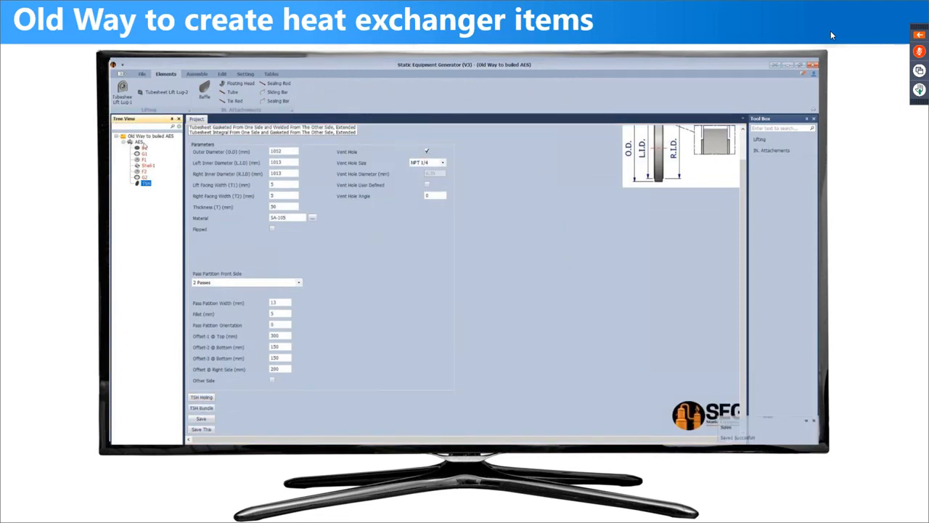
key("Right")
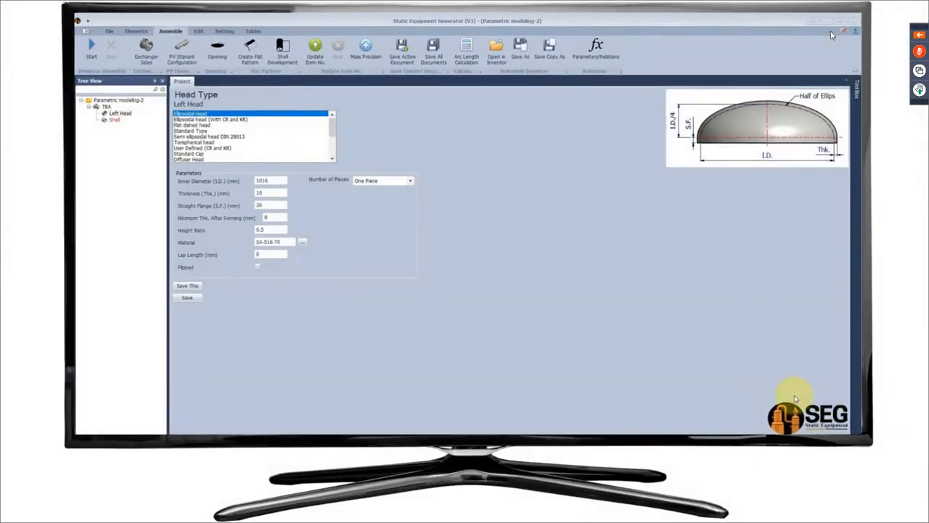
Step: Compare the inner diameter of the left head with the inner diameter of the shell
left_click_drag(276, 180, 248, 182)
type("1016")
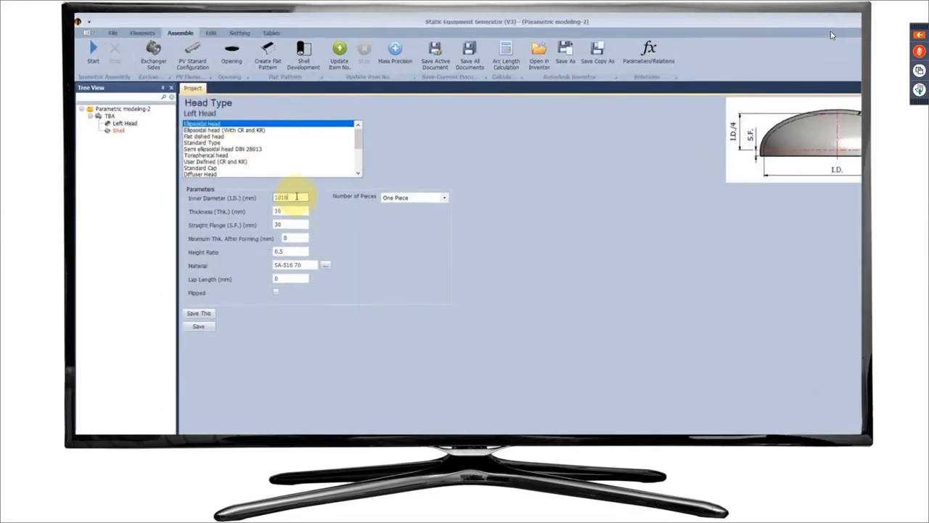
left_click_drag(348, 249, 314, 250)
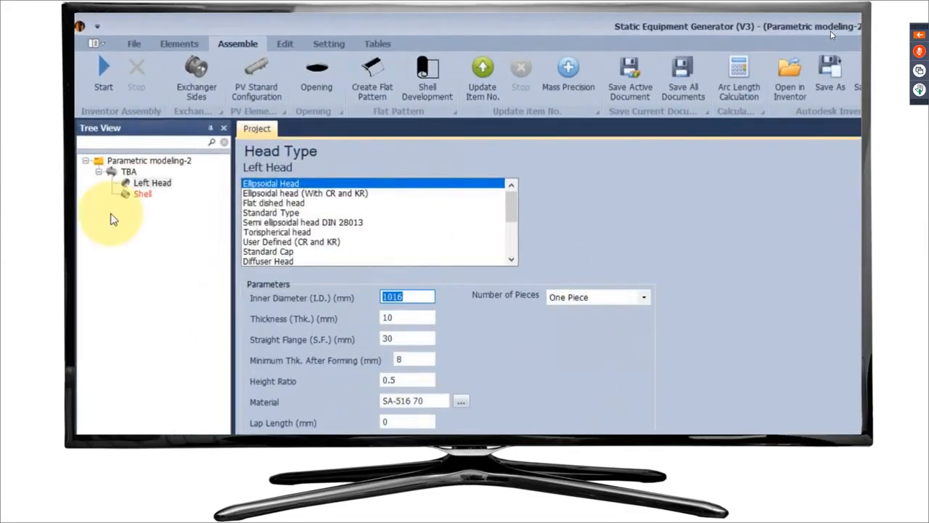
left_click(142, 194)
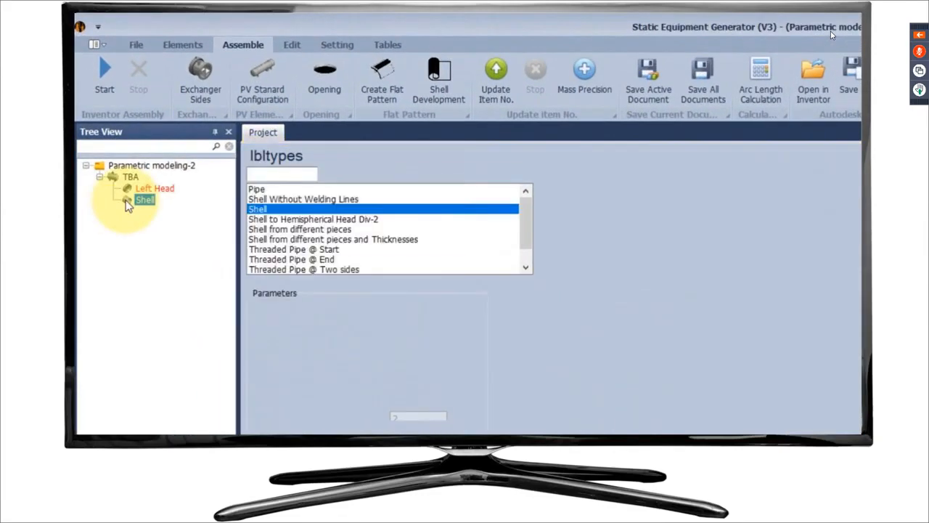
left_click(401, 318)
left_click_drag(410, 308, 282, 313)
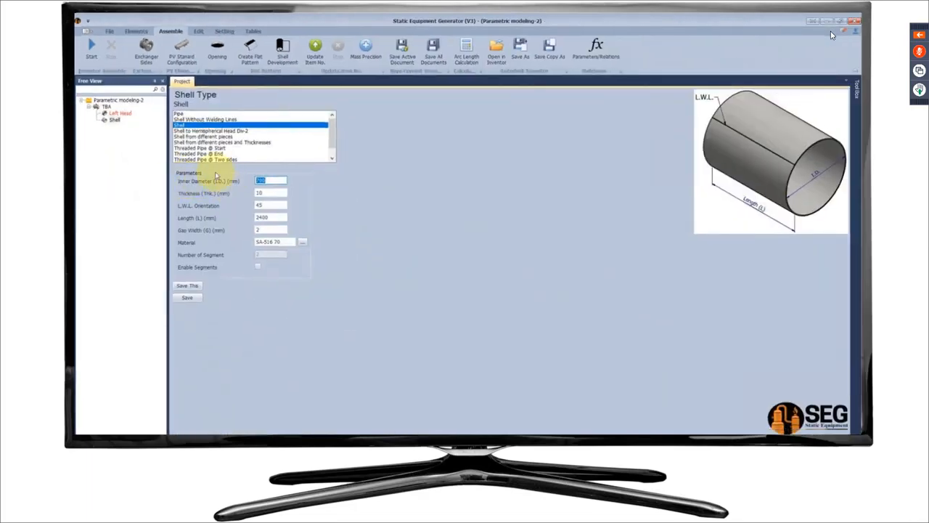
Step: Add a parameter mapping for vessel TBA that links the left head's inner diameter to the shell's inner diameter, using the formula [PR]
left_click(595, 54)
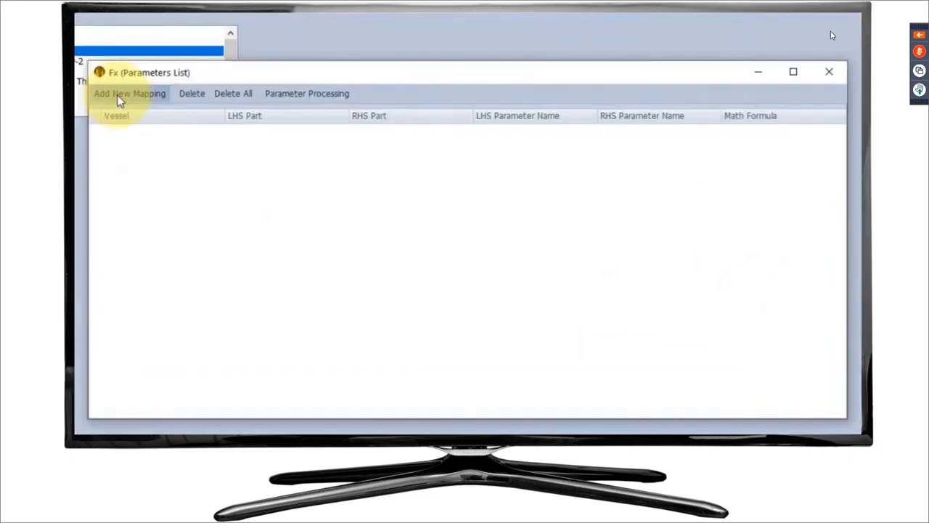
left_click(263, 147)
left_click(186, 224)
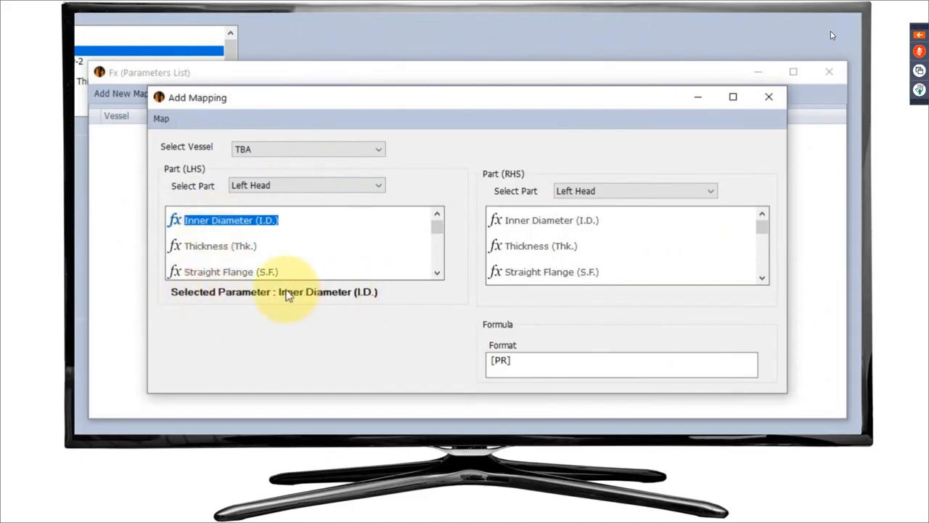
left_click(593, 191)
left_click(593, 211)
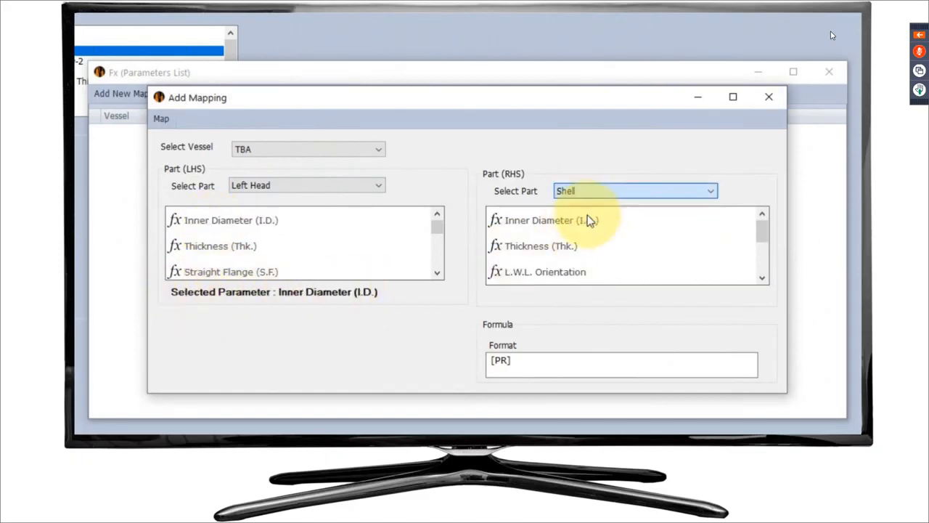
left_click(538, 224)
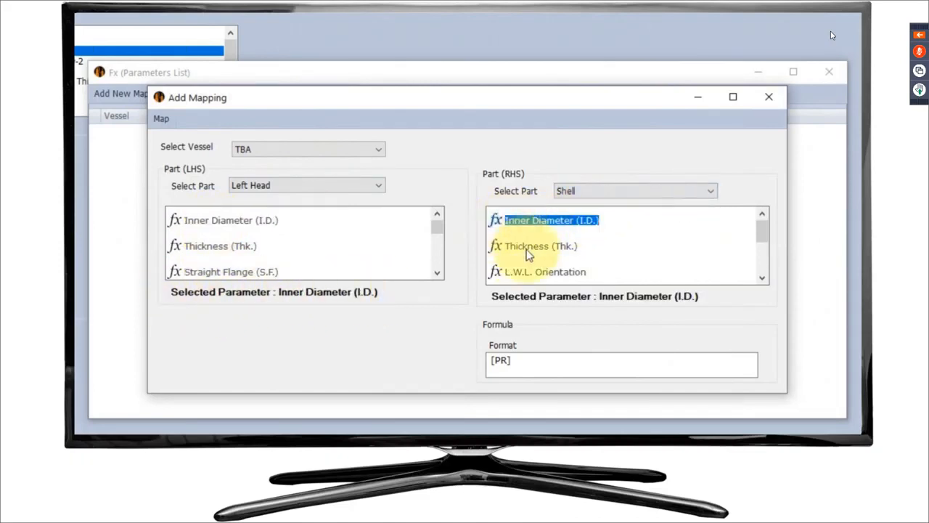
left_click(161, 120)
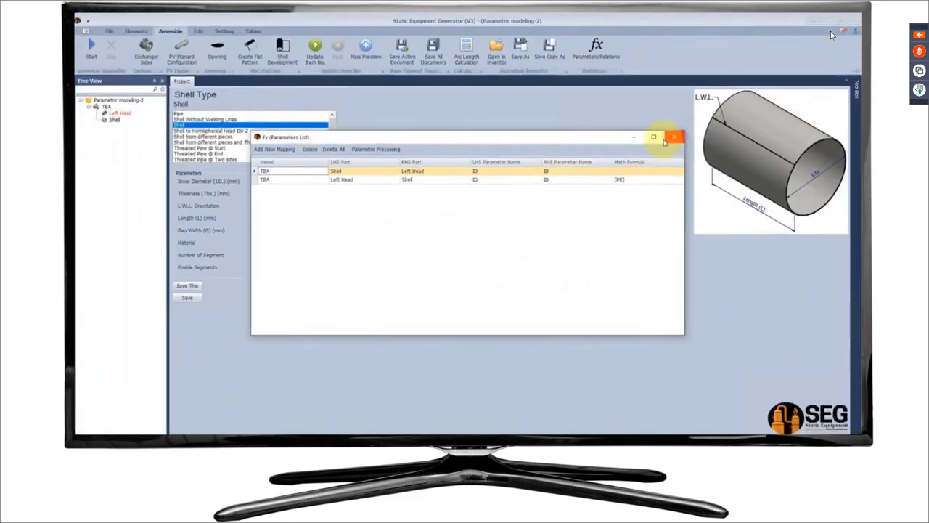
left_click(671, 138)
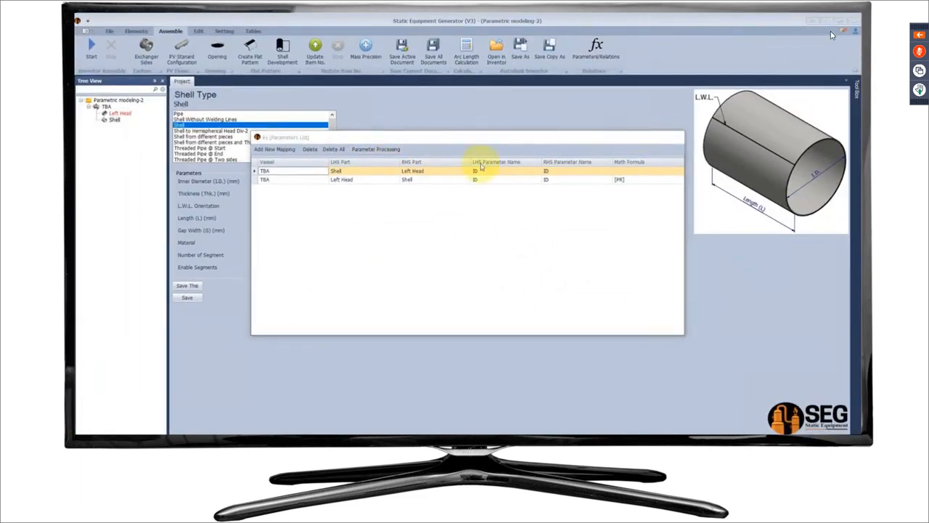
Step: Set the left head's inner diameter to 1500 mm and save it
left_click(119, 114)
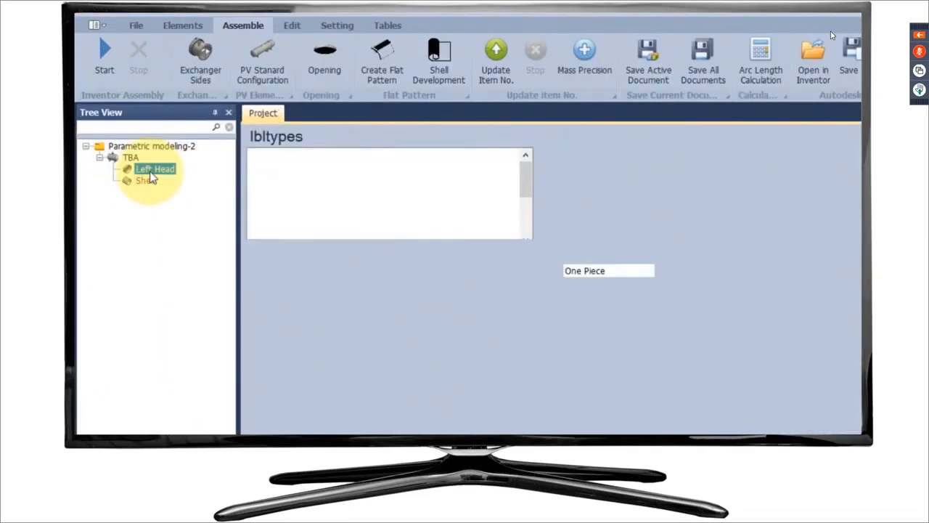
double_click(435, 287)
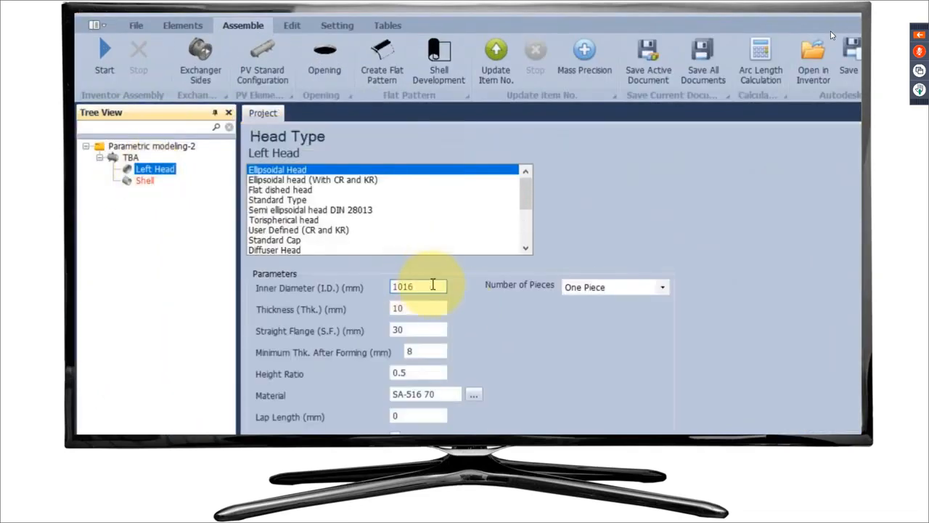
type("1500")
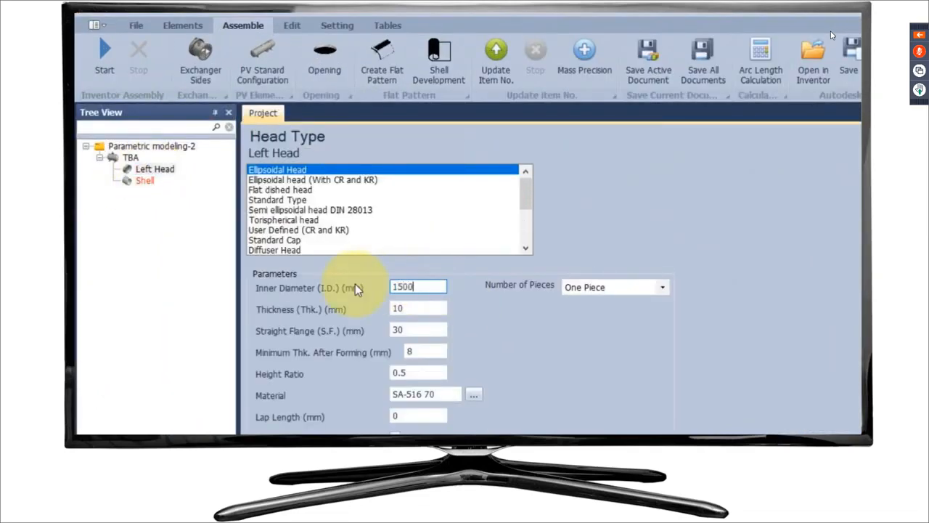
left_click(356, 434)
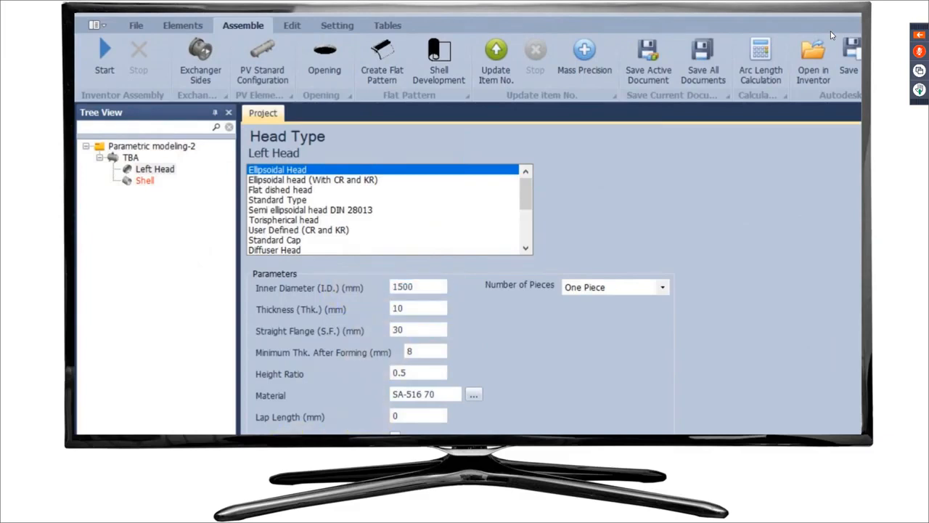
Step: Check the shell's inner diameter and thickness values
left_click(132, 183)
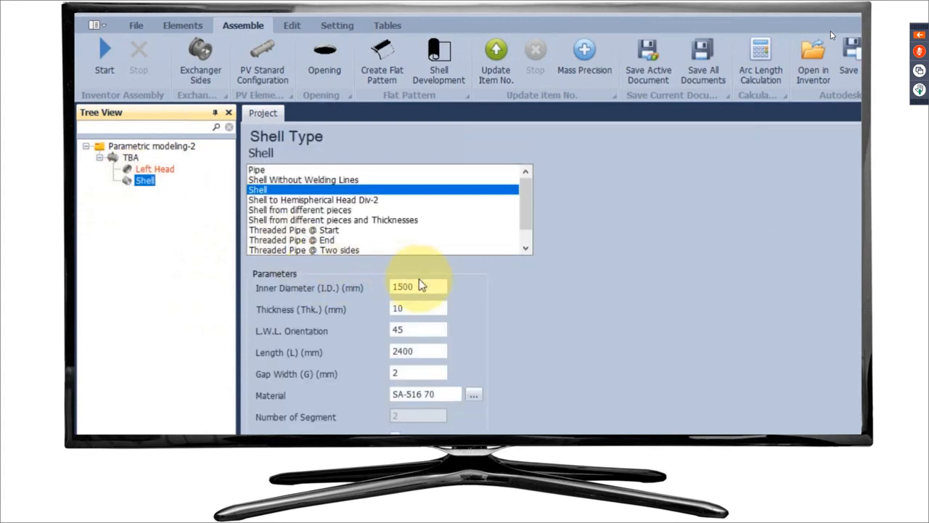
left_click_drag(427, 288, 384, 291)
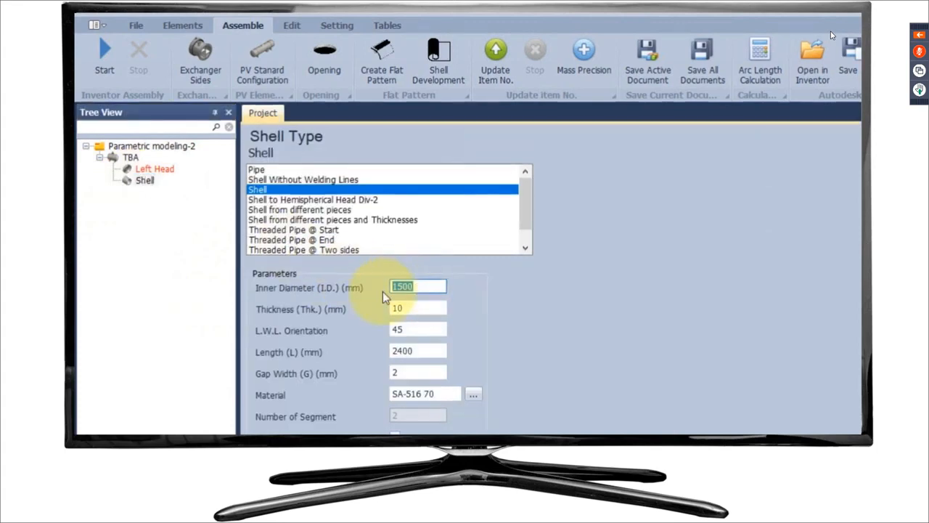
left_click(399, 308)
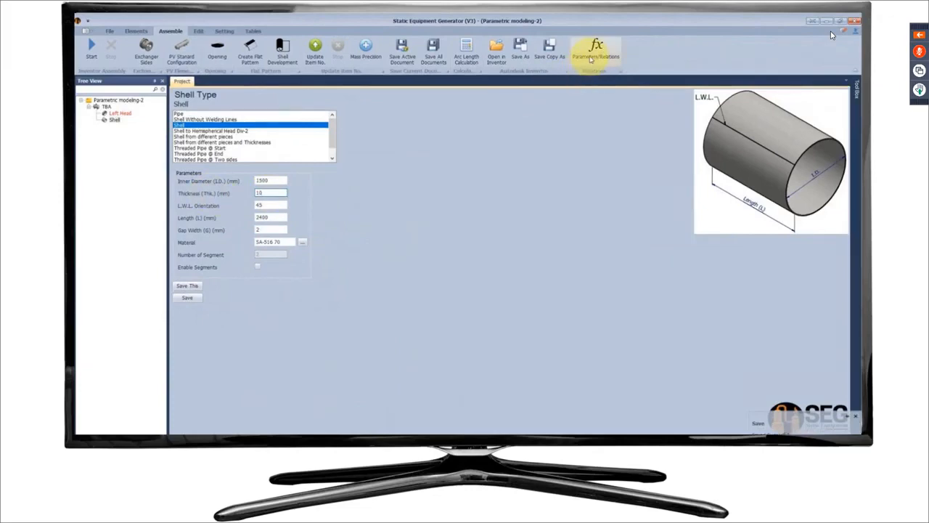
Step: Add a parameter mapping for vessel TBA that links the left head's thickness to the shell's thickness, using the formula [PR]
left_click(591, 59)
left_click(286, 150)
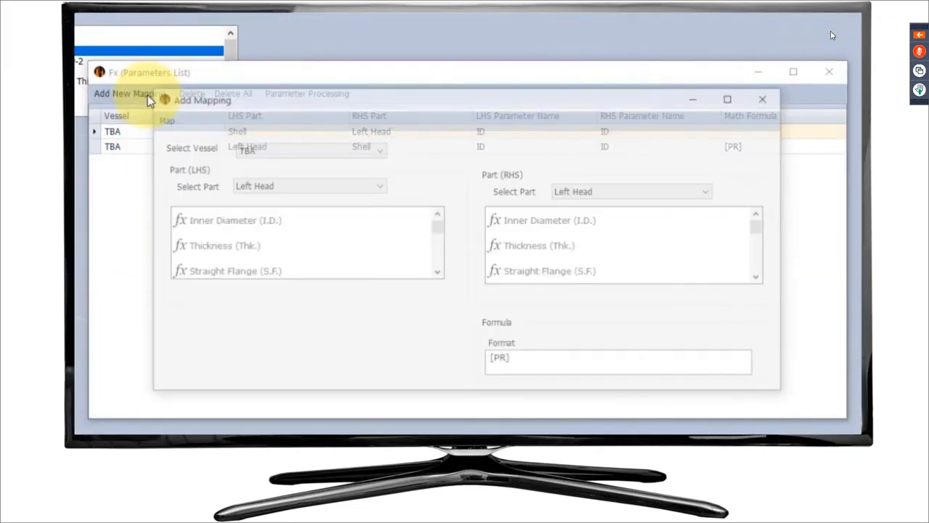
left_click(261, 247)
left_click(569, 192)
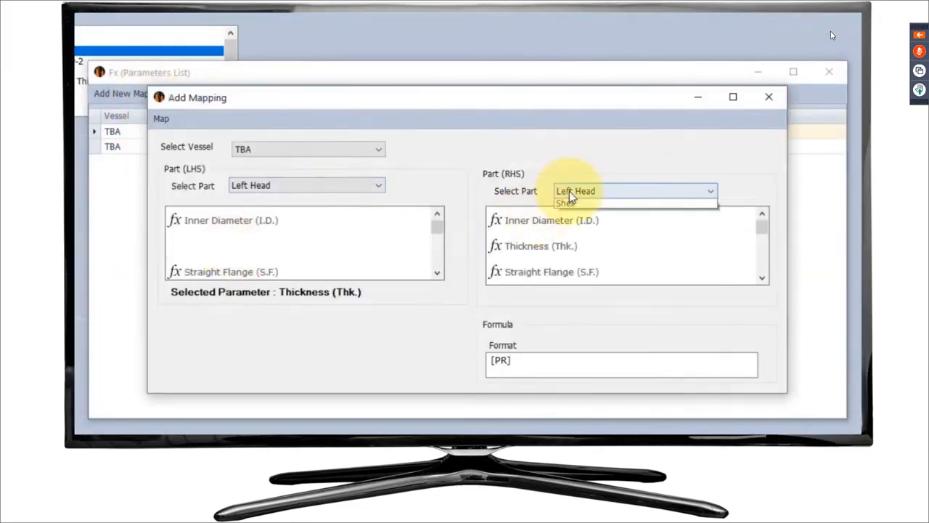
left_click(570, 212)
left_click(537, 246)
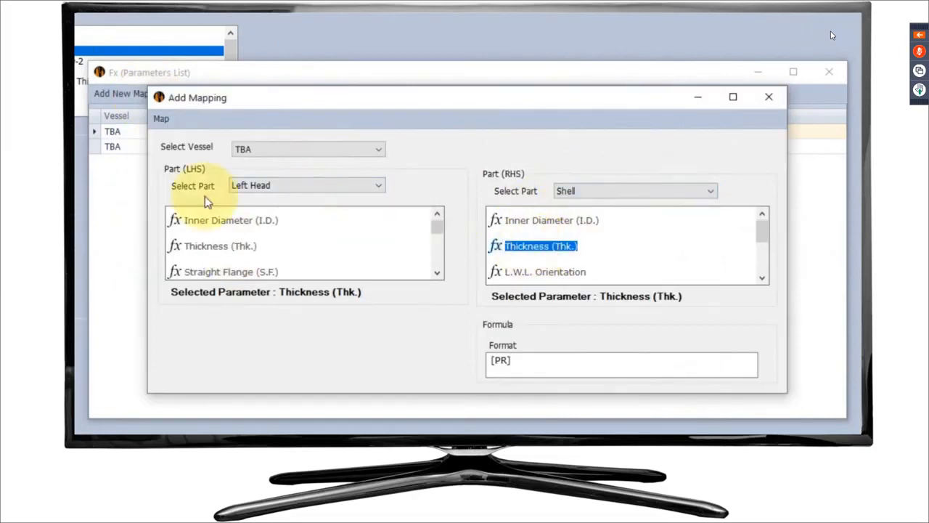
left_click(159, 118)
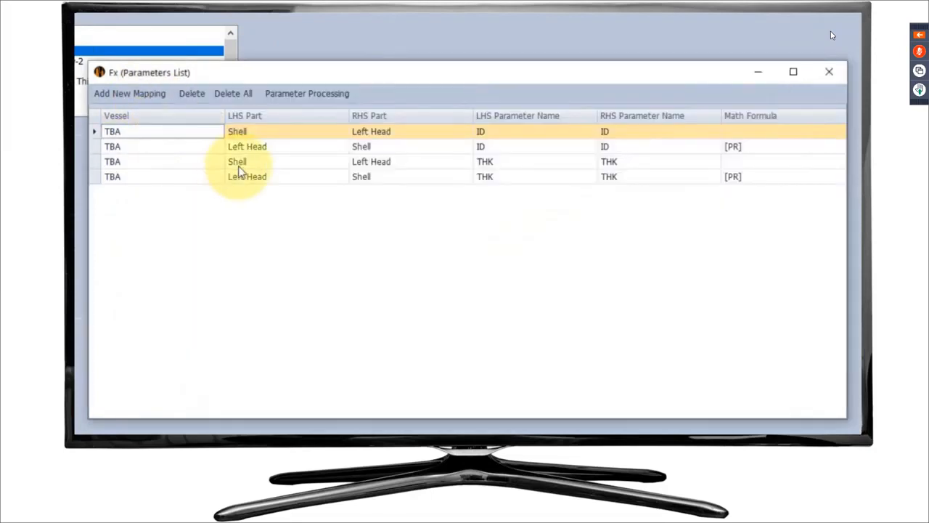
left_click(510, 162)
left_click(423, 162)
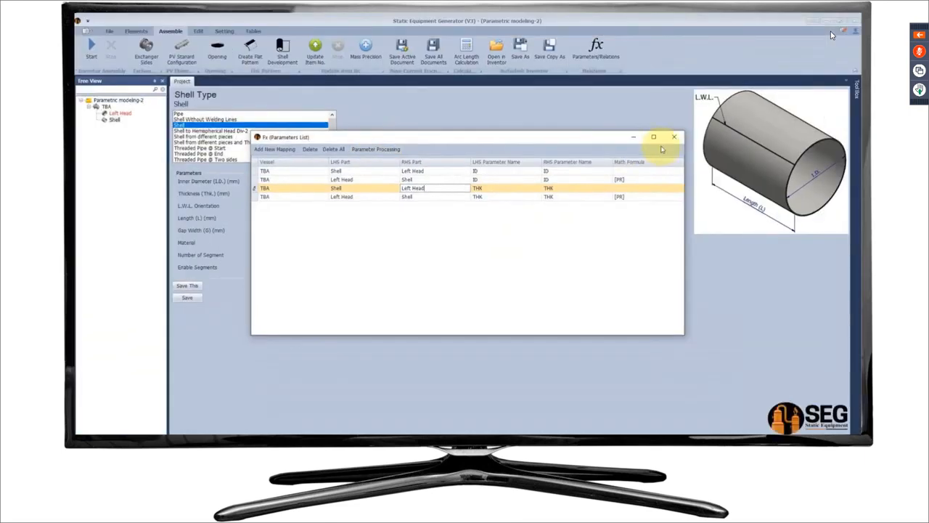
left_click(673, 138)
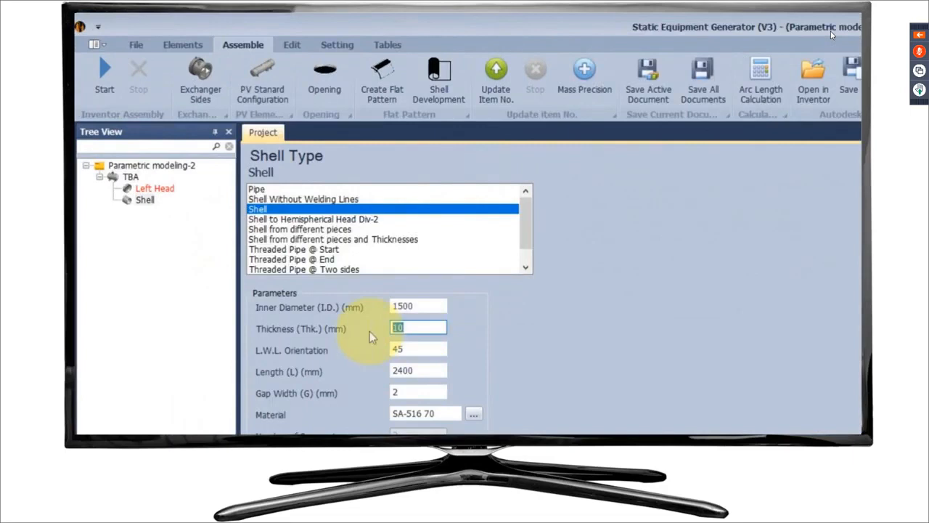
Step: Set the shell's thickness to 30 mm and check the left head's thickness
type("30")
left_click(144, 200)
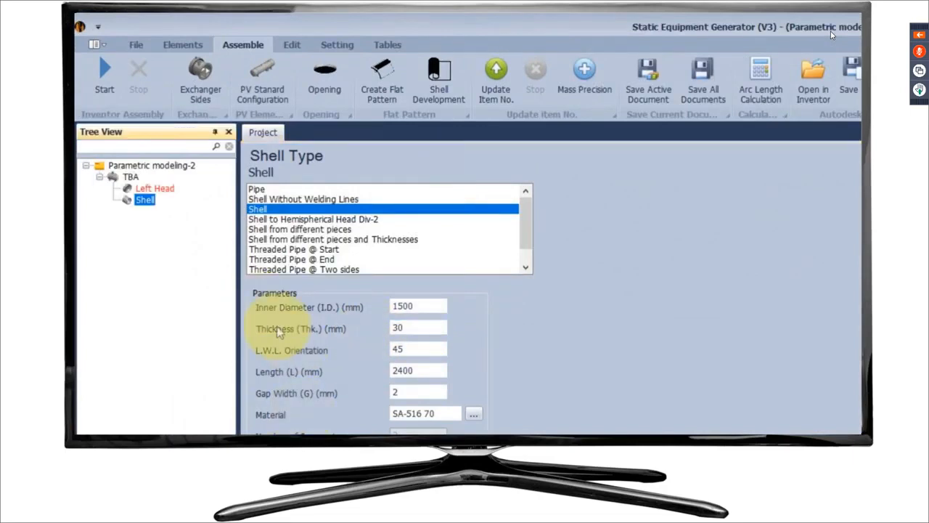
left_click(131, 189)
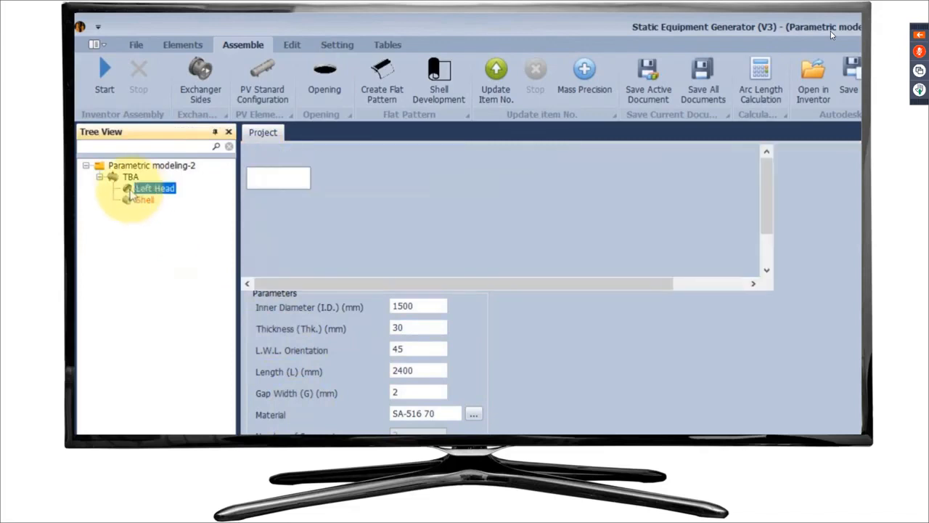
left_click(399, 326)
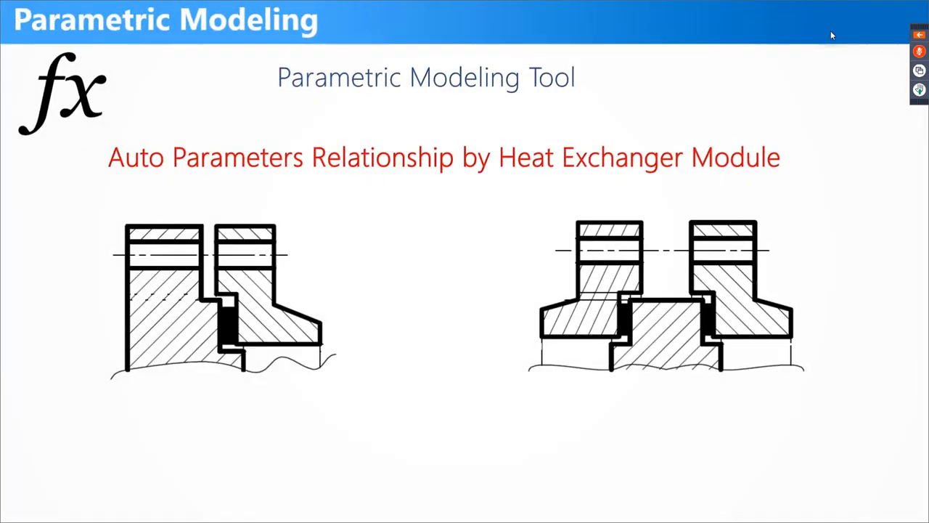
Step: Leave the slideshow, switch to Static Equipment Generator and create a heat exchanger project named Demo-AES in the Desktop folder
key("Escape")
left_click(592, 512)
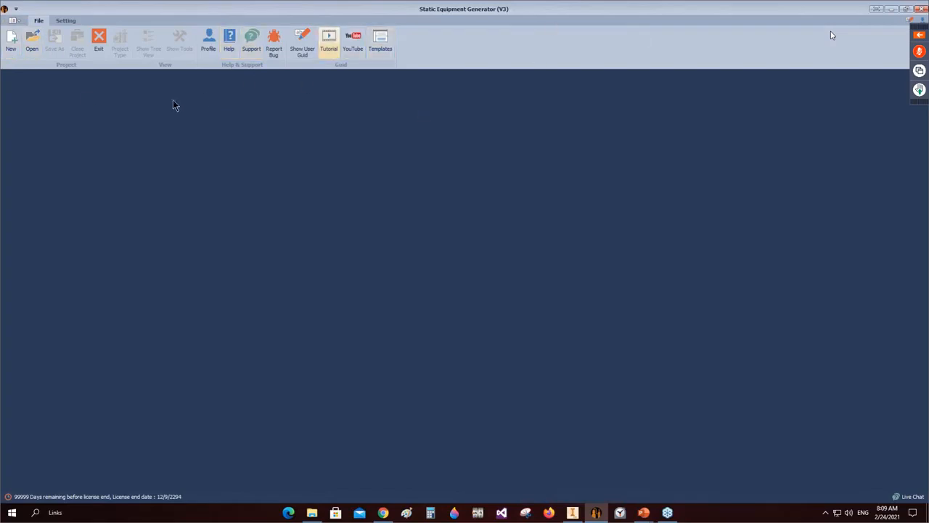
left_click(11, 40)
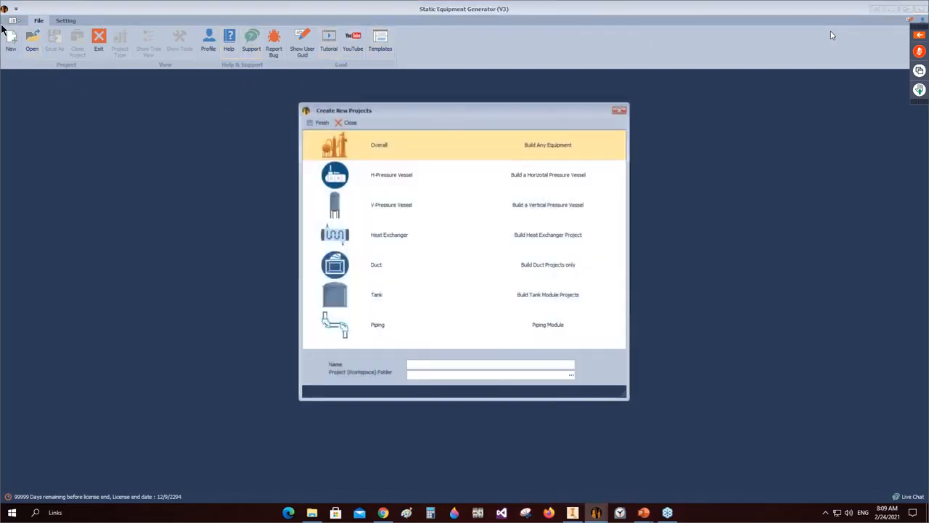
left_click(424, 364)
left_click(570, 375)
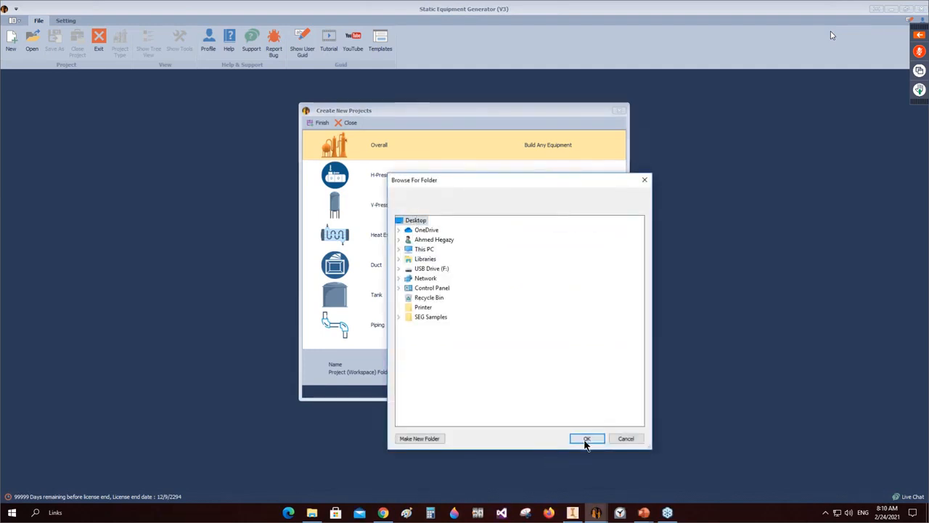
left_click(586, 438)
left_click(319, 242)
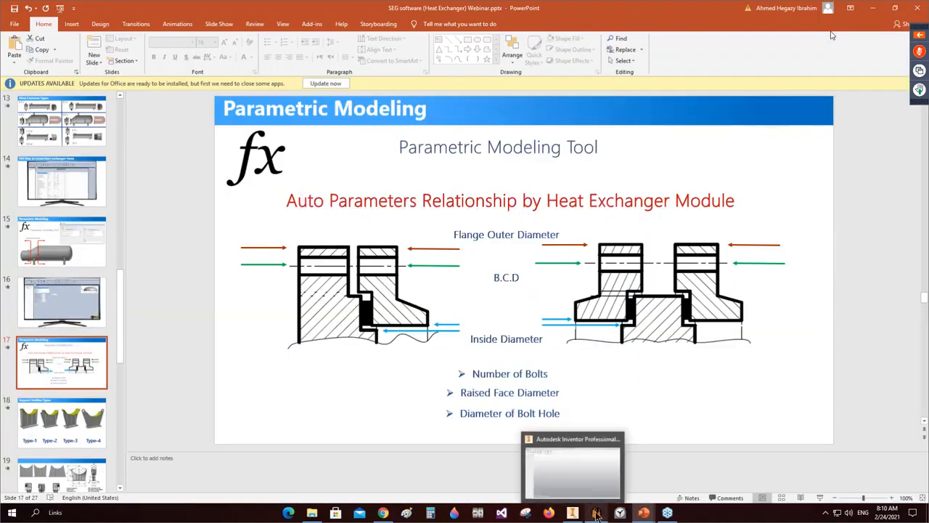
Step: Switch to Static Equipment Generator and rename the vessel TBA as ASE-EX
left_click(600, 497)
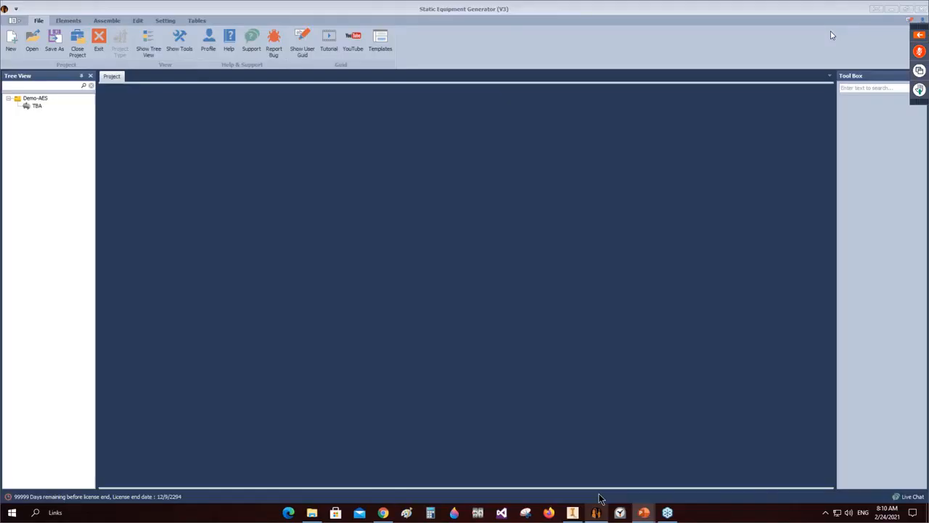
double_click(37, 106)
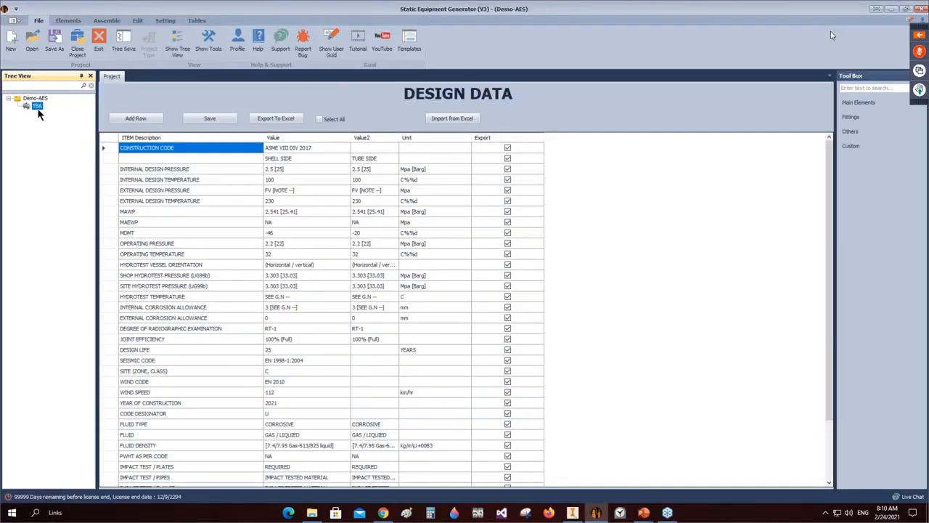
right_click(37, 109)
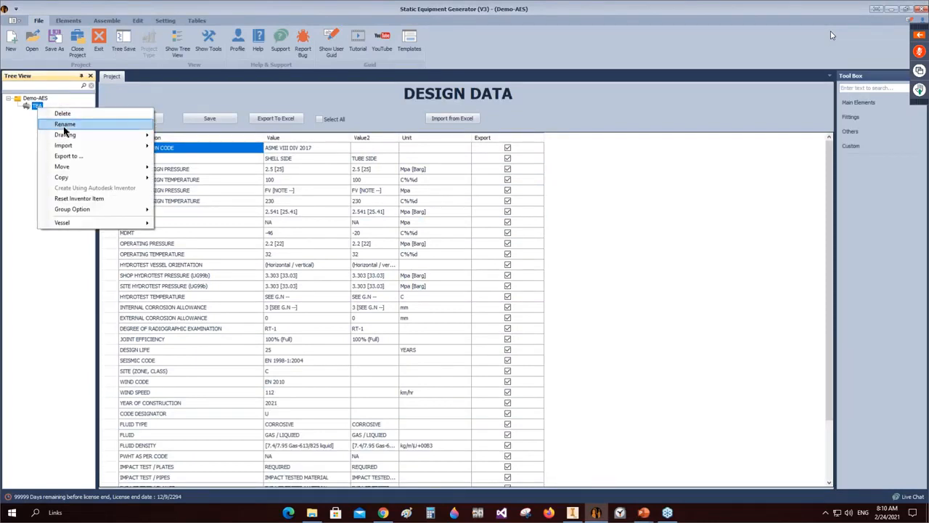
left_click(65, 125)
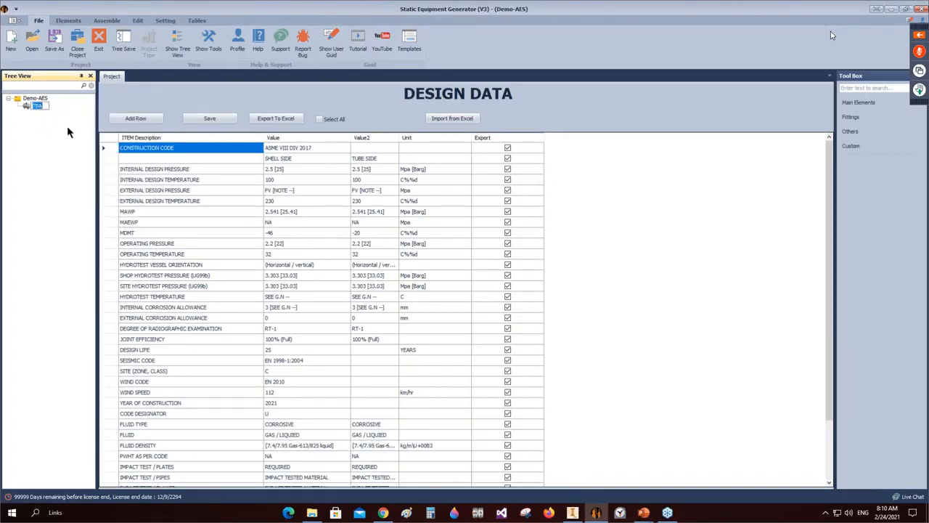
type("ASE-EX")
key("Return")
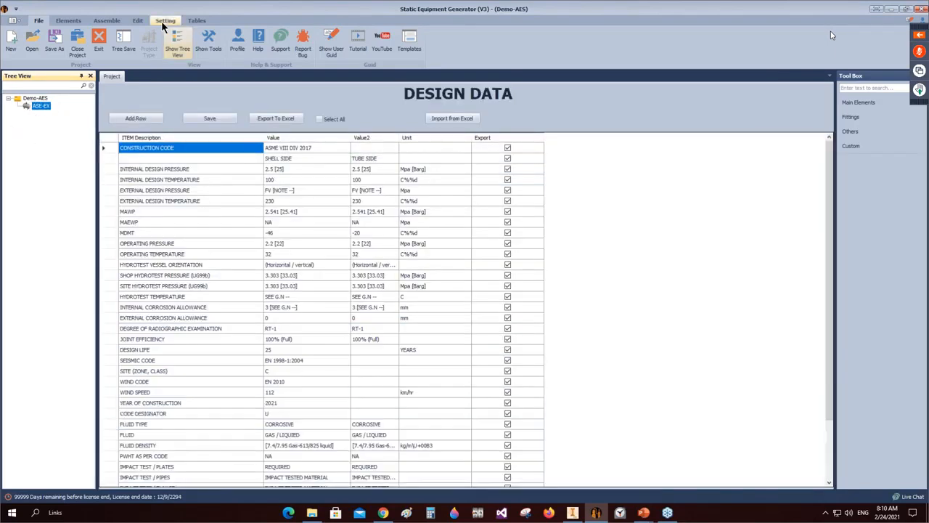
Step: Review the equipment settings for the vessel's details, delivered plate and pipe data, position and units
left_click(166, 21)
left_click(15, 40)
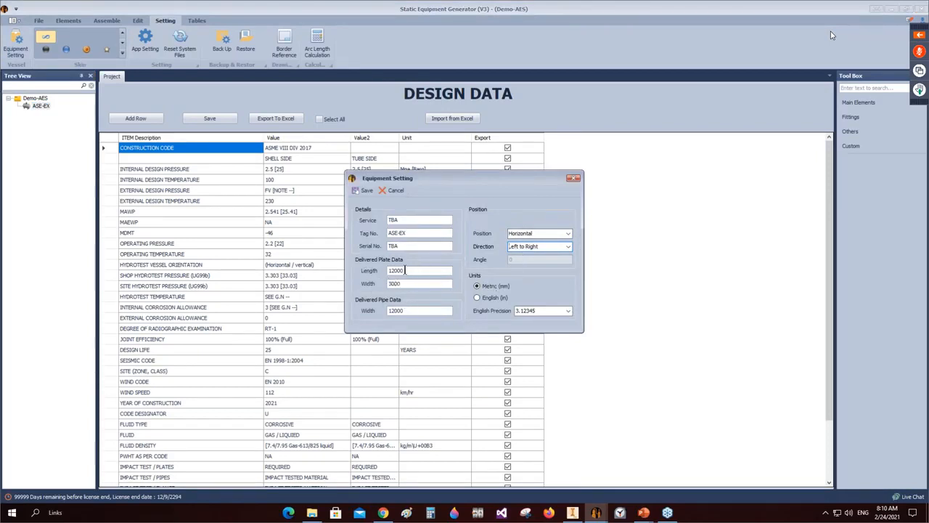
key("Tab")
key("Tab")
left_click(573, 178)
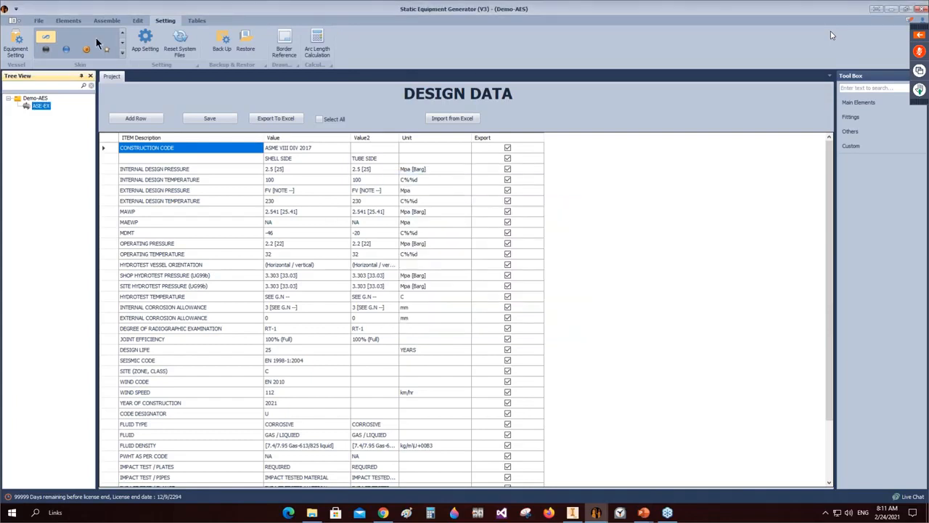
Step: Enable the parent and child previews, choose the BOM numbering method and save the application settings
left_click(149, 40)
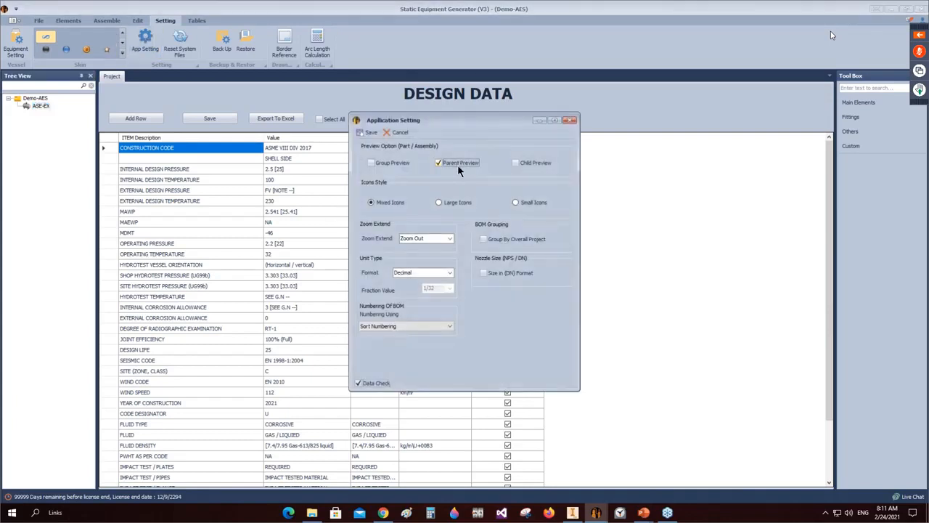
left_click(458, 163)
left_click(514, 163)
left_click(440, 322)
left_click(404, 345)
left_click(368, 135)
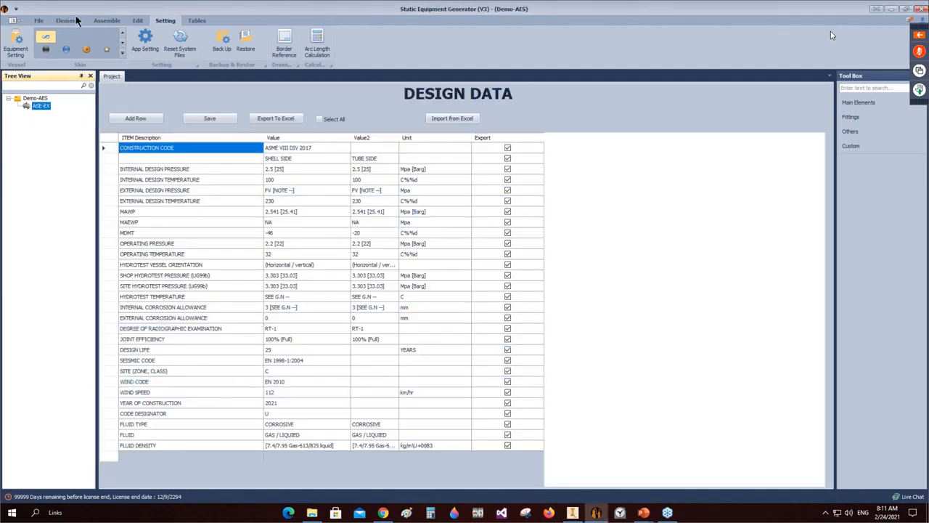
Step: Start a new heat exchanger for vessel ASE-EX with a clearance of 3 mm
left_click(107, 21)
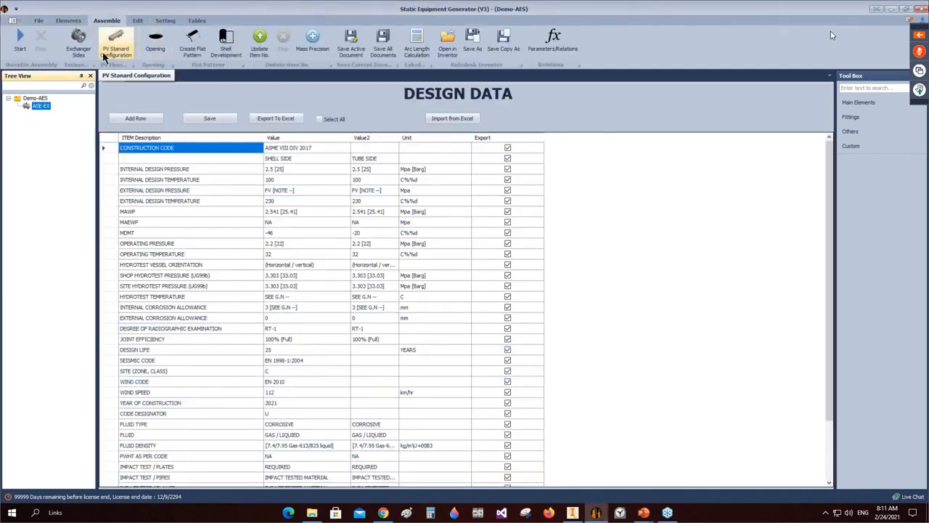
left_click(78, 44)
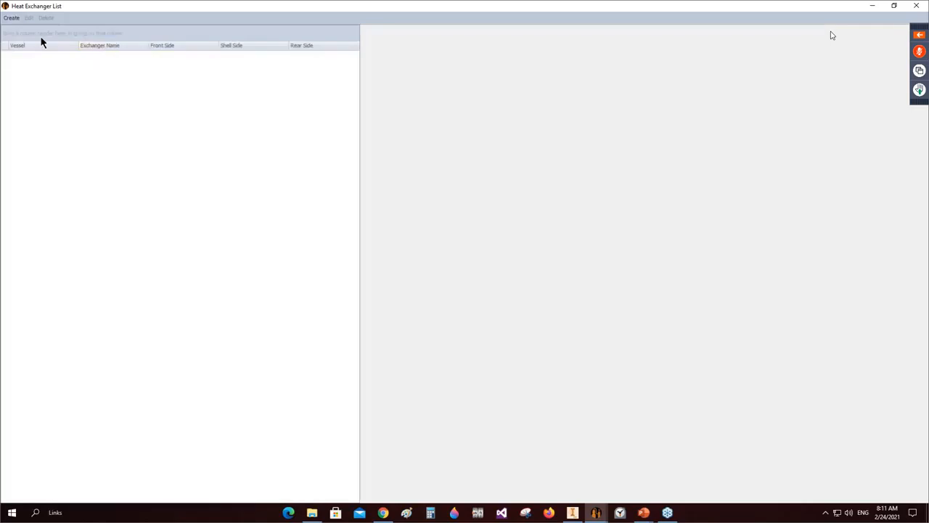
left_click(12, 19)
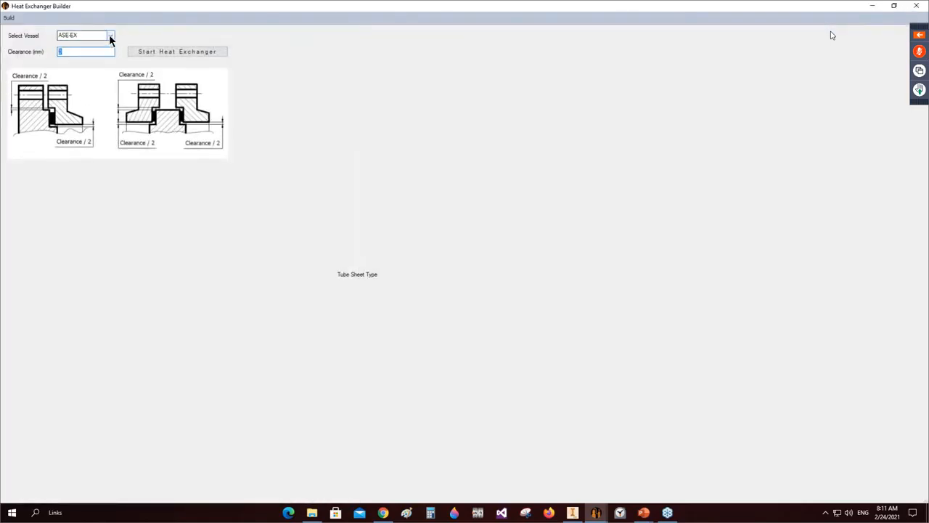
type("3")
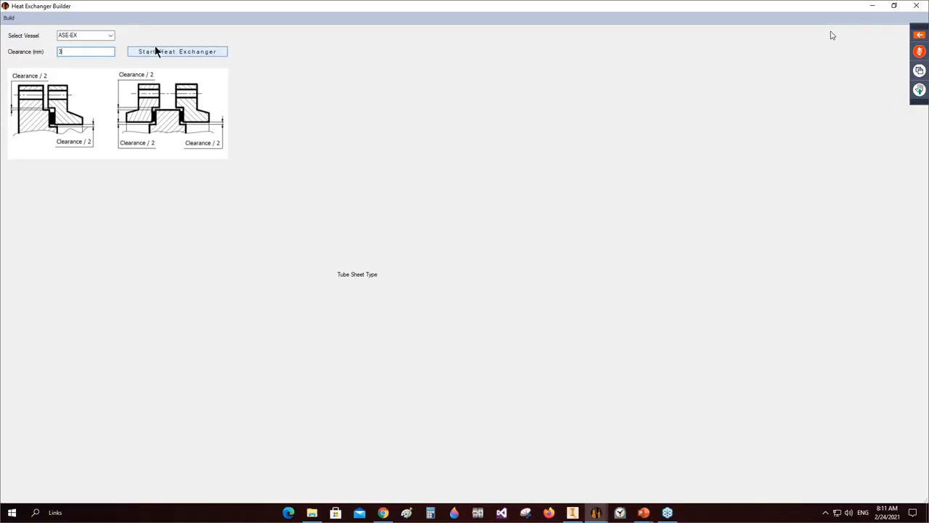
left_click(173, 52)
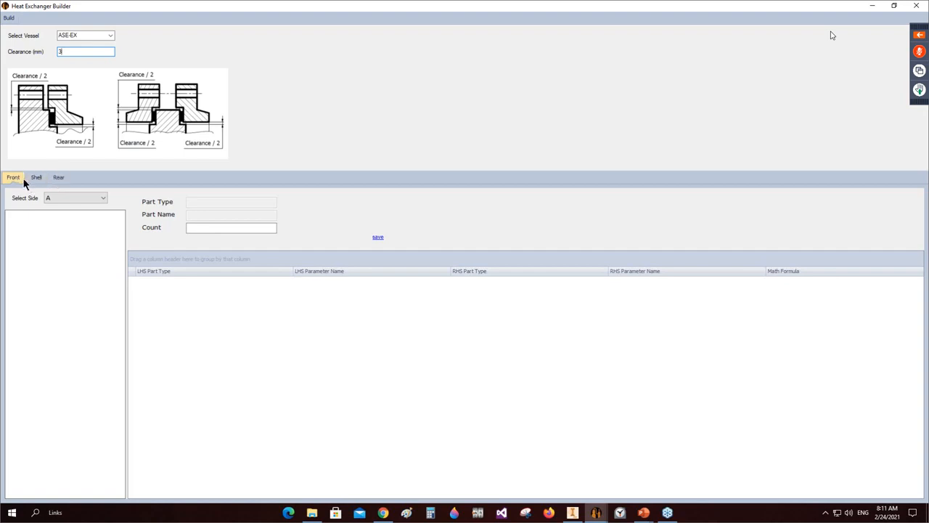
Step: Preview both A front side variants and examine the parameter mappings of the cone variant's flanges and cone
left_click(63, 198)
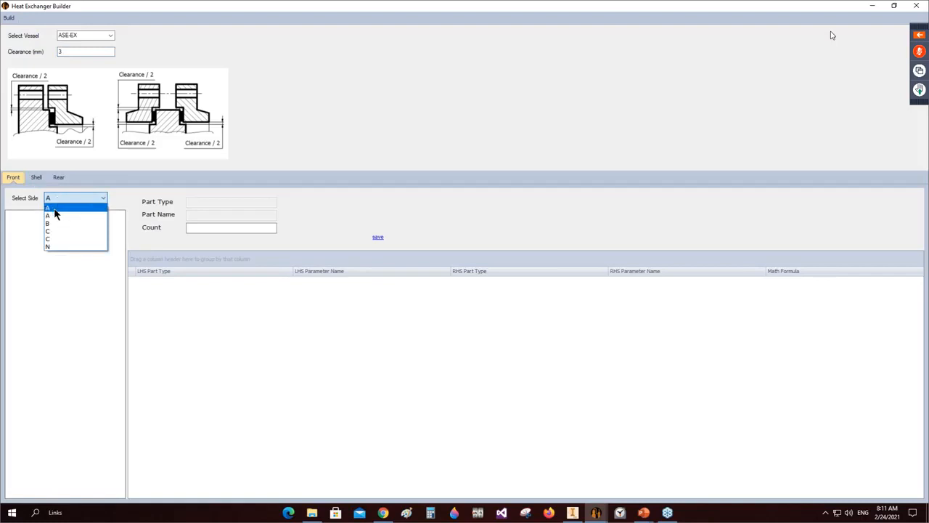
left_click(55, 215)
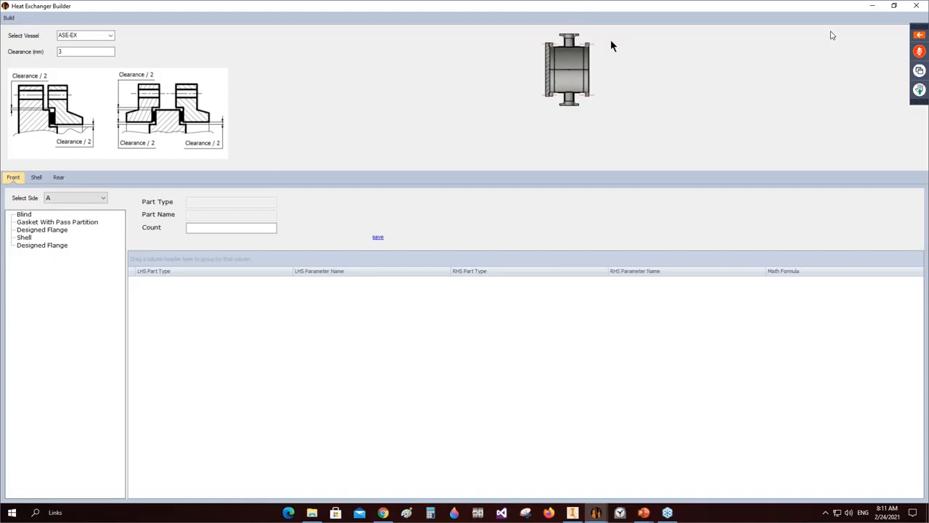
left_click(59, 197)
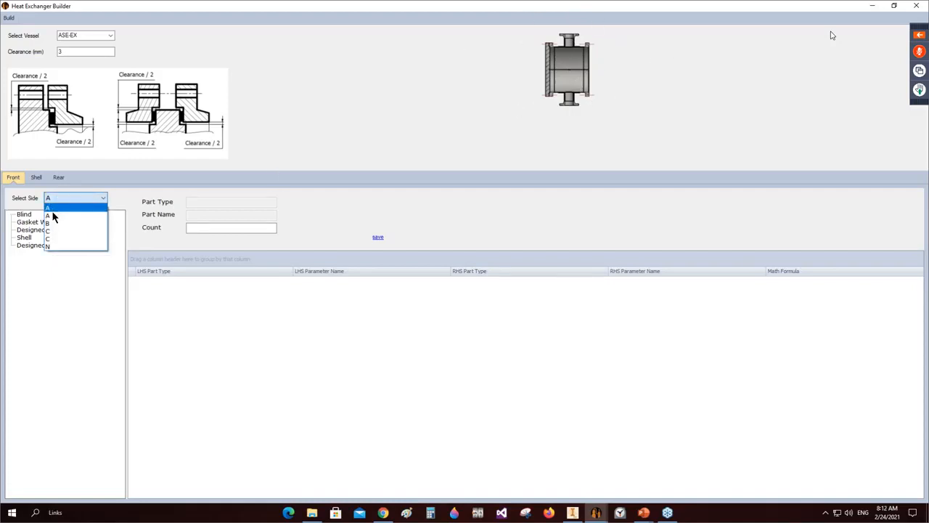
left_click(52, 214)
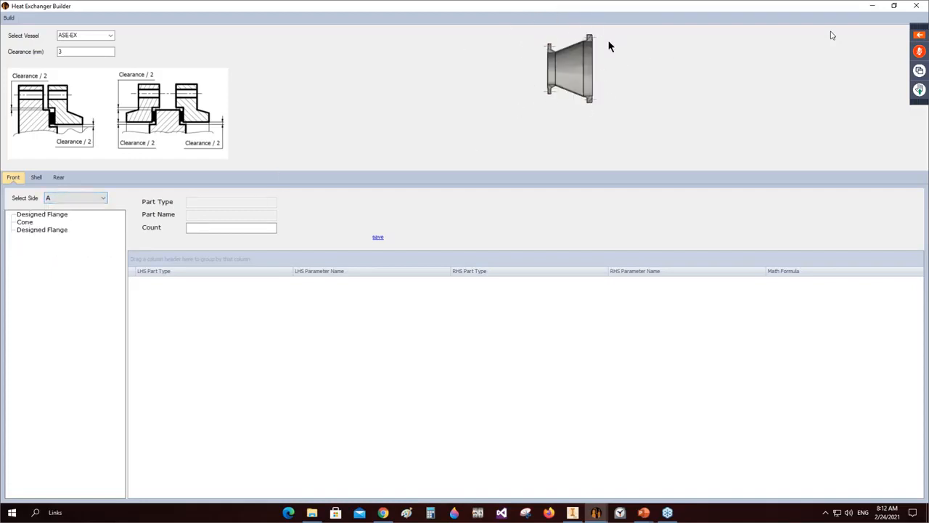
left_click(33, 214)
left_click(26, 222)
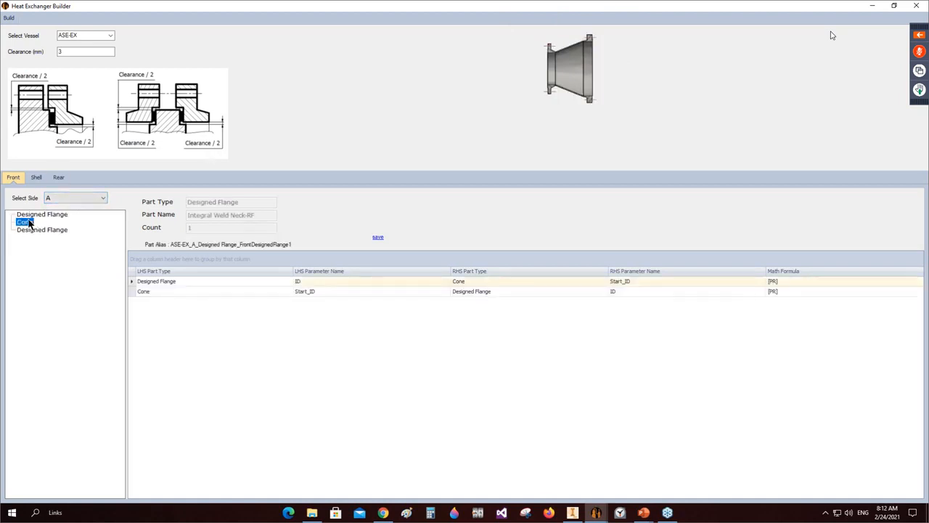
left_click(29, 229)
Step: Preview the B, C and N front side types and their part lists
left_click(57, 201)
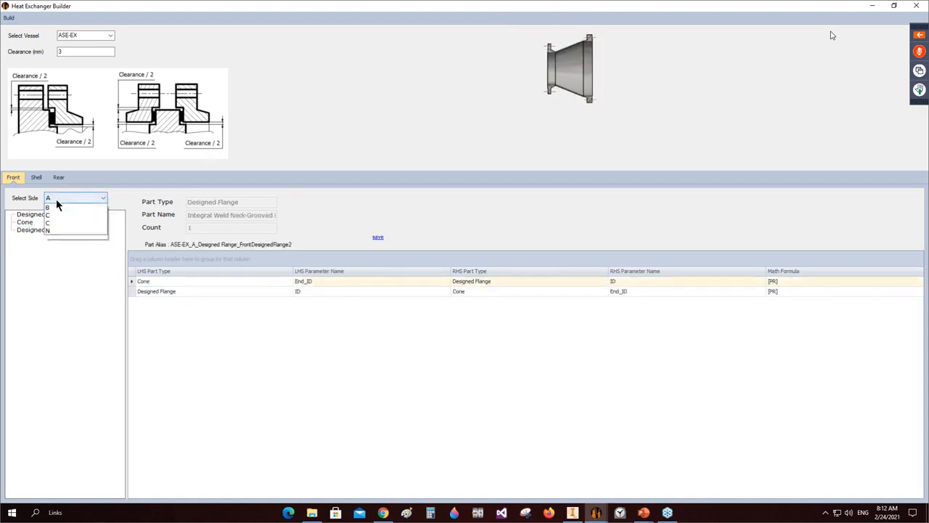
left_click(53, 209)
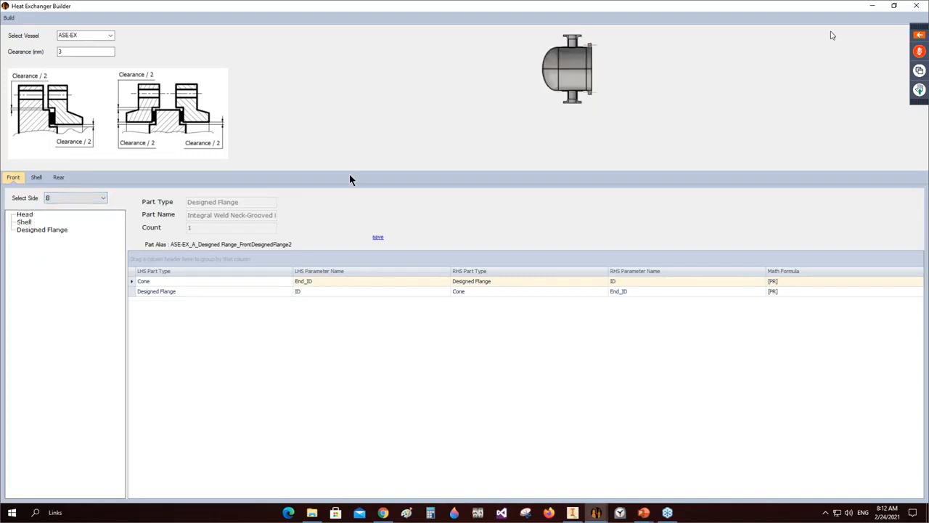
left_click(60, 198)
left_click(58, 216)
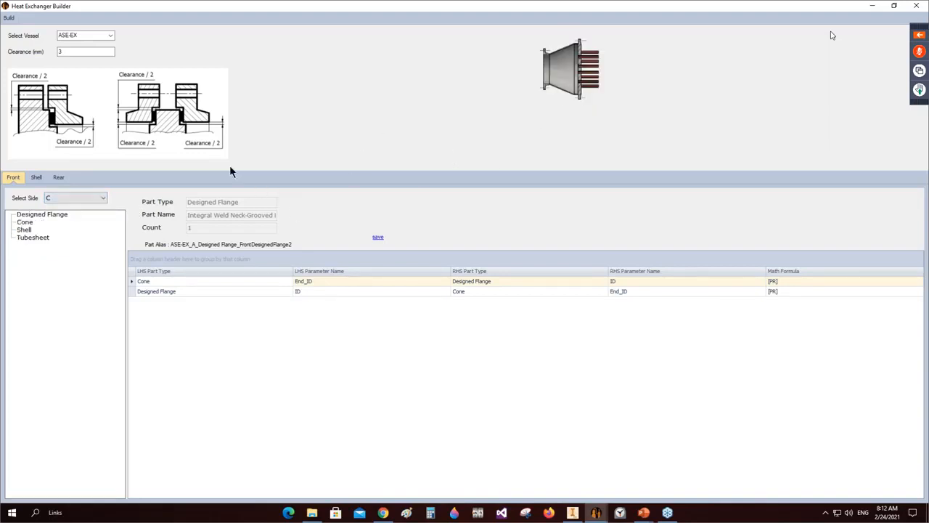
left_click(62, 199)
left_click(56, 235)
Step: Set the front side to the A type with a blind and examine the blind's parameter mappings
left_click(65, 199)
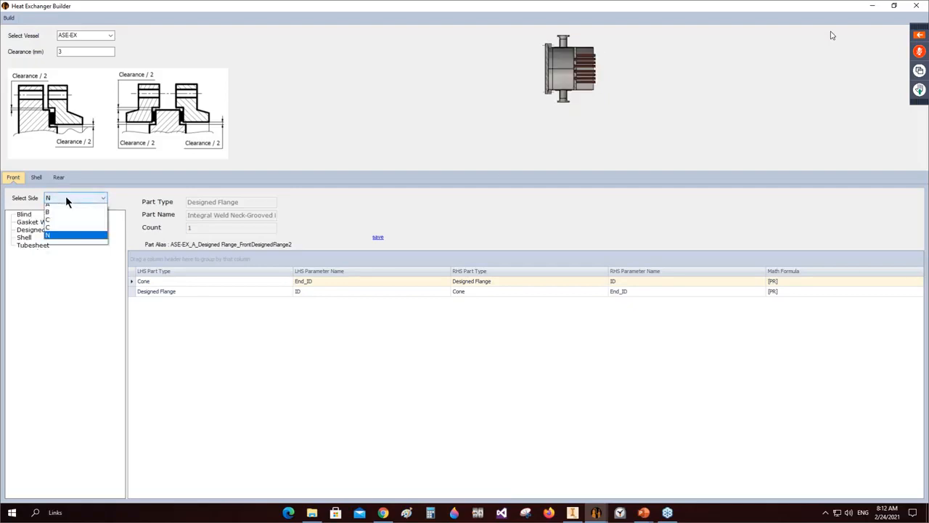
left_click(64, 204)
left_click(24, 214)
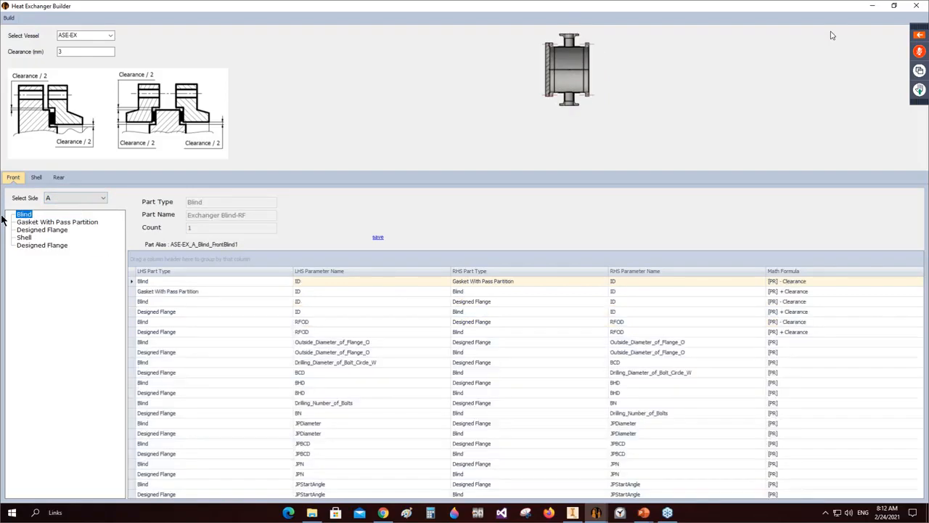
scroll(428, 310, "down", 5)
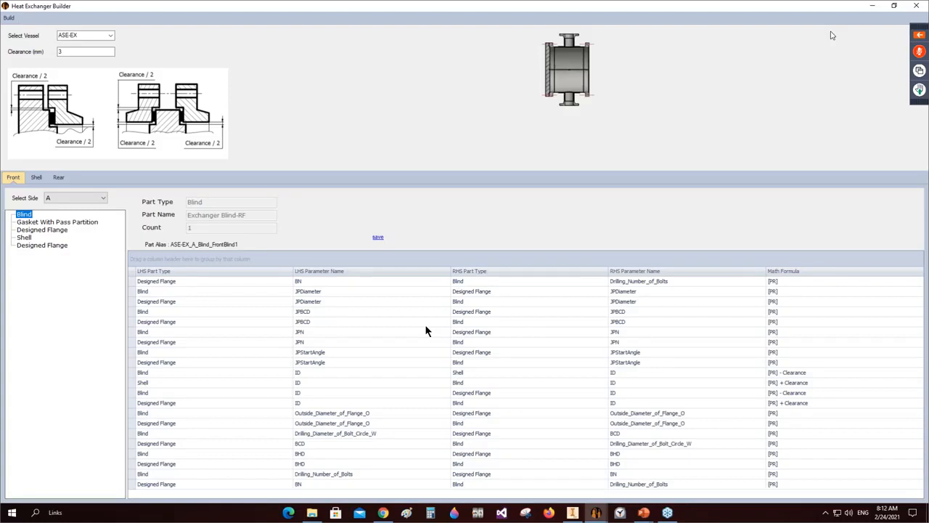
Step: Set the shell side to type E and examine its flange and shell parameter mappings
left_click(36, 177)
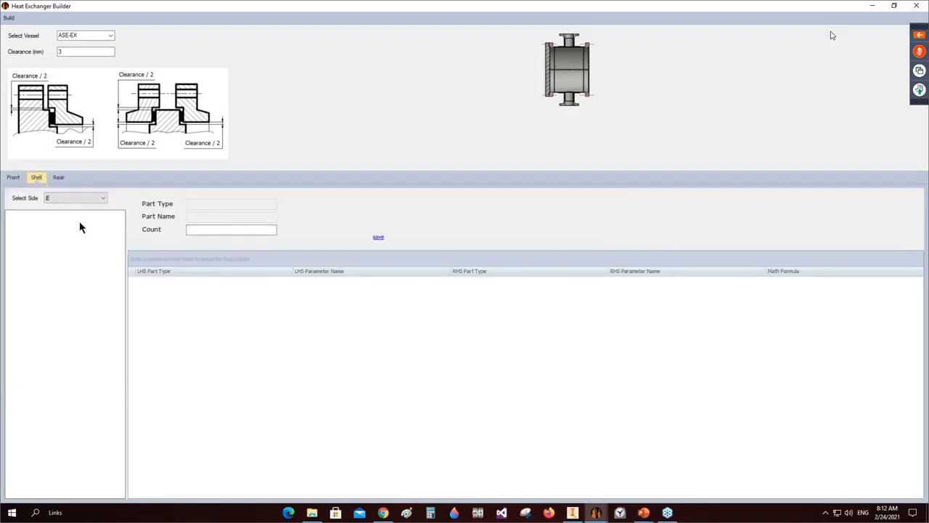
left_click(78, 197)
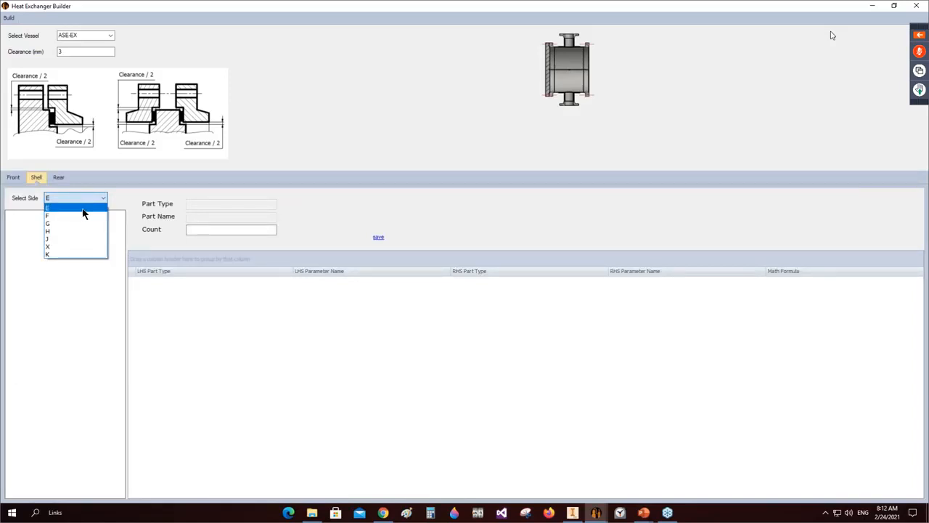
left_click(82, 208)
left_click(30, 215)
left_click(28, 222)
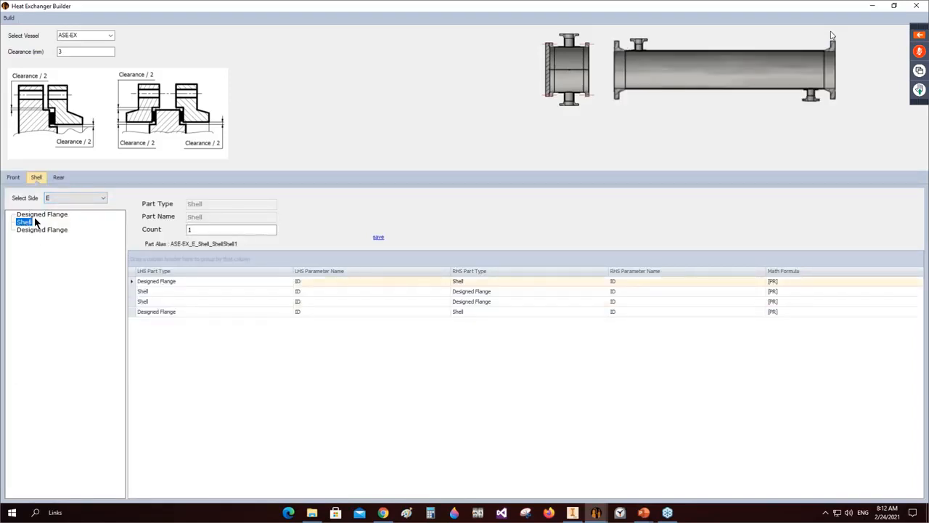
Step: Set the heat exchanger's rear side to type S
left_click(59, 177)
left_click(75, 196)
left_click(60, 207)
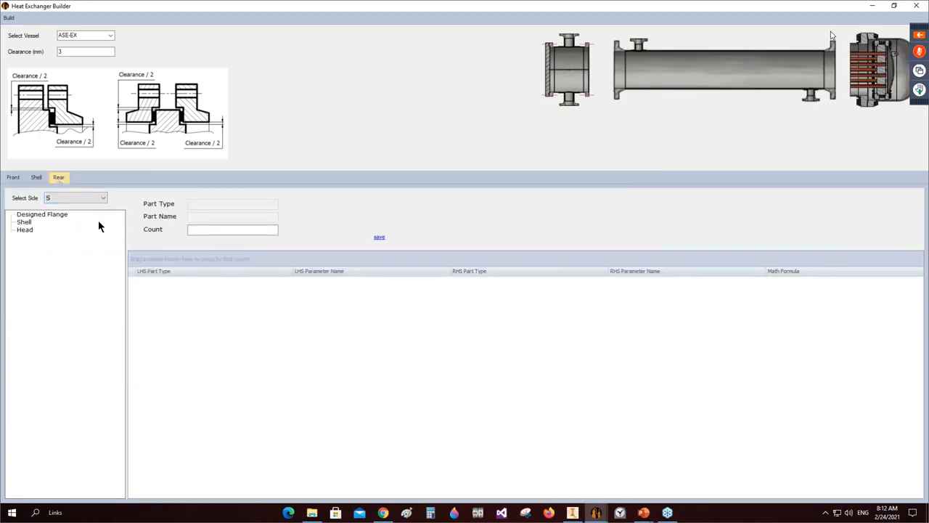
Step: Build the AES heat exchanger, preview it in the exchanger list and close the list
left_click(11, 22)
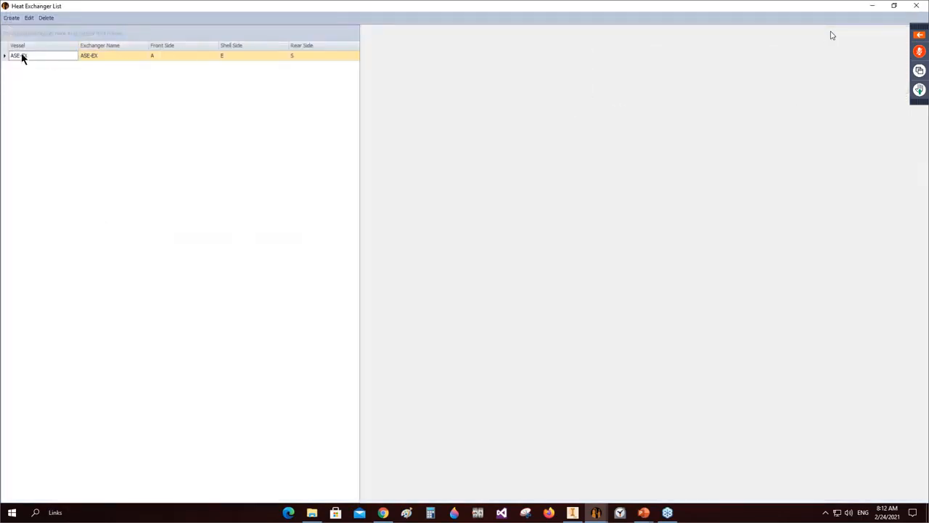
left_click(39, 57)
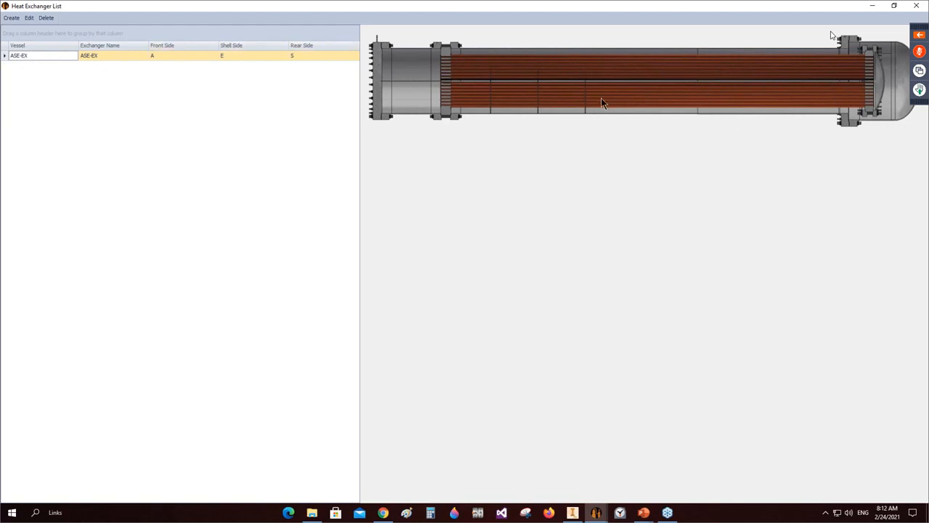
left_click(916, 9)
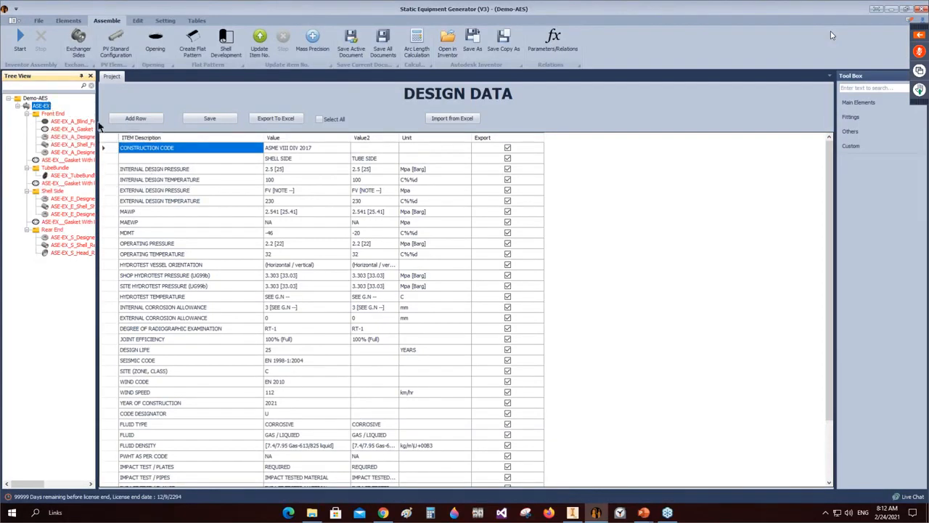
Step: Widen the project tree and set the front-end blind's flange inner diameter to 997 mm
left_click_drag(98, 127, 144, 122)
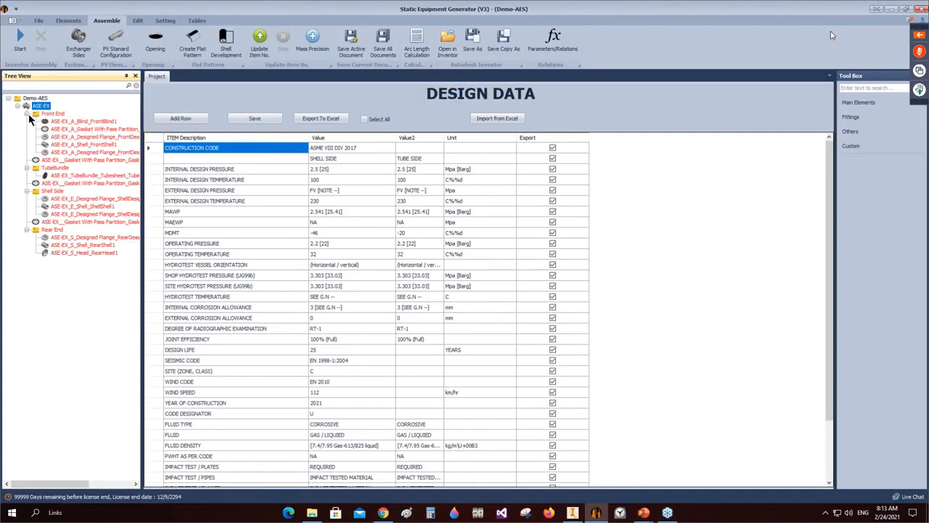
left_click(28, 114)
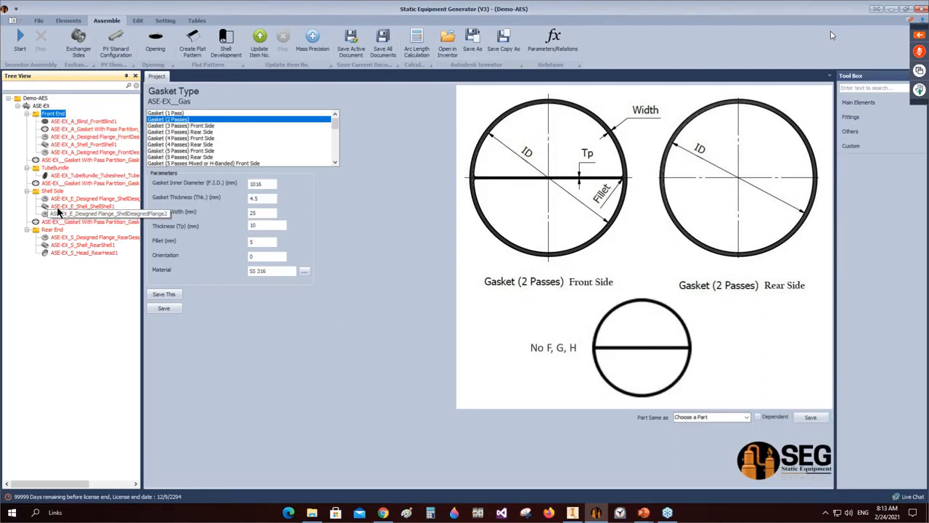
left_click(70, 122)
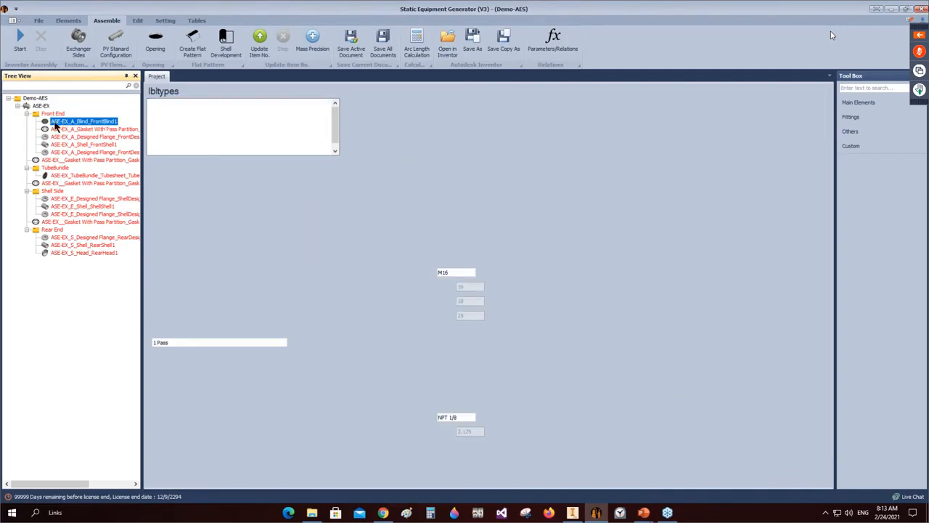
left_click(296, 181)
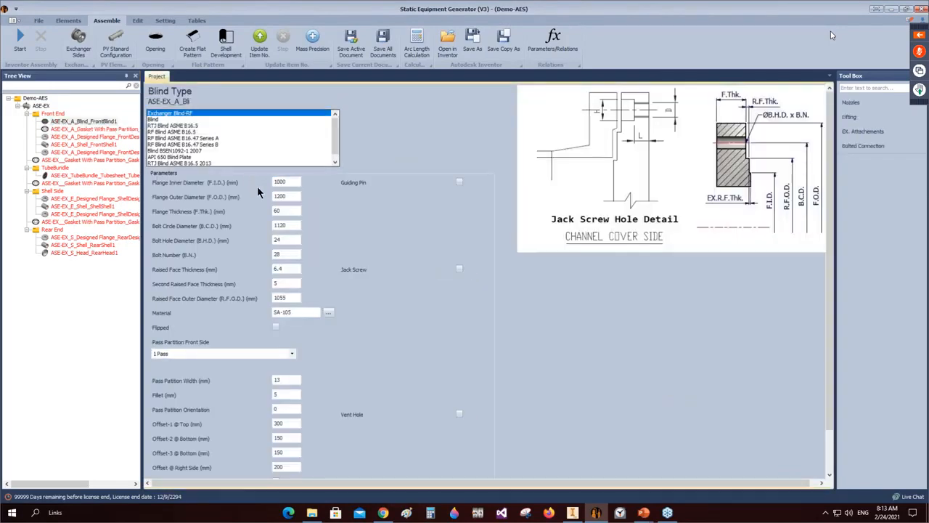
double_click(296, 181)
type("997")
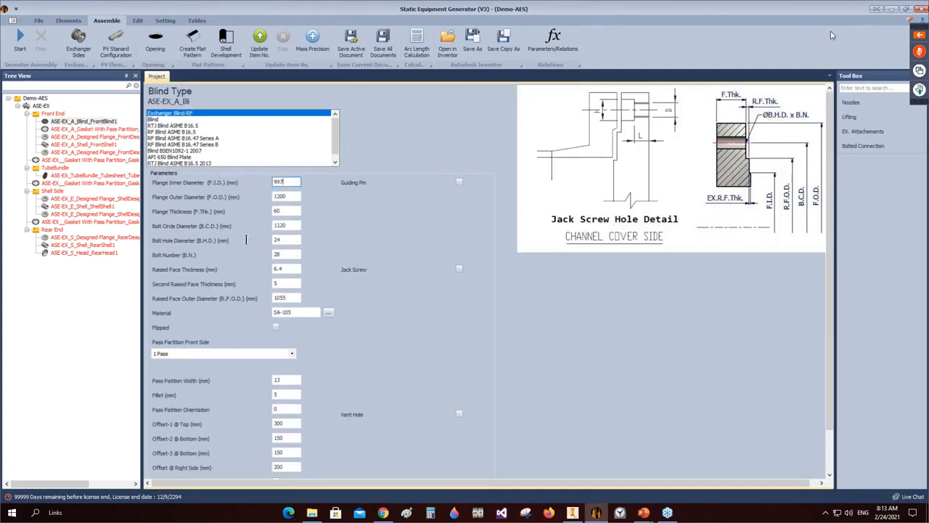
Step: Set the front blind's bolt hole diameter to 33 mm, bolt number to 36 and raised face outer diameter to 1053 mm
key("Tab")
type("33")
key("Tab")
type("36")
left_click(286, 298)
left_click_drag(285, 298, 295, 298)
type("3")
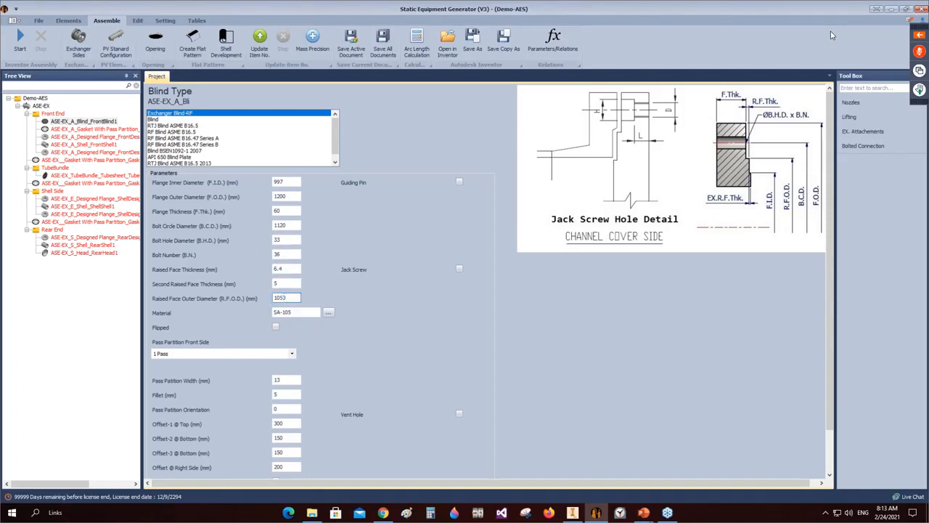
Step: Set the front blind's front-side pass partition to 2 Passes
left_click(291, 353)
scroll(276, 366, "up", 3)
left_click(220, 367)
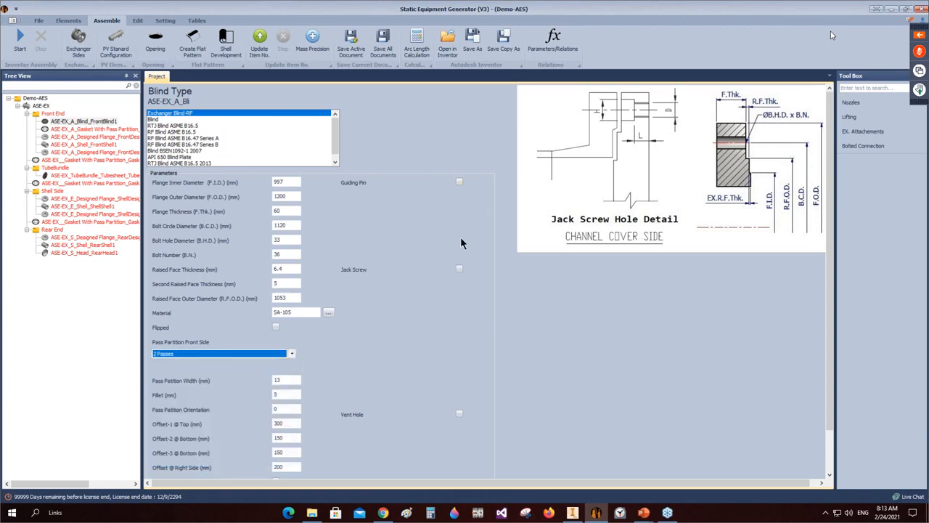
Step: Enable an M16 jack screw on the front blind, leaving the guiding pin and user-defined jack screw options off
left_click(460, 182)
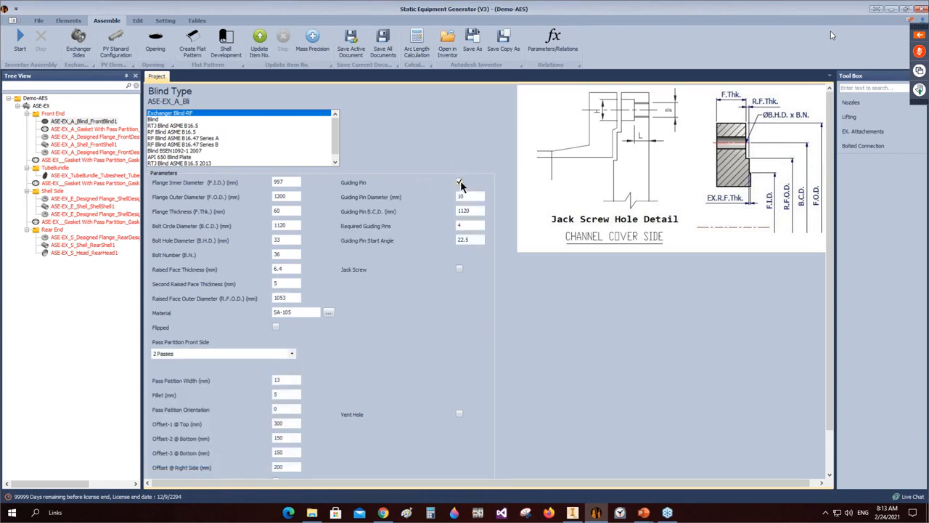
left_click(460, 182)
left_click(459, 268)
left_click(464, 284)
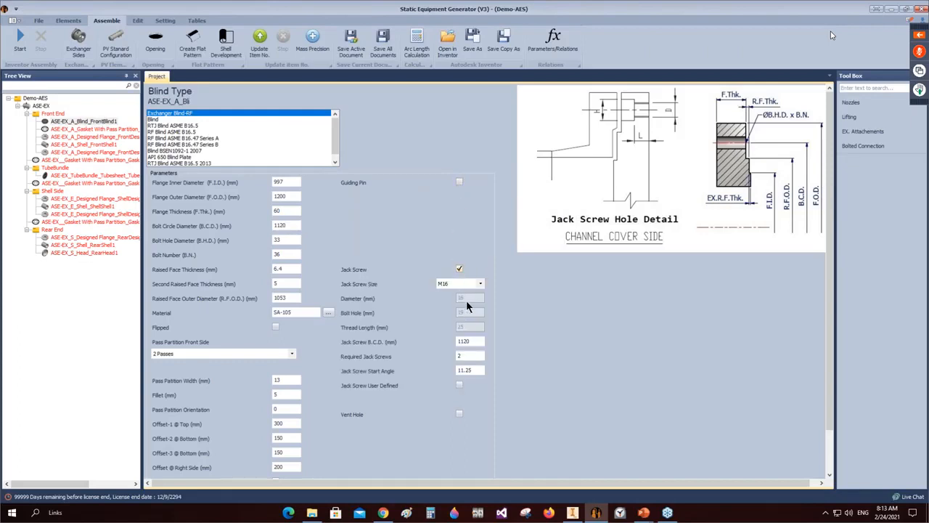
left_click(465, 284)
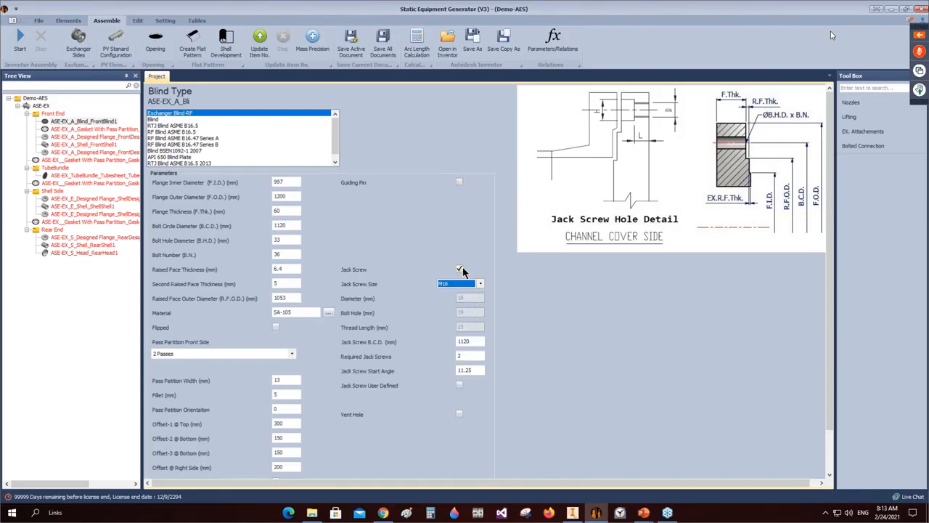
left_click(458, 385)
left_click(458, 384)
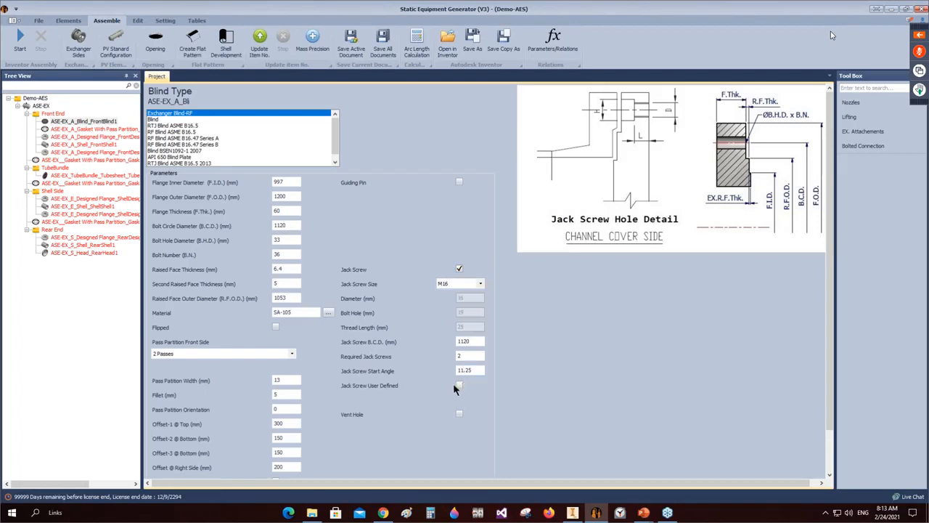
Step: Enable an NPT 1/4 vent hole at angle 0 on the front blind and save the part
left_click(459, 413)
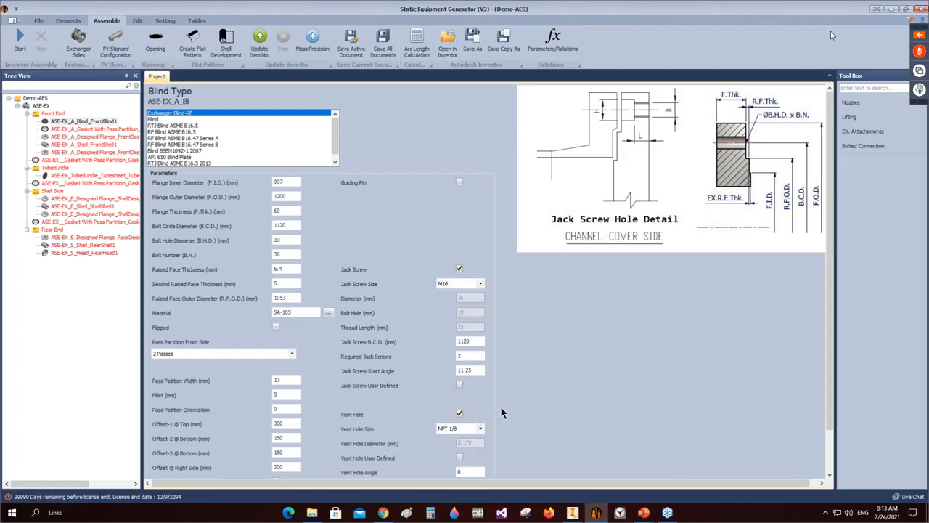
left_click(479, 428)
left_click(471, 443)
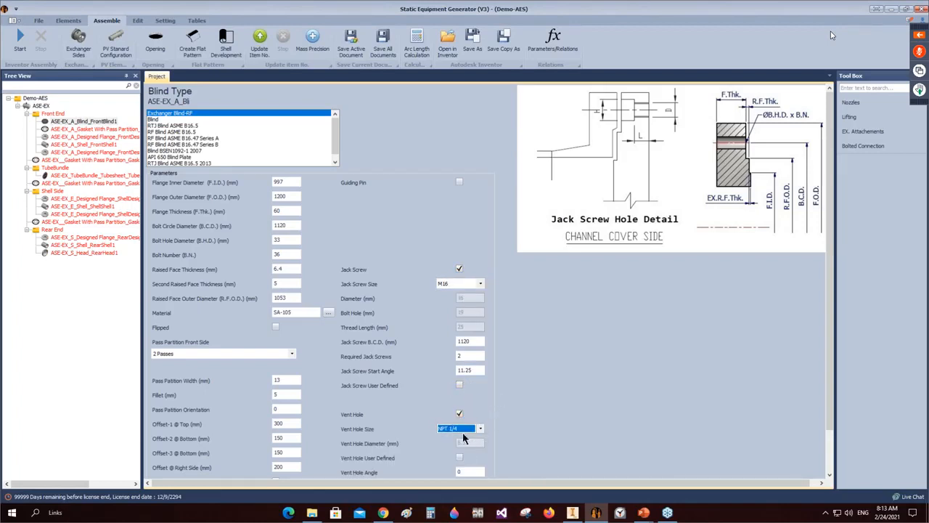
left_click(471, 468)
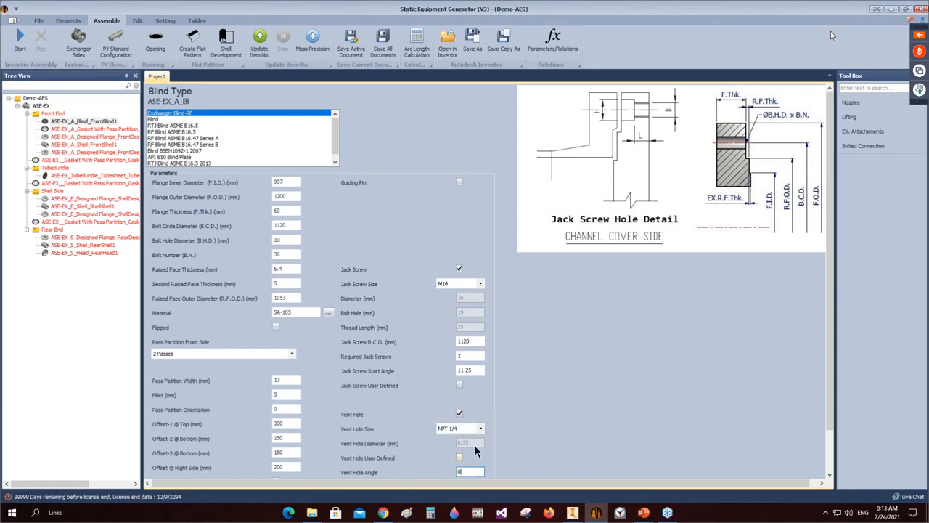
scroll(474, 444, "down", 2)
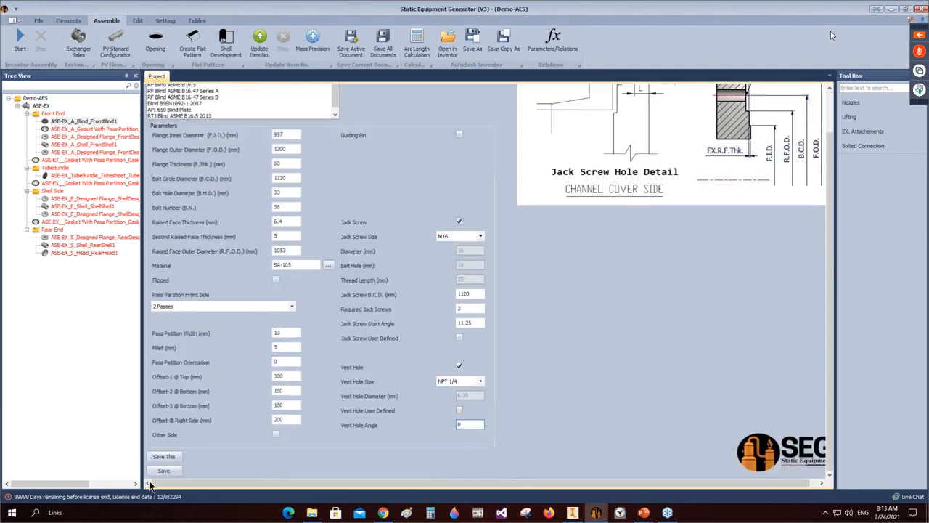
left_click(169, 469)
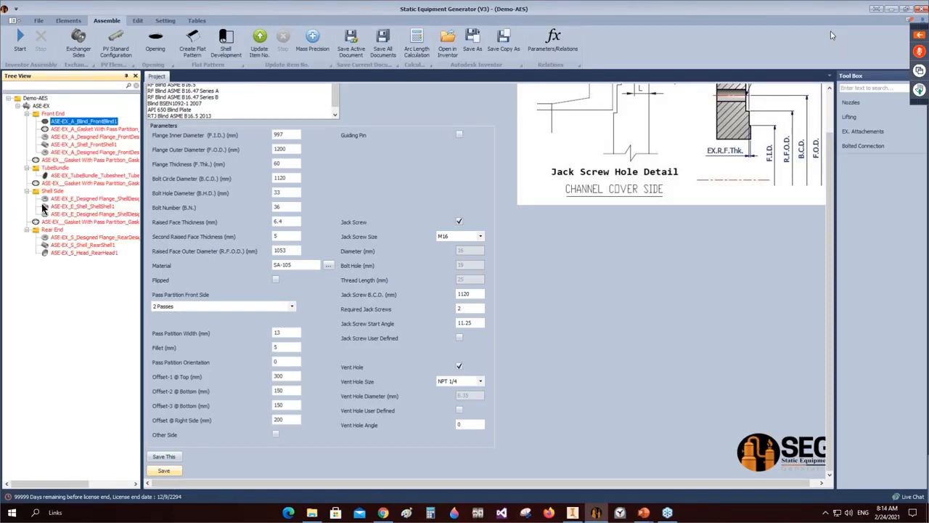
Step: Switch to PowerPoint, present the automatic parameter relationships of the mating flanges on slide 17, and return to Static Equipment Generator
mouse_move(644, 512)
left_click(596, 476)
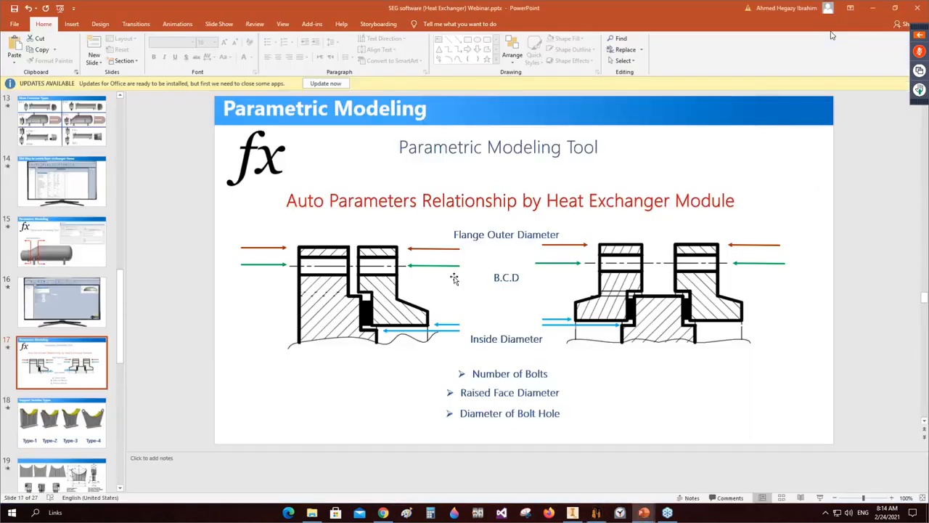
key("shift+F5")
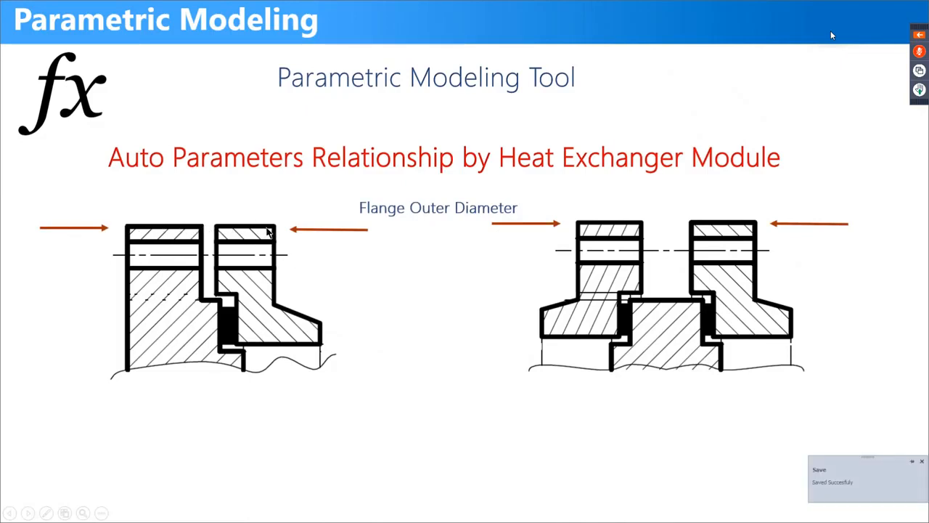
left_click(283, 264)
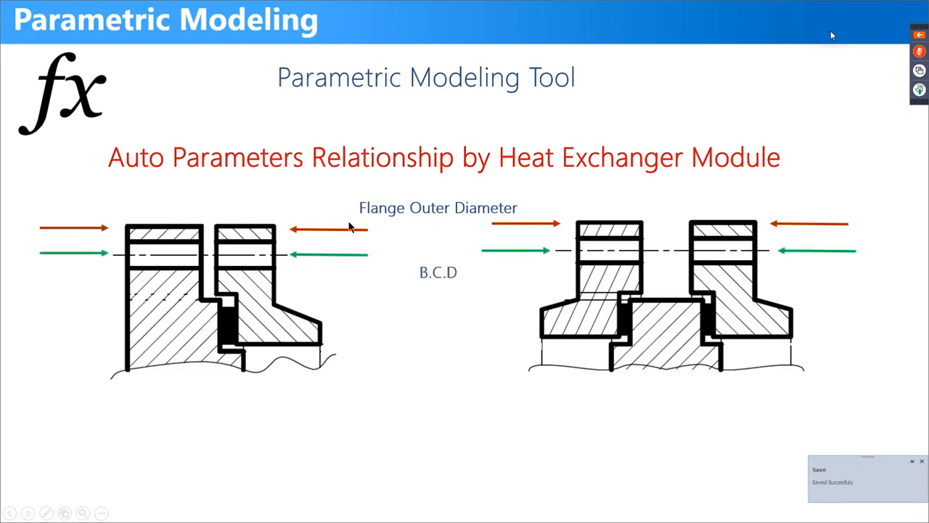
left_click(245, 226)
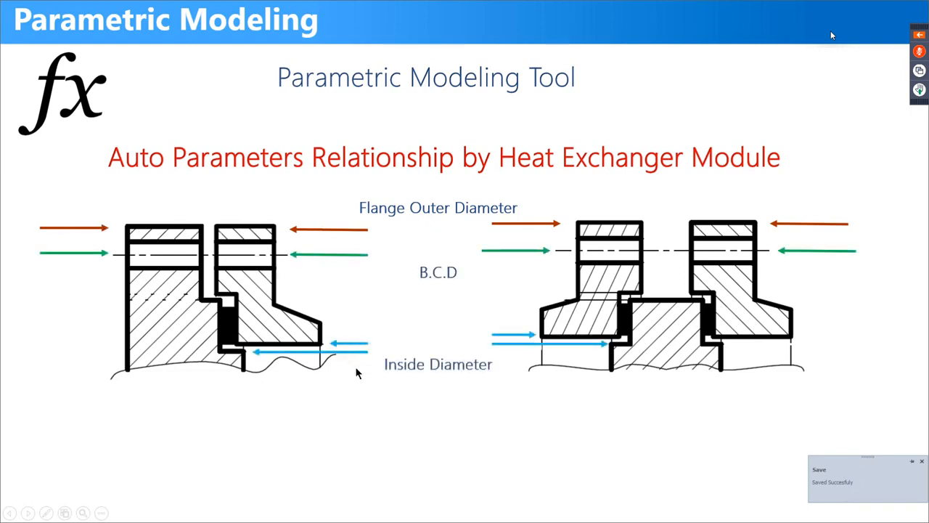
left_click(427, 409)
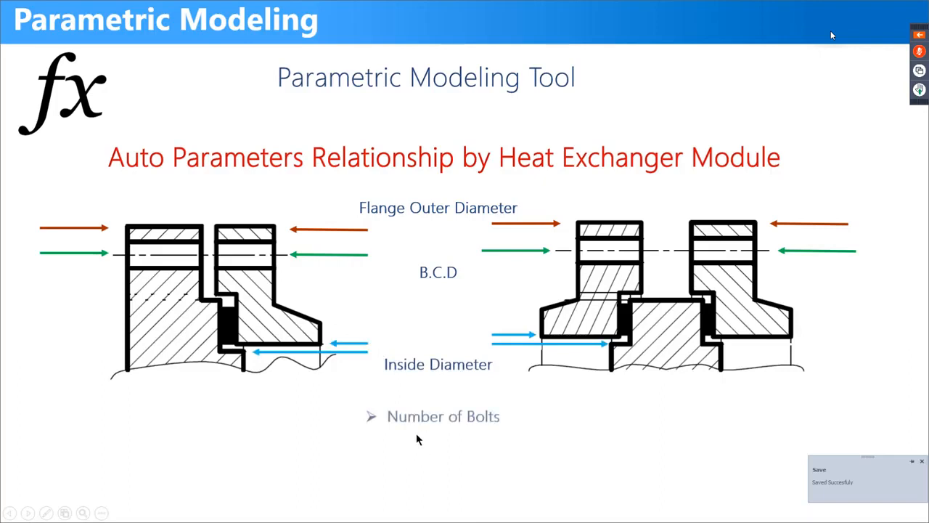
left_click(235, 268)
left_click(832, 34)
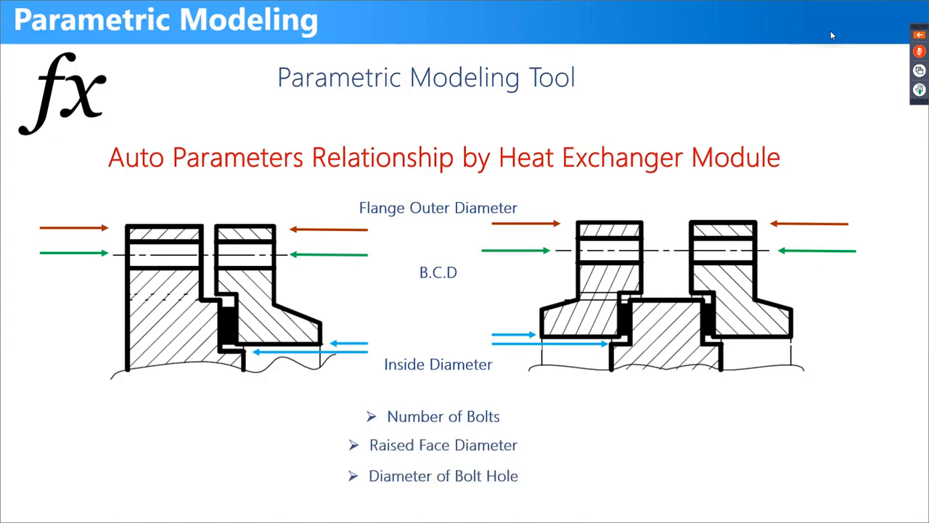
key("Escape")
mouse_move(651, 511)
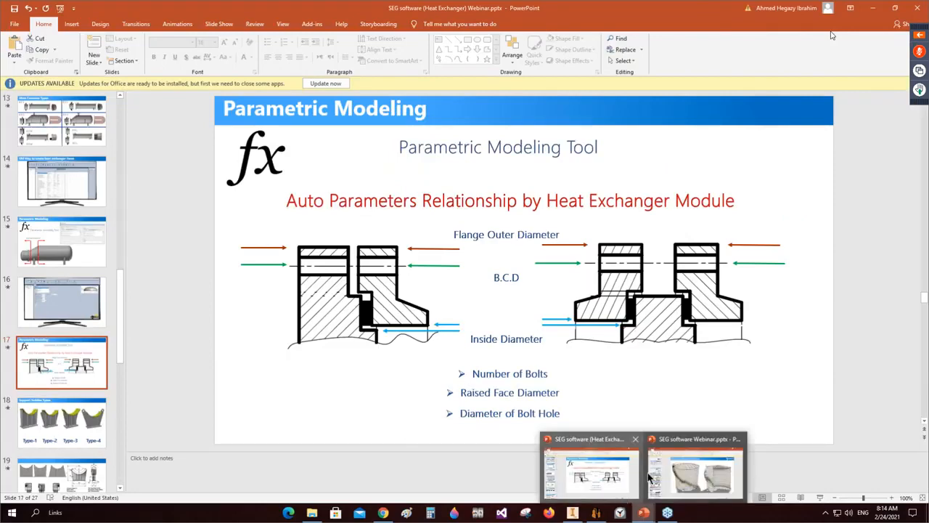
left_click(872, 8)
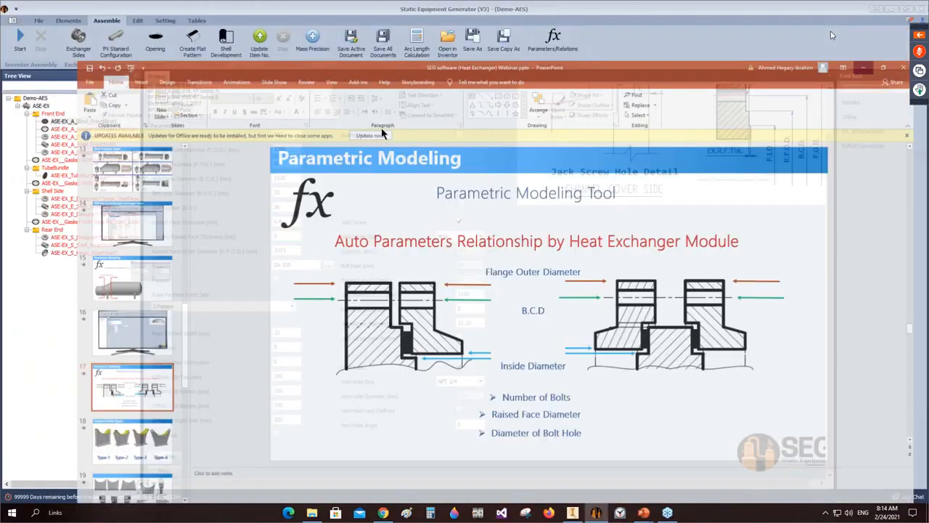
Step: Examine the linked bolt hole diameter and bolt number of the first front-end designed flange
left_click(54, 137)
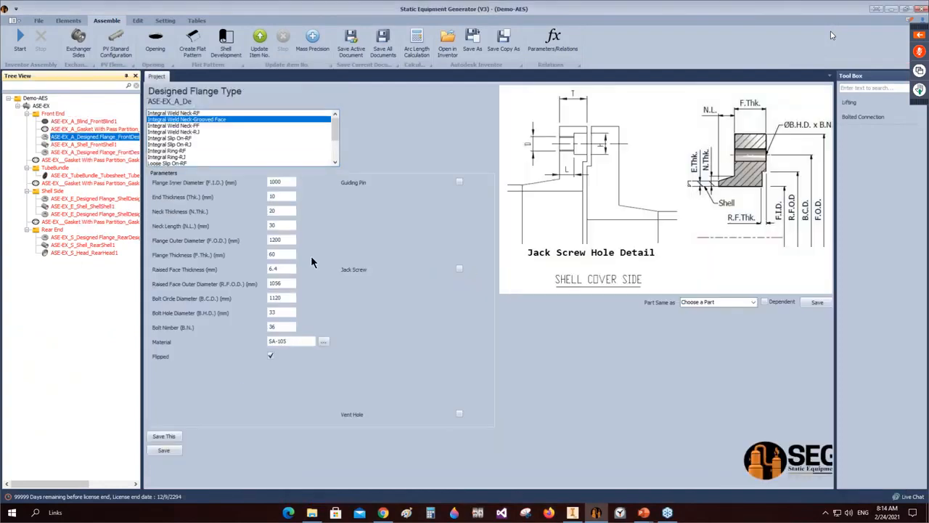
left_click(284, 311)
key("Tab")
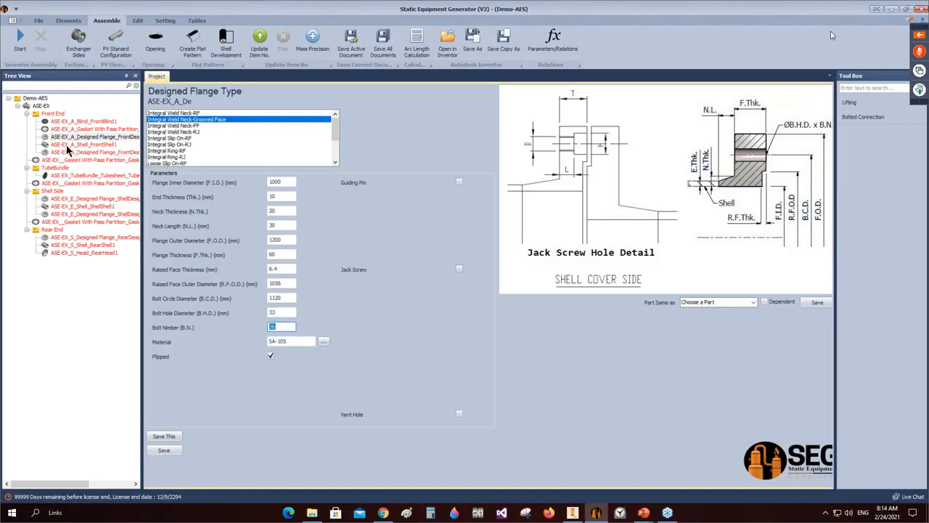
Step: Set the front shell's L.W.L. orientation to 120 and its length to 500 mm, and save it
left_click(48, 146)
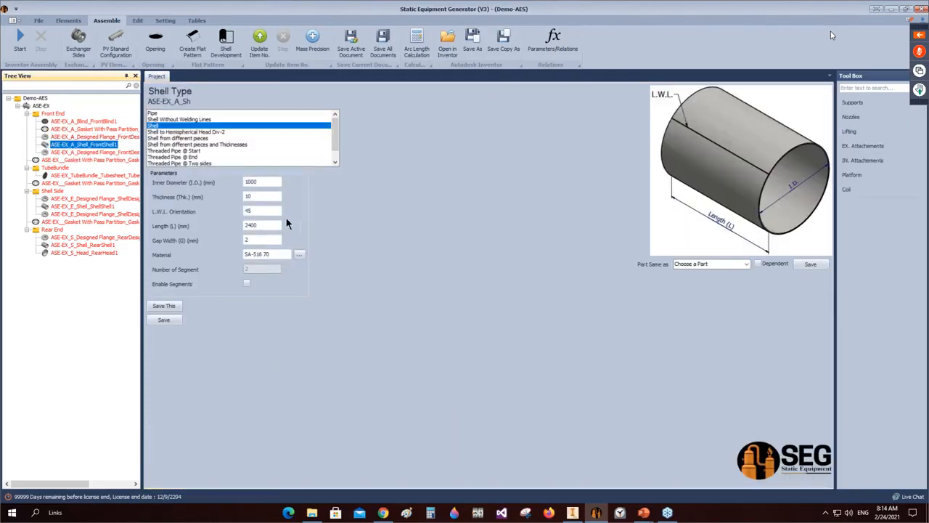
double_click(257, 211)
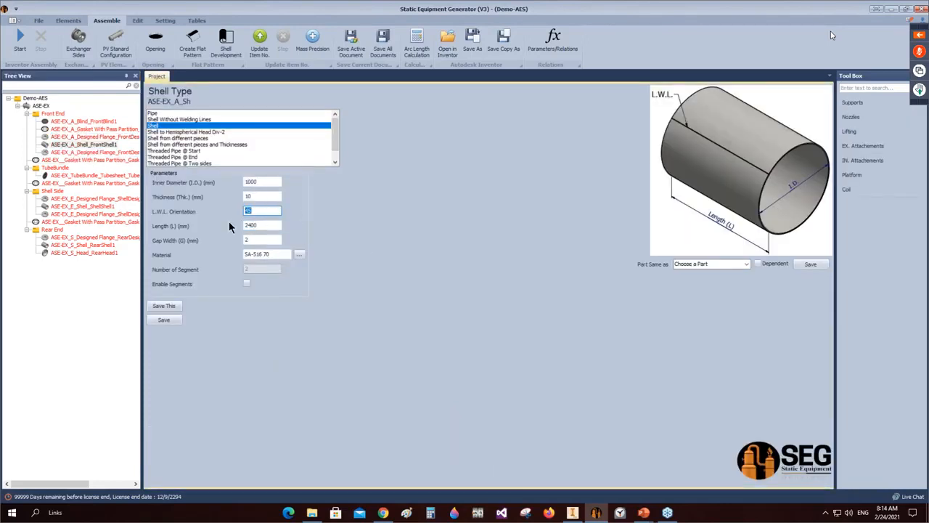
type("120")
double_click(265, 226)
type("500")
left_click(163, 307)
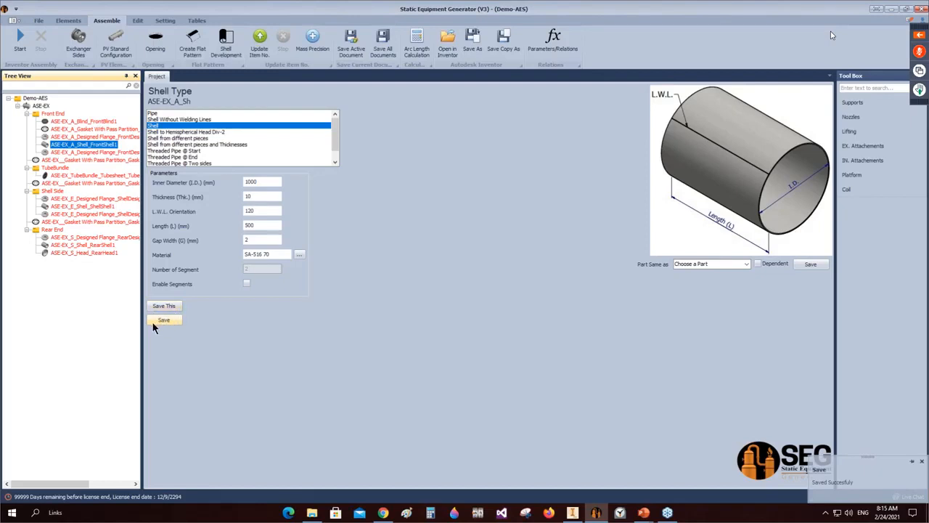
Step: Enable an NPT 1/4 vent hole on the tube bundle's tubesheet and save the part
left_click(55, 176)
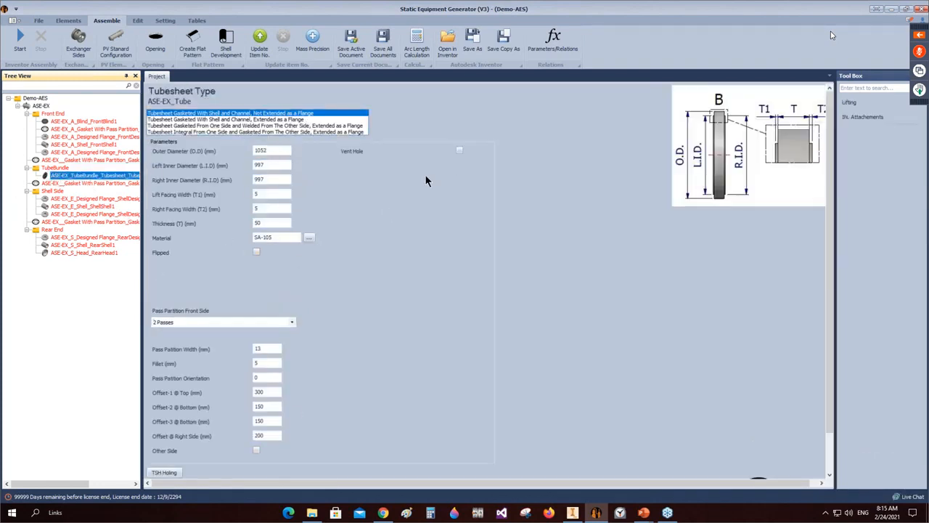
left_click(458, 151)
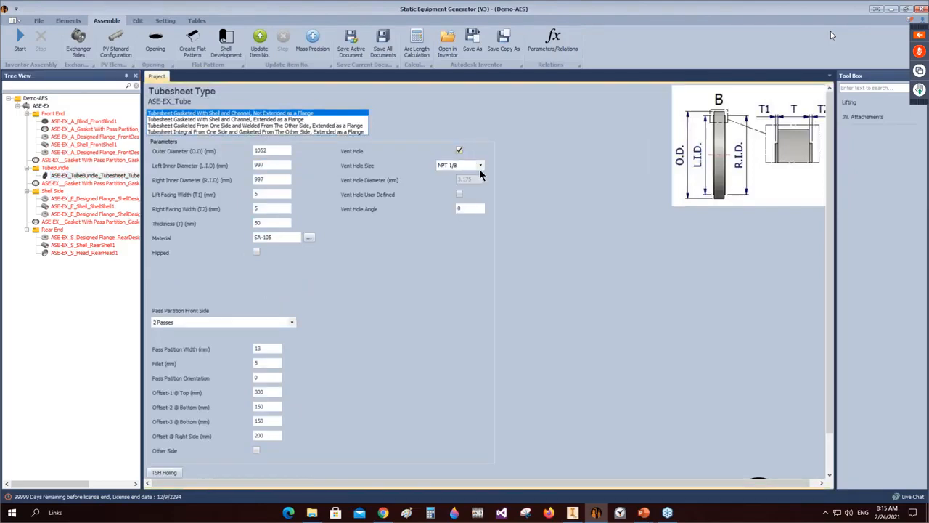
left_click(479, 168)
left_click(453, 183)
scroll(510, 242, "down", 1)
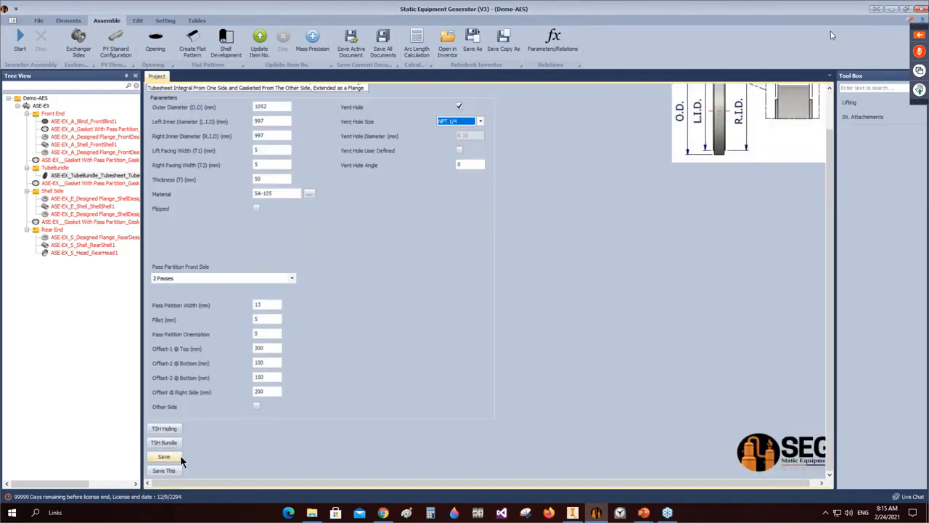
left_click(173, 470)
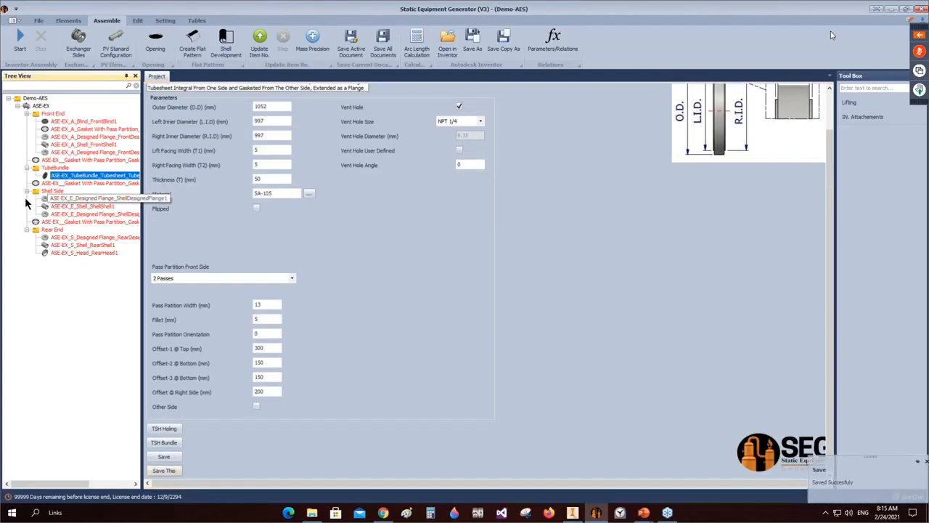
Step: Set the length of the shell-side shell ASE-EX_E_Shell_ShellShell1 to 3000 mm and save the part
left_click(72, 208)
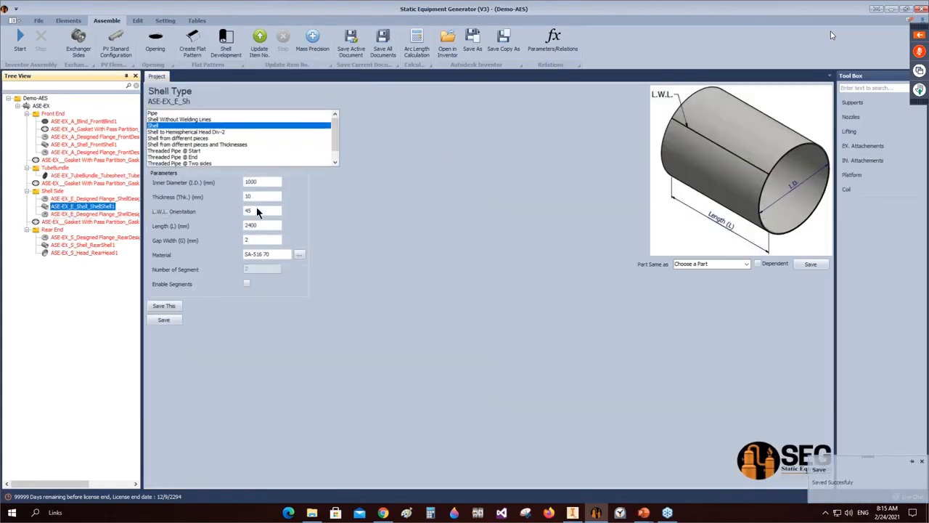
left_click(258, 211)
left_click_drag(266, 225, 184, 226)
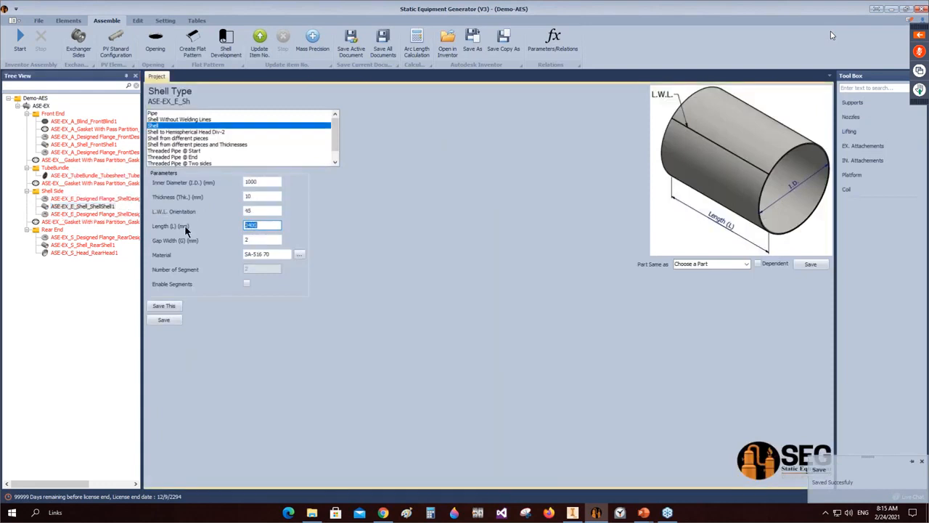
type("3000")
left_click(164, 305)
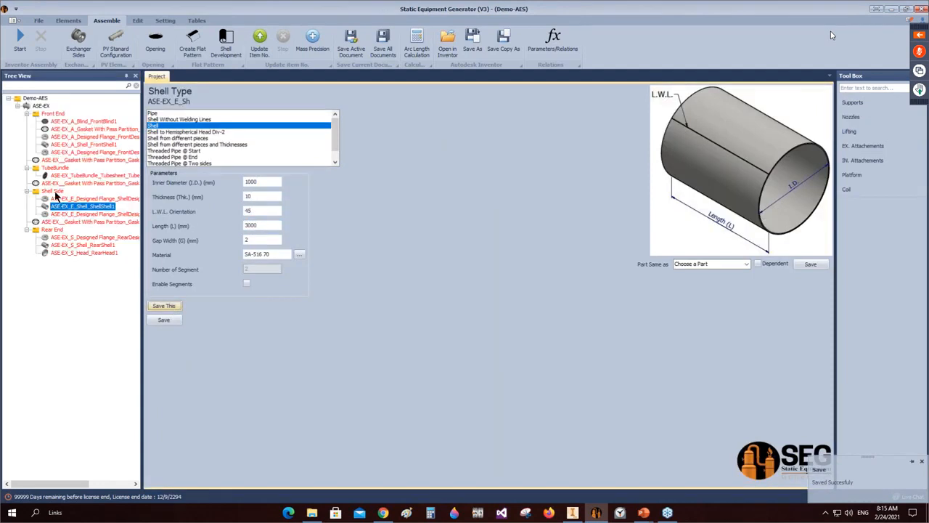
Step: Add a shell named "Shell Side Can-2" to the Shell Side group, with the same parameters as ASE-EX_E_Shell_ShellShell1
left_click(54, 192)
left_click(70, 21)
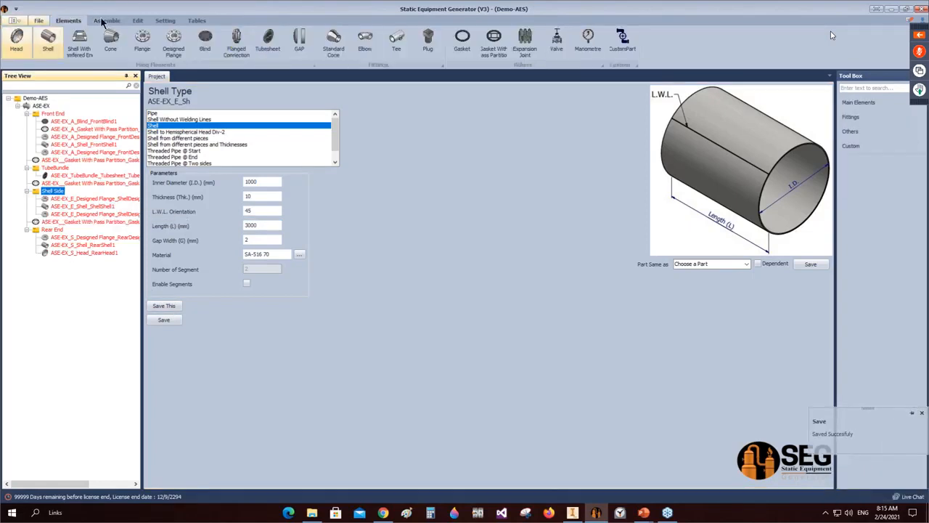
left_click(56, 43)
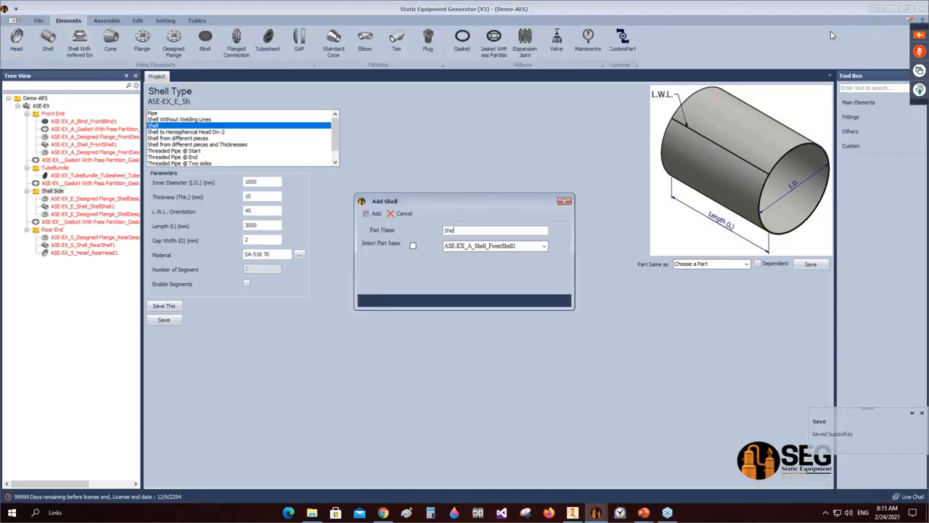
type("Shell Side Can-2")
left_click(413, 246)
left_click(544, 245)
left_click(497, 258)
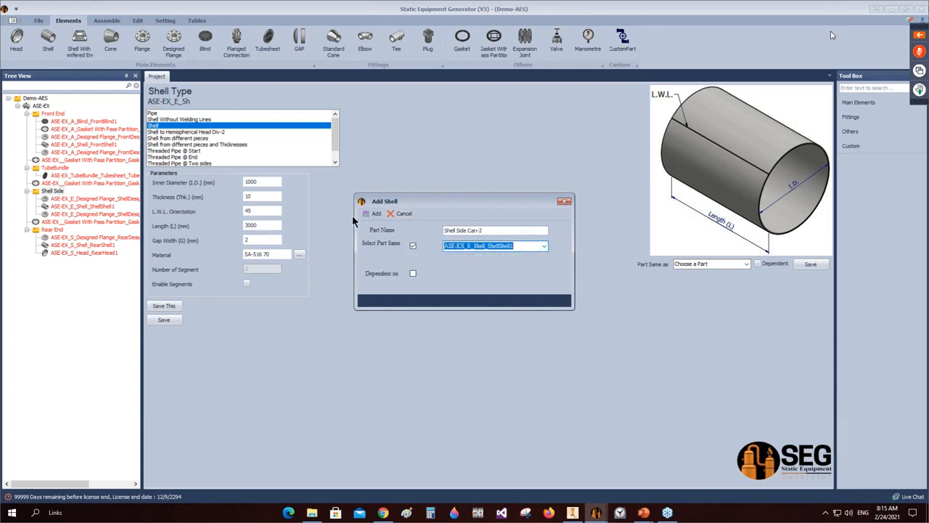
left_click(373, 214)
Step: Set the length of Shell Side Can-2 to 2050 mm and save the part
left_click(64, 222)
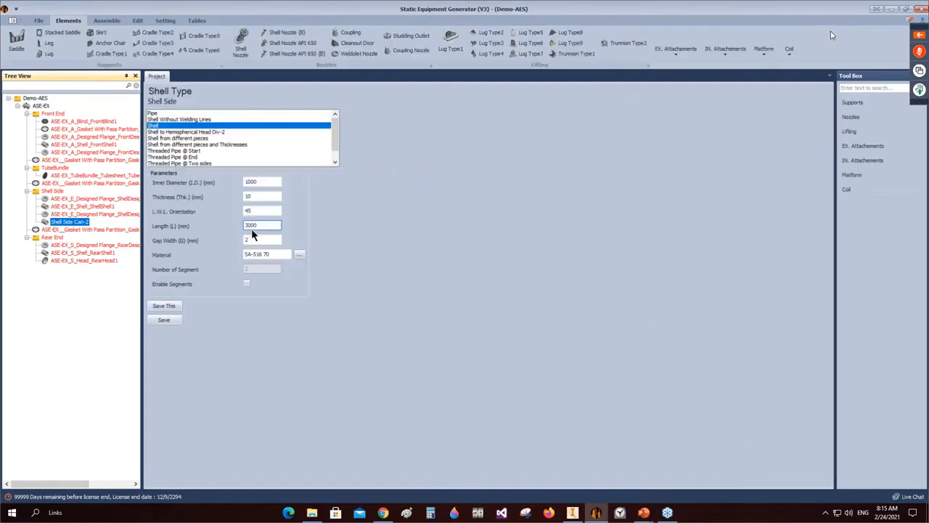
left_click(259, 226)
type("205")
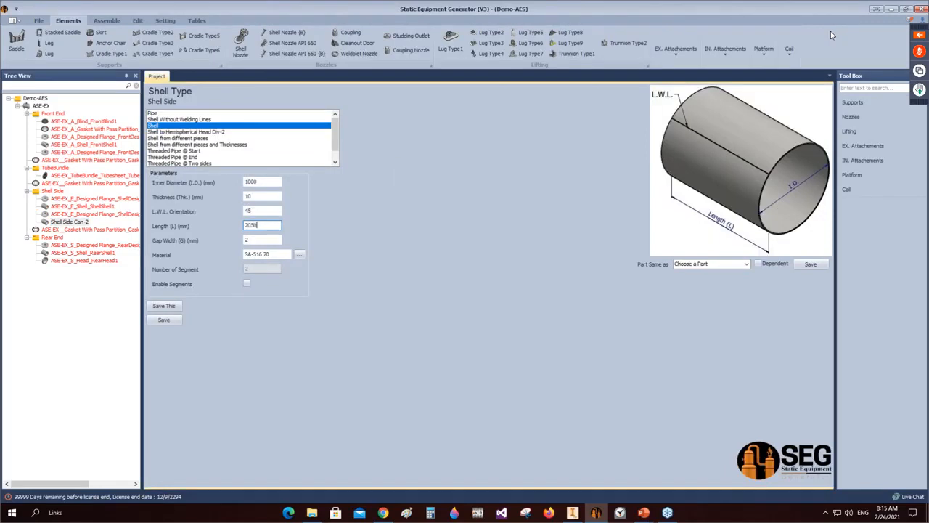
left_click(163, 307)
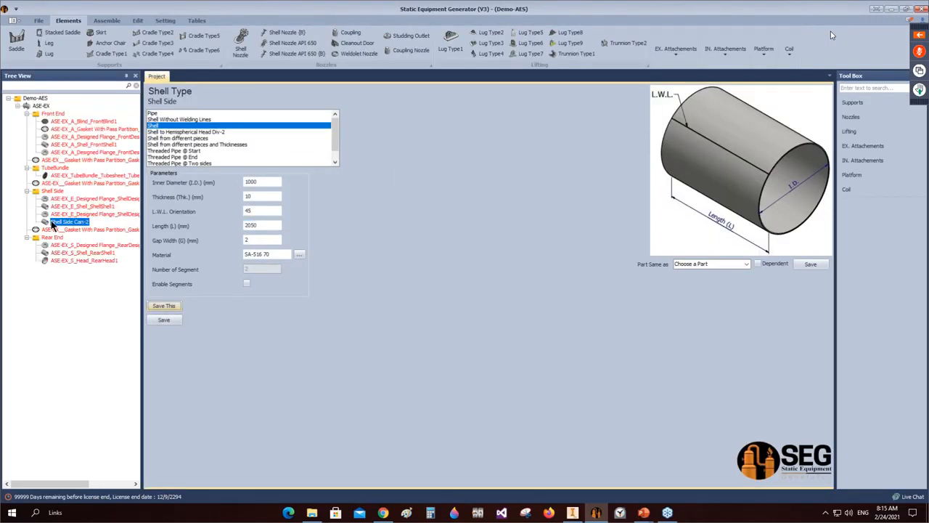
Step: Move Shell Side Can-2 so that it comes directly after ASE-EX_E_Shell_ShellShell1 in the Shell Side group
right_click(52, 222)
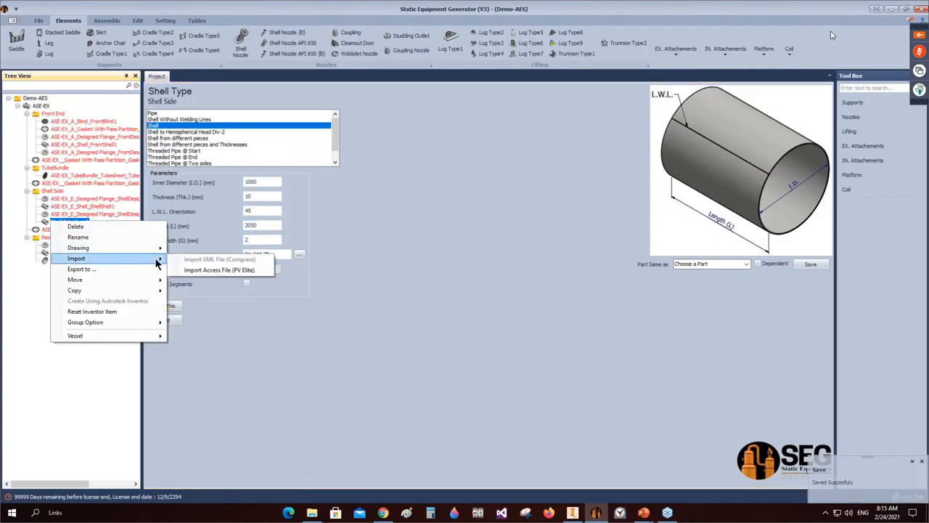
mouse_move(156, 280)
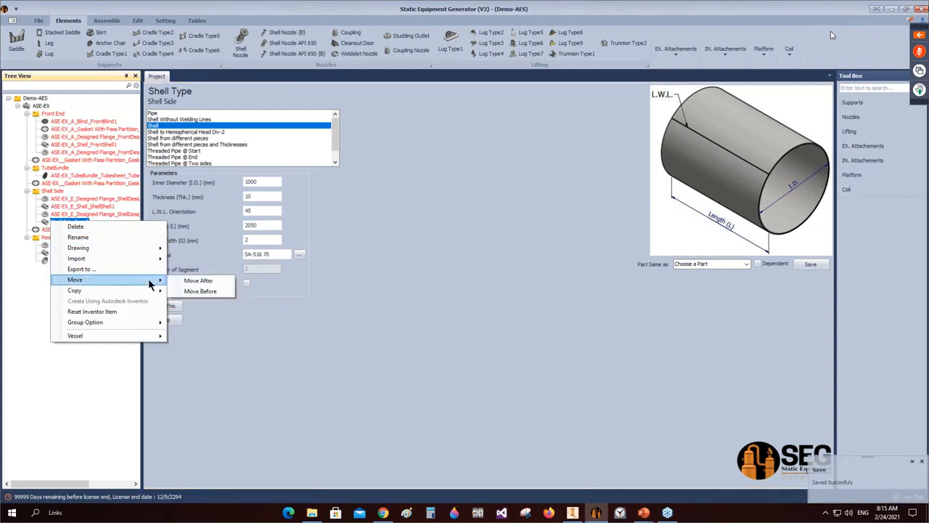
left_click(191, 279)
left_click(465, 250)
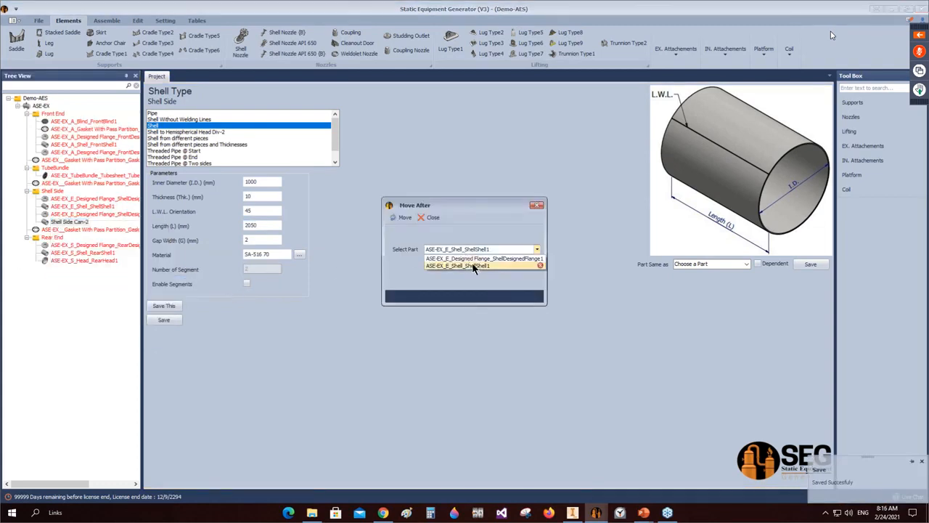
left_click(464, 266)
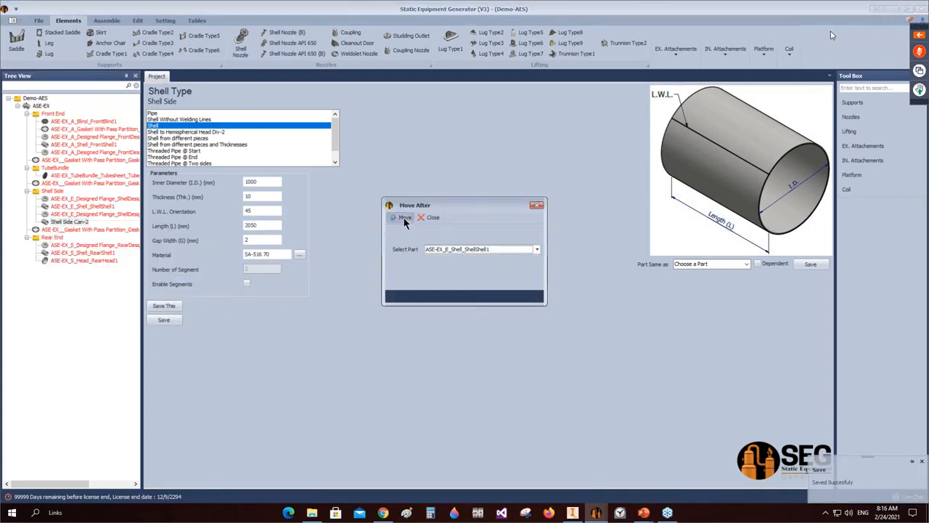
left_click(403, 217)
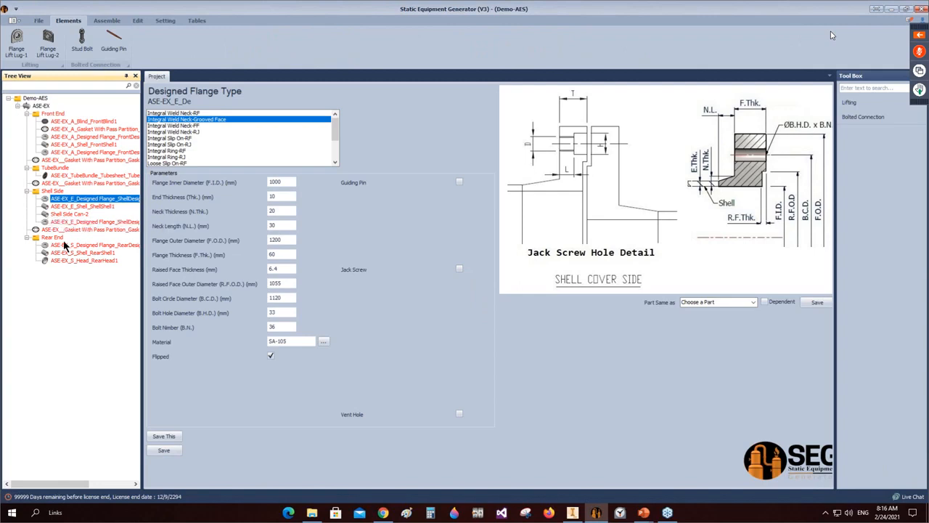
Step: Set the rear-end designed flange's inner diameter to 1100, outer diameter to 1300, raised face outer diameter to 1155 and bolt circle diameter to 1220 mm
left_click(63, 246)
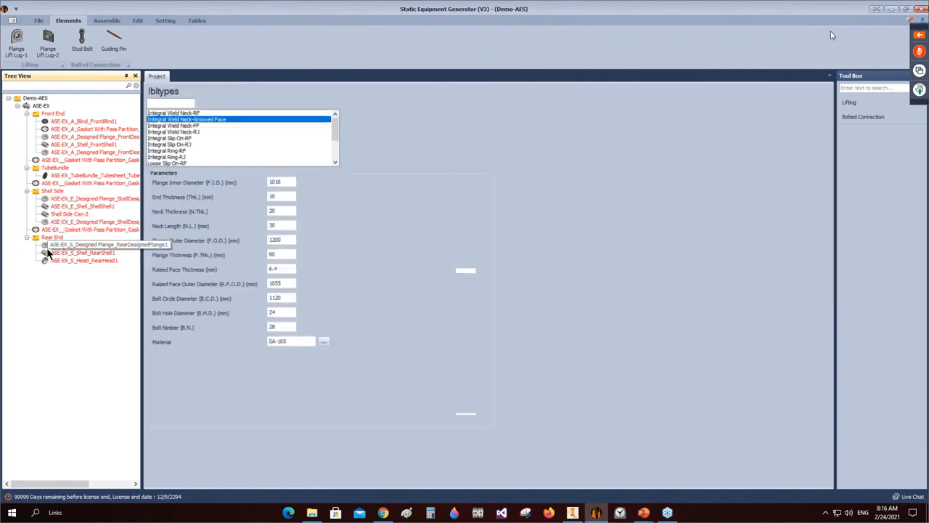
left_click(274, 182)
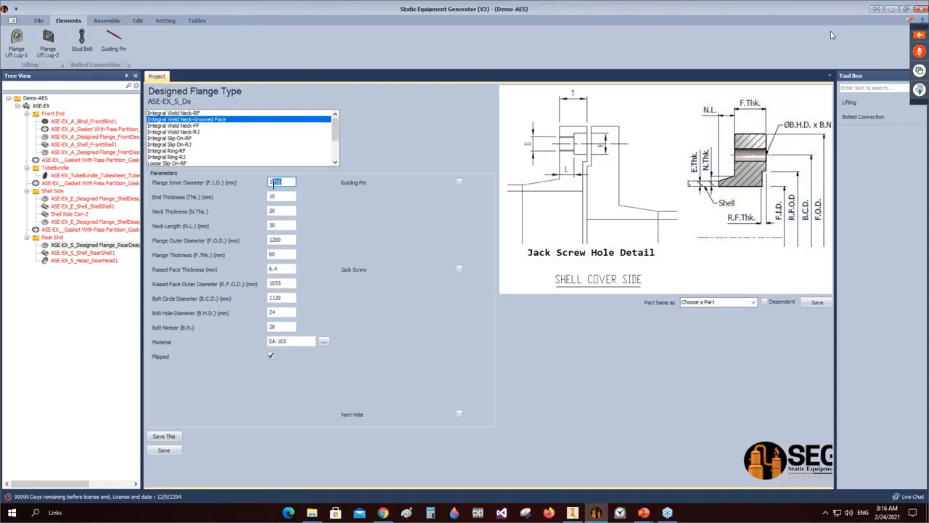
type("1100")
left_click(270, 240)
left_click(275, 283)
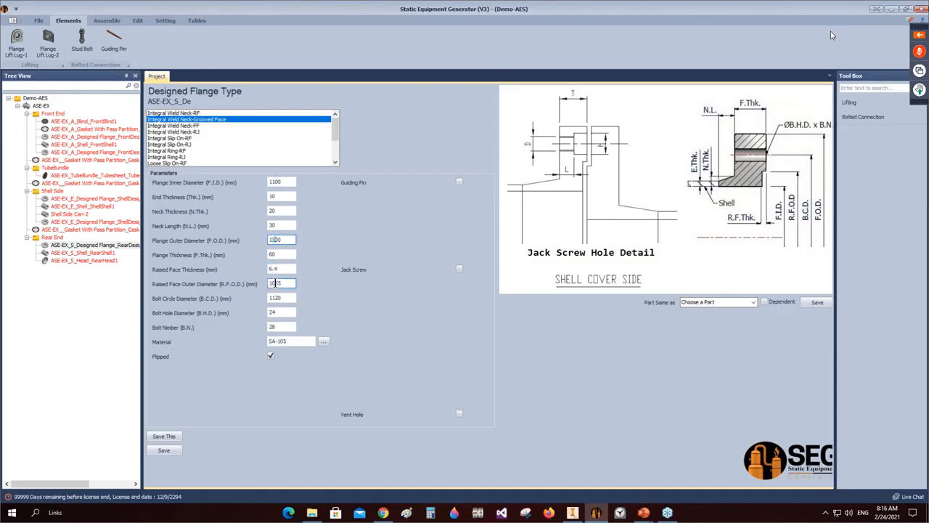
left_click(280, 312)
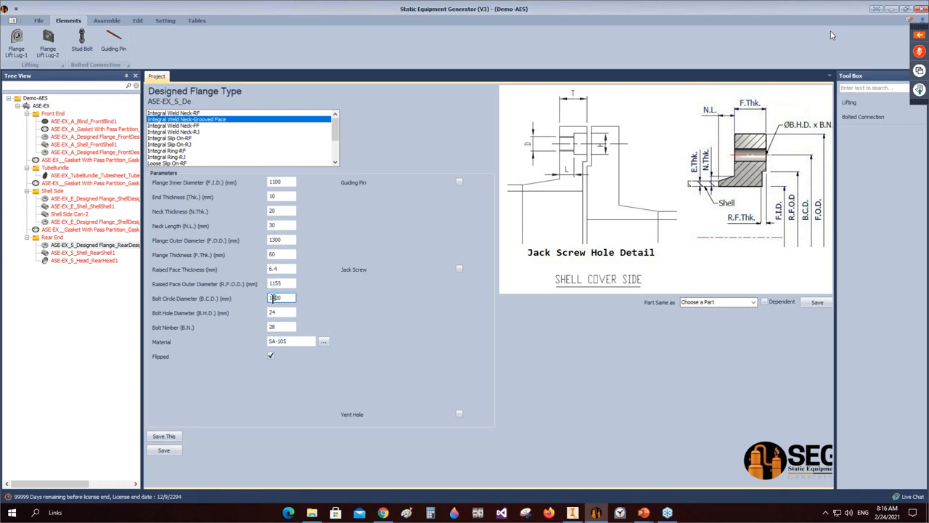
Step: Set the rear-end flange's bolt hole diameter to 33 mm and its bolt number to 42, and save the part
left_click_drag(285, 312, 241, 310)
type("33")
key("Tab")
type("4")
left_click(167, 451)
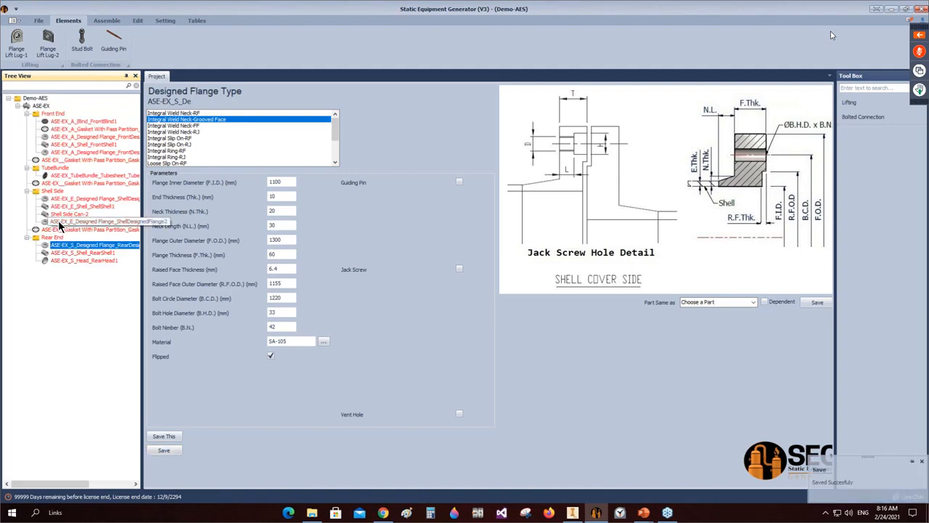
Step: Switch to PowerPoint, present the AES exchanger on slide 13 "Most Common Types", and return to Static Equipment Generator
mouse_move(656, 515)
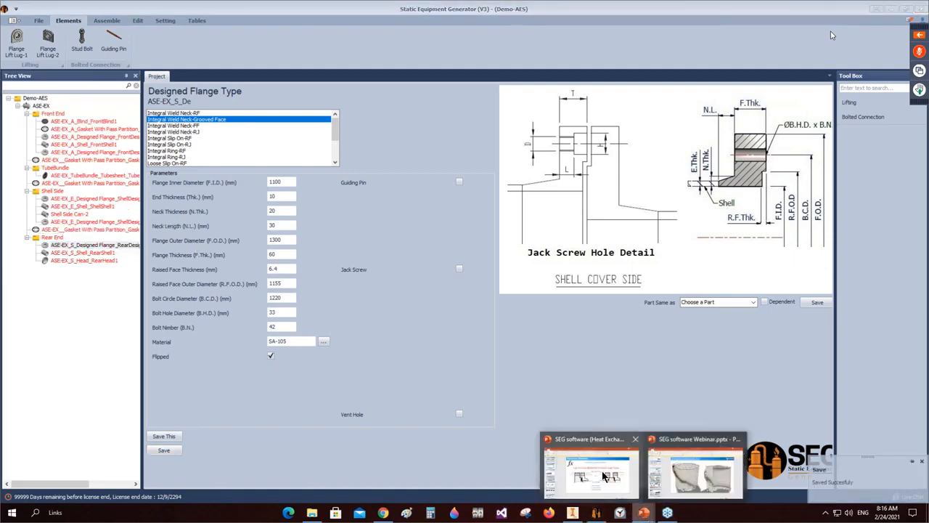
left_click(606, 478)
left_click(53, 133)
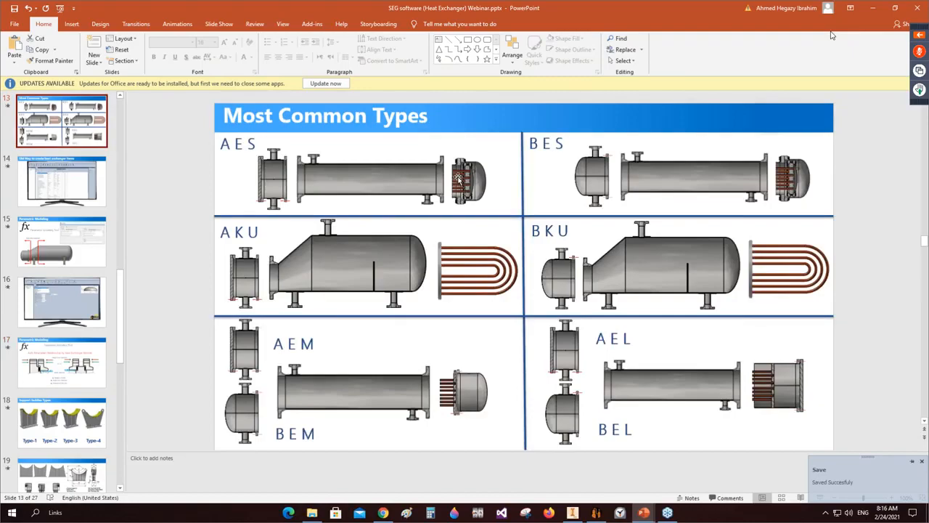
key("shift+F5")
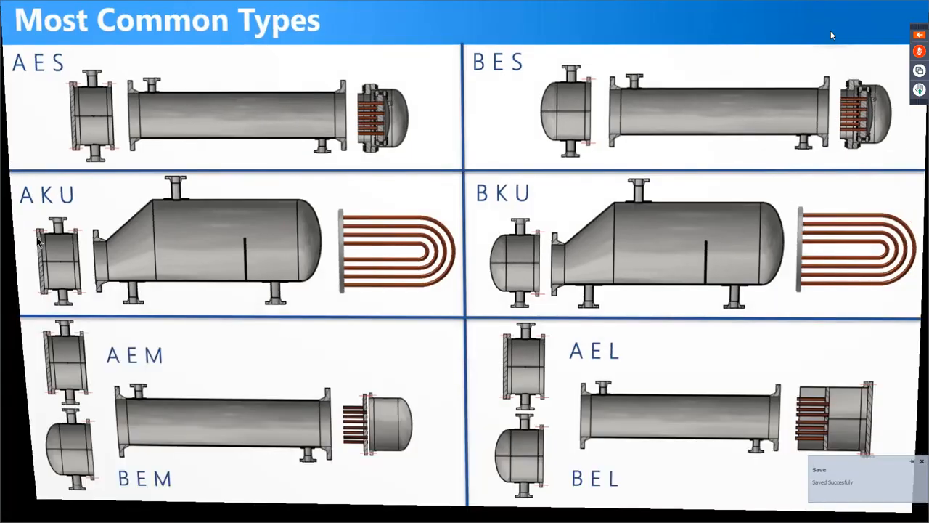
left_click(46, 512)
left_click(35, 425)
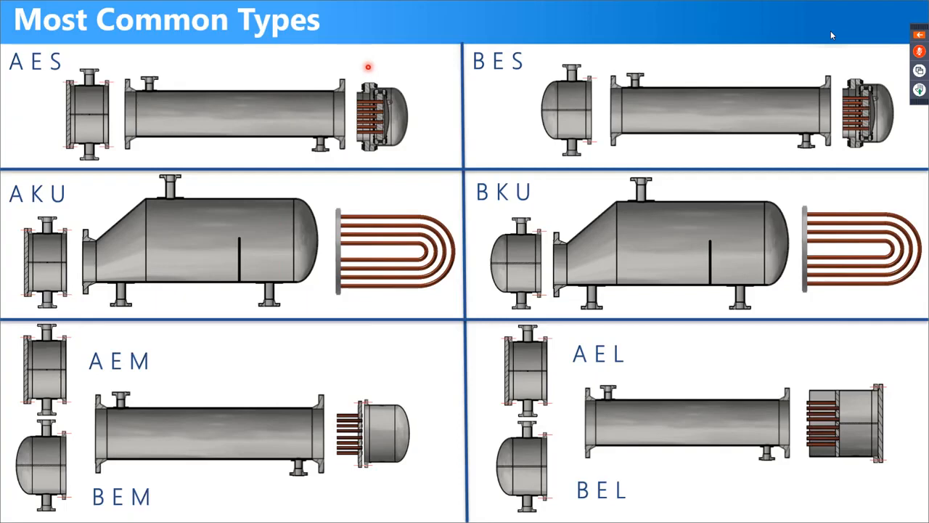
key("Escape")
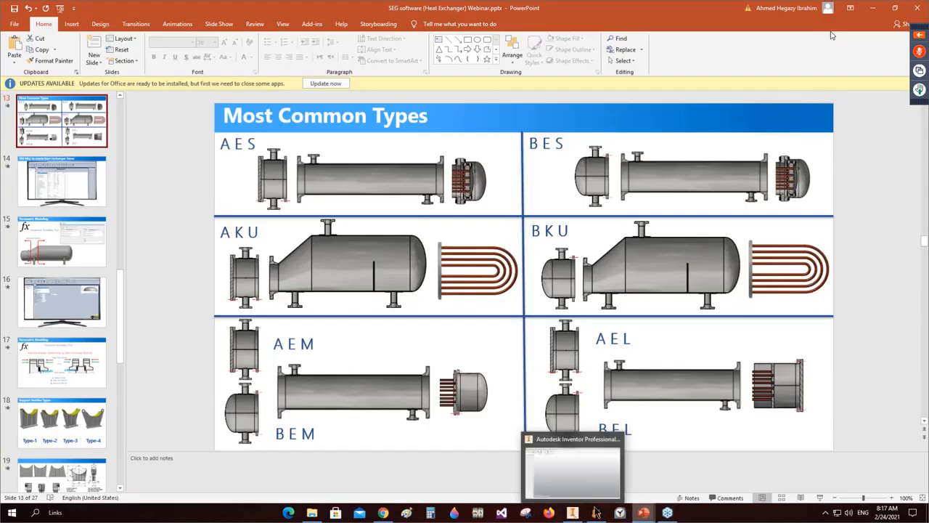
left_click(595, 513)
Step: Set the rear shell's L.W.L. orientation to 120 and its length to 300 mm, and save the part
left_click(65, 252)
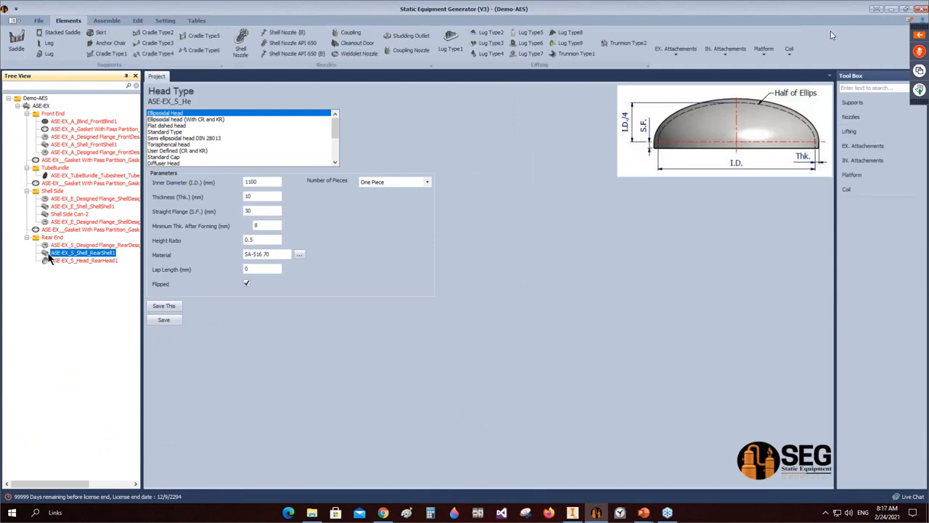
double_click(257, 211)
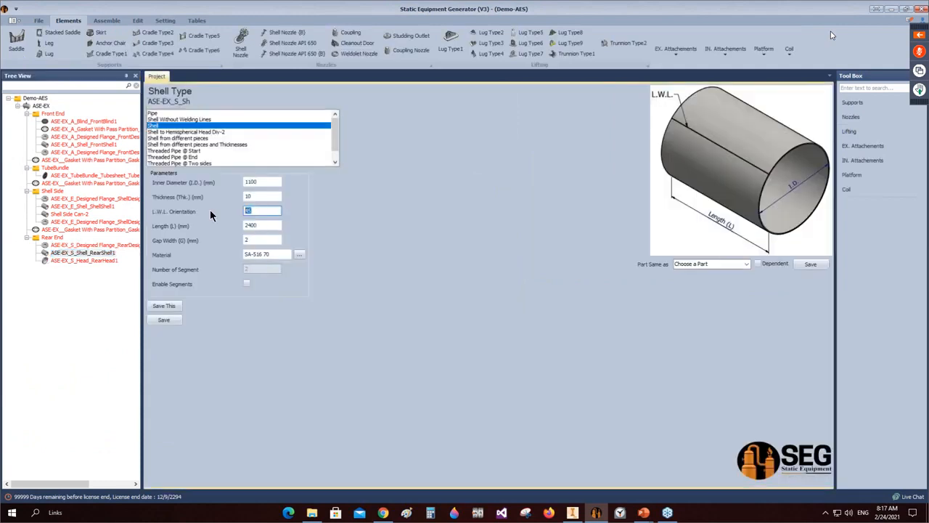
key("Tab")
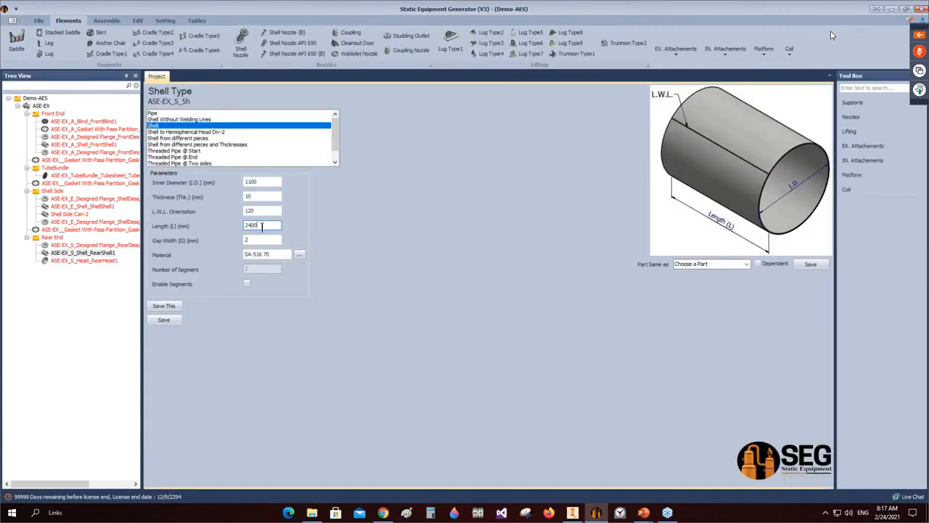
type("300")
left_click(165, 306)
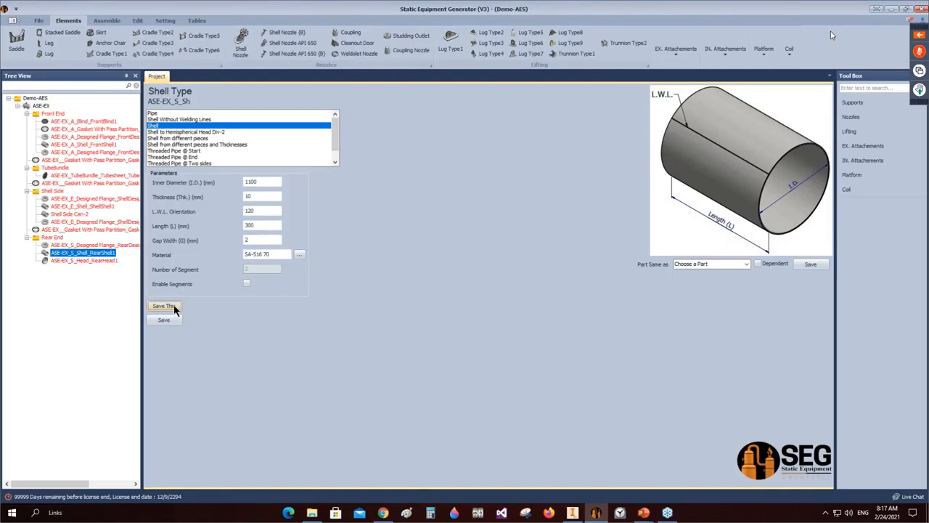
Step: Start generating the ASE-EX exchanger assembly in Autodesk Inventor
left_click(107, 20)
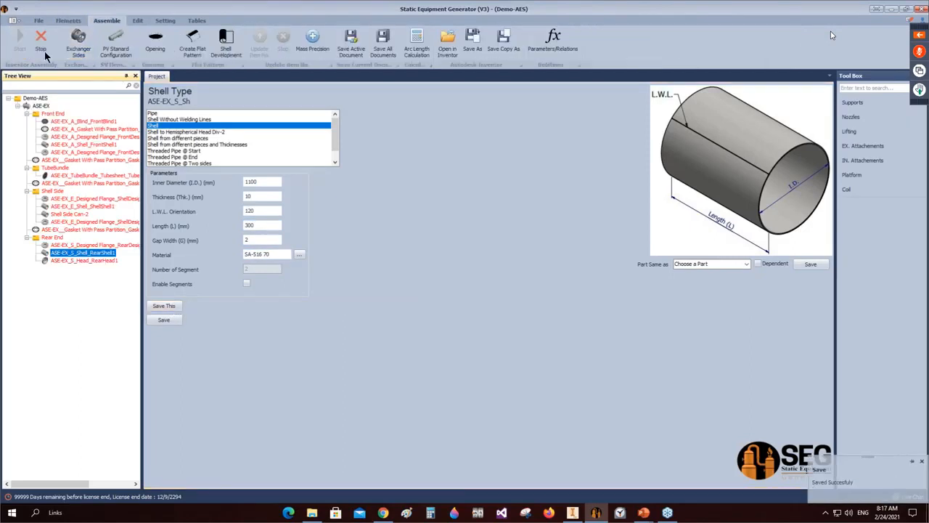
left_click(43, 40)
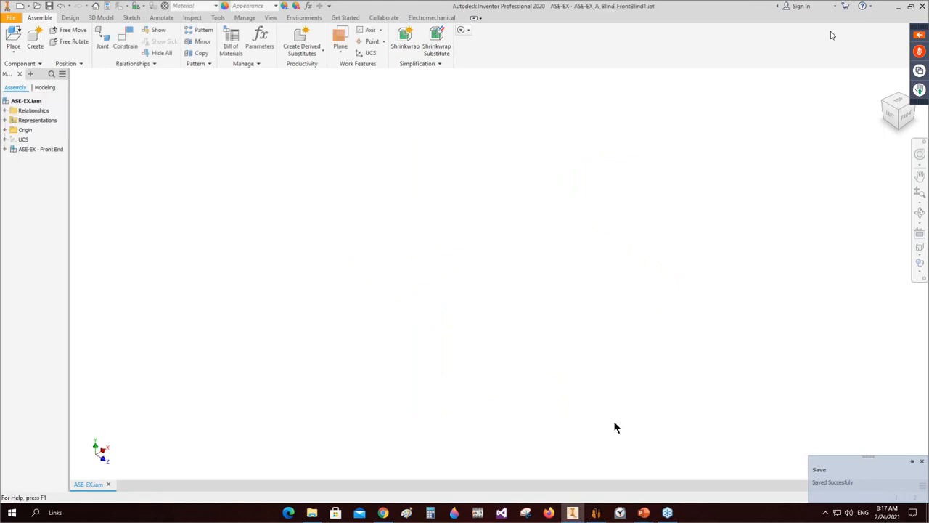
mouse_move(596, 513)
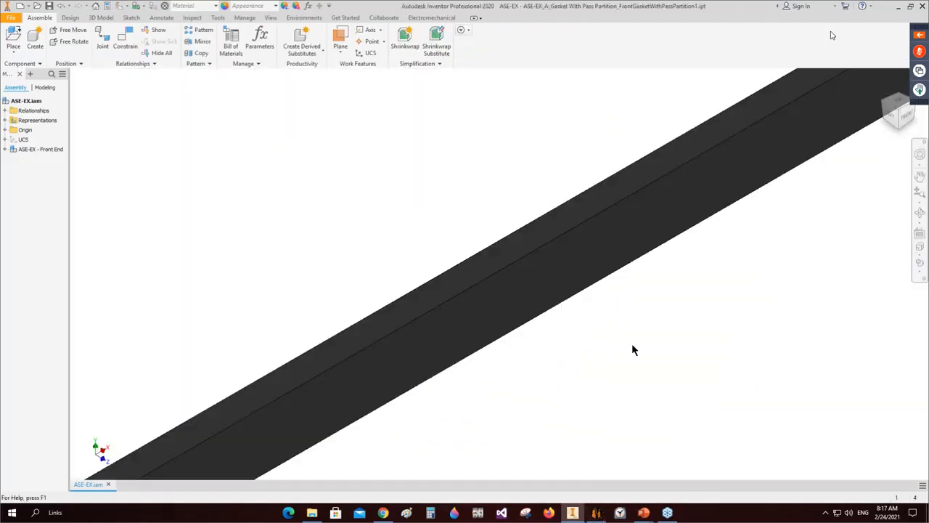
Step: Return to Static Equipment Generator and examine the parameters of the front-end pass partition gasket and the first front-end designed flange
left_click(597, 512)
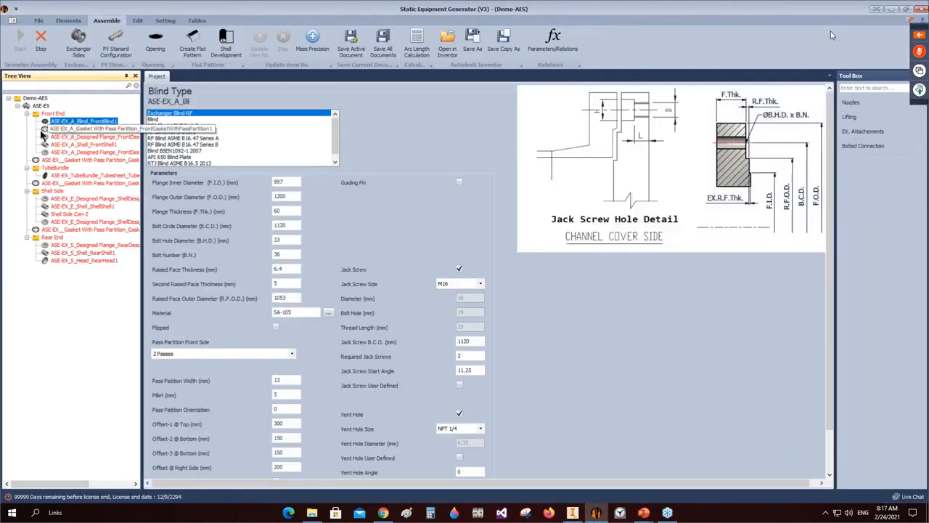
left_click(61, 130)
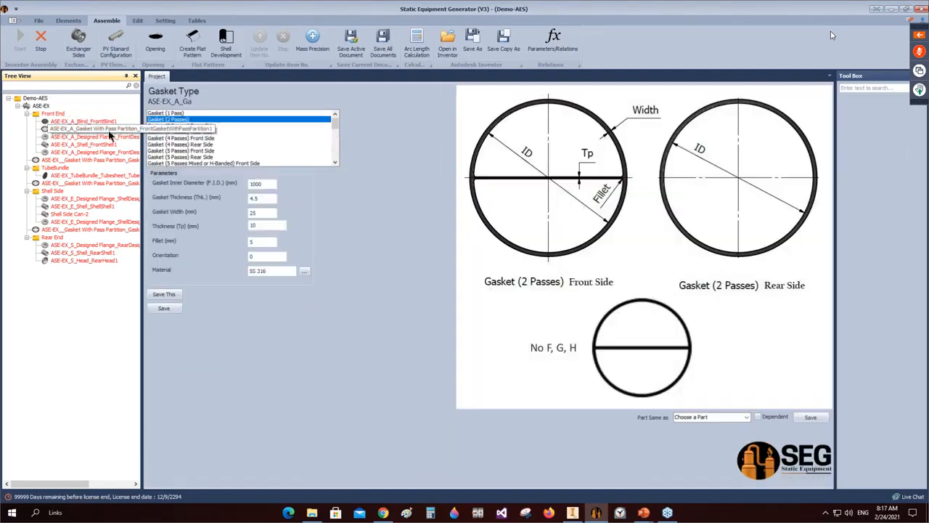
left_click(46, 138)
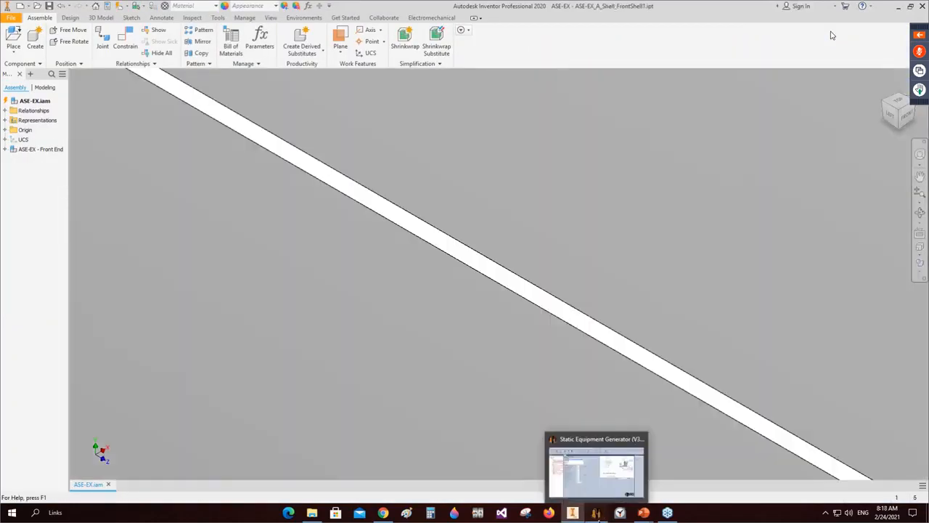
left_click(596, 512)
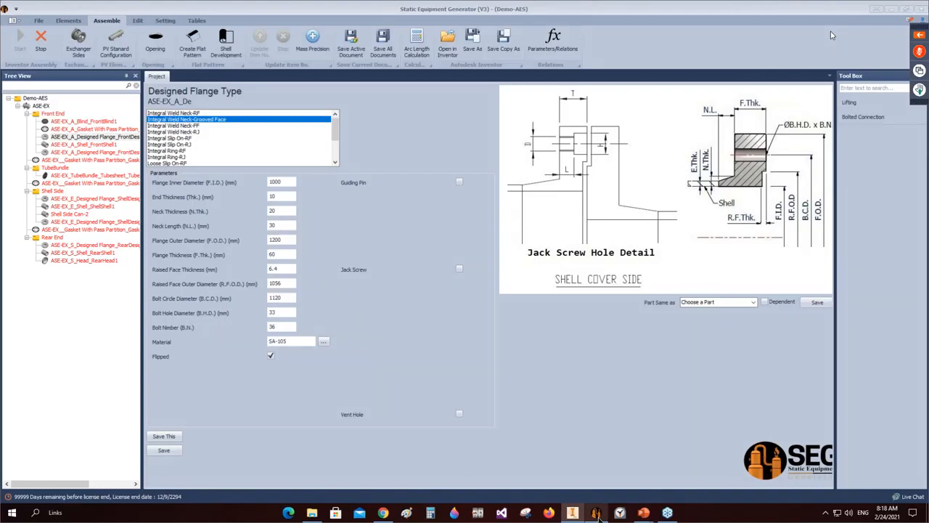
Step: Open the tube bundle layout of the tubesheet and enable its properties for editing
left_click(75, 175)
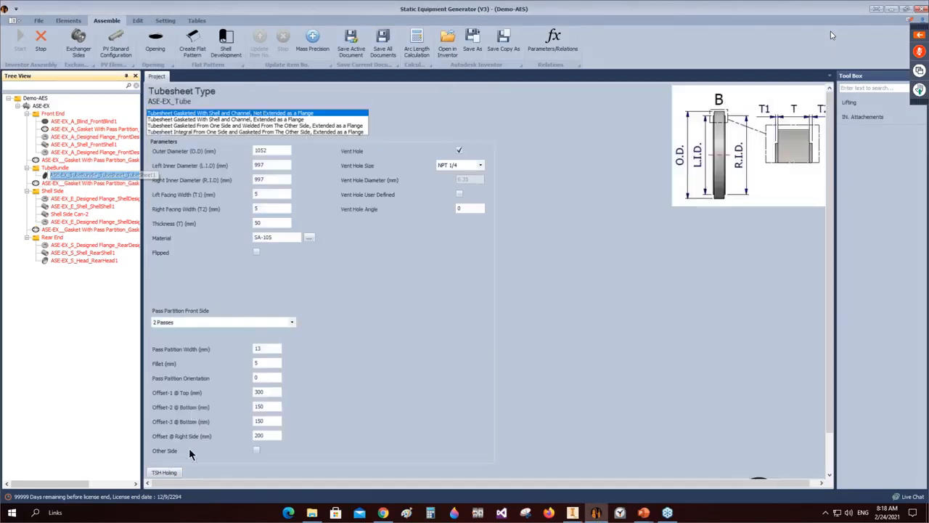
scroll(219, 442, "down", 1)
left_click(166, 442)
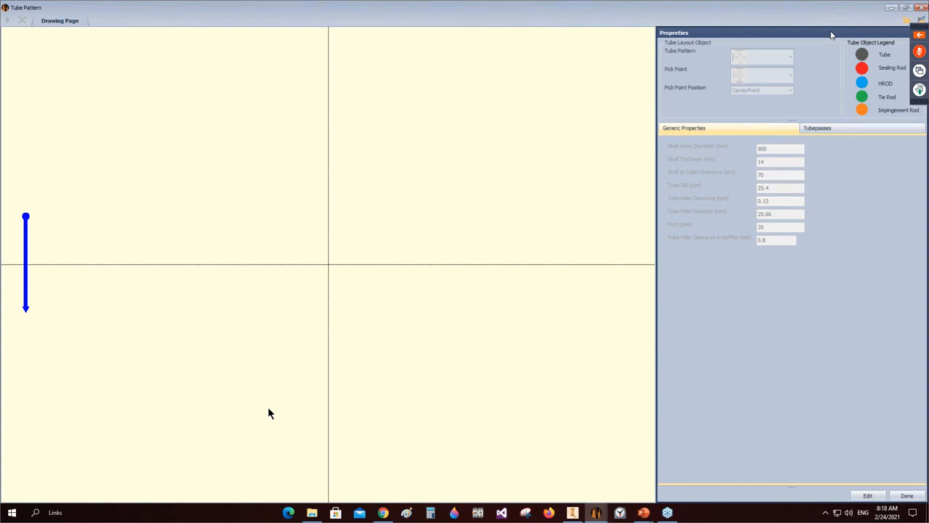
left_click(867, 495)
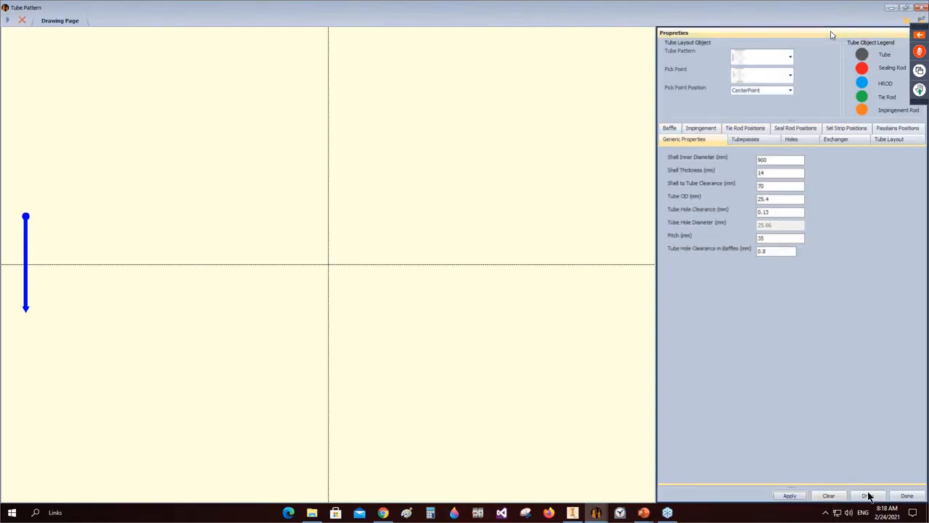
Step: Draw the tube layout with the Rotated Triangle 60° pattern, using the center point as the pick point
left_click(789, 57)
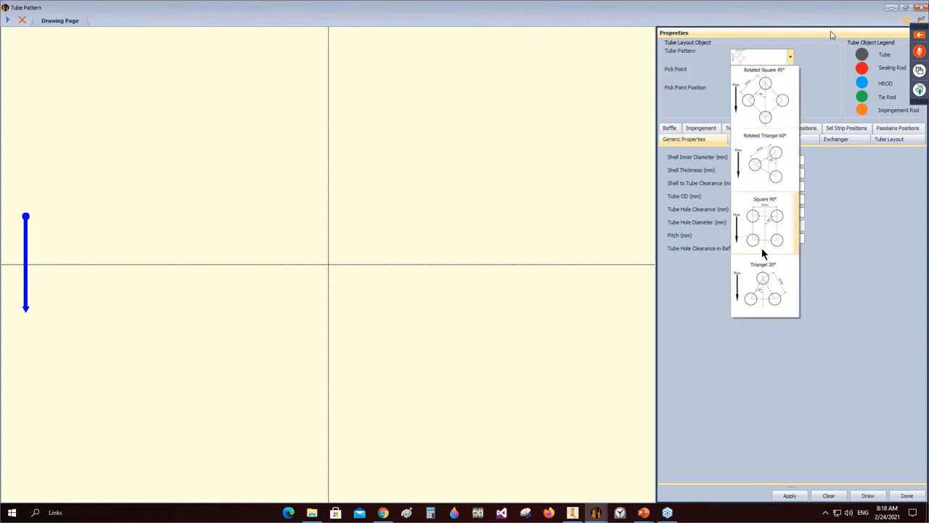
left_click(766, 166)
left_click(790, 76)
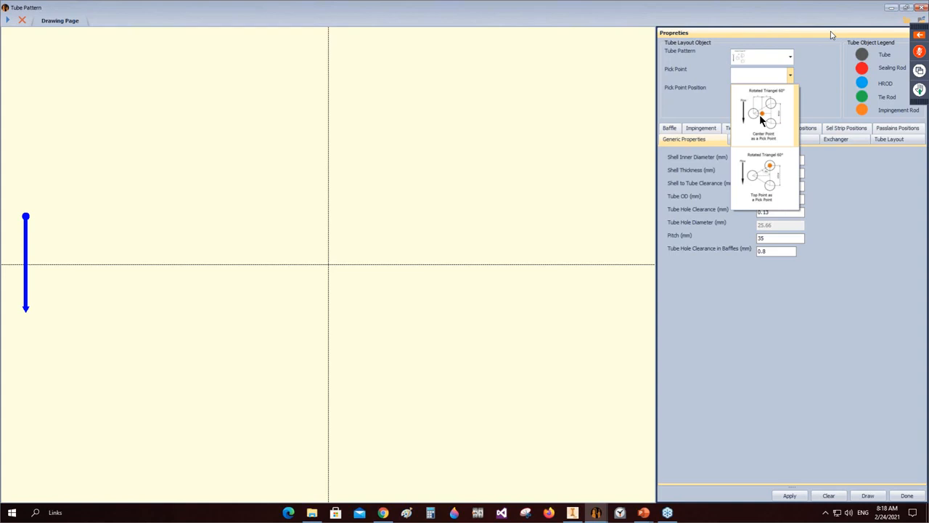
left_click(759, 114)
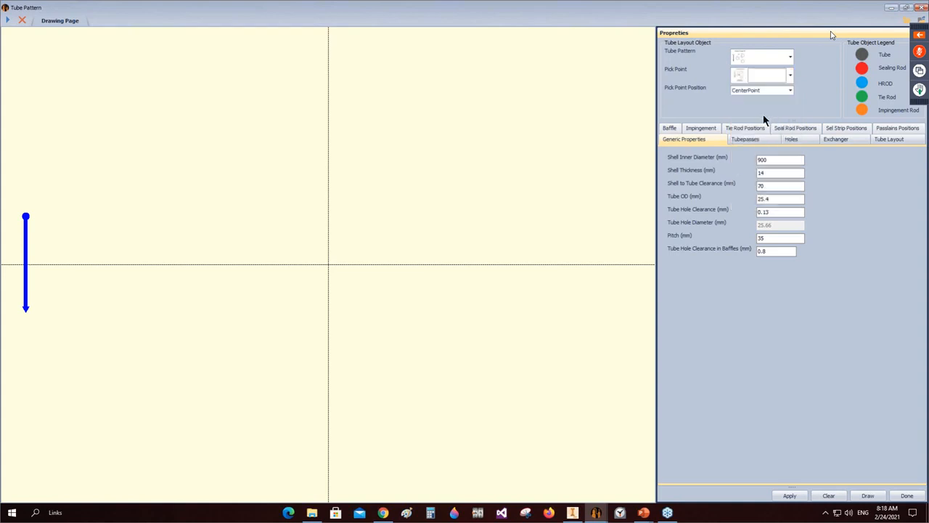
left_click(791, 90)
left_click(856, 174)
left_click(877, 498)
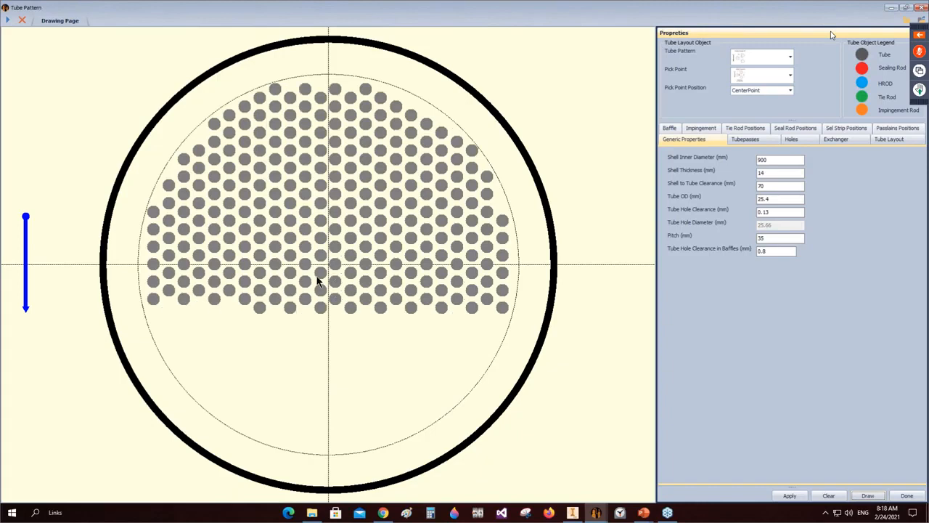
Step: Redraw the Rotated Triangle 60° tube layout with the top point as the pick point
left_click(789, 76)
left_click(771, 138)
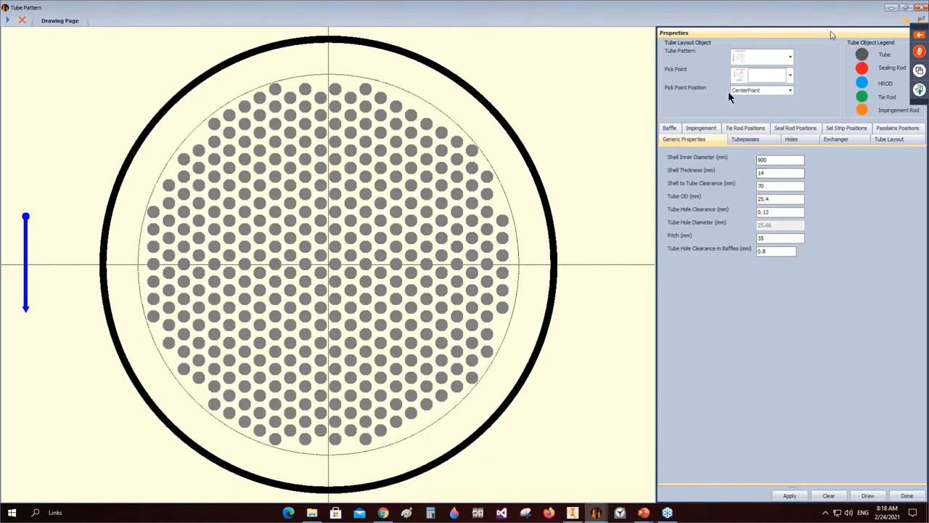
left_click(867, 495)
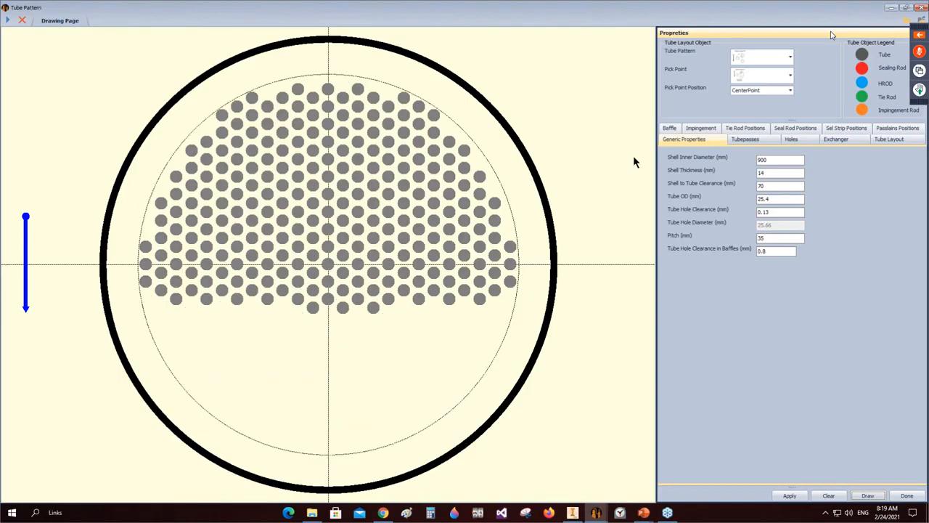
Step: Change the tube pattern to Square 90° with the center point as the pick point and draw the layout
left_click(790, 57)
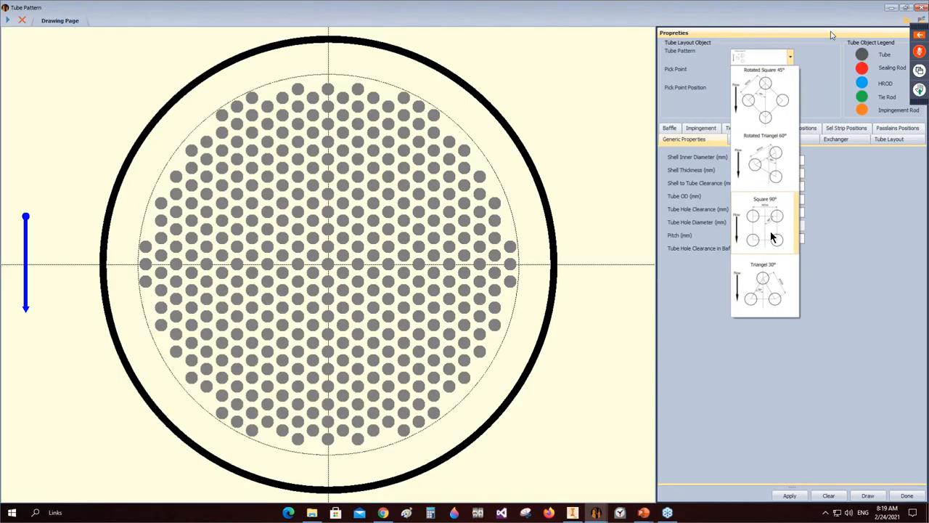
left_click(773, 238)
left_click(790, 76)
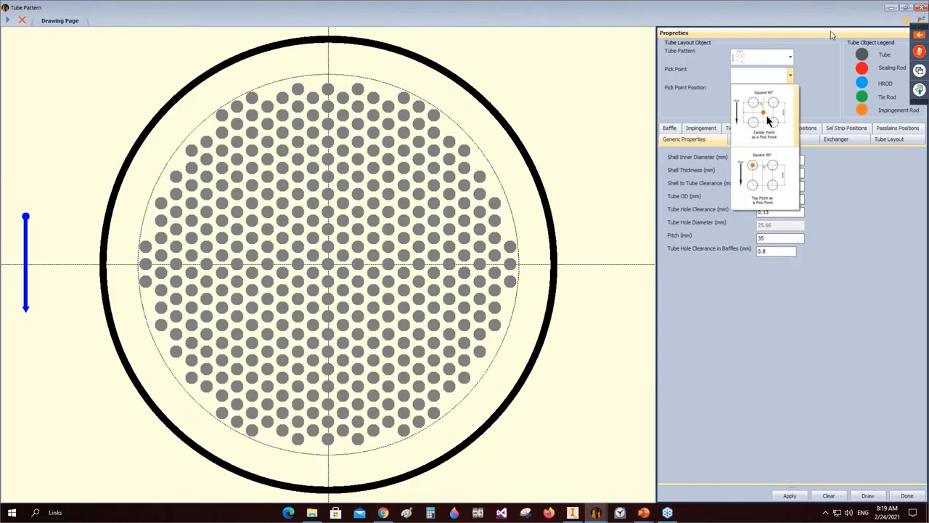
left_click(769, 119)
left_click(867, 495)
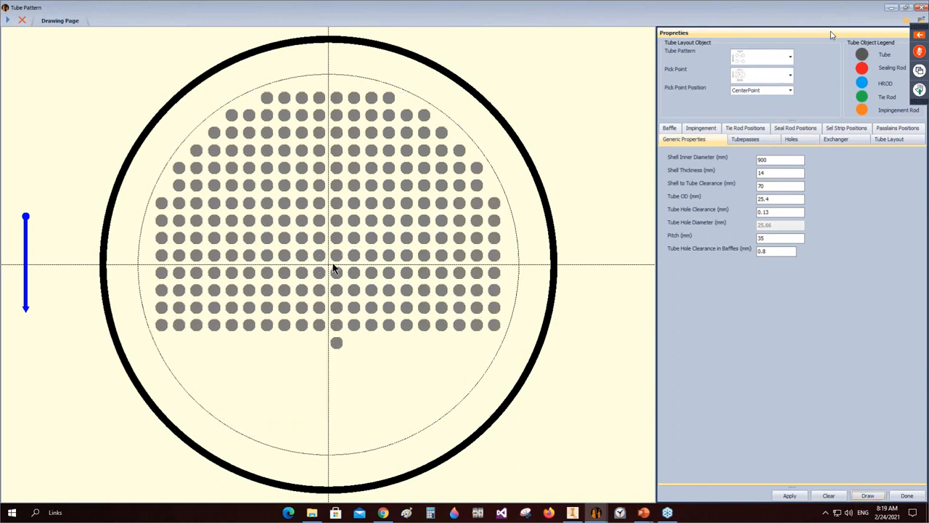
Step: Redraw the Square 90° tube layout with the top point as the pick point
left_click(790, 75)
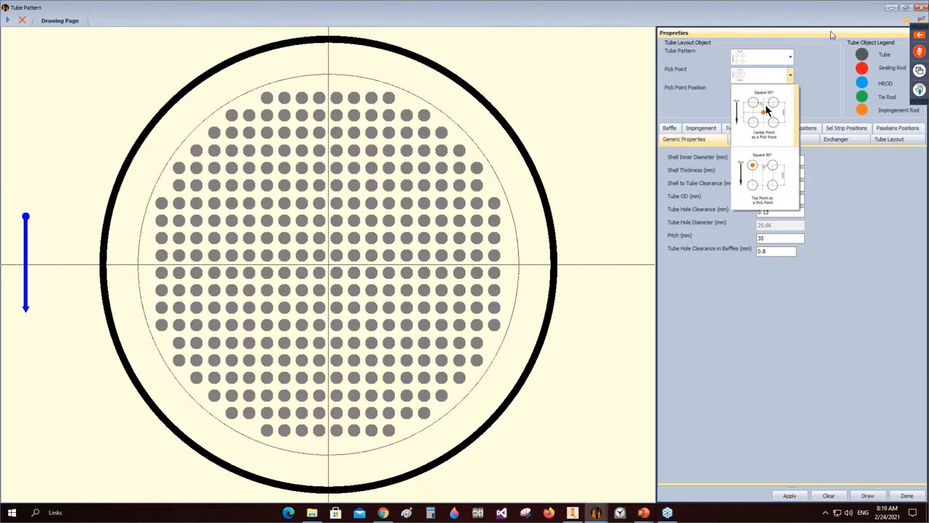
left_click(752, 173)
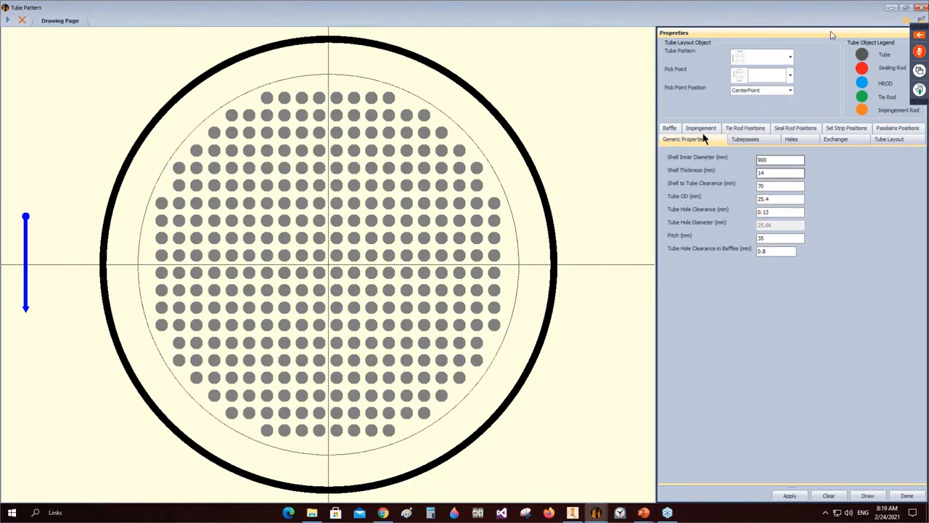
left_click(878, 495)
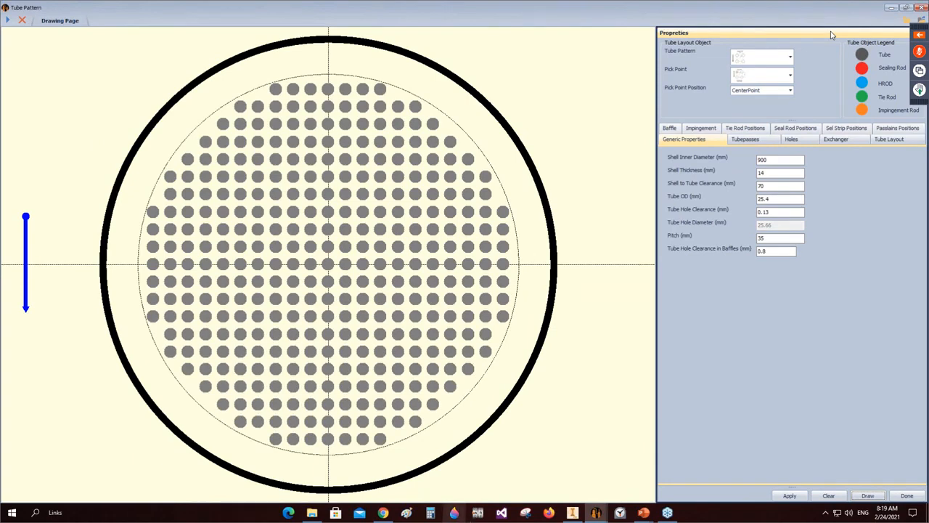
Step: Switch to Autodesk Inventor to check the assembly generation, then return to the Tube Pattern window and close it
left_click(568, 512)
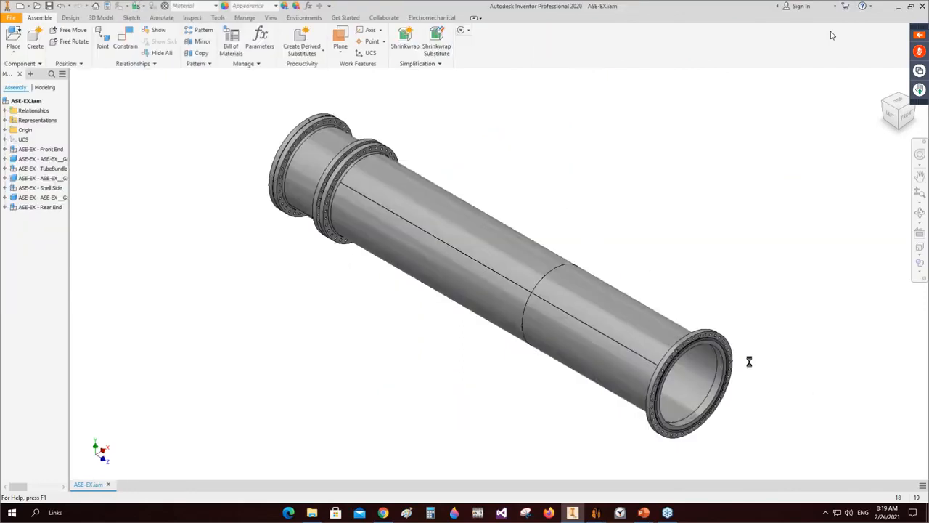
mouse_move(596, 512)
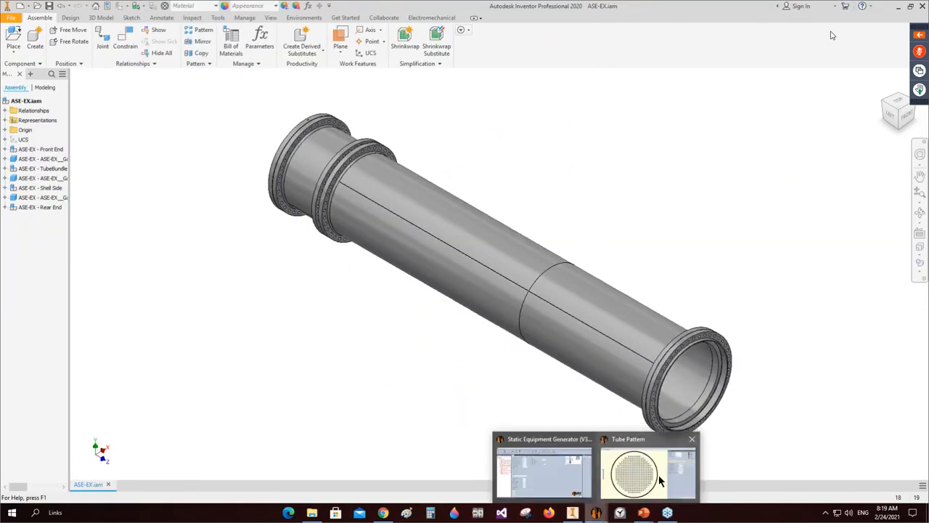
left_click(631, 470)
left_click(922, 11)
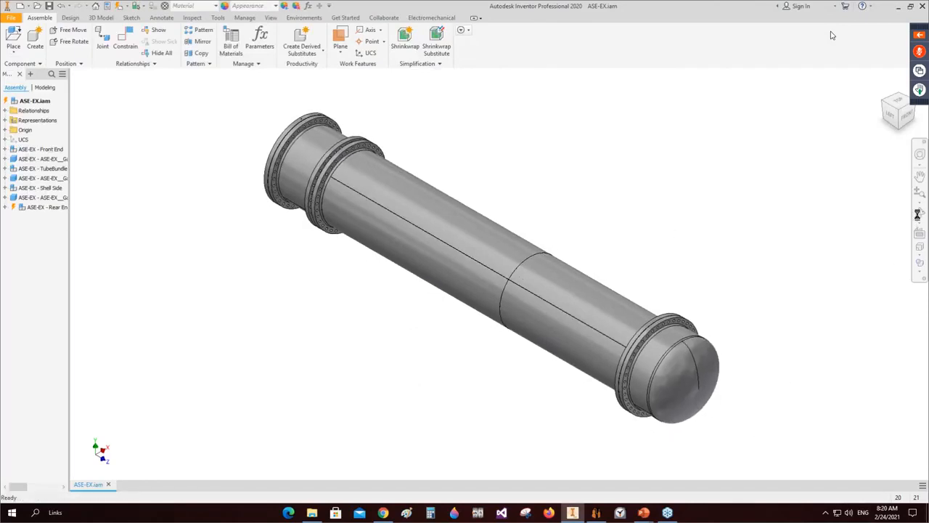
Step: Save the ASE-EX assembly in Inventor and examine the whole exchanger from several viewing angles
key("ctrl+s")
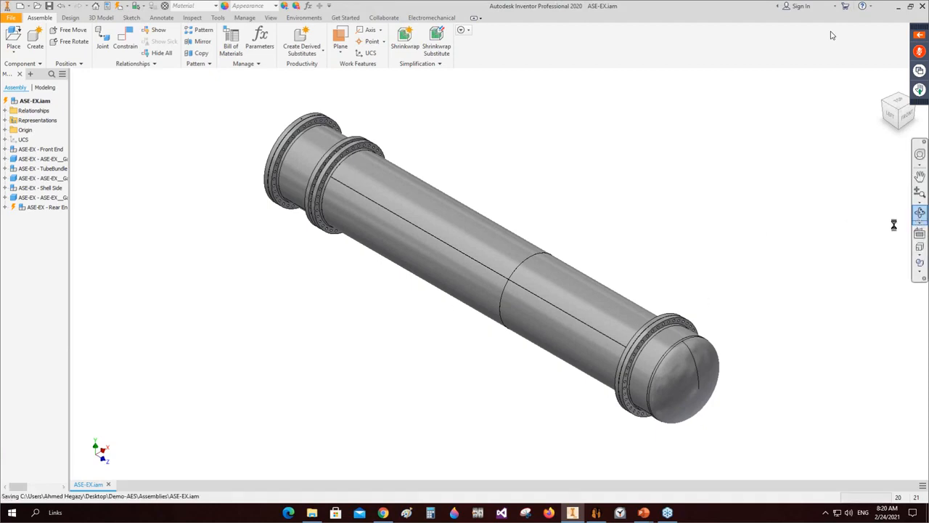
left_click(919, 213)
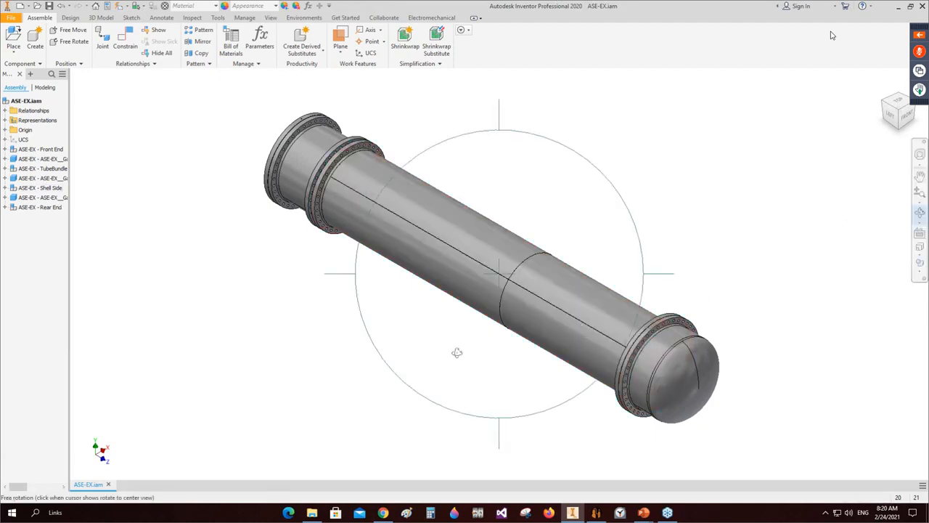
left_click_drag(457, 352, 588, 334)
scroll(591, 218, "up", 3)
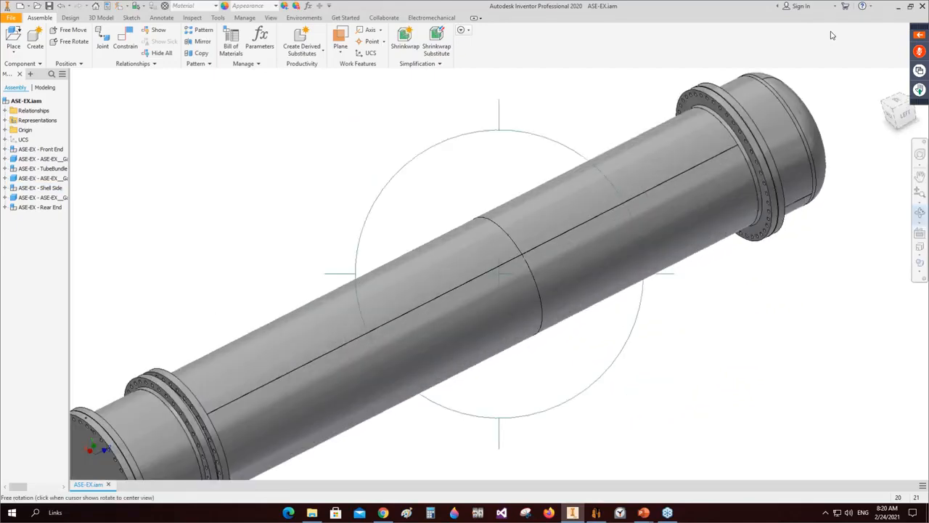
scroll(527, 261, "up", 4)
scroll(490, 289, "down", 4)
left_click_drag(490, 290, 438, 255)
scroll(440, 344, "down", 2)
right_click(437, 255)
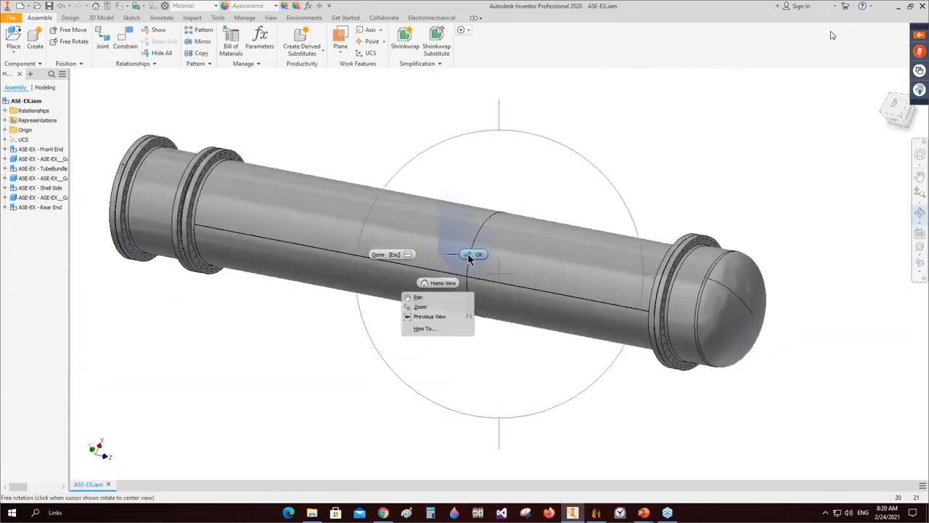
left_click(473, 254)
Step: Return to Static Equipment Generator, set Shell Side Can-2's L.W.L. orientation to 315, and save the part
left_click(540, 487)
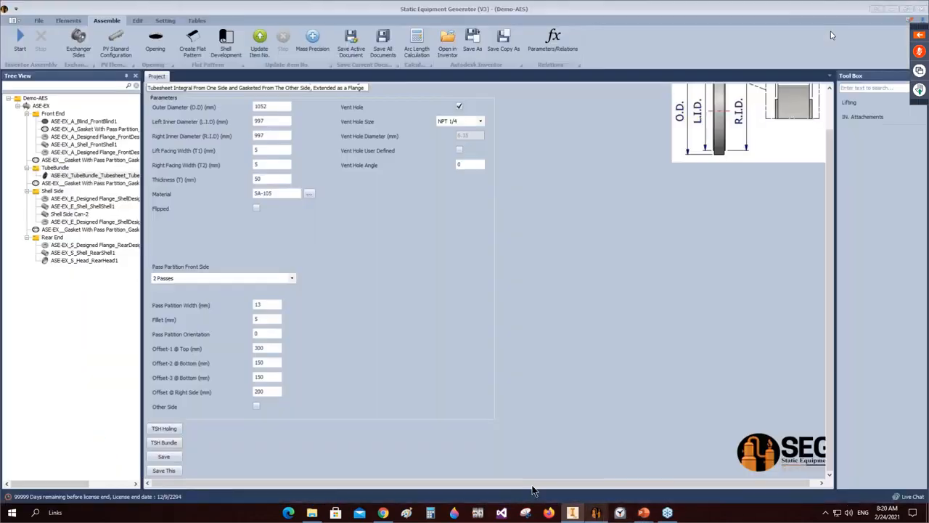
left_click(49, 216)
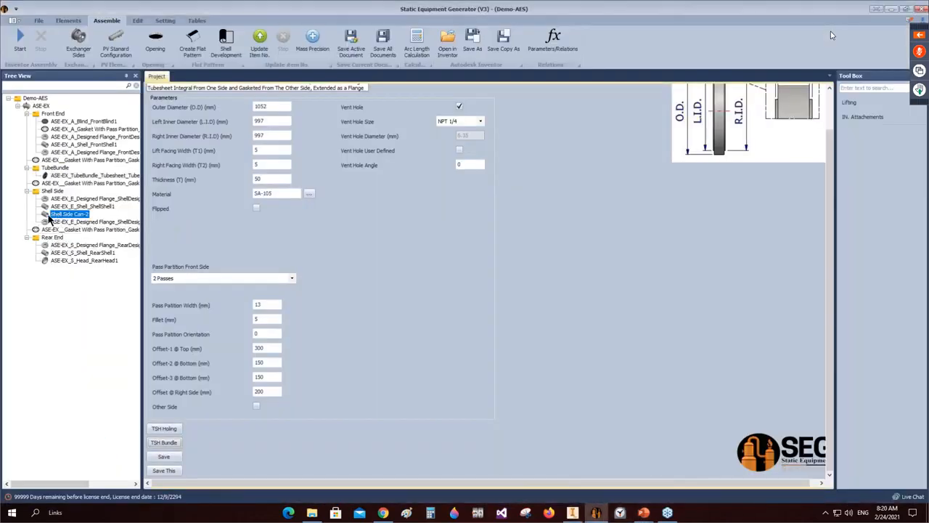
left_click(239, 210)
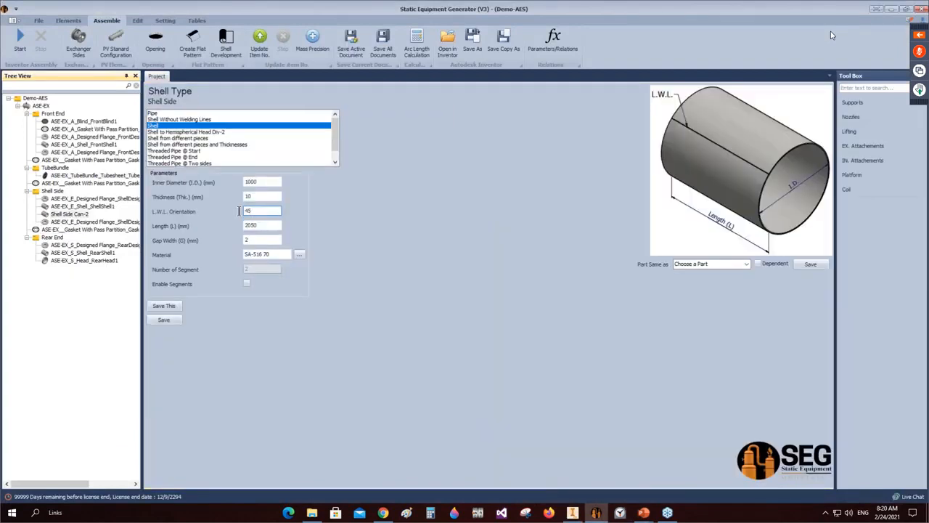
key("BackSpace")
key("BackSpace")
type("315")
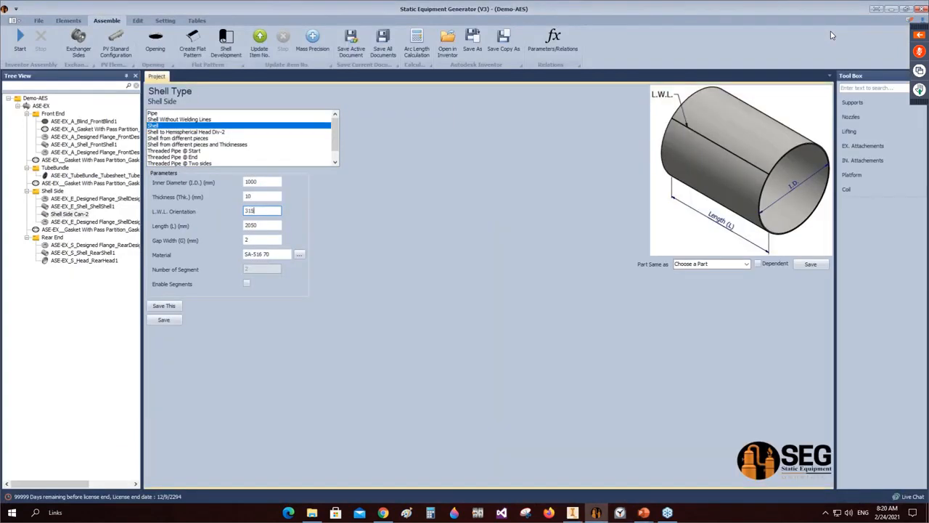
left_click(172, 308)
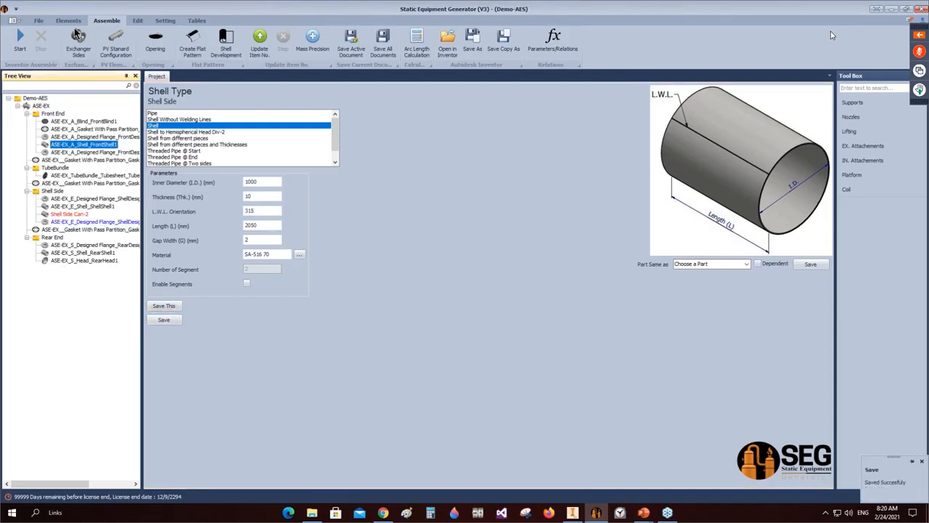
Step: Switch to Autodesk Inventor and cut the assembly with a half section view at the YZ plane
left_click(56, 145)
left_click(572, 513)
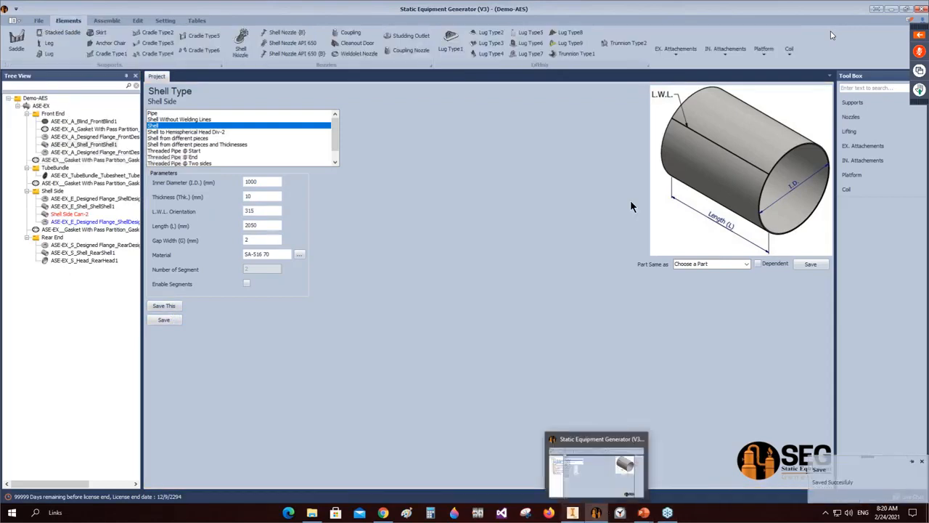
left_click(270, 18)
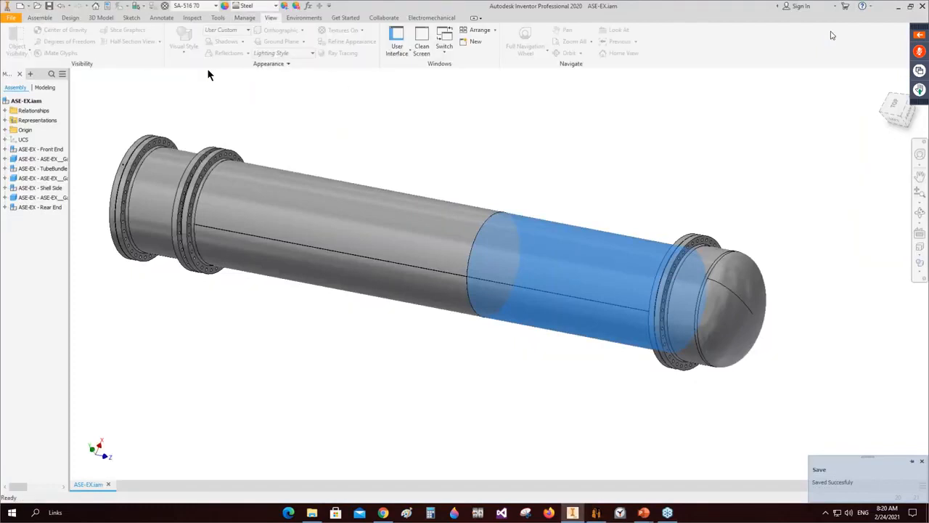
left_click(132, 41)
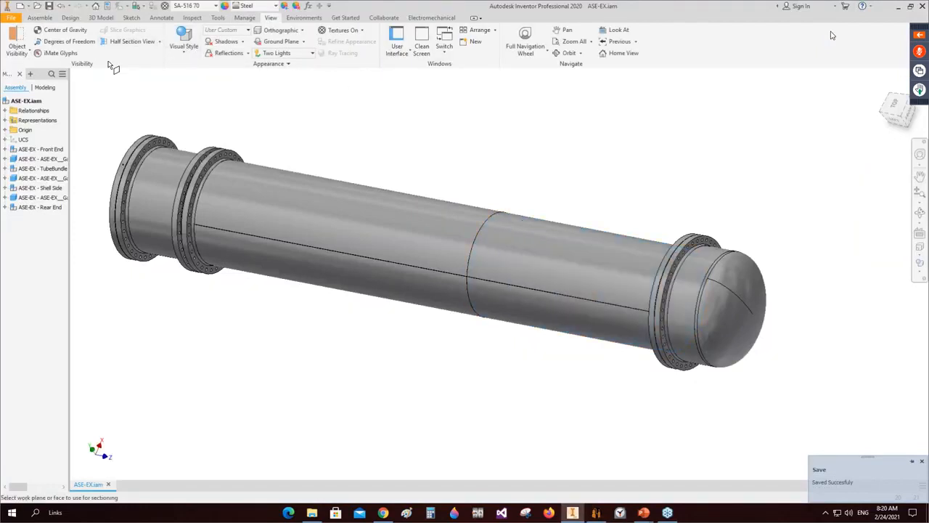
left_click(5, 130)
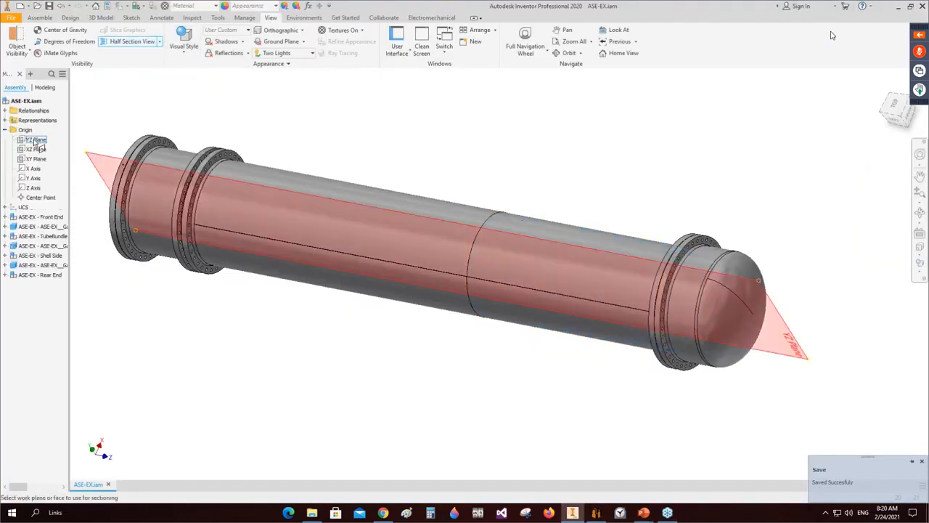
left_click(807, 341)
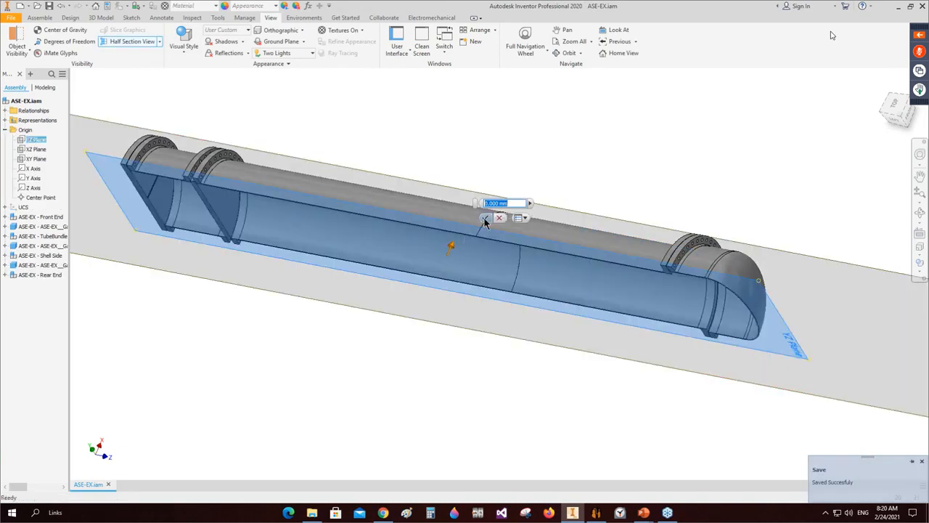
left_click(521, 216)
Step: Examine the sectioned front end, its flanges, gaskets and the tubesheet from the left view
left_click(902, 124)
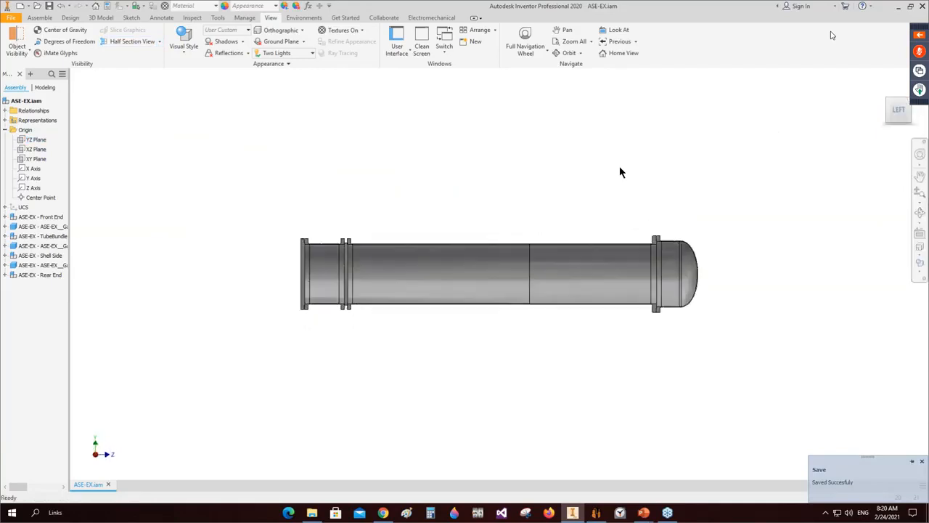
scroll(215, 274, "down", 3)
middle_click_drag(228, 246, 569, 212)
scroll(457, 266, "down", 3)
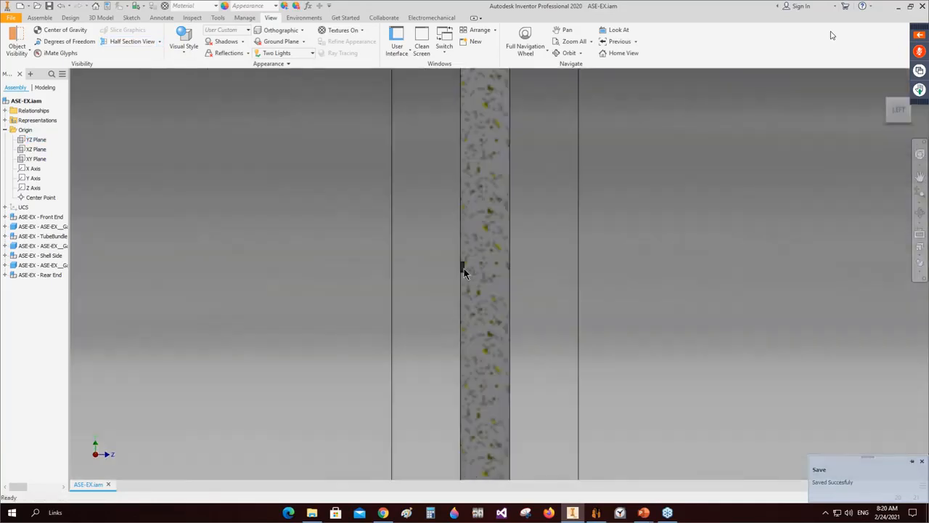
scroll(423, 252, "down", 3)
scroll(510, 260, "up", 3)
scroll(510, 260, "up", 3)
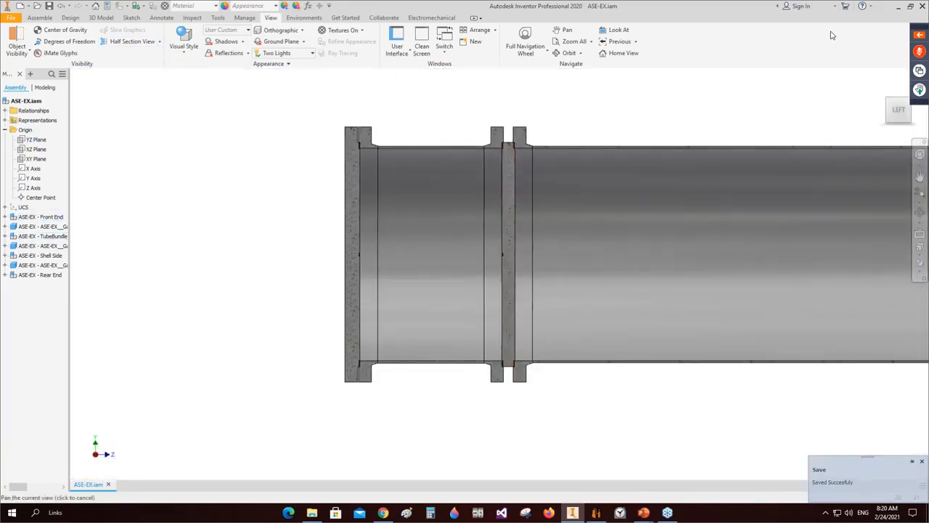
Step: Examine the whole sectioned exchanger from the side and from an angled view
scroll(743, 122, "up", 1)
left_click(919, 212)
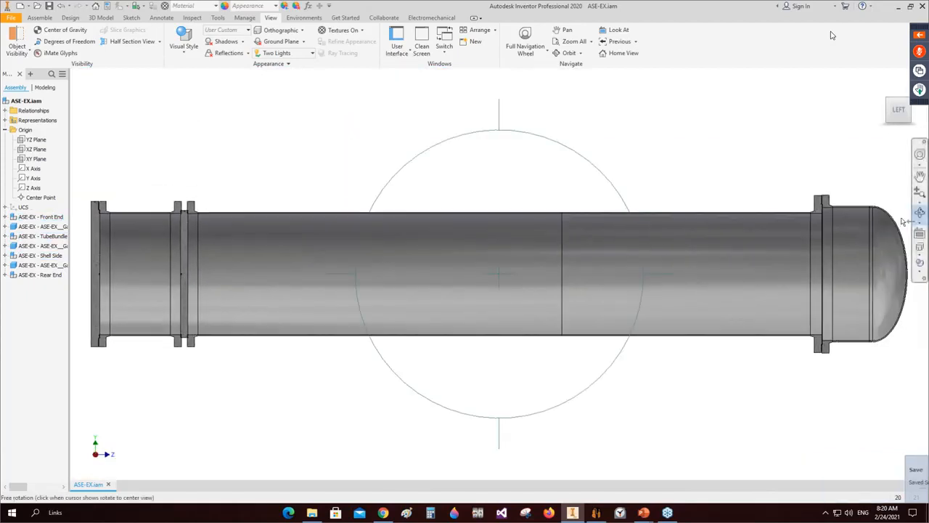
left_click_drag(508, 246, 532, 242)
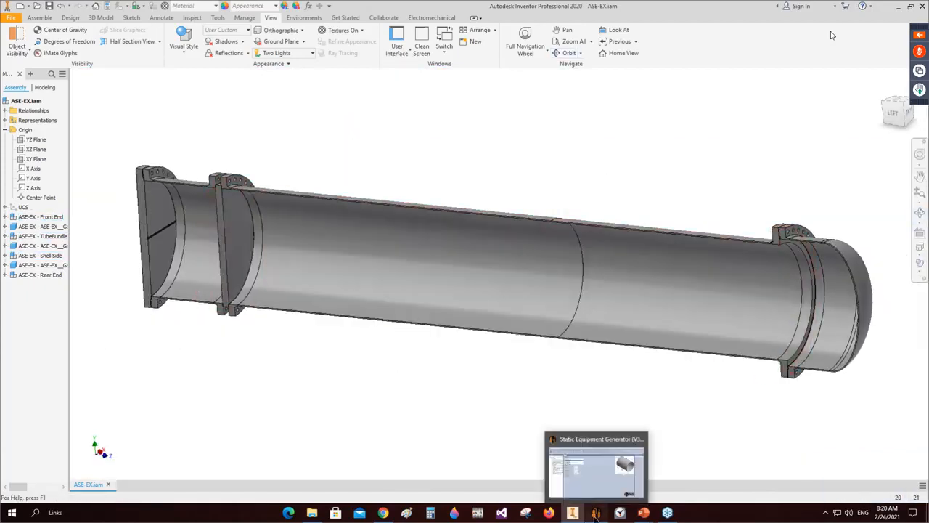
Step: Switch to Static Equipment Generator and add a front pass partition named Pass to the front end shell
left_click(596, 512)
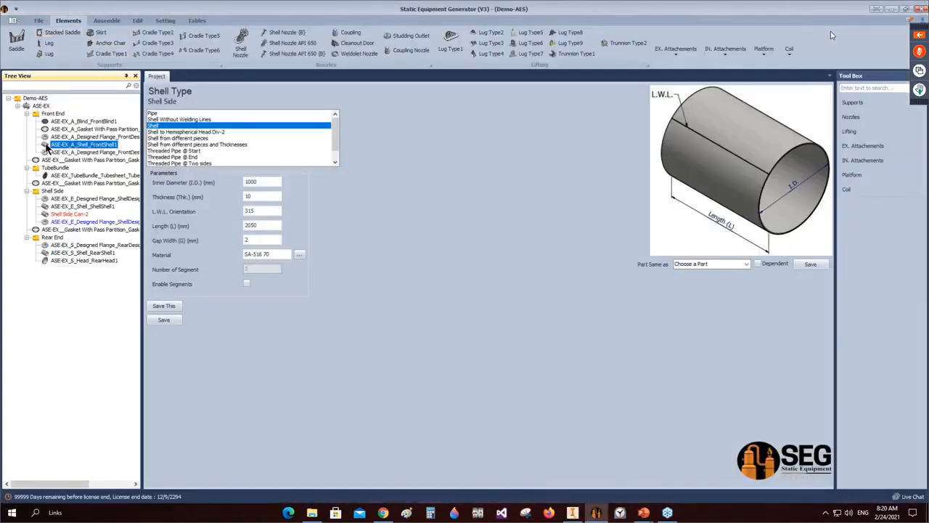
left_click(721, 57)
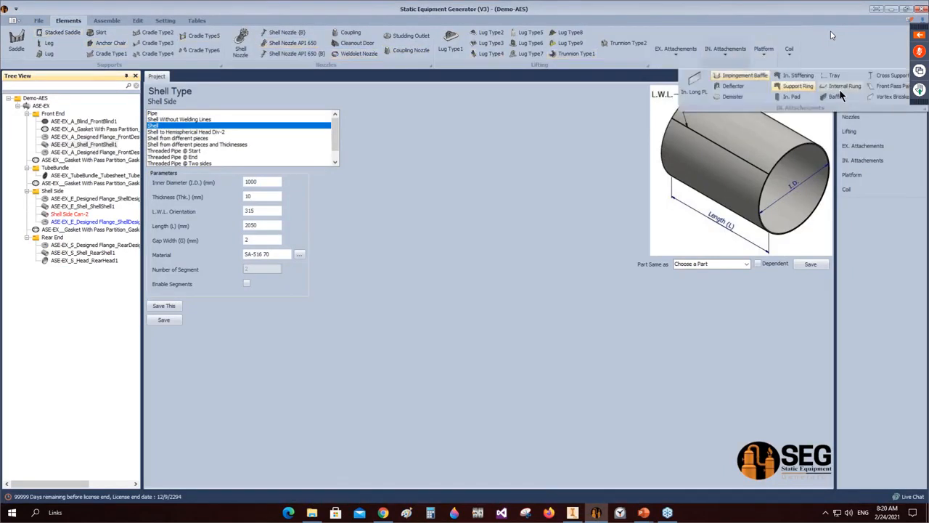
left_click(886, 87)
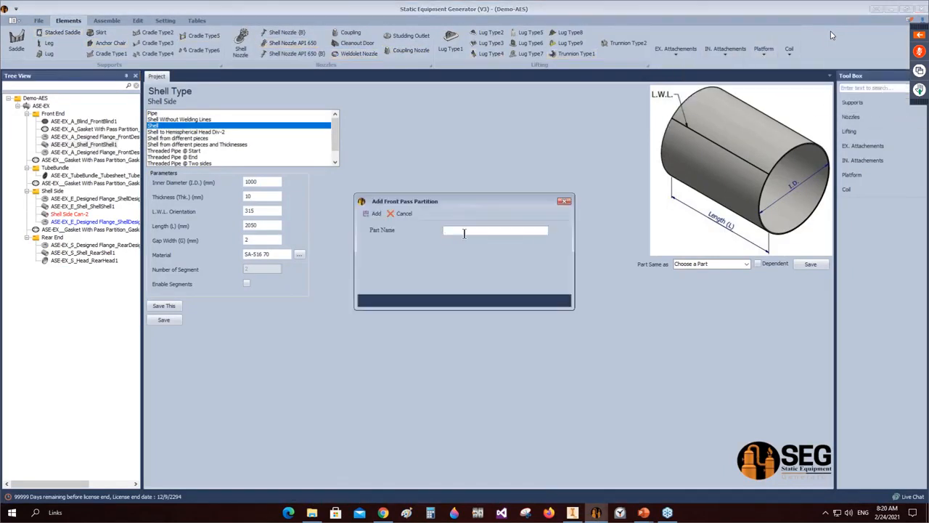
key("Return")
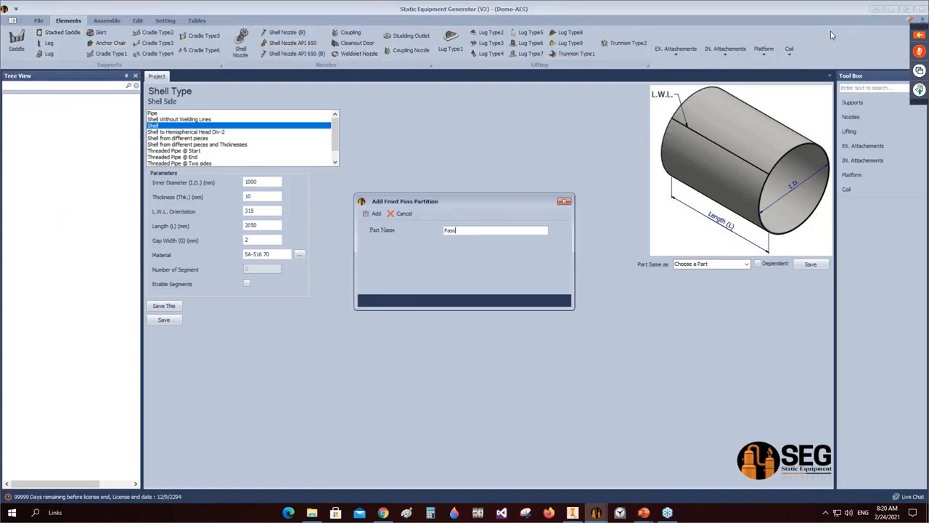
Step: Set the Pass partition's left and right extensions to 83.6 mm each and save the part
left_click(64, 152)
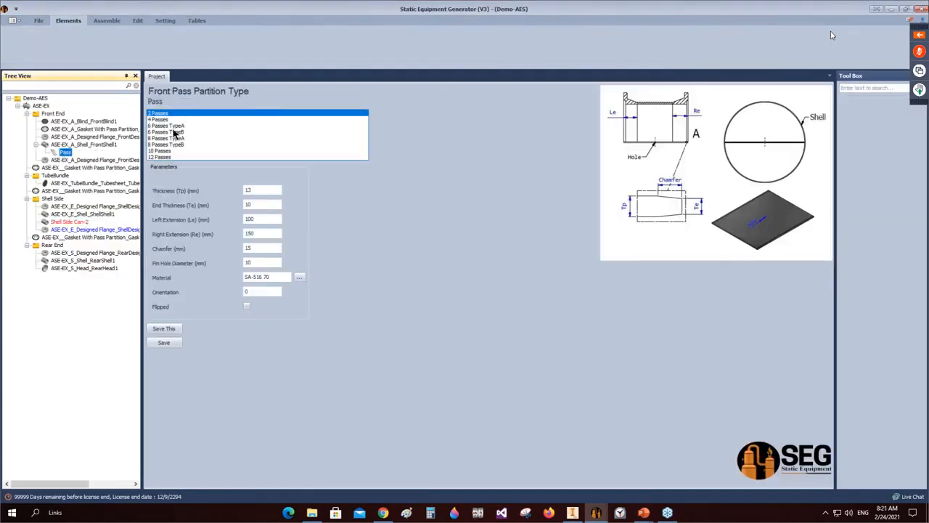
double_click(261, 219)
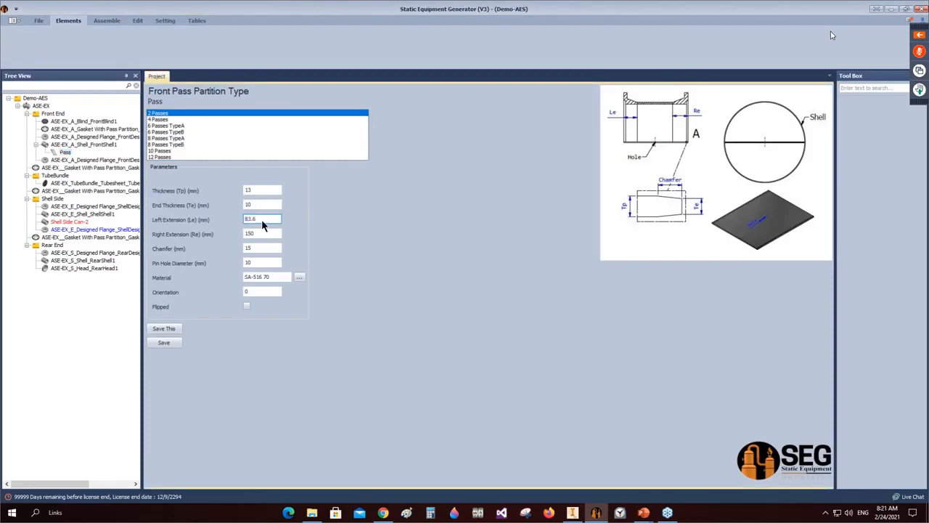
key("Tab")
type("8")
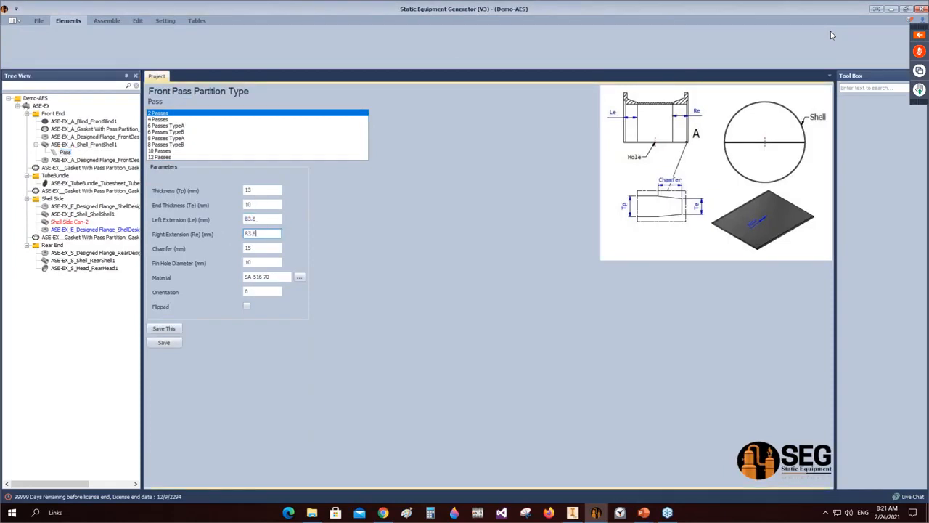
left_click(164, 343)
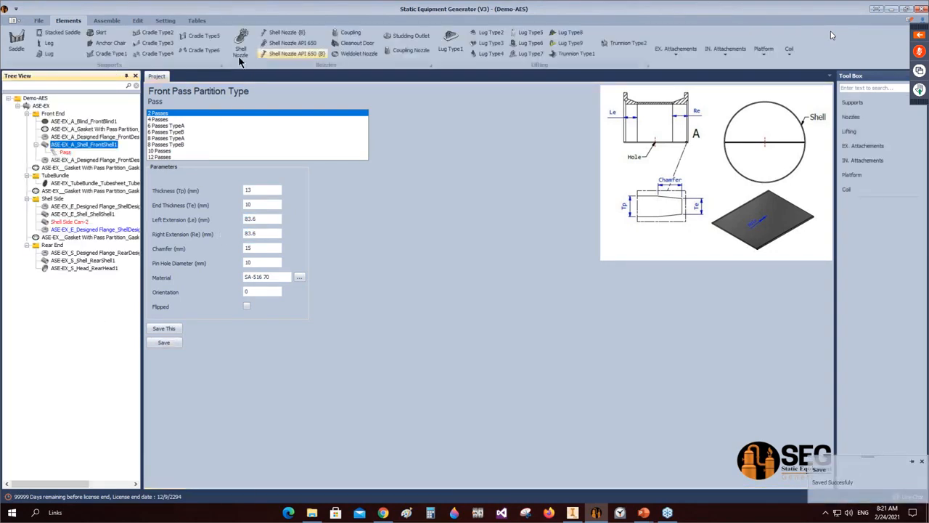
Step: Add a shell nozzle named N1 to the front end shell and open its parameters
left_click(242, 48)
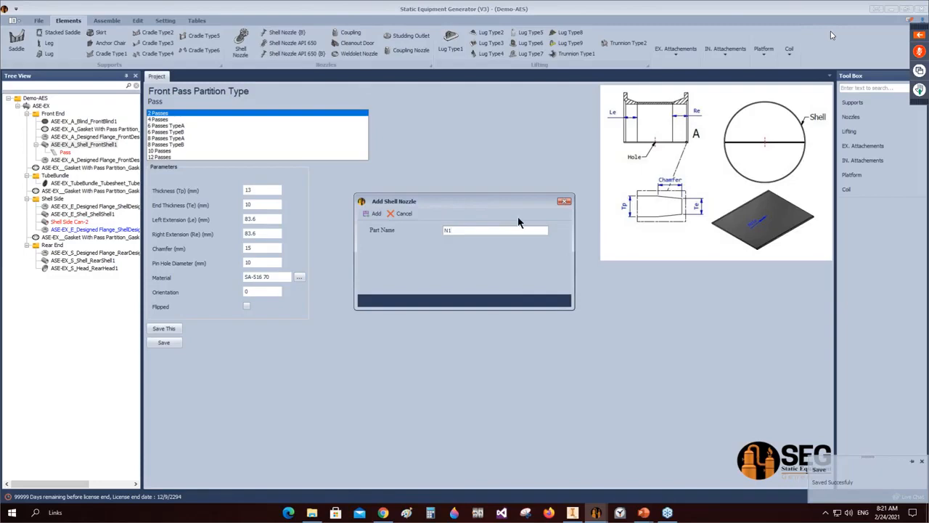
left_click(376, 214)
left_click(64, 160)
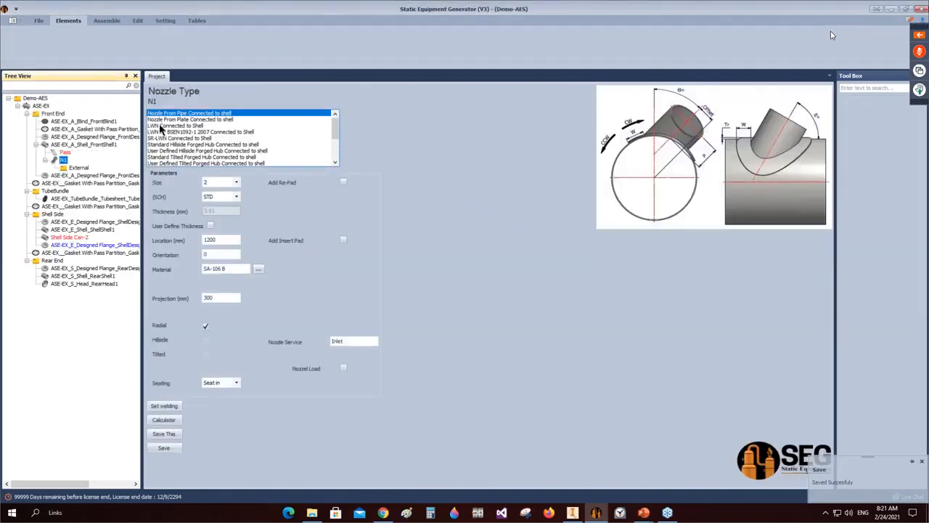
Step: Define N1 as LWN Connected to Shell with rating 300, size 4 and location 250 mm, and save it
left_click(161, 127)
left_click(234, 183)
left_click(218, 200)
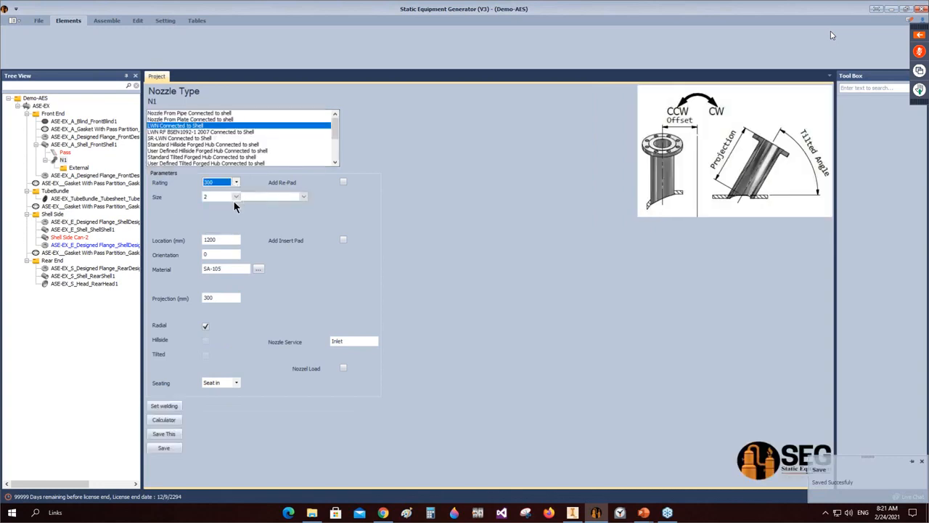
left_click(236, 198)
left_click(212, 262)
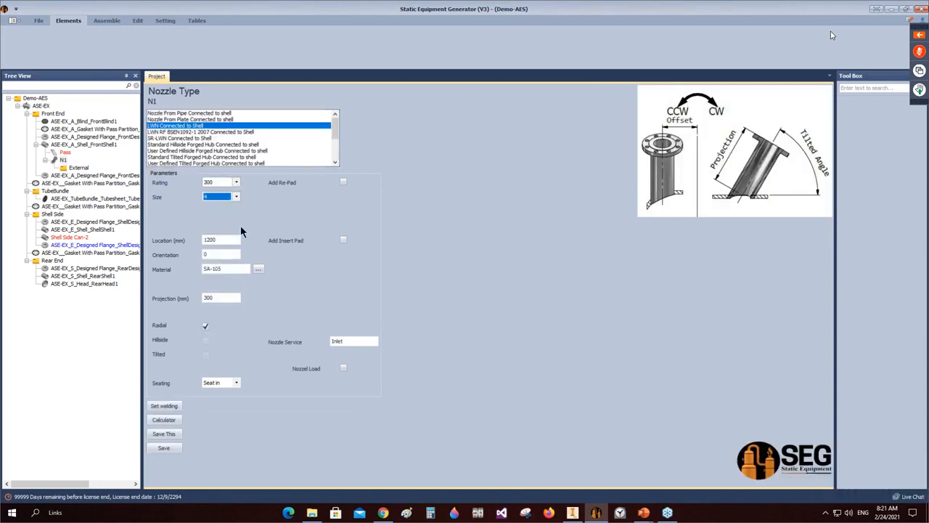
type("2")
left_click(164, 448)
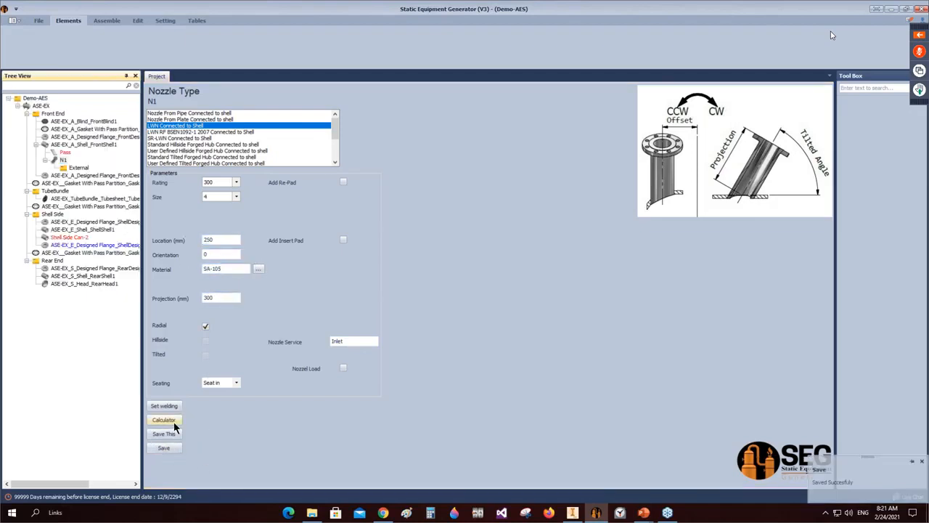
Step: Calculate nozzle N1's projection from its distance to the vessel centre line and save the resulting 240 mm
left_click(171, 421)
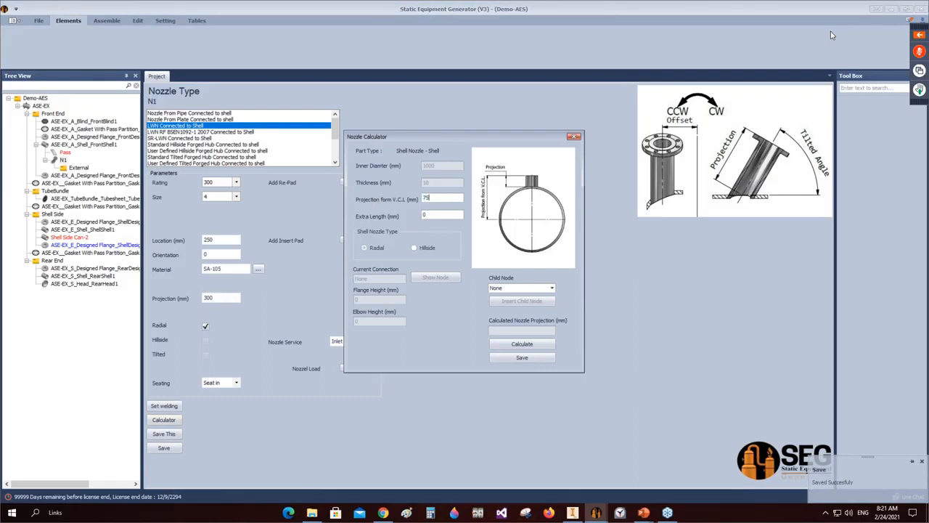
left_click(541, 345)
left_click(522, 358)
Step: Add a second shell nozzle named N2 to the front end shell
left_click(61, 145)
left_click(68, 21)
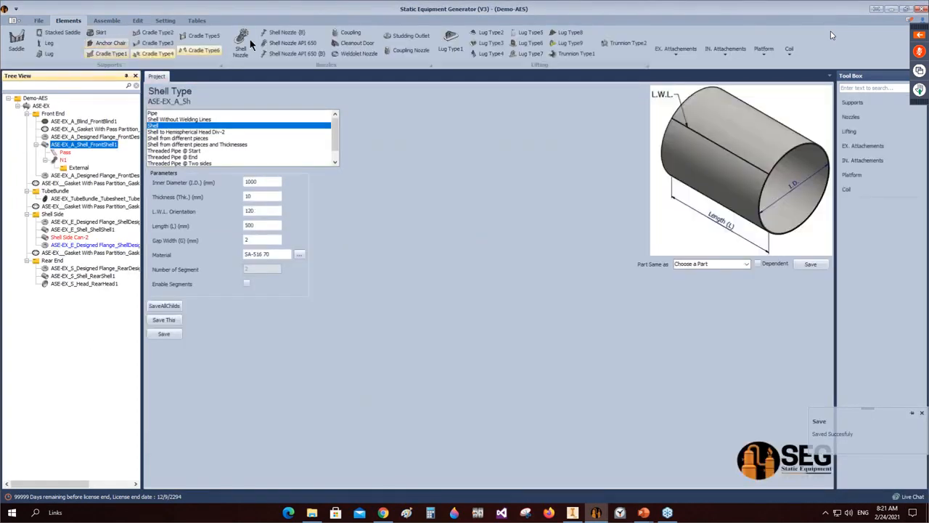
left_click(243, 40)
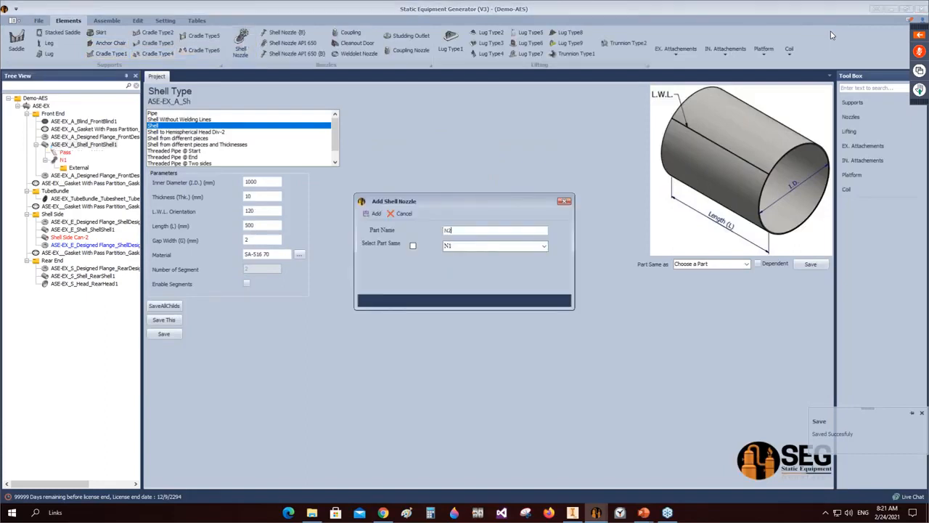
left_click(374, 213)
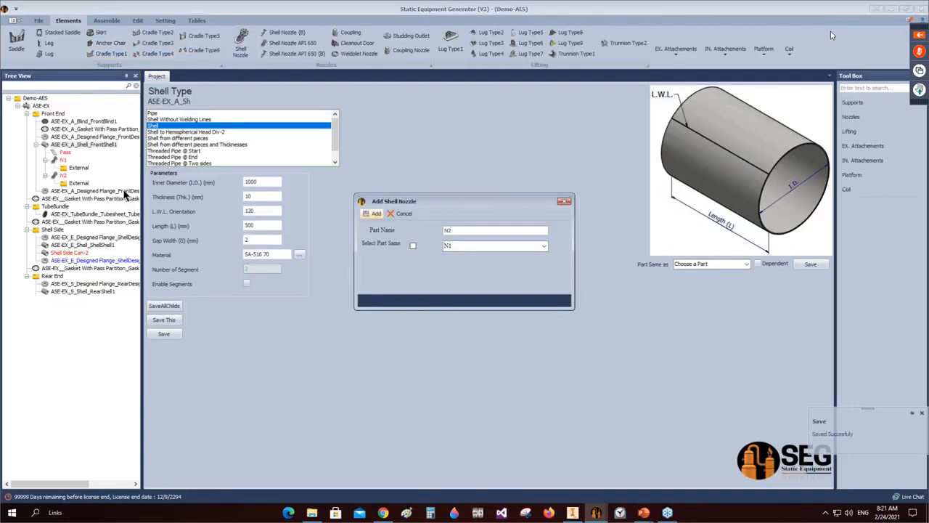
Step: Widen nozzle N2's parameter area and define N2 as the same part as N1, saving the copied parameters
left_click(60, 175)
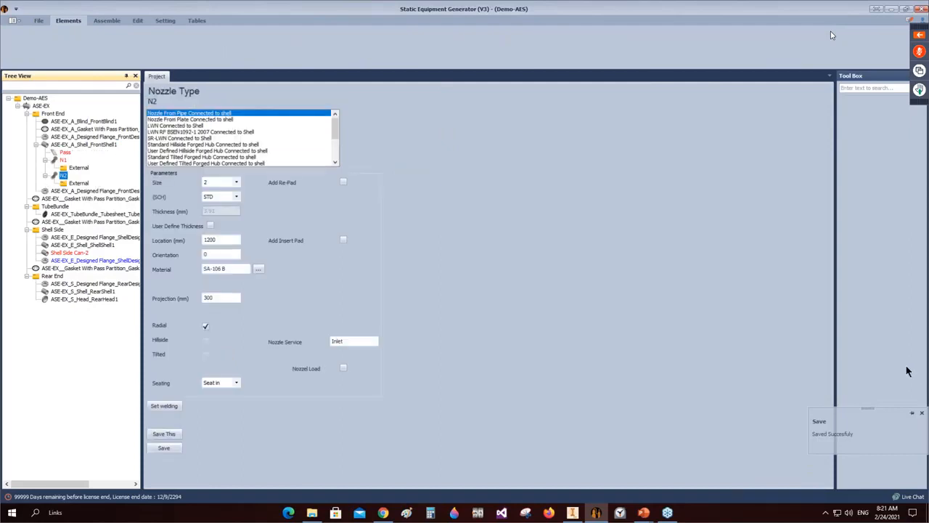
left_click_drag(876, 100, 770, 255)
left_click(805, 254)
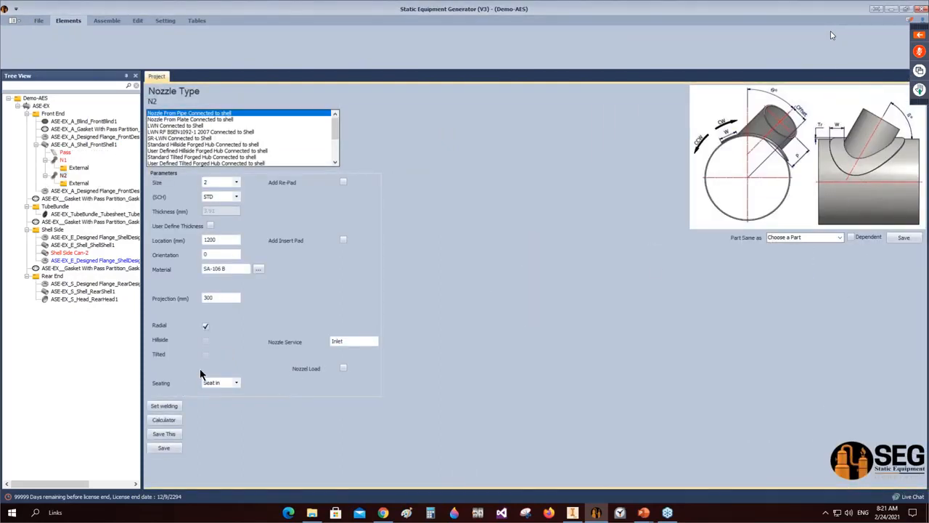
left_click(844, 237)
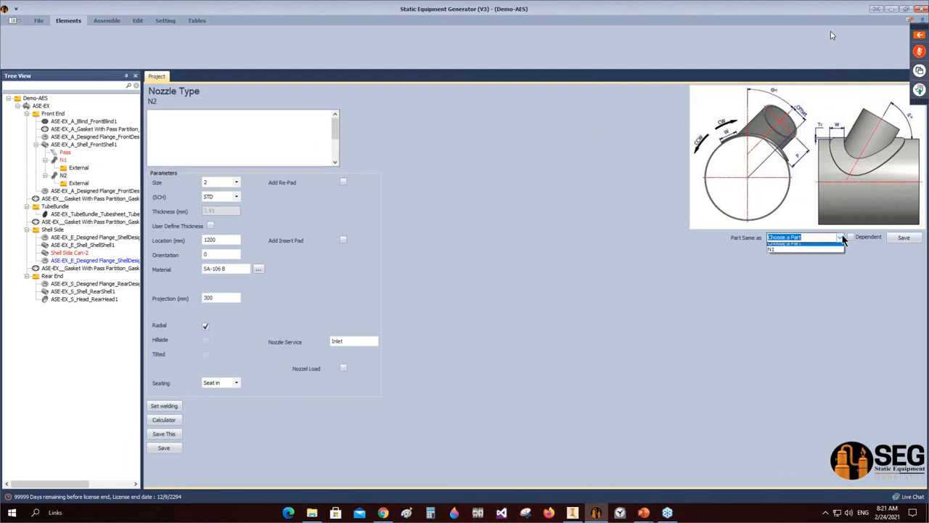
left_click(785, 253)
left_click(904, 237)
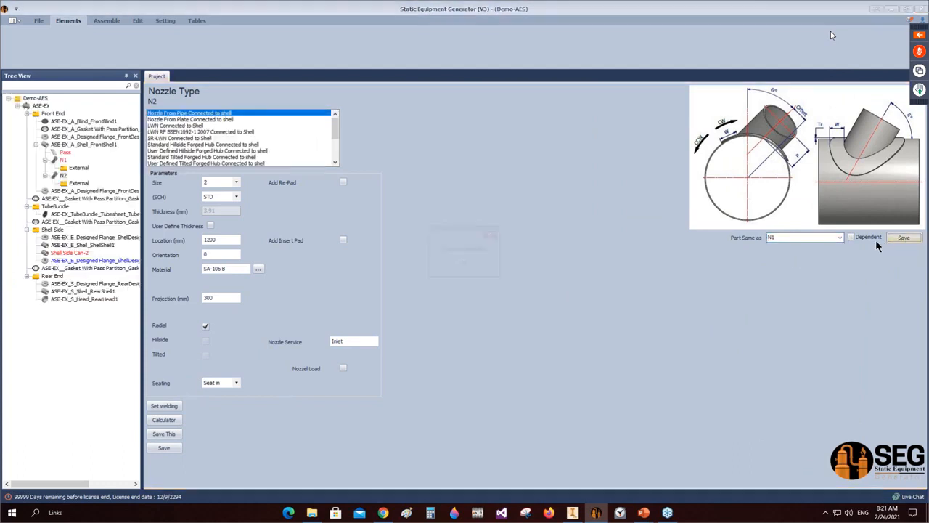
left_click(479, 266)
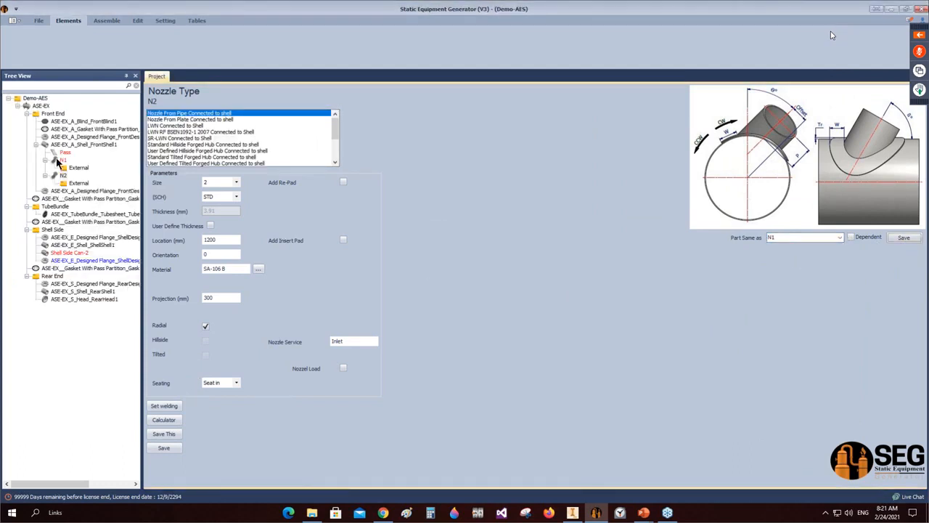
Step: Set nozzle N1's service to Hot Inlet, enable its nozzle load with the default load data, and save
left_click(61, 160)
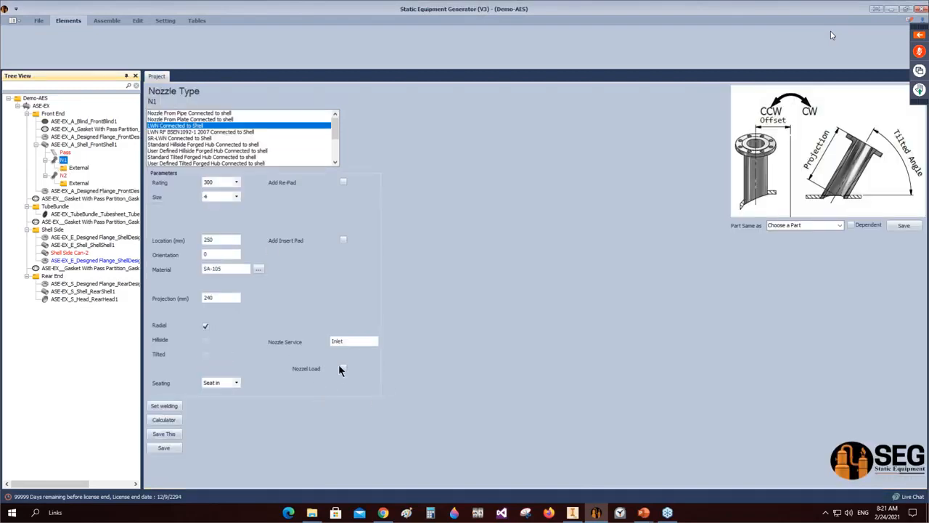
double_click(336, 341)
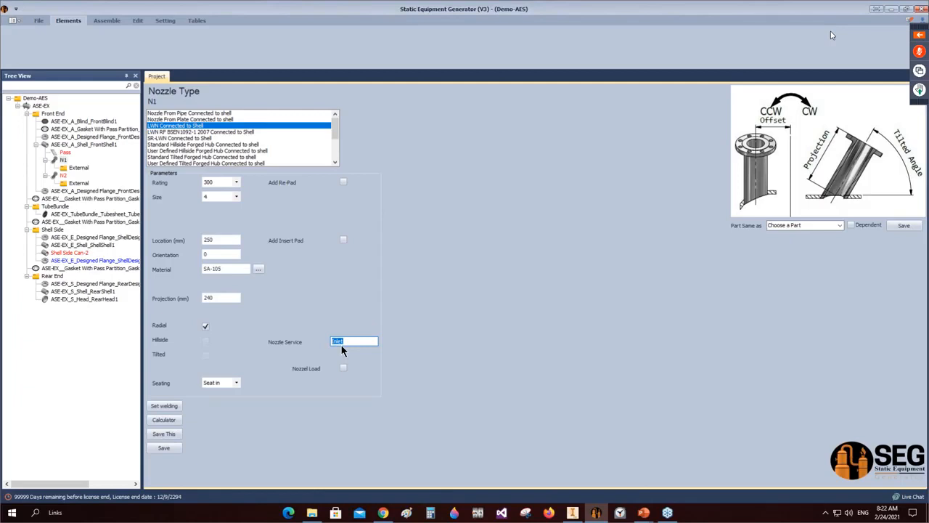
type("Hot")
left_click(344, 368)
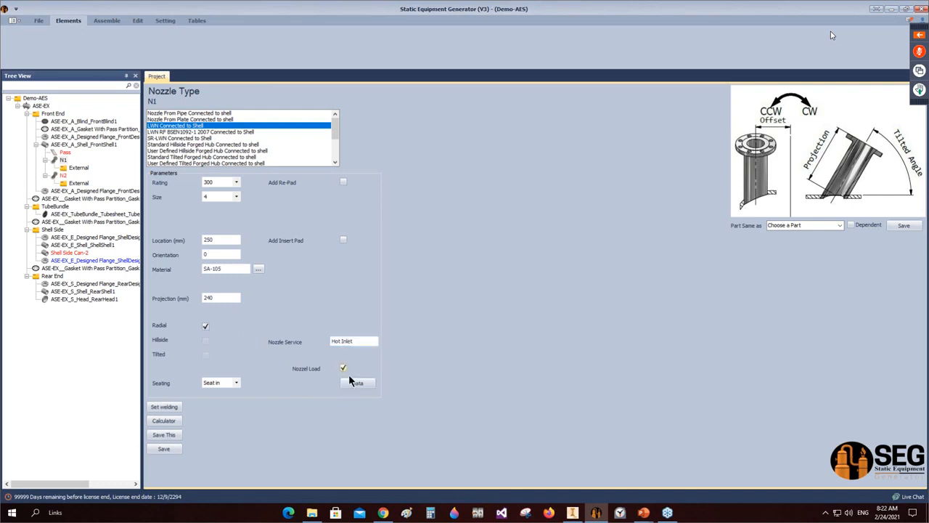
left_click(356, 383)
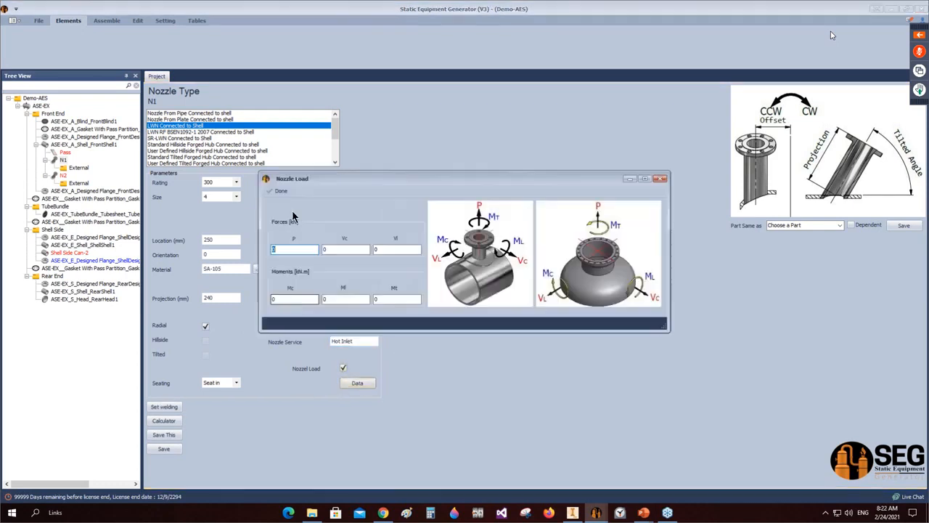
left_click(278, 192)
left_click(165, 449)
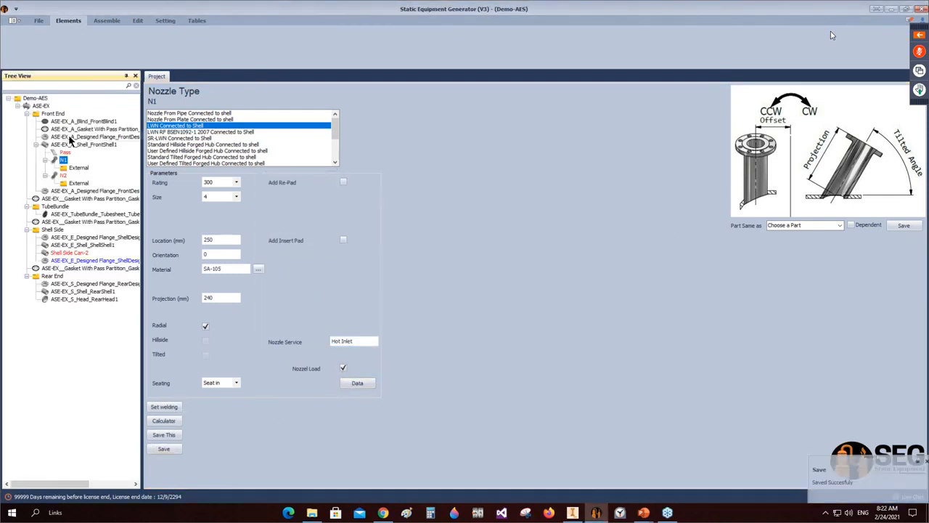
Step: Set nozzle N2's service to Hot Outlet, enable its nozzle load, and save
left_click(64, 176)
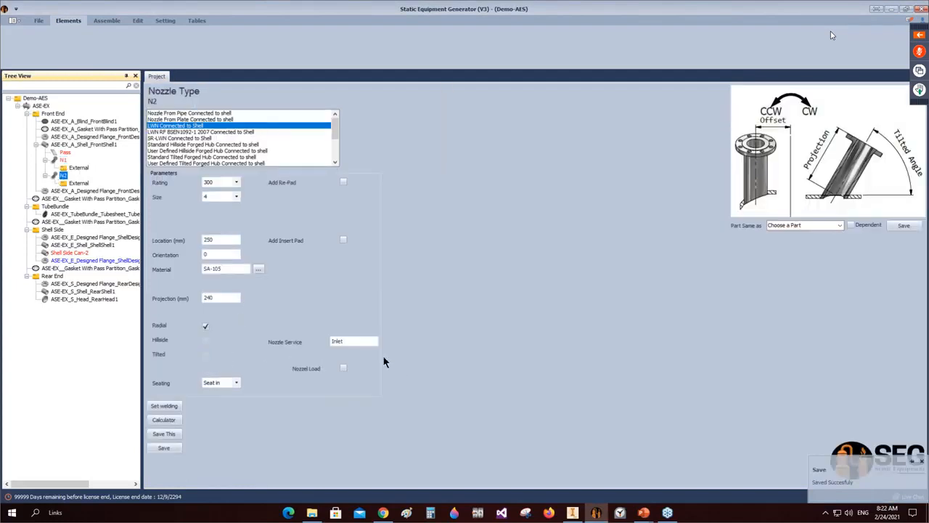
key("ctrl+a")
type("Hot")
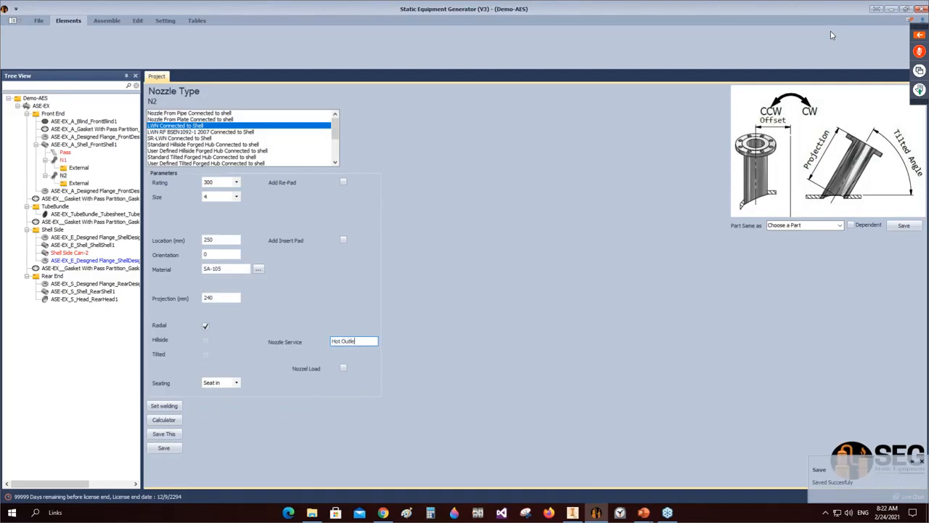
left_click(342, 368)
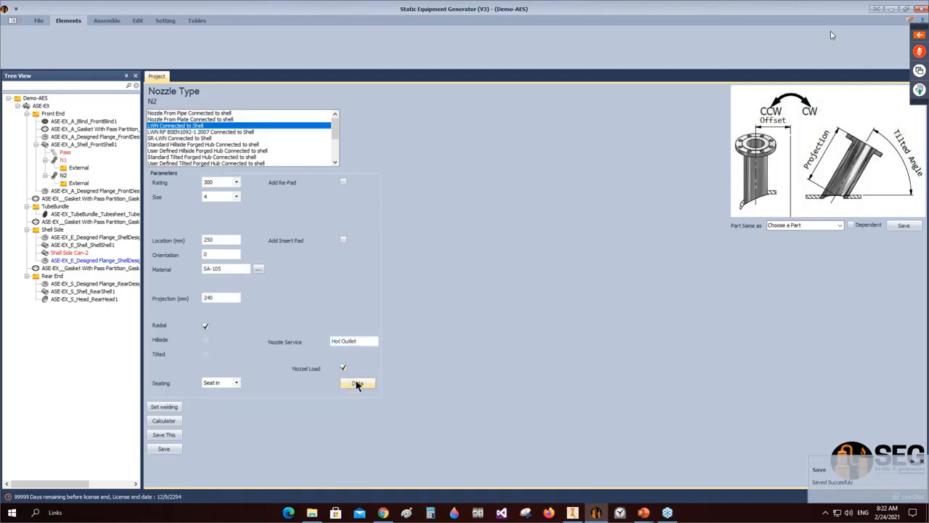
left_click(357, 383)
left_click(172, 450)
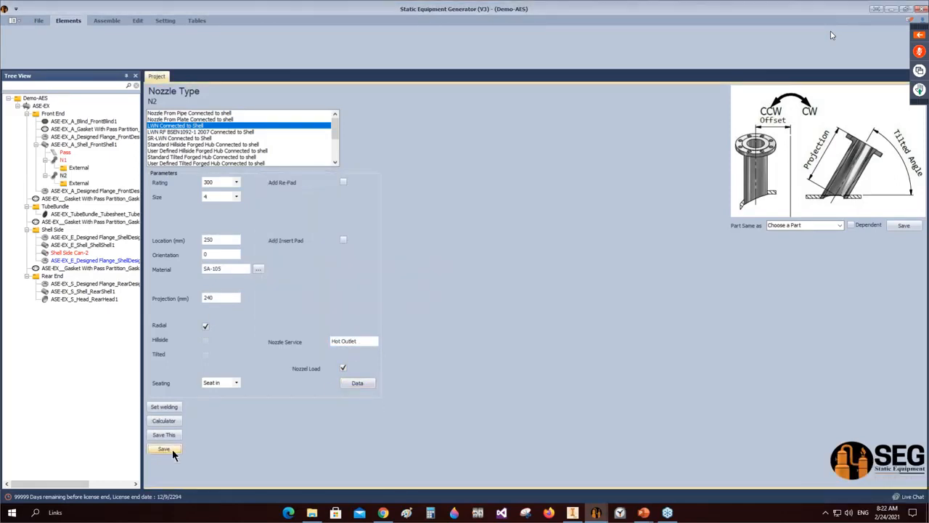
Step: Set nozzle N2's orientation to 180 and save it
left_click(62, 161)
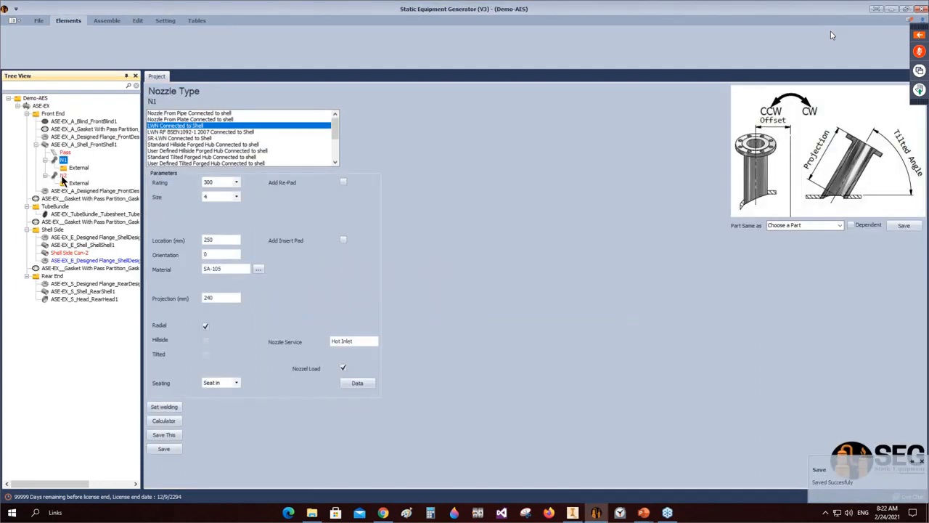
left_click(62, 177)
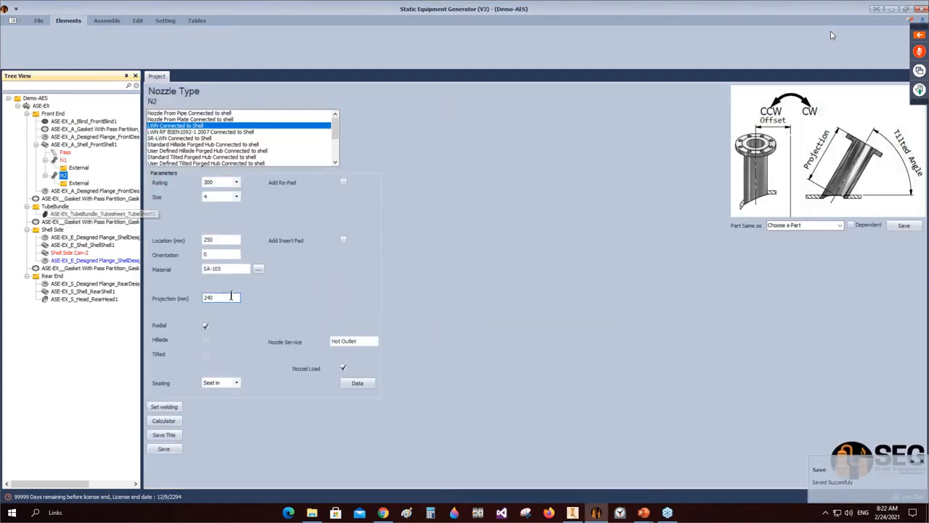
left_click(210, 253)
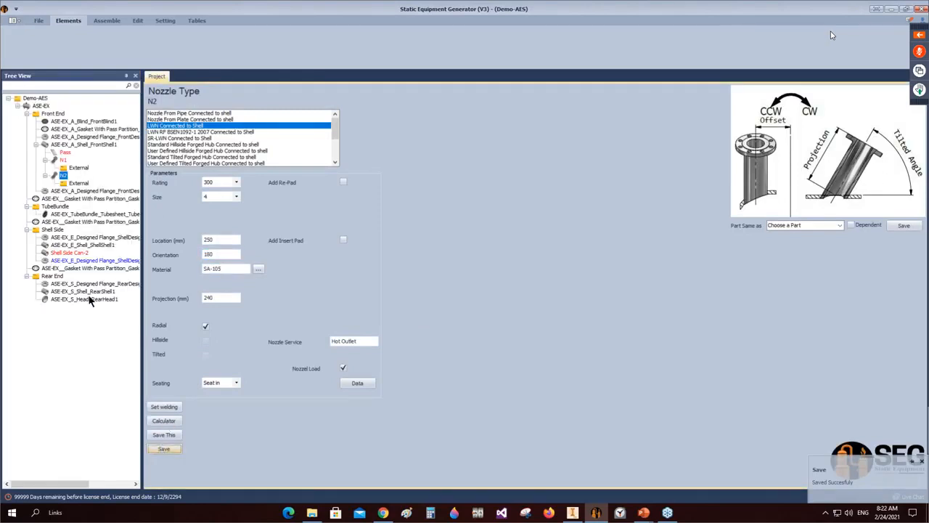
Step: Add a shell nozzle named N3 to the shell-side shell ASE-EX_E_Shell_ShellShell1
left_click(73, 246)
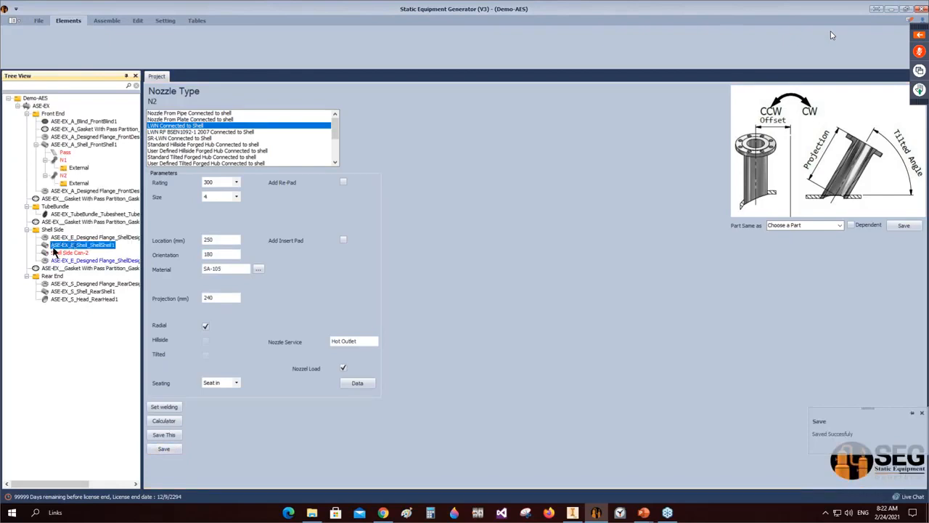
left_click(69, 21)
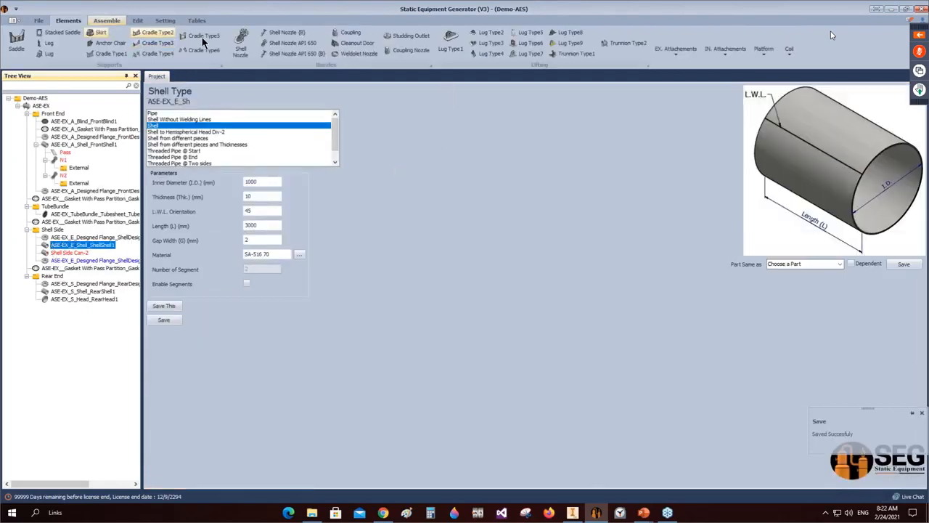
left_click(243, 40)
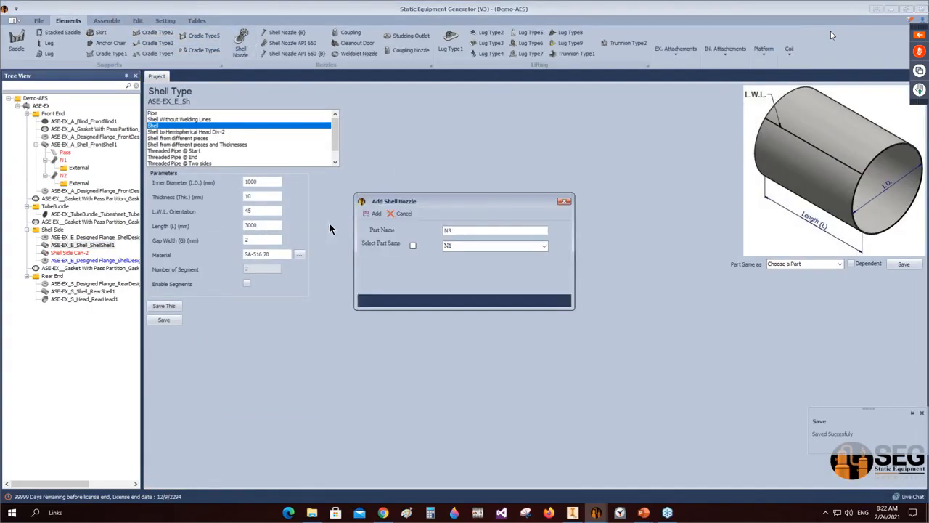
left_click(376, 215)
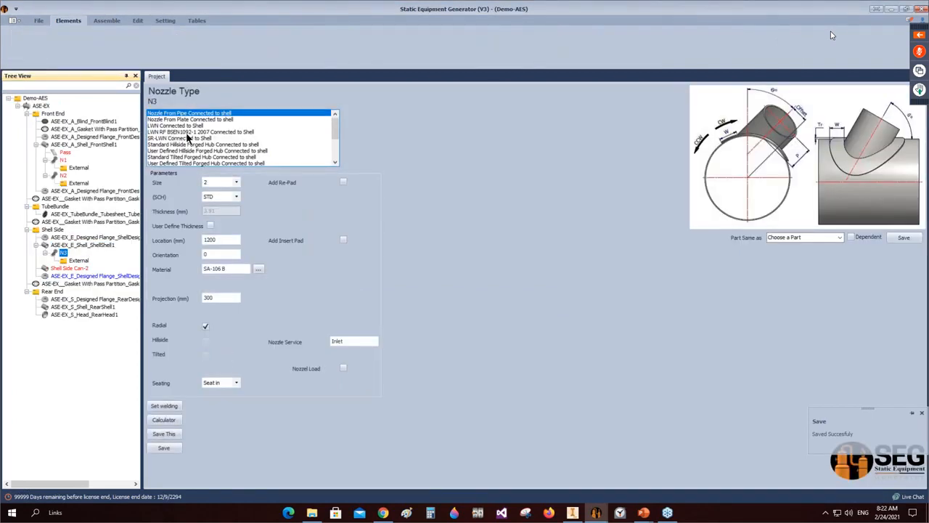
Step: Make nozzle N3 an LWN Connected to Shell type with rating 300 and size 6
left_click(180, 125)
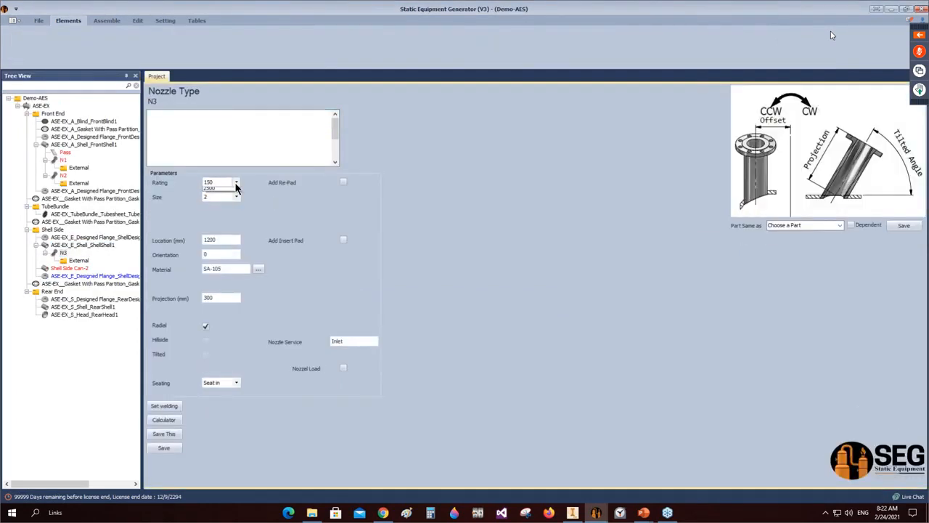
left_click(235, 183)
left_click(218, 194)
left_click(236, 197)
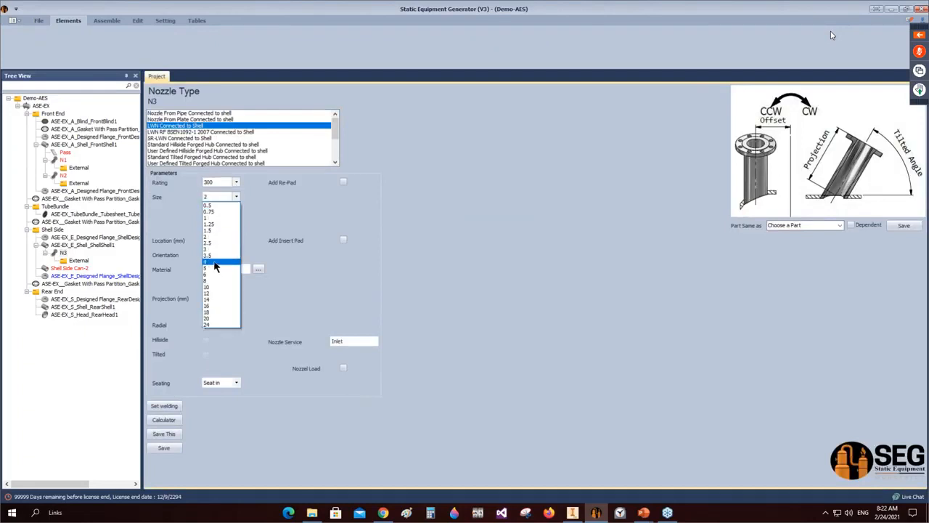
left_click(216, 274)
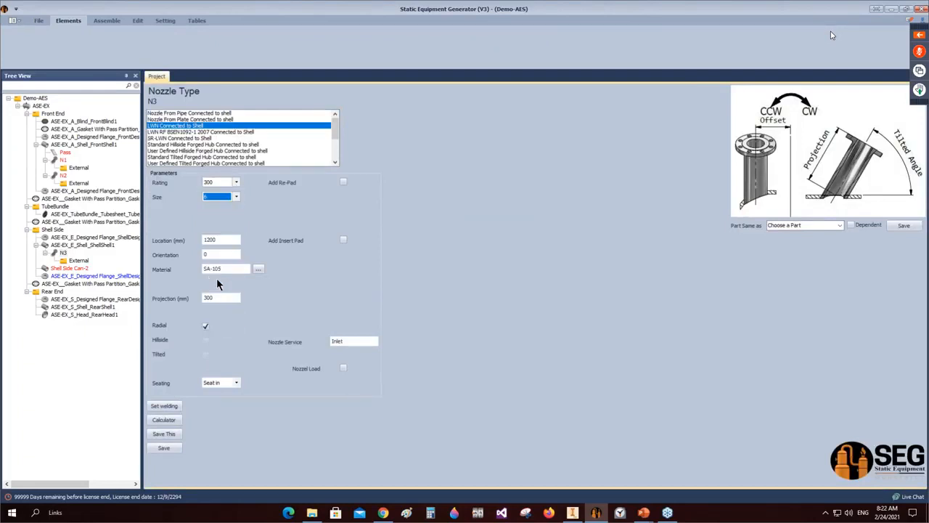
Step: Save nozzle N3 at location 250 mm, and calculate and save its projection for 750 mm from the vessel centre line
left_click(228, 241)
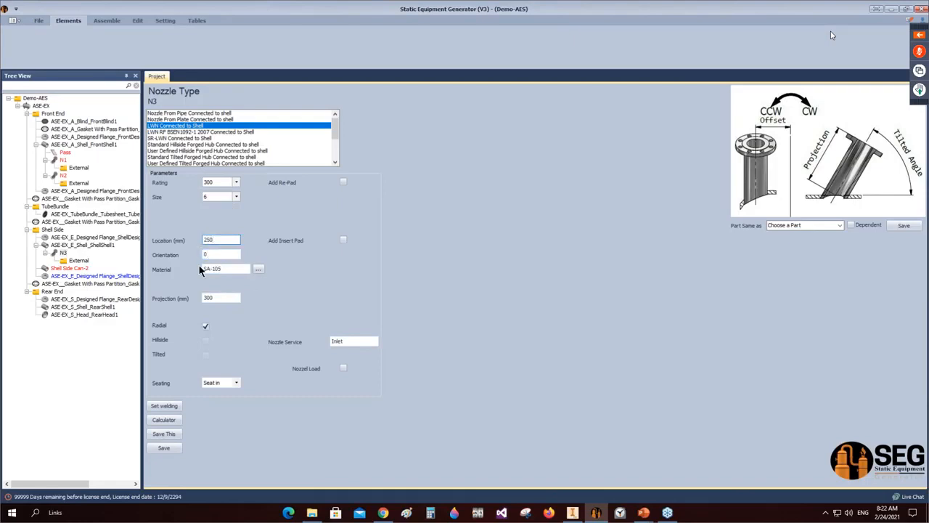
left_click(163, 447)
left_click(174, 420)
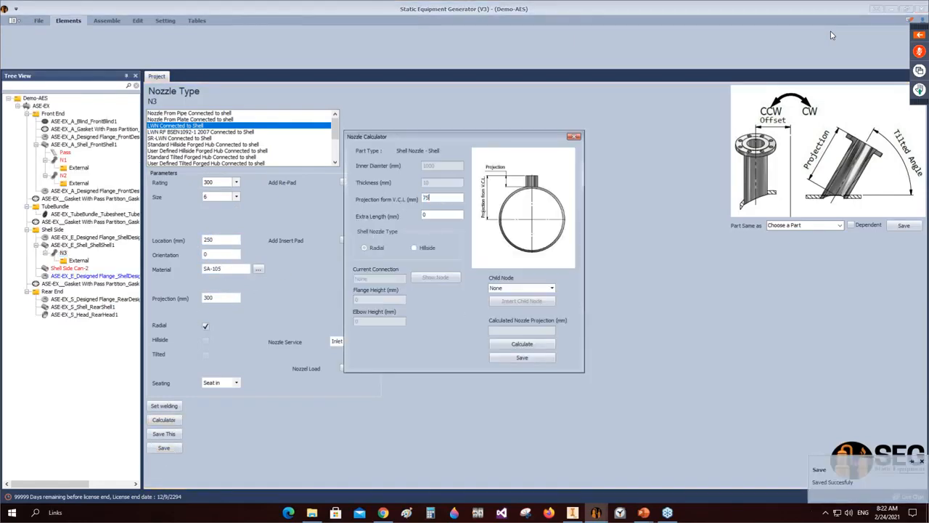
left_click(520, 344)
left_click(508, 357)
Step: Add another shell nozzle named N4 to the shell-side shell
left_click(58, 246)
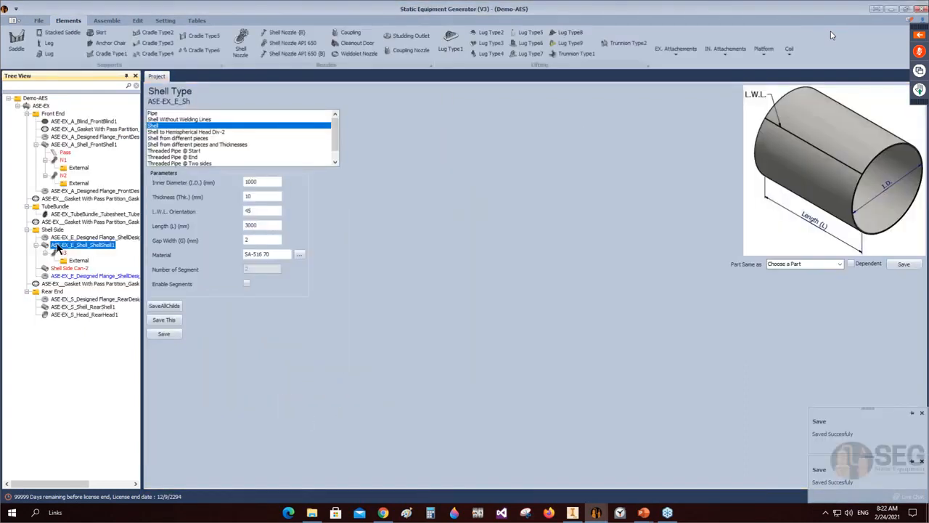
left_click(240, 45)
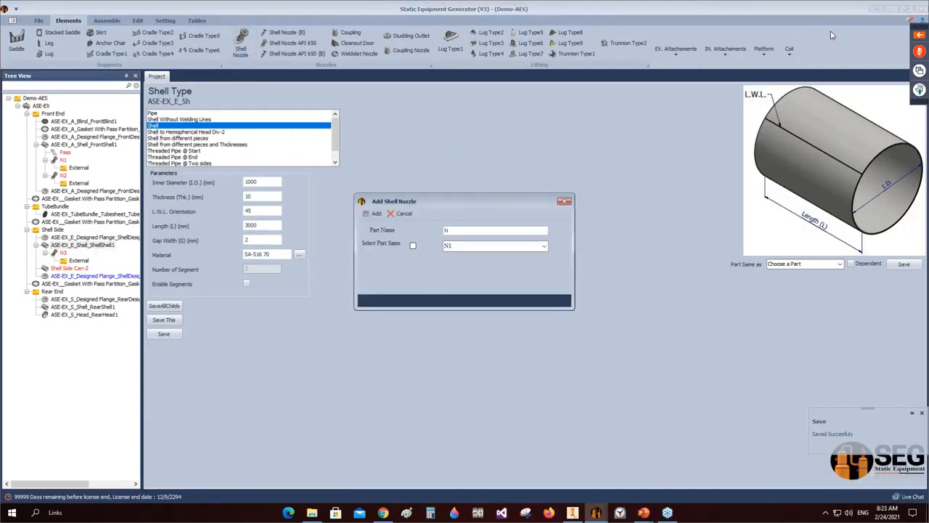
left_click(375, 213)
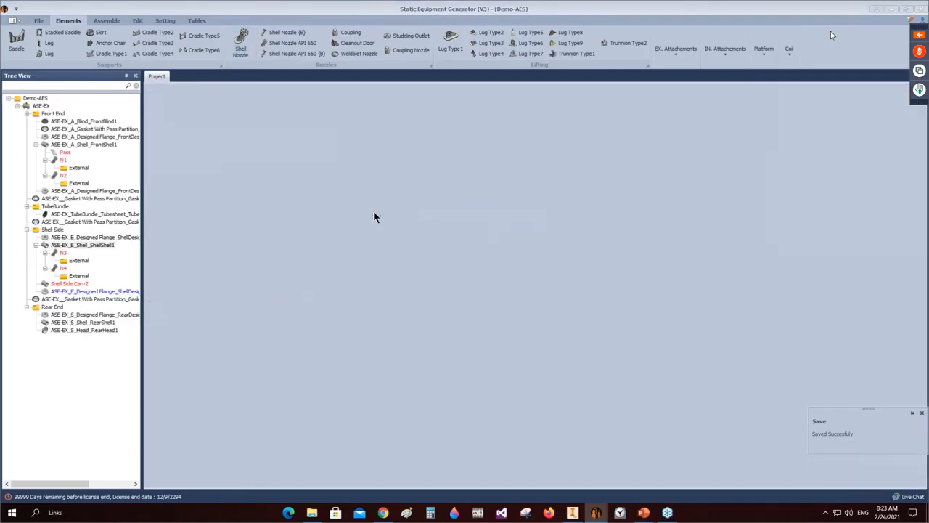
Step: Define nozzle N4 as the same part as N3 and save the copied parameters
left_click(63, 268)
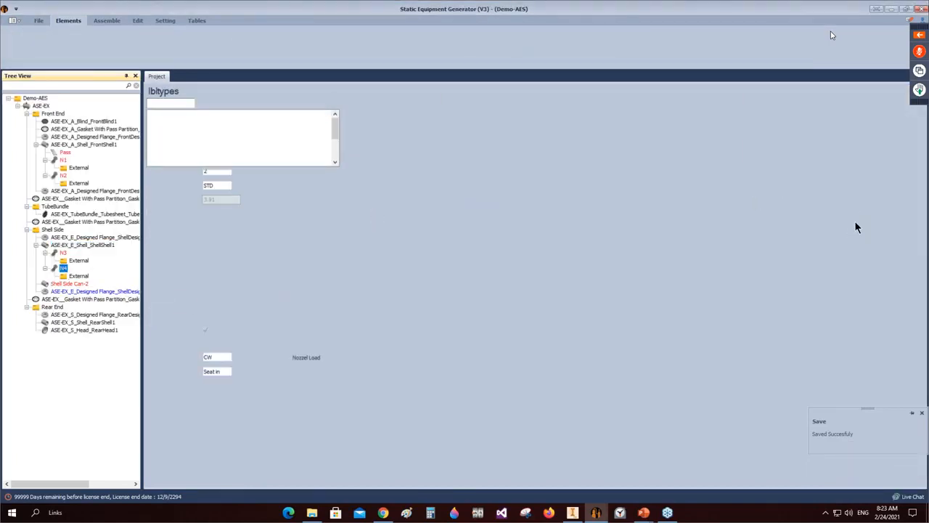
left_click(835, 240)
left_click(771, 256)
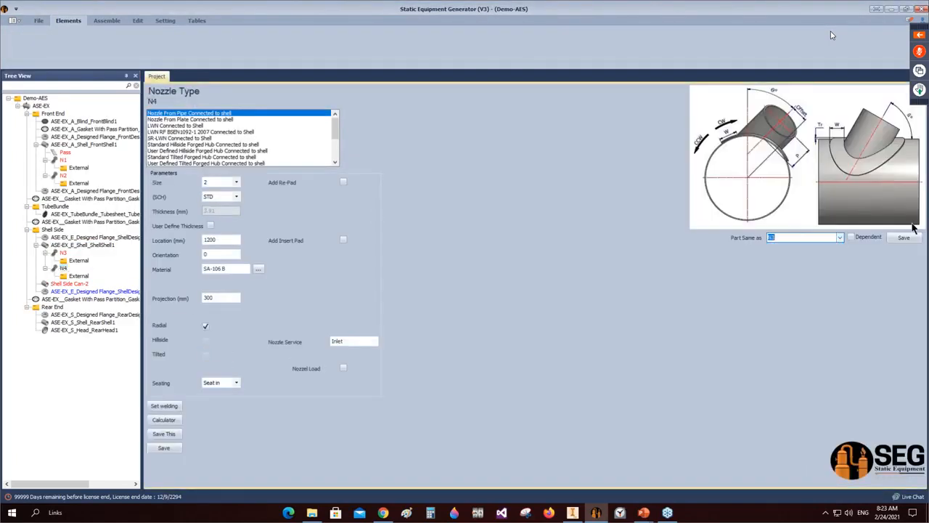
left_click(903, 237)
left_click(467, 265)
Step: Set nozzle N4's orientation to 180 and its location to 4650 mm, and save
left_click(59, 253)
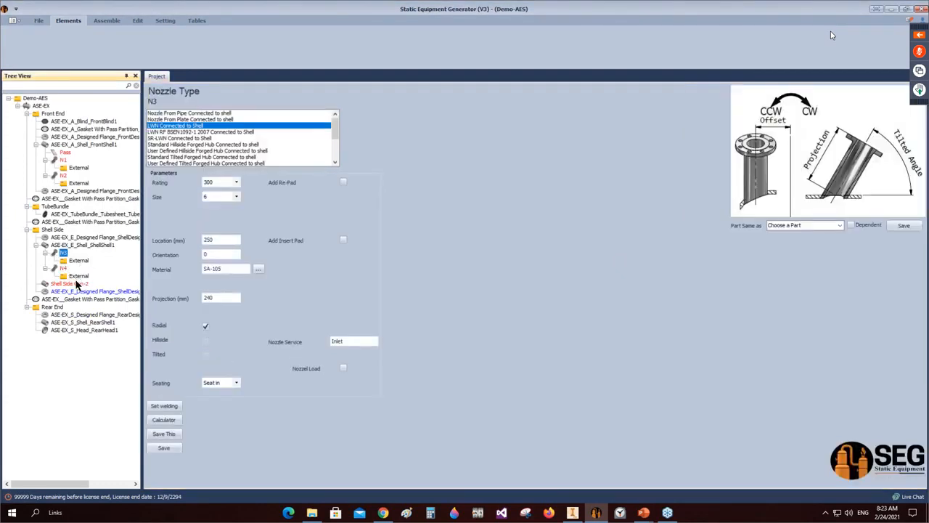
left_click(62, 269)
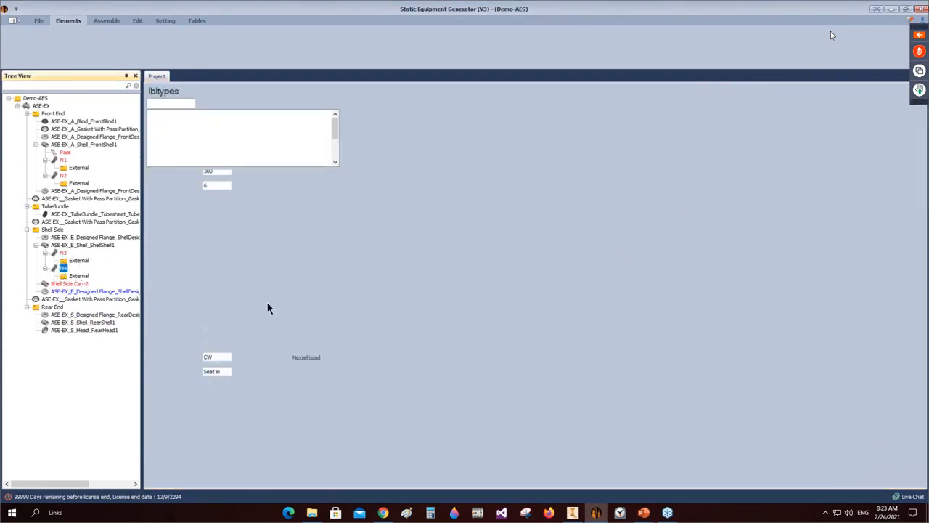
left_click(206, 254)
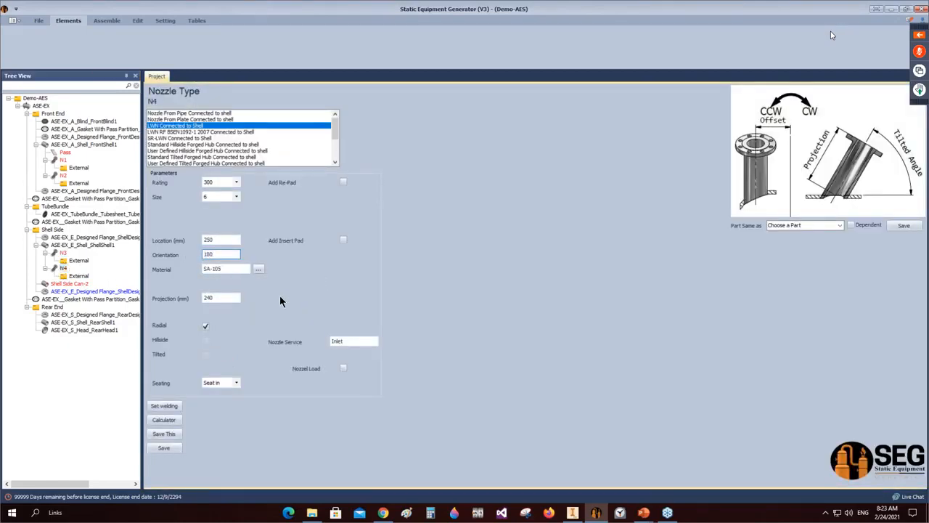
left_click(209, 240)
type("4650")
left_click(163, 447)
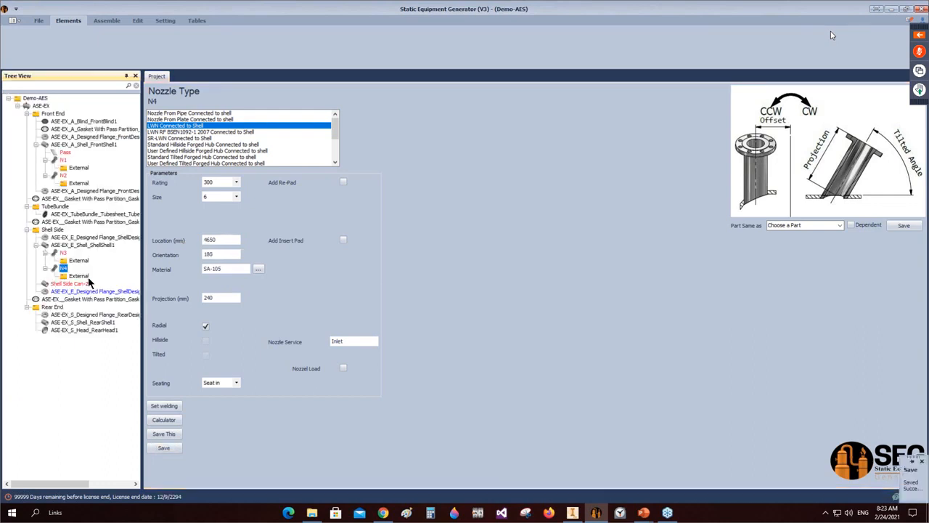
Step: Add a shell nozzle named V to the rear end shell ASE-EX_S_Shell_RearShell1
left_click(57, 323)
left_click(68, 20)
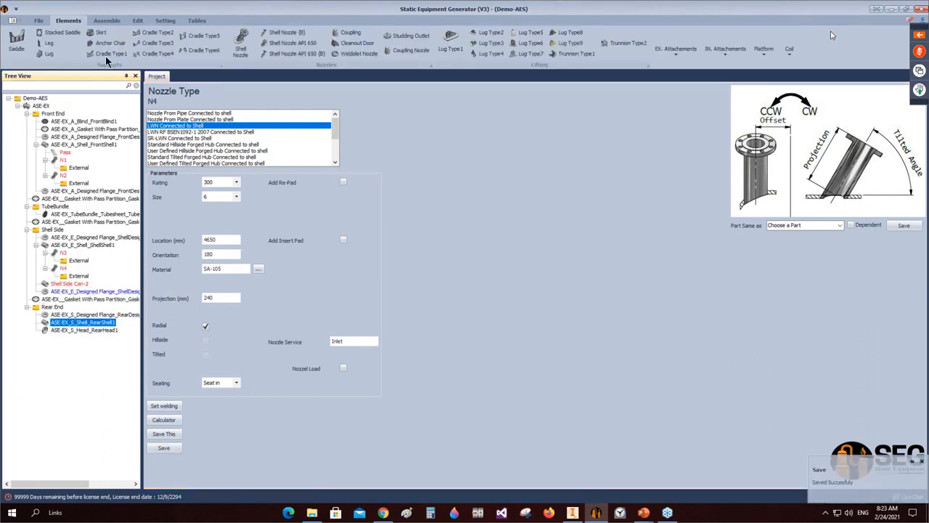
left_click(242, 47)
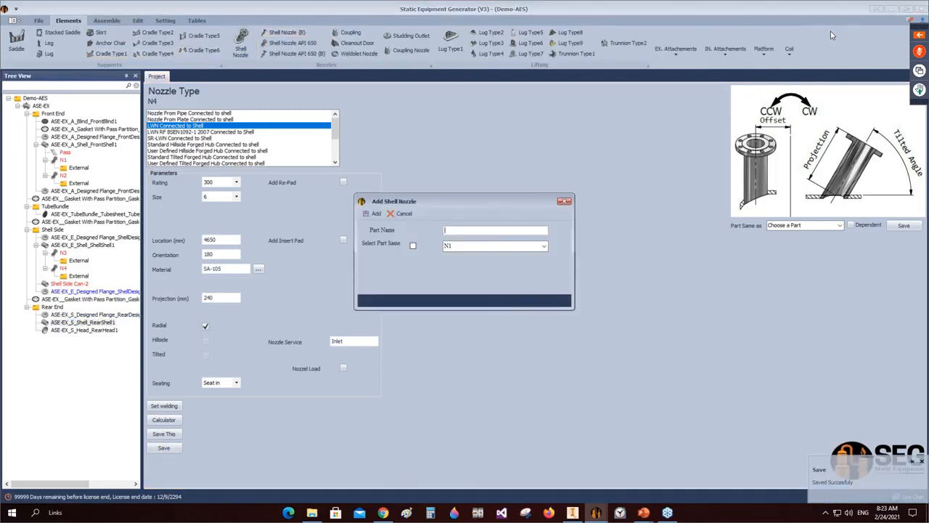
left_click(376, 212)
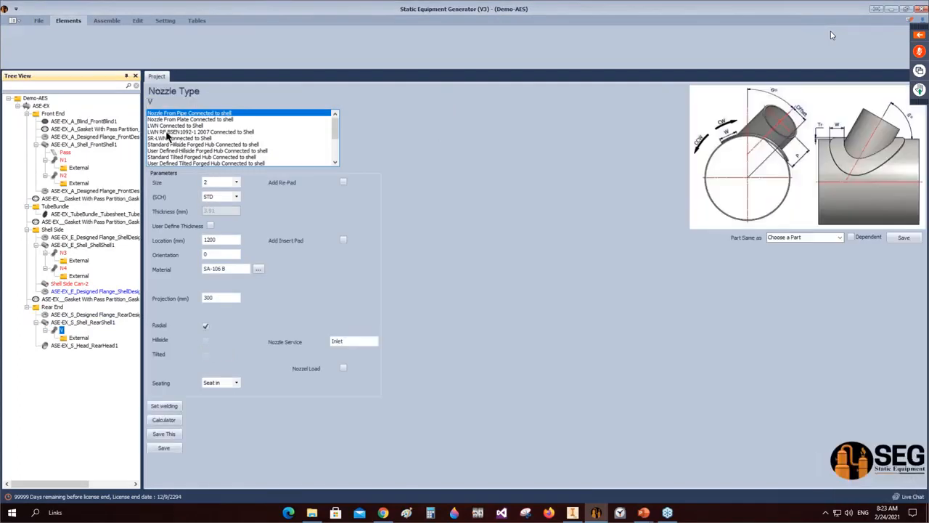
Step: Make nozzle V an LWN Connected to Shell type with rating 300 and size 2
left_click(162, 128)
left_click(235, 182)
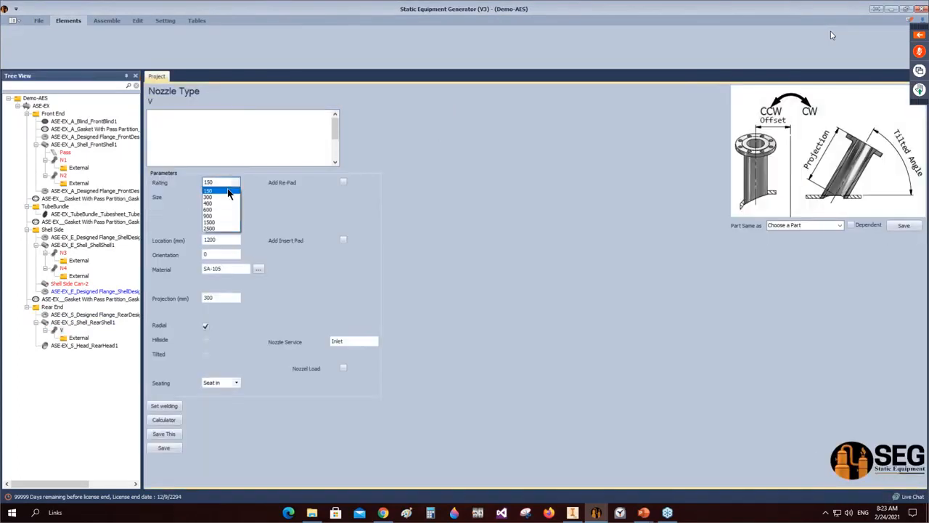
left_click(238, 197)
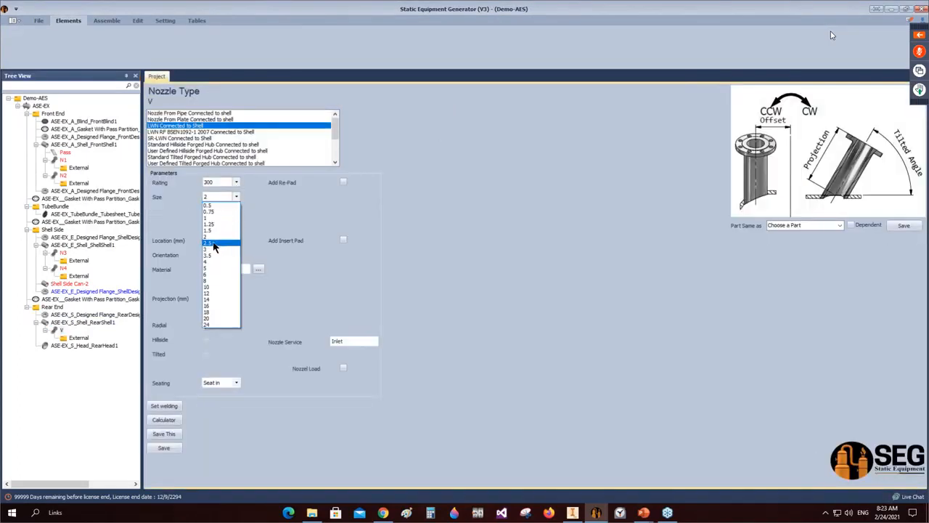
left_click(240, 178)
left_click(235, 198)
left_click(218, 236)
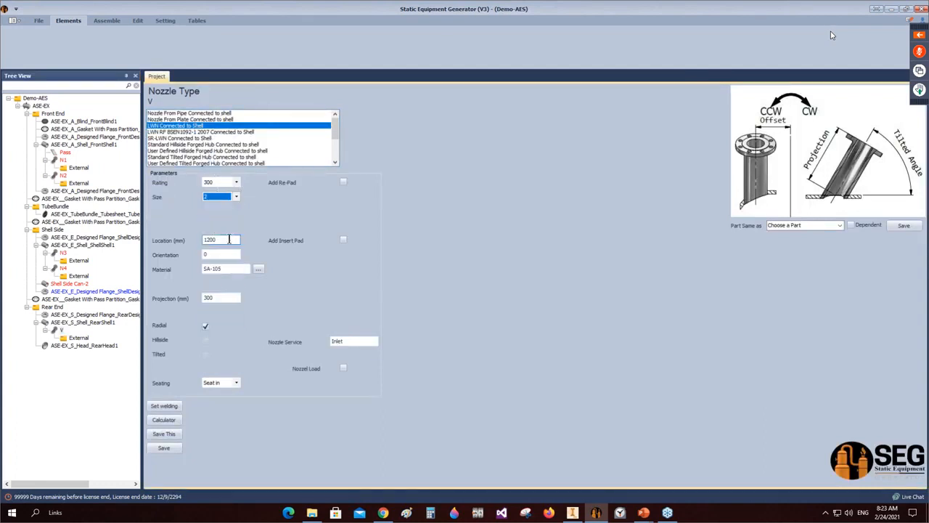
Step: Save nozzle V at location 200 mm, and calculate and save its projection for 750 mm from the vessel centre line
double_click(218, 239)
type("200")
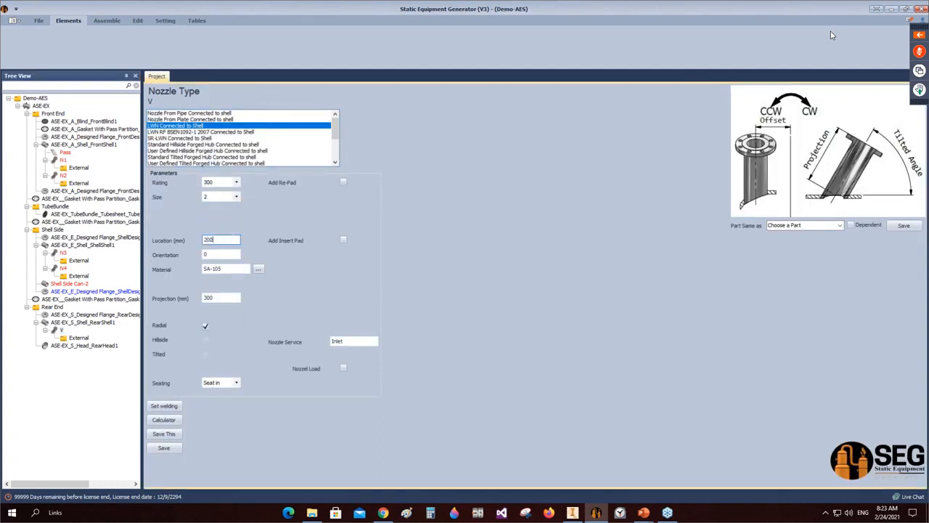
left_click(163, 447)
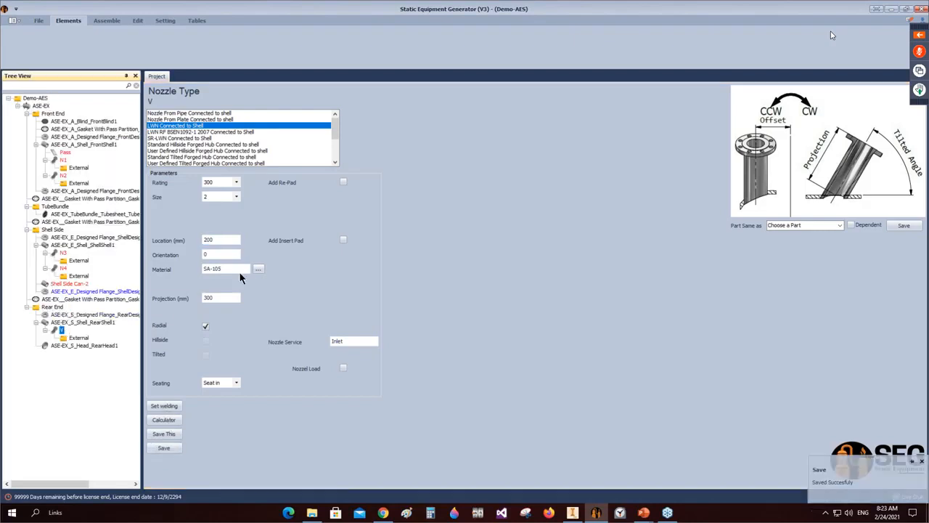
left_click(169, 421)
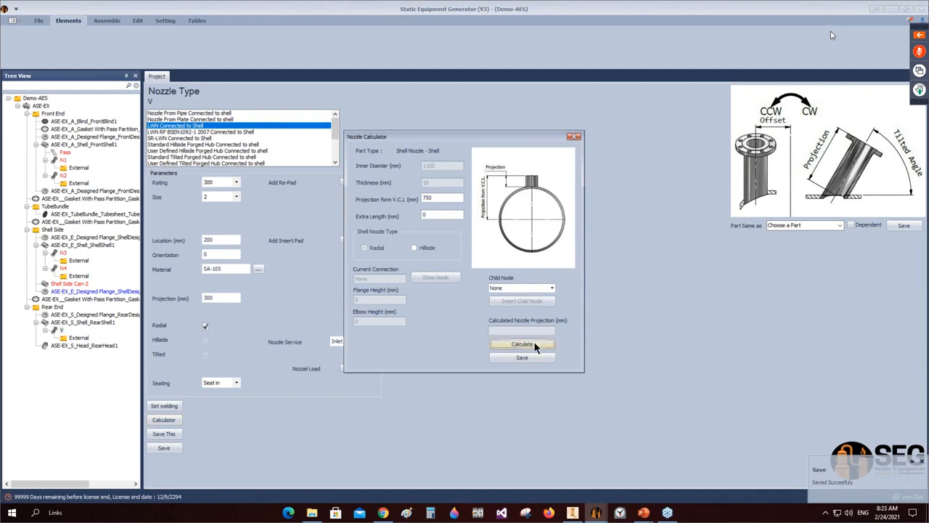
left_click(525, 358)
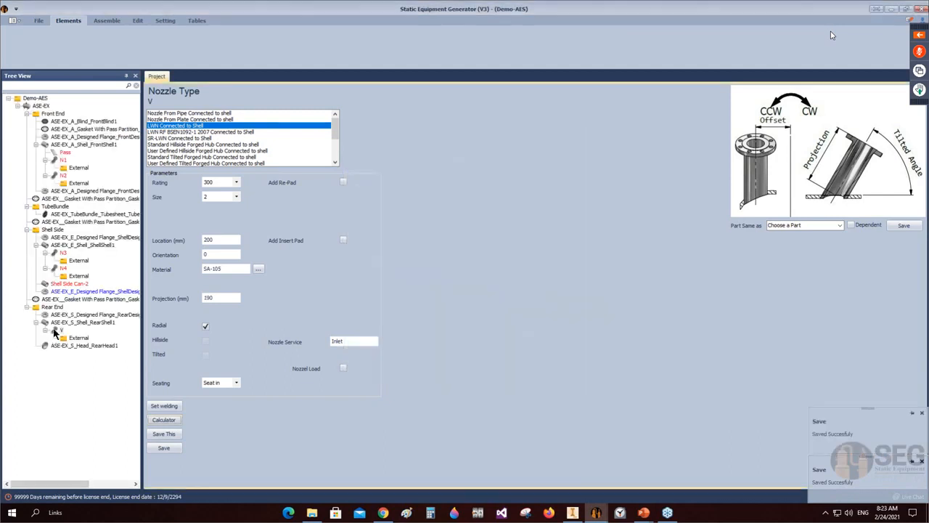
Step: Add a second shell nozzle named D to the rear end shell
left_click(55, 323)
left_click(68, 20)
left_click(240, 42)
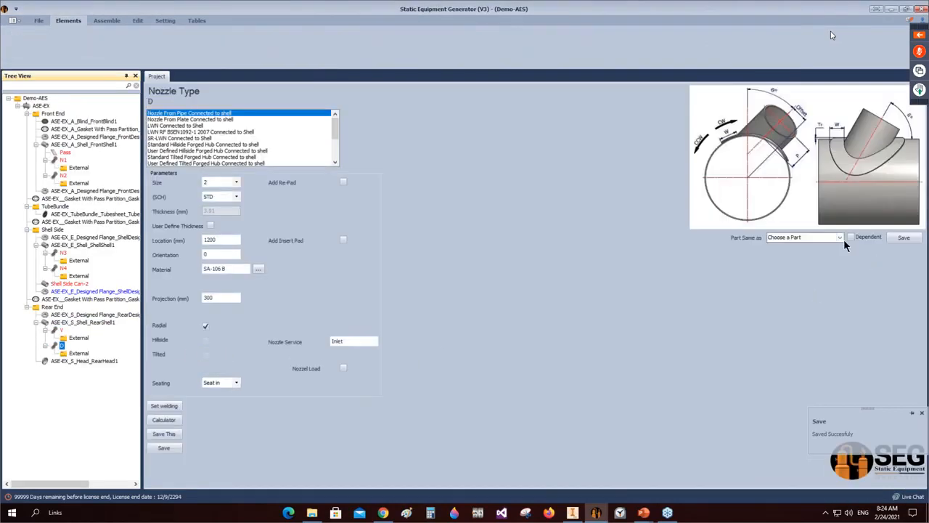
Step: Define nozzle D as the same part as V, save the copied parameters, and reopen nozzle D
left_click(839, 238)
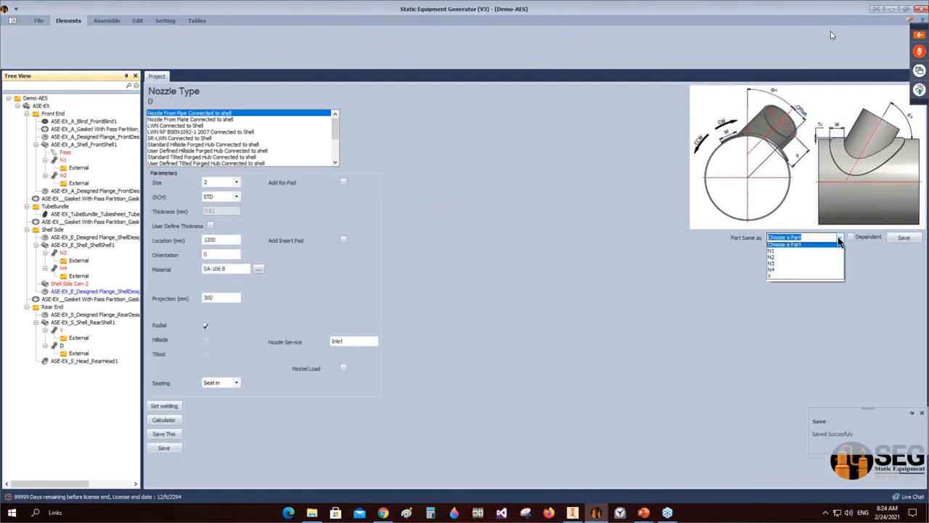
left_click(789, 277)
left_click(903, 238)
key("Return")
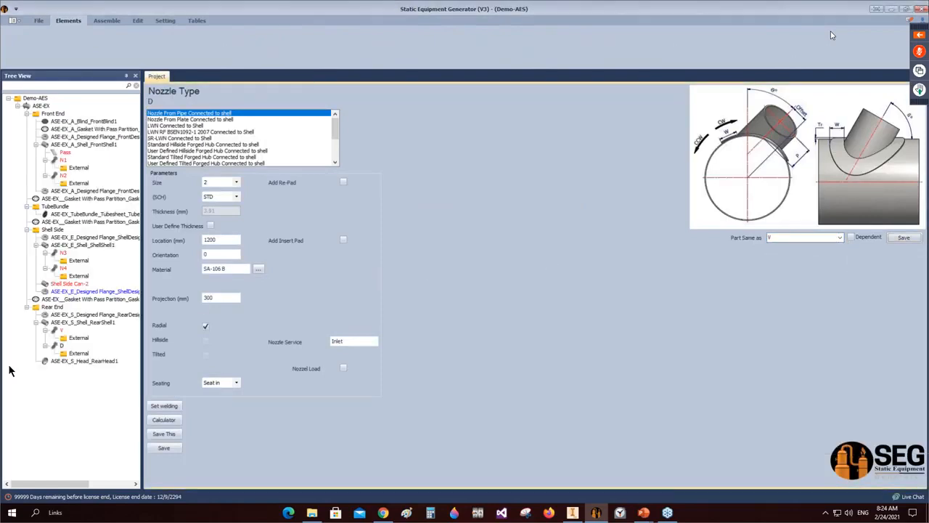
left_click(61, 345)
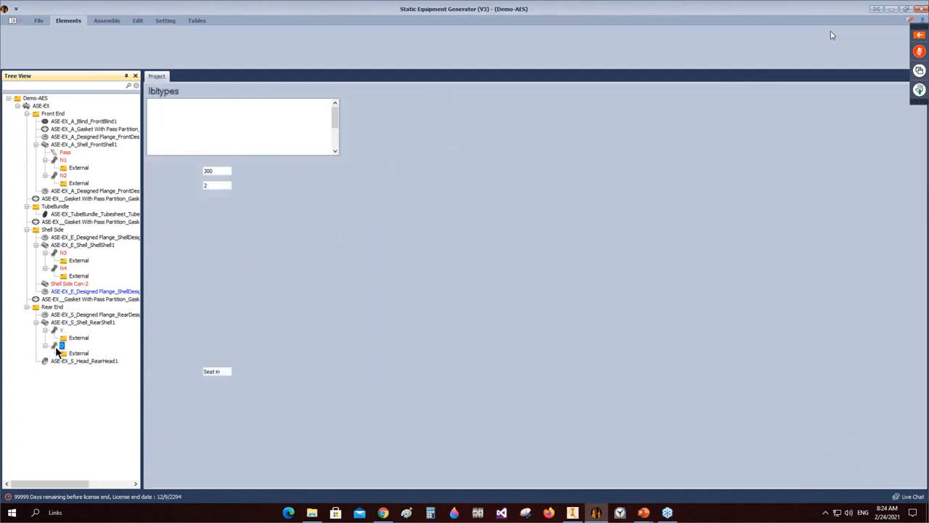
Step: Set nozzle D's orientation to 180 and its nozzle service to Drain, and save the nozzle
left_click(209, 254)
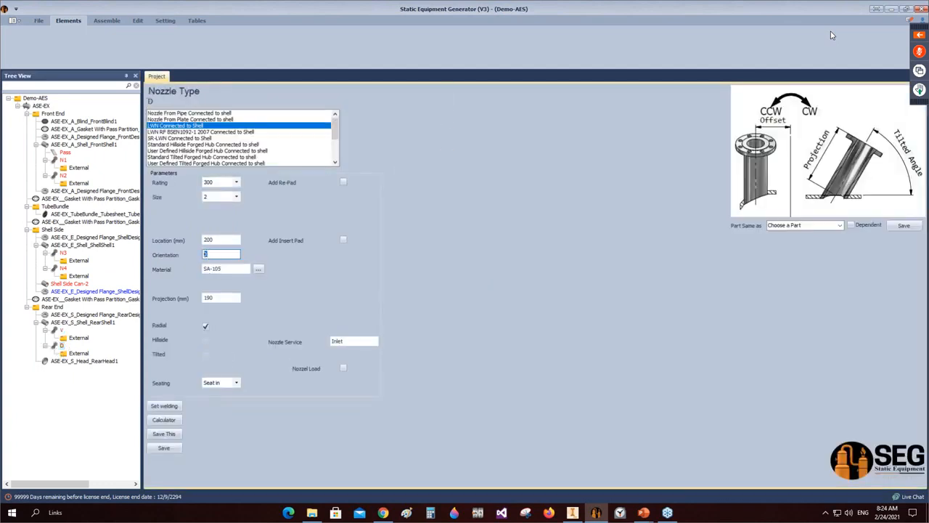
key("Tab")
key("Tab")
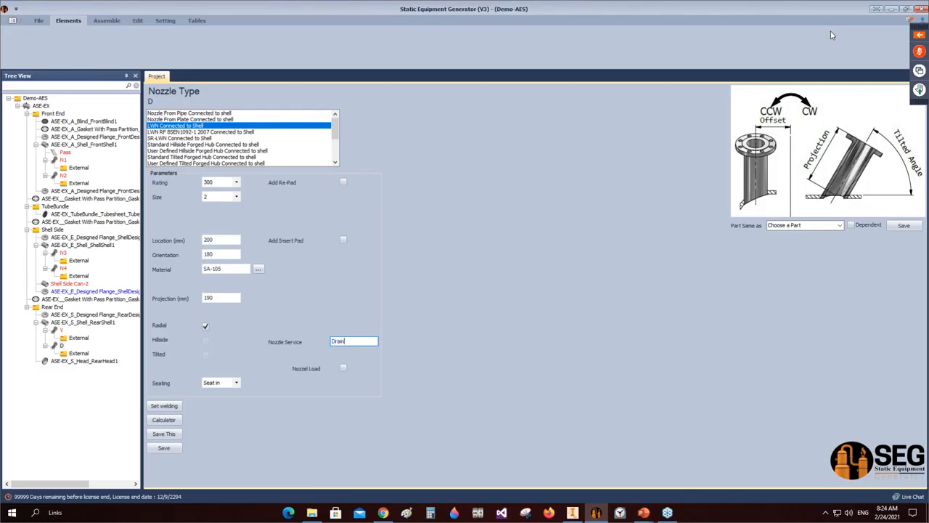
left_click(164, 447)
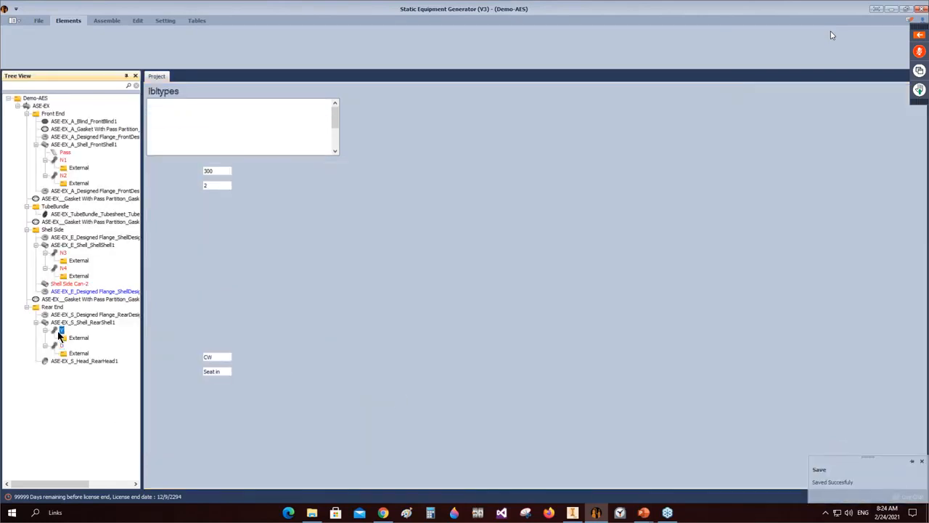
Step: Change nozzle V's service to Vent and save the nozzle
key("ctrl+a")
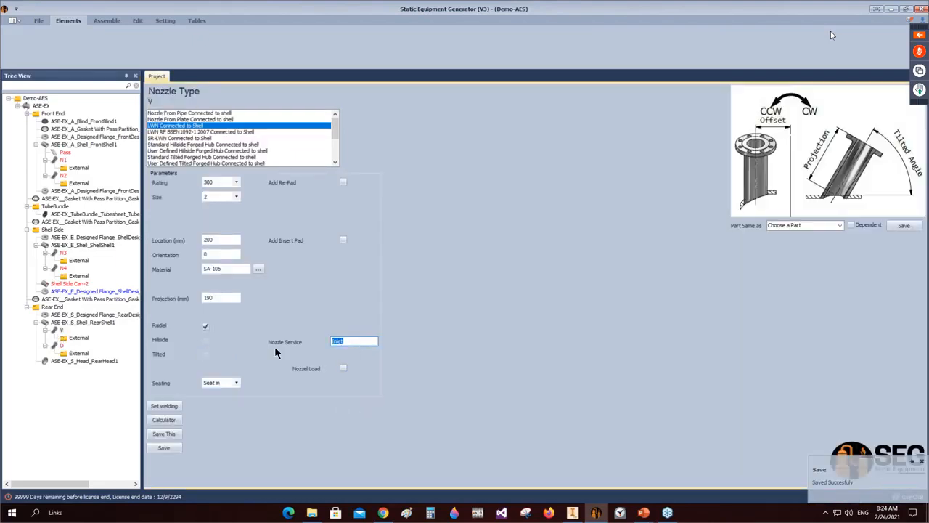
type("Vent")
left_click(165, 447)
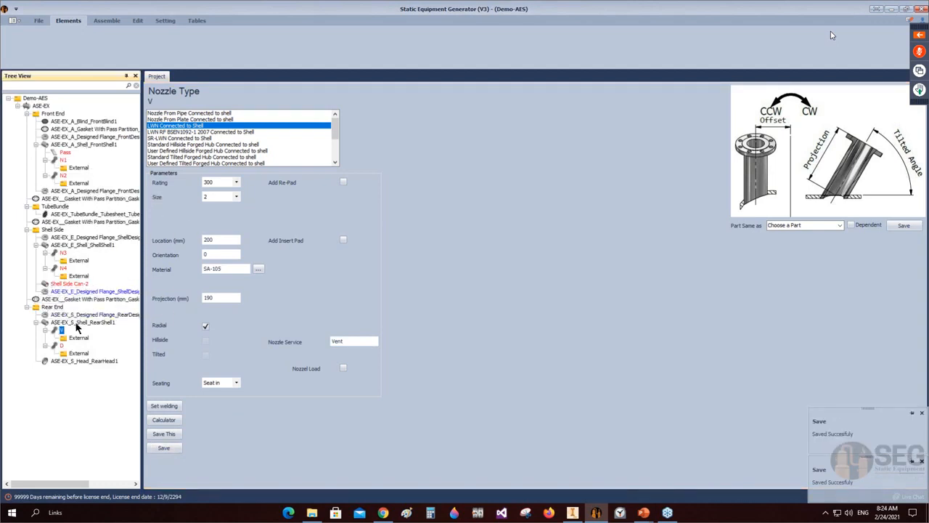
Step: Start the Inventor assembly generation, check the model in Autodesk Inventor, and return to Static Equipment Generator
left_click(105, 21)
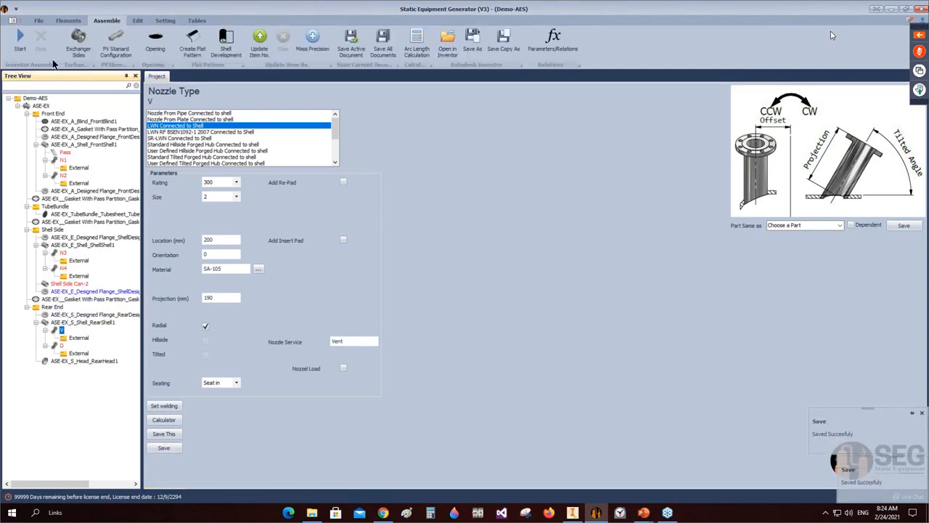
left_click(22, 43)
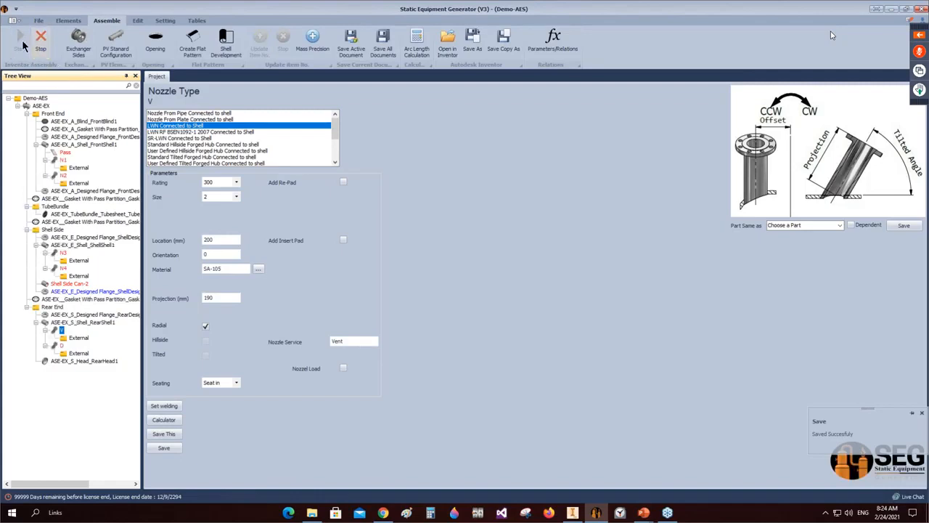
left_click(573, 513)
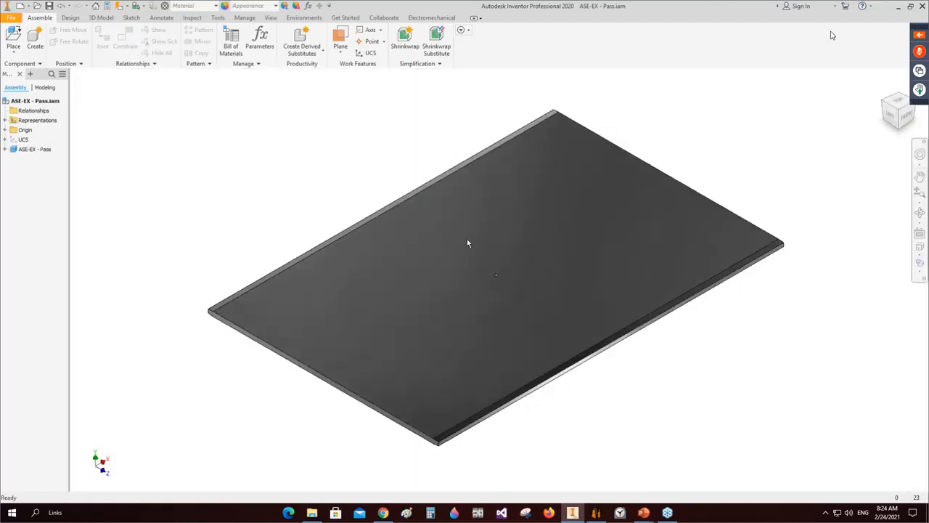
left_click(596, 512)
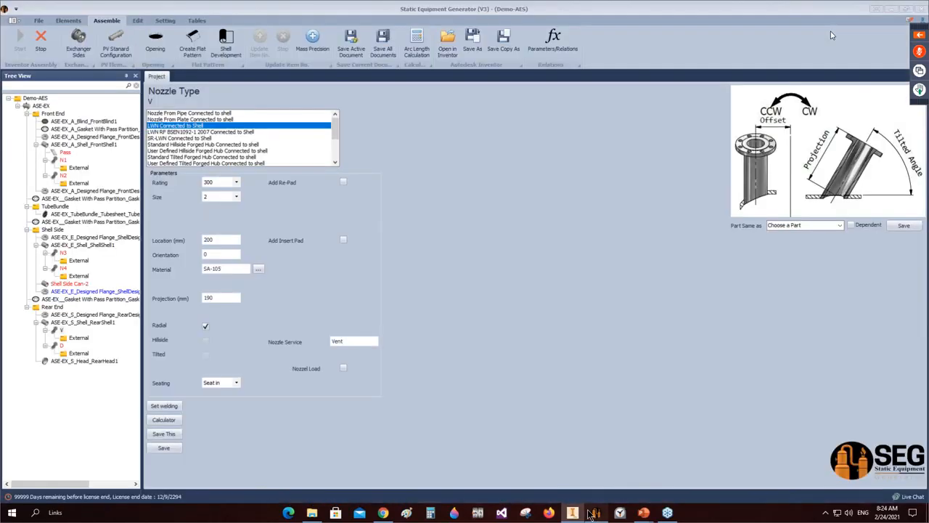
Step: Open the tube bundle layout of the TubeBundle tubesheet and set the shell inner diameter to 1000 mm
left_click(55, 207)
left_click(55, 214)
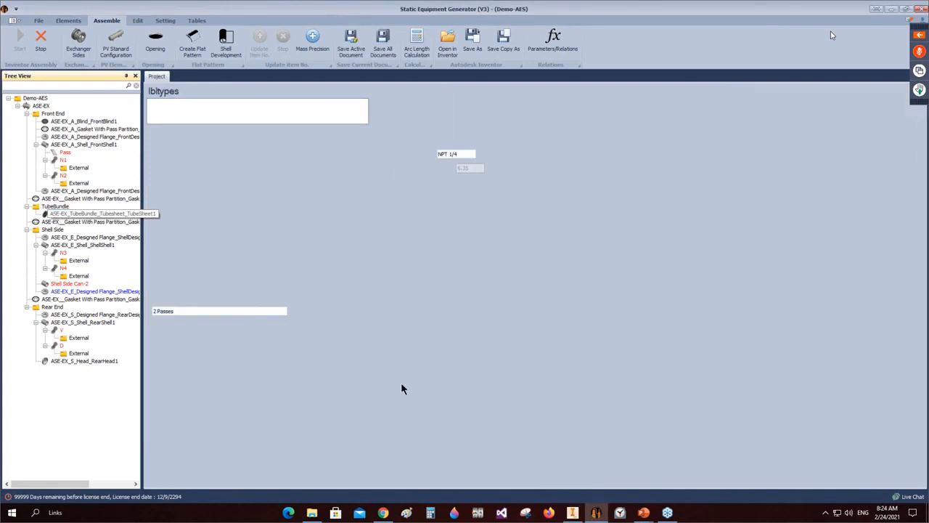
scroll(312, 398, "down", 2)
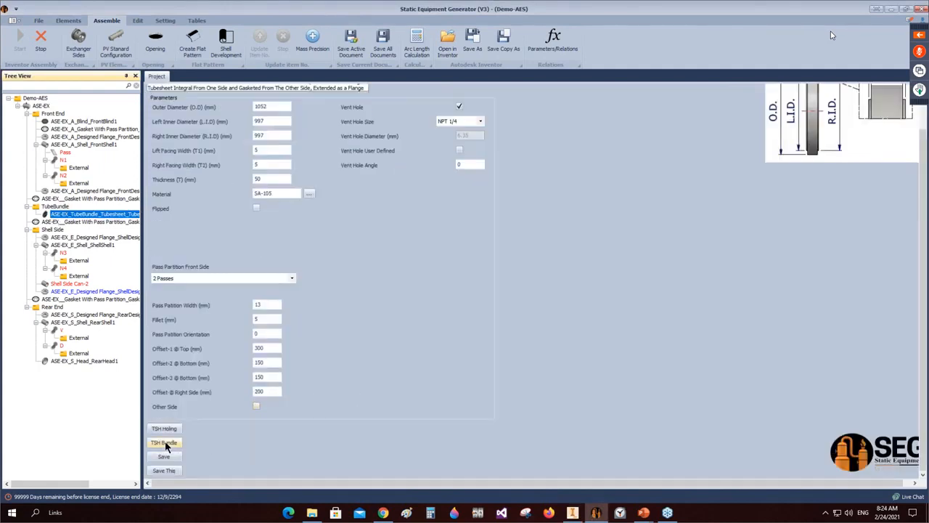
left_click(166, 441)
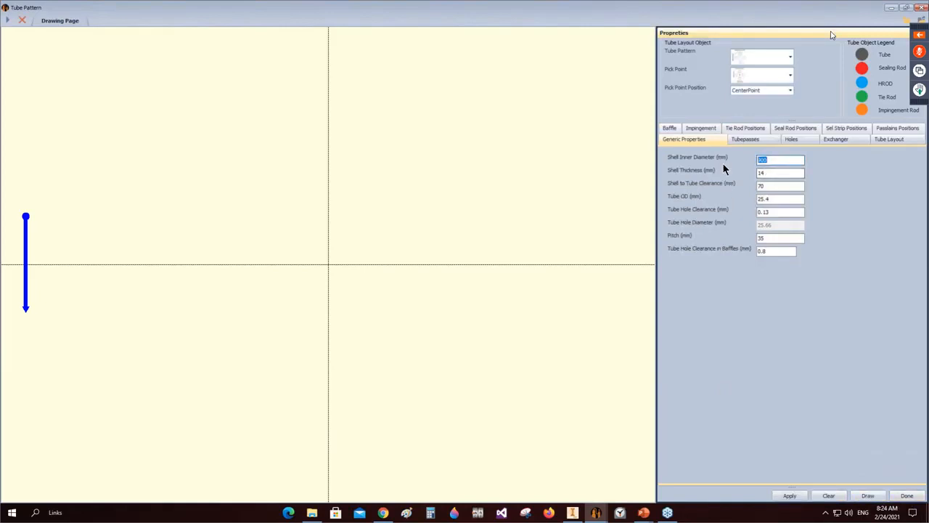
type("1000")
left_click_drag(775, 187, 675, 189)
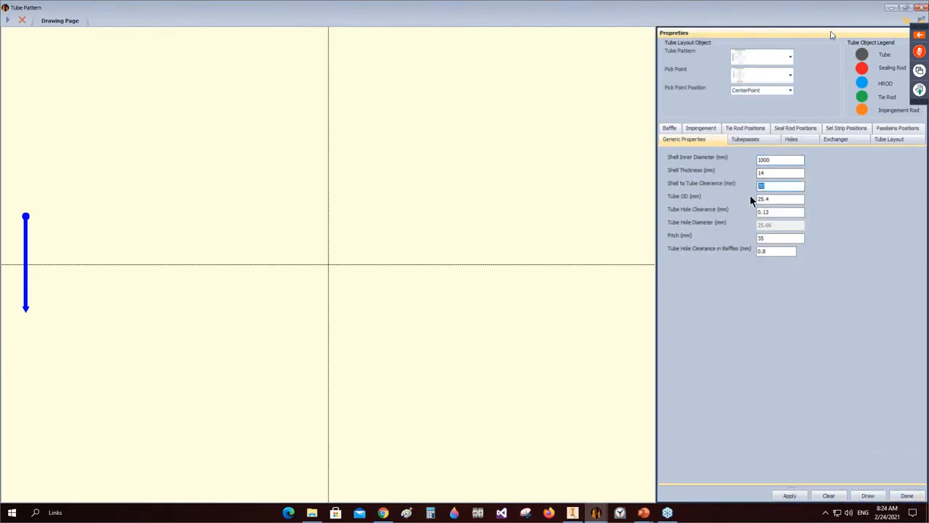
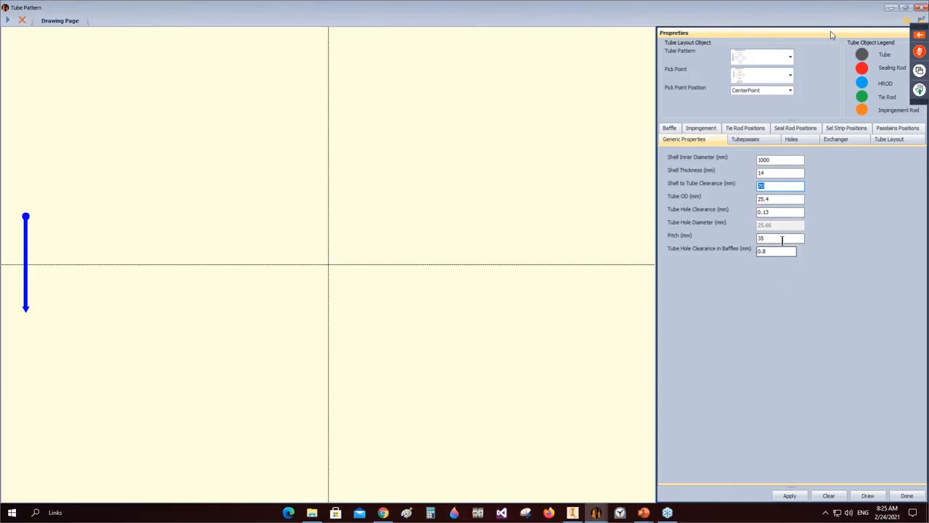
double_click(780, 239)
double_click(762, 212)
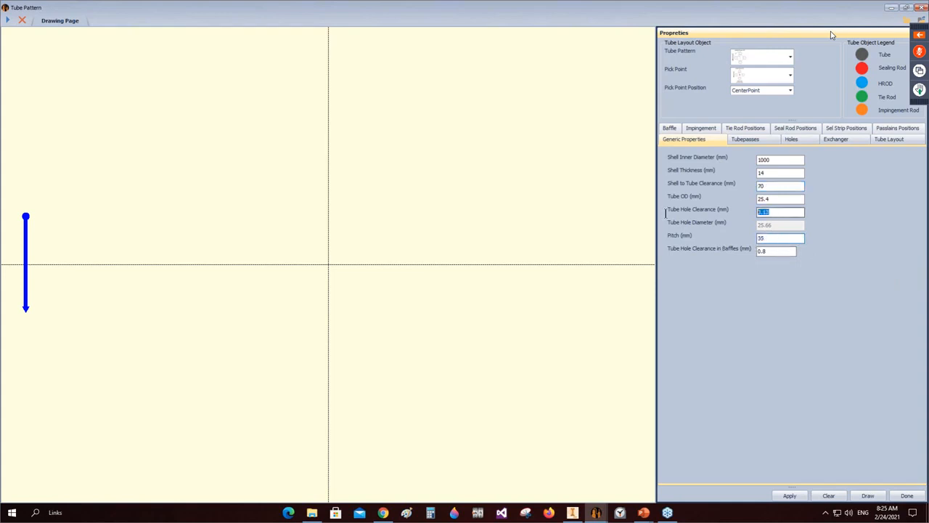
left_click_drag(774, 198, 734, 199)
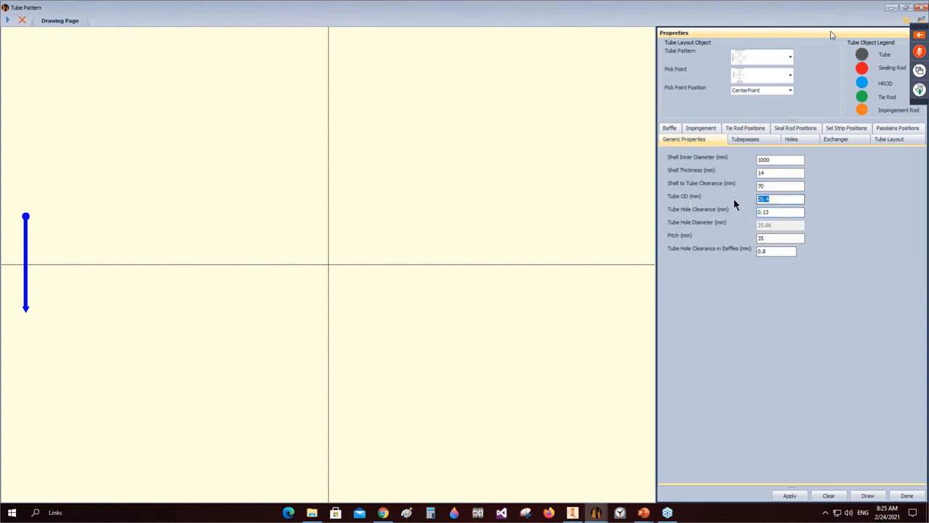
Step: Choose the pass partition type with three horizontal lanes and a central vertical lane between the outer two, and draw the tube layout
left_click(748, 140)
left_click(809, 165)
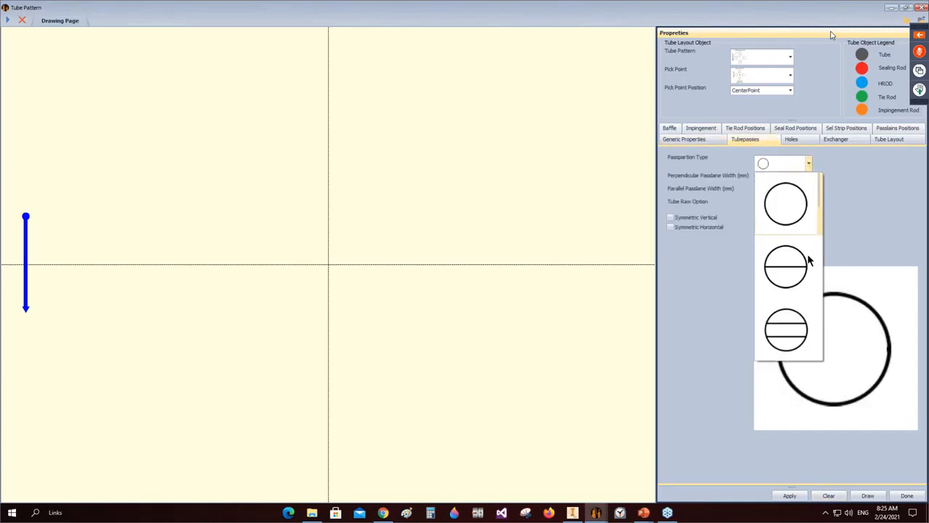
scroll(806, 247, "down", 3)
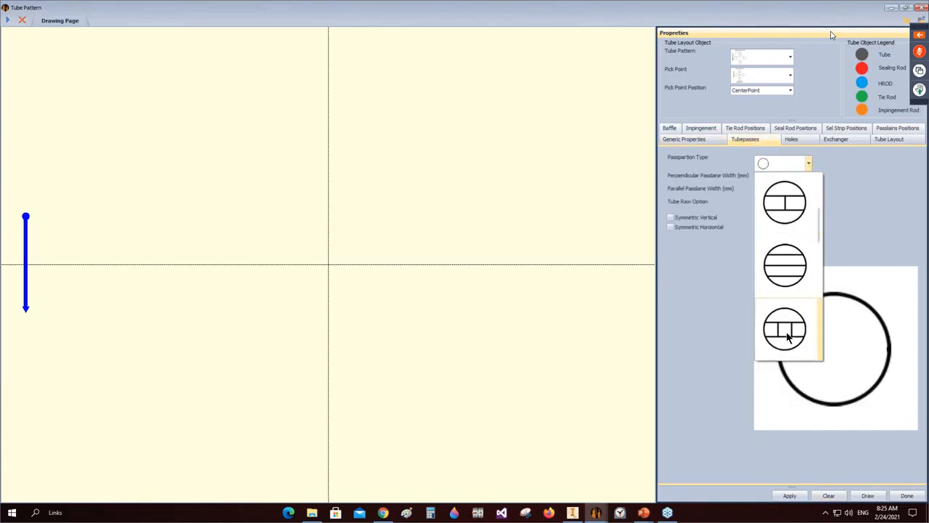
scroll(788, 331, "down", 1)
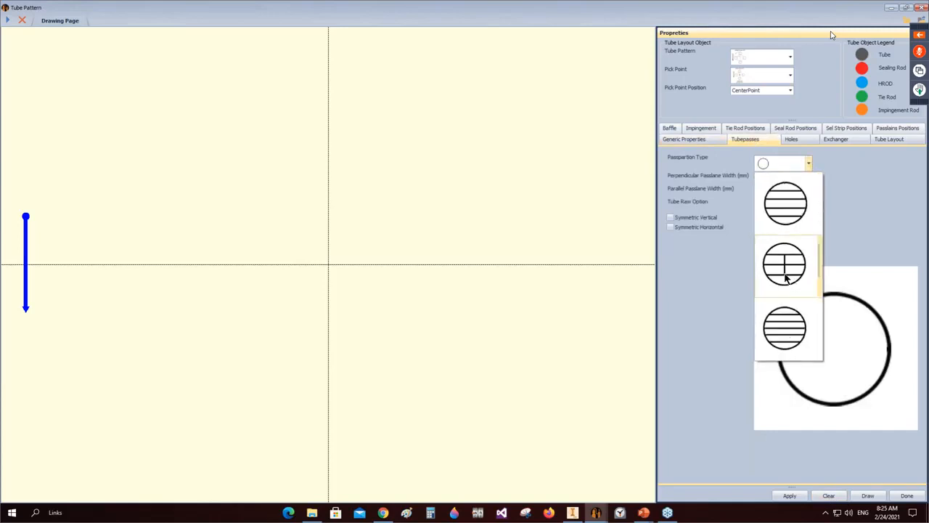
left_click(784, 263)
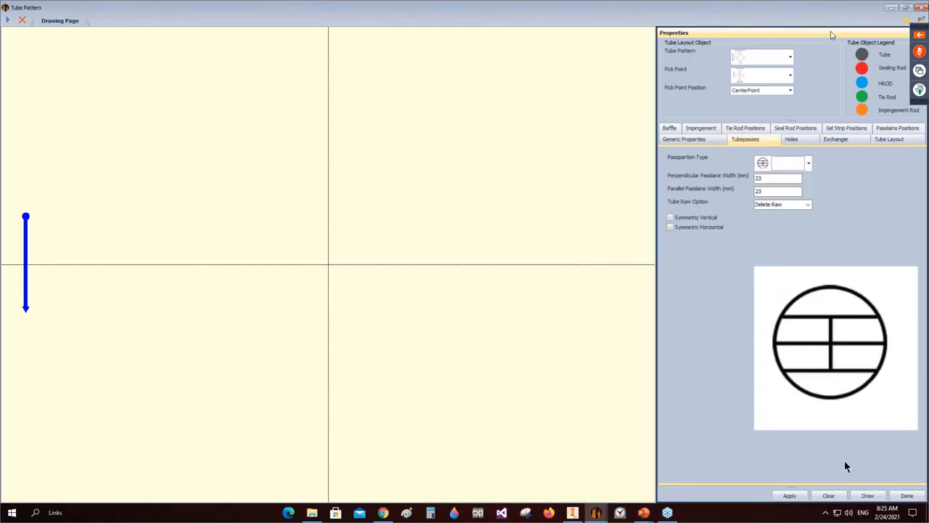
left_click(867, 495)
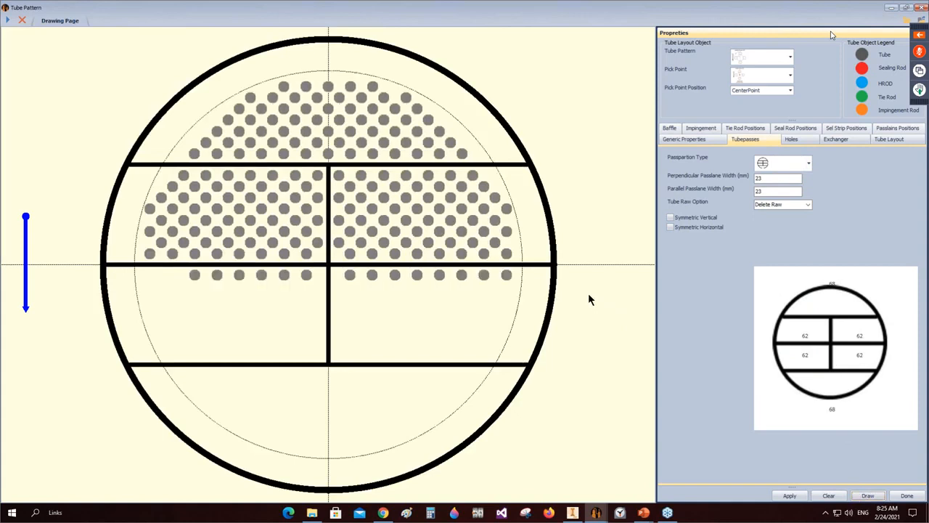
Step: Shift the uppermost horizontal pass lane down by two tube rows in the pass lane positions
left_click(892, 131)
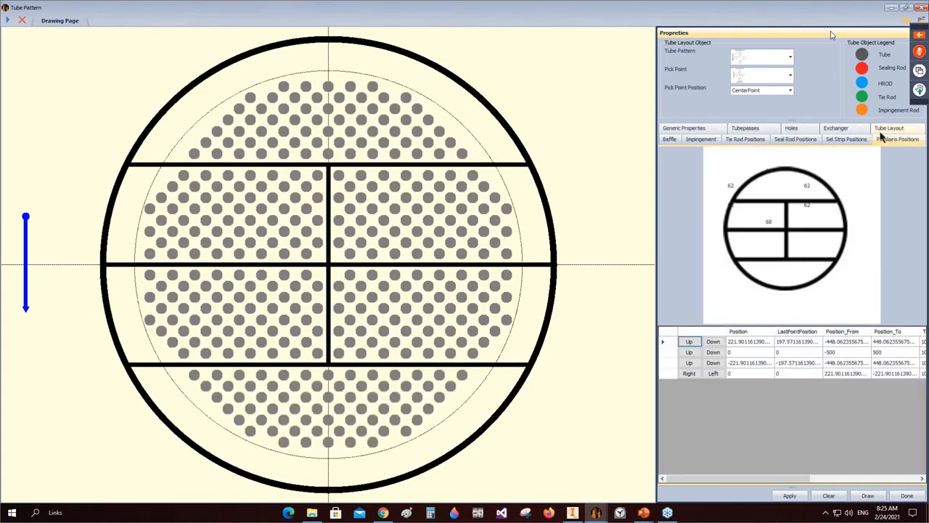
left_click(713, 342)
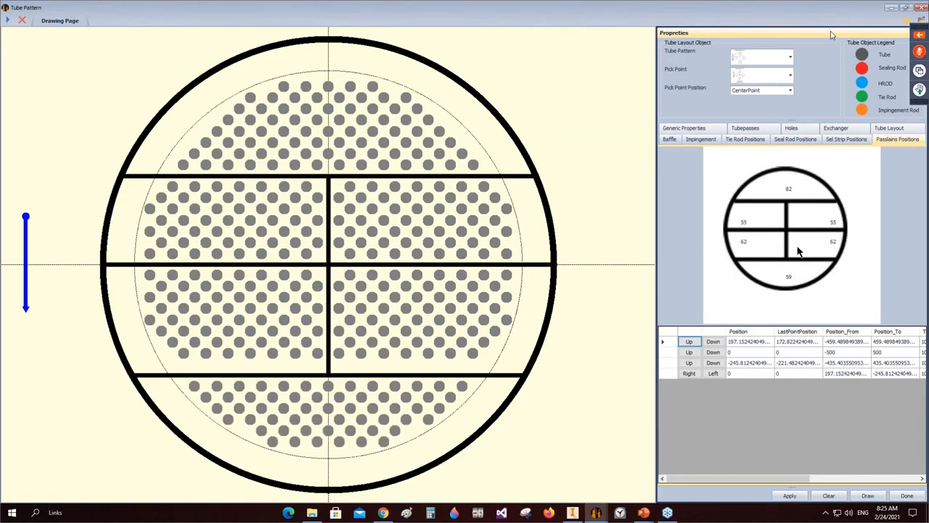
left_click(713, 342)
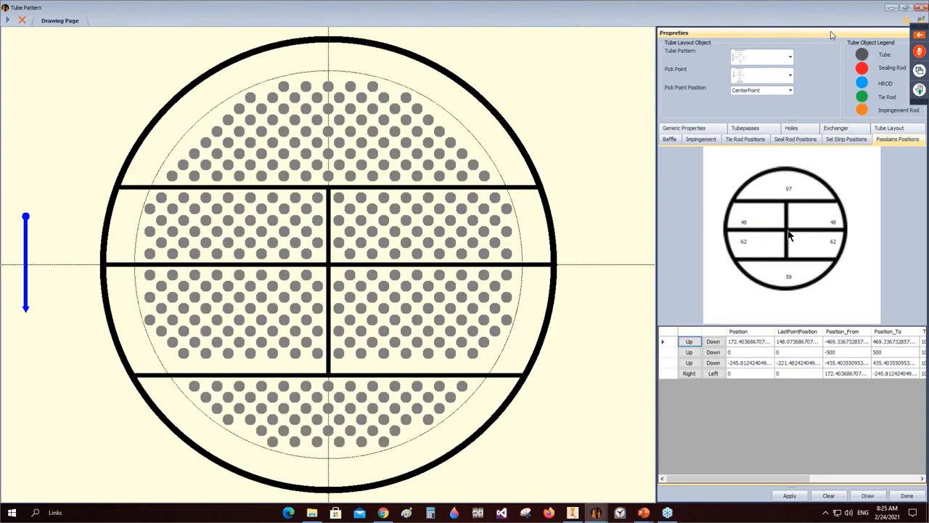
Step: Make the tube passes symmetric both vertically and horizontally, and redraw the tube layout
left_click(745, 128)
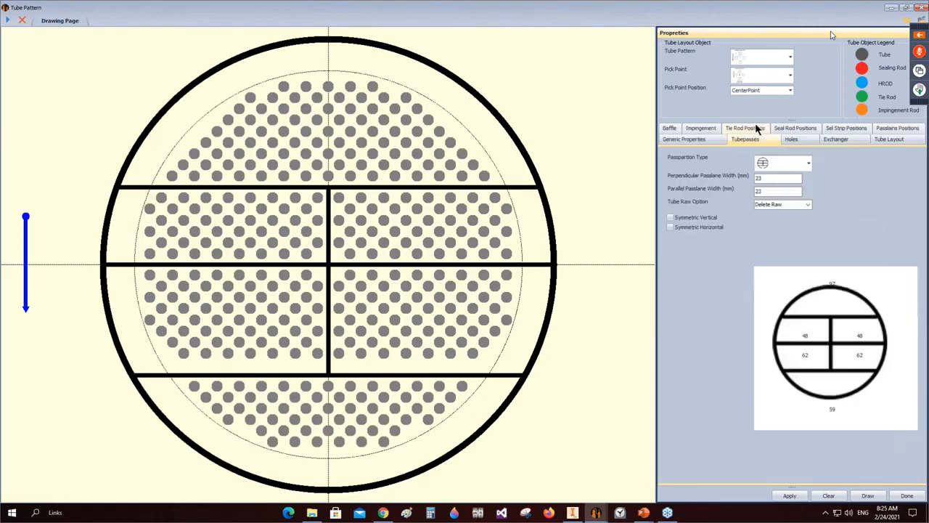
left_click(679, 228)
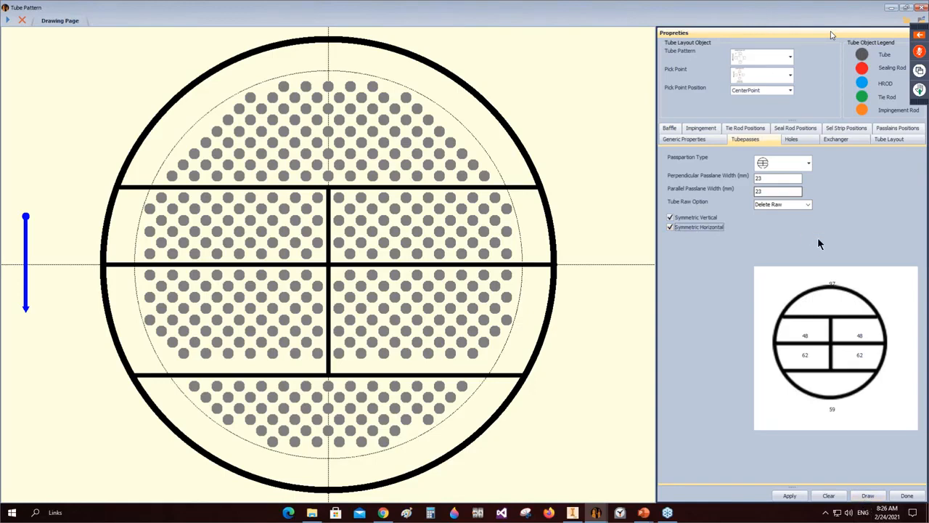
left_click(865, 495)
Step: Move the uppermost pass lane up by one tube row in the symmetric layout
left_click(893, 129)
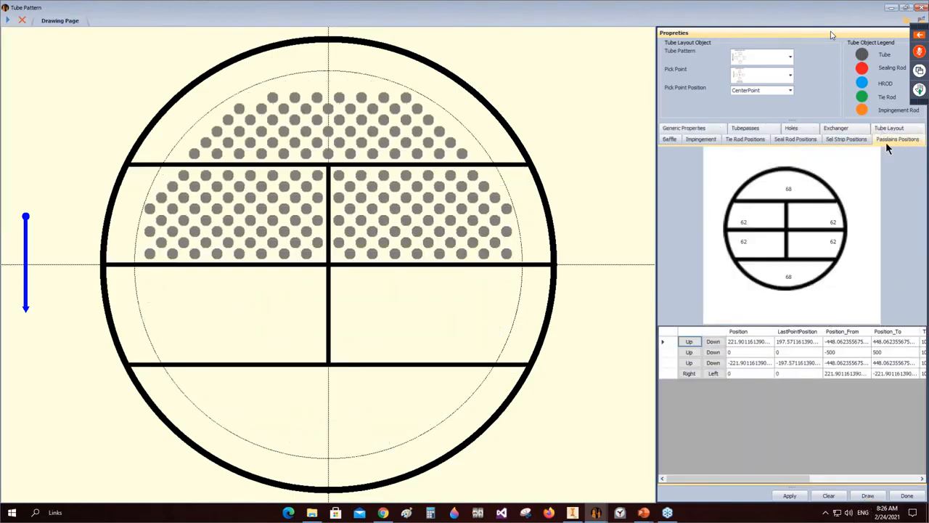
left_click(688, 342)
left_click(688, 341)
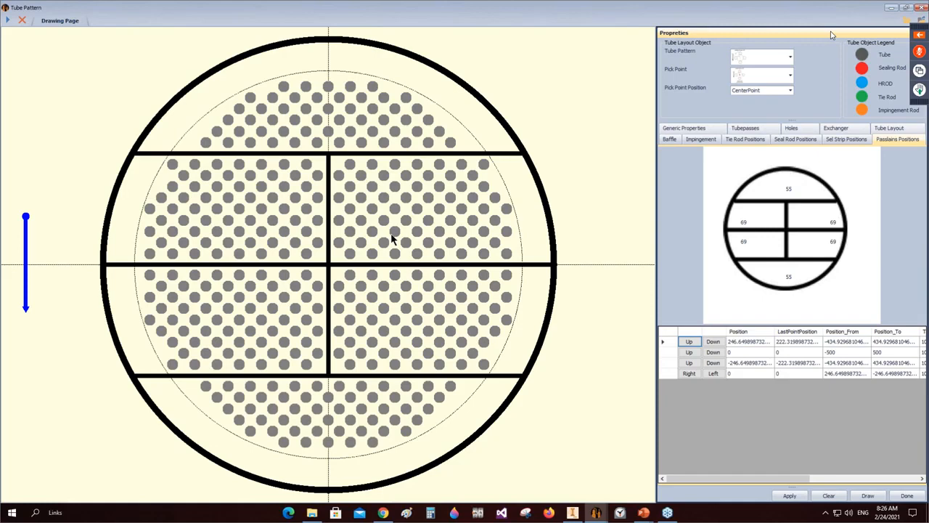
Step: Choose the pass partition type with a single horizontal divider
left_click(745, 133)
left_click(810, 162)
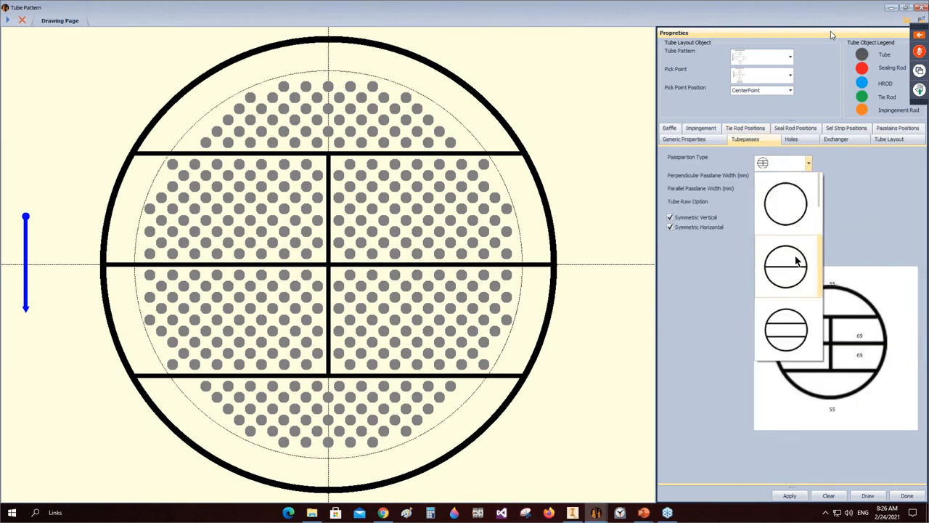
left_click(795, 261)
Step: Set the tie rod hole diameter to 15 mm and the sealing rod diameter to 18 mm
left_click(790, 139)
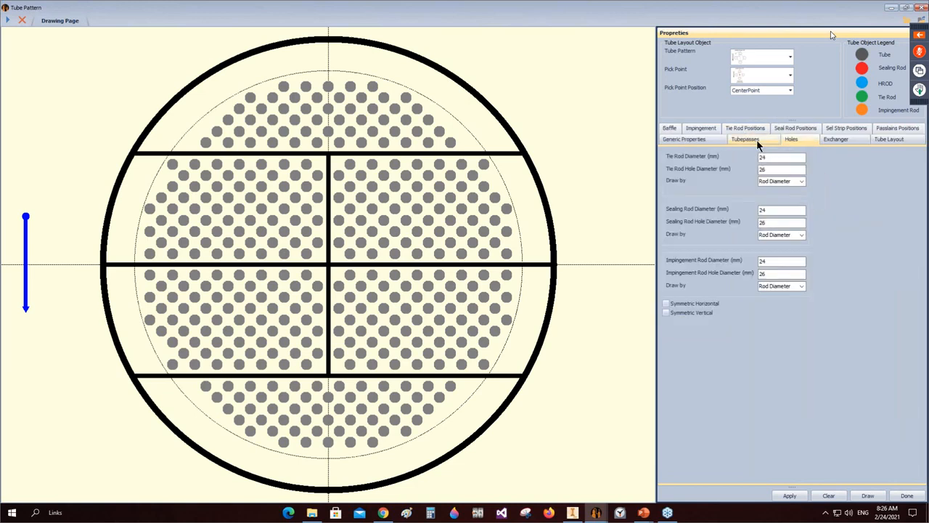
double_click(762, 156)
key("Tab")
type("15")
double_click(763, 209)
type("18")
key("Tab")
Step: Set the tubesheet's tube holes to the chamfered Type2 form
left_click(888, 140)
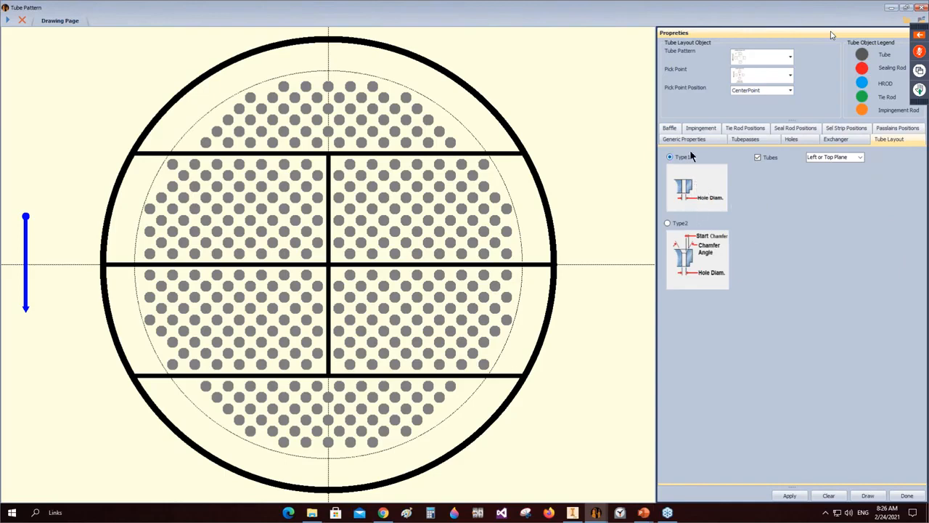
left_click(667, 223)
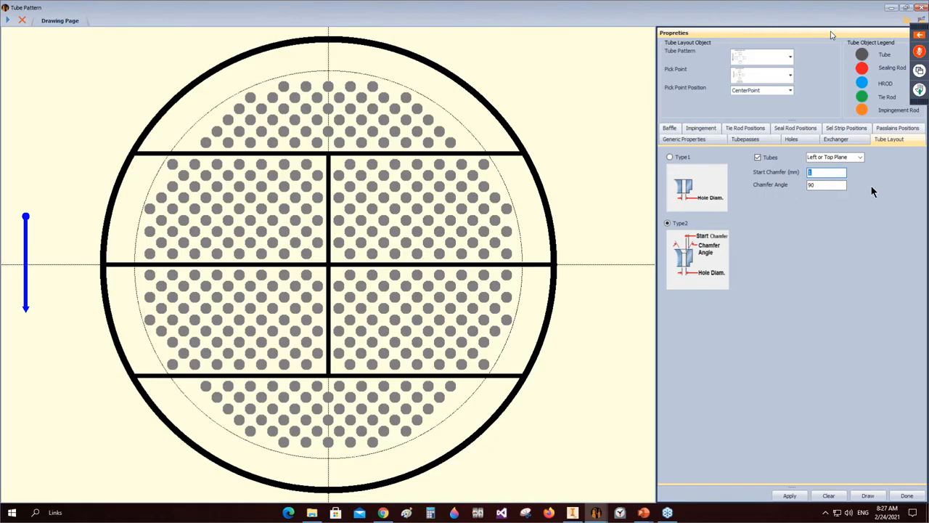
Step: Review the tie rod hole depth and drill point angle, and set the tie rod thread size to 10
left_click(742, 128)
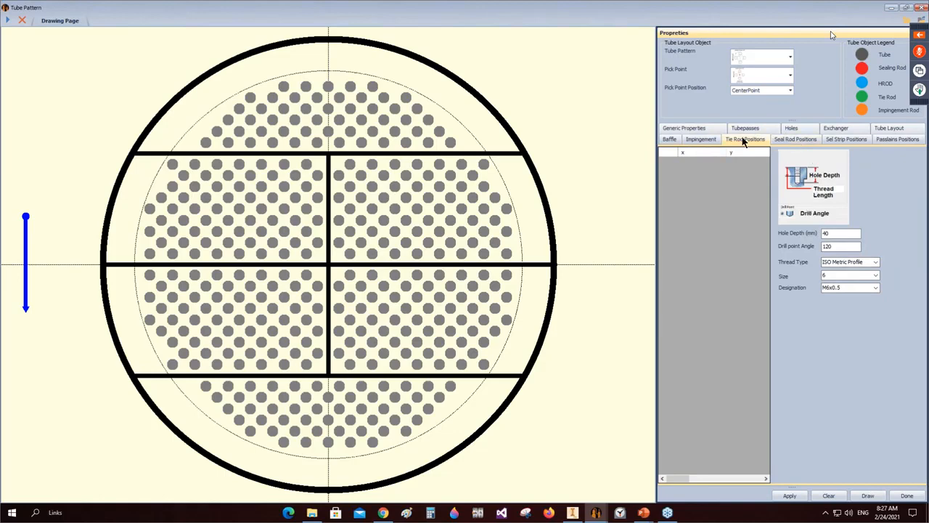
double_click(839, 232)
double_click(841, 246)
left_click(875, 277)
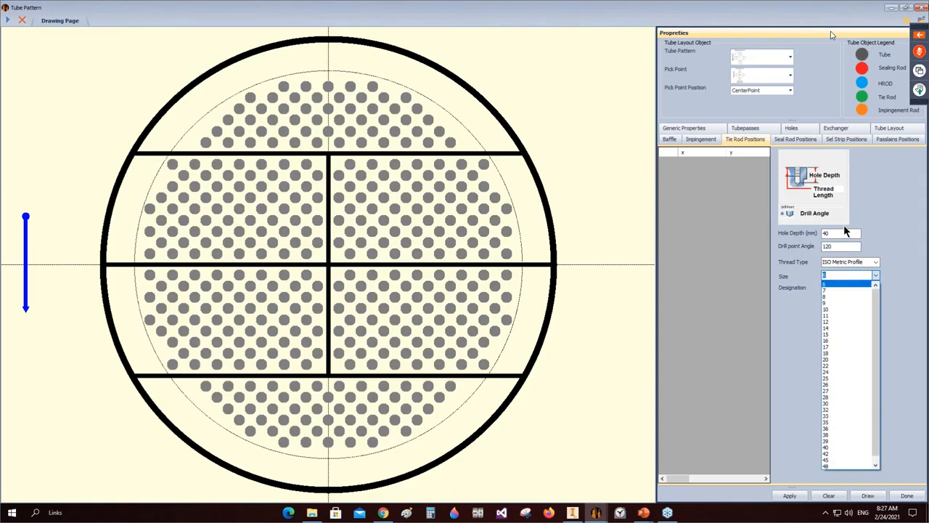
left_click(829, 310)
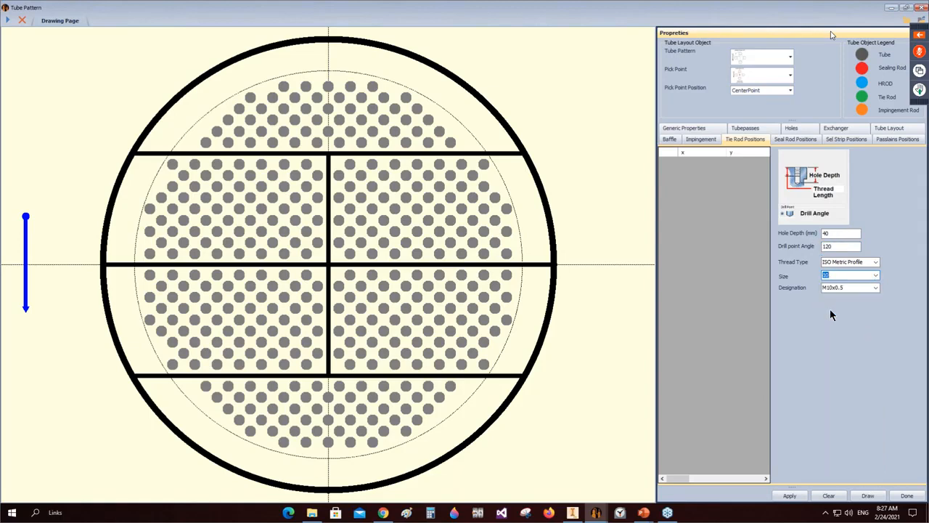
Step: Set the seal rod thread size to 16 with the ISO Metric Profile and redraw the tube layout
left_click(789, 140)
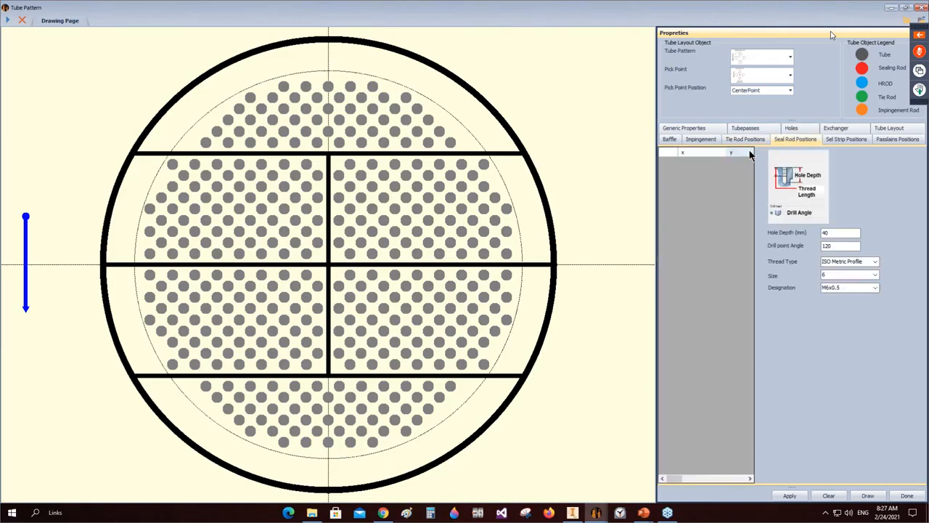
double_click(847, 234)
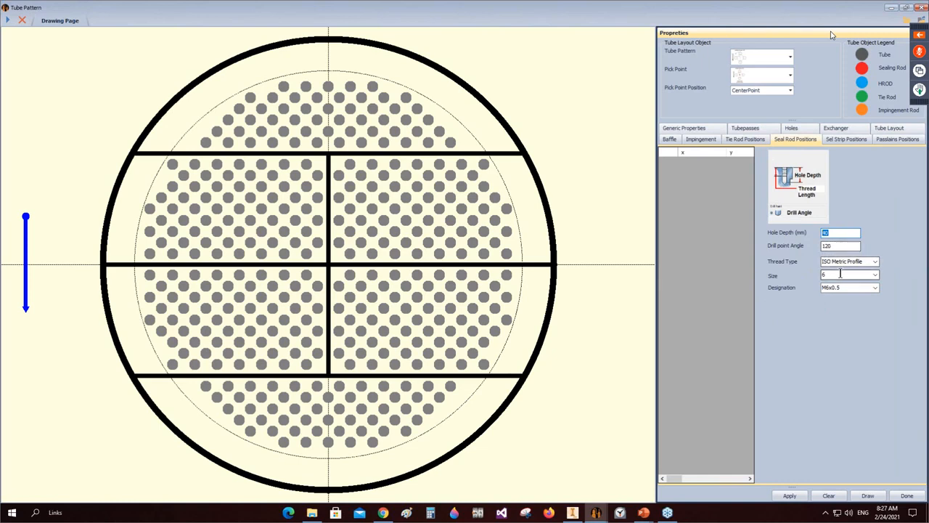
left_click(874, 276)
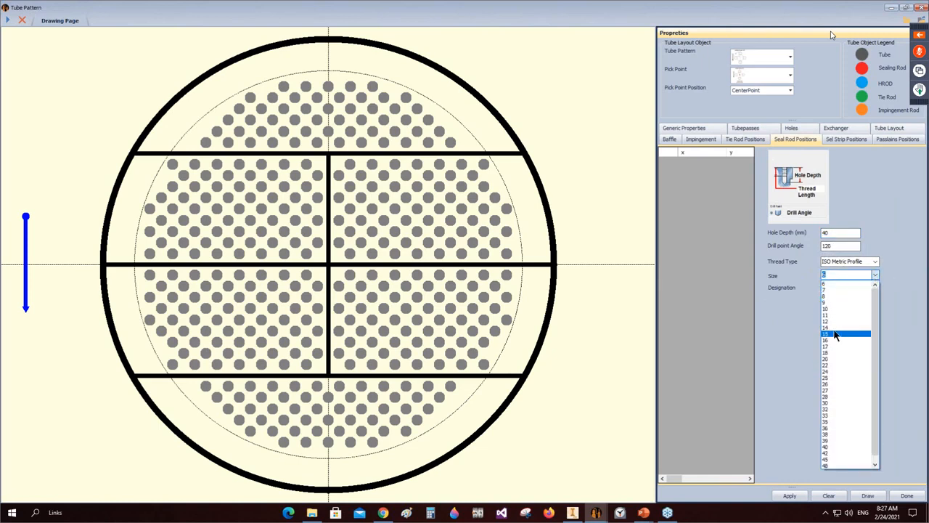
left_click(834, 339)
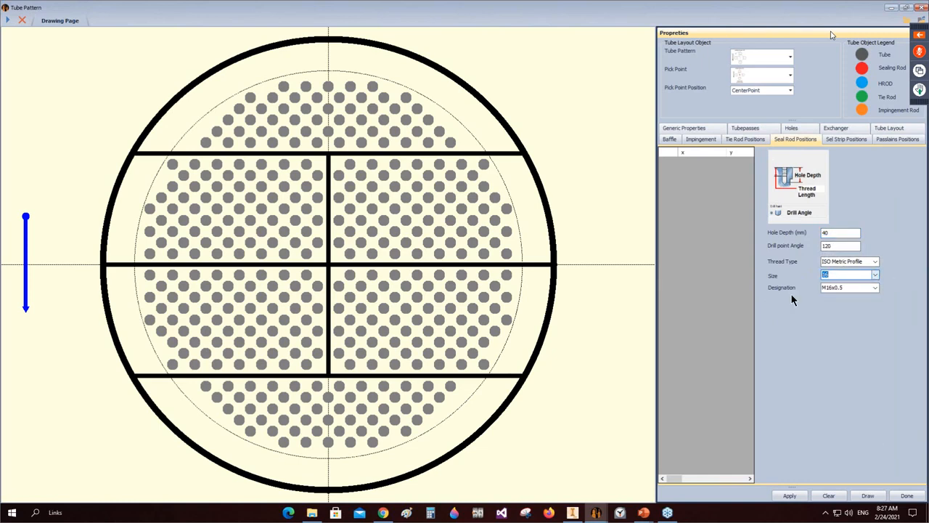
left_click(865, 497)
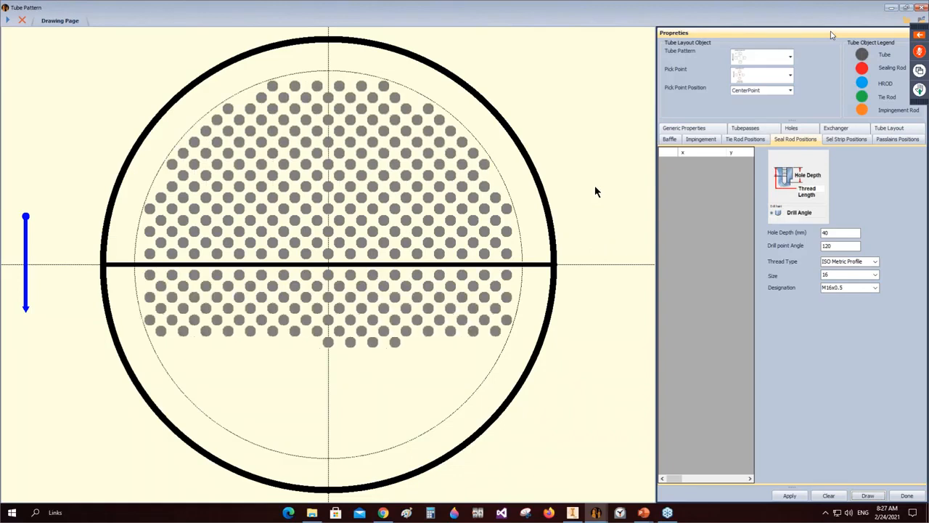
Step: Set the tube pitch to 60 mm in the generic properties and redraw the tube layout
left_click(682, 129)
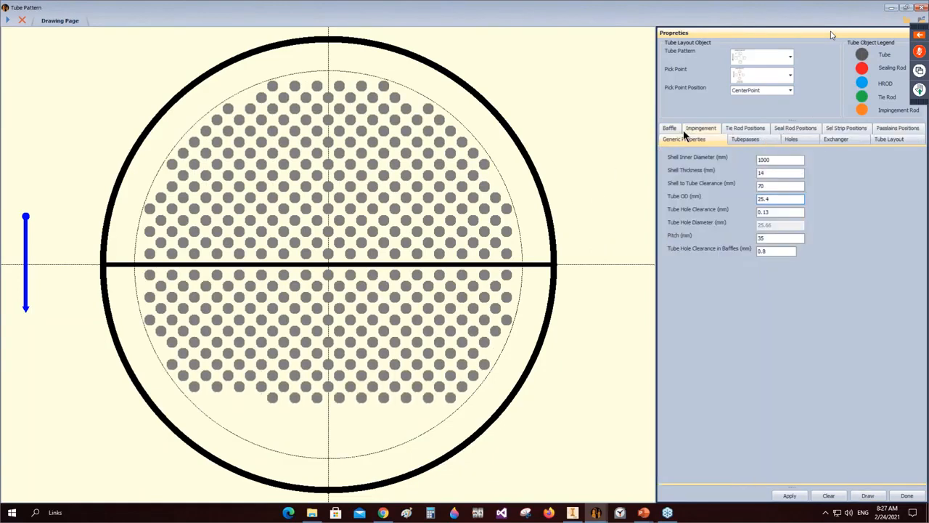
double_click(773, 235)
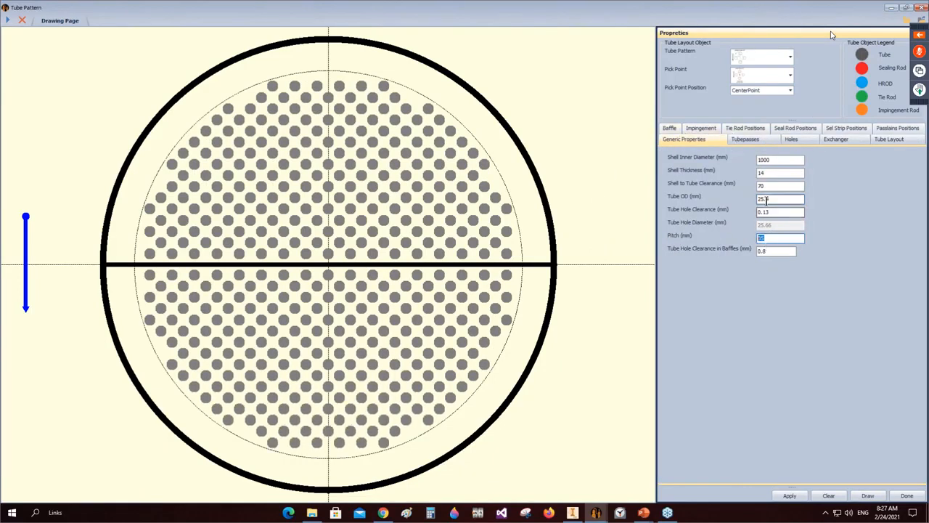
type("60")
left_click(867, 495)
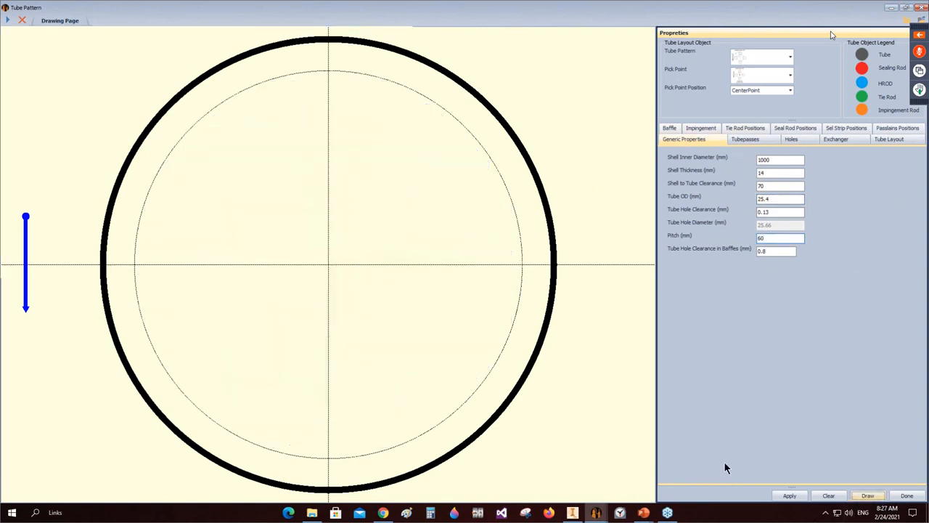
Step: Switch to Inventor and view the shell side of the heat exchanger assembly
left_click(572, 512)
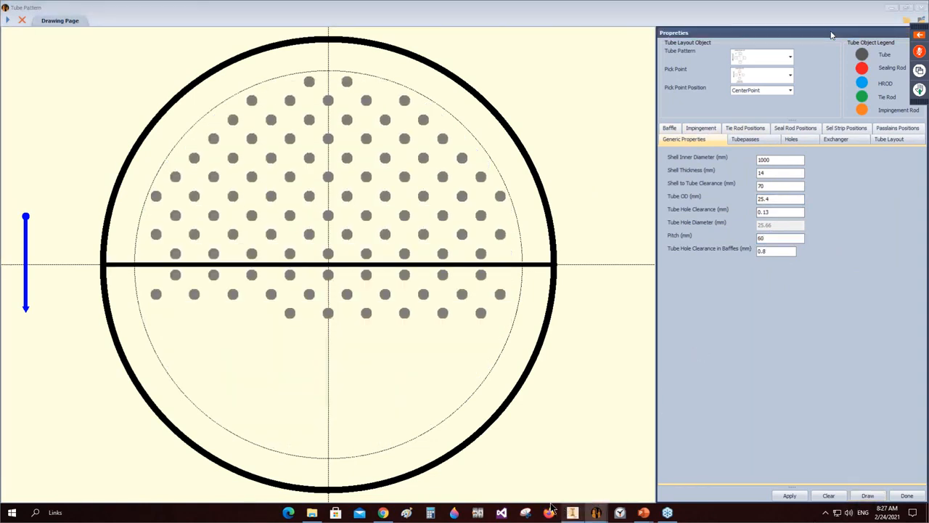
middle_click_drag(429, 314, 503, 333)
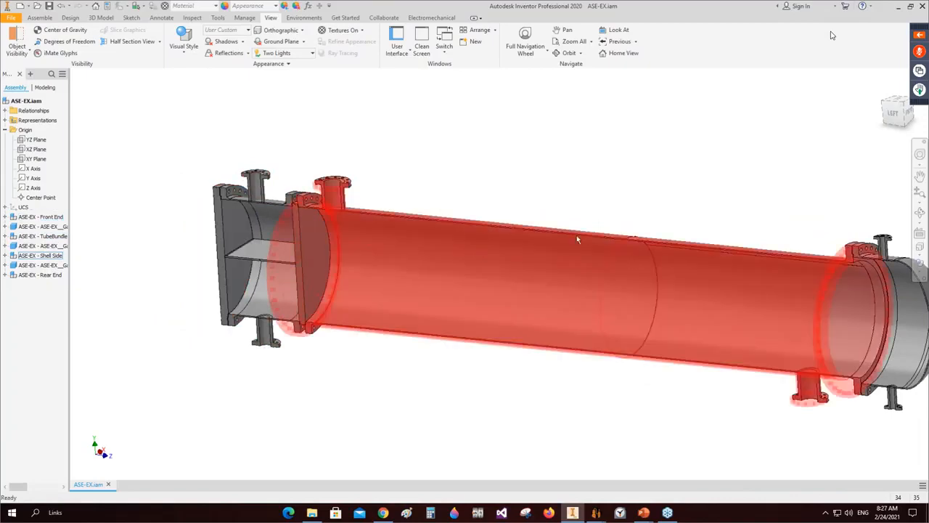
Step: Examine the sectioned heat exchanger assembly from the side, looking along the shell and both end sections
middle_click_drag(600, 222, 587, 196)
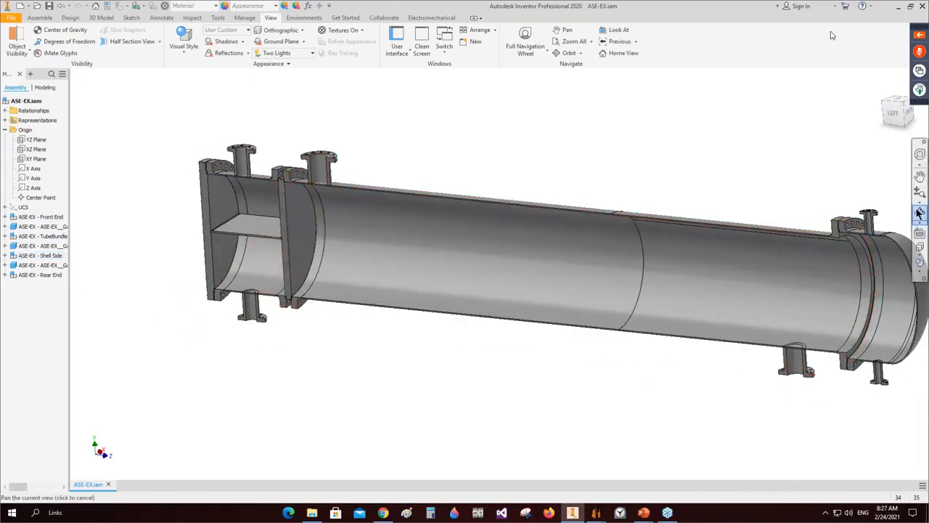
left_click(920, 212)
scroll(456, 269, "down", 2)
left_click_drag(456, 269, 485, 243)
right_click(484, 236)
left_click(533, 229)
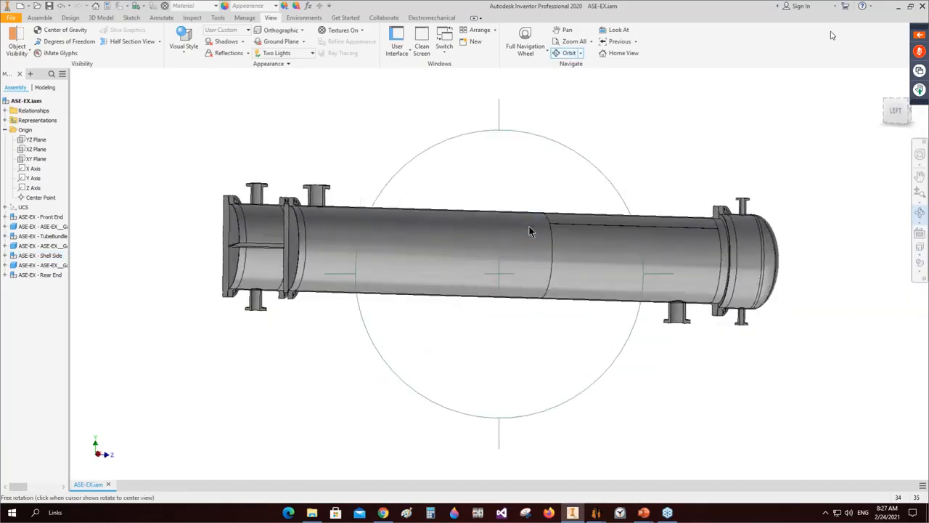
scroll(321, 172, "up", 3)
scroll(321, 171, "down", 4)
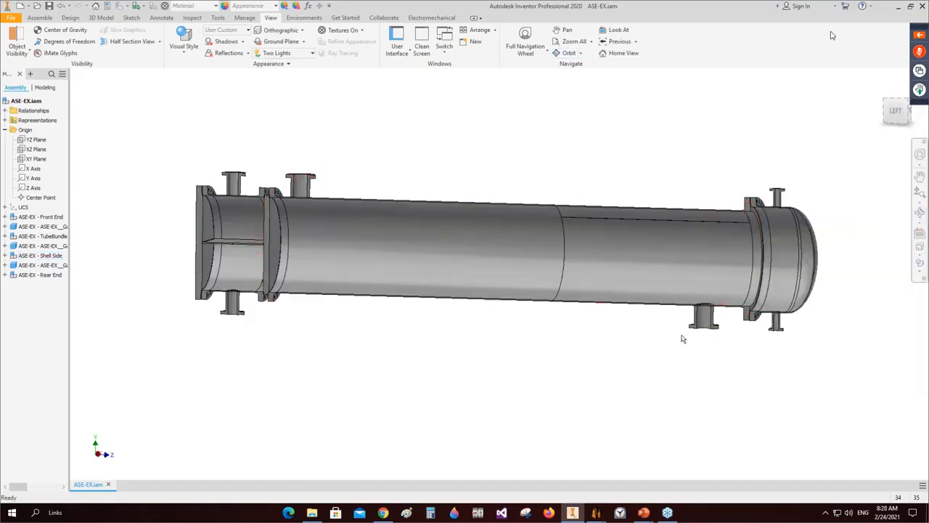
Step: In Static Equipment Generator's Tube Pattern window, set the perpendicular passlane width to 40 mm and redraw the tube layout
mouse_move(596, 514)
left_click(643, 469)
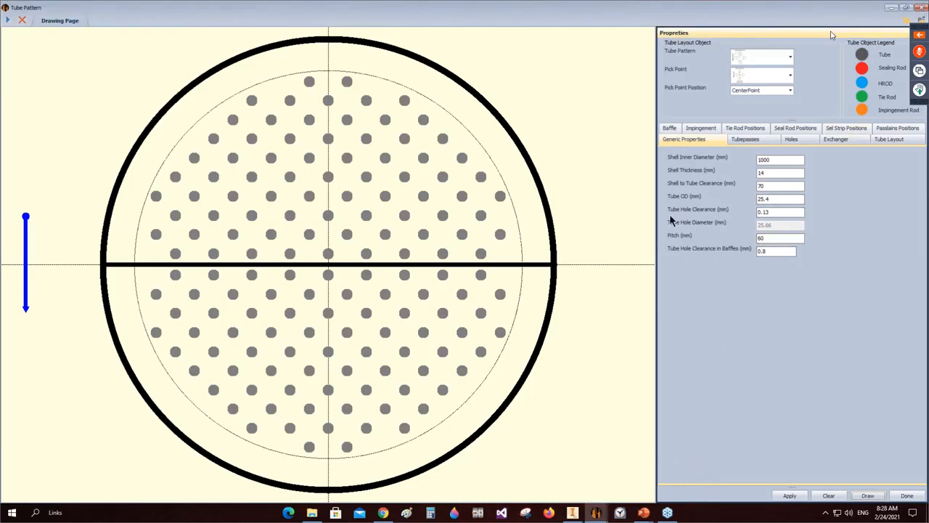
left_click(743, 140)
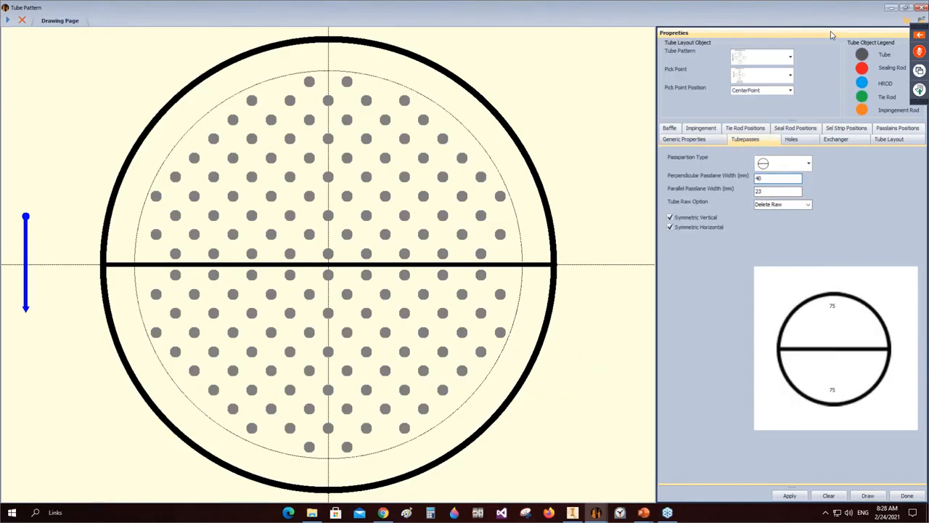
left_click(867, 495)
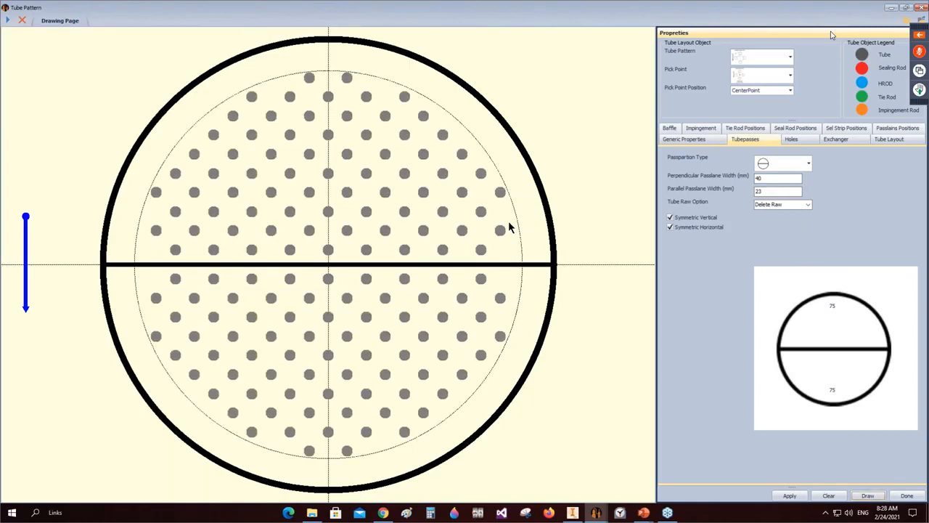
Step: Convert two outer tubes in the upper half to tie rods and the upper centreline tube to a sealing rod, then close the tube pattern
right_click(501, 196)
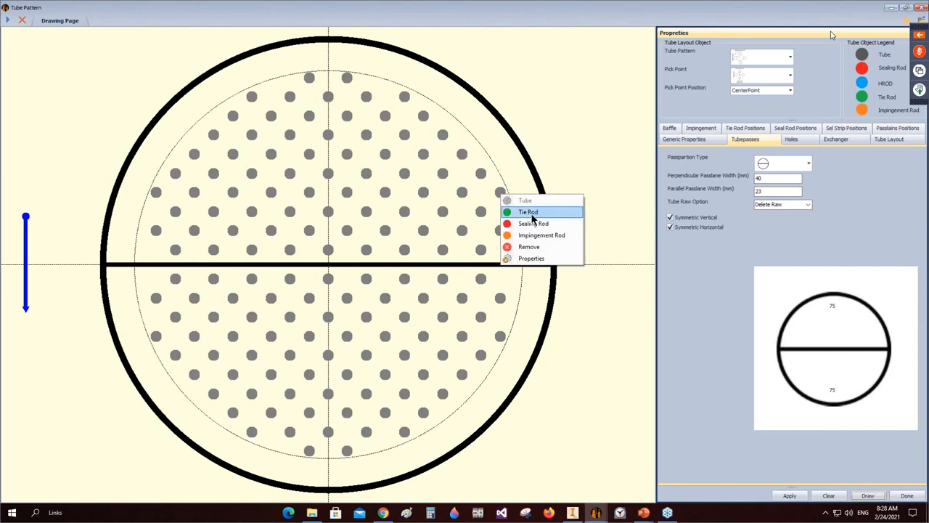
left_click(532, 212)
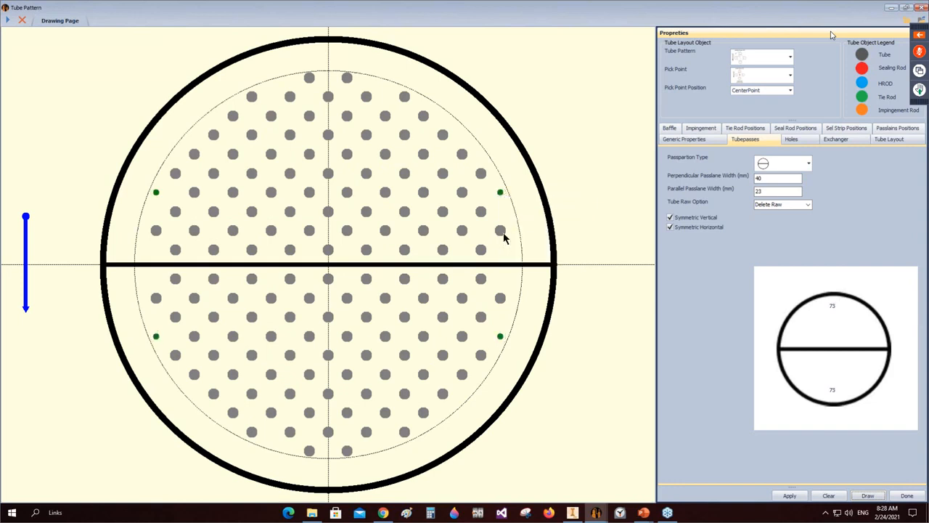
right_click(408, 98)
left_click(438, 115)
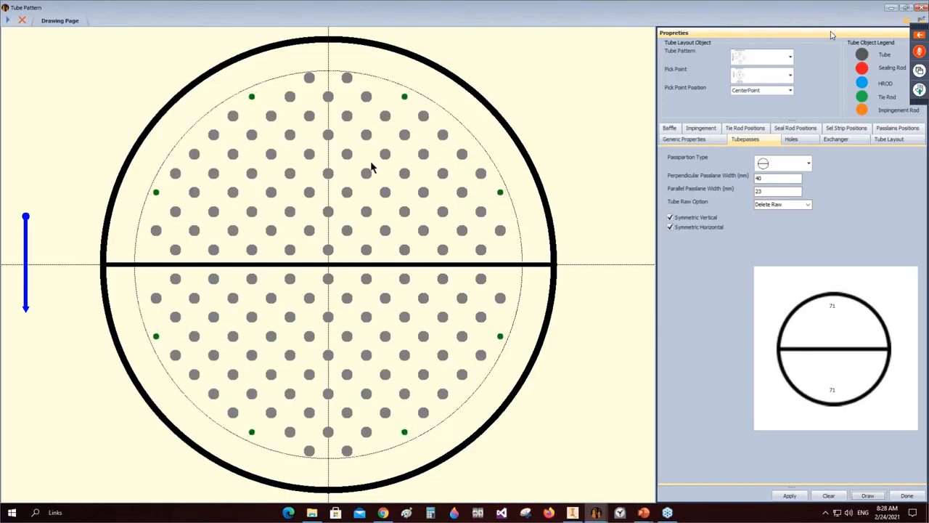
right_click(330, 99)
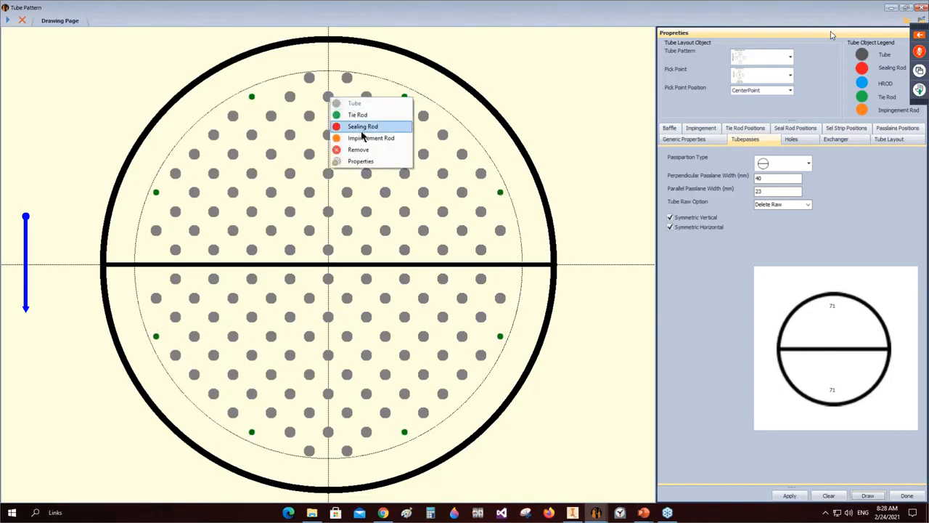
left_click(361, 127)
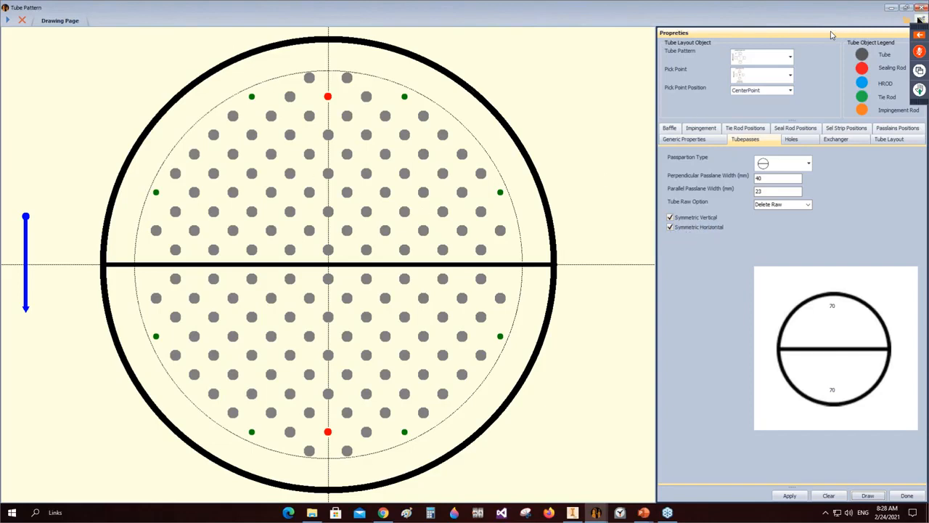
left_click(919, 20)
left_click(488, 286)
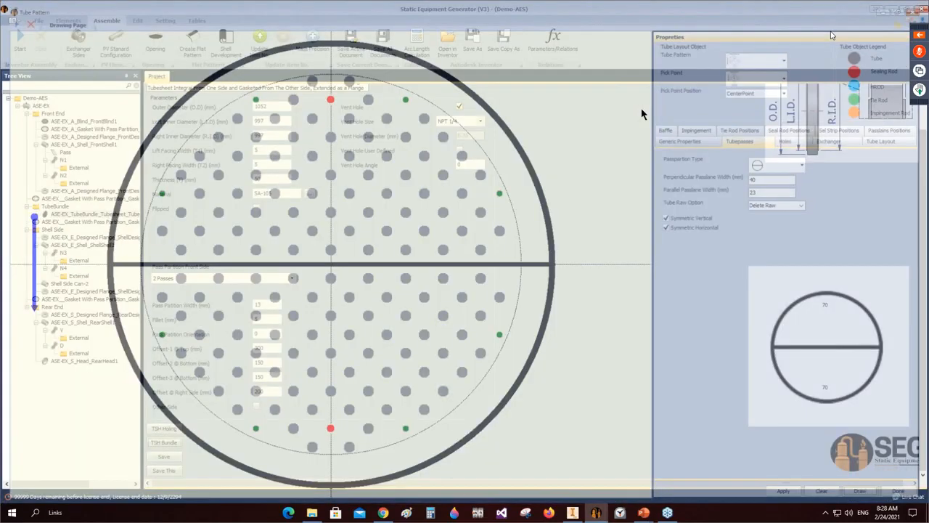
Step: Add a baffle named Baffle-1 to the tube bundle's tubesheet
left_click(61, 215)
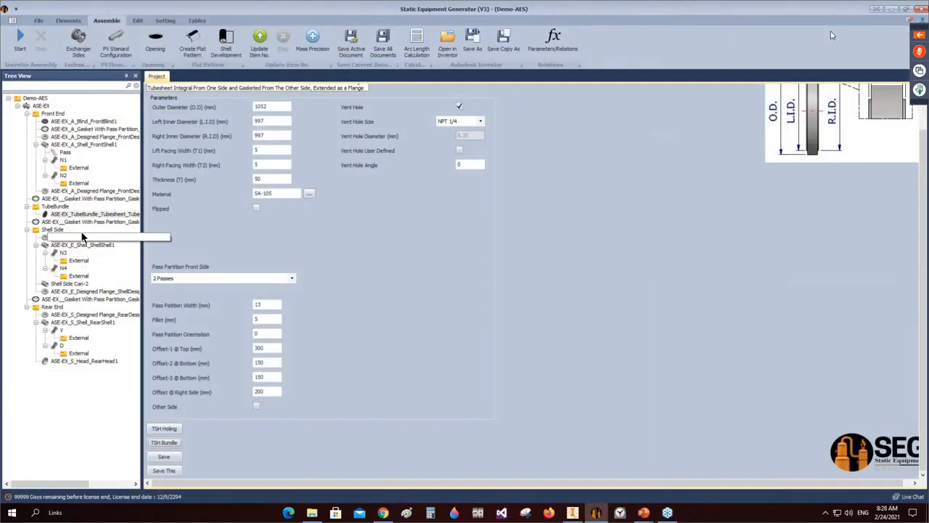
left_click(68, 20)
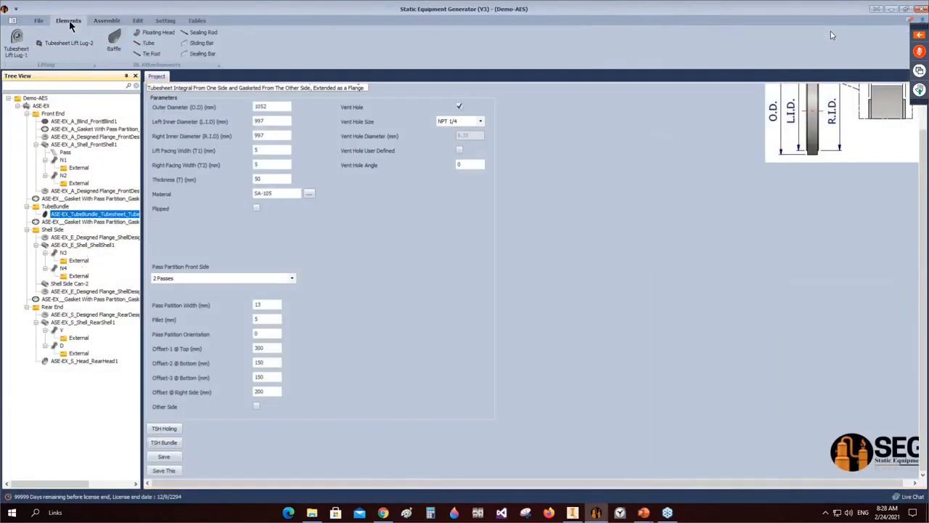
left_click(115, 42)
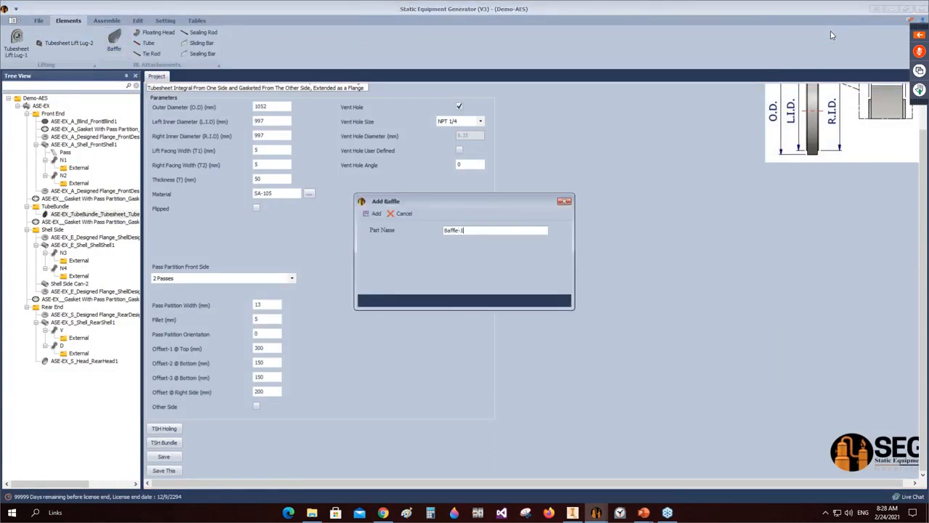
left_click(374, 213)
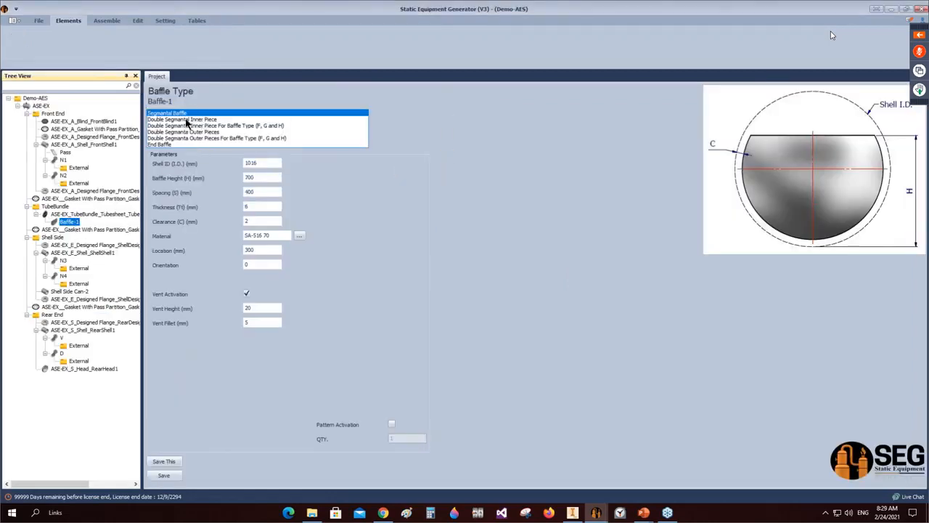
Step: Define Baffle-1 as a segmental baffle with shell ID 1000, height 650, spacing 600, thickness 10 and location 600 mm
left_click(187, 121)
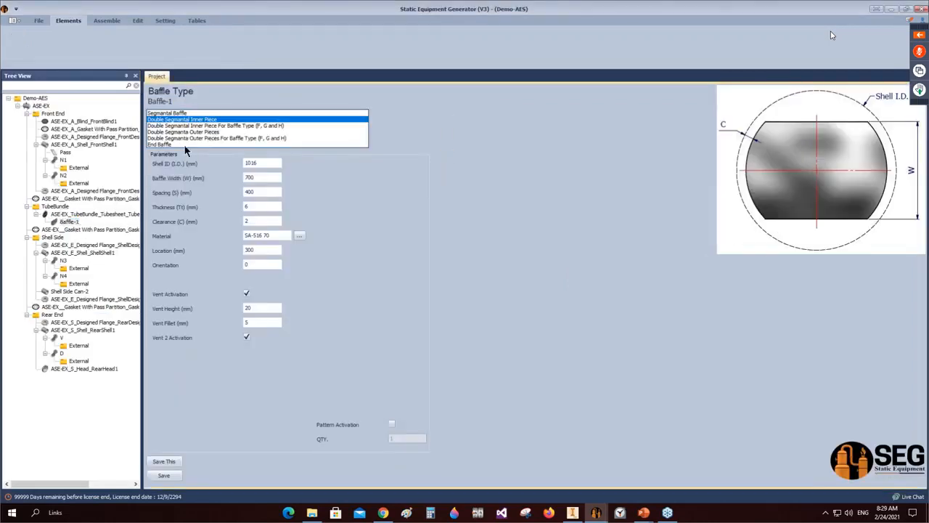
left_click(168, 114)
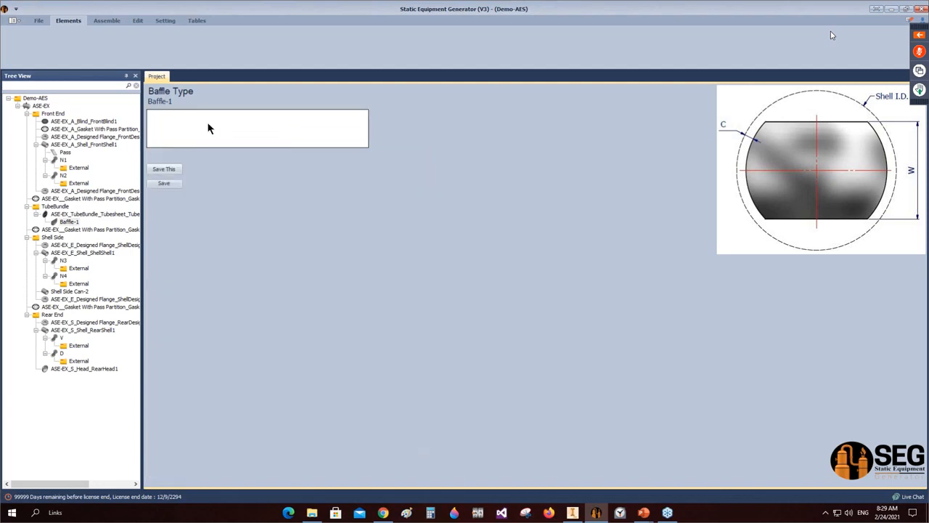
type("1000")
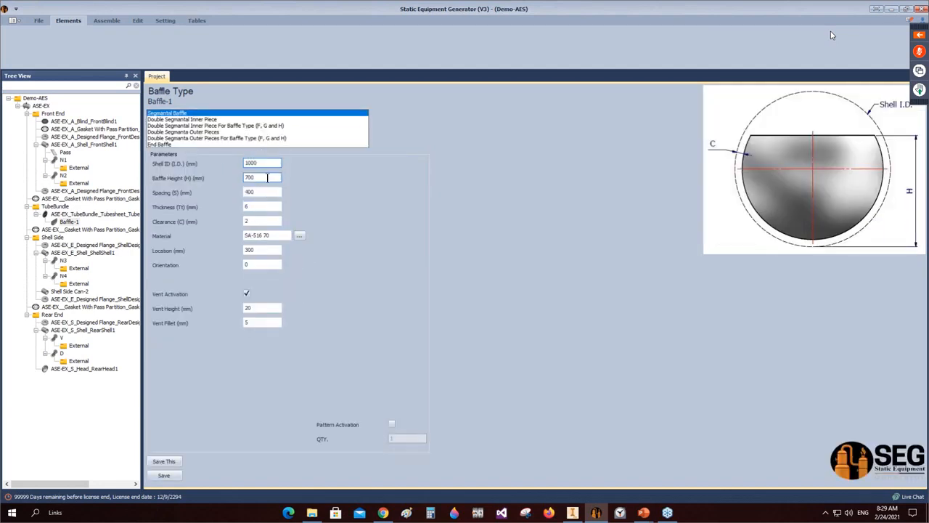
key("Tab")
key("Tab")
type("6")
key("Tab")
type("10")
left_click(254, 249)
type("60")
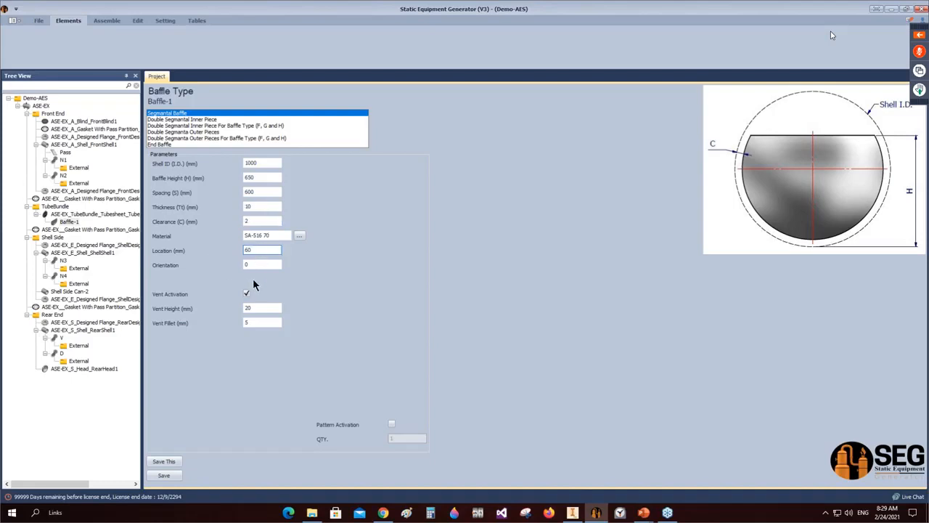
type("0")
Step: Set Baffle-1's vent height to 10 mm, activate its pattern with quantity 7, and save the baffle
left_click(254, 308)
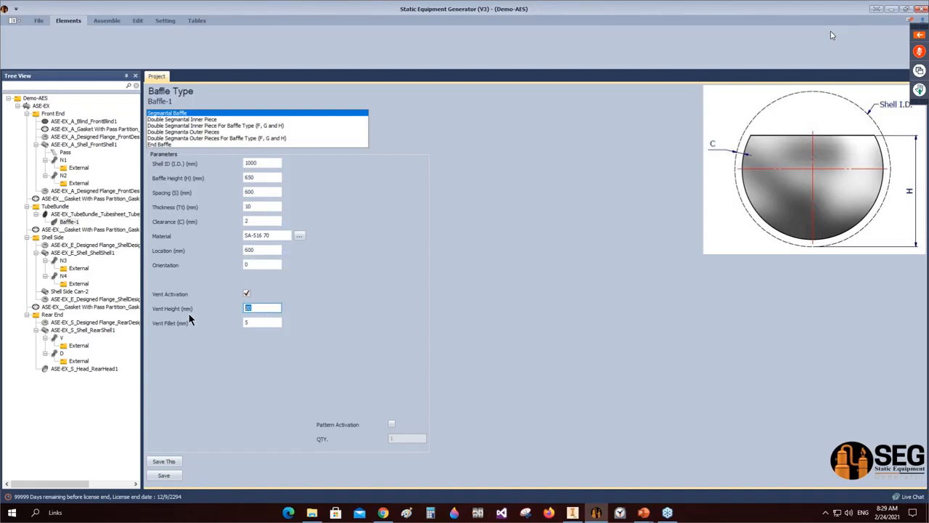
left_click(392, 424)
type("7")
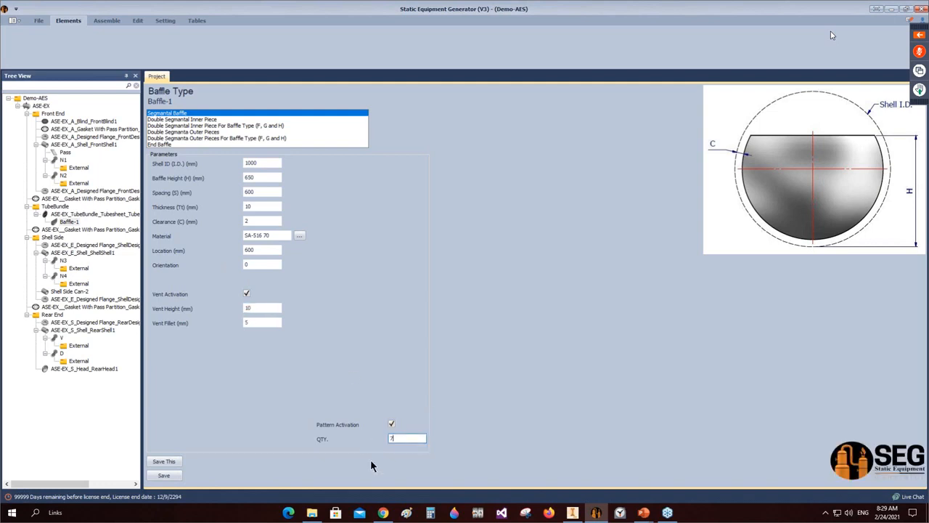
left_click(170, 475)
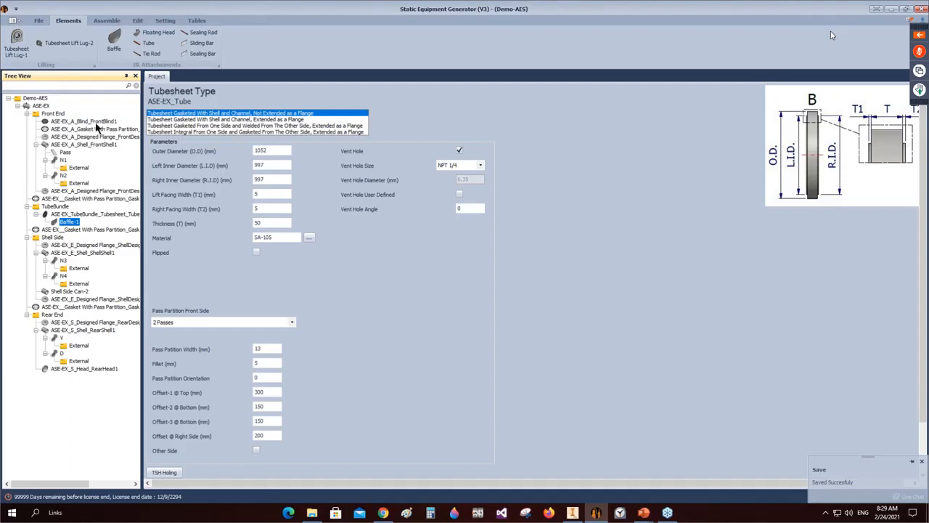
Step: Add a second baffle named Baffle-2 to the tubesheet, copying the part definition of Baffle-1
left_click(117, 50)
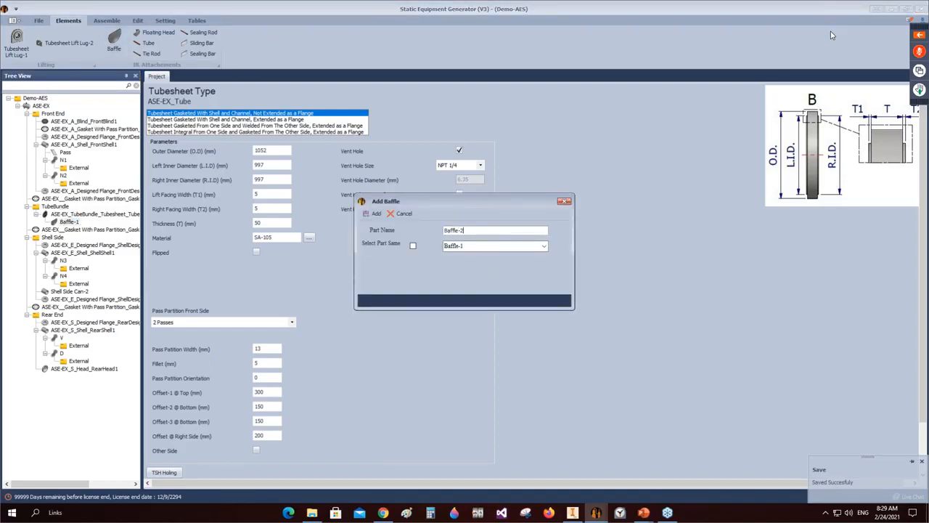
left_click(412, 246)
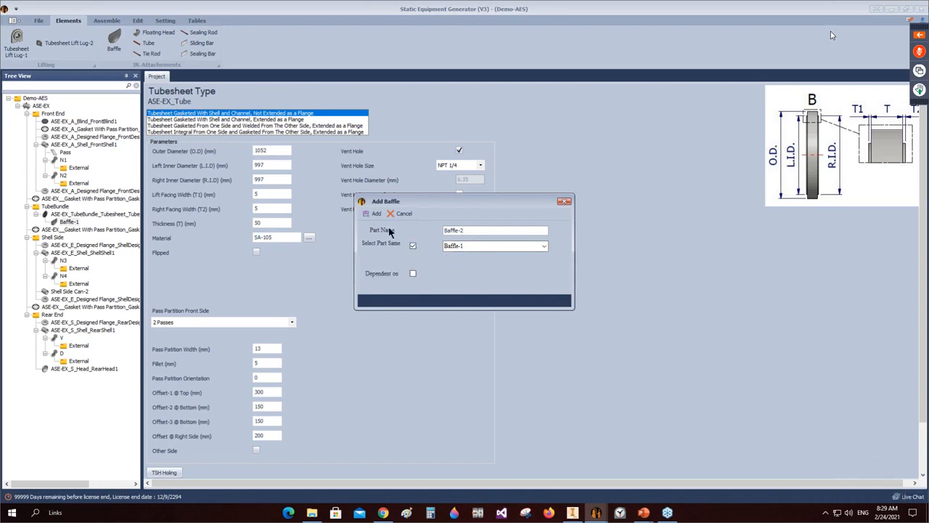
left_click(374, 214)
Step: Set Baffle-2's location to 900 mm and orientation to 180, and save it
left_click(63, 229)
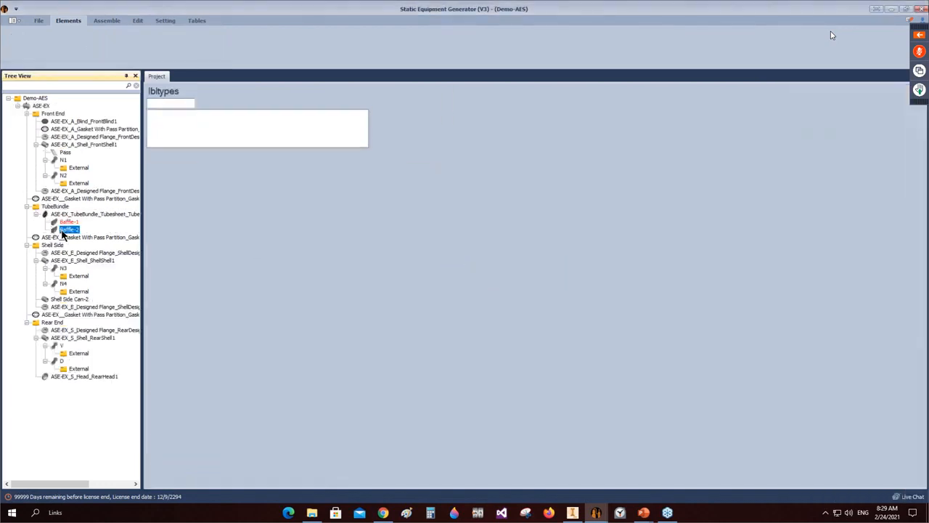
left_click(260, 250)
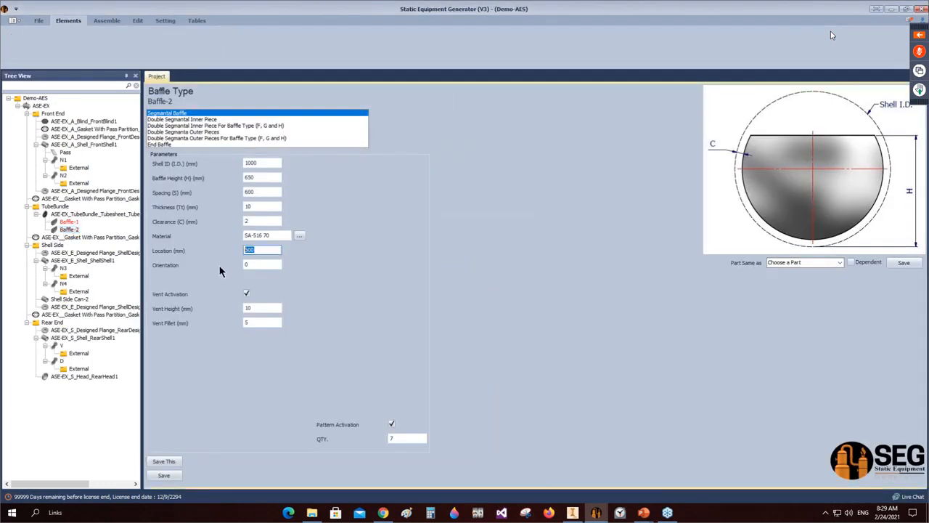
type("9")
key("Tab")
type("180")
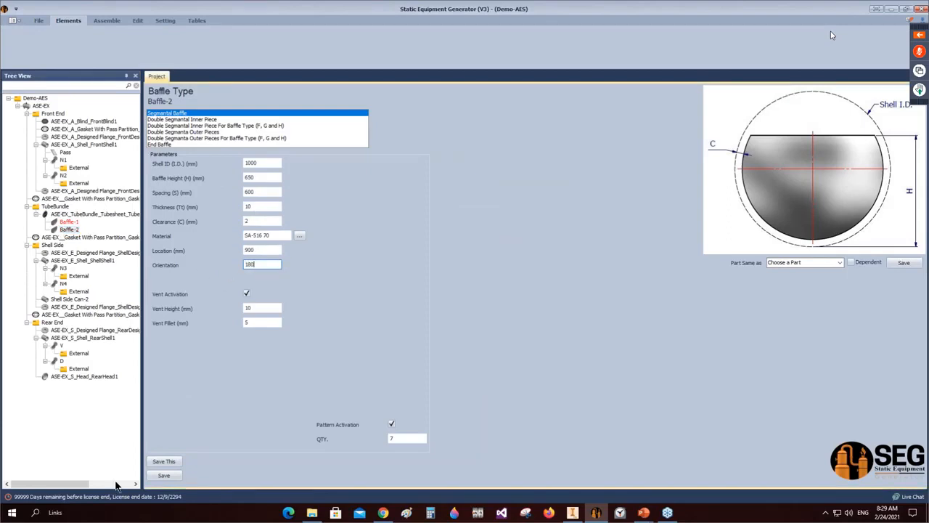
left_click(163, 475)
Step: Add another baffle to the tubesheet and name it End Baffle
left_click(85, 214)
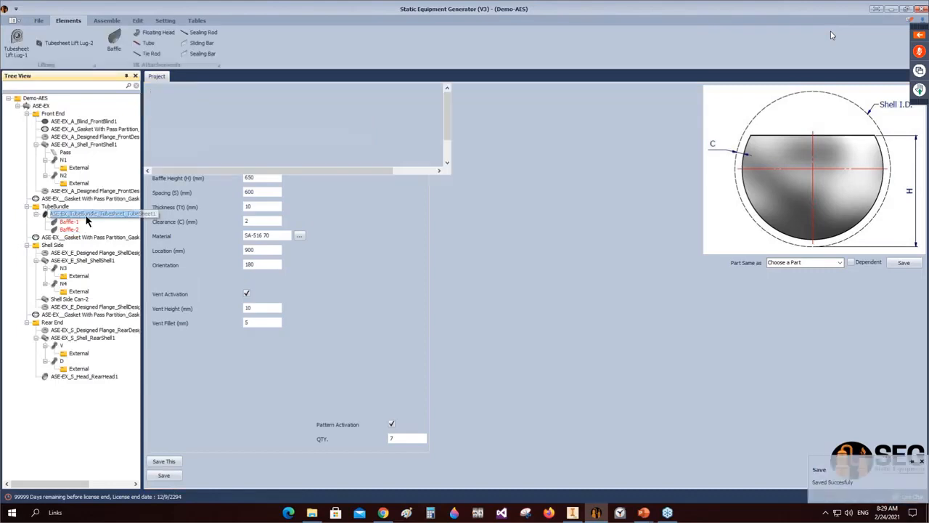
left_click(120, 43)
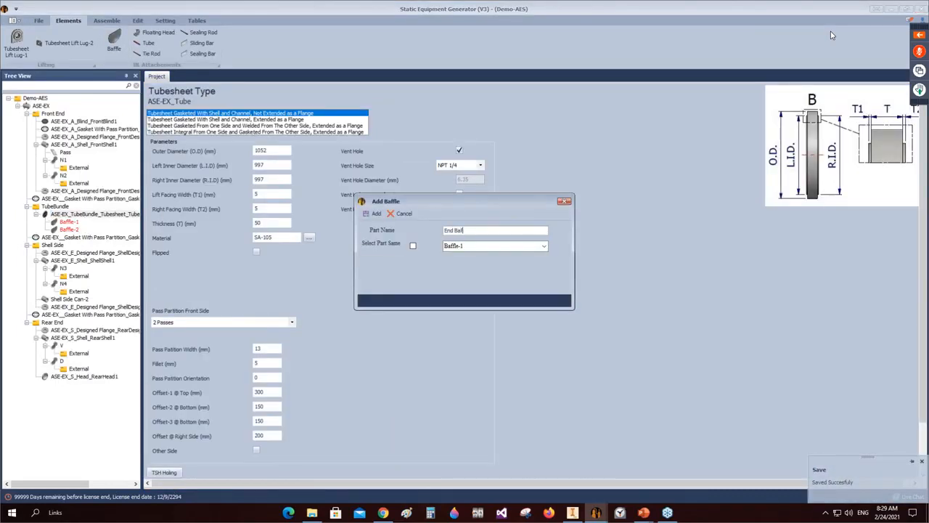
left_click(370, 213)
Step: Choose the End Baffle type for the new part, with shell ID 1000, vertical and horizontal cuts 350, and thickness 10 mm
left_click(66, 238)
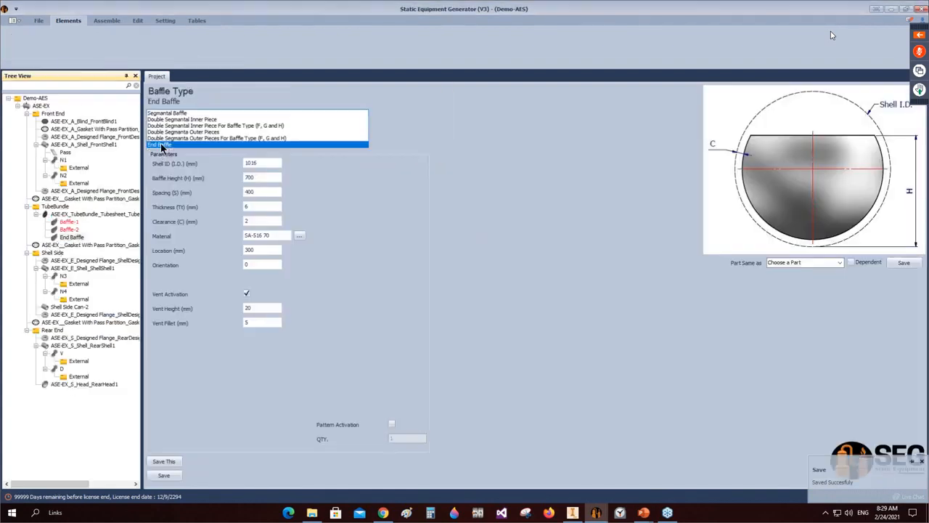
type("1")
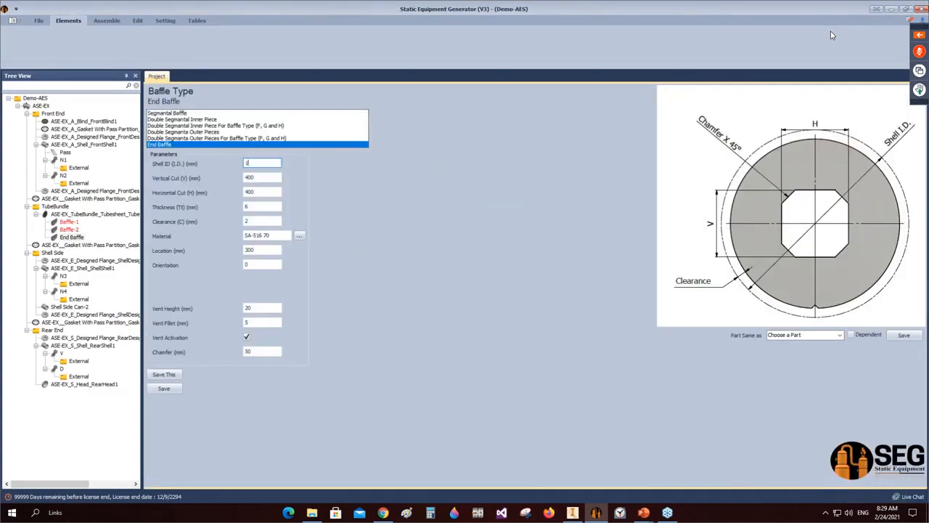
key("Tab")
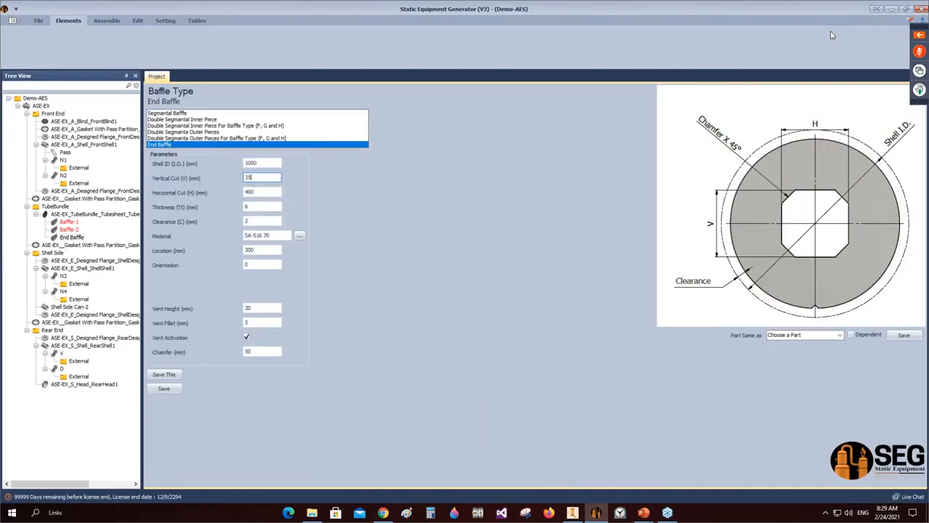
left_click(258, 193)
key("Tab")
left_click_drag(264, 209, 228, 209)
type("10")
Step: Set the end baffle's location to 5000 mm and vent height to 10 mm, and save it
left_click_drag(267, 251, 238, 265)
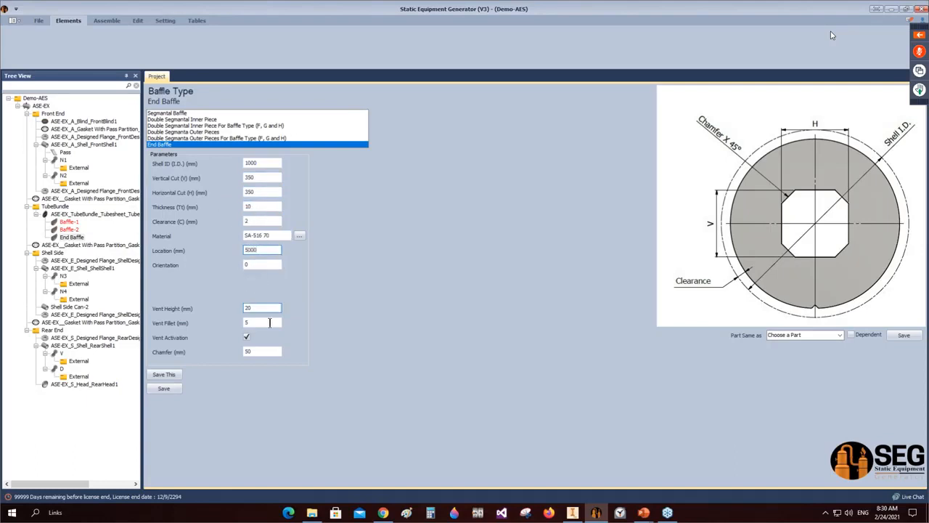
left_click_drag(264, 308, 222, 314)
type("10")
left_click(164, 387)
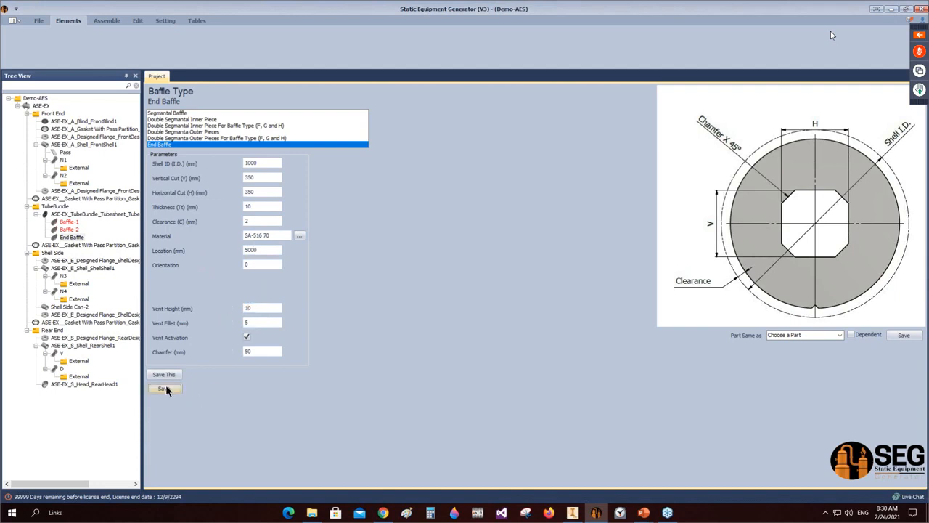
Step: Set the orientation of shell-side nozzle N3 to 180 and save it
left_click(106, 21)
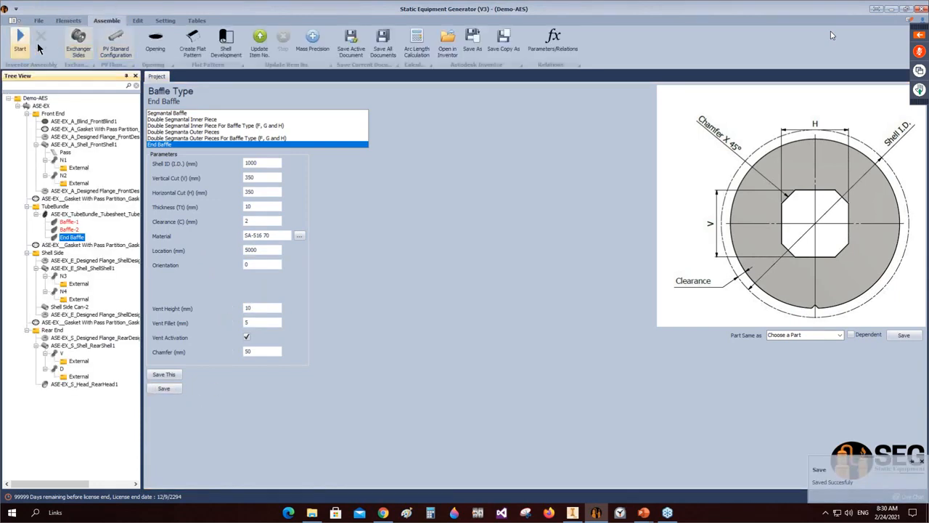
left_click(63, 277)
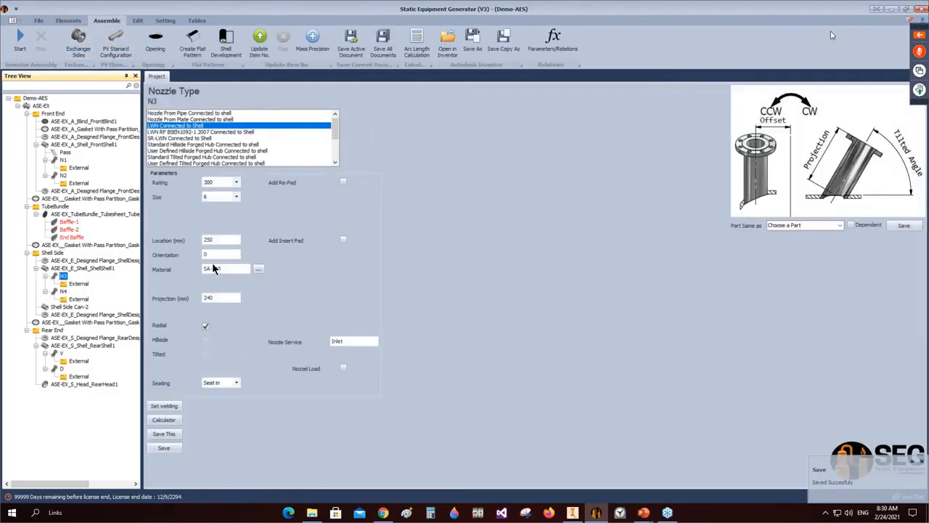
left_click(211, 254)
type("180")
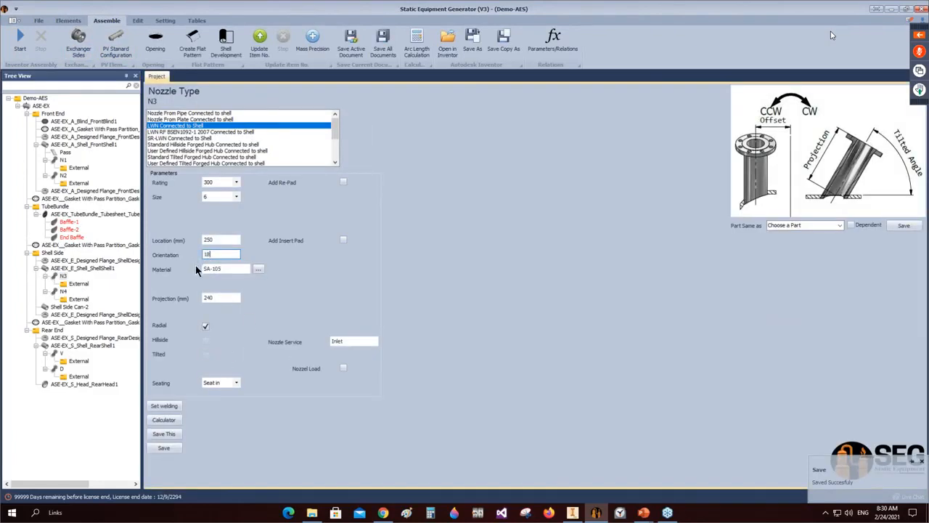
left_click(164, 447)
Step: Set the orientation of shell-side nozzle N4 to 0, save it, and start generating the assembly in Inventor
left_click(62, 291)
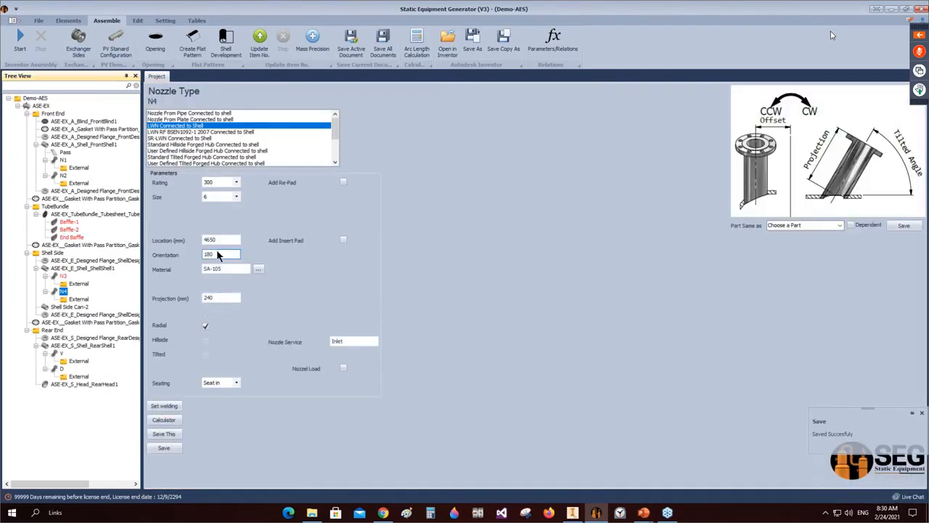
left_click(216, 252)
left_click(164, 448)
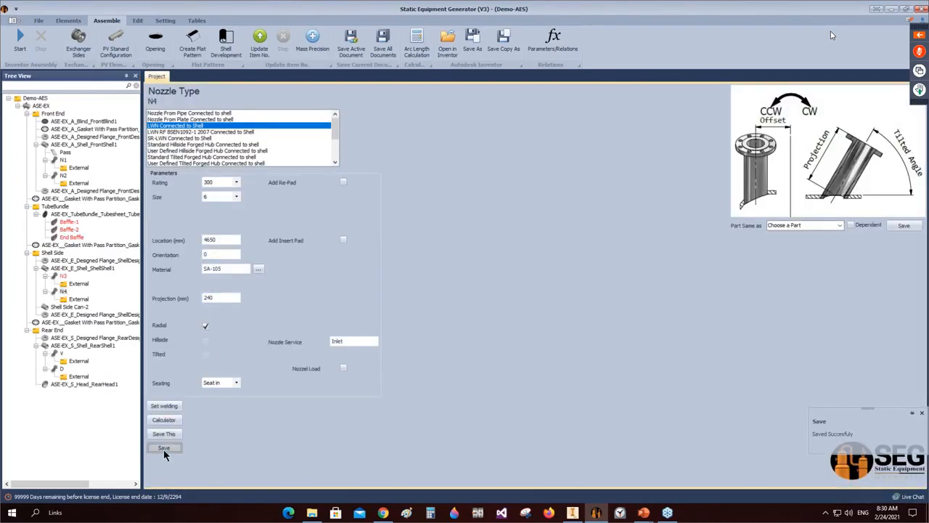
left_click(22, 43)
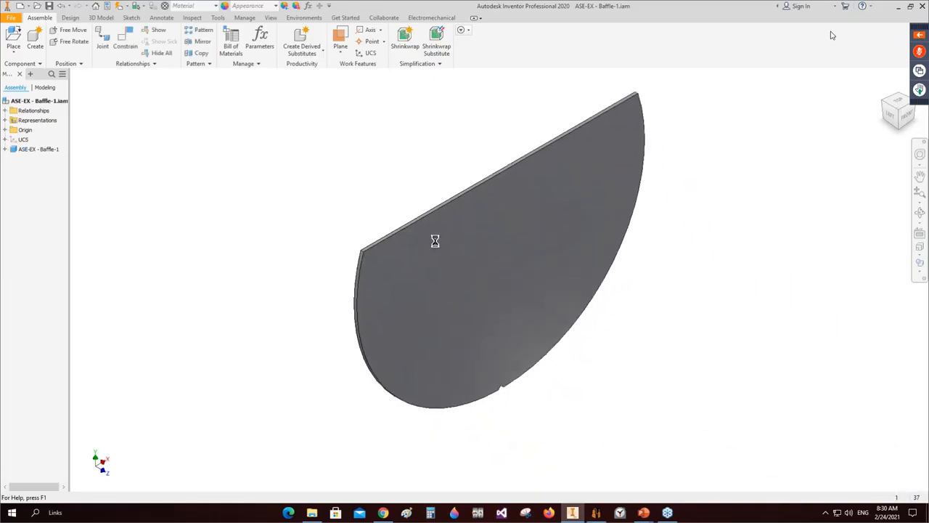
Step: Switch to the SEG software (Heat Exchanger) Webinar presentation in PowerPoint and start the slide show at the Support Saddles Types slide
mouse_move(658, 513)
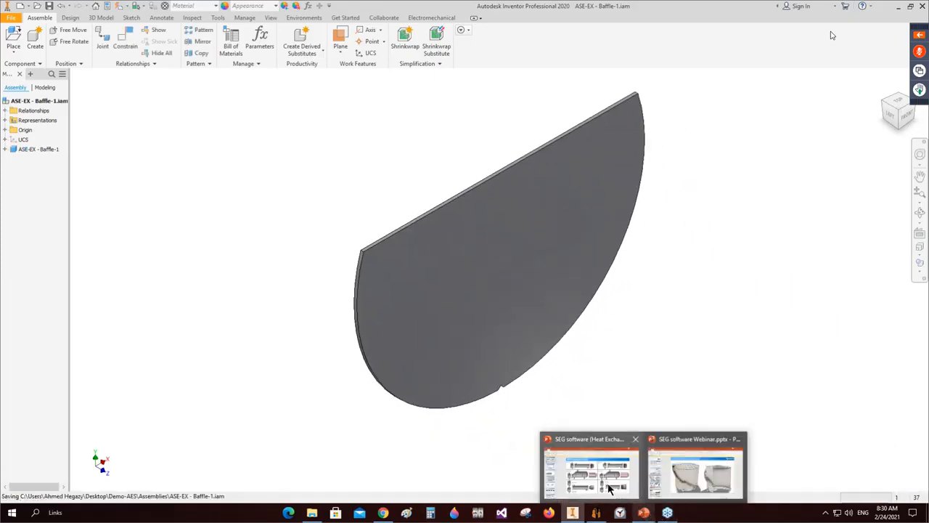
left_click(610, 488)
left_click(87, 414)
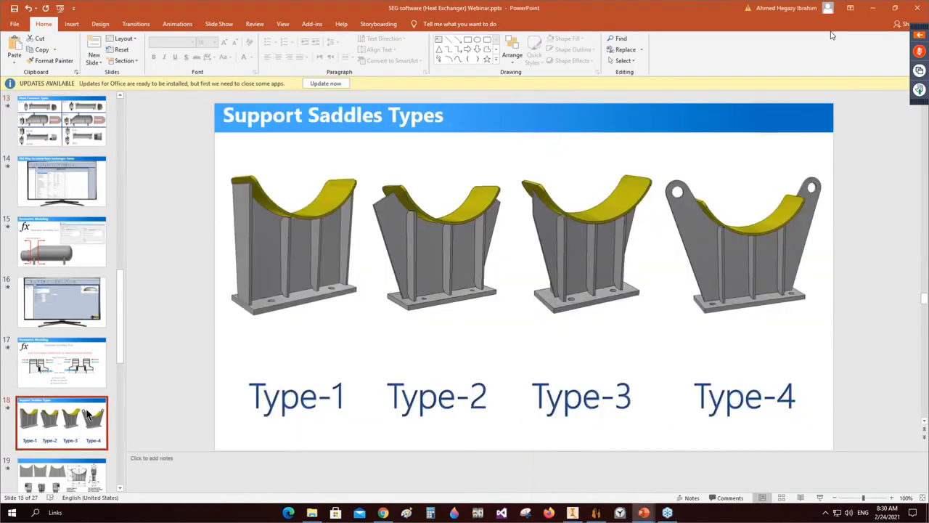
key("shift+F5")
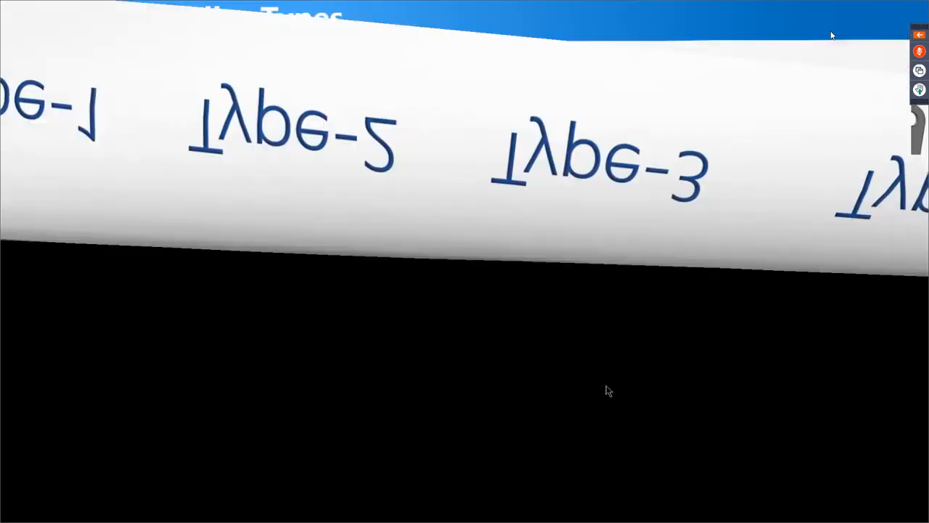
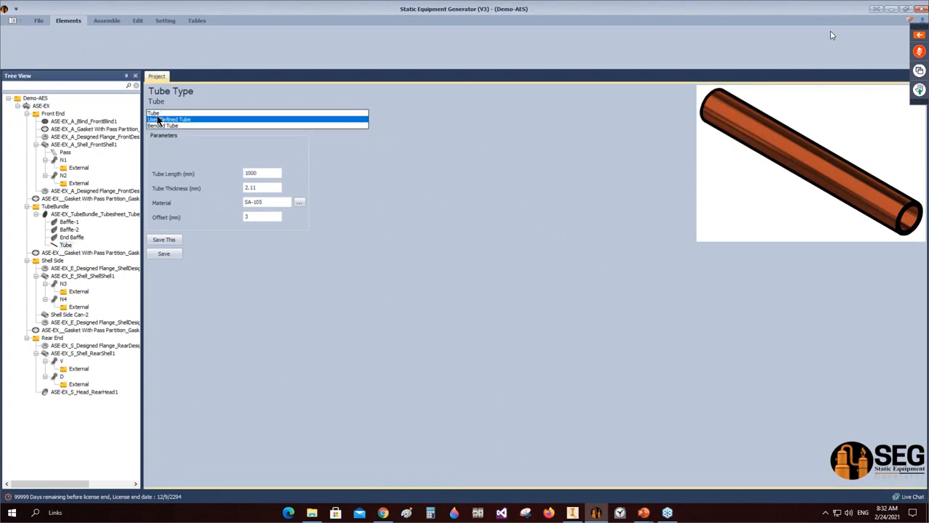
left_click(154, 113)
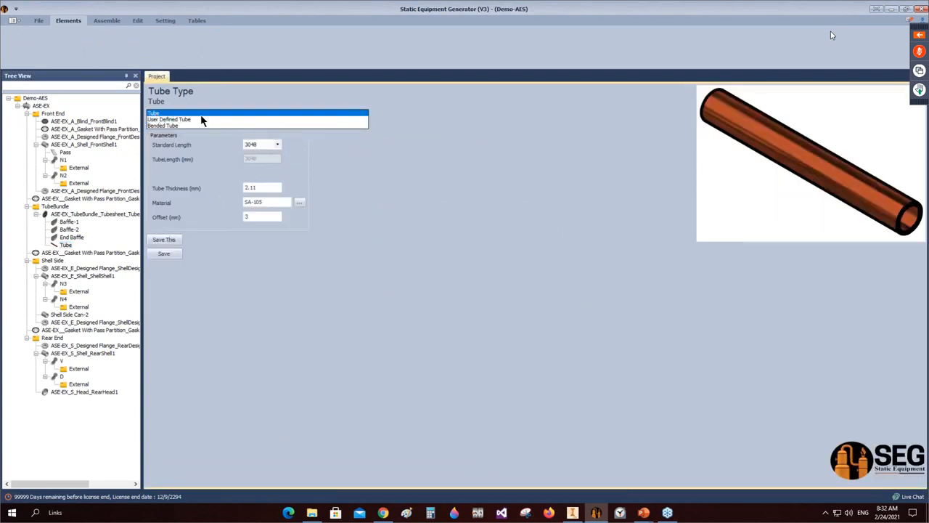
left_click(193, 121)
left_click(168, 125)
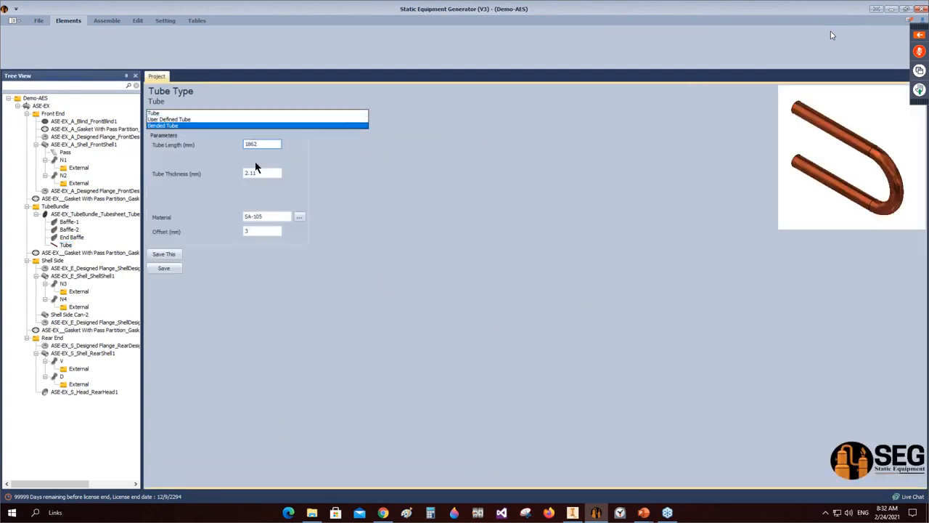
Step: Choose the Tube type with a standard length of 5486 mm for the tube part and save it
left_click(160, 114)
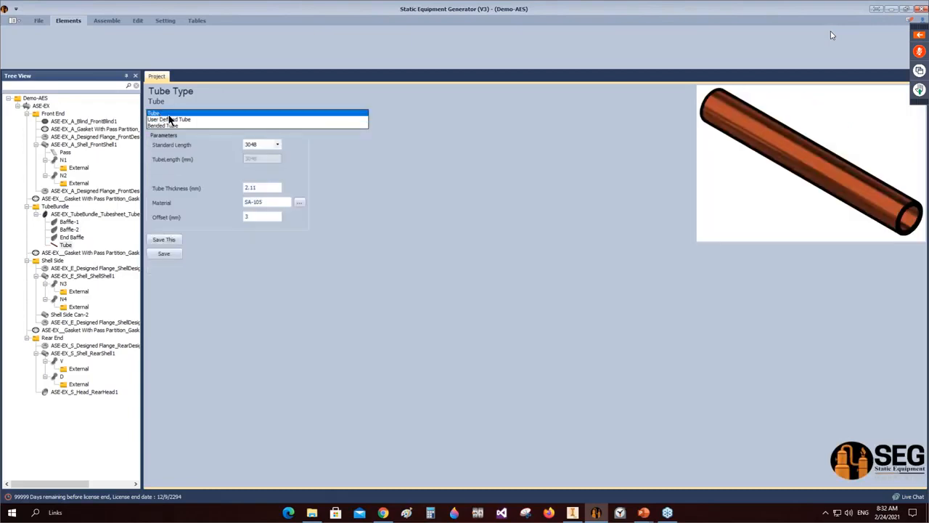
left_click(261, 145)
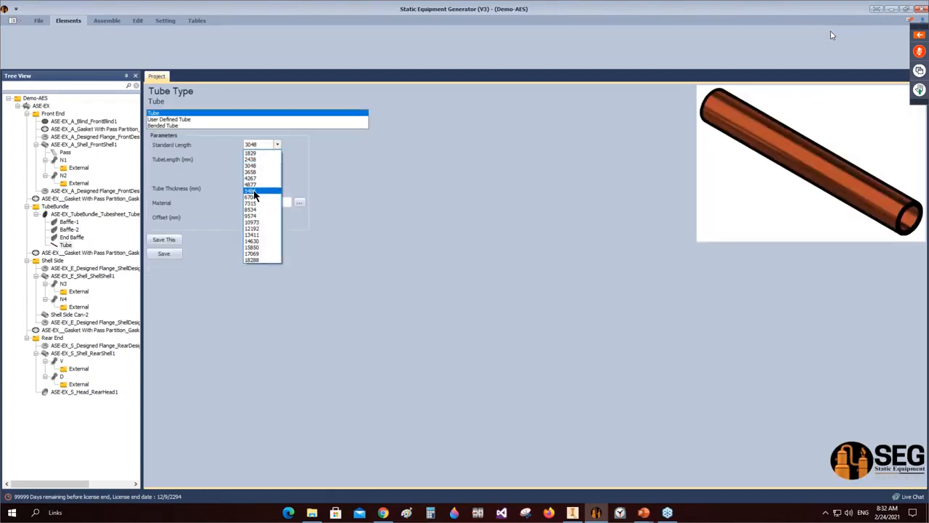
left_click(253, 190)
left_click(171, 253)
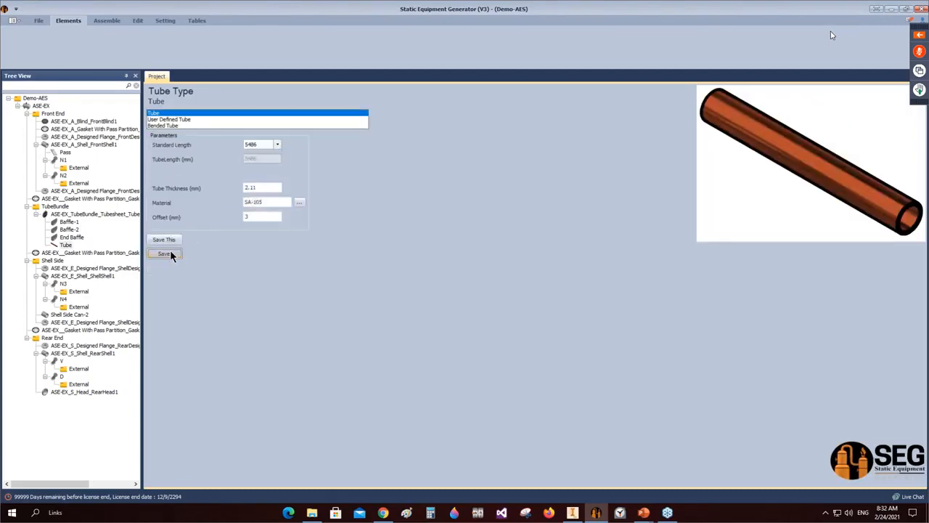
Step: Add a tie rod to the tubesheet, name it Tie rod, and open its parameters
left_click(66, 215)
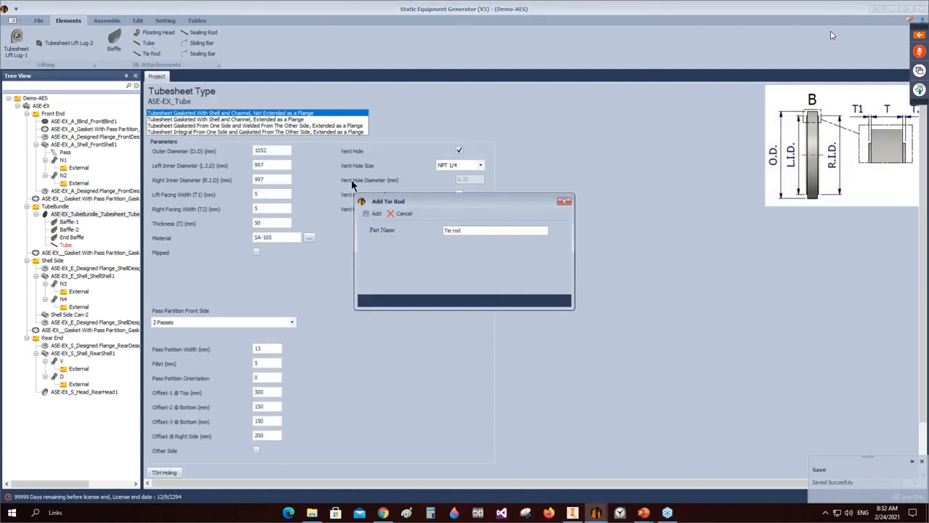
left_click(374, 213)
left_click(67, 251)
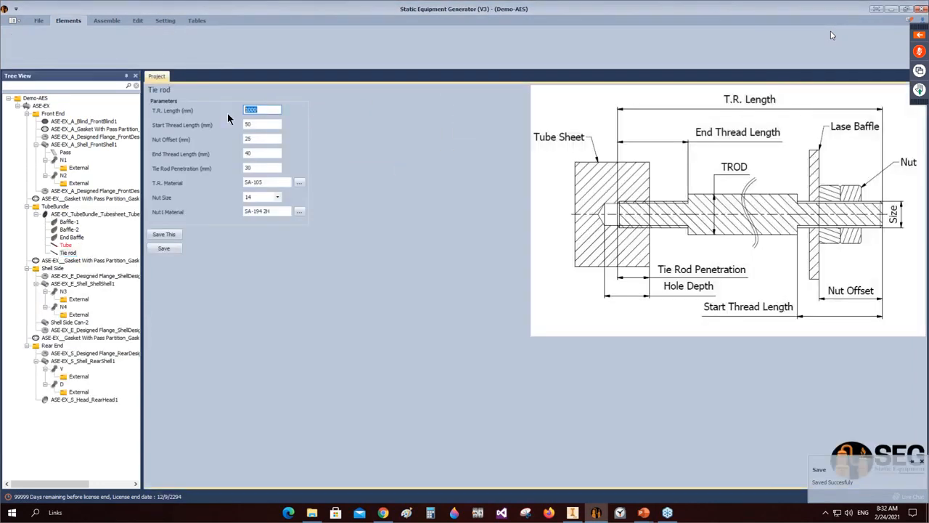
Step: Set the tie rod's length to 5098 mm, start thread length to 50 mm and nut offset to 35 mm, change its nut size, and save it
type("5098")
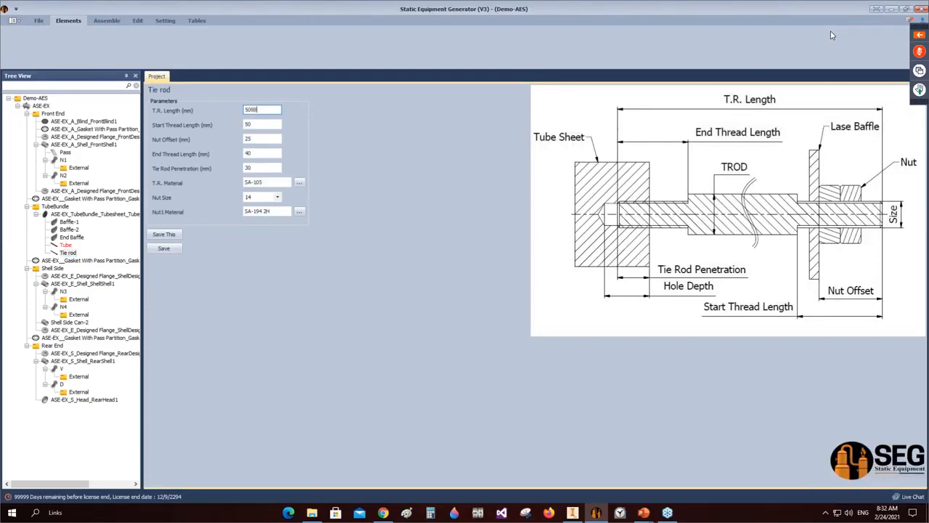
left_click(261, 124)
type("50")
key("Tab")
type("35")
left_click(277, 197)
left_click(244, 203)
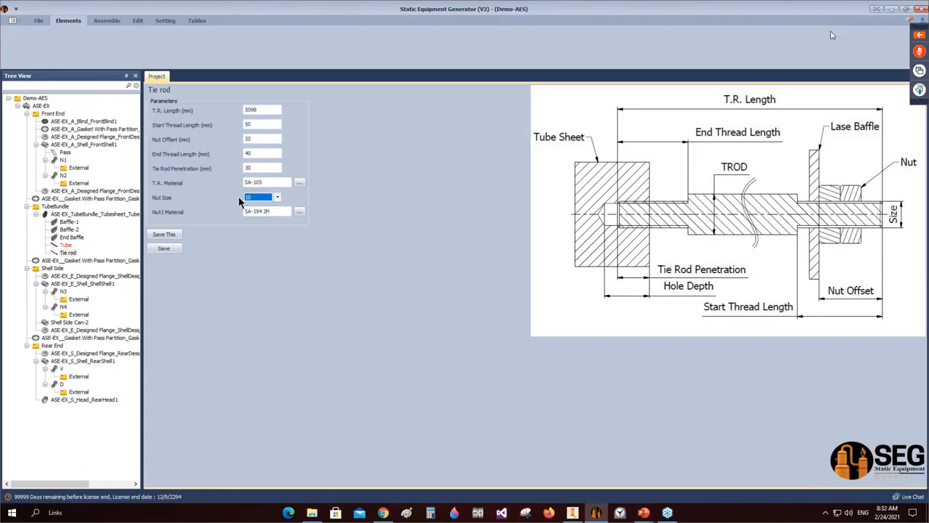
left_click(175, 248)
Step: Add a sealing rod to the tubesheet, name it Sealing Rod, and open its parameters
left_click(80, 215)
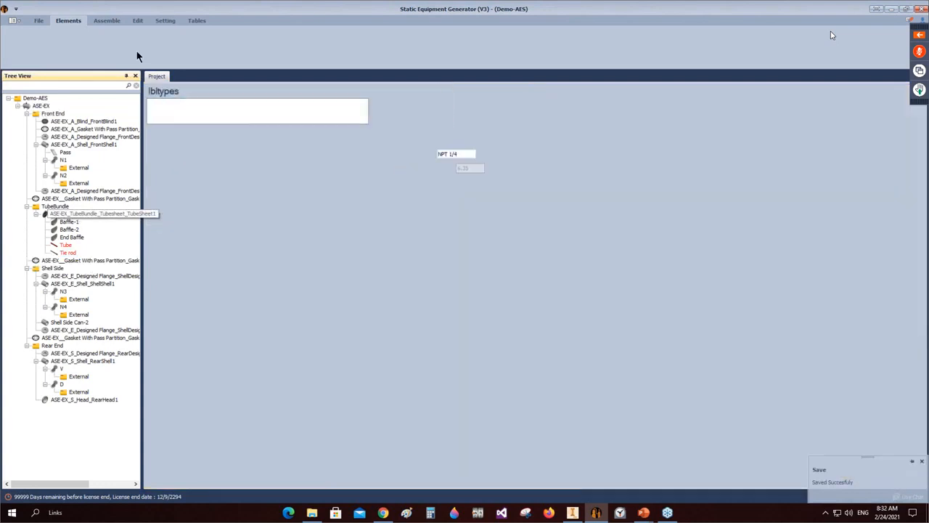
left_click(203, 32)
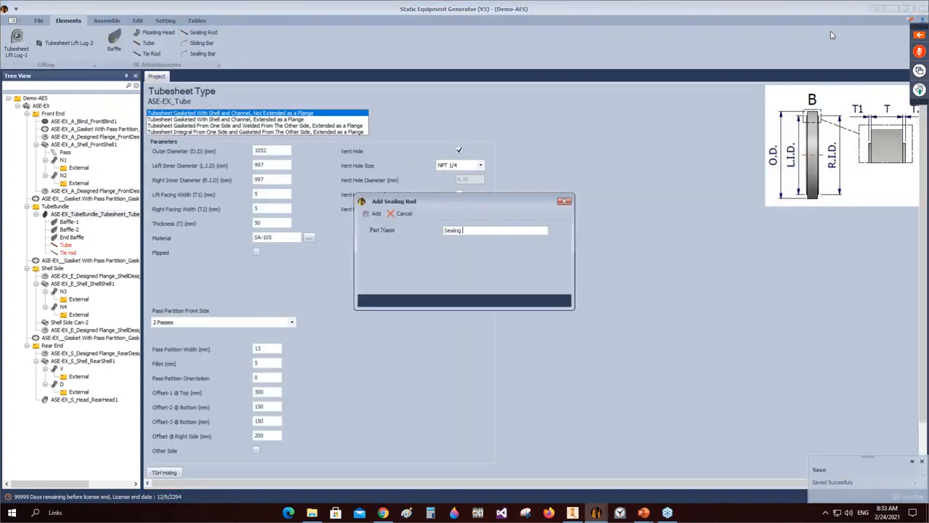
left_click(376, 212)
left_click(73, 259)
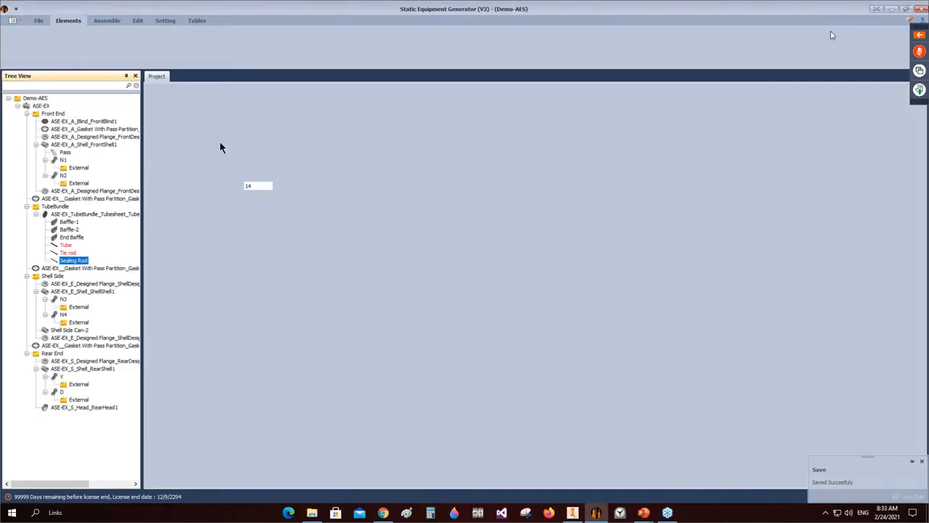
Step: Set the sealing rod's length to 5098 mm, nut offset to 35 mm and nut size to 16, and save it
type("5098")
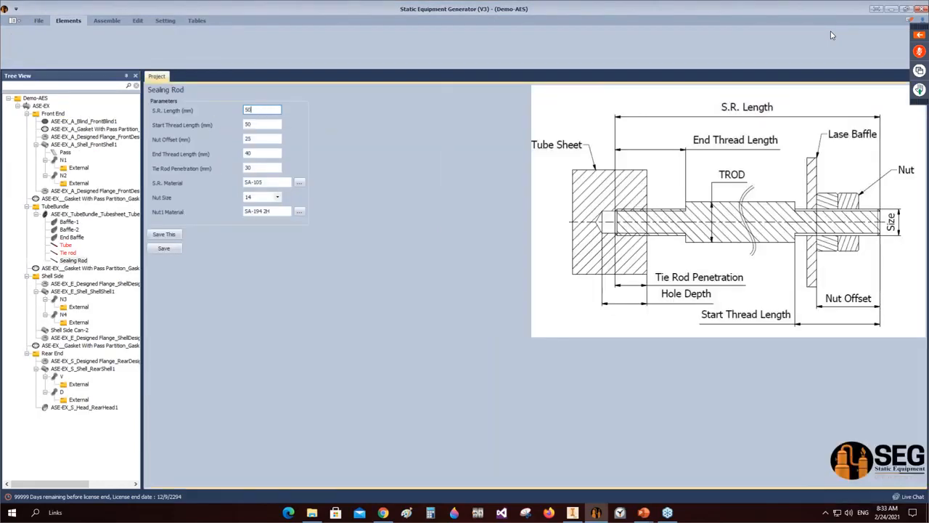
key("Tab")
key("Tab")
type("35")
left_click(276, 195)
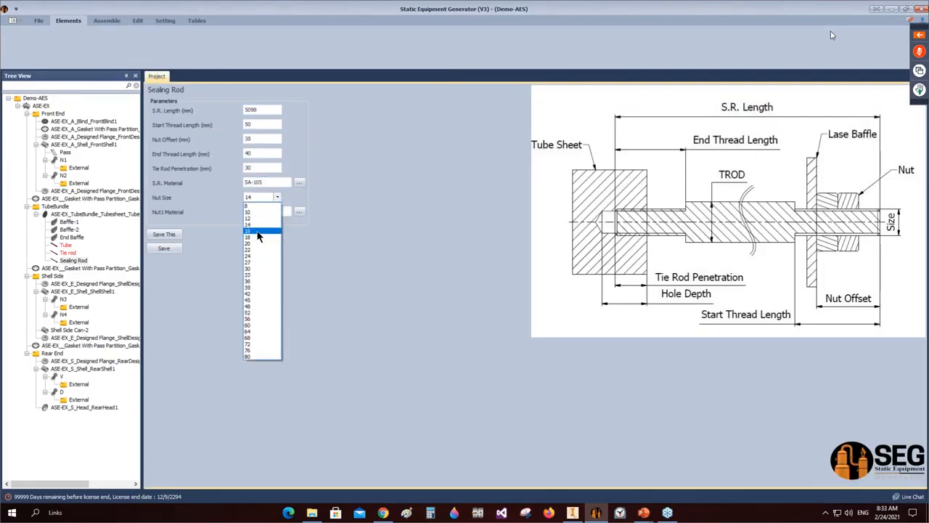
left_click(257, 229)
left_click(161, 248)
Step: Add a floating head to the tubesheet and name it Floating Head
left_click(52, 214)
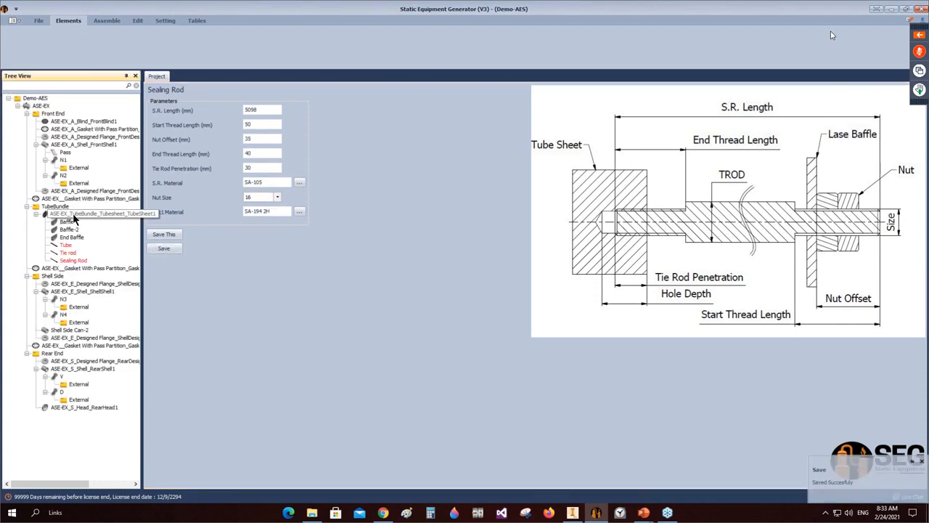
left_click(154, 34)
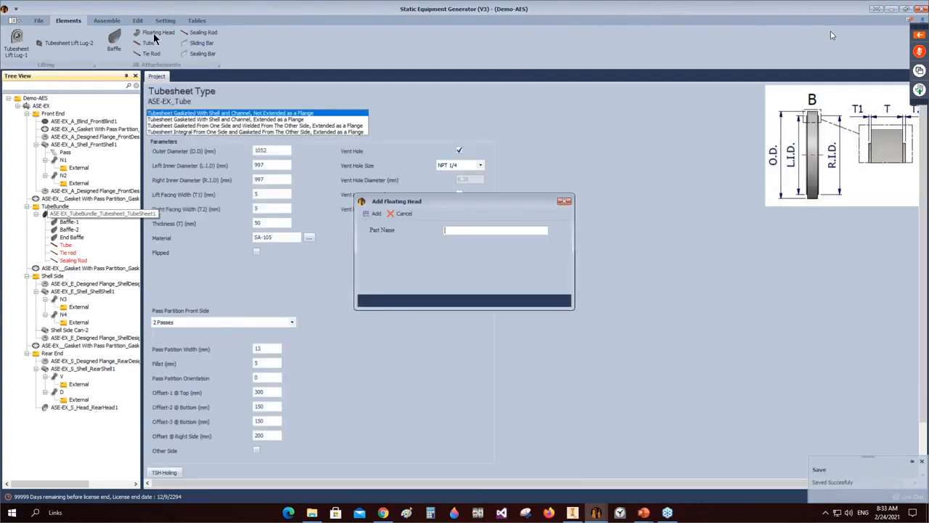
type("Floating Head")
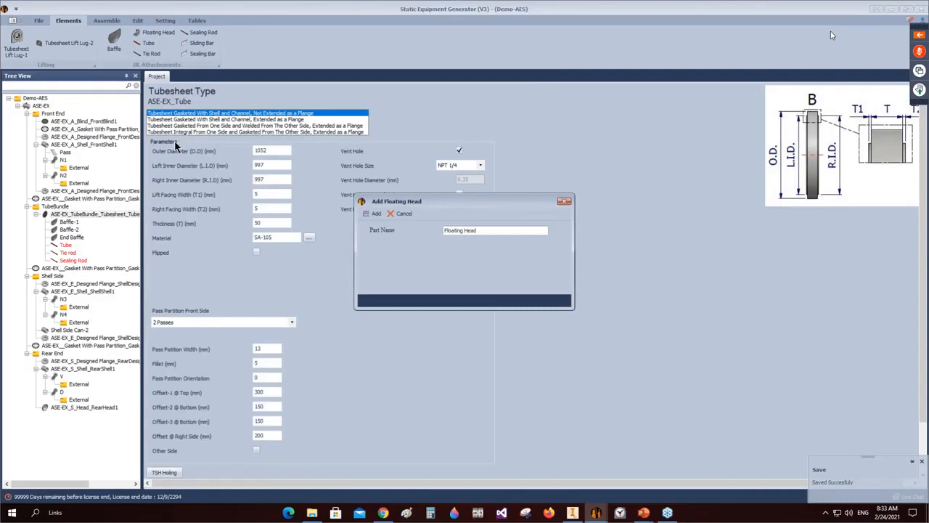
left_click(374, 214)
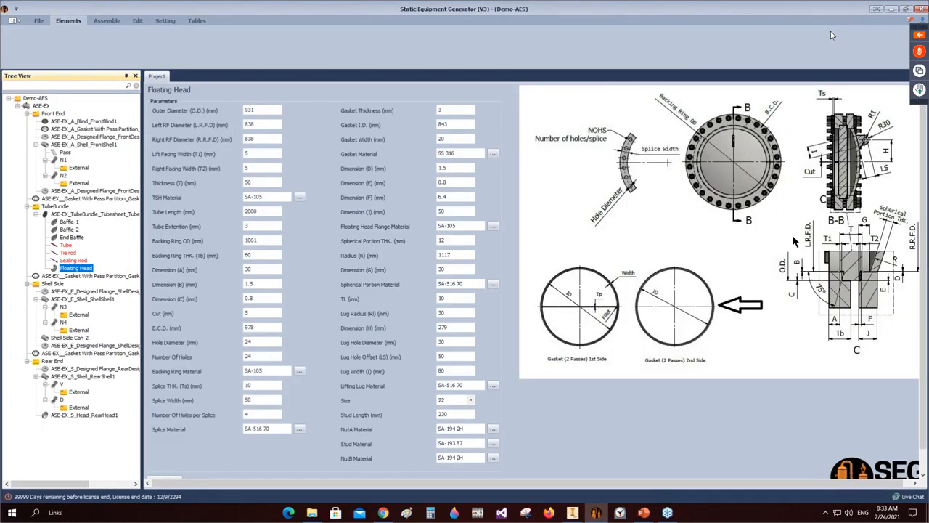
Step: Set the floating head's tube length to 5486 mm, stud size to 30 and hole diameter to 33 mm, and save it
left_click(269, 211)
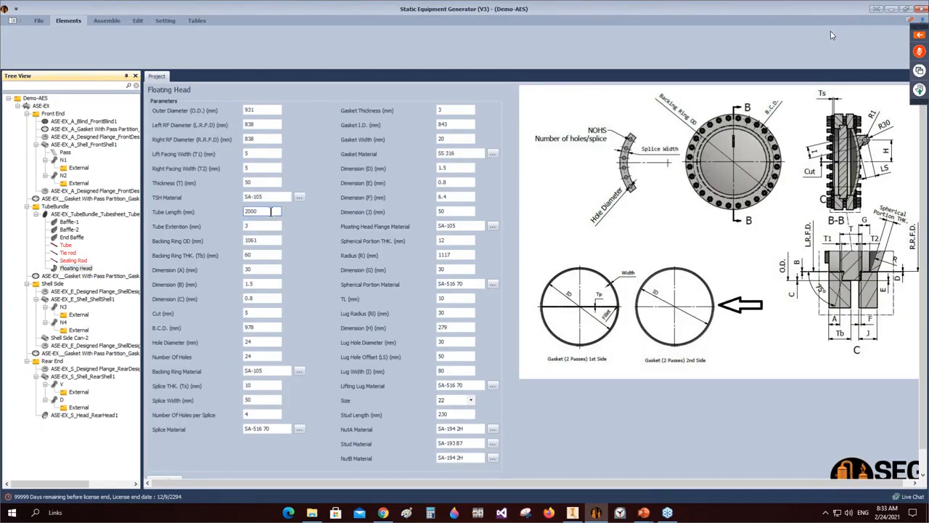
type("5486")
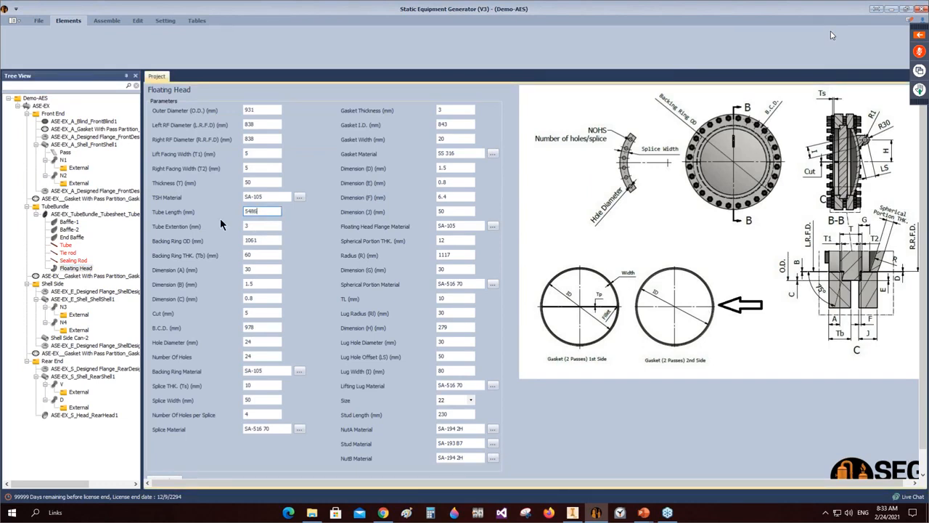
left_click(470, 400)
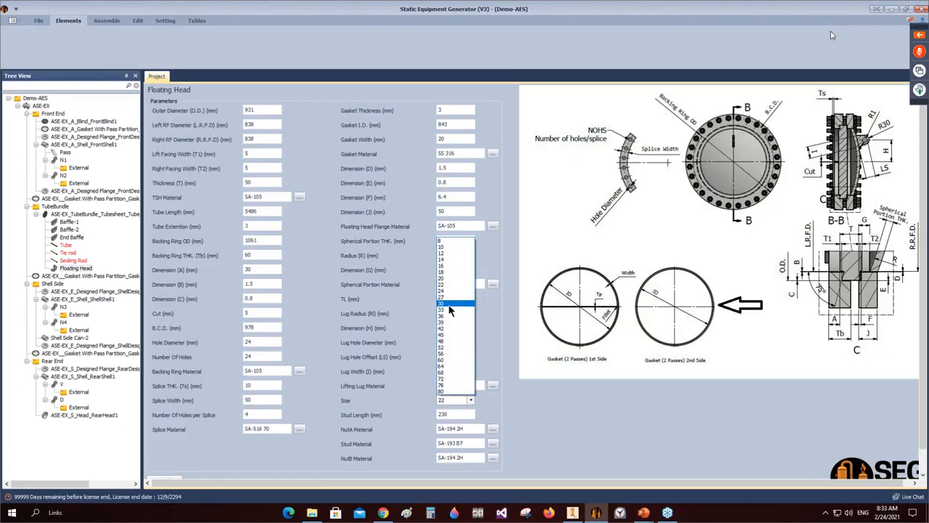
left_click(449, 306)
left_click_drag(265, 342, 224, 340)
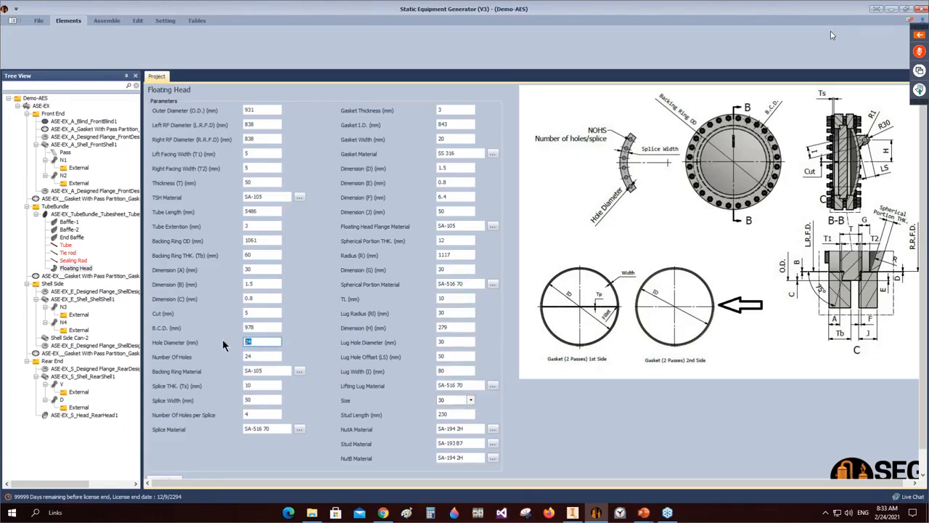
type("33")
scroll(328, 403, "down", 1)
left_click(153, 470)
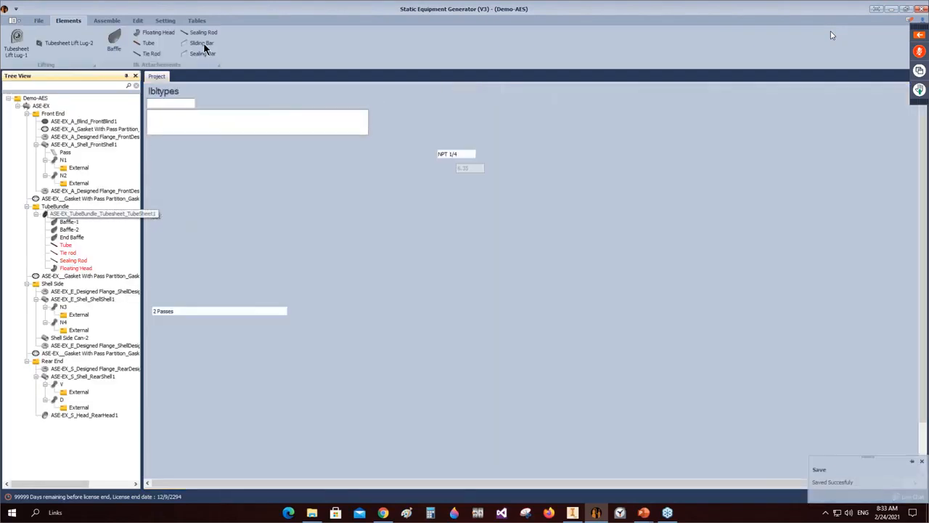
Step: Add a sliding bar to the tubesheet, name it Sliding Bar, and open its parameters
left_click(202, 43)
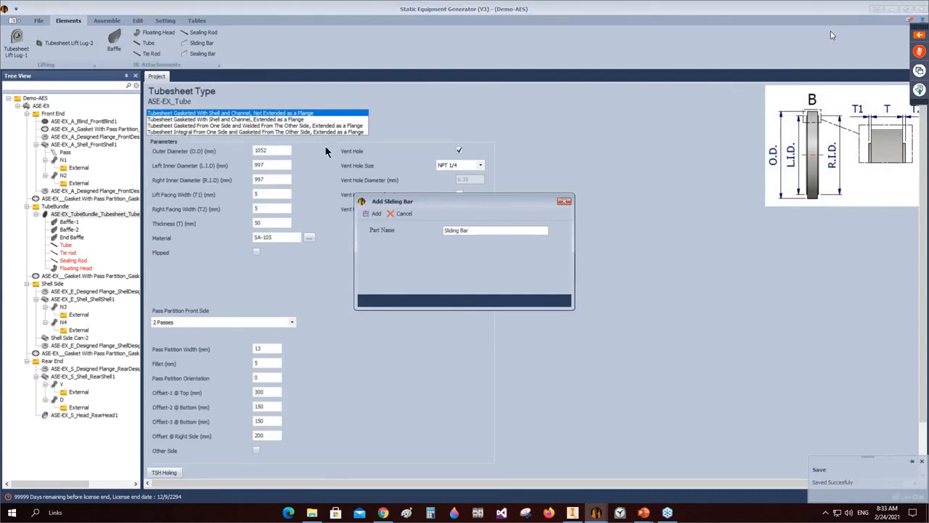
left_click(365, 215)
left_click(54, 274)
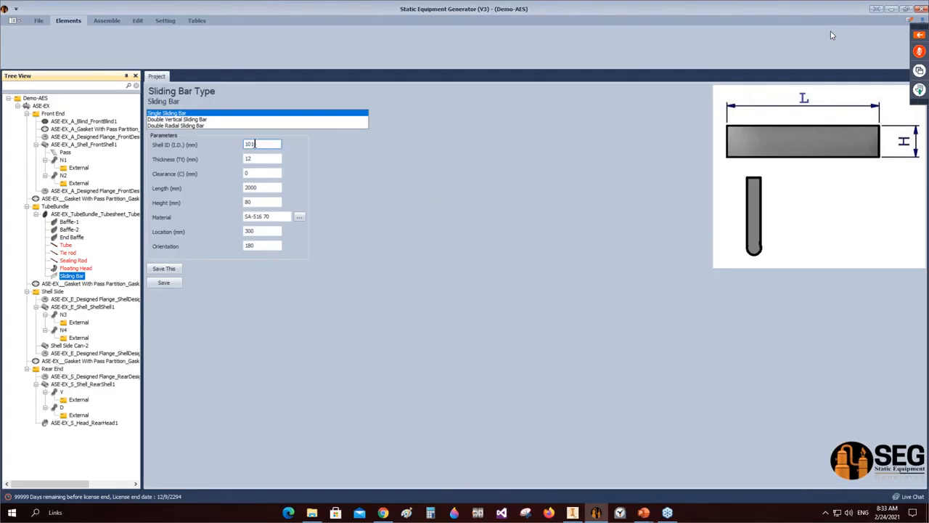
Step: Set the single sliding bar's shell ID to 1000 mm, length to 4458 mm and location to 571 mm
left_click_drag(269, 144, 224, 149)
type("1")
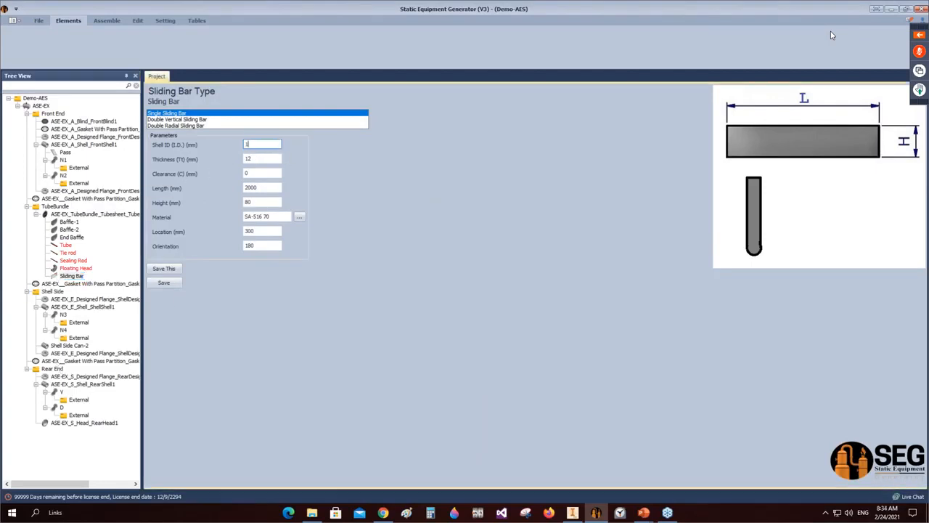
type("000")
left_click_drag(284, 186, 248, 189)
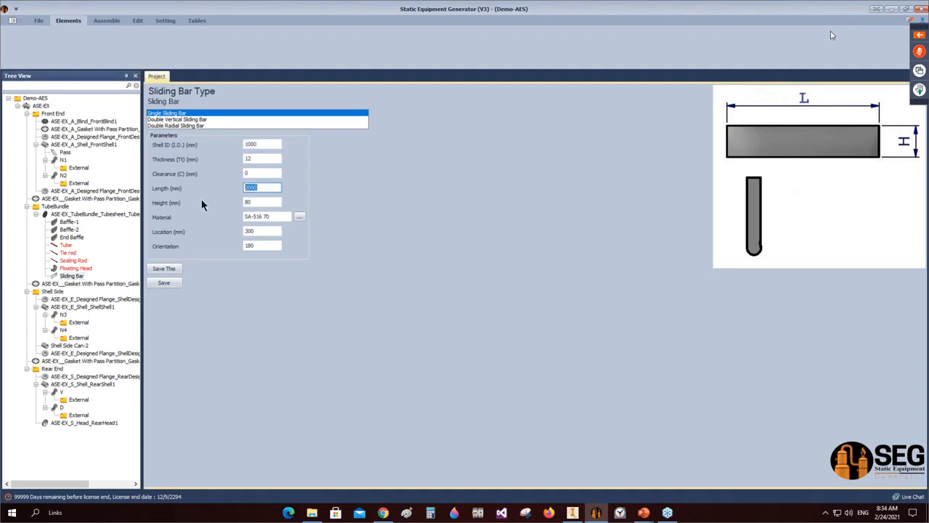
type("4458")
left_click_drag(282, 231, 180, 244)
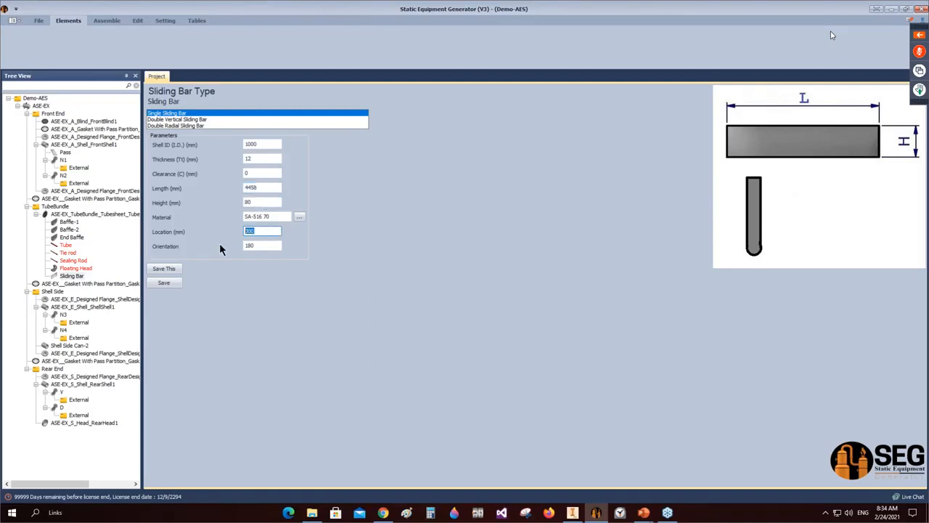
type("571")
left_click_drag(280, 203, 212, 210)
Step: Change the sliding bar type to Double Radial Sliding Bar and set its shell ID to 1000 mm
left_click(181, 119)
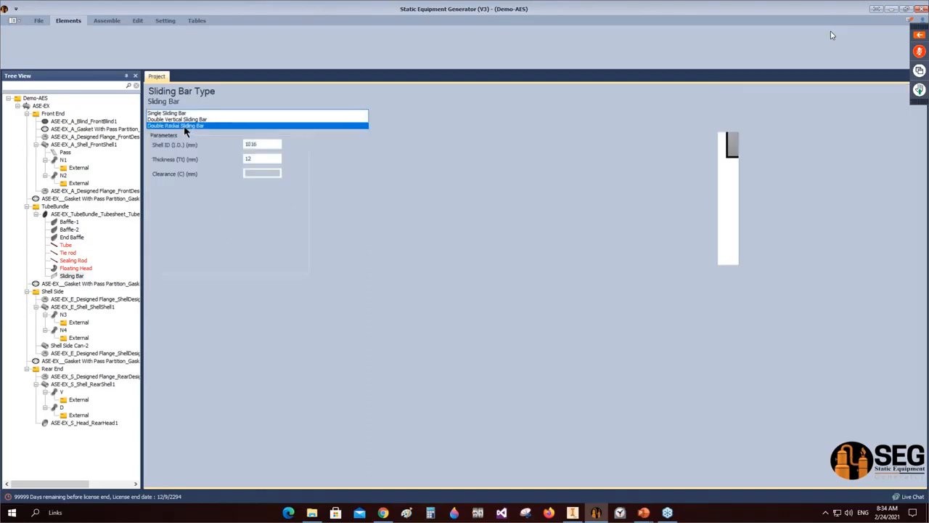
left_click(212, 126)
left_click(182, 119)
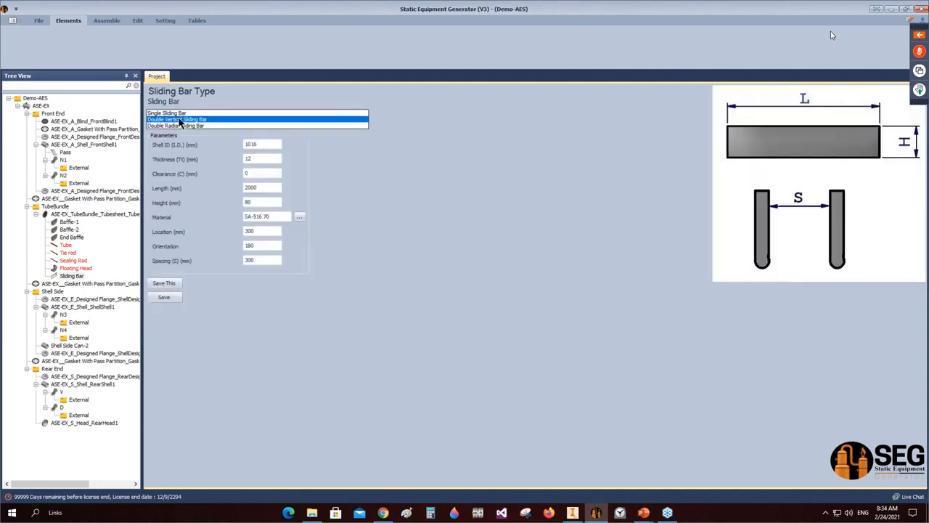
left_click(182, 126)
left_click_drag(261, 149, 215, 153)
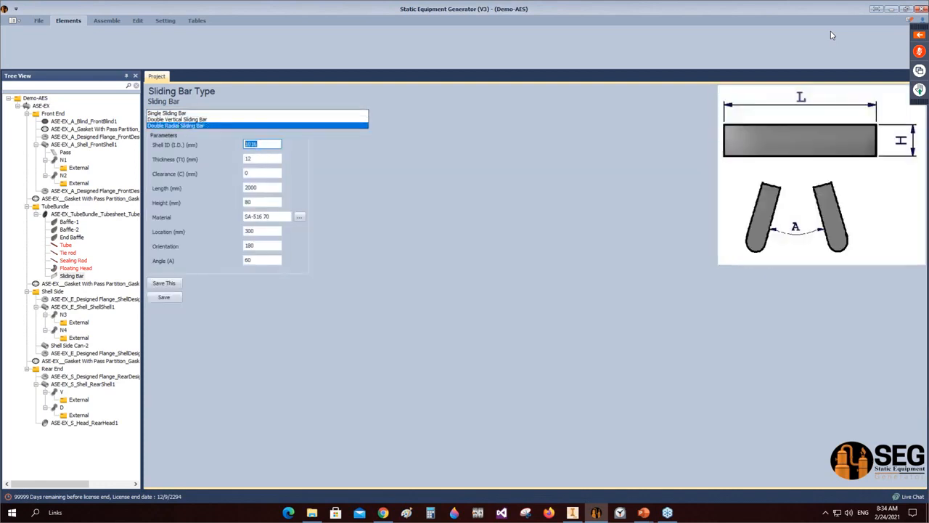
type("1000")
Step: Set the double radial sliding bar's length to 4458 mm and location to 571 mm, and save it
left_click_drag(279, 188, 223, 196)
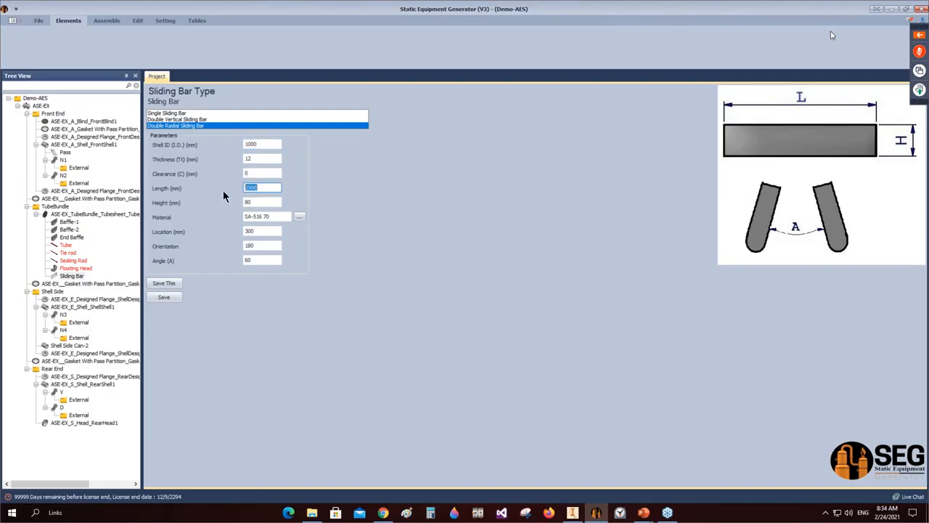
type("4458")
left_click_drag(277, 231, 215, 244)
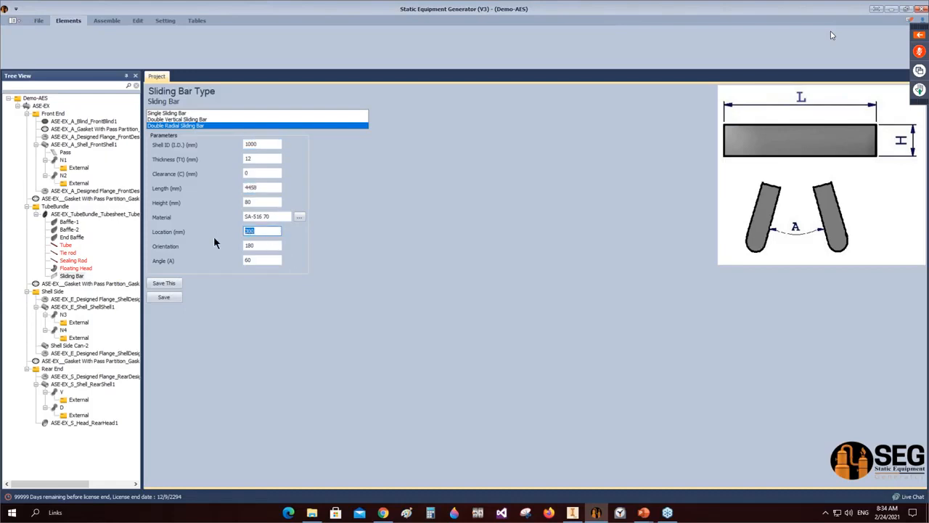
type("571")
left_click(162, 296)
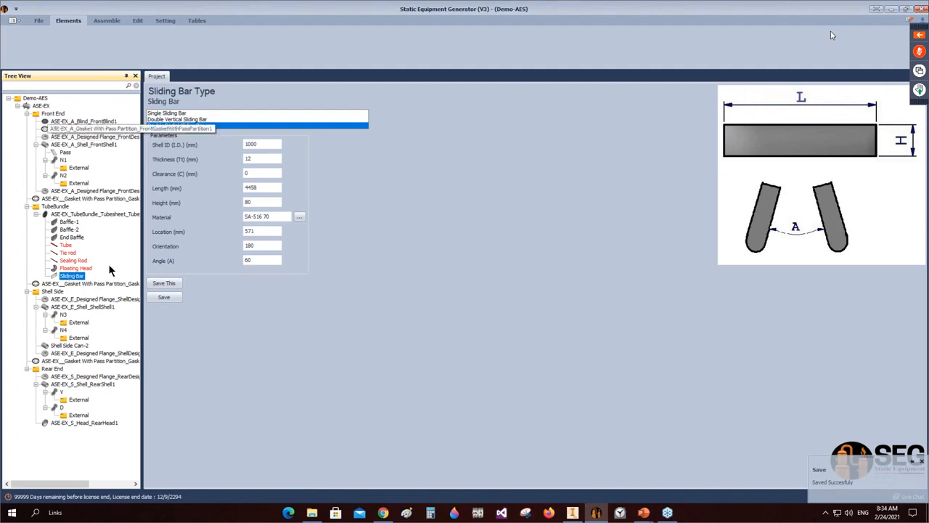
Step: Add an internal impingement baffle named IM-Baffle to the first shell of the shell side
left_click(80, 307)
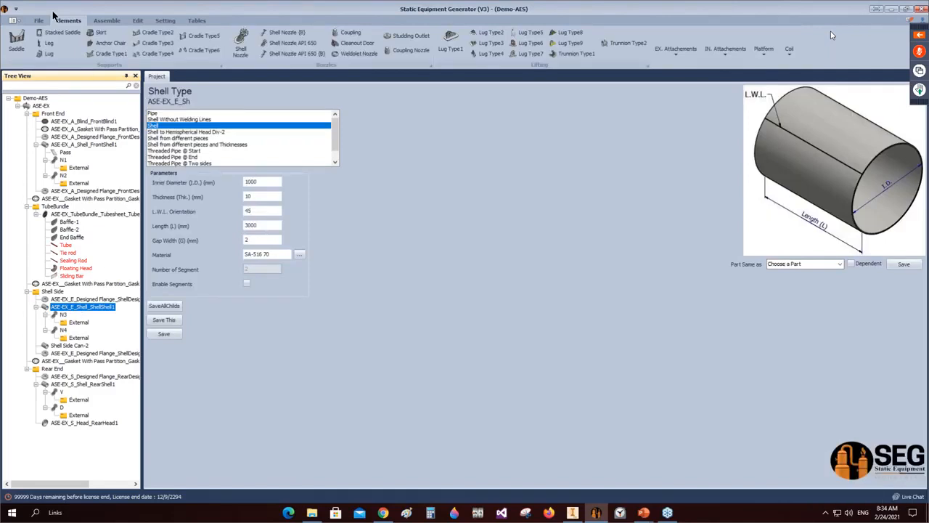
left_click(726, 60)
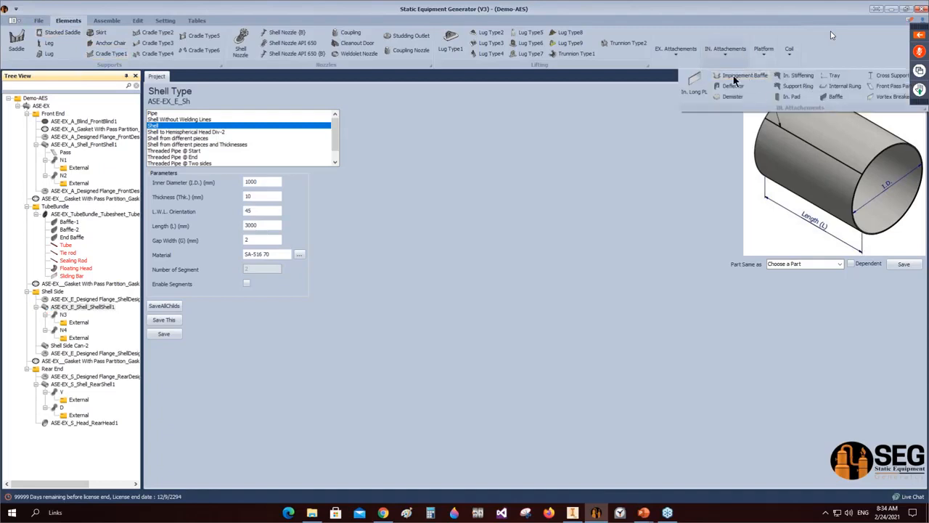
left_click(736, 75)
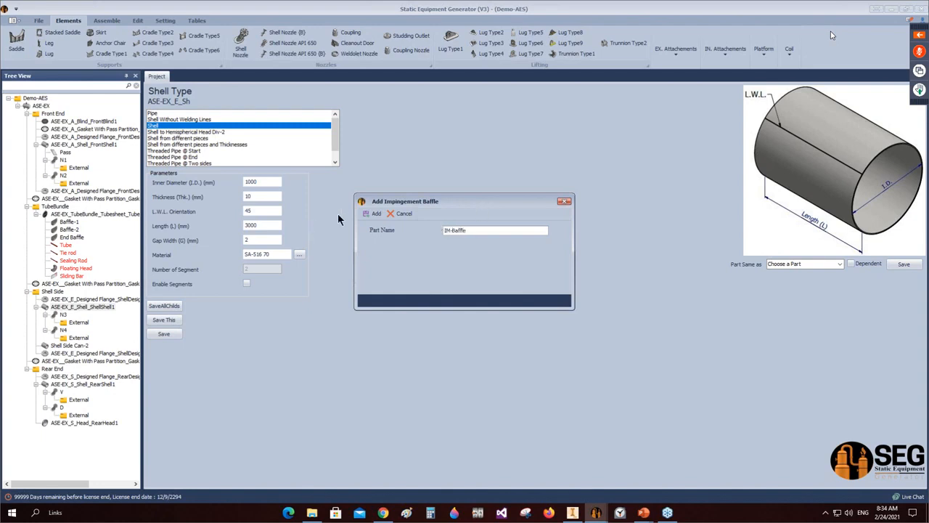
left_click(374, 213)
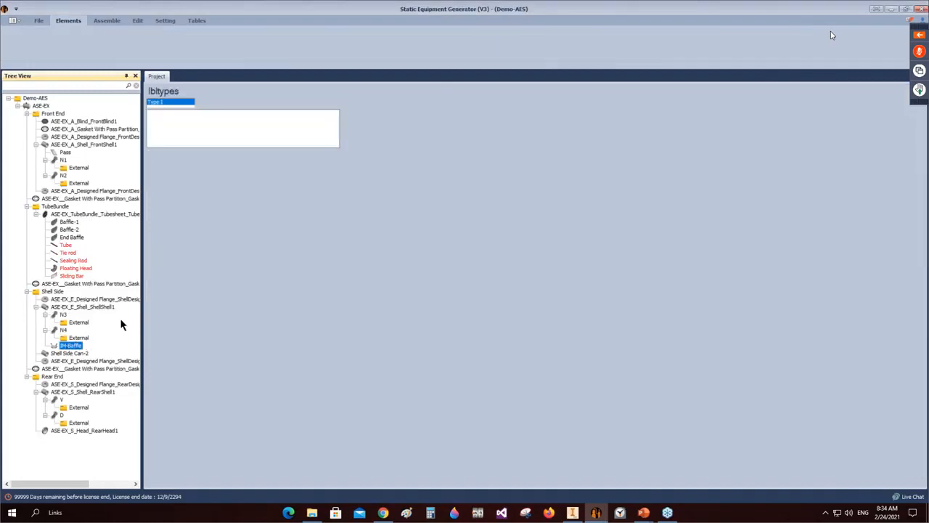
Step: Compare the impingement baffle types II to VI and choose Type III for IM-Baffle
left_click(160, 120)
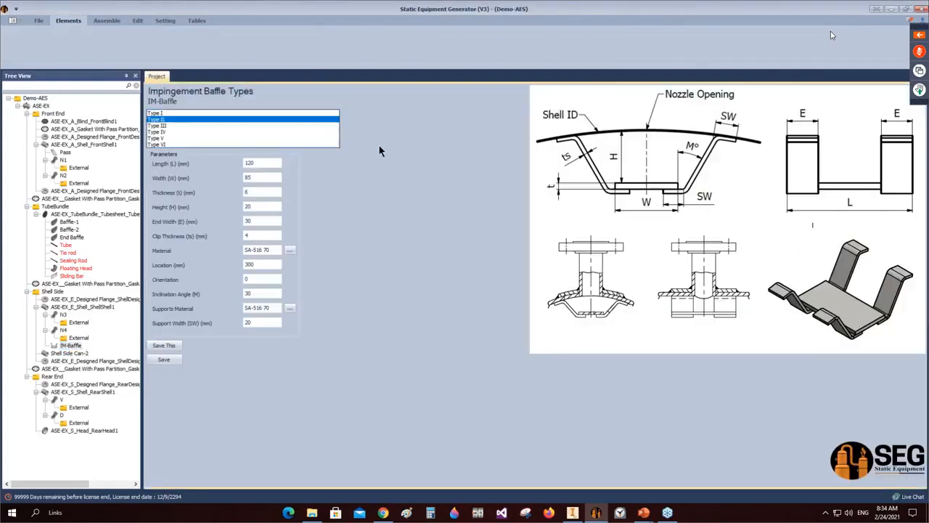
left_click(161, 126)
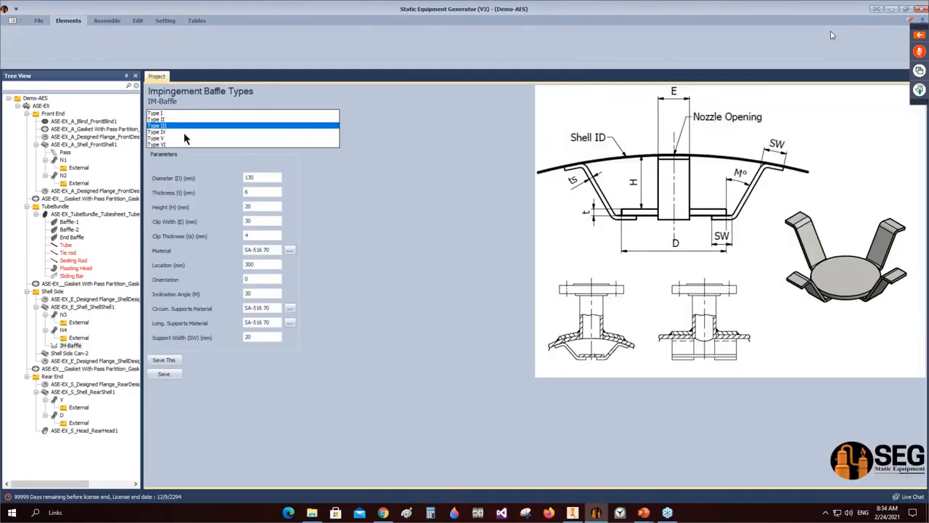
left_click(157, 132)
left_click(162, 139)
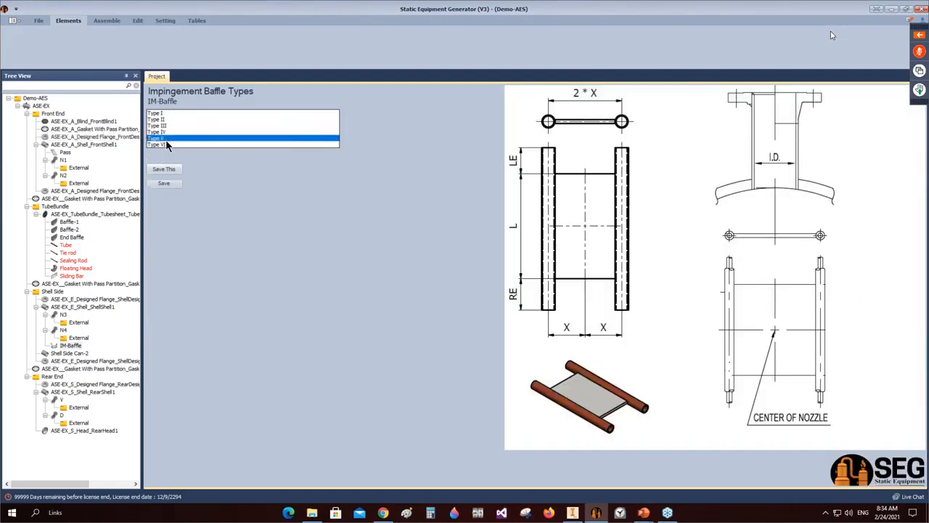
left_click(164, 144)
left_click(163, 131)
left_click(164, 127)
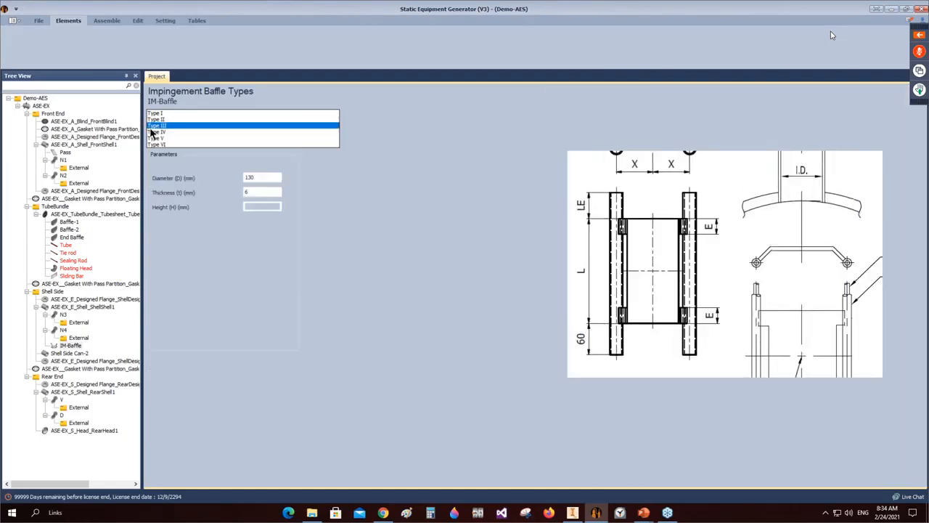
Step: Set the impingement baffle's diameter to 200 mm and height to 40 mm
double_click(260, 177)
type("200")
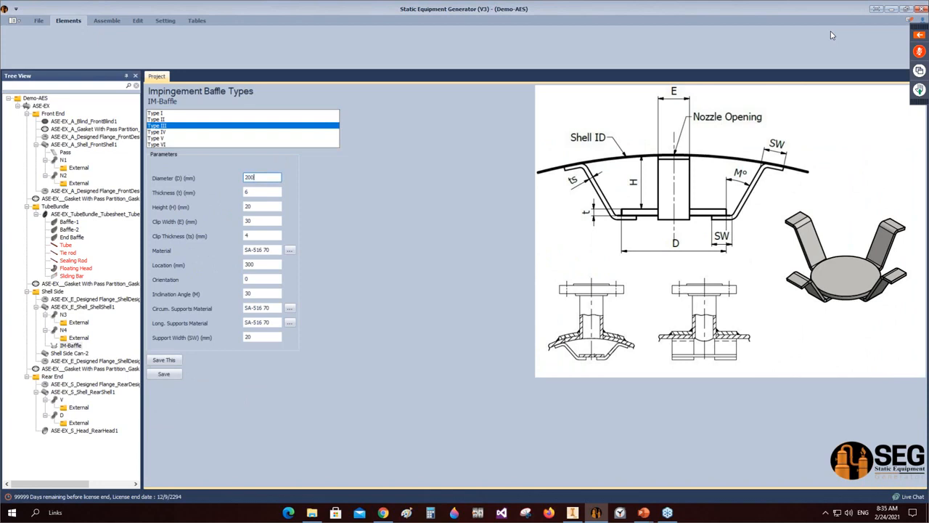
left_click(242, 188)
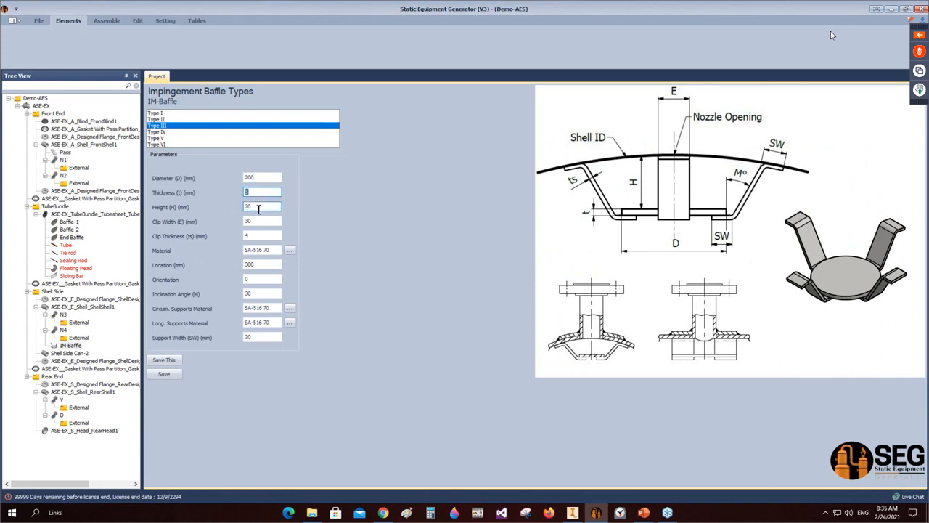
double_click(248, 206)
type("40")
double_click(256, 220)
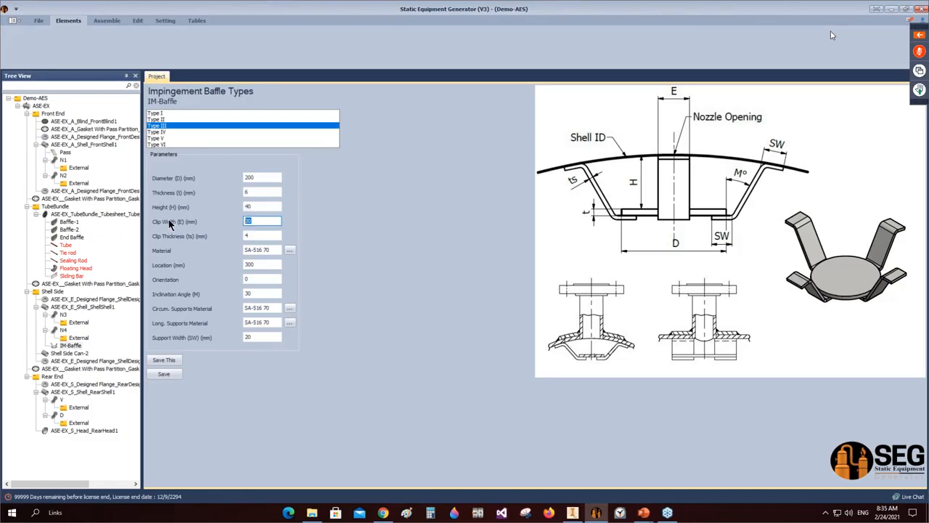
Step: Set the impingement baffle's location to 250 mm and orientation to 180, and save it
double_click(262, 265)
type("250")
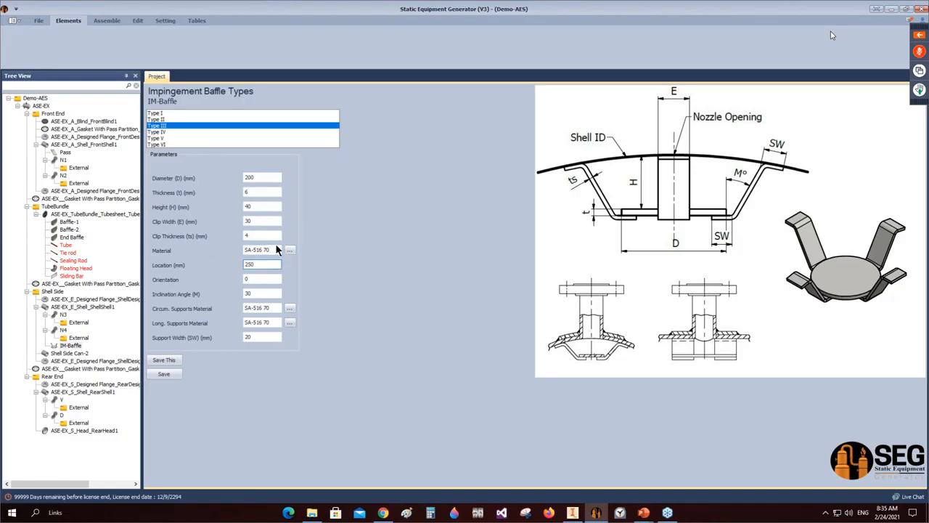
double_click(257, 278)
type("180")
left_click(178, 376)
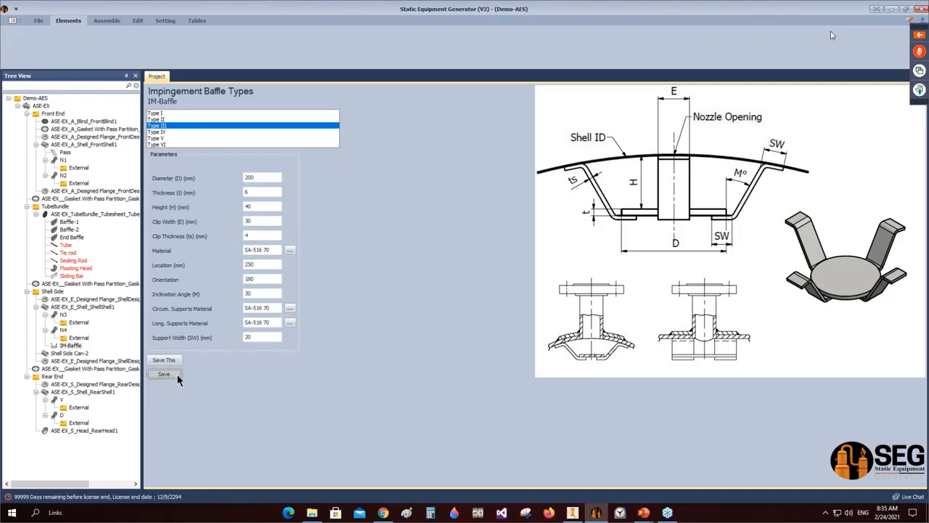
Step: Start generating the exchanger assembly and switch to Autodesk Inventor to watch the parts being built
left_click(106, 20)
left_click(20, 40)
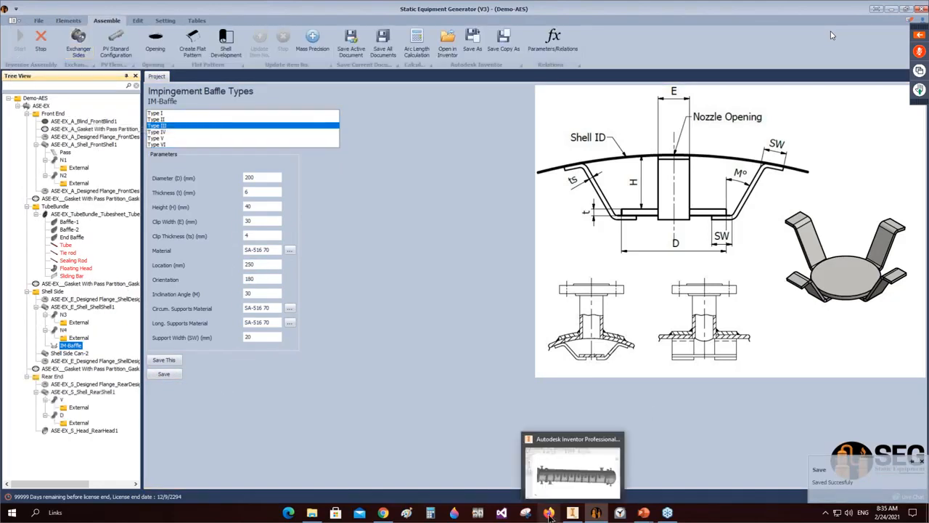
left_click(572, 513)
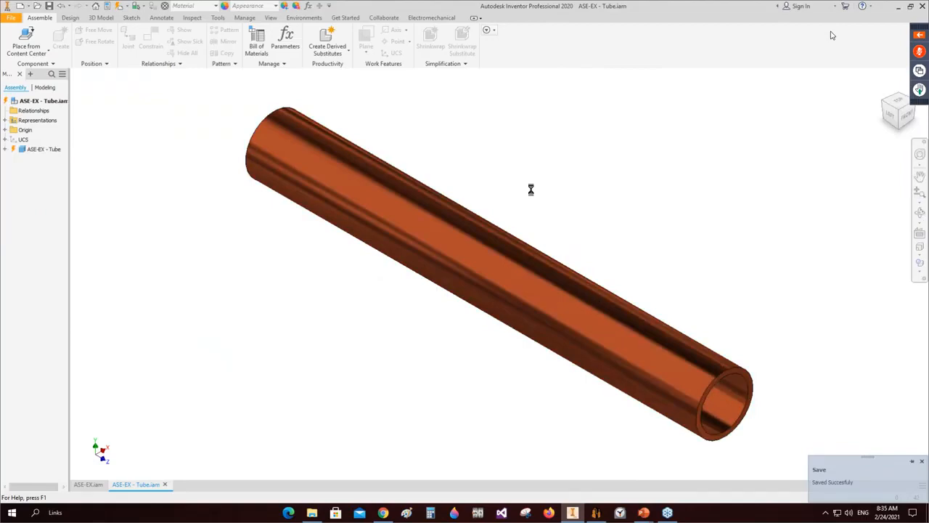
Step: Switch to the Heat Exchanger webinar in PowerPoint and present the saddle types from slide 19 with the laser pointer, advancing one slide
mouse_move(643, 512)
left_click(597, 476)
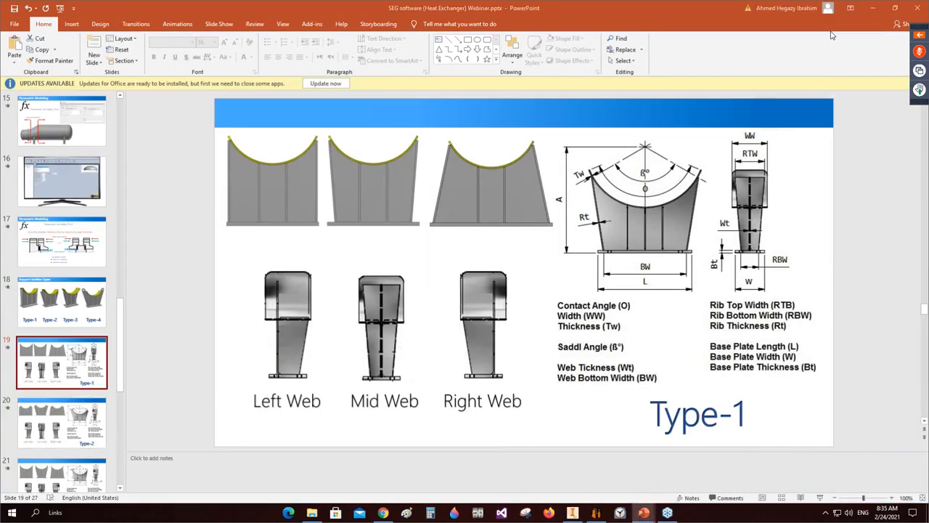
key("shift+F5")
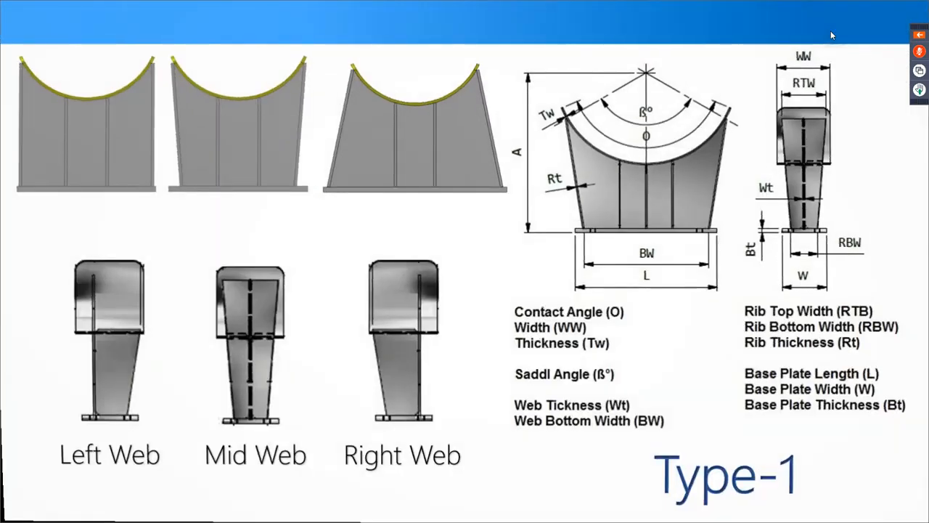
left_click(46, 513)
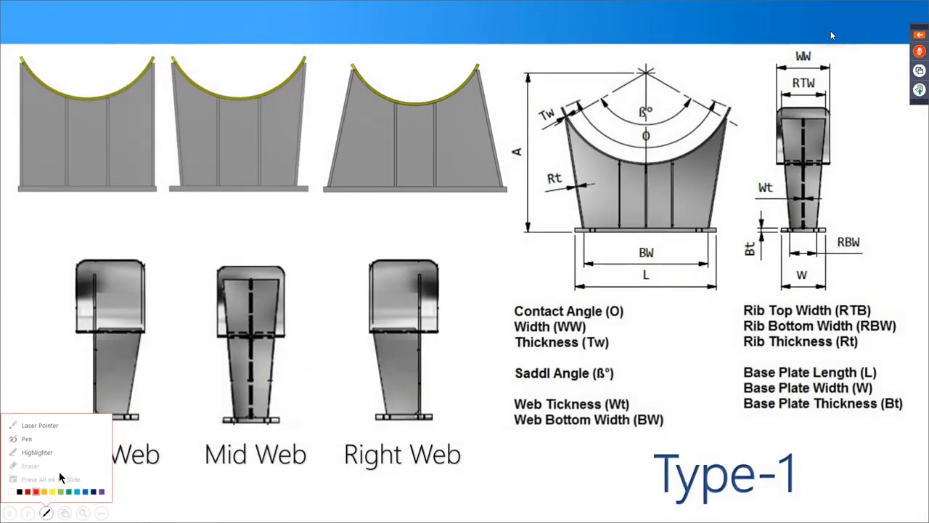
left_click(29, 423)
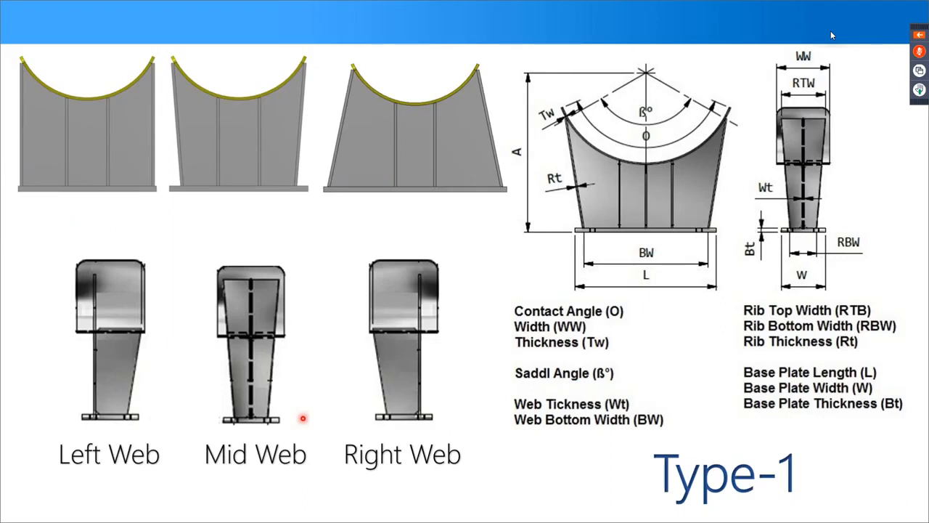
key("Right")
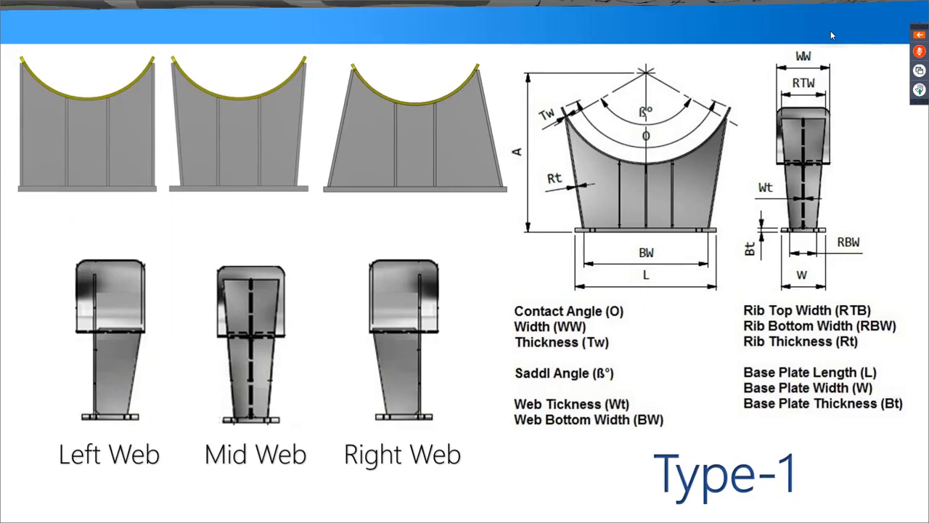
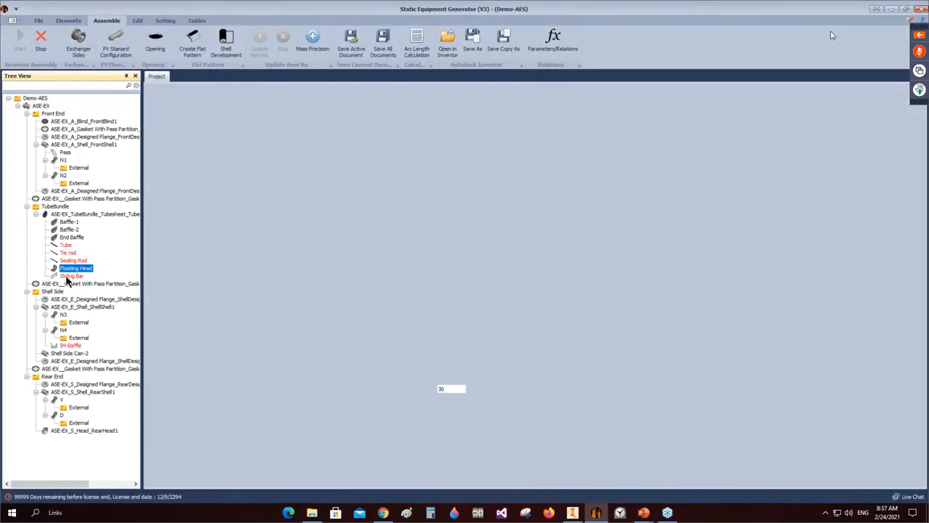
Step: Review the sliding bar's parameters and switch to Autodesk Inventor to inspect its generated model
left_click(71, 276)
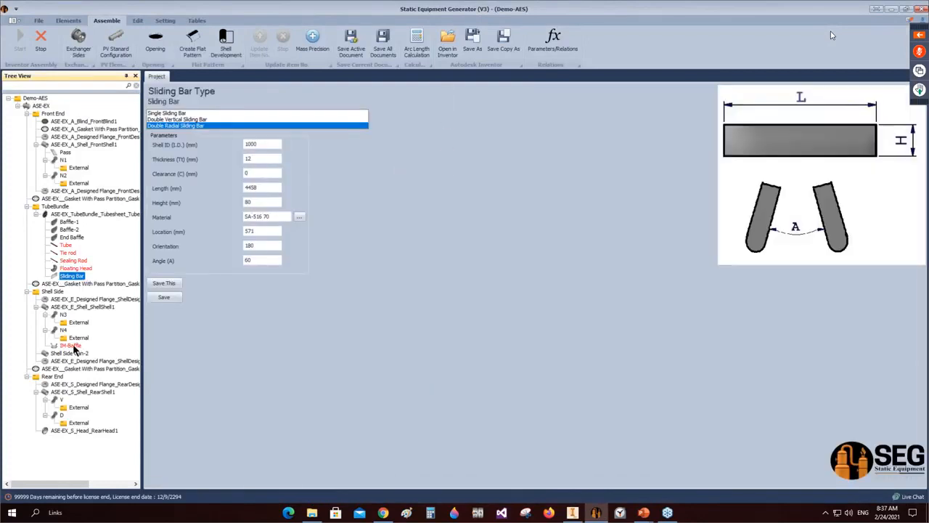
left_click(572, 512)
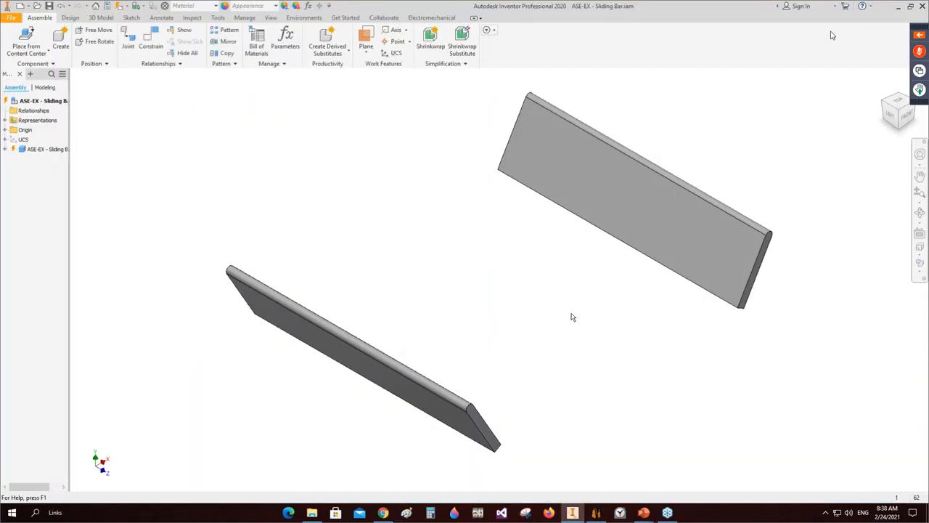
Step: Switch to PowerPoint and bring up the SEG software Webinar presentation
mouse_move(643, 512)
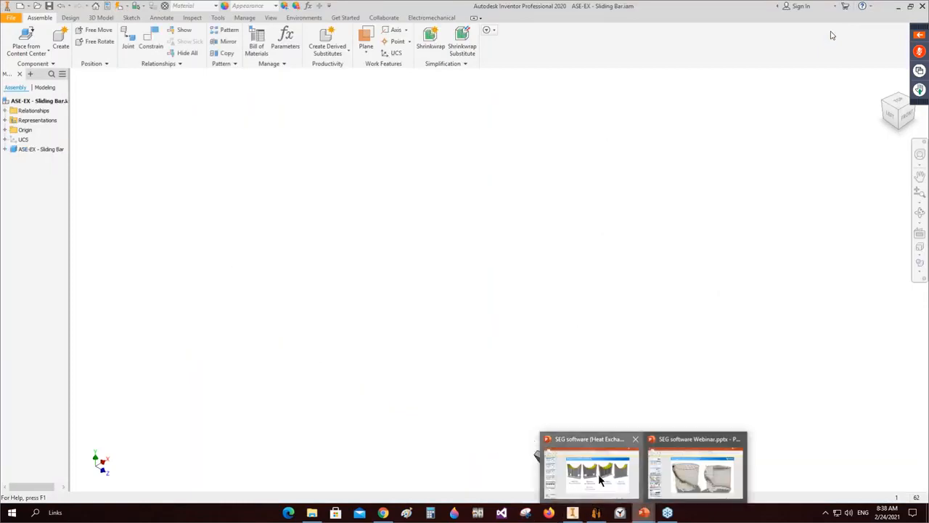
left_click(590, 472)
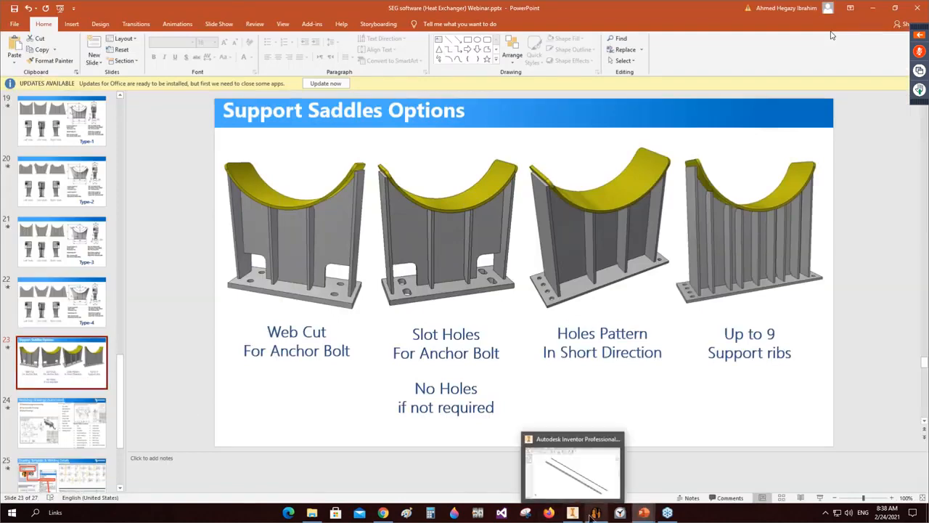
mouse_move(644, 512)
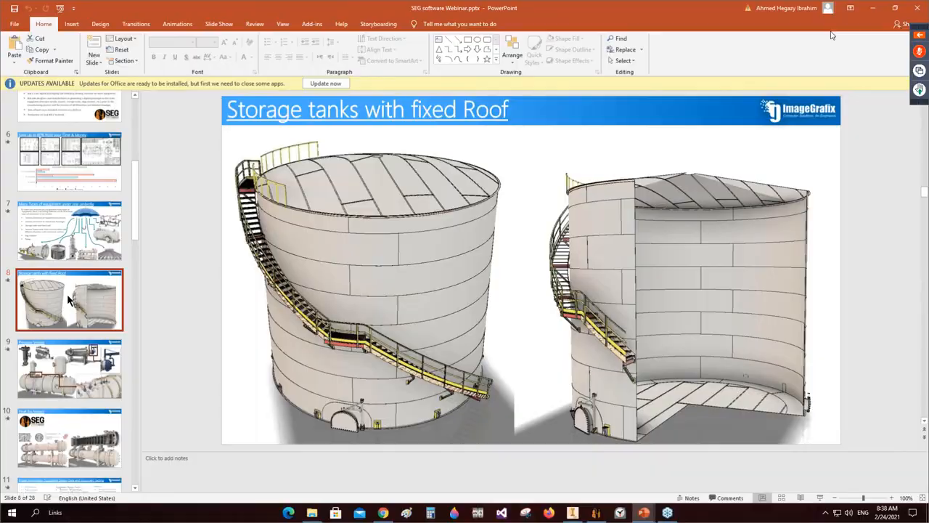
Step: Present the SEG webinar from the fixed-roof storage tanks slide, advance to Pressure Vessels, and turn on the laser pointer
key("shift+F5")
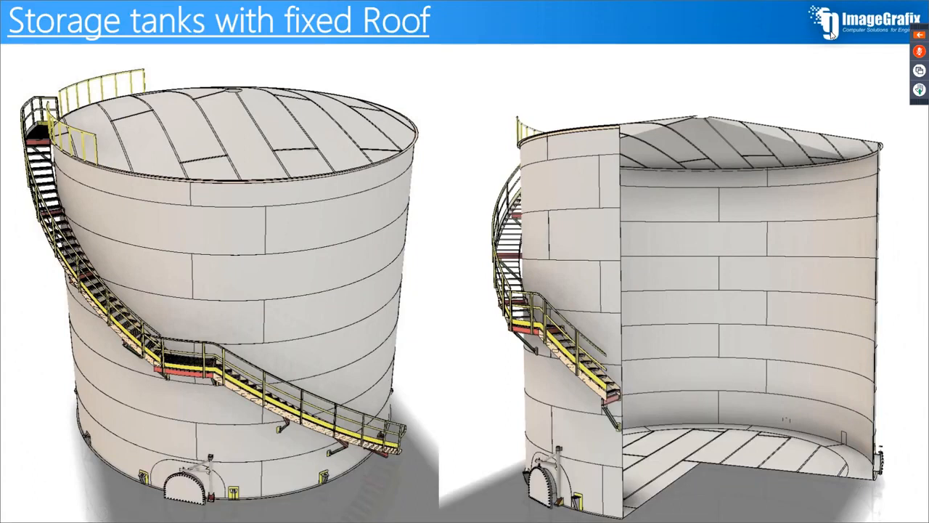
key("Right")
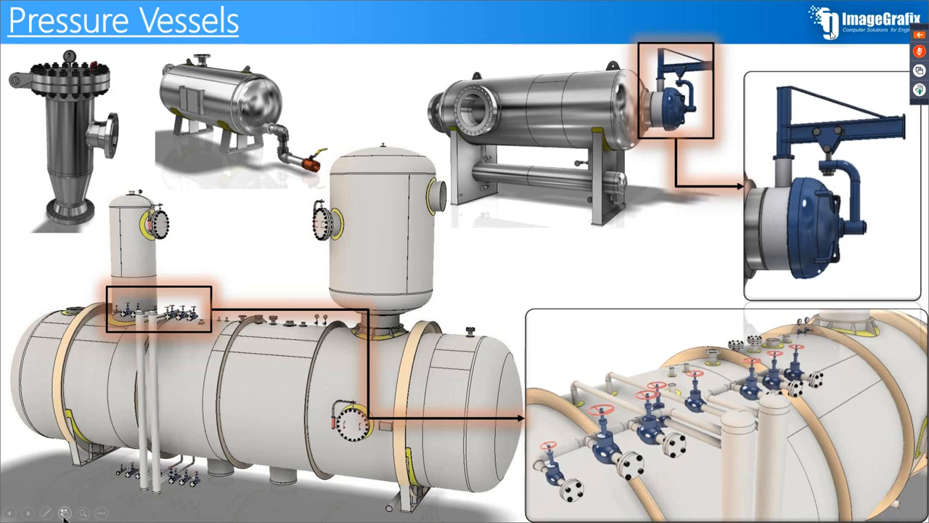
left_click(45, 512)
left_click(36, 424)
left_click(476, 392)
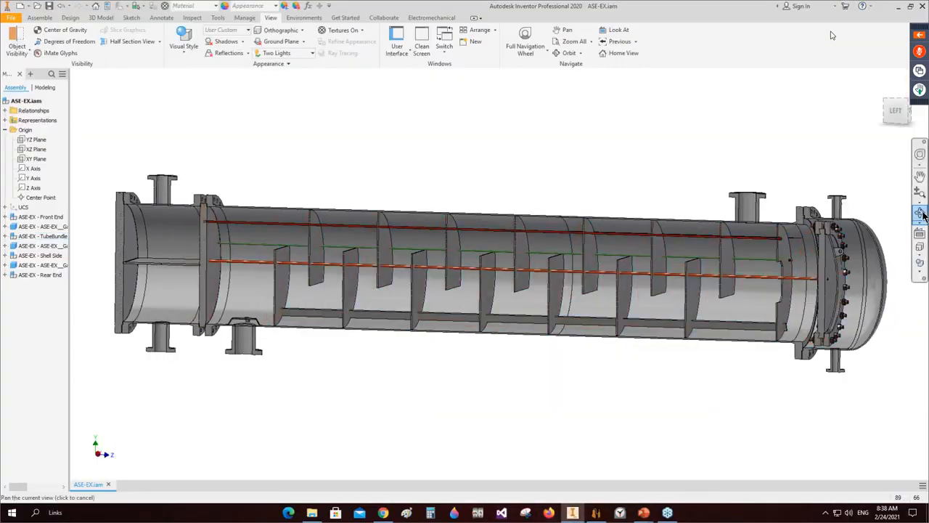
Step: Examine the sectioned exchanger assembly in Autodesk Inventor, focusing on the impingement baffle above the lower shell nozzle
left_click(921, 214)
left_click_drag(465, 290, 531, 310)
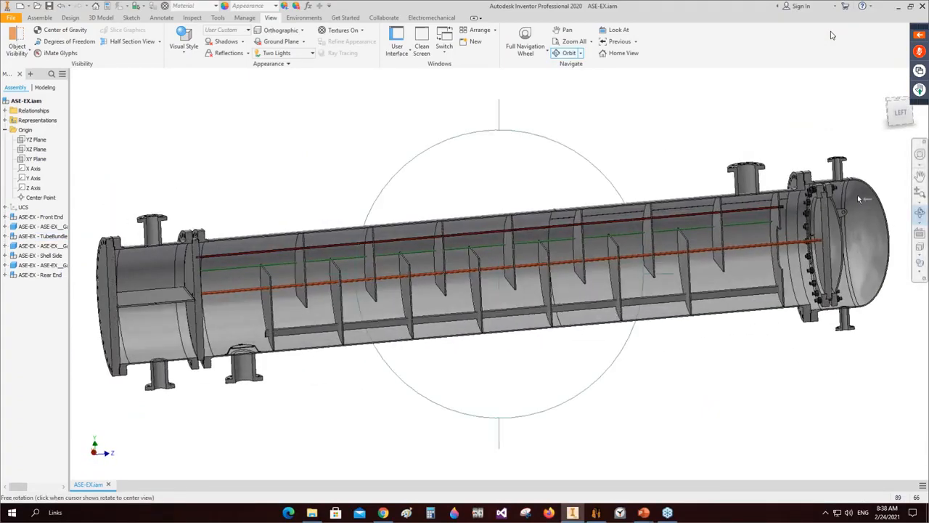
scroll(858, 198, "down", 4)
scroll(817, 195, "up", 3)
left_click_drag(431, 350, 385, 359)
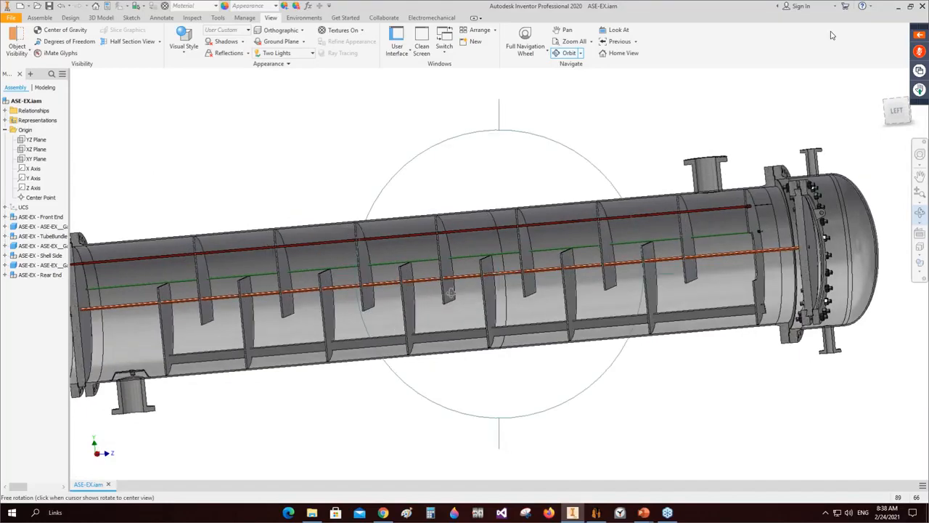
scroll(420, 241, "down", 3)
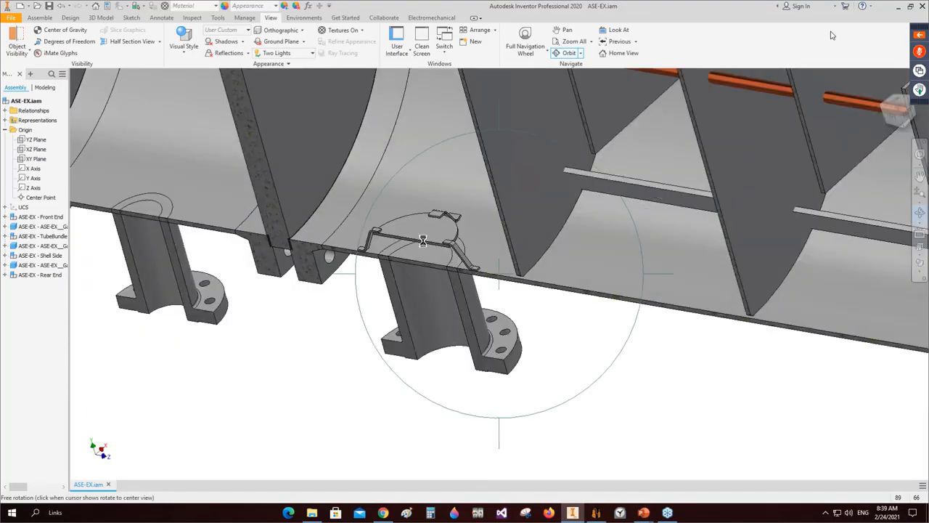
scroll(421, 241, "down", 4)
scroll(431, 210, "up", 3)
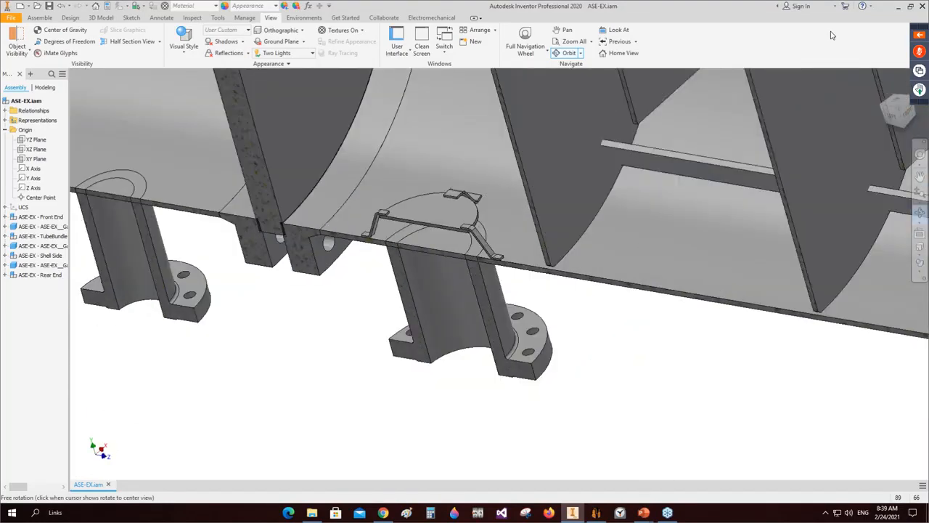
scroll(450, 203, "up", 2)
key("Escape")
scroll(484, 226, "up", 4)
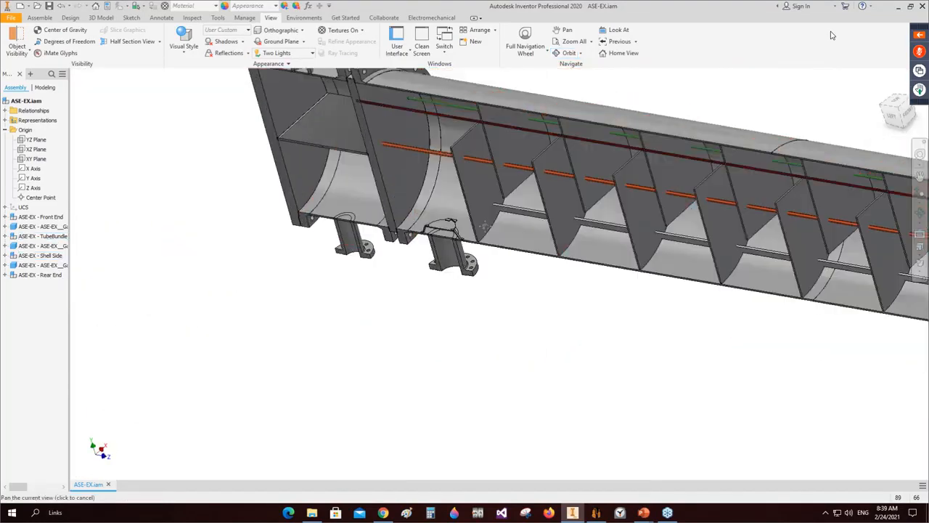
scroll(485, 227, "up", 3)
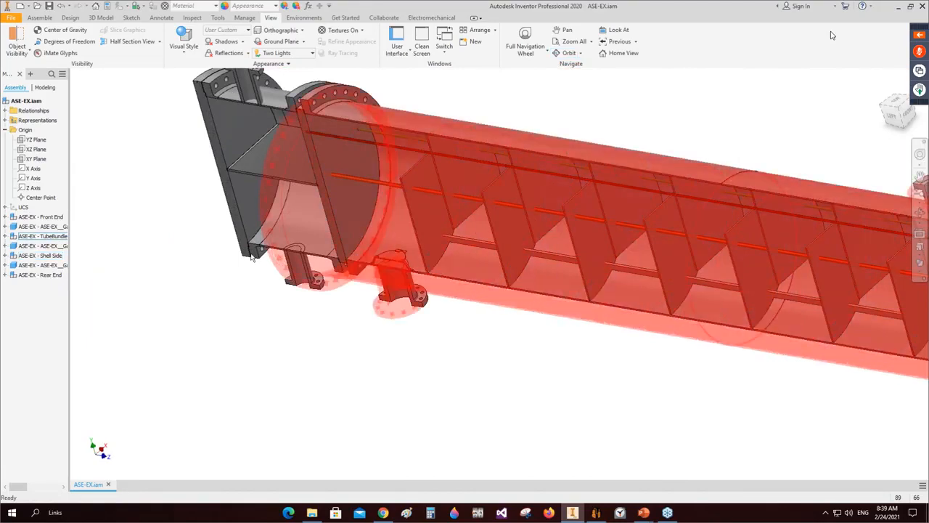
Step: Switch to Static Equipment Generator and start the HTRI holing process for the tube bundle's tubesheet with the Type 2 chamfered hole
left_click(598, 513)
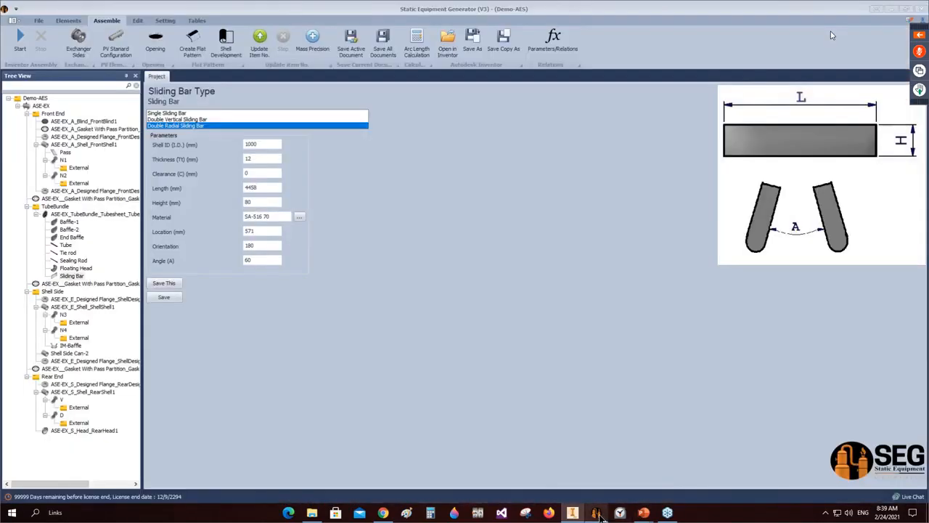
left_click(107, 212)
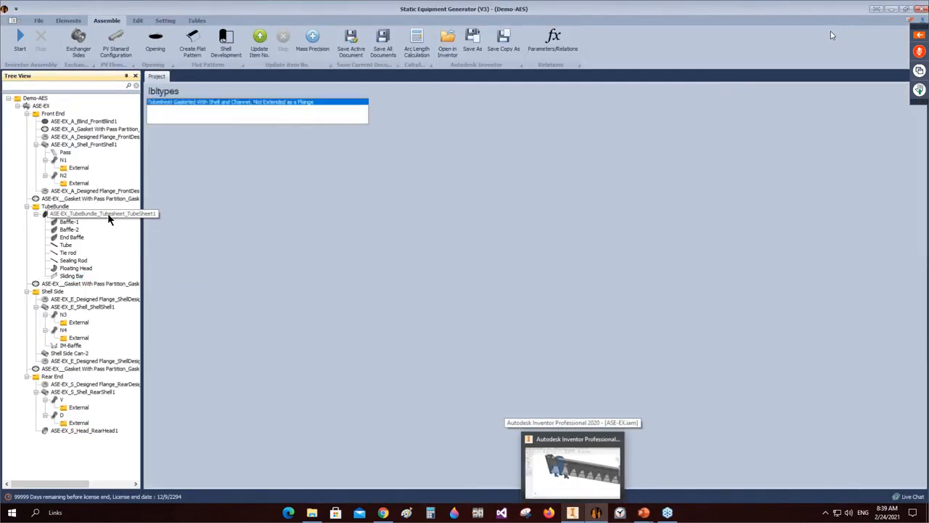
left_click(176, 468)
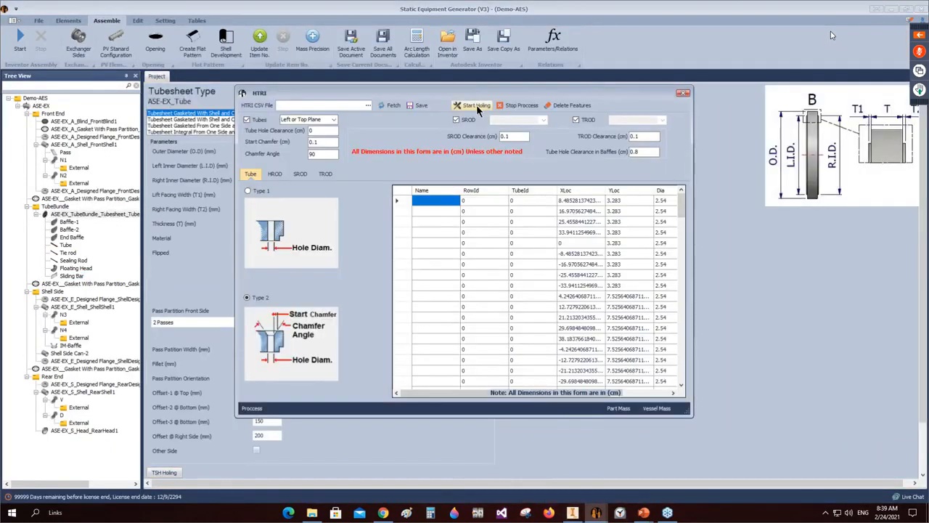
left_click(475, 106)
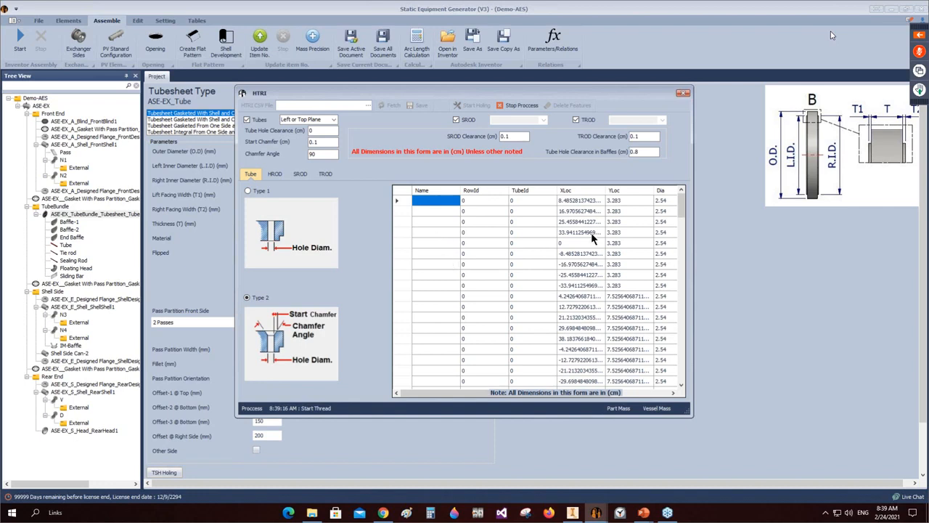
Step: Switch to Autodesk Inventor and examine the front and floating-head tubesheets from several sides during holing
left_click(572, 514)
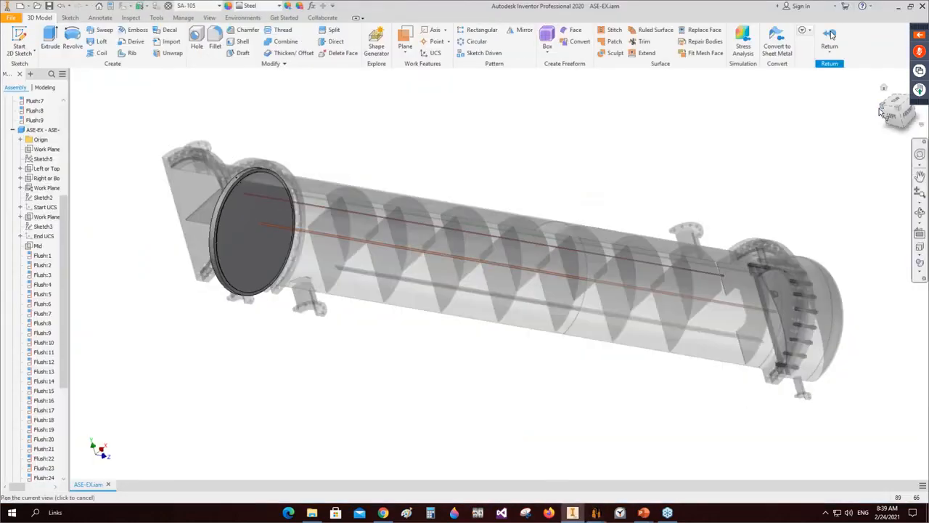
left_click(879, 110)
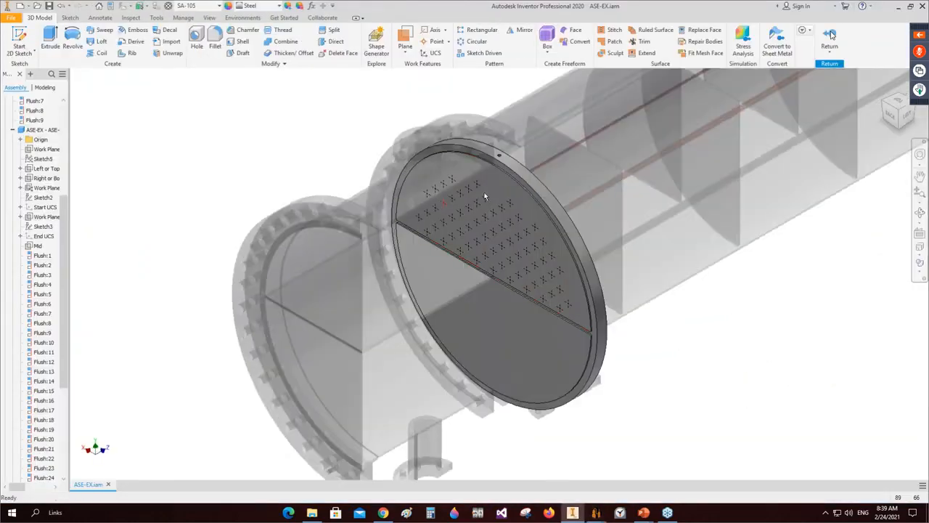
middle_click(683, 356)
middle_click(684, 355)
double_click(388, 409)
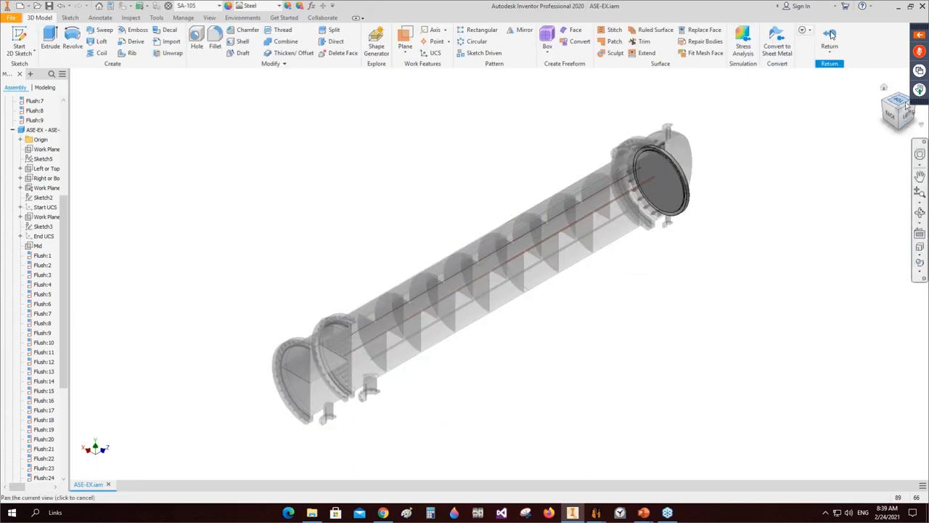
middle_click_drag(846, 165, 821, 170)
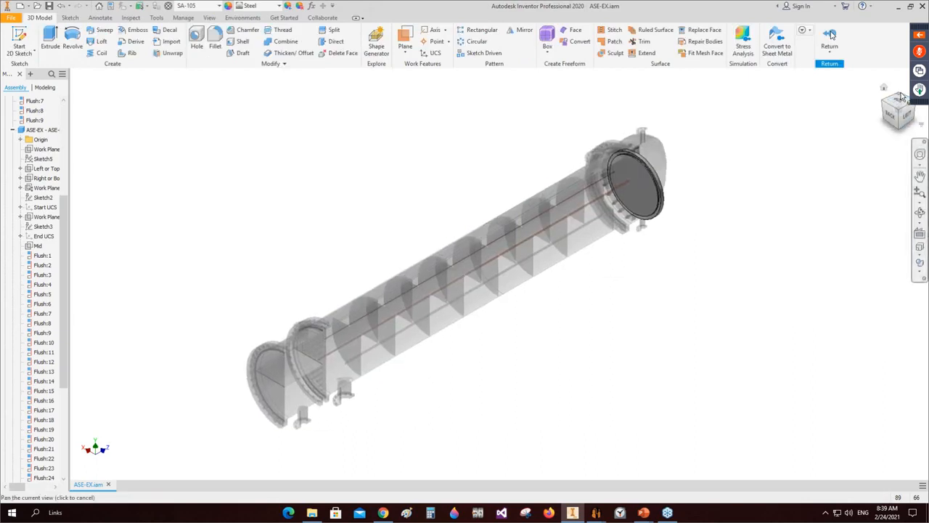
left_click(900, 94)
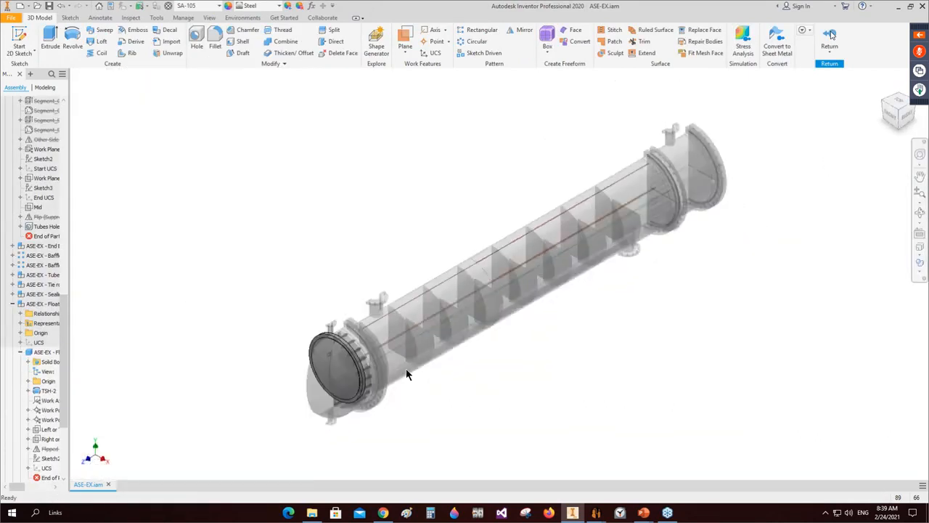
left_click(830, 38)
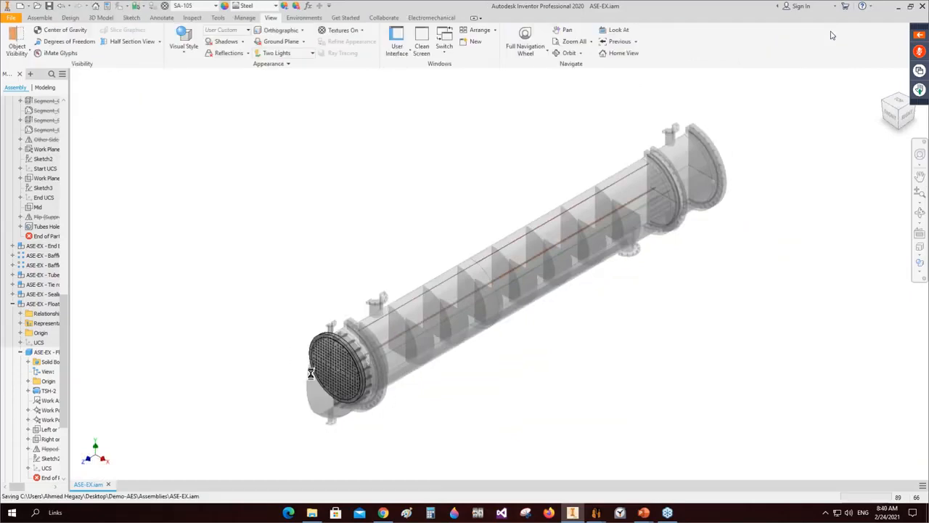
scroll(315, 376, "up", 5)
double_click(316, 376)
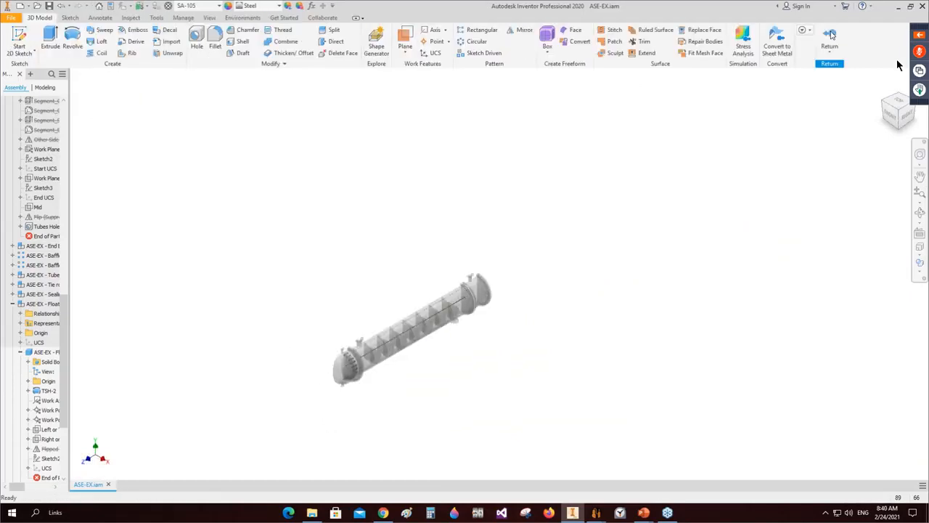
left_click(884, 103)
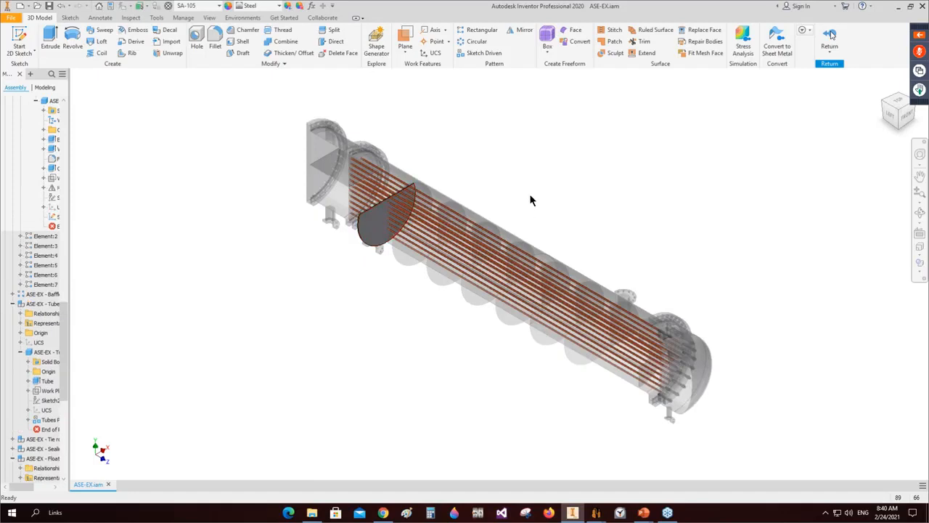
key("ctrl+s")
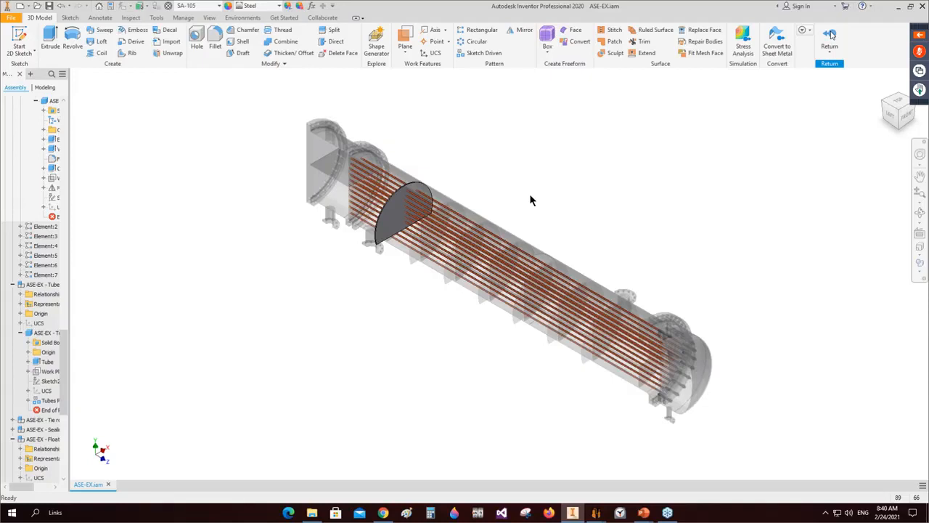
double_click(529, 193)
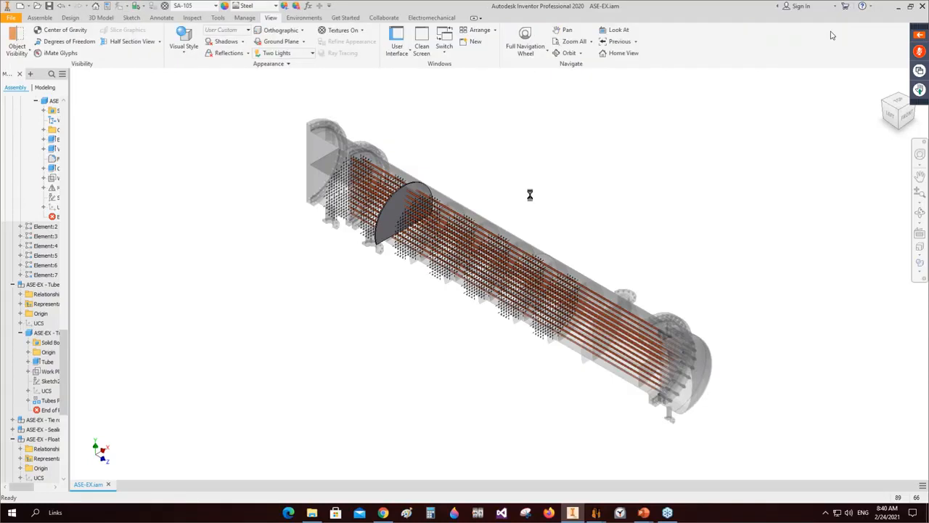
key("ctrl+s")
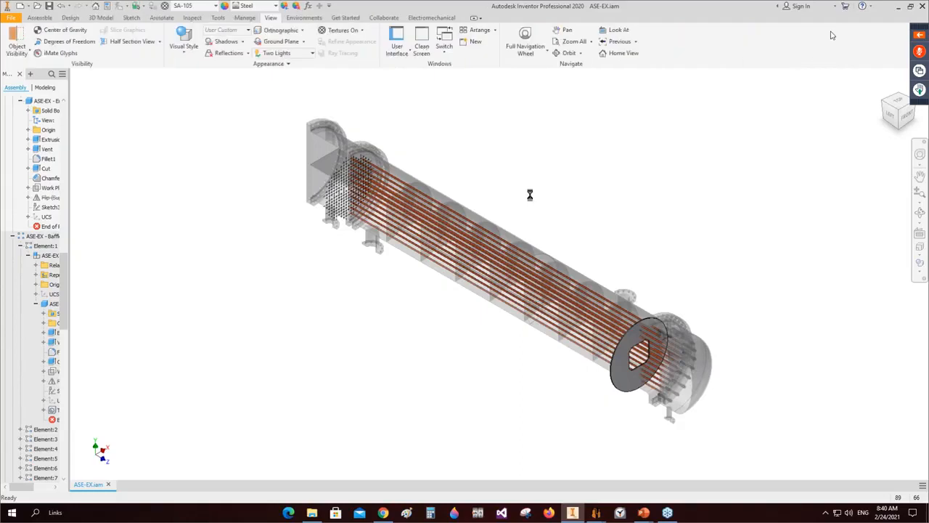
key("ctrl+s")
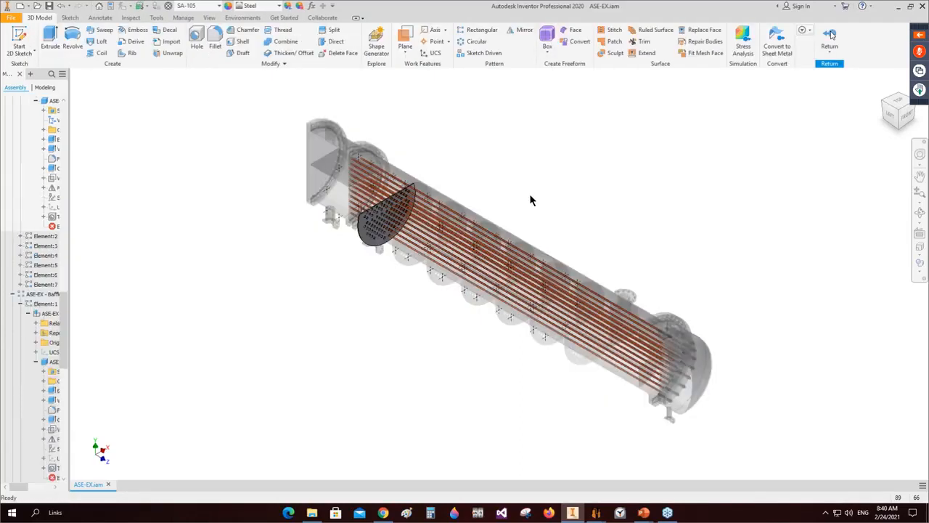
left_click(830, 38)
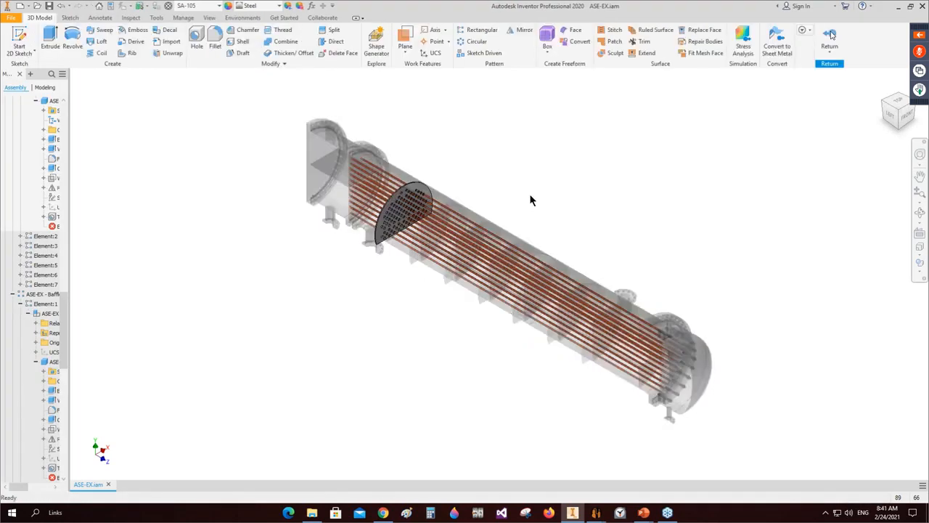
left_click(830, 38)
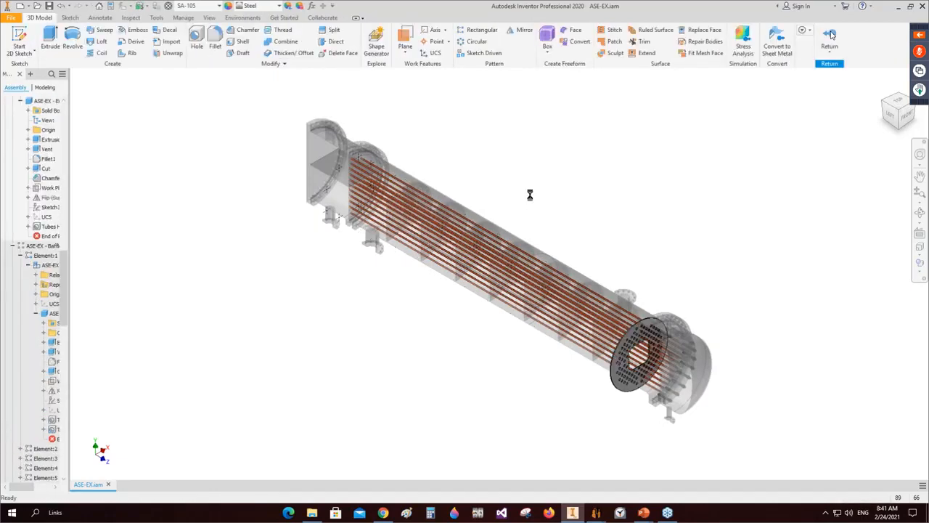
left_click(830, 38)
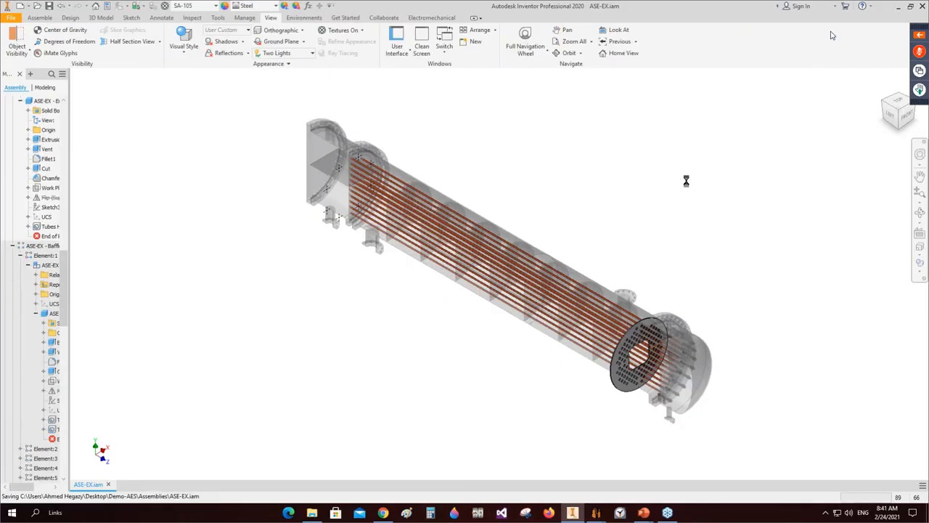
double_click(356, 166)
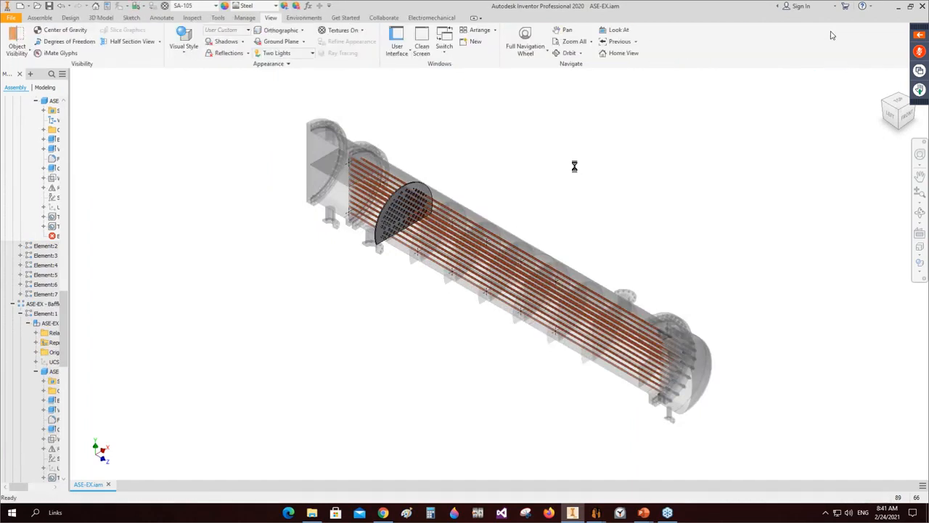
left_click(830, 37)
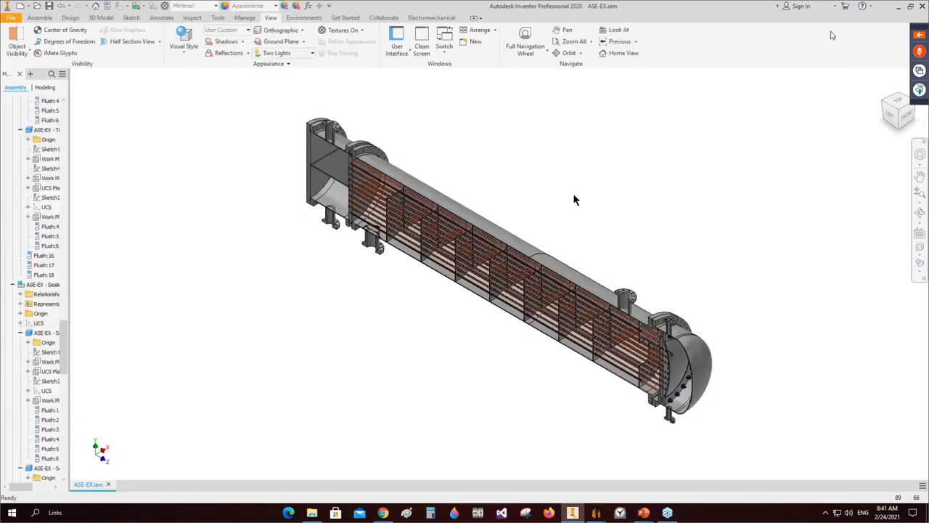
Step: Inspect the generated tube bundle in the sectioned exchanger, including the tubes, baffles and gasketed tubesheet joint near the front end
left_click(919, 211)
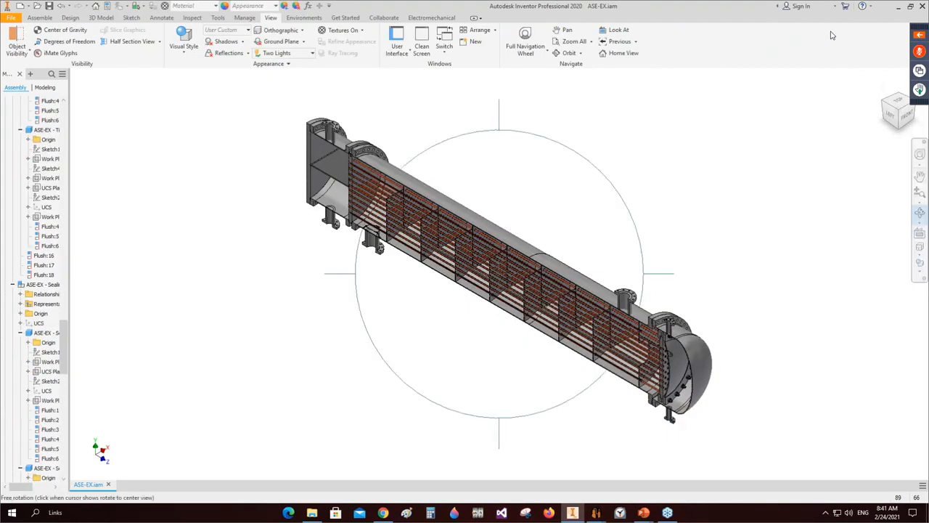
left_click_drag(529, 291, 319, 291)
scroll(323, 290, "up", 4)
scroll(348, 254, "up", 2)
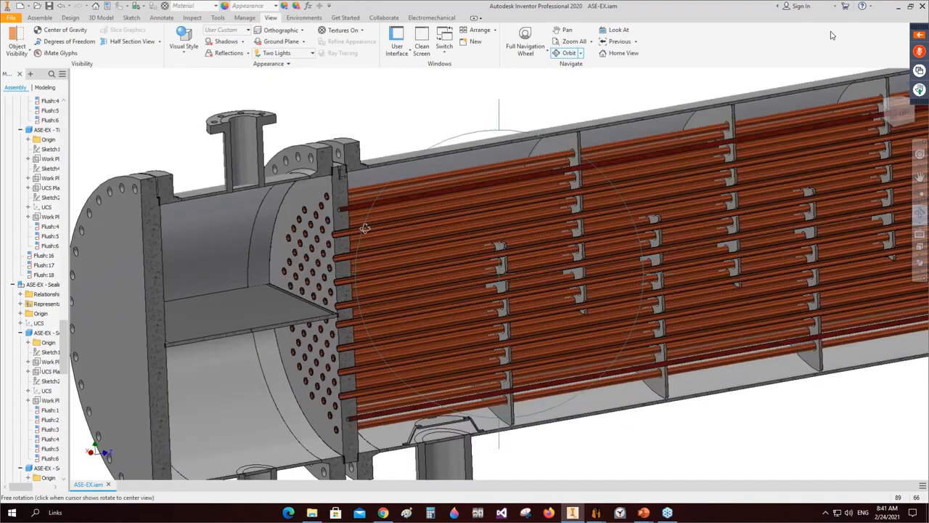
scroll(363, 228, "down", 1)
left_click_drag(503, 257, 468, 256)
scroll(311, 192, "up", 5)
middle_click_drag(311, 191, 691, 148)
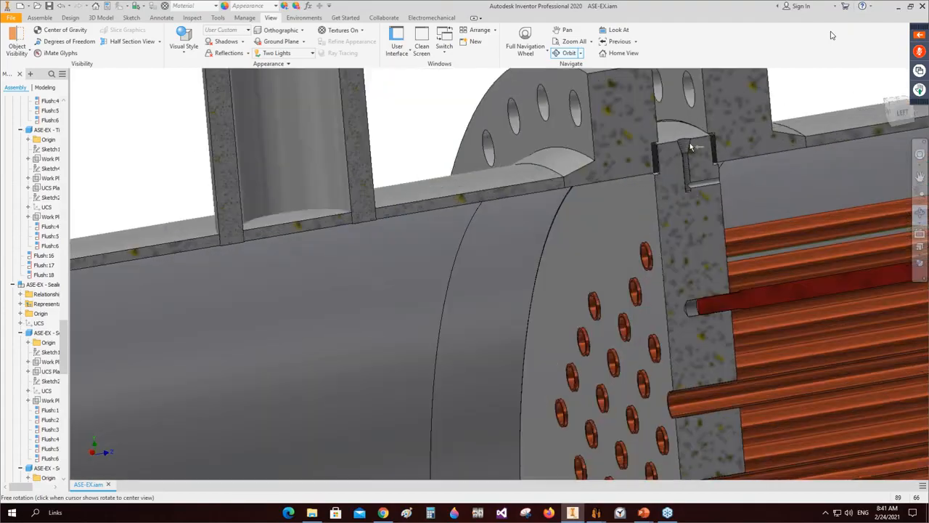
scroll(690, 161, "up", 1)
scroll(688, 167, "down", 2)
scroll(511, 273, "down", 10)
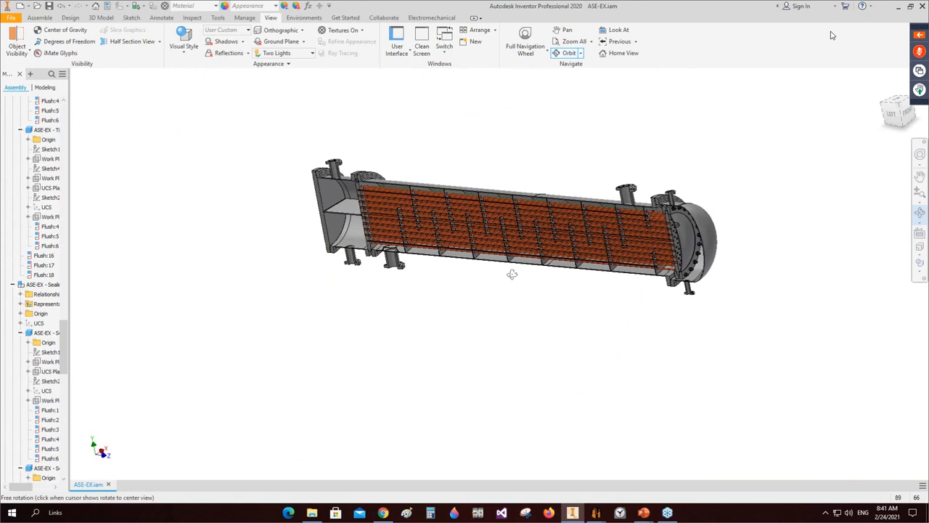
left_click_drag(512, 274, 531, 259)
right_click(531, 259)
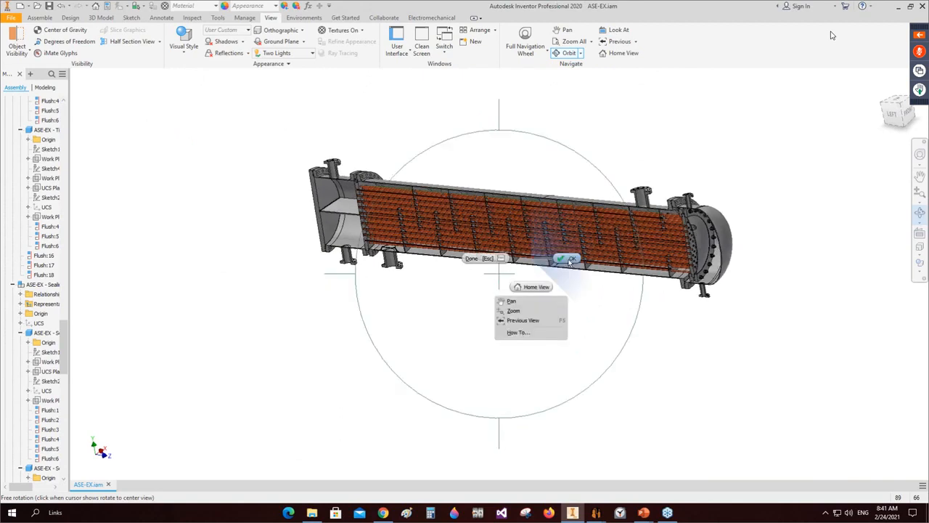
Step: Open the tube bundle subassembly of the sectioned exchanger as its own document
left_click(569, 259)
right_click(614, 244)
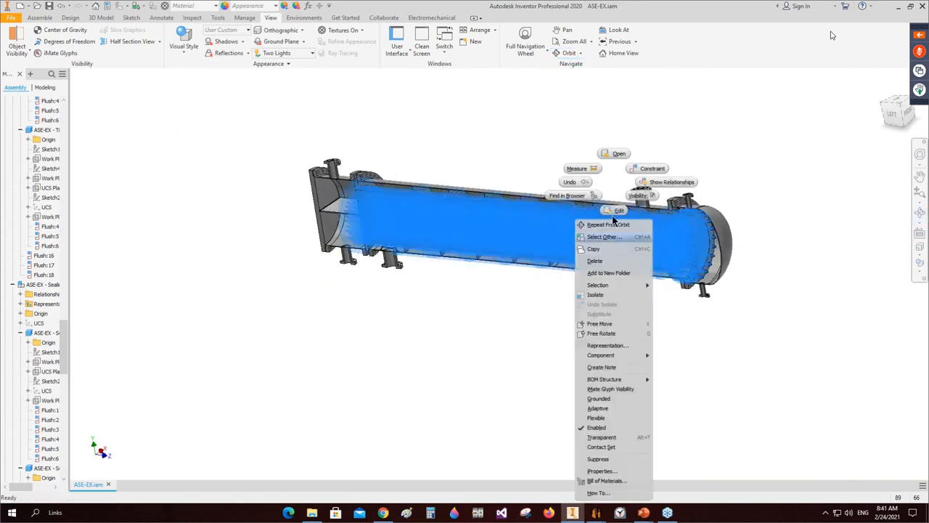
left_click(618, 153)
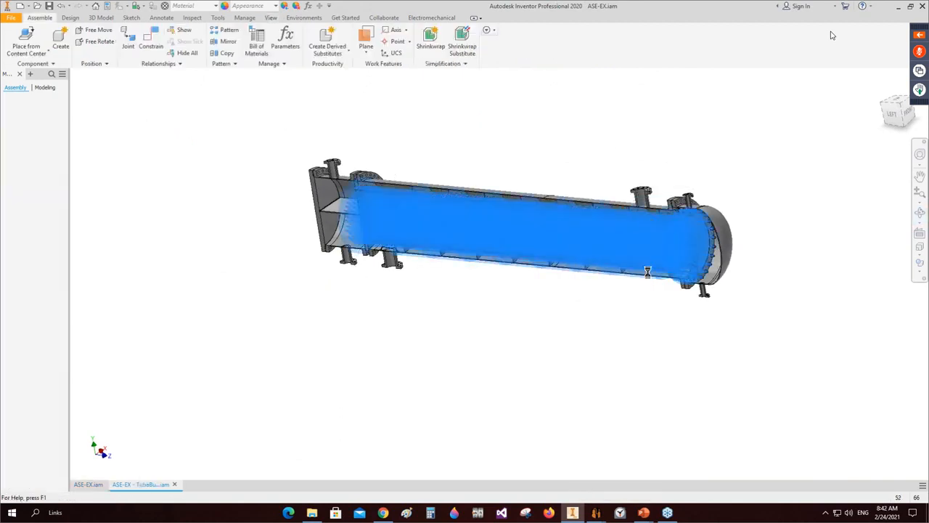
Step: Switch to Static Equipment Generator and close the HTRI holing form
mouse_move(595, 512)
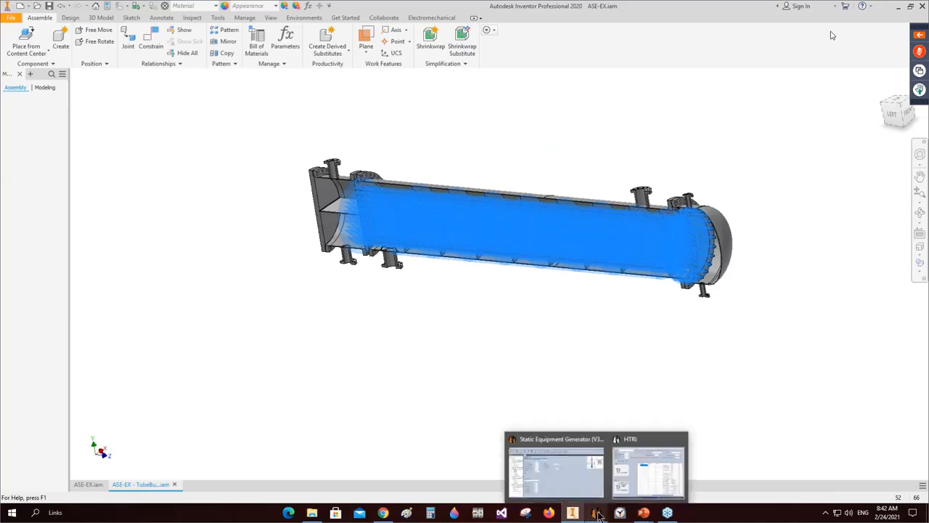
left_click(617, 446)
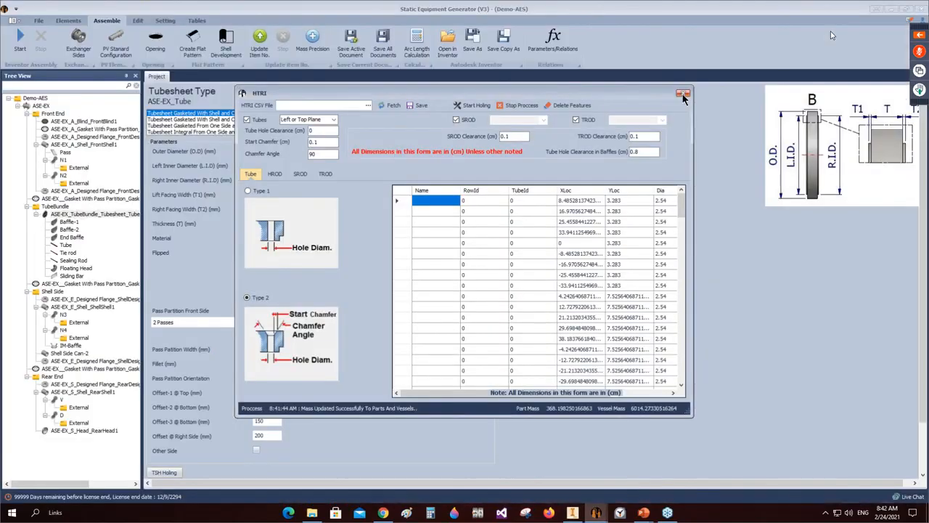
left_click(683, 95)
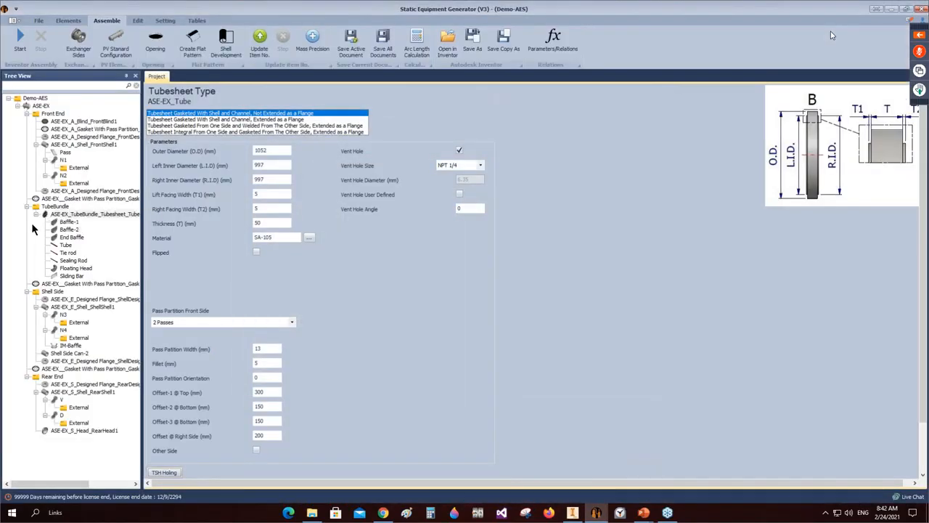
Step: Add a saddle named Saddle-1 to the shell-side shell ASE-EX_E_Shell_ShellShell1
left_click(73, 308)
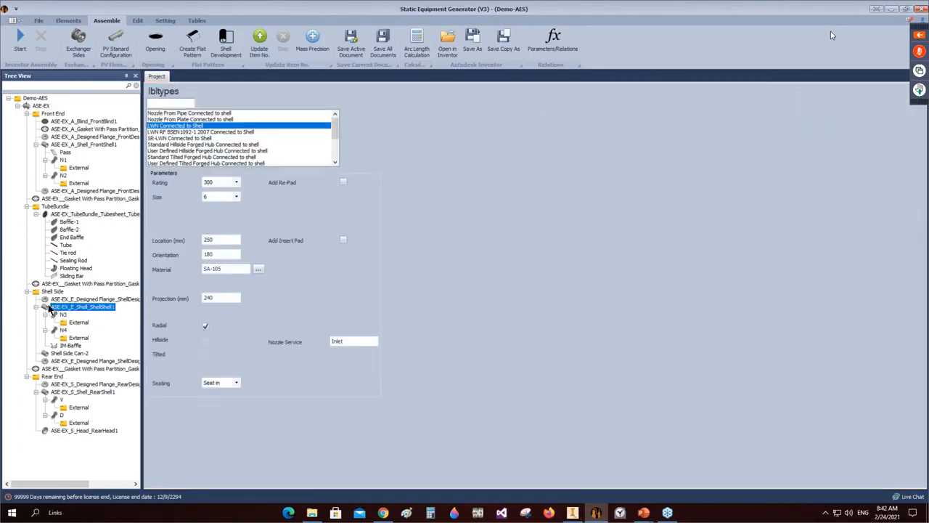
left_click(68, 20)
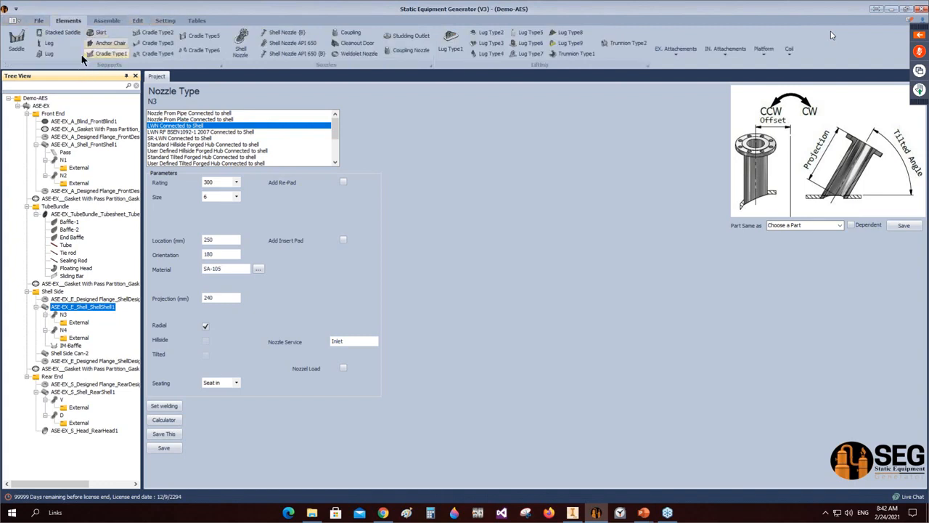
left_click(16, 40)
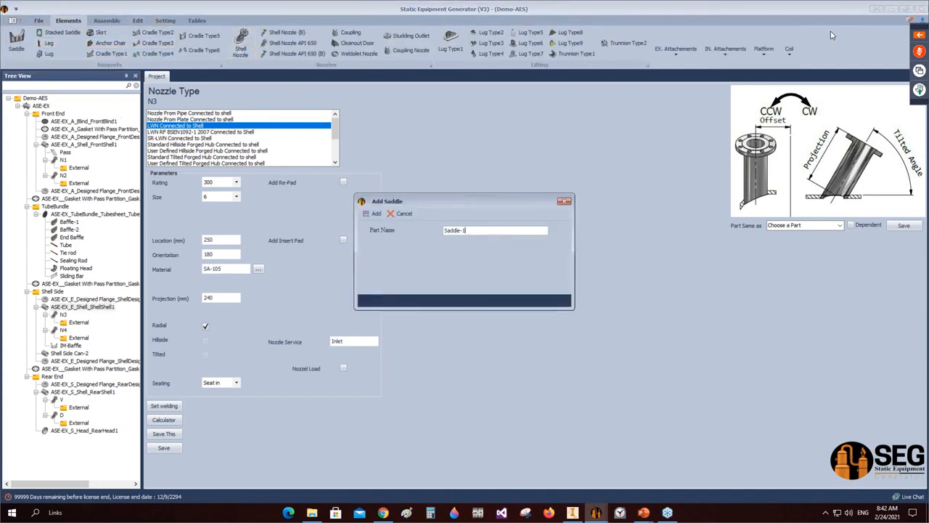
left_click(374, 214)
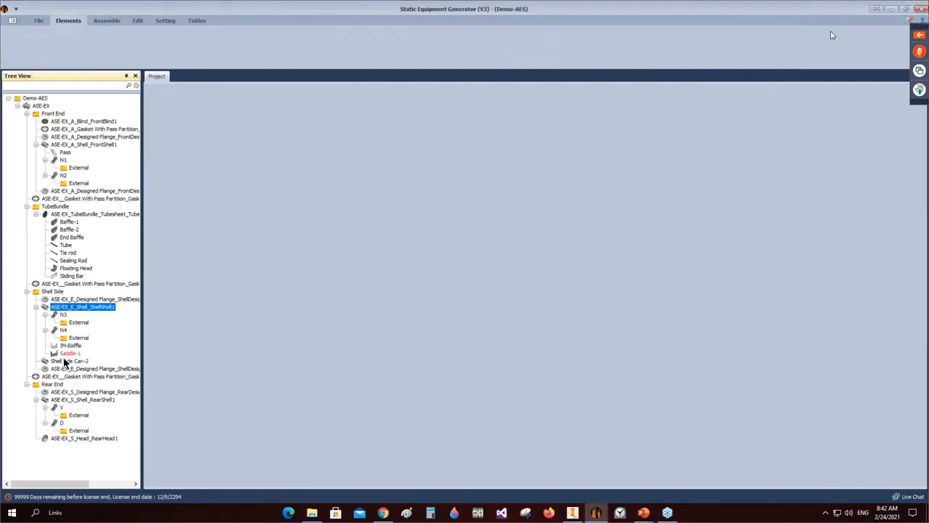
Step: Set the type of Saddle-1 to Saddle Web Plate Case4 (Left)
left_click(67, 353)
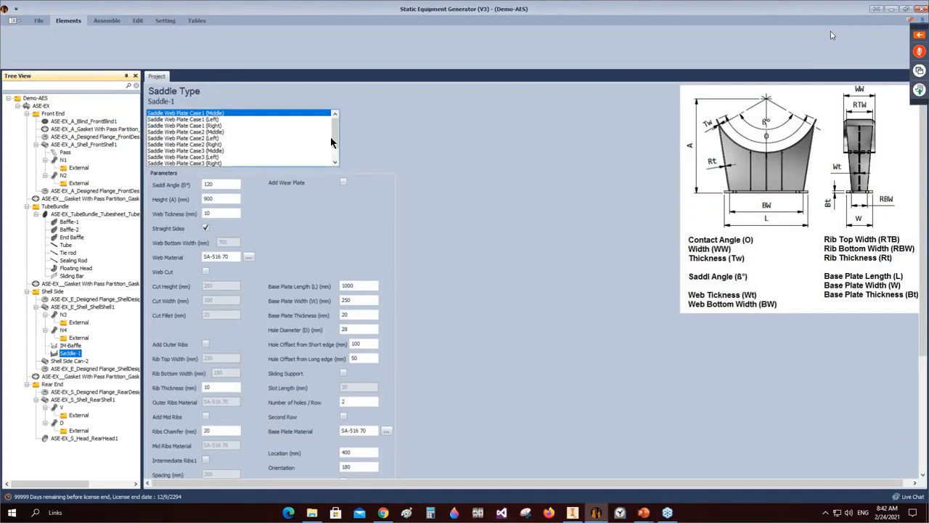
left_click_drag(333, 138, 334, 156)
left_click(212, 157)
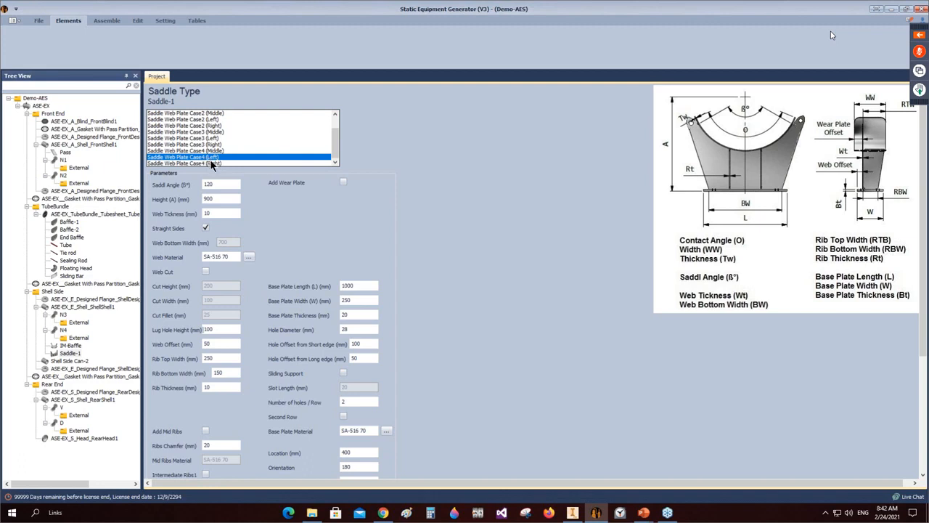
Step: Set the web offset of Saddle-1 to 20 mm and its rib bottom width to 200 mm
left_click(220, 199)
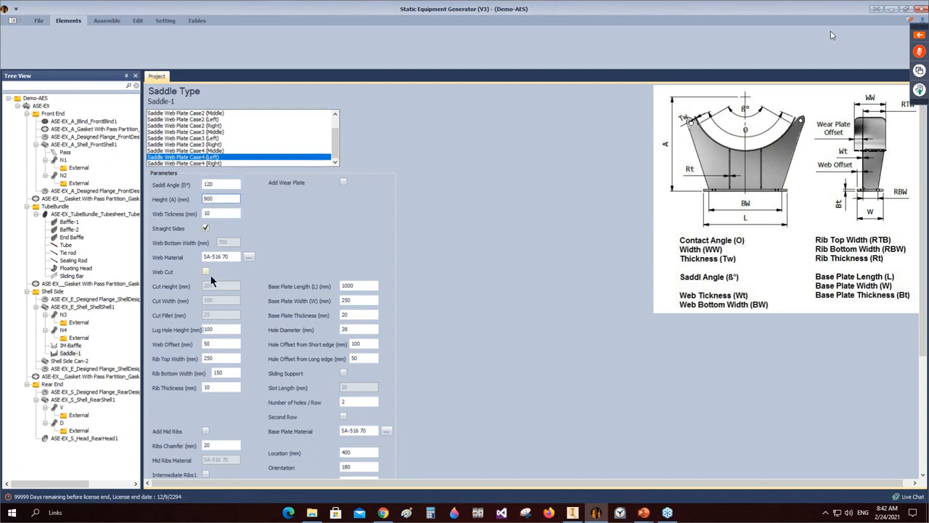
left_click(223, 330)
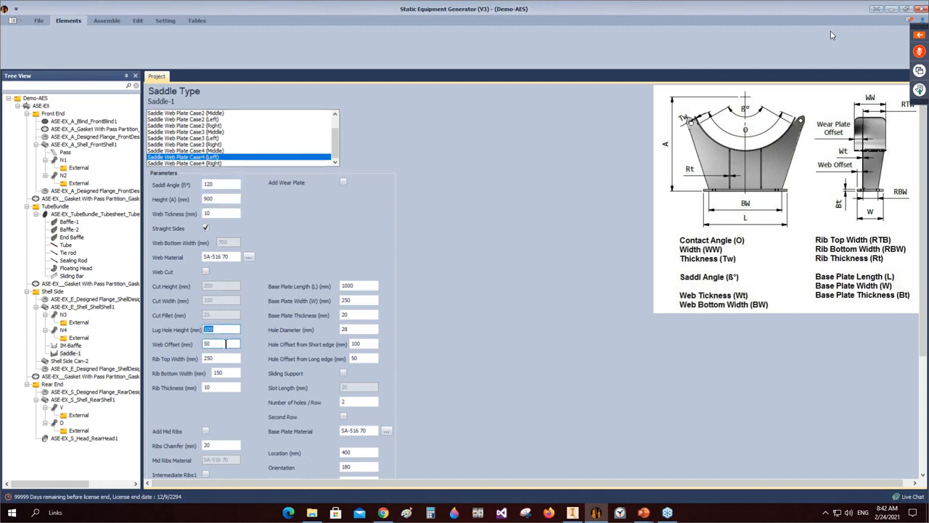
left_click(207, 343)
type("20")
key("Tab")
key("Tab")
type("200")
left_click(212, 388)
Step: Add mid ribs and the first intermediate ribs to Saddle-1, with an intermediate rib spacing of 500 mm
scroll(213, 385, "down", 2)
left_click(205, 373)
left_click(205, 416)
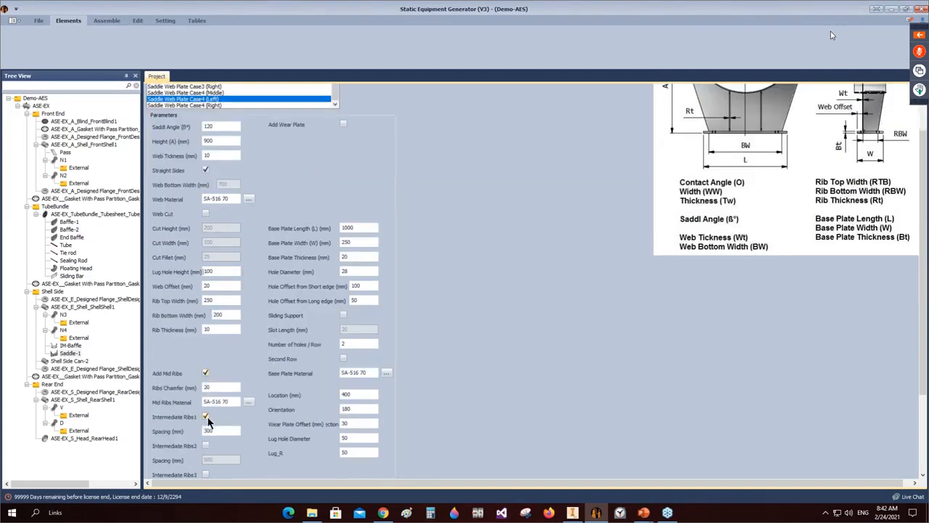
left_click(217, 430)
scroll(216, 432, "down", 2)
left_click_drag(225, 317, 173, 320)
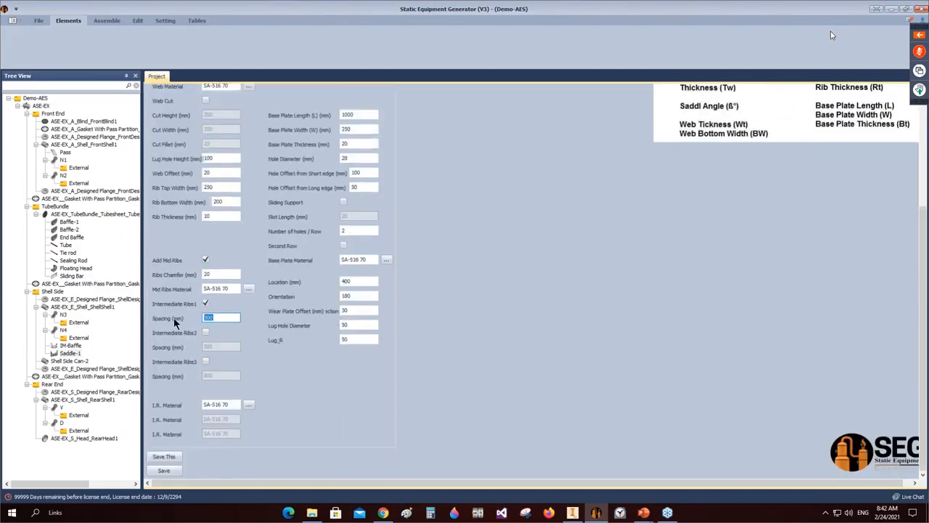
type("500")
Step: Add a wear plate to Saddle-1 and set its base plate length to 900 mm
scroll(346, 124, "up", 2)
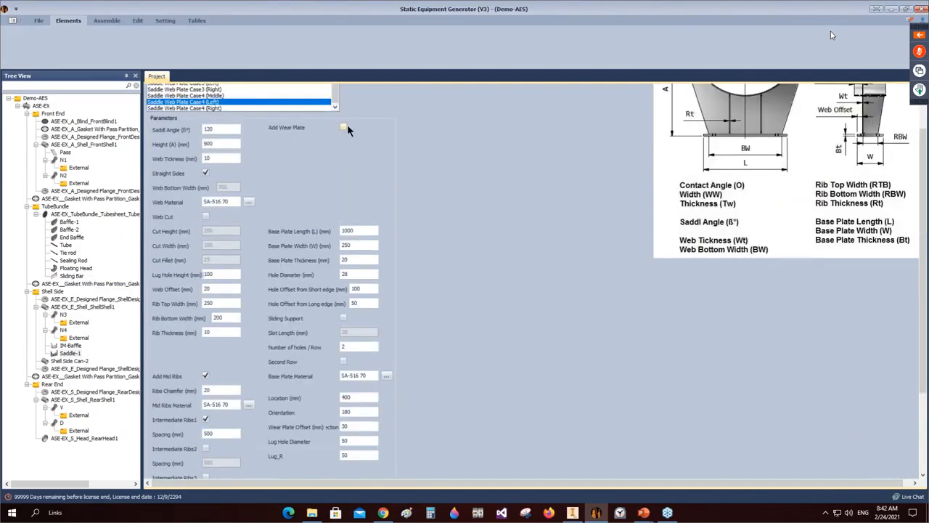
double_click(354, 231)
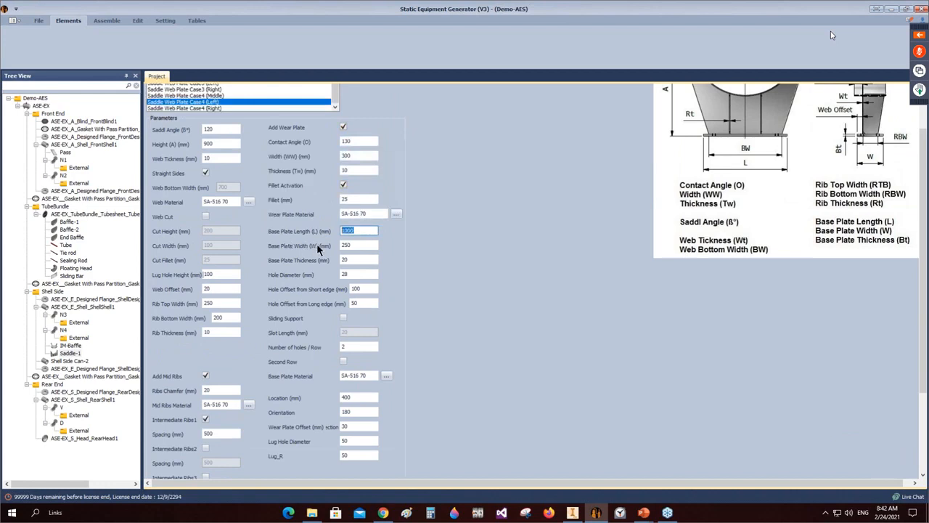
type("900")
Step: Disable straight sides on Saddle-1 and set its web bottom width to 850 mm
left_click(207, 173)
left_click_drag(232, 188, 209, 191)
type("850")
Step: Make Saddle-1 a sliding support with 40 mm base plate thickness, 40 mm hole diameter and 125 mm hole offset from the short edge
double_click(360, 246)
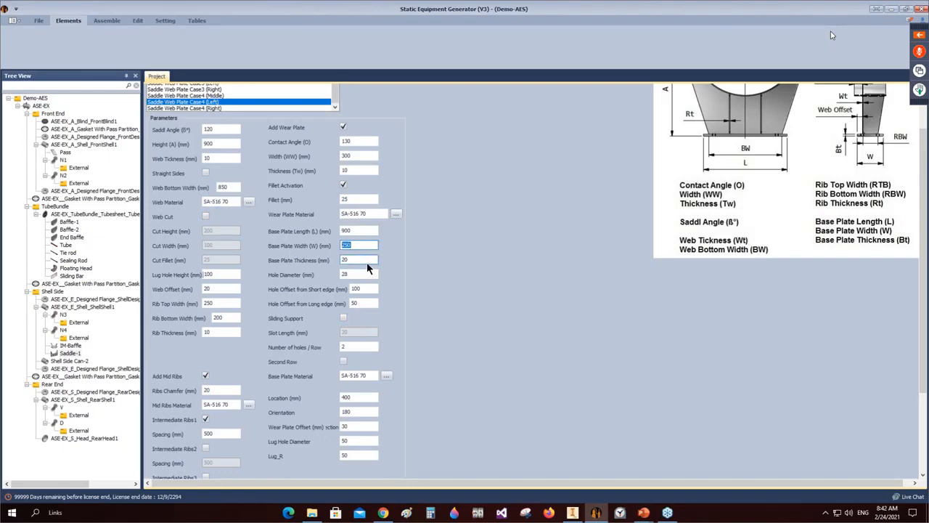
type("40")
key("Tab")
type("40")
left_click(345, 318)
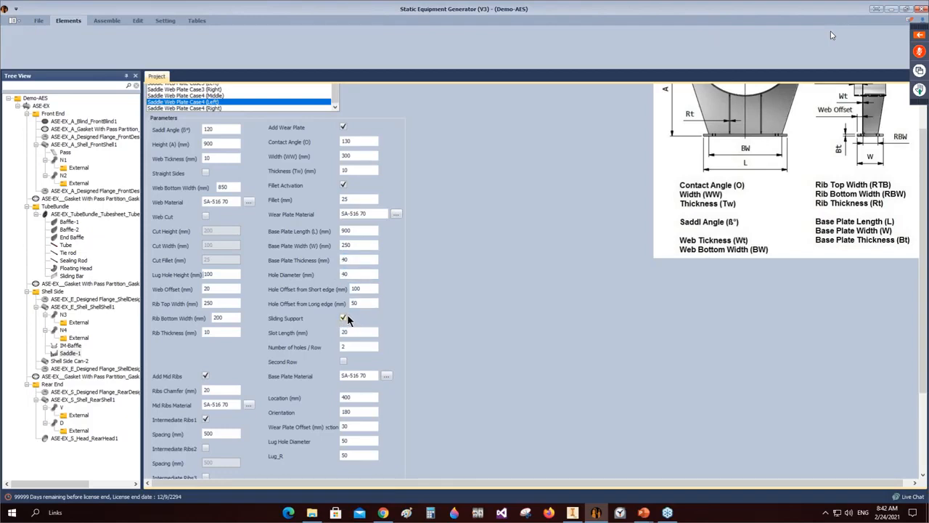
double_click(357, 290)
type("125")
Step: Set the location of Saddle-1 to 700 mm and save the saddle
left_click_drag(360, 398, 318, 399)
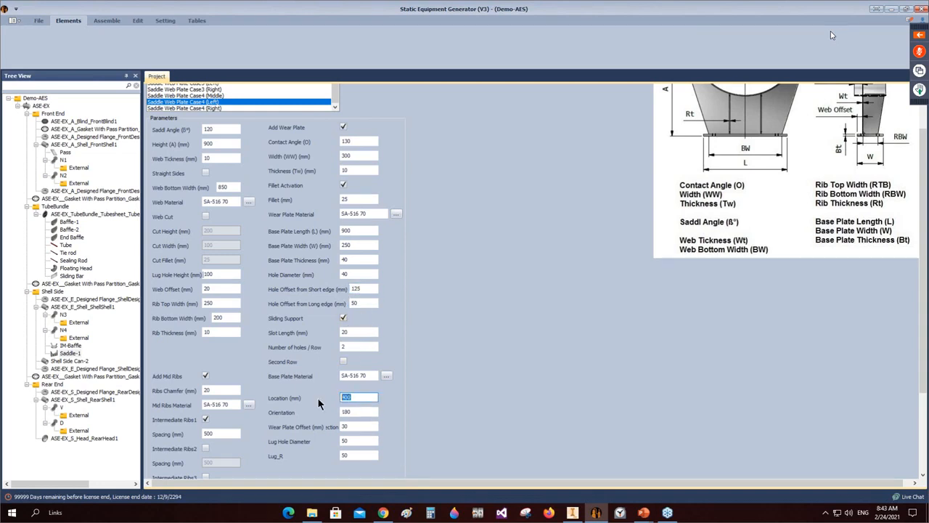
left_click(354, 412)
scroll(358, 441, "down", 3)
left_click(173, 467)
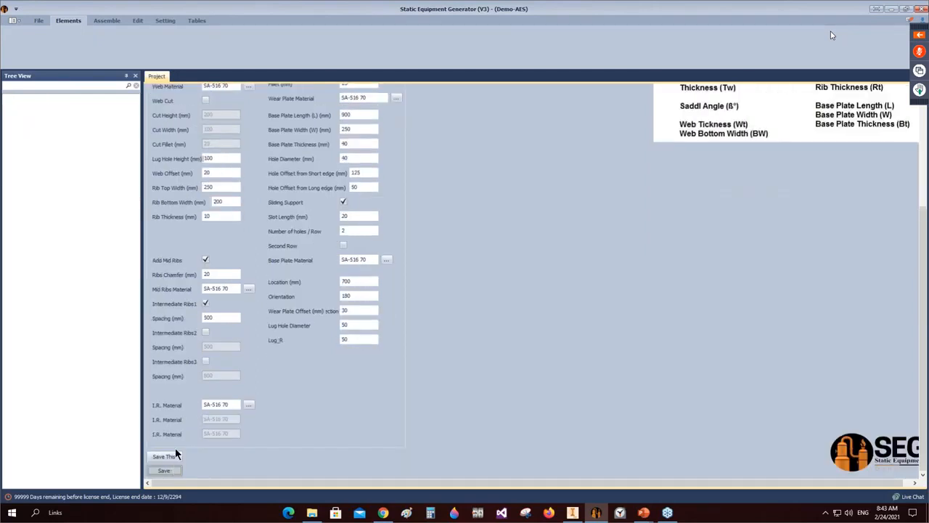
Step: Add a saddle named Saddle-2 to the same shell with the type Saddle Web Plate Case4 (Right)
left_click(83, 306)
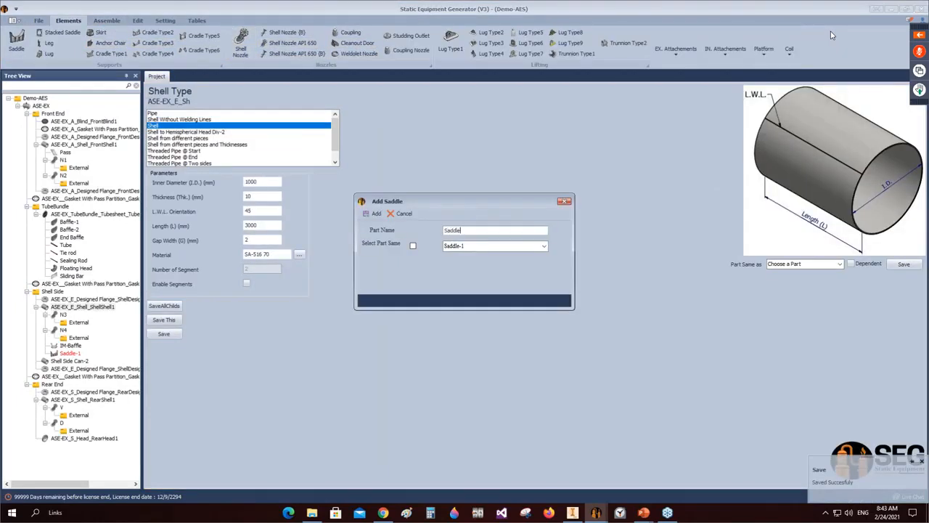
left_click(374, 214)
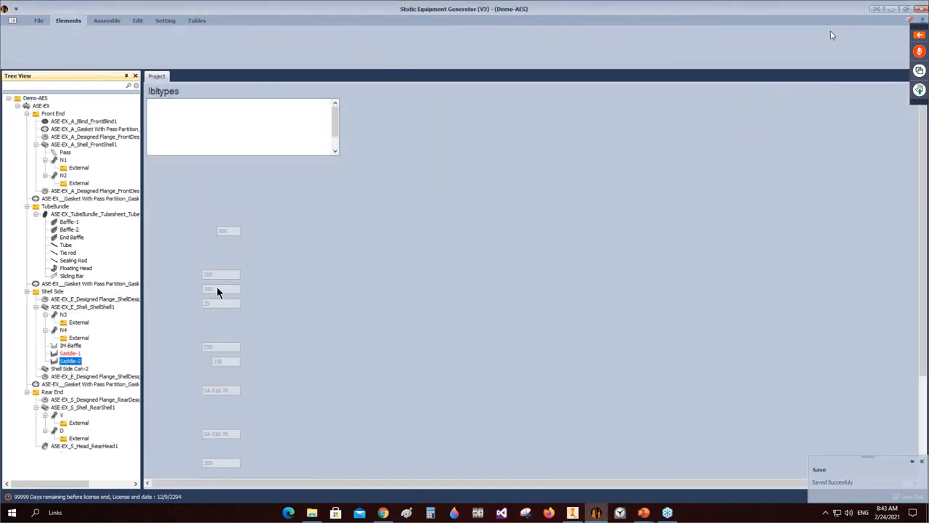
left_click_drag(338, 130, 339, 160)
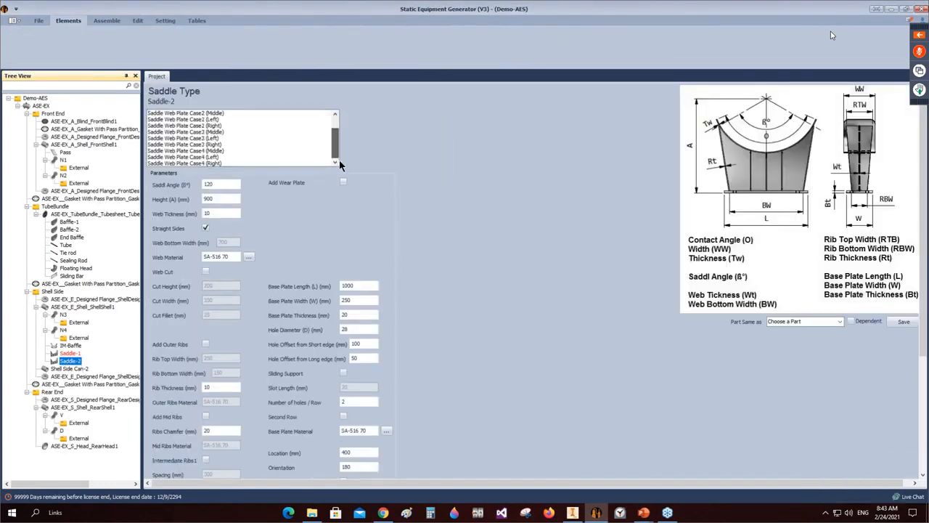
left_click(211, 161)
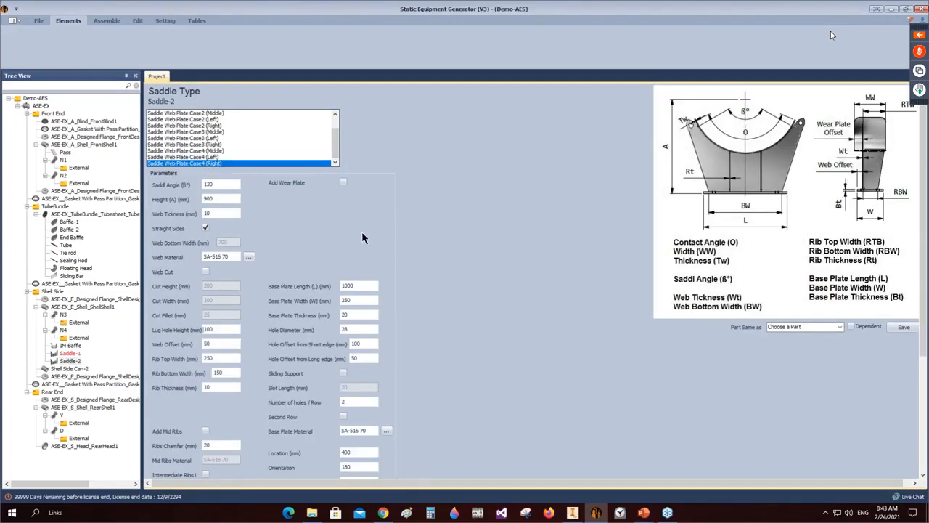
Step: Set the web offset of Saddle-2 to 20 mm and its rib bottom width to 200 mm
left_click(217, 200)
double_click(209, 344)
type("20")
double_click(217, 372)
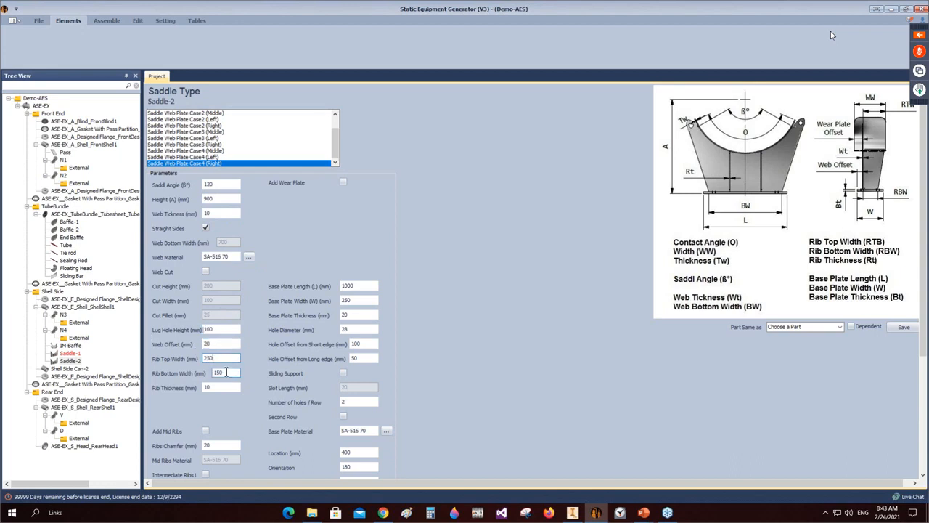
type("200")
Step: Add mid ribs and the first intermediate ribs to Saddle-2, with an intermediate rib spacing of 50 mm
left_click(206, 431)
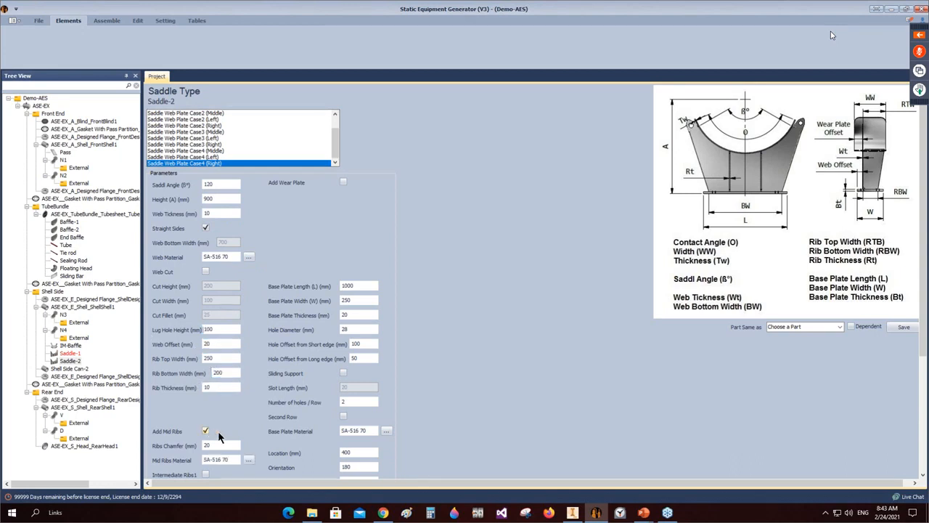
scroll(210, 432, "down", 1)
left_click(206, 417)
double_click(220, 431)
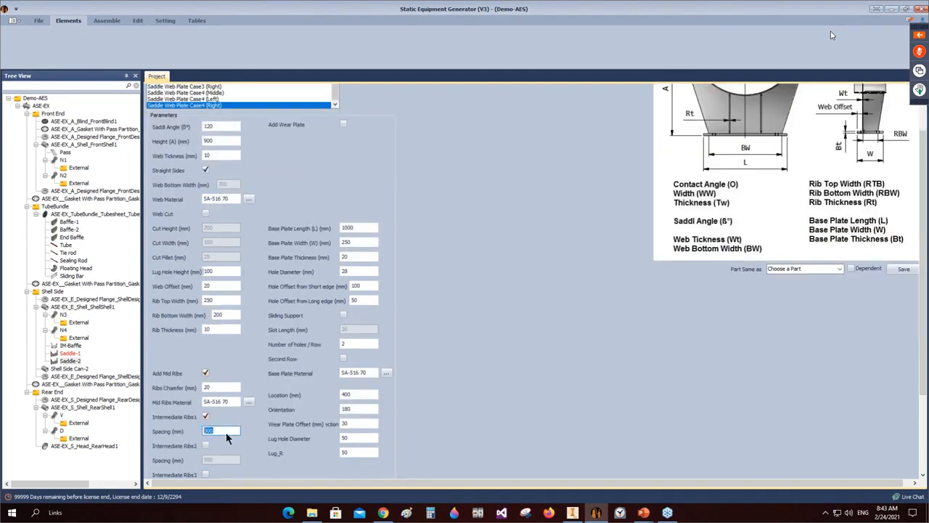
type("50")
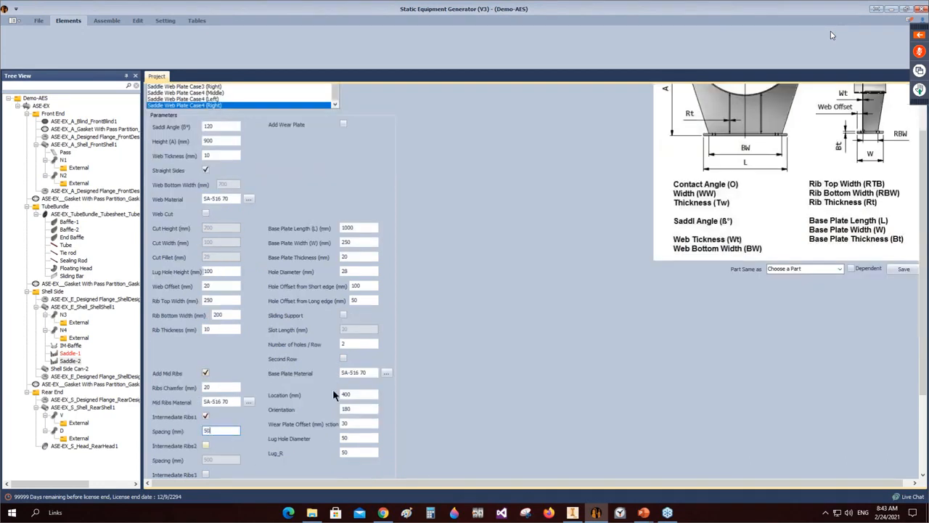
Step: Give Saddle-2 a wear plate, a 900 mm base plate length and an 850 mm web bottom width without straight sides
left_click(343, 123)
type("900")
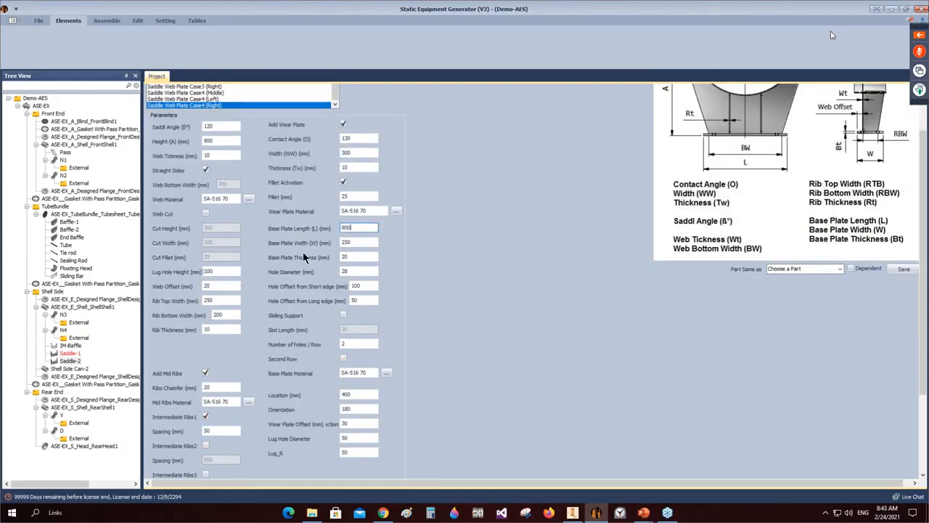
left_click(205, 170)
key("Tab")
type("850")
Step: Set the base plate of Saddle-2 to 40 mm thickness, 40 mm hole diameter and 125 mm hole offset from the short edge
left_click(361, 243)
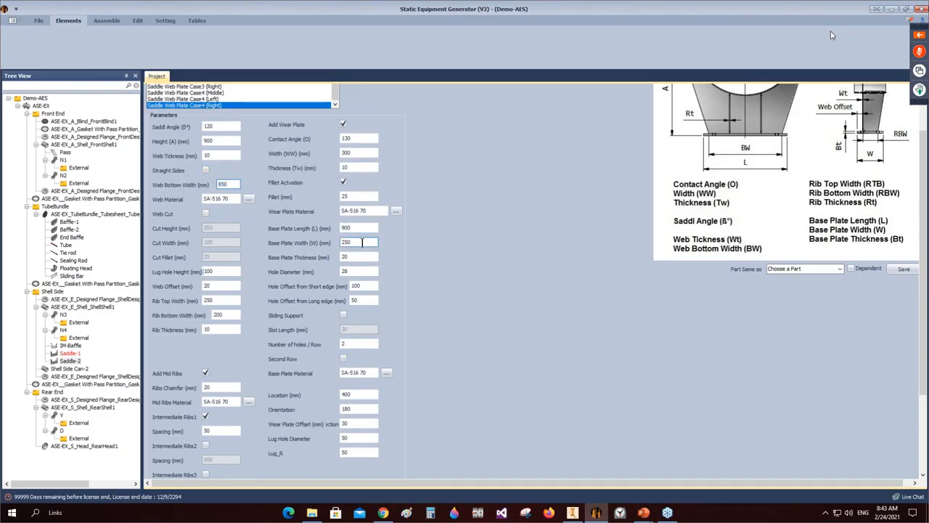
key("Tab")
type("40")
key("Tab")
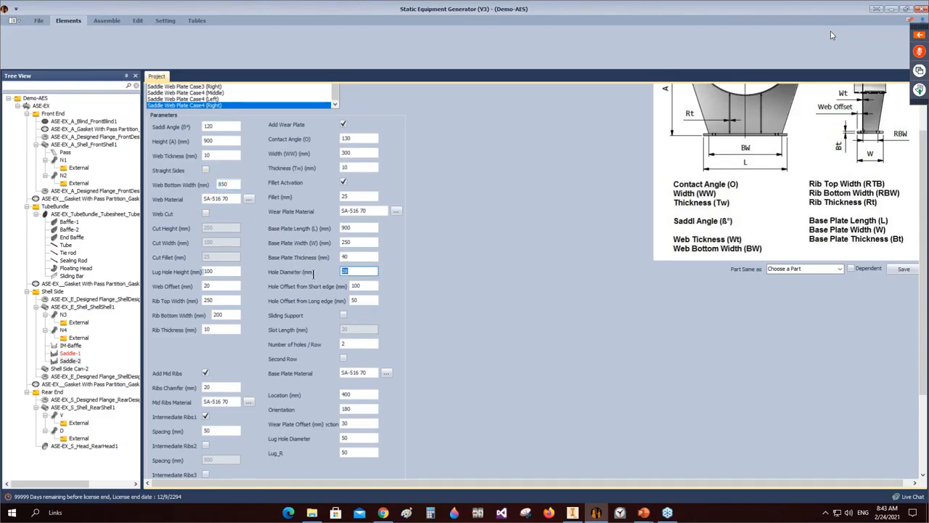
type("40")
left_click(369, 289)
key("BackSpace")
key("BackSpace")
key("BackSpace")
type("12")
Step: Set the location of Saddle-2 to 4600 mm and save the saddle
left_click(350, 395)
type("4600")
scroll(235, 463, "down", 2)
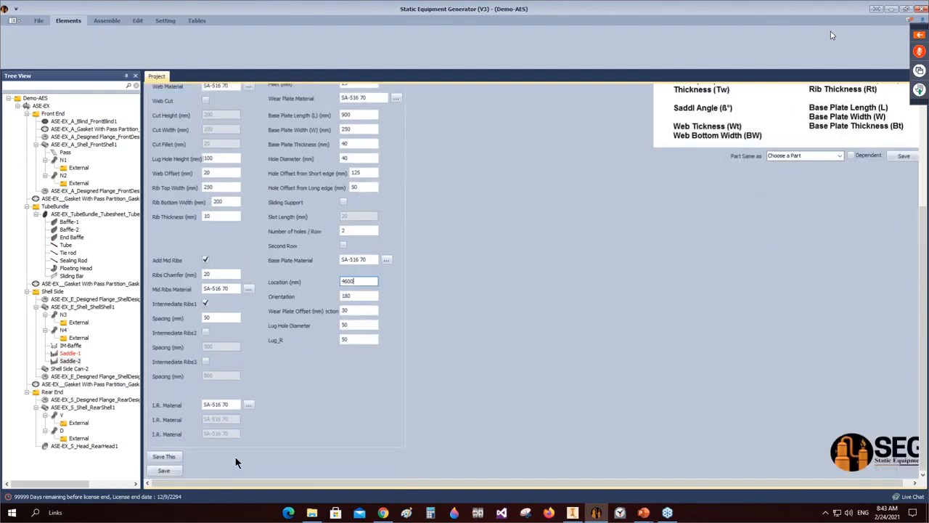
left_click(181, 471)
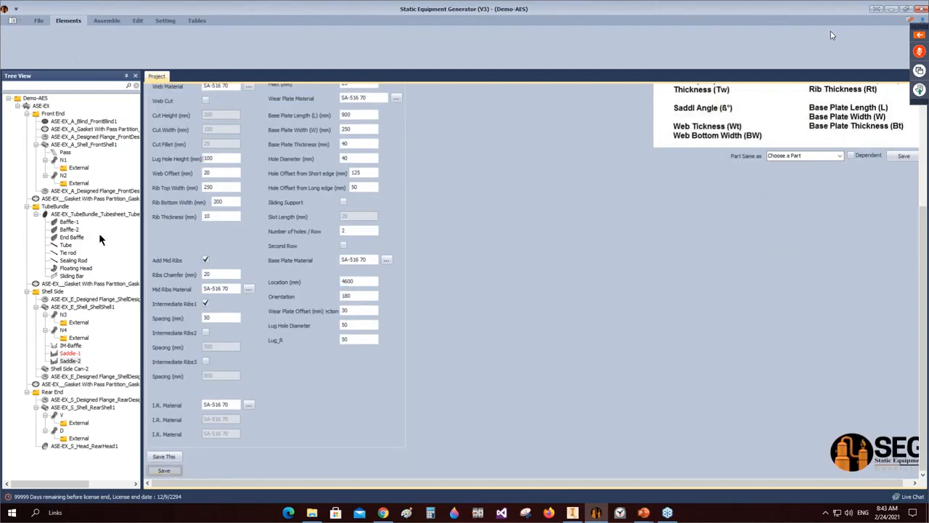
Step: Start the Inventor assembly of the two saddles and switch to Autodesk Inventor to watch Saddle-1 being built
left_click(106, 20)
mouse_move(572, 513)
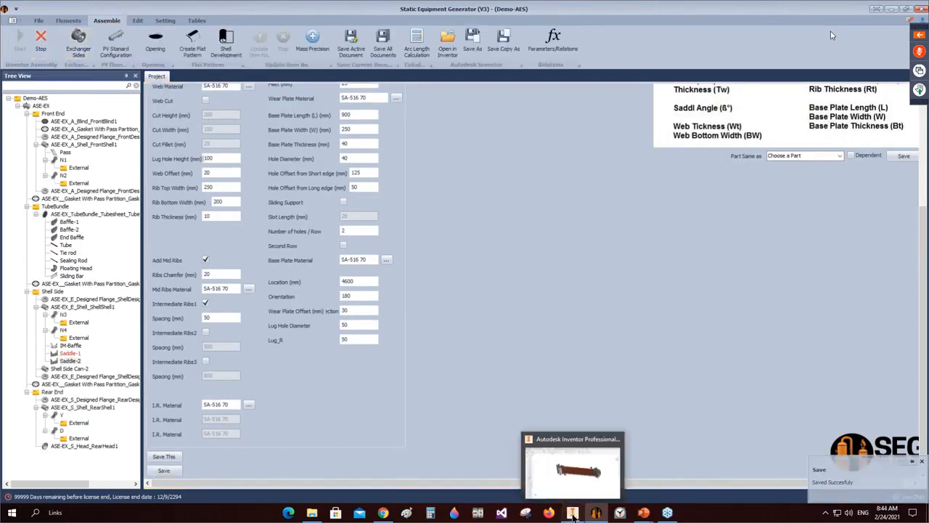
left_click(573, 470)
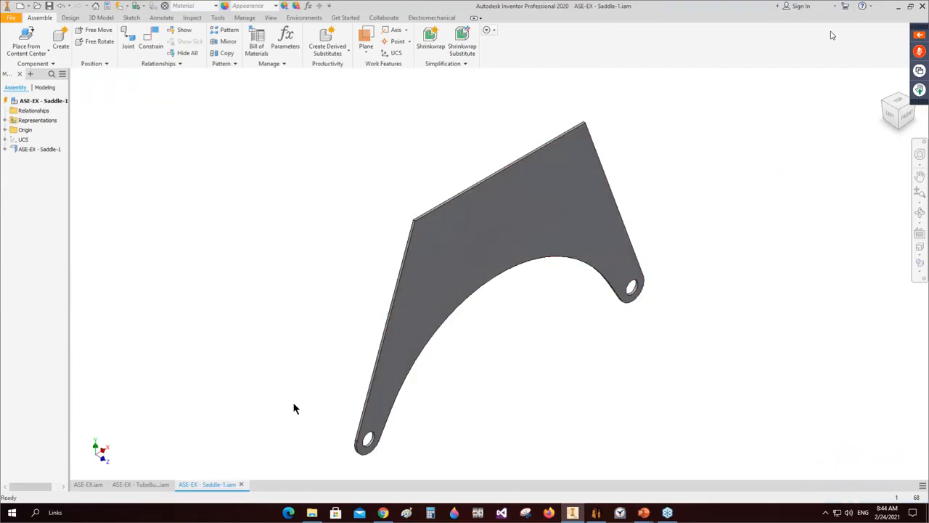
Step: Switch to the SEG software Webinar presentation in PowerPoint and show slide 16, "Tube Sheet Holing using HTRI csv file", as a slide show
mouse_move(652, 513)
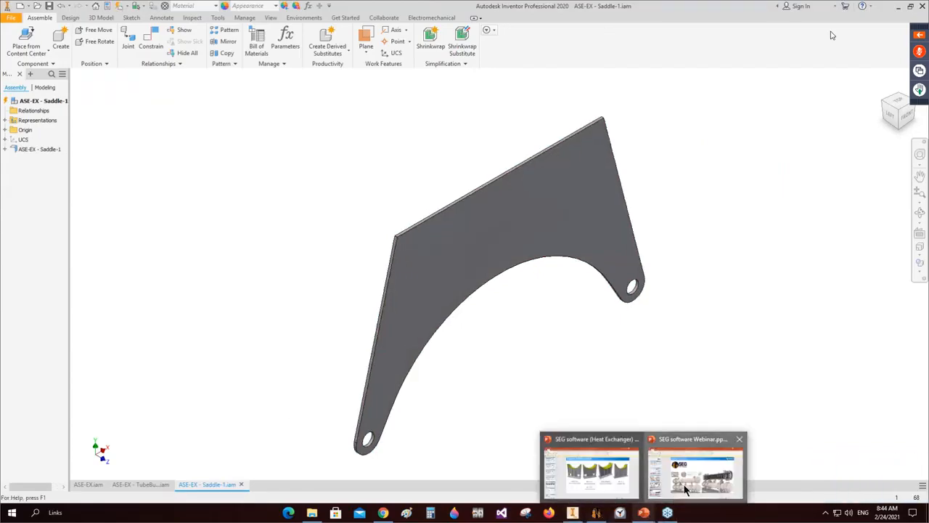
left_click(686, 479)
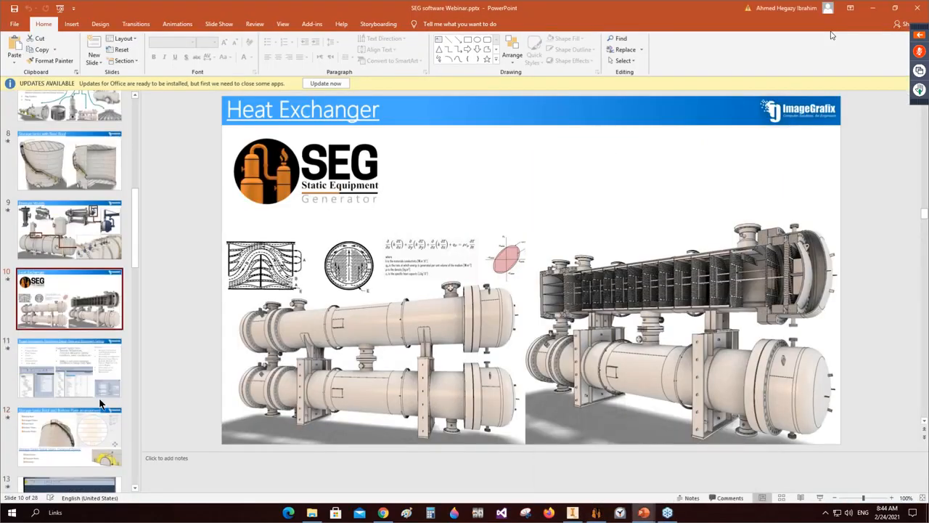
scroll(100, 400, "down", 5)
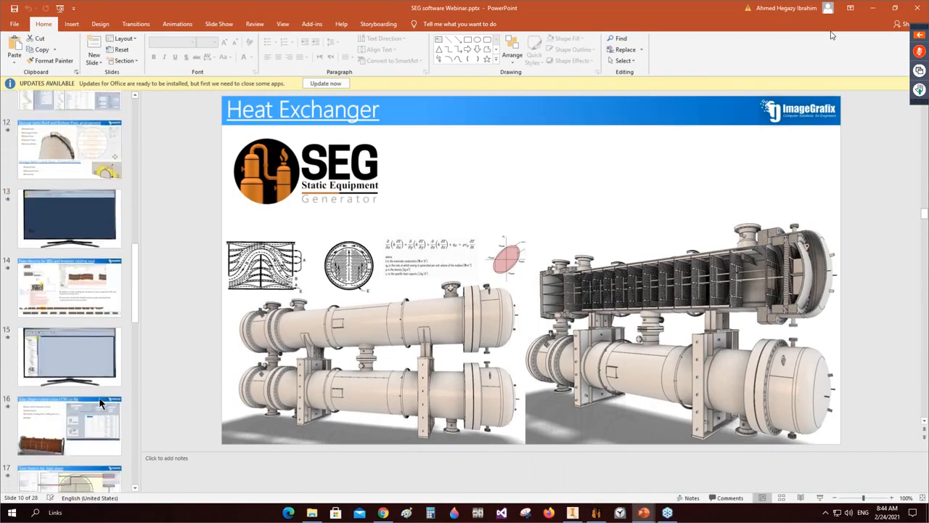
scroll(100, 403, "down", 2)
left_click(111, 385)
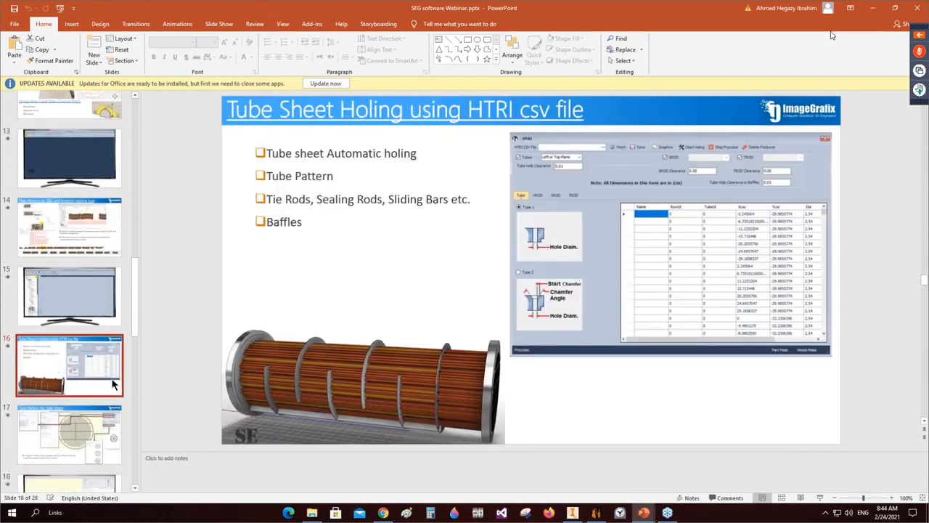
key("shift+F5")
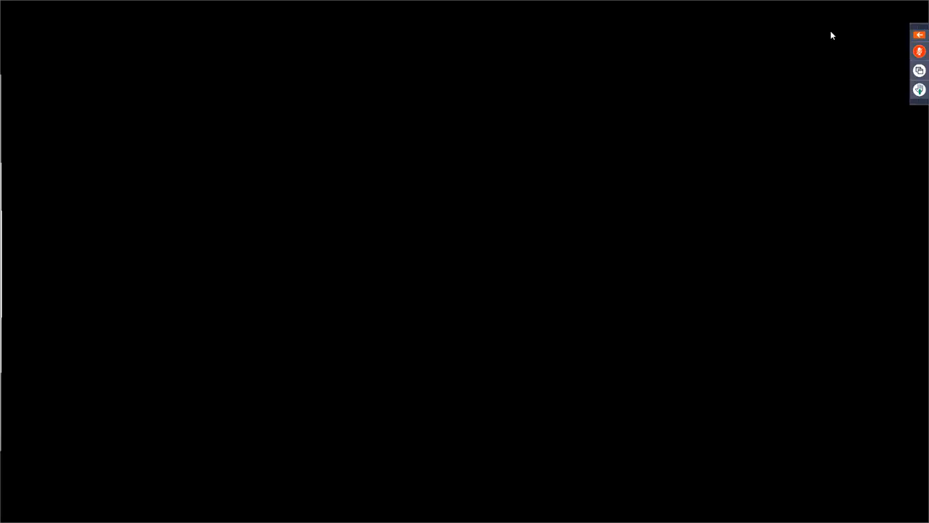
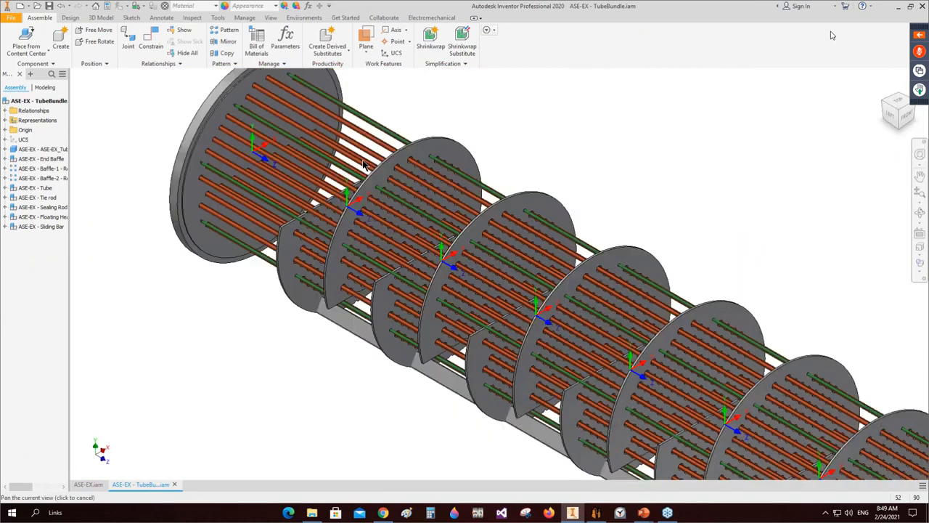
Step: Hide all work features in the tube bundle assembly
left_click(270, 18)
left_click(17, 48)
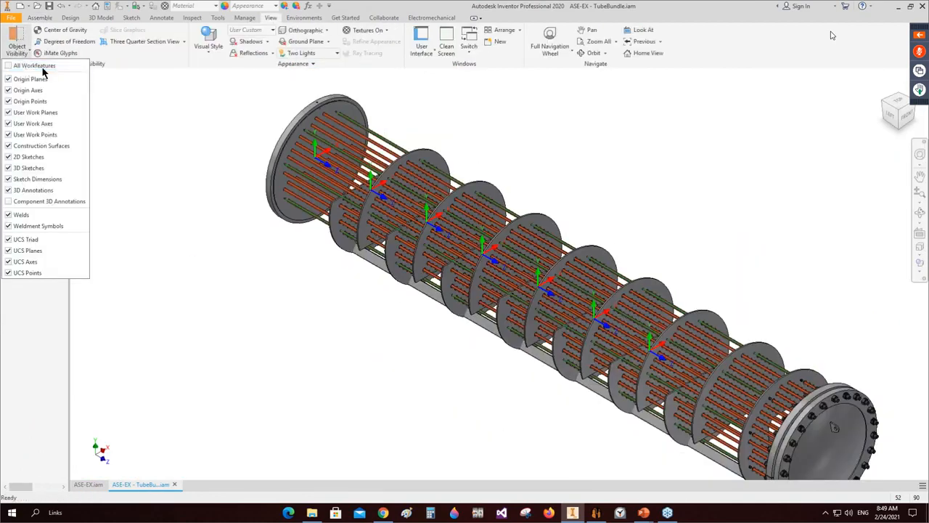
left_click(24, 66)
Step: Examine the tube bundle's baffles, tubes and floating head from several angles, and close its document
key("F4")
left_click_drag(853, 224, 757, 223)
scroll(709, 215, "up", 5)
middle_click_drag(757, 223, 731, 196)
scroll(526, 235, "down", 4)
scroll(728, 200, "down", 2)
left_click_drag(683, 235, 518, 252)
right_click(470, 189)
left_click(503, 186)
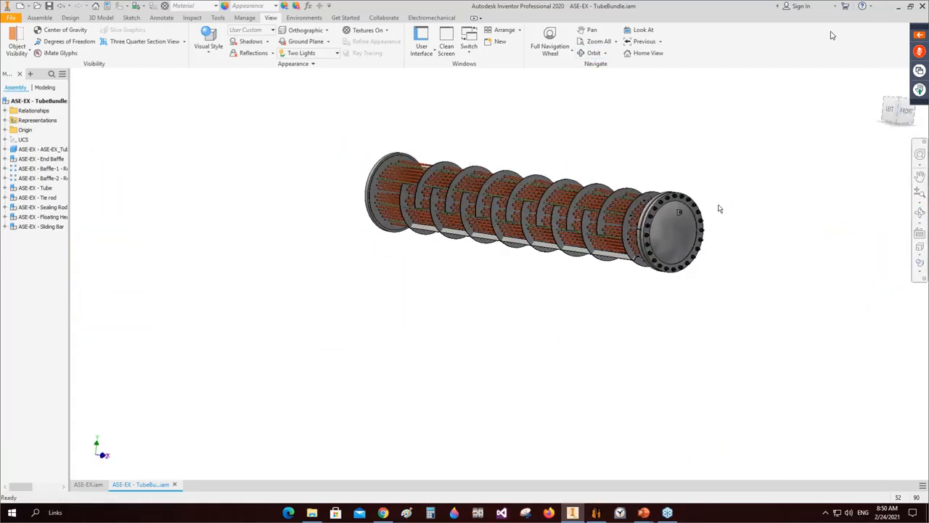
key("ctrl+F4")
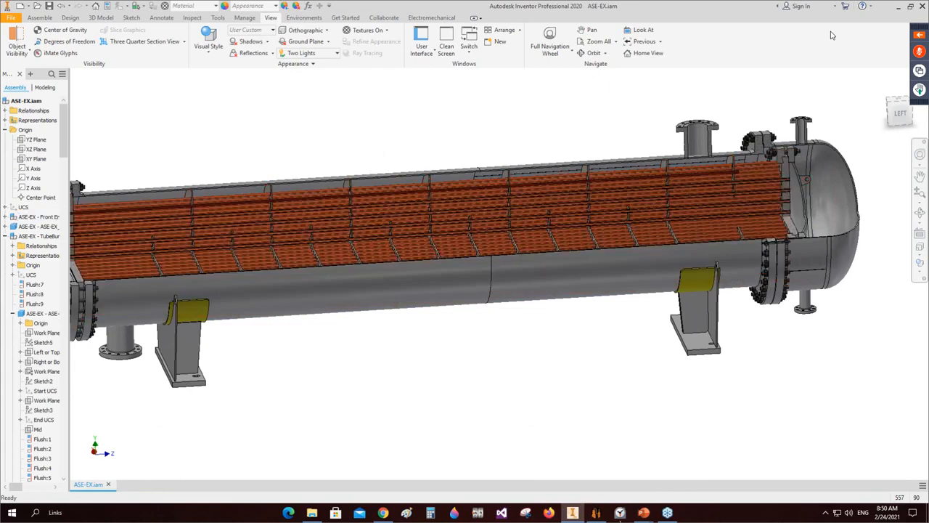
Step: Collapse the ASE-EX model tree, switch to Static Equipment Generator and collapse the Front End, TubeBundle, Shell Side and Rear End groups
right_click(17, 101)
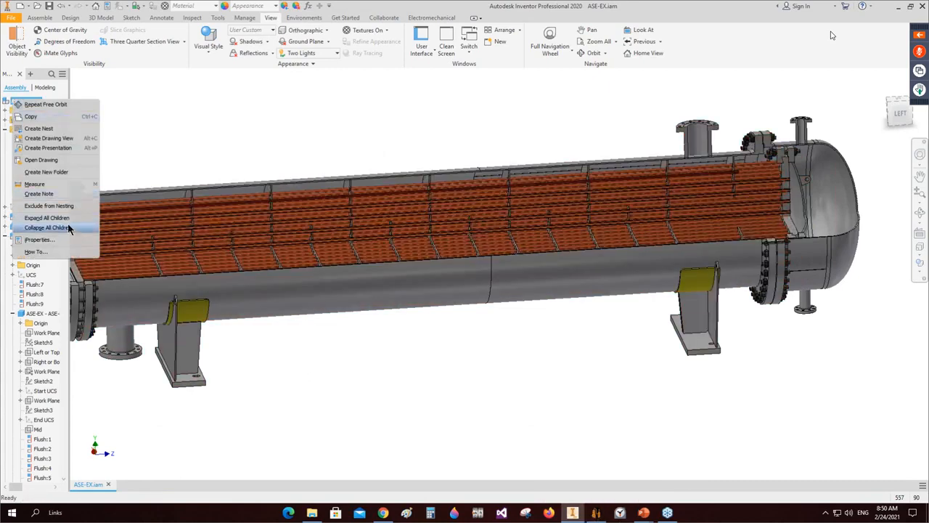
left_click(48, 218)
left_click(594, 512)
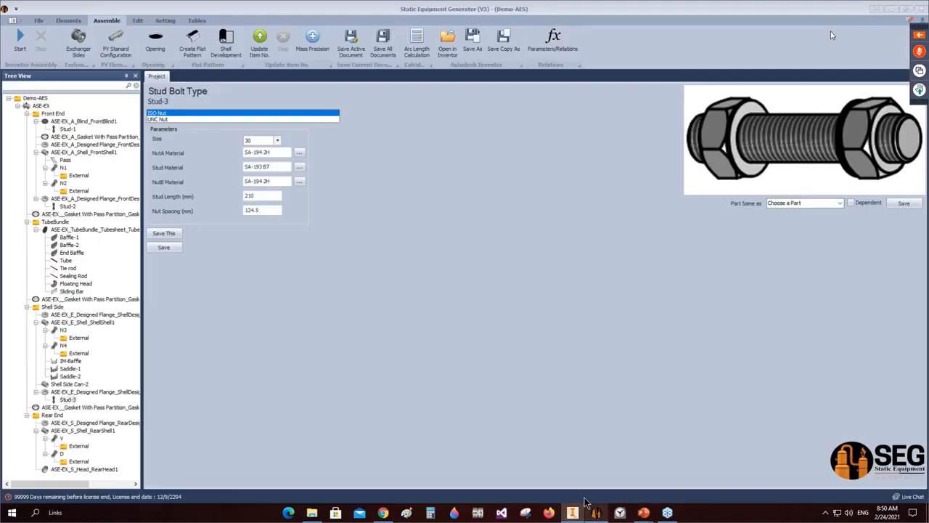
left_click(33, 114)
left_click(27, 114)
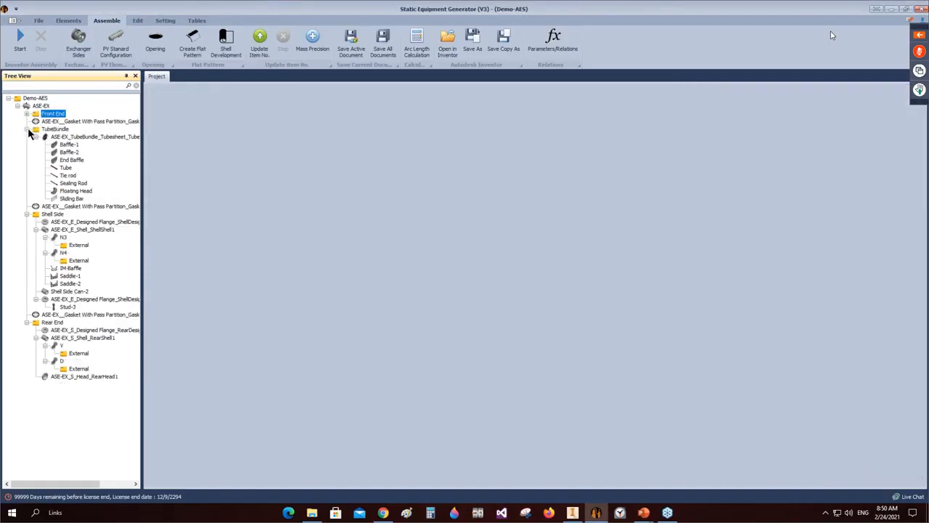
left_click(27, 129)
left_click(27, 146)
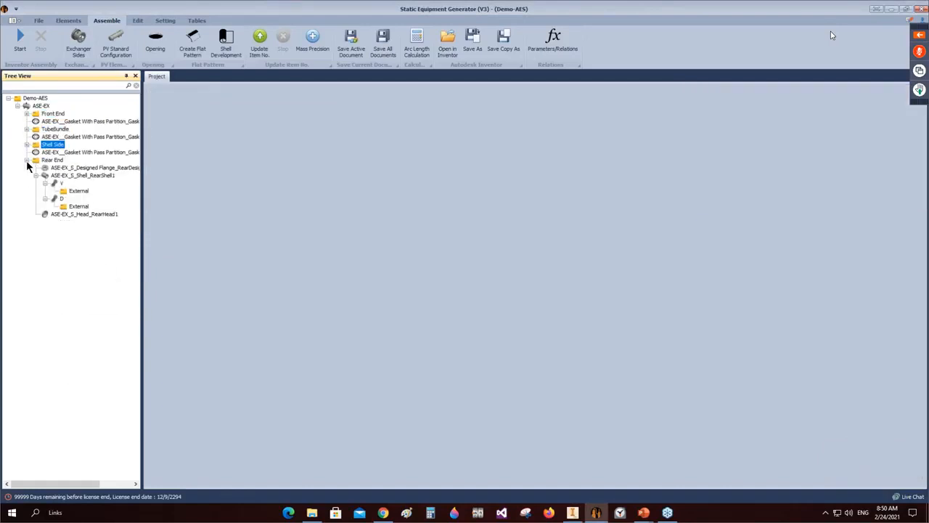
left_click(26, 160)
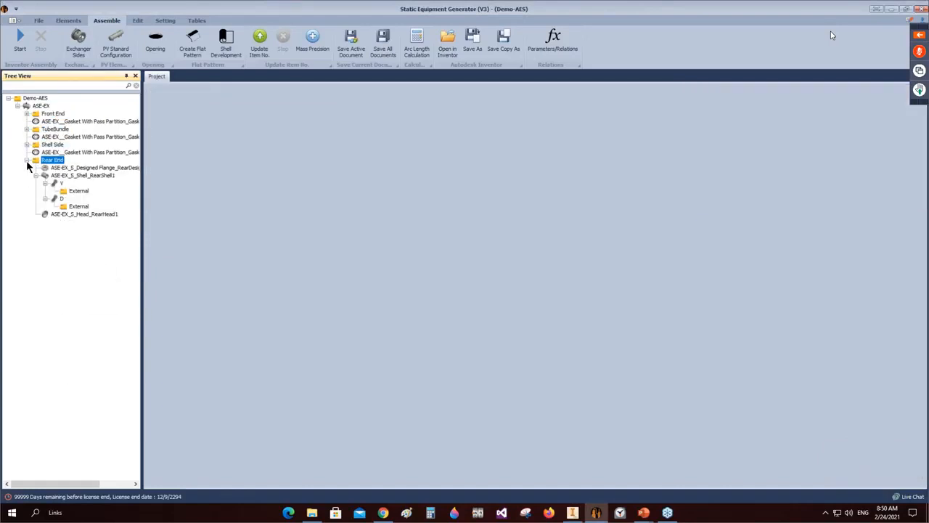
Step: Start creating a drawing for ASE-EX and set its sheet size to A1
left_click(41, 106)
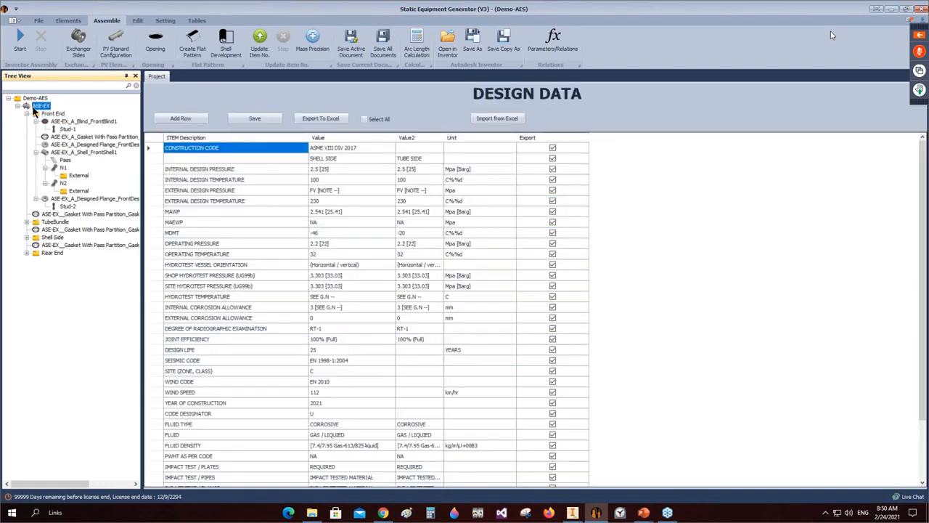
right_click(42, 108)
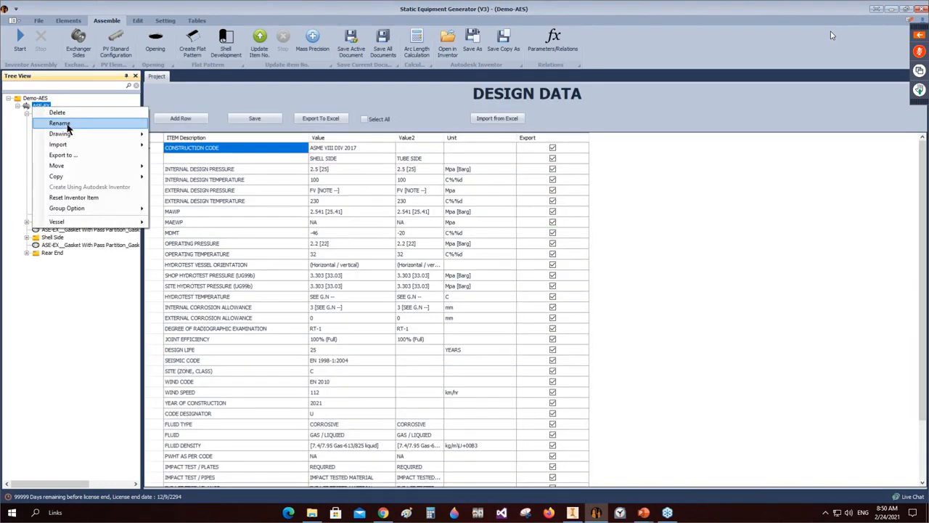
mouse_move(87, 136)
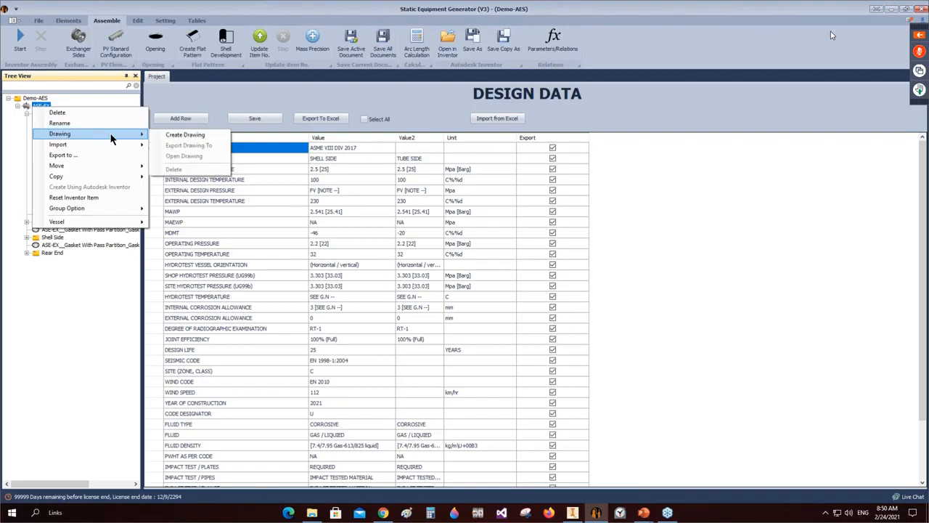
left_click(185, 135)
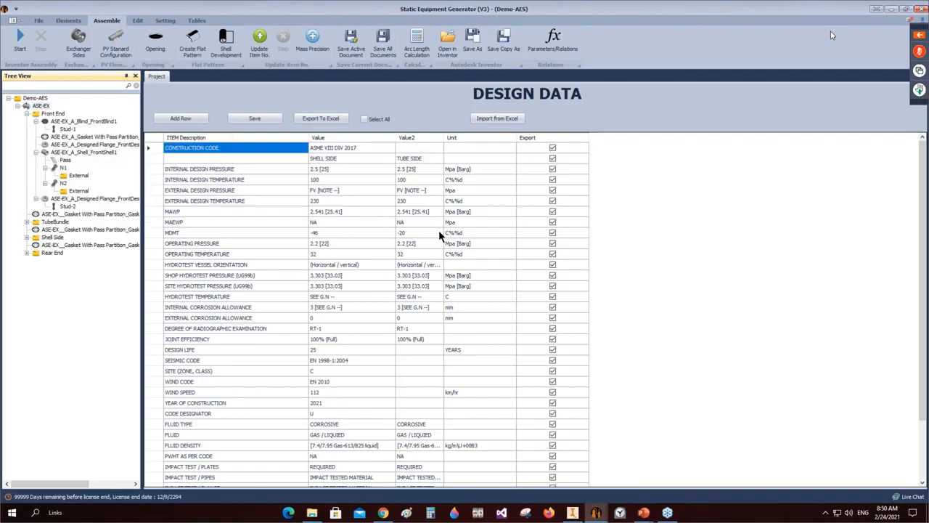
left_click(517, 249)
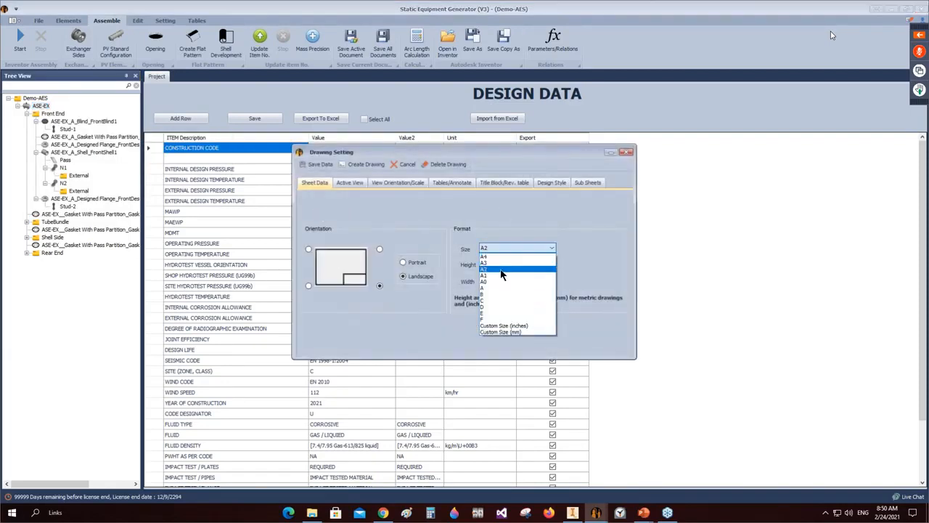
left_click(508, 265)
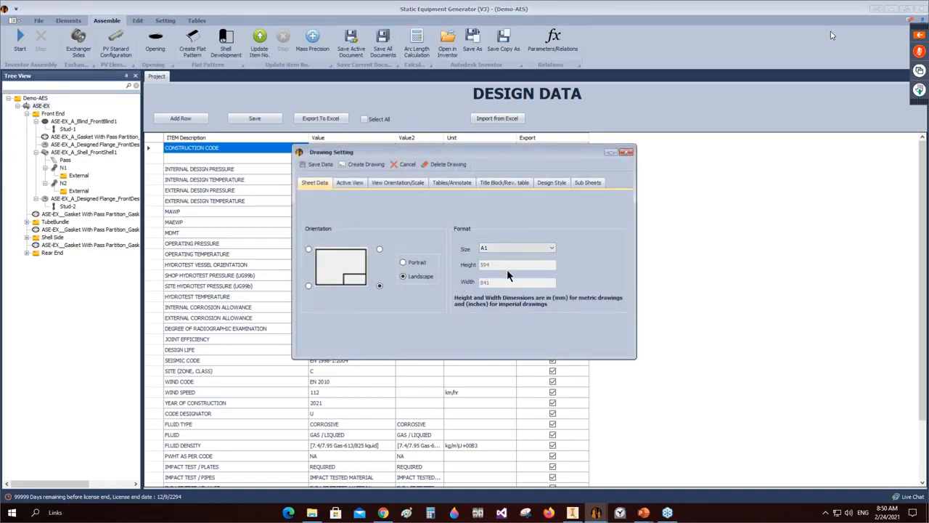
Step: Add a right side view with -8 cm spacing, and name the views "ELEVATION VIEW" and "BACK VIEW"
left_click(347, 183)
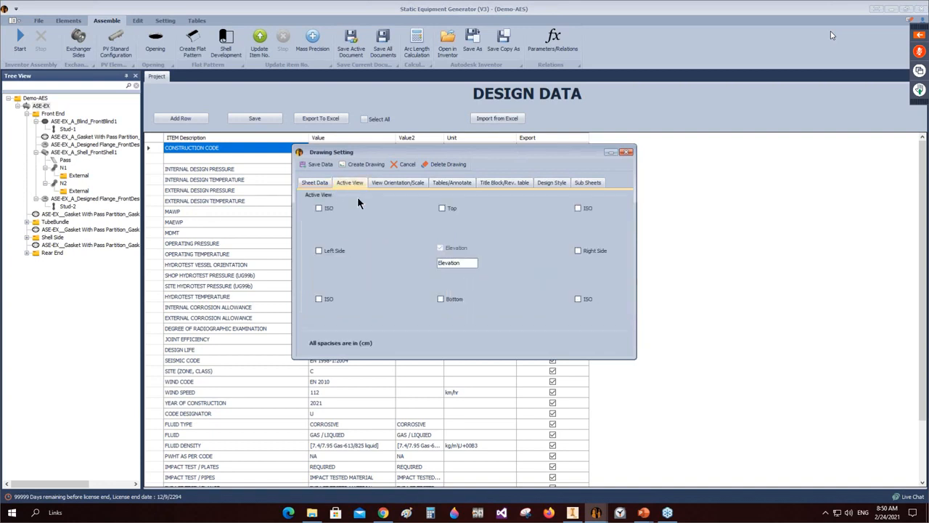
left_click(578, 252)
left_click_drag(473, 263, 387, 270)
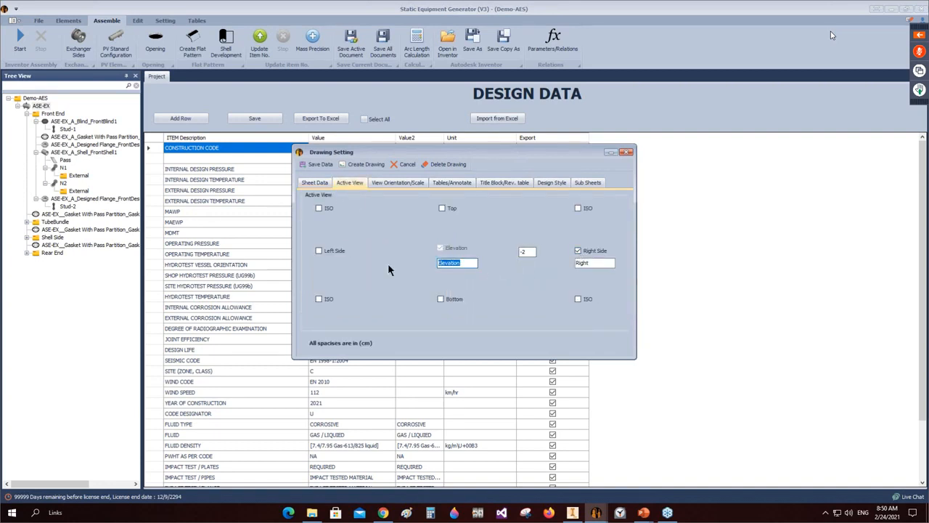
type("ELE")
type("VATION VIEW")
key("Tab")
type("BAC")
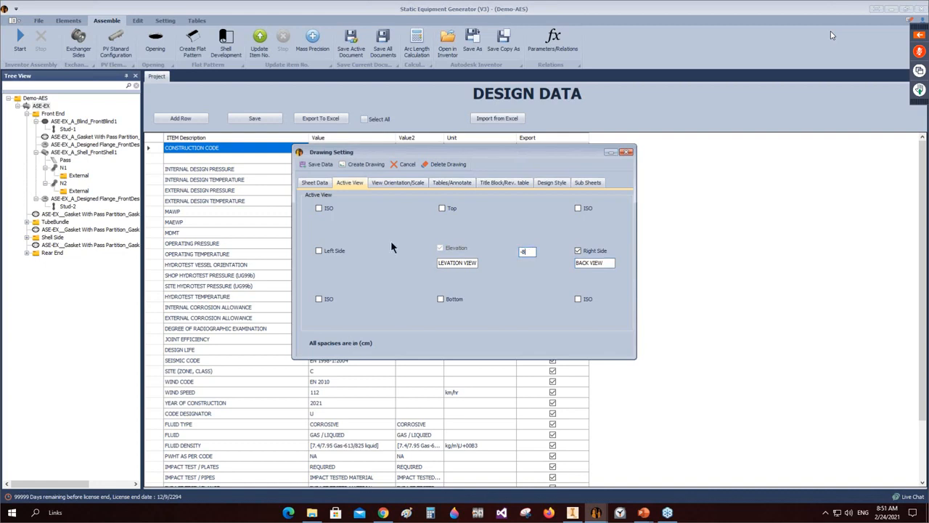
Step: Give the elevation view the style without hidden lines, a Y location of 30 cm and a scale of 1/18
left_click(400, 182)
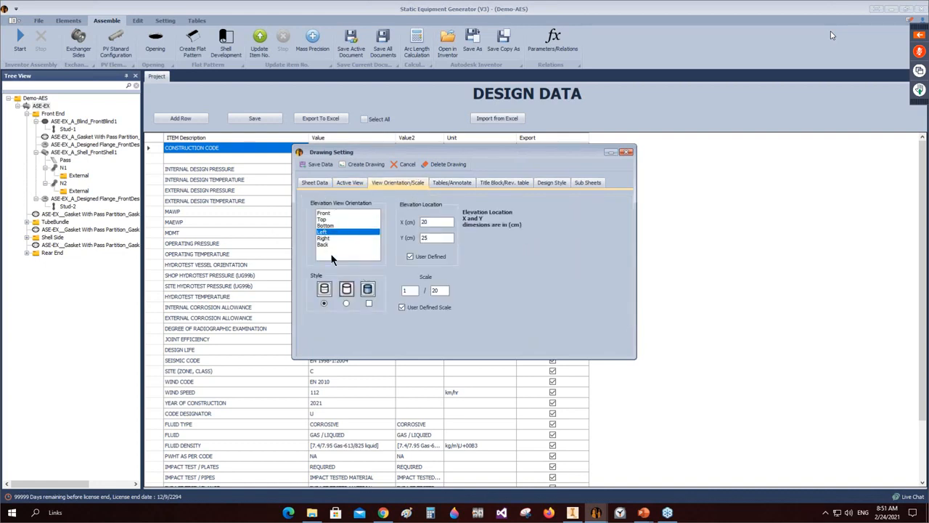
left_click(346, 304)
left_click_drag(446, 222, 406, 226)
key("Tab")
type("30")
left_click_drag(444, 290, 422, 290)
type("18")
Step: Include the bill of material, design data, flange, nozzle, maximum allowable nozzle loads and gasket tables in the drawing
left_click(459, 182)
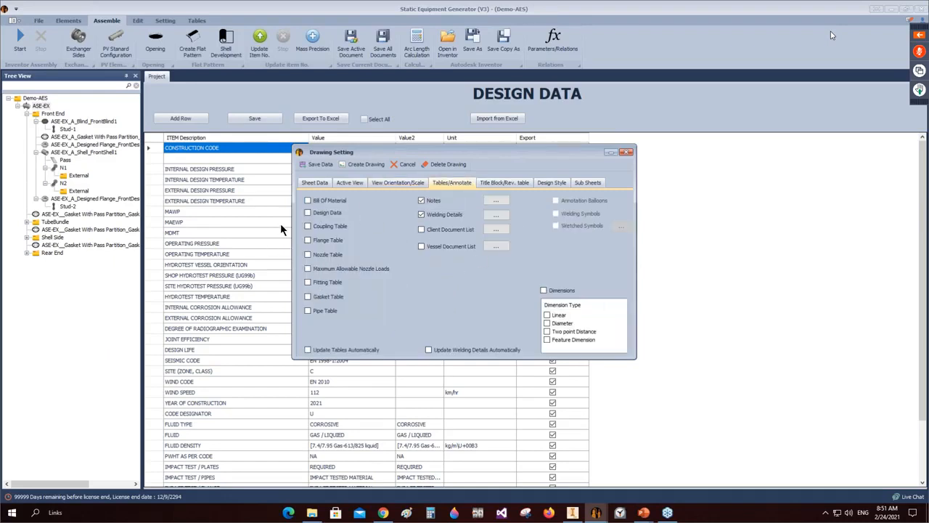
left_click(308, 201)
left_click(308, 214)
left_click(308, 241)
left_click(308, 255)
left_click(307, 269)
left_click(308, 296)
Step: Review the drawing notes and the option to import notes from an Excel file
left_click(497, 201)
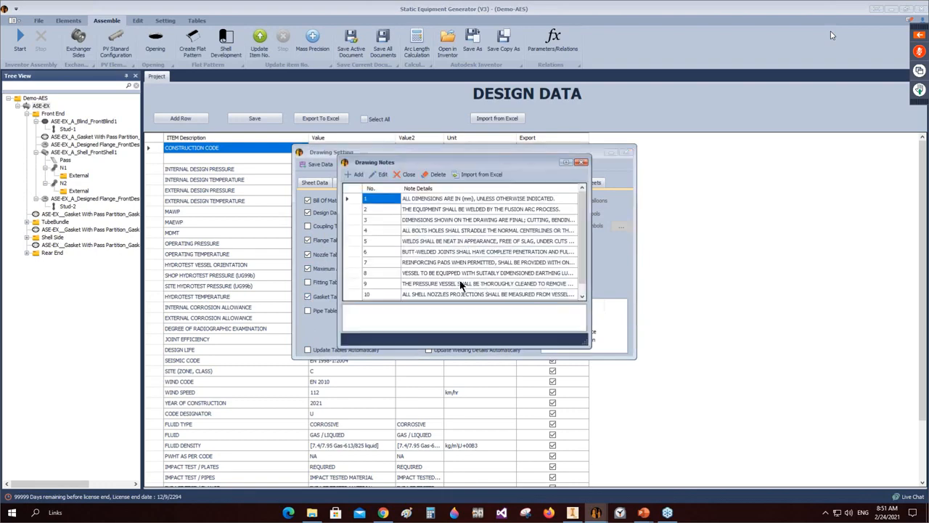
left_click(566, 164)
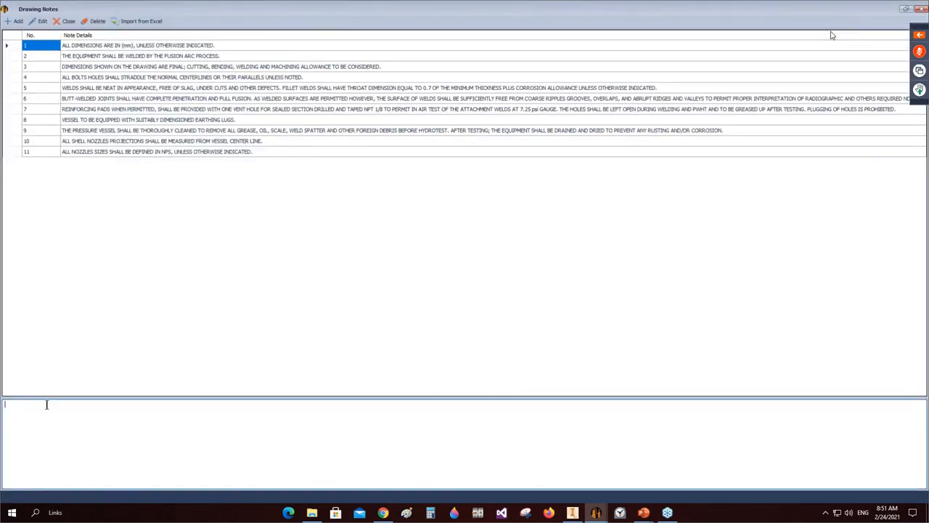
left_click(135, 22)
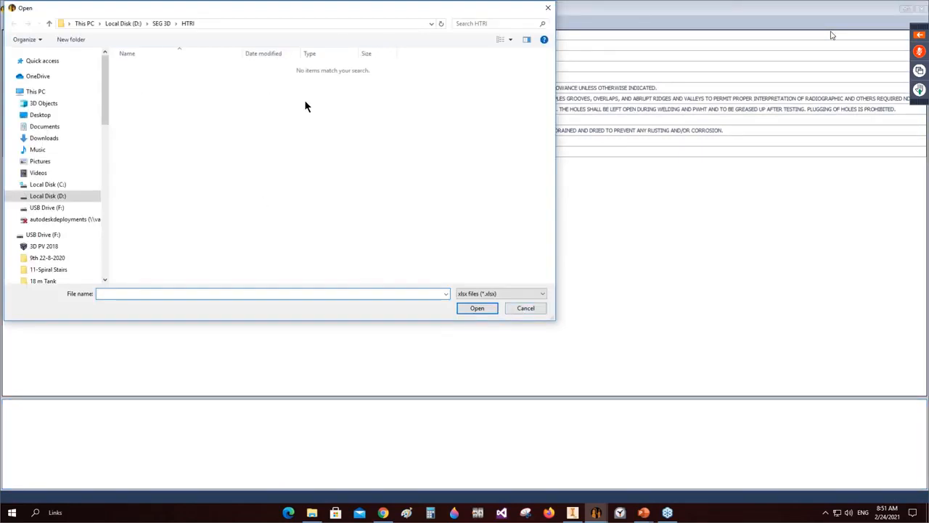
left_click(532, 312)
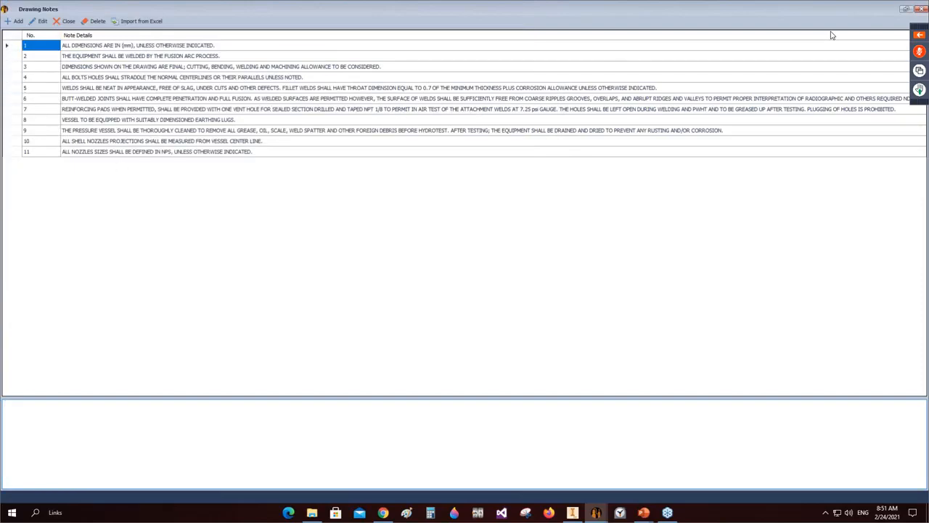
left_click(919, 9)
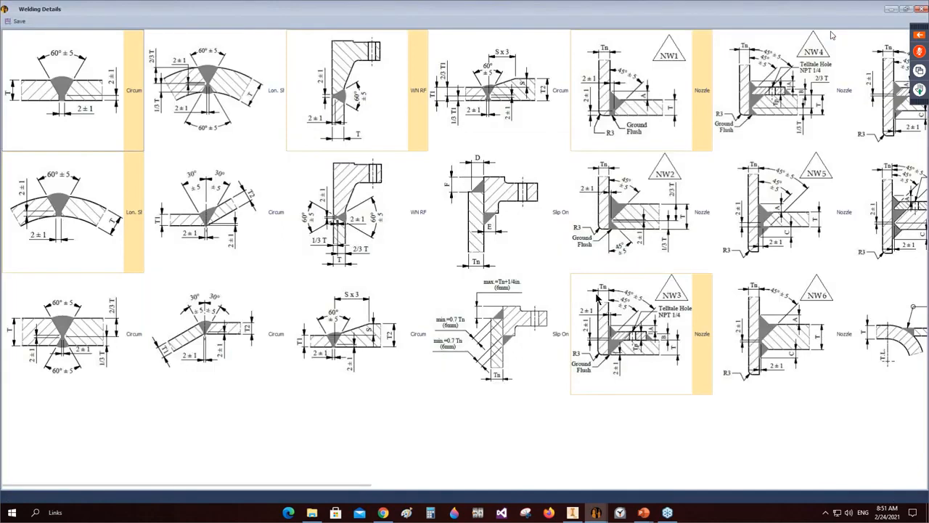
Step: Add the fillet-welded re-pad and fillet-welded rib-to-pad details to the welding details selection and save it
scroll(833, 35, "right", 1)
scroll(661, 242, "right", 3)
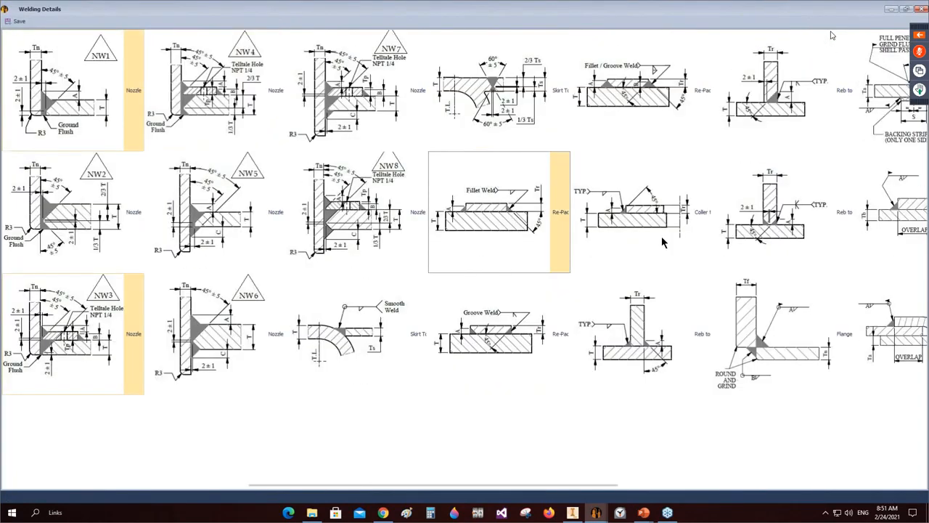
scroll(661, 236, "right", 1)
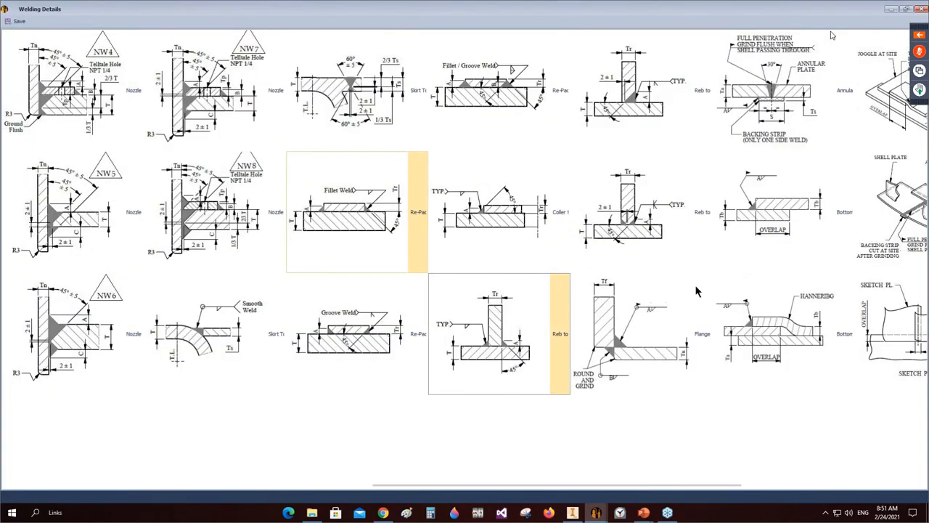
scroll(572, 247, "right", 3)
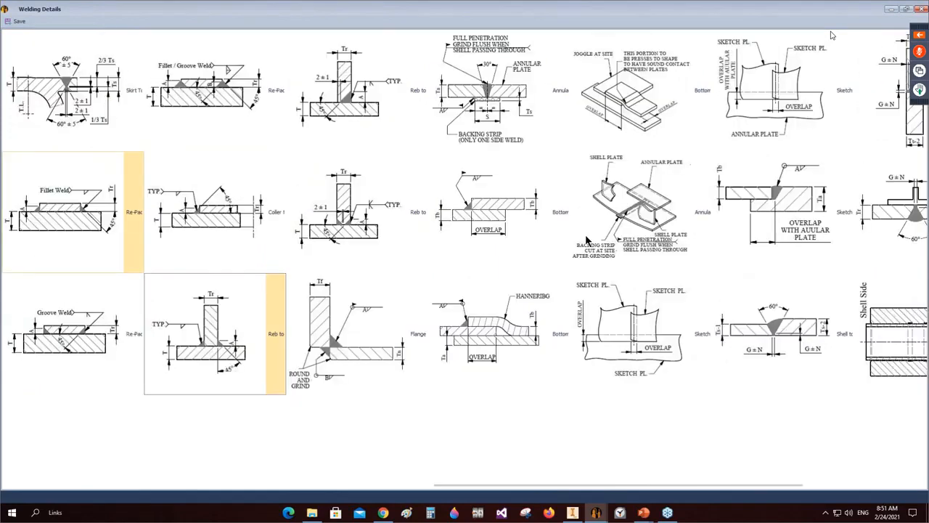
left_click(10, 22)
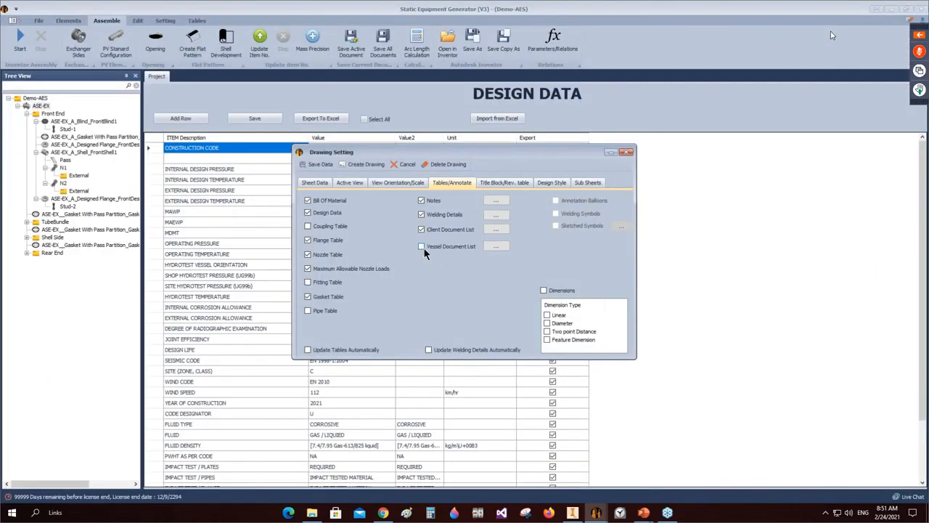
Step: Include the client and vessel document lists in the drawing and review the entries of the client document list
left_click(496, 246)
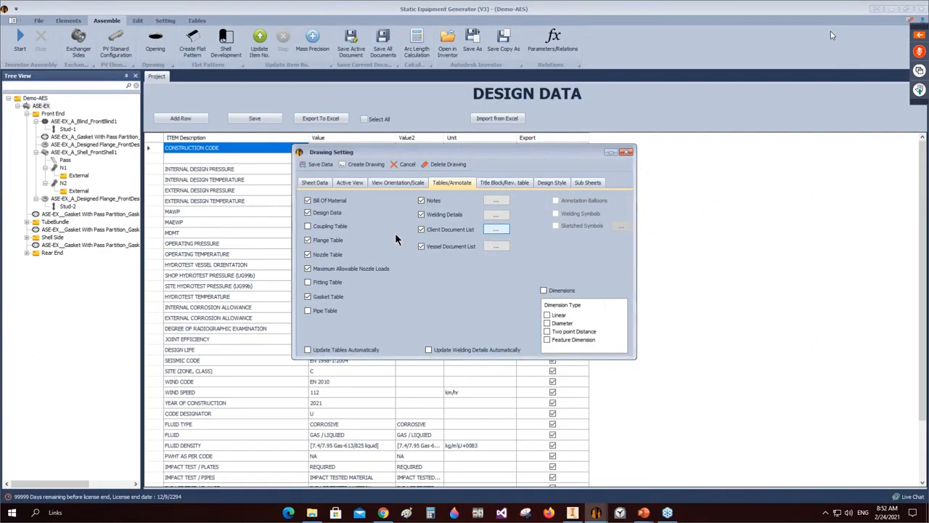
left_click(527, 165)
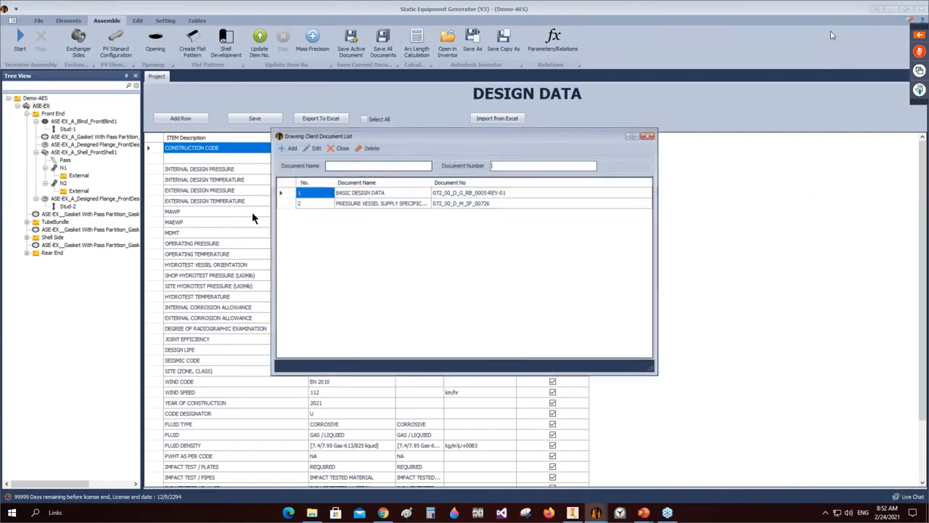
left_click(296, 203)
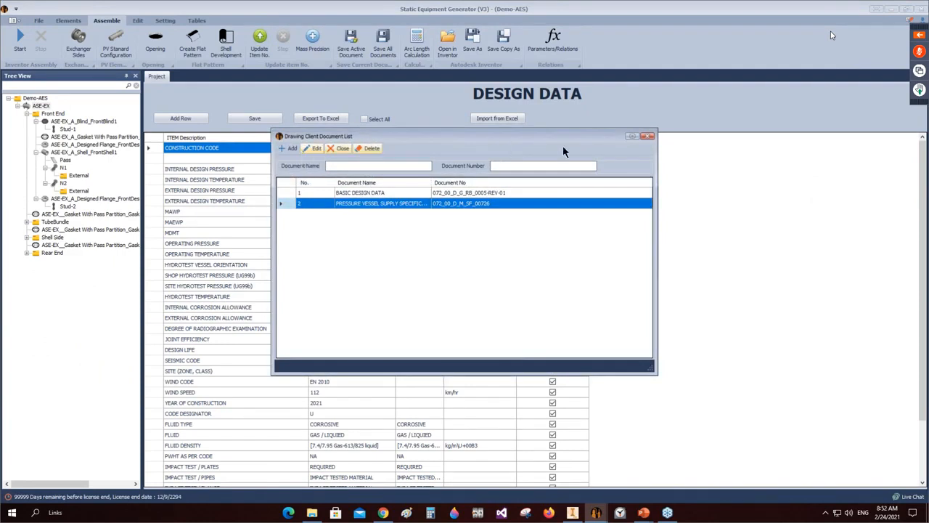
left_click(647, 135)
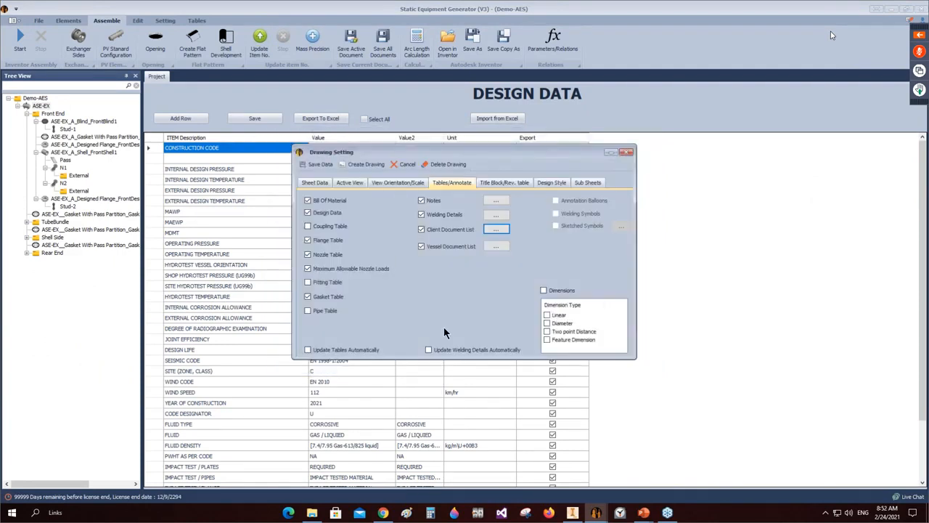
Step: Set the title block's drawing name to "GENERAL ARRANGEMENT" and the drawing number to DWG-001
left_click(502, 182)
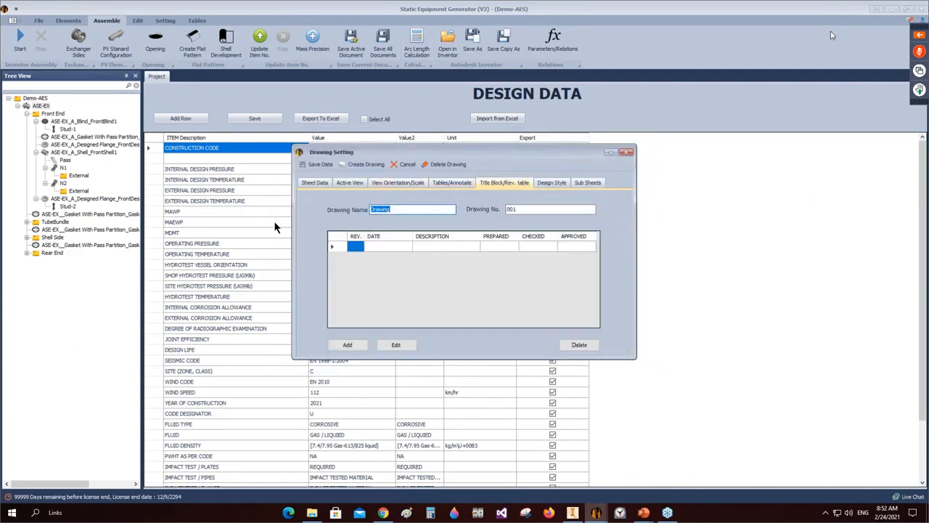
type("GENERAL ARRANGEMENT DRAWING")
key("Tab")
type("D")
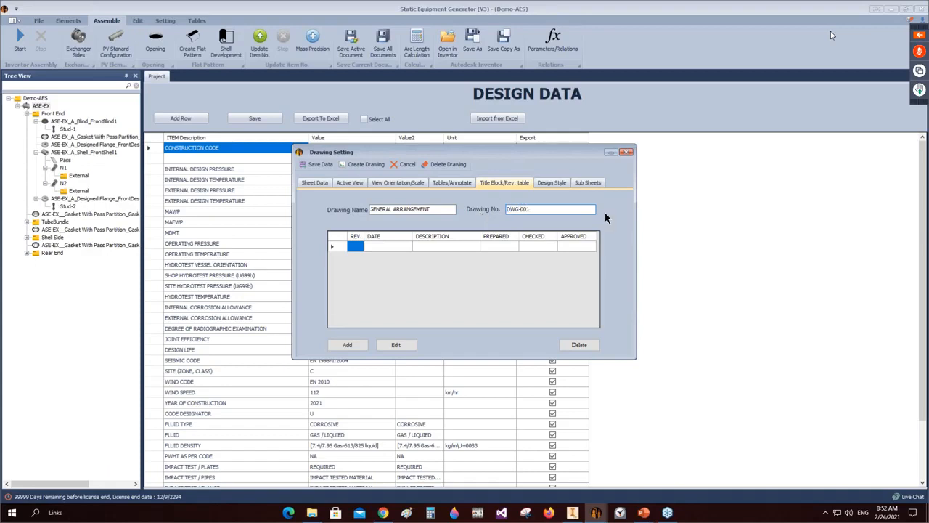
Step: Fill in revision 0 with description "ISSUED FOR REVIEW" and "A" for prepared, checked and approved, save it, and open another revision entry
left_click(334, 246)
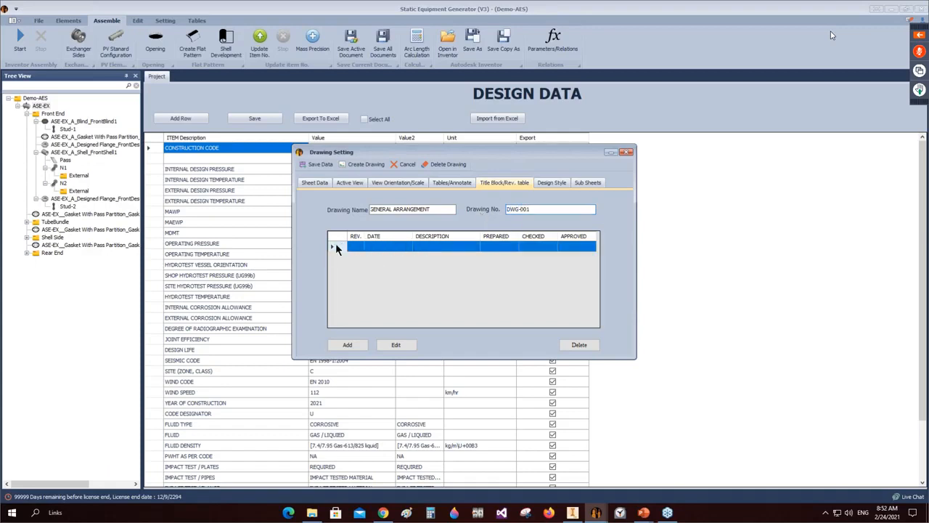
left_click(393, 343)
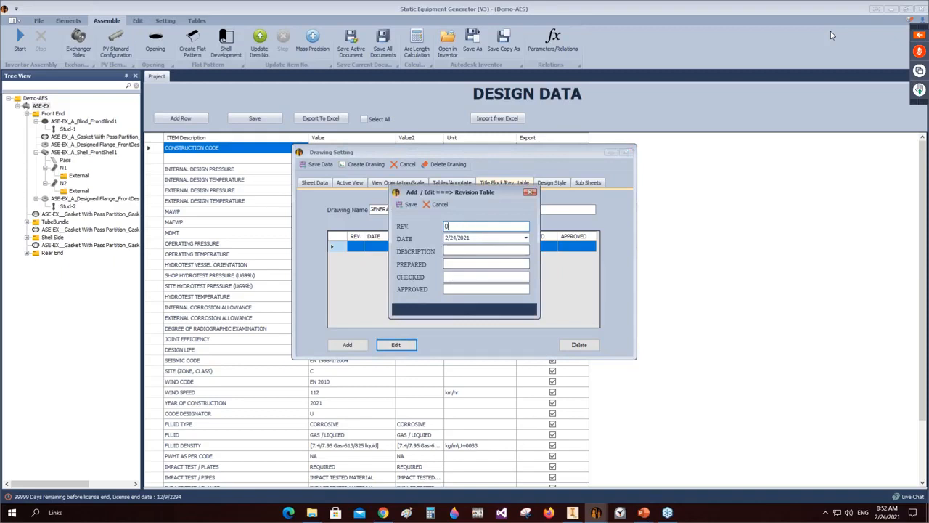
left_click(453, 251)
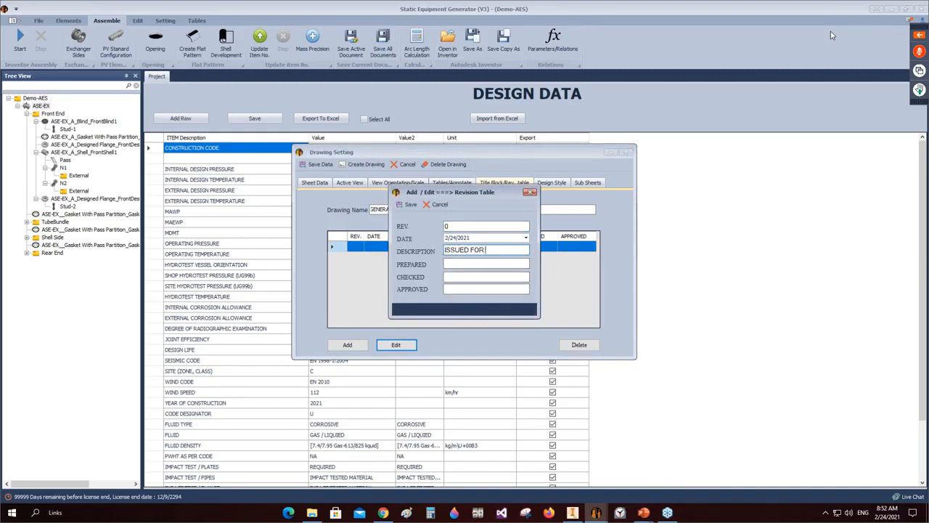
left_click(455, 263)
type("A")
left_click(471, 277)
type("A")
left_click(462, 290)
type("A")
left_click(406, 207)
left_click(348, 344)
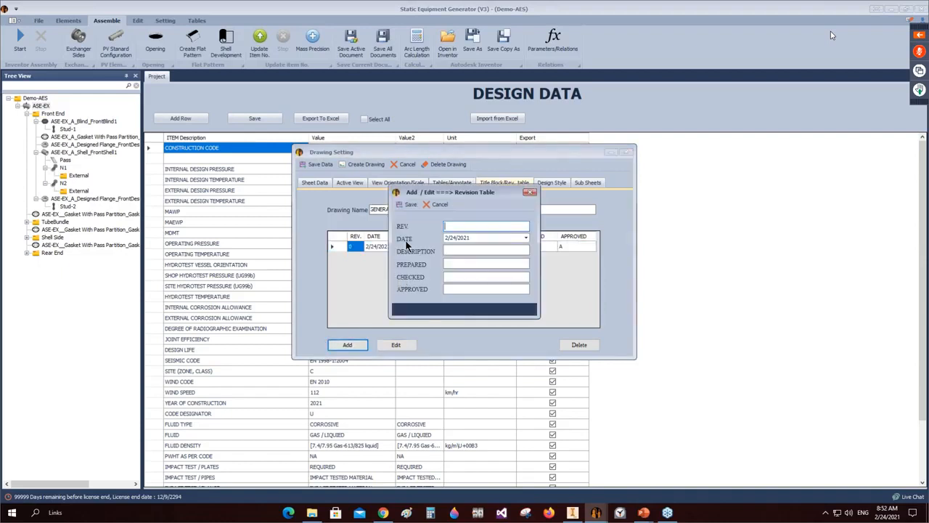
left_click(407, 207)
Step: Check the design styles of the tables, create the exchanger drawing, and switch to Inventor to view it
left_click(552, 182)
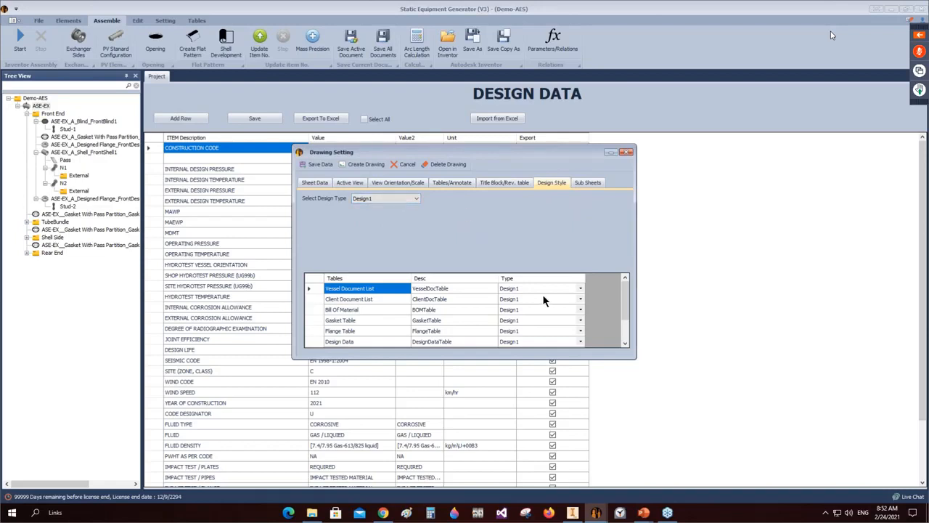
left_click(359, 166)
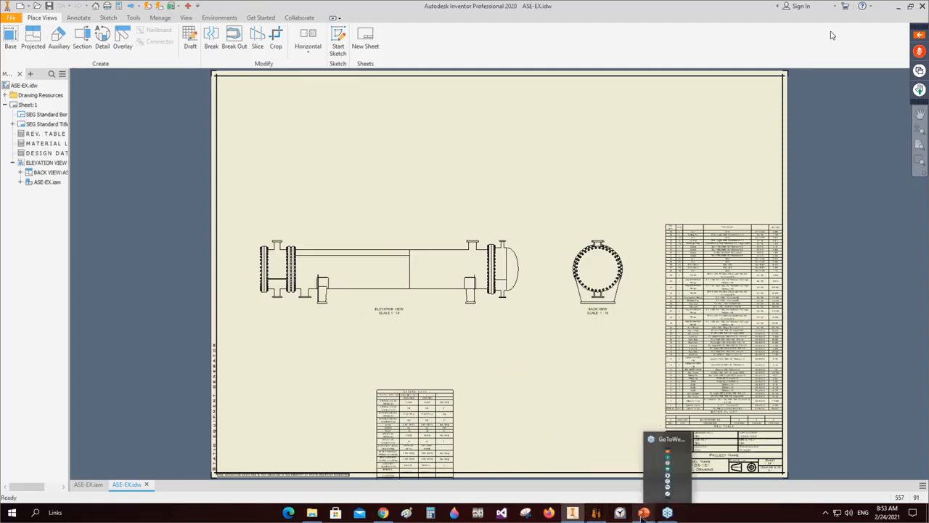
mouse_move(595, 512)
mouse_move(594, 477)
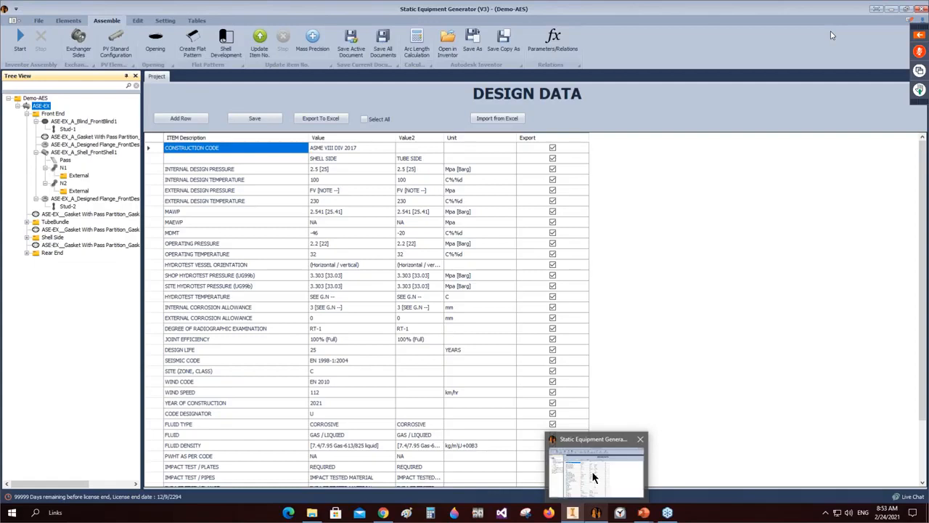
left_click(599, 465)
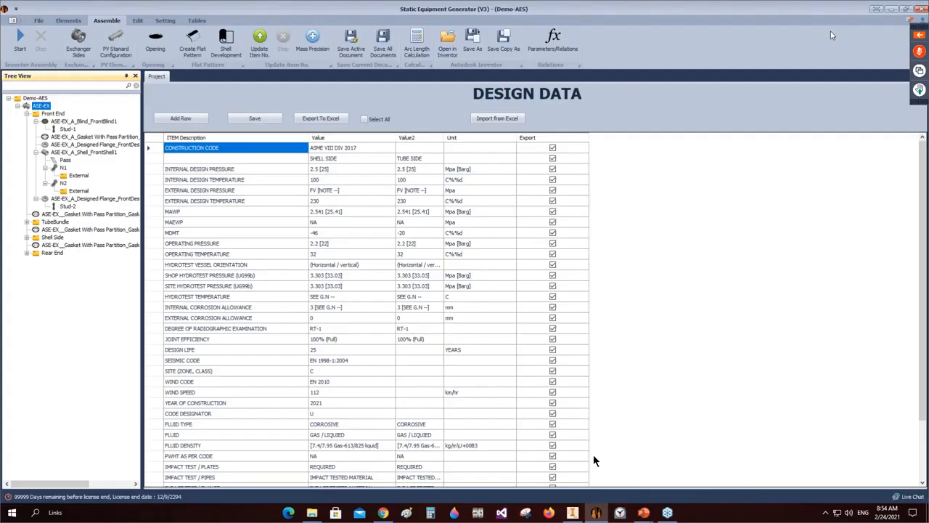
left_click(570, 512)
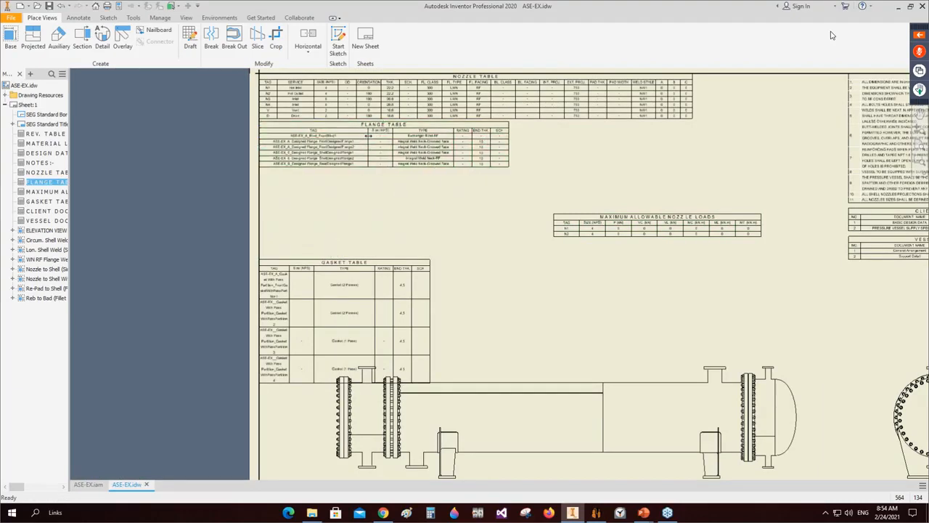
Step: Move the gasket table below the flange table and widen it, and place the maximum allowable nozzle loads table beneath it
left_click(351, 263)
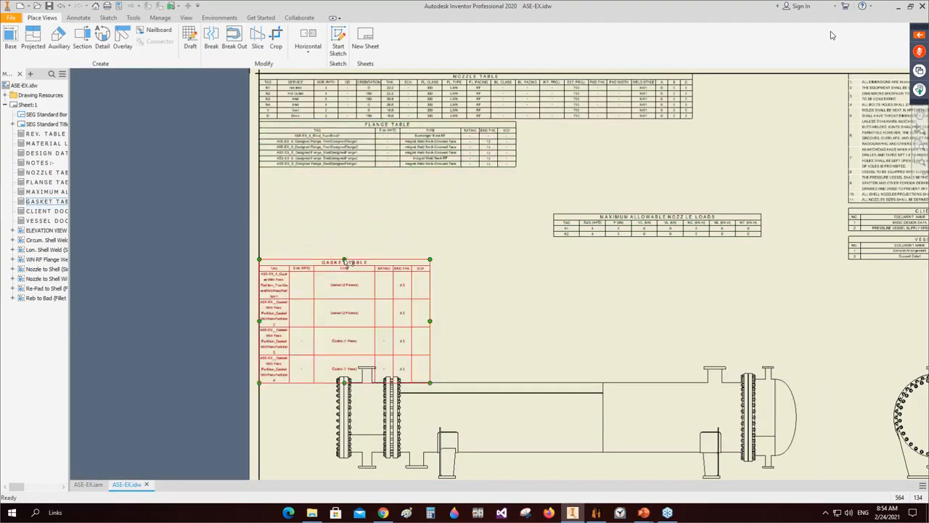
left_click_drag(341, 267, 299, 183)
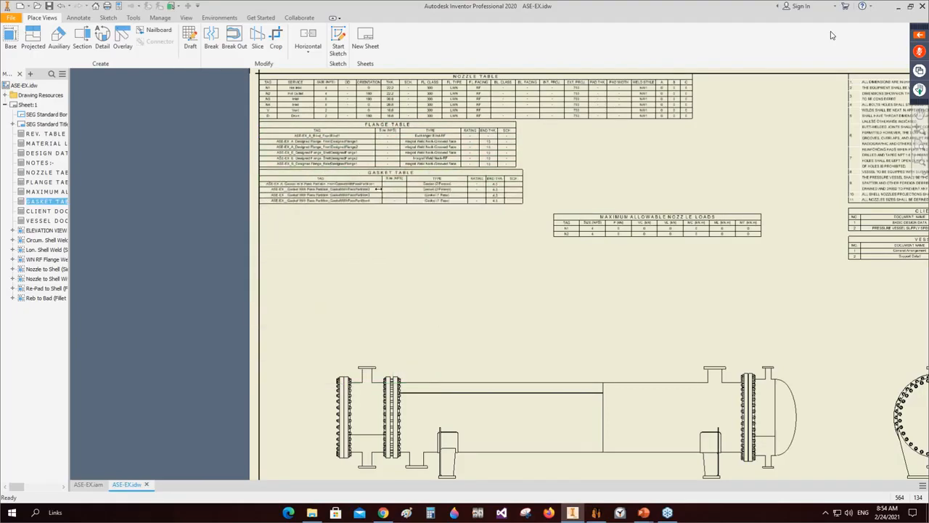
left_click(624, 216)
mouse_move(625, 216)
left_mouse_down()
mouse_move(306, 220)
mouse_move(323, 210)
left_mouse_up()
Step: Insert the "Nozzle Load on Shell" sketched symbol below the maximum allowable nozzle loads table
left_click(5, 95)
left_click(12, 133)
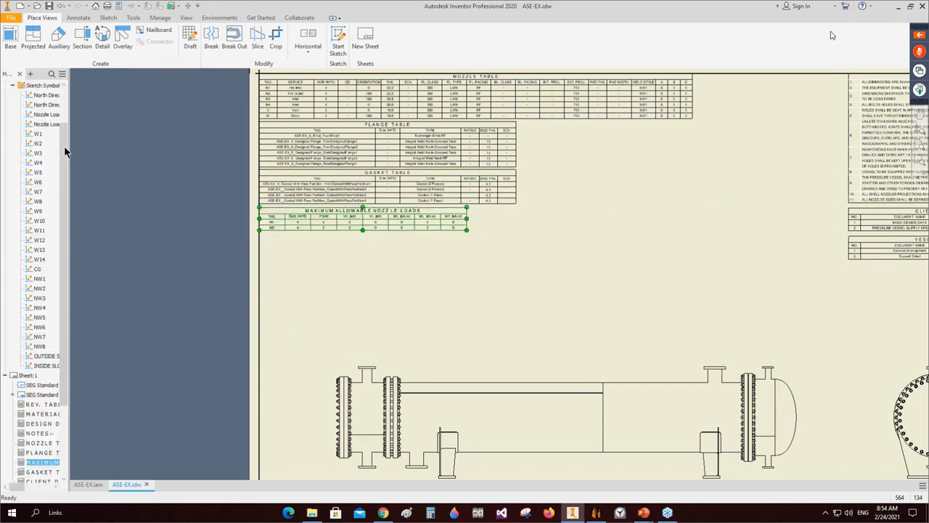
double_click(48, 114)
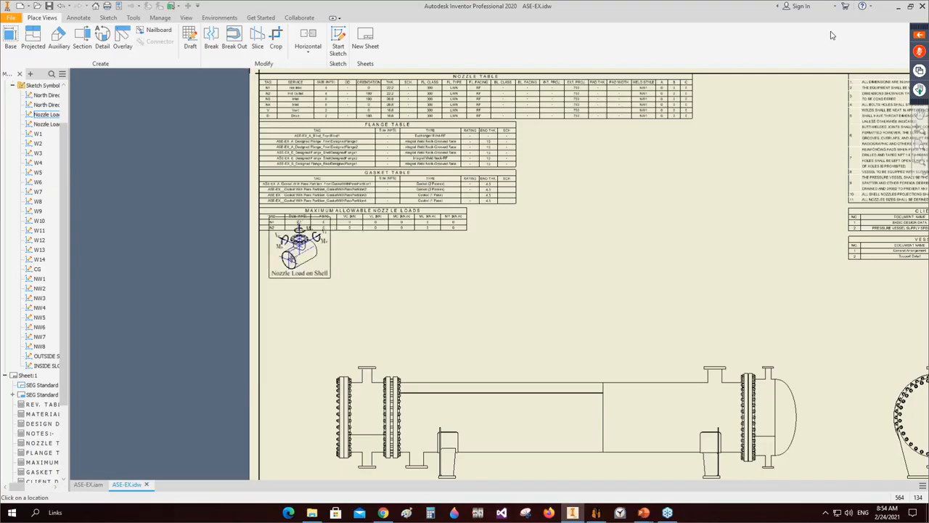
left_click(294, 265)
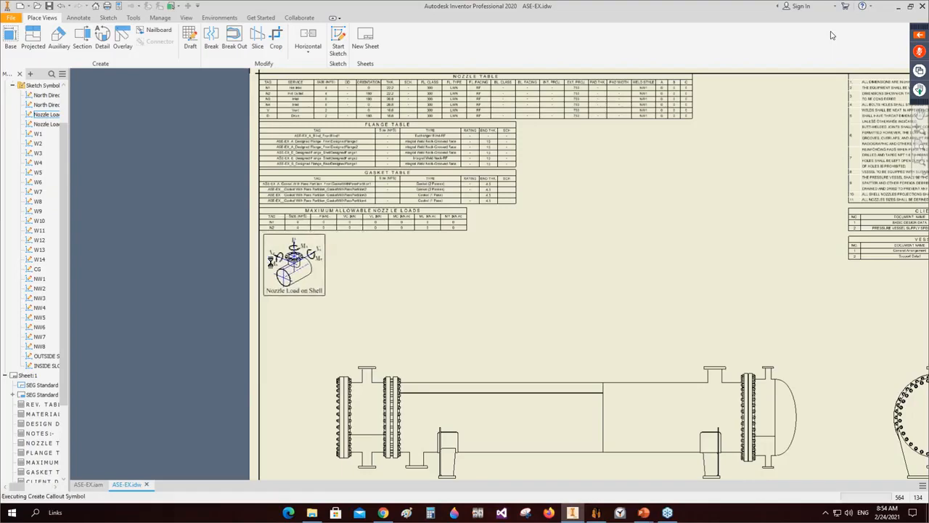
right_click(201, 225)
left_click(222, 254)
Step: Examine the generated sheet, including the design data table, the material list and the elevation and back views
scroll(406, 309, "down", 3)
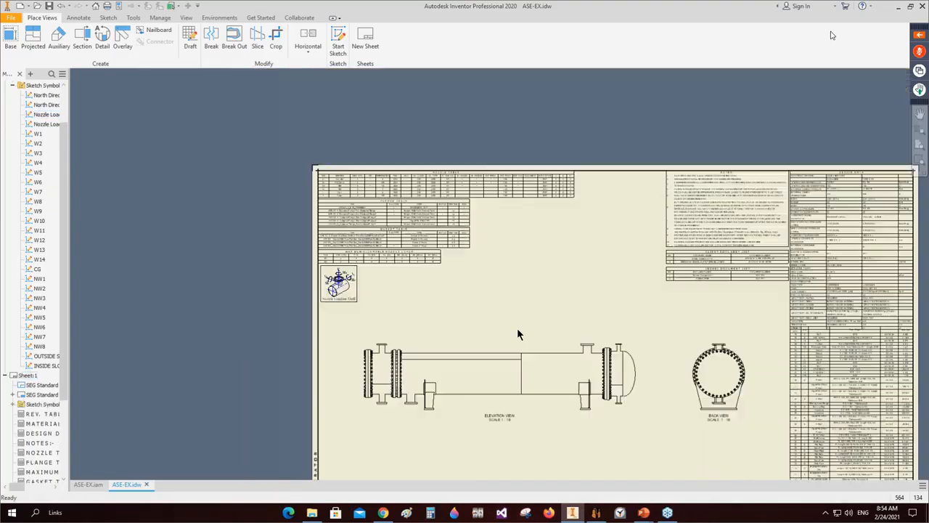
mouse_move(485, 235)
middle_mouse_down()
mouse_move(454, 151)
mouse_move(408, 151)
middle_mouse_up()
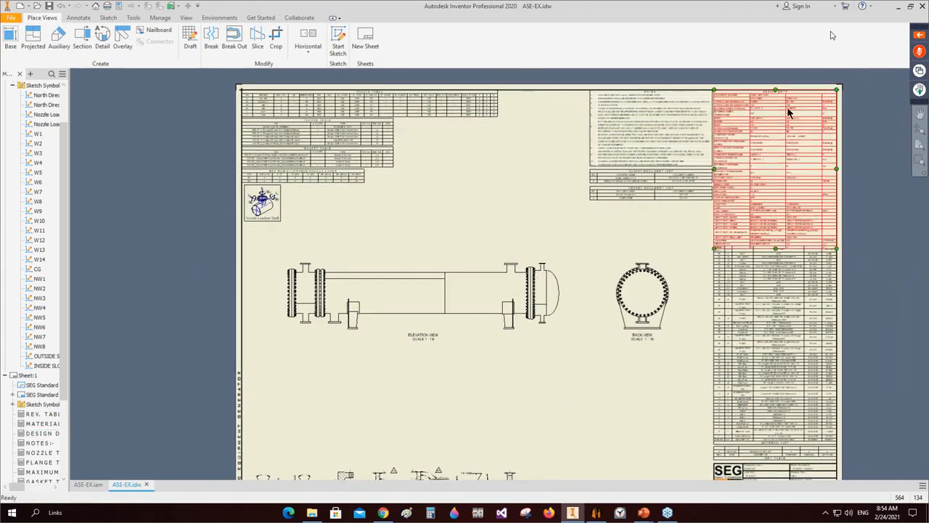
scroll(788, 113, "up", 5)
scroll(777, 133, "down", 7)
scroll(516, 194, "up", 5)
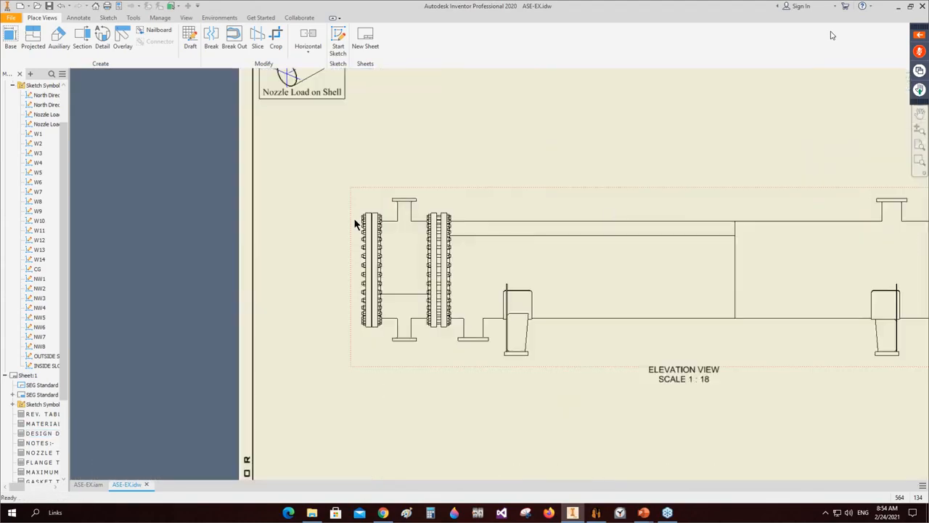
scroll(491, 191, "down", 4)
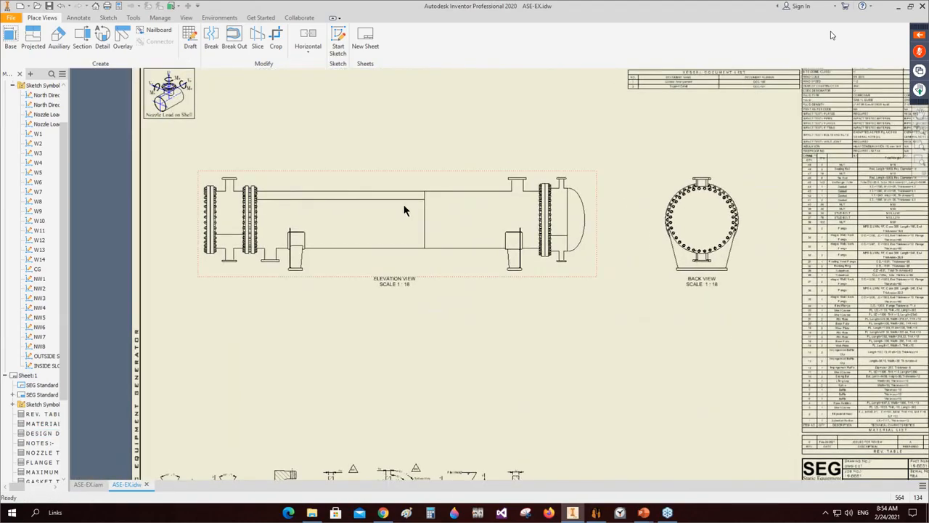
Step: Switch to Static Equipment Generator, reopen the ASE-EX drawing settings, and give the elevation view the style with hidden lines
mouse_move(595, 513)
left_click(595, 472)
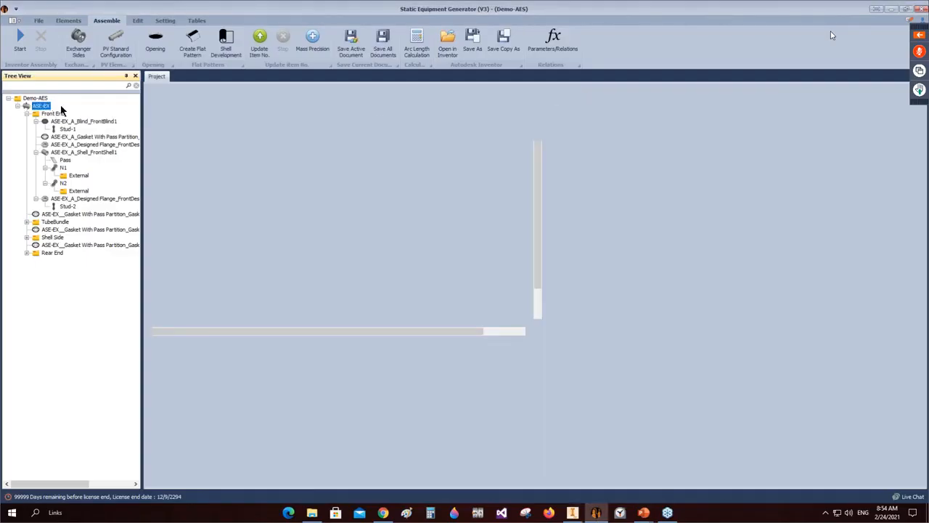
right_click(60, 107)
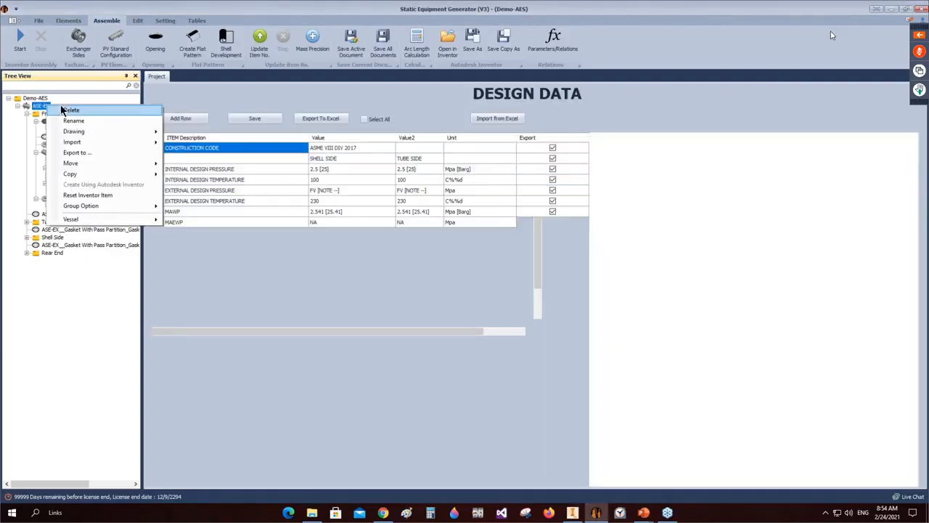
left_click(373, 164)
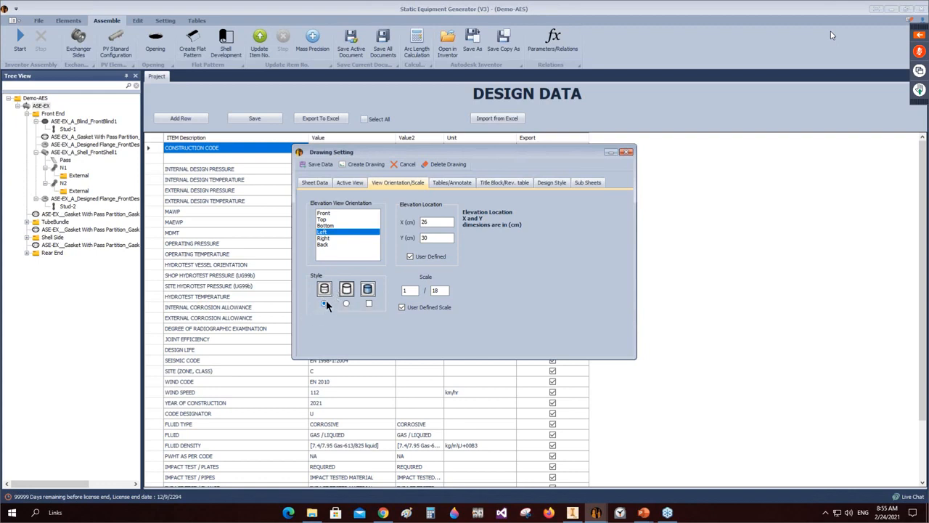
Step: Leave only the design data table selected, enable automatic table updates, save the drawing settings and close them
left_click(447, 182)
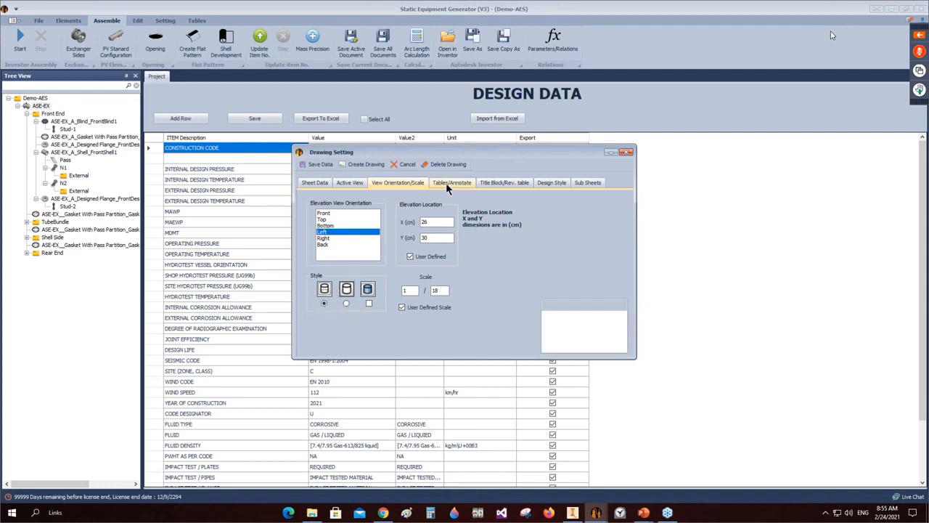
left_click(420, 202)
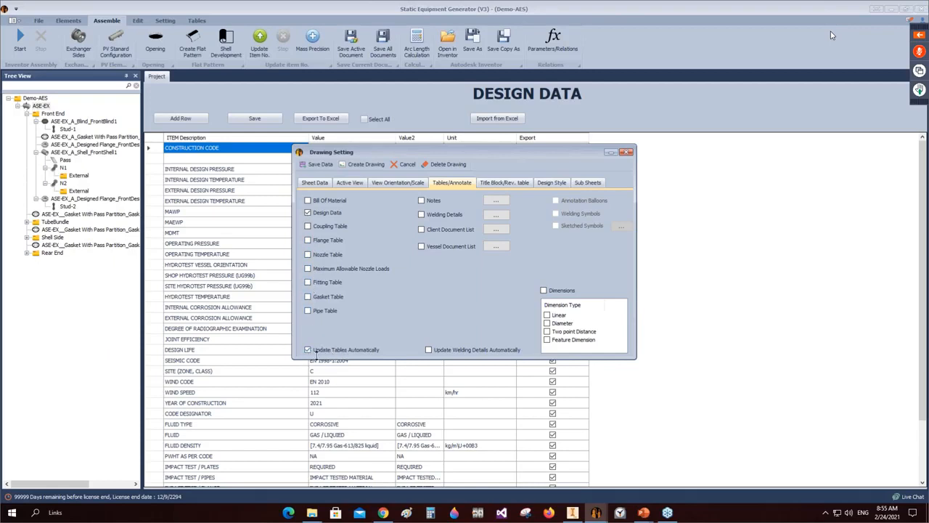
left_click(320, 164)
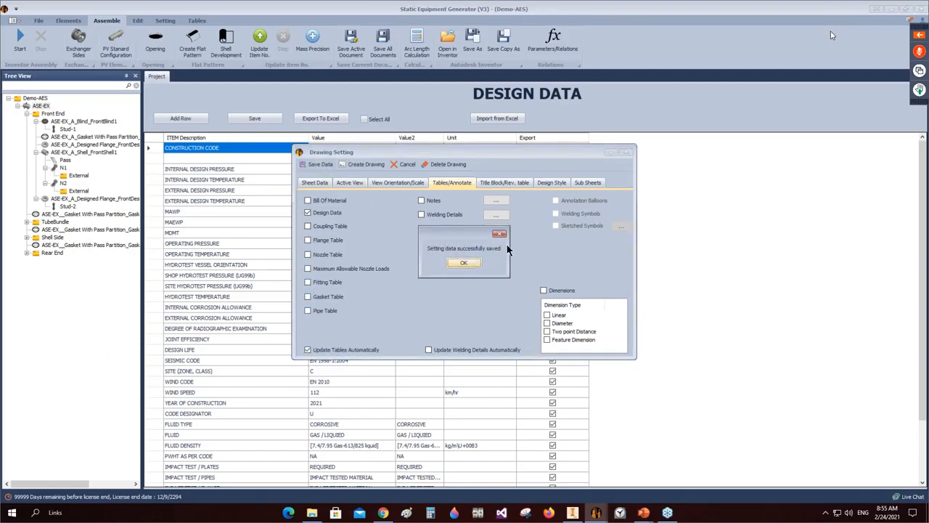
left_click(499, 233)
left_click(627, 152)
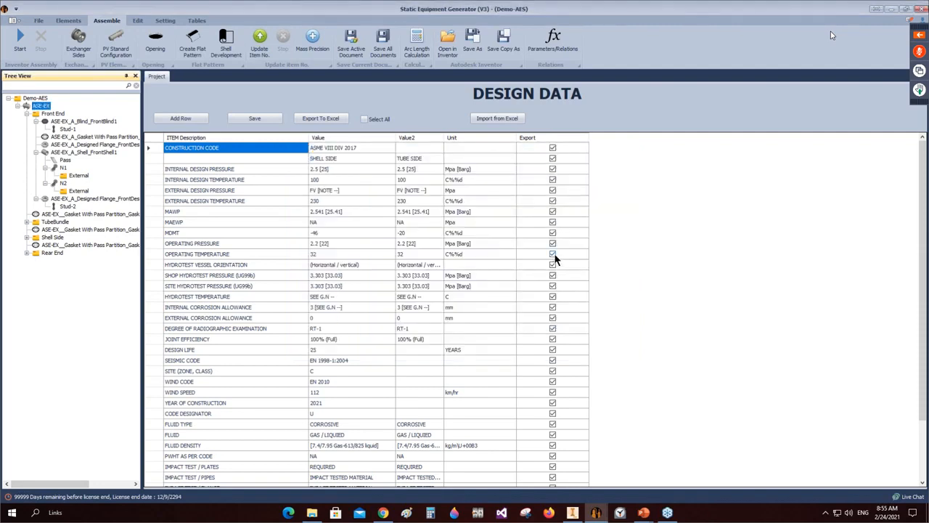
Step: Clear the export marks in the design data, and mark only the rows from Construction Code through Operating Temperature for export
scroll(556, 257, "down", 3)
scroll(537, 225, "up", 3)
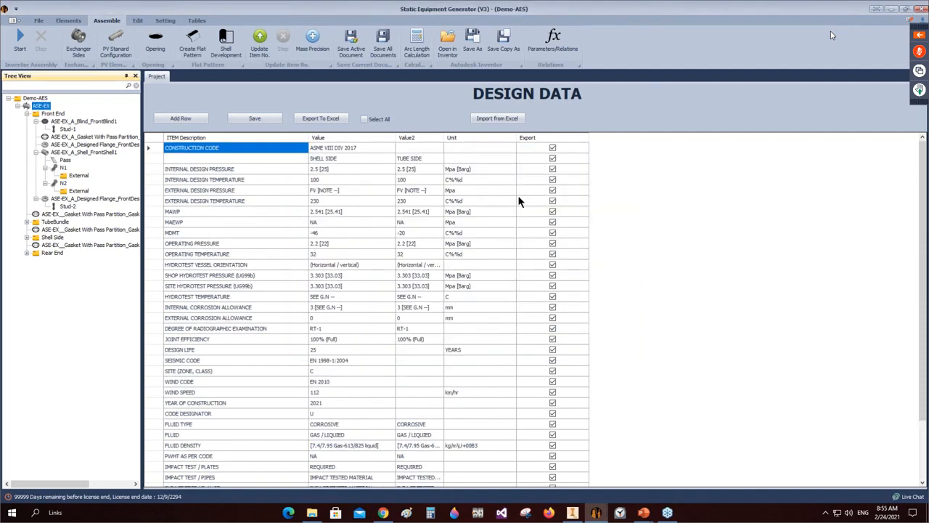
left_click(364, 118)
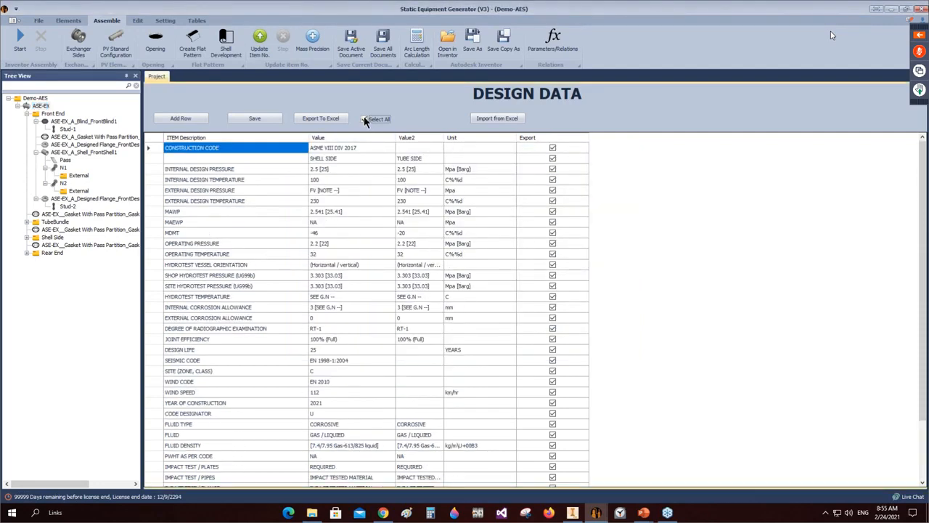
left_click(552, 149)
left_click(552, 159)
left_click(552, 169)
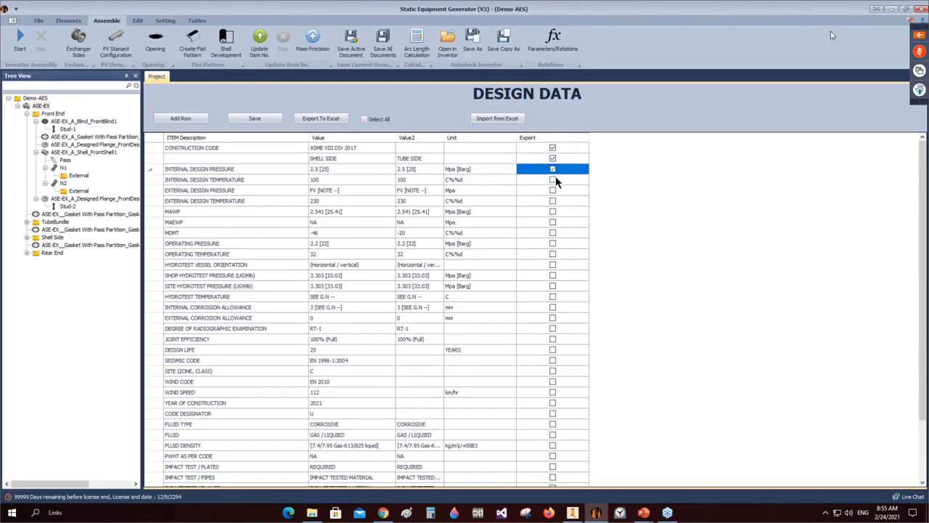
left_click(552, 180)
left_click(552, 190)
left_click(553, 201)
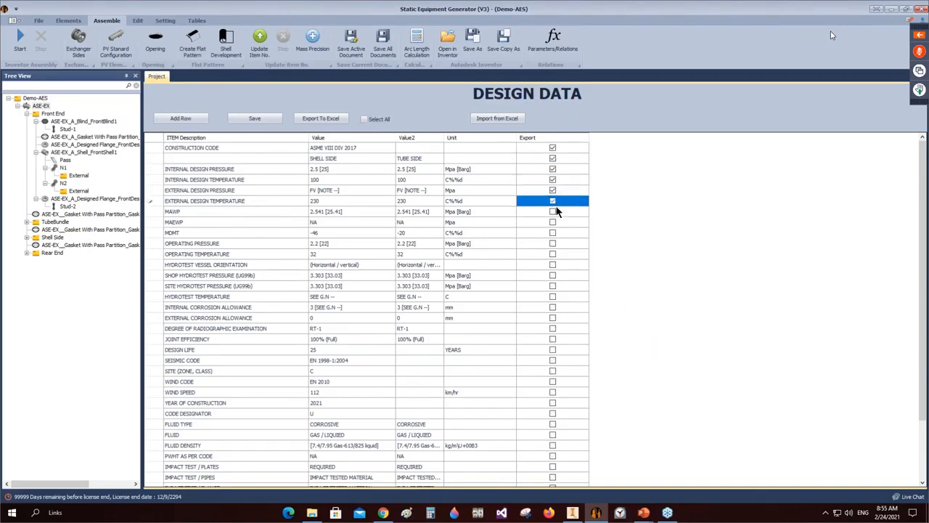
left_click(552, 212)
left_click(553, 222)
left_click(553, 233)
left_click(552, 243)
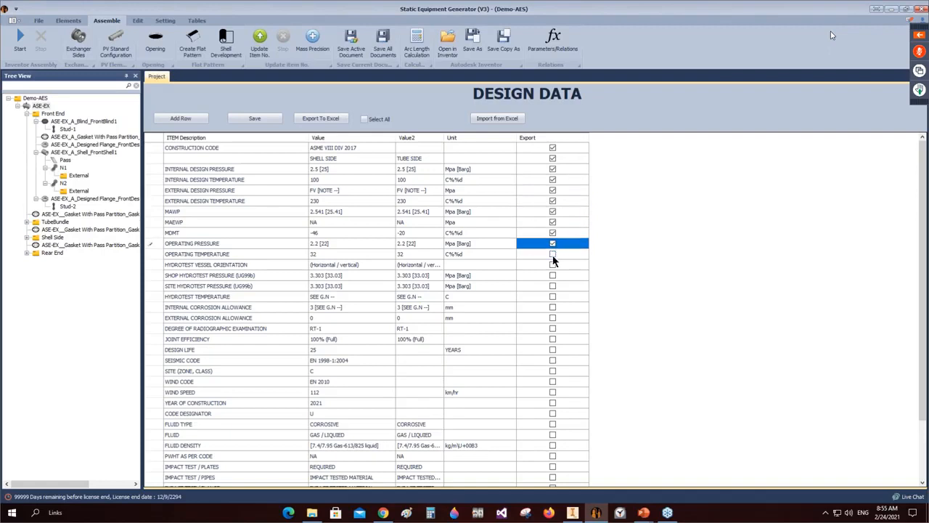
left_click(553, 253)
Step: Keep the MAWP row marked for export and save the design data
left_click(327, 211)
left_click(352, 210)
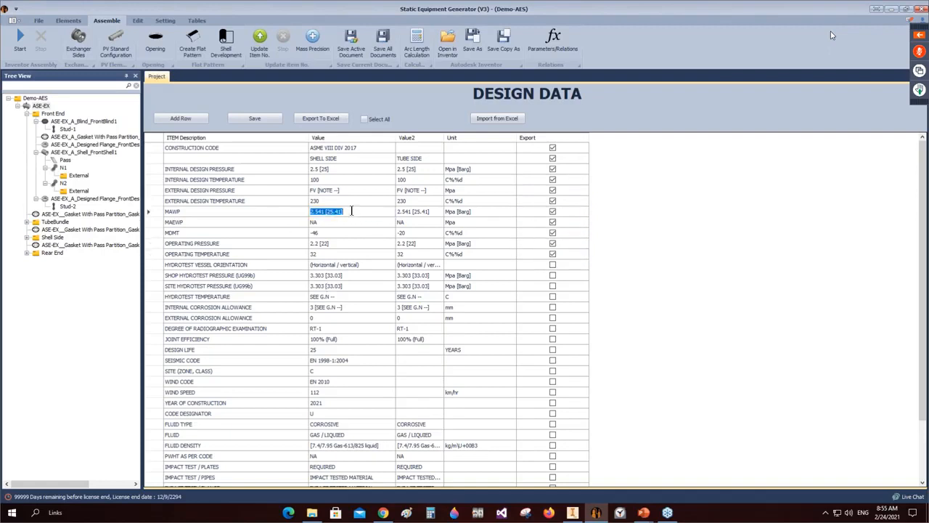
left_click(490, 214)
left_click(552, 212)
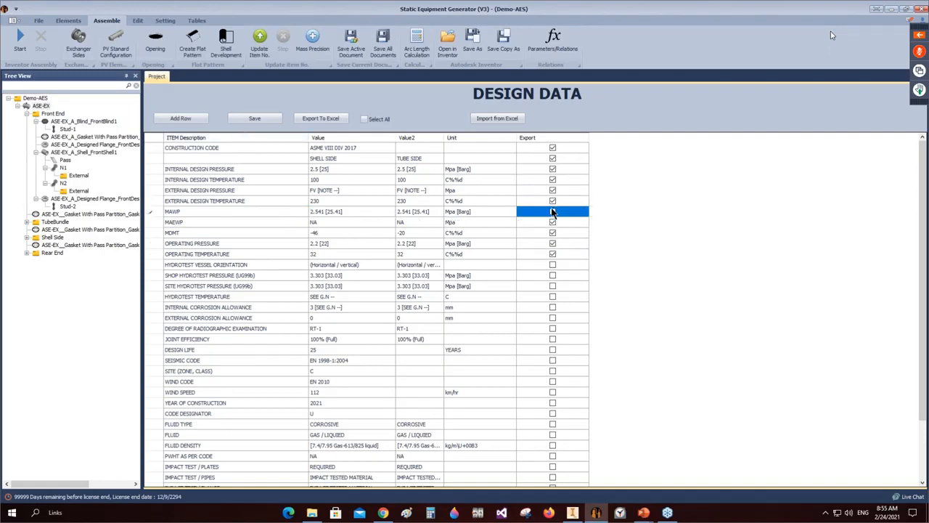
left_click(546, 212)
left_click(245, 118)
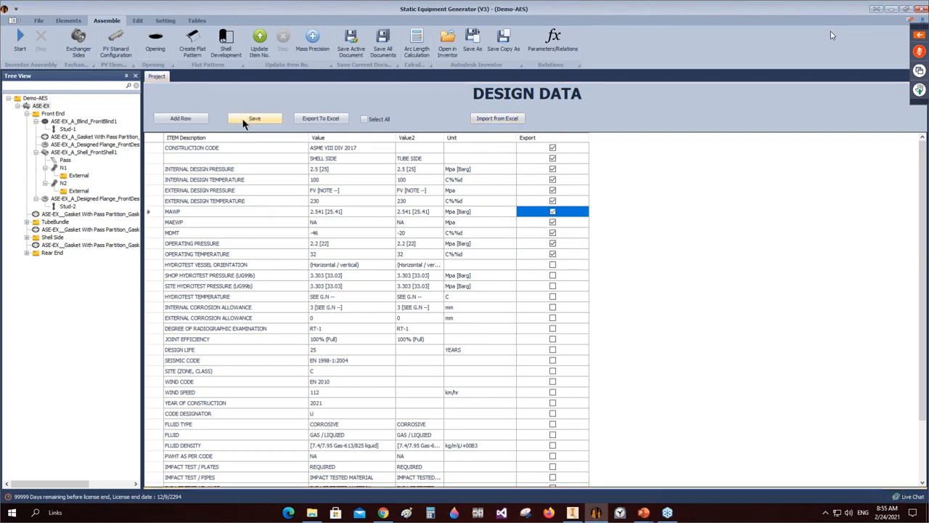
left_click(464, 263)
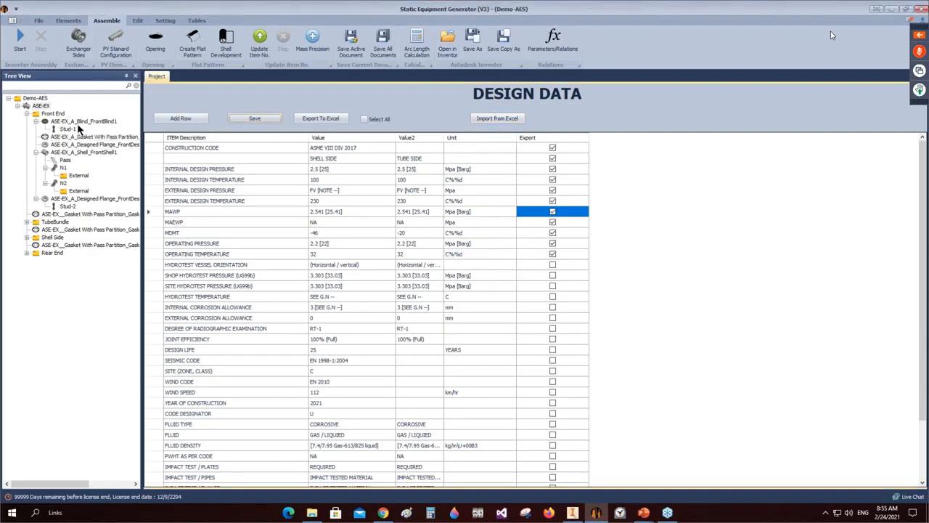
Step: Reopen the ASE-EX drawing settings, check the table options, and run the drawing creation to update the sheet
left_click(33, 109)
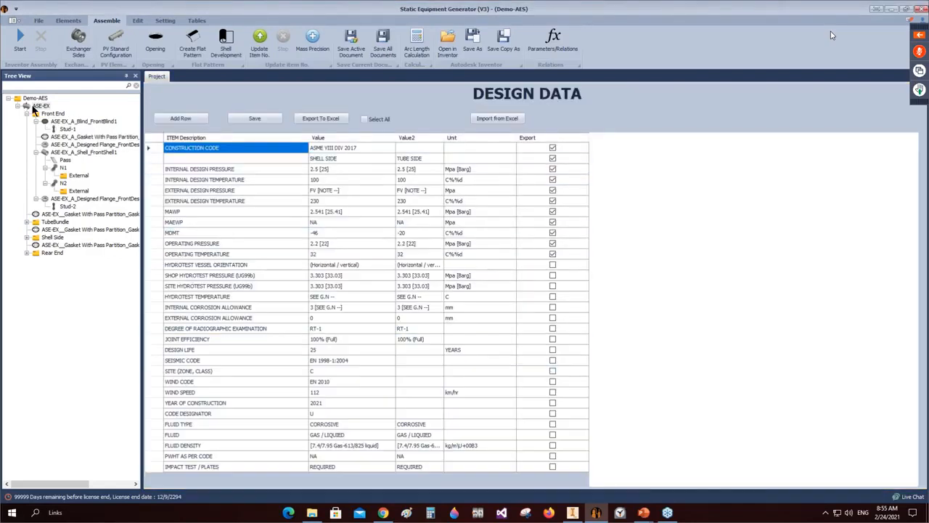
right_click(33, 108)
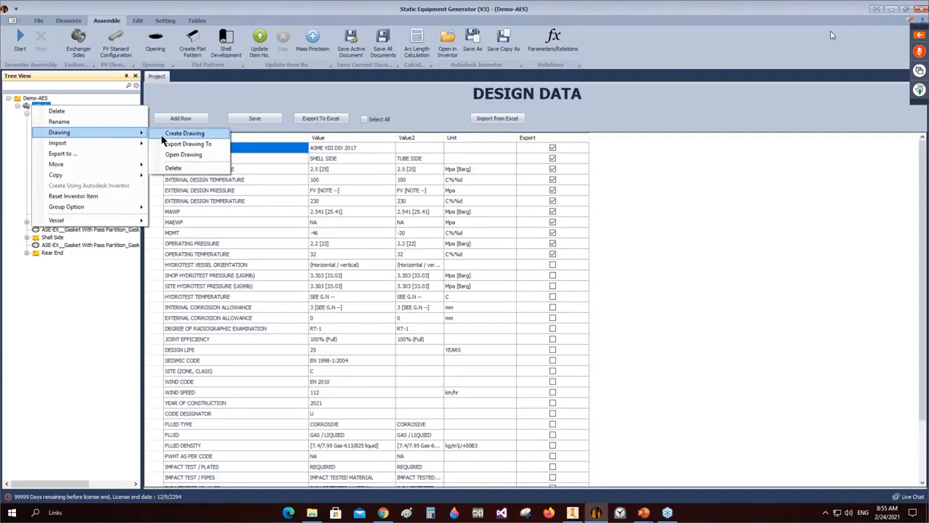
left_click(386, 175)
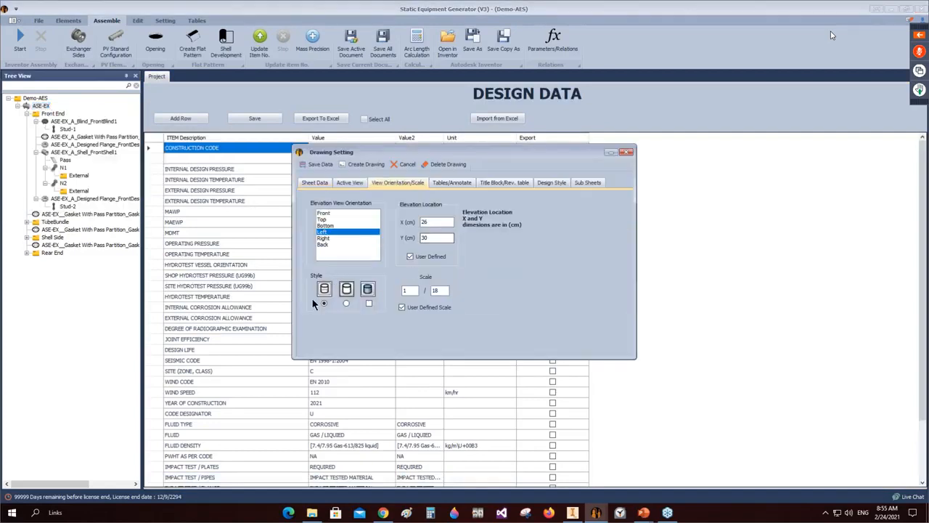
left_click(447, 183)
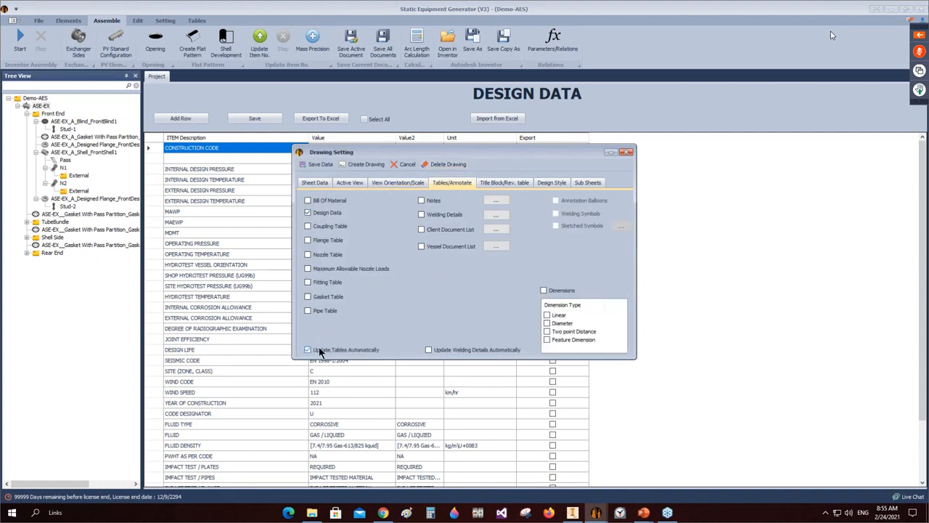
left_click(372, 166)
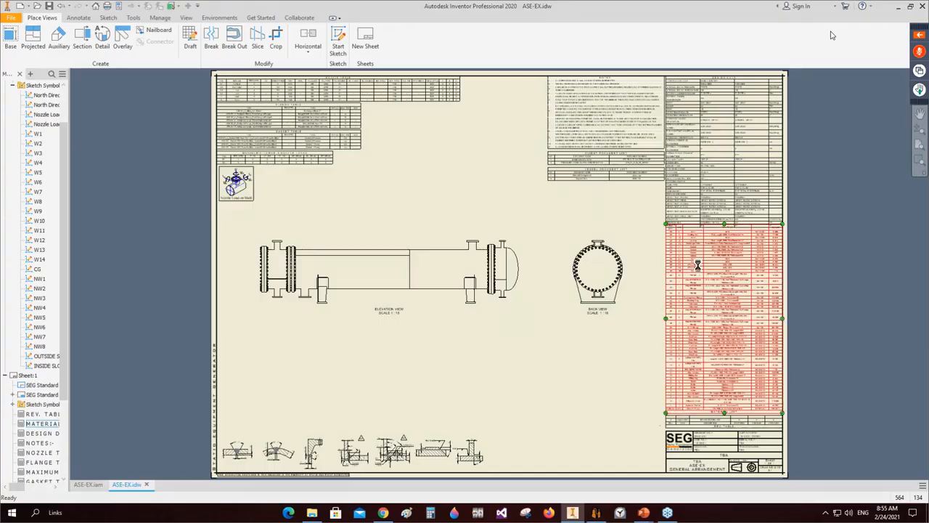
left_click(695, 267)
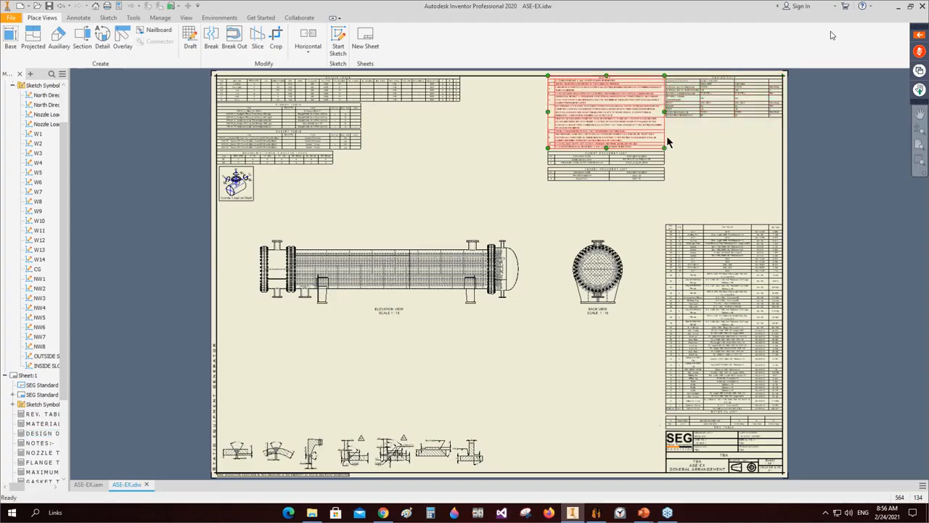
Step: Balloon the upper front-end nozzle N1 in the elevation view with the Nozzle Tag No. style and the Parts Only (legacy) BOM view
scroll(766, 116, "up", 5)
middle_click_drag(766, 119, 697, 242)
scroll(545, 184, "down", 5)
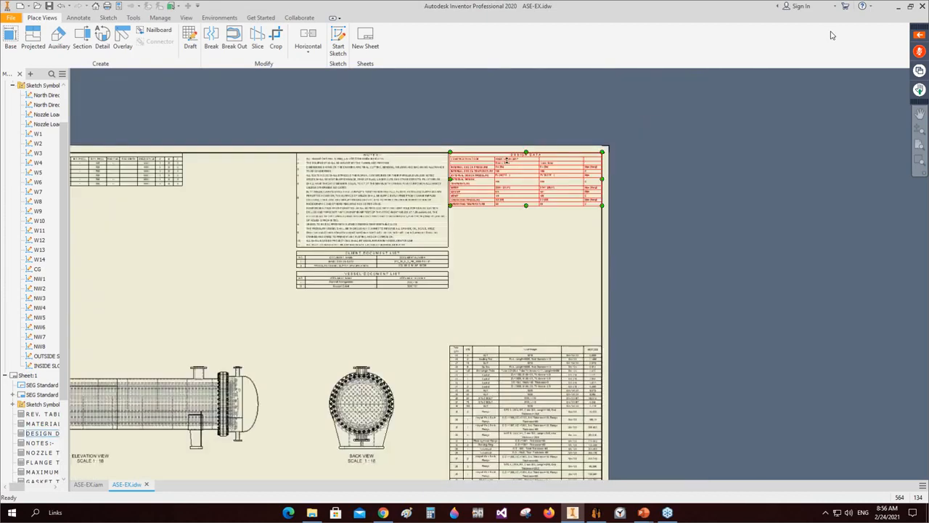
mouse_move(317, 318)
middle_mouse_down()
mouse_move(423, 192)
mouse_move(624, 183)
middle_mouse_up()
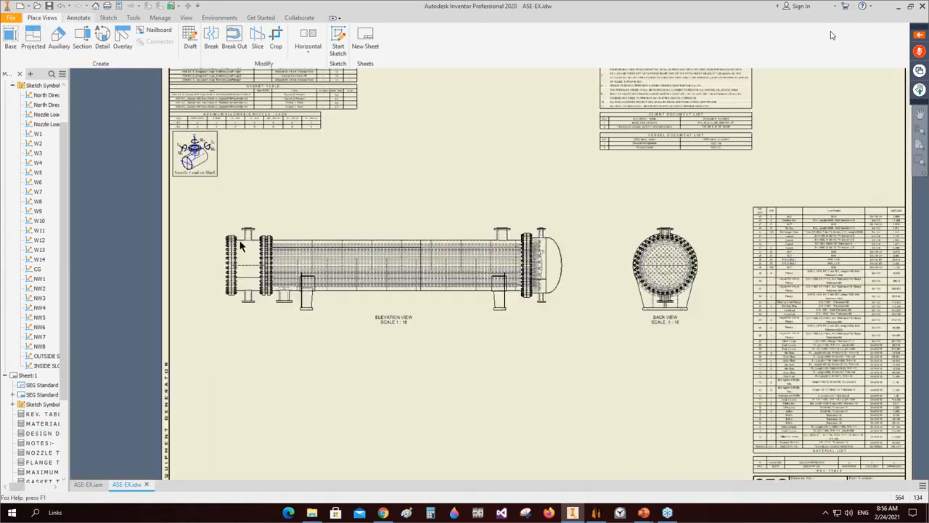
left_click(78, 17)
left_click(559, 42)
left_click(639, 41)
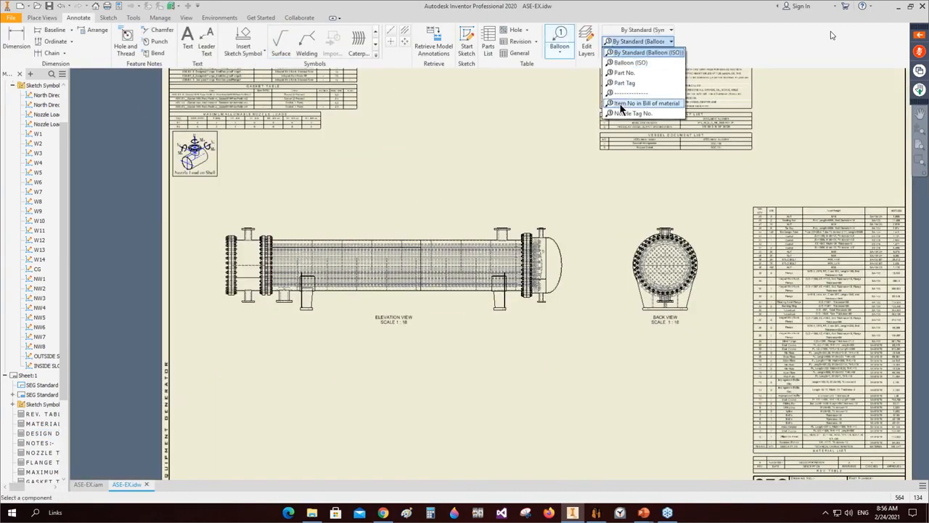
left_click(624, 122)
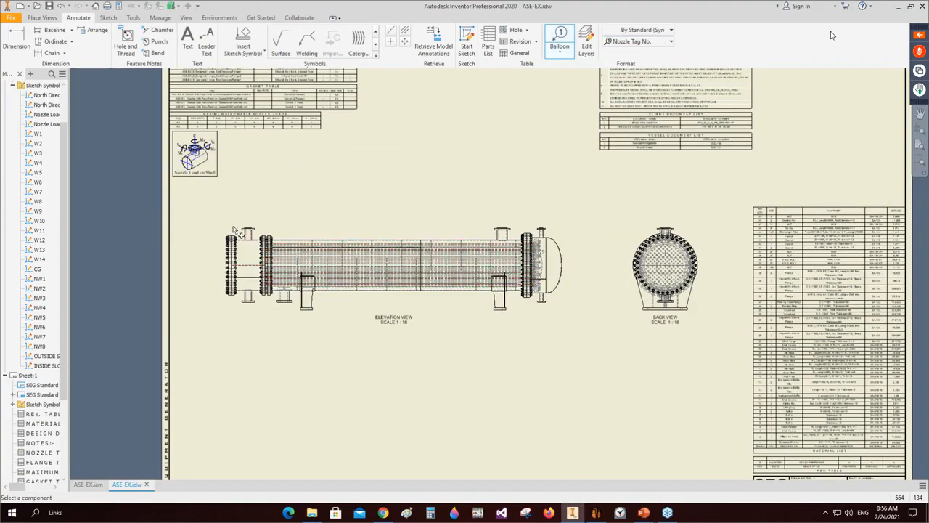
scroll(247, 225, "up", 5)
middle_click_drag(249, 220, 361, 187)
scroll(359, 212, "up", 3)
left_click(356, 210)
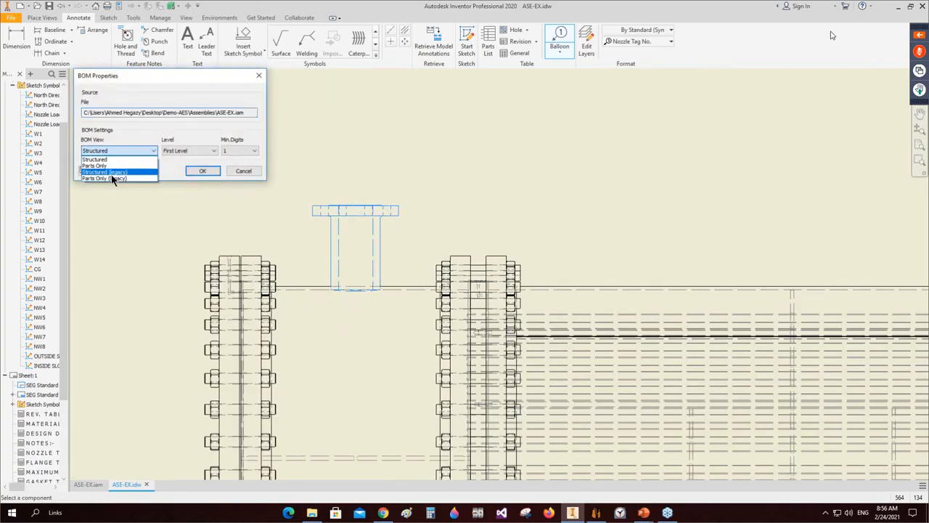
left_click(112, 179)
left_click(202, 170)
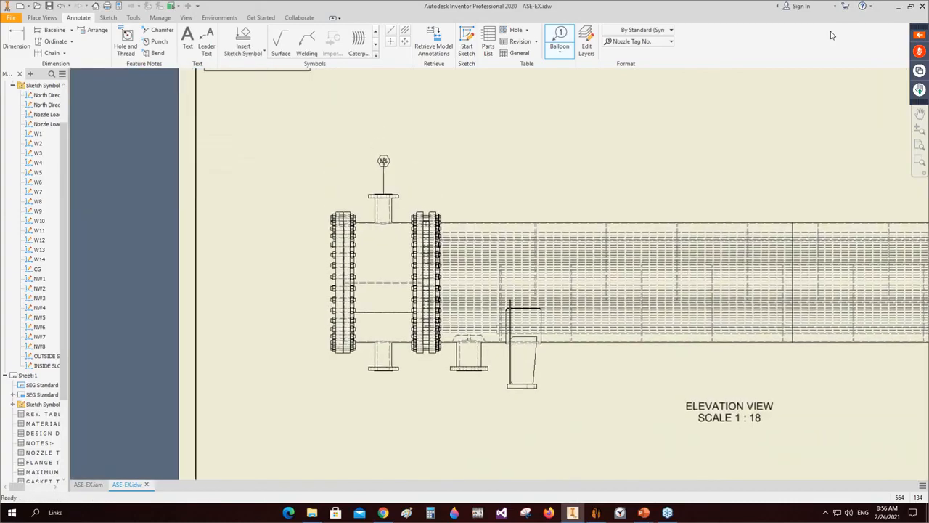
right_click(383, 160)
left_click(425, 160)
Step: Add tag balloons to the lower nozzles N2 and N3 in the elevation view
left_click(383, 370)
right_click(385, 406)
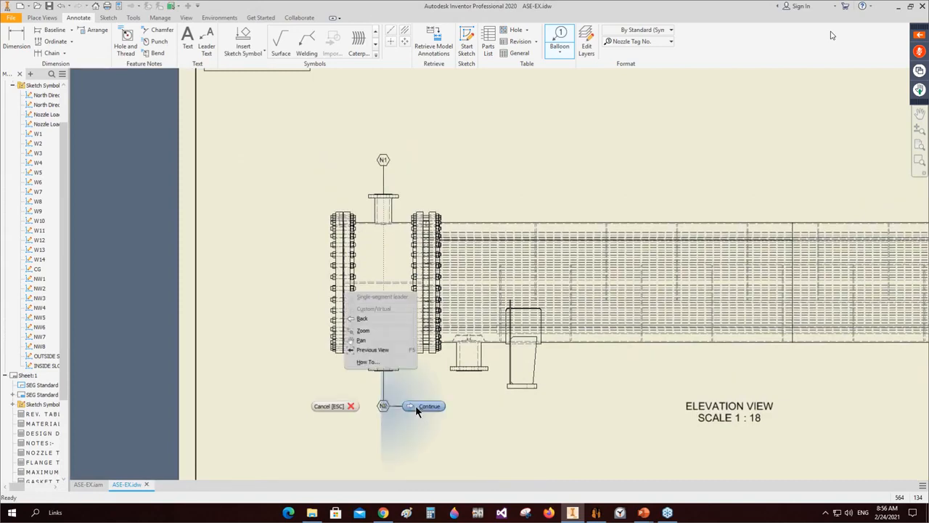
left_click(415, 405)
left_click(470, 372)
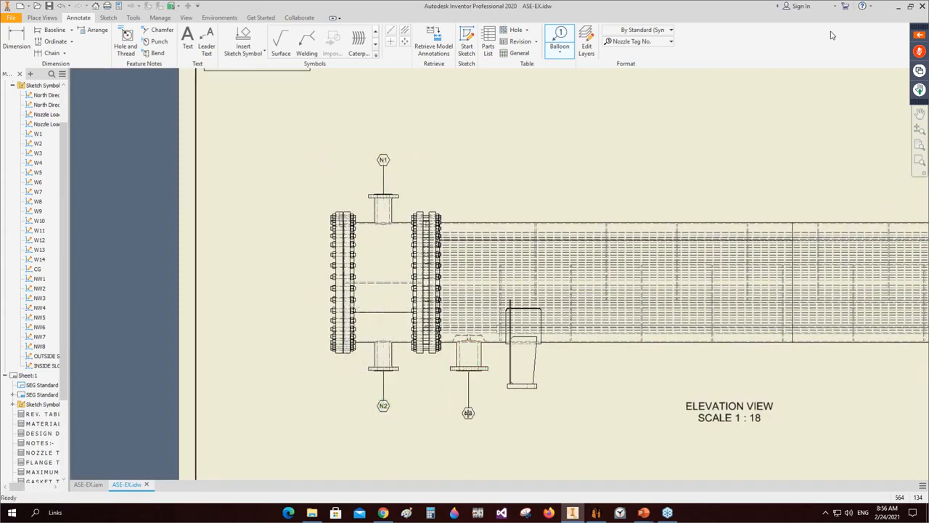
right_click(468, 411)
left_click(499, 410)
Step: Add tag balloons to nozzle N4 and to the rear-end nozzles V and D in the elevation view
key("Home")
scroll(595, 267, "up", 5)
left_click(595, 267)
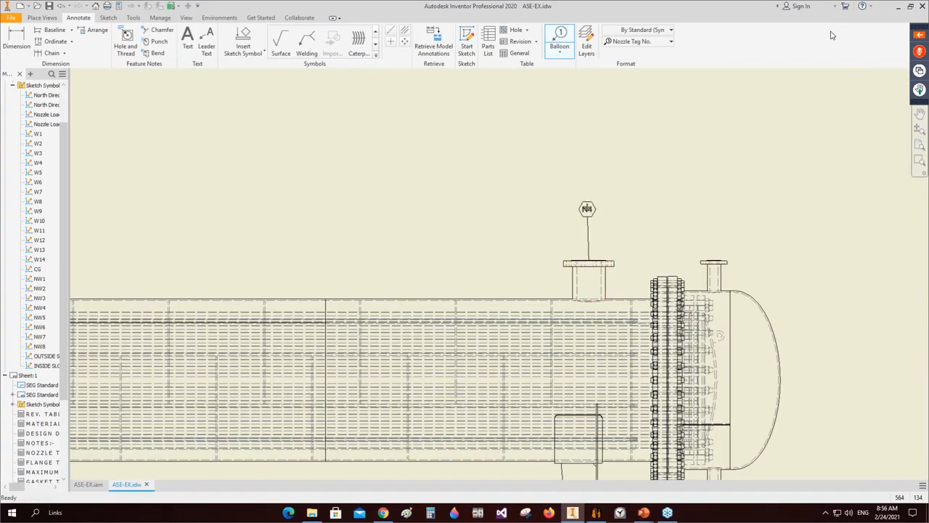
right_click(589, 205)
left_click(631, 202)
left_click(713, 259)
right_click(714, 207)
left_click(757, 207)
scroll(718, 267, "up", 3)
scroll(655, 311, "down", 4)
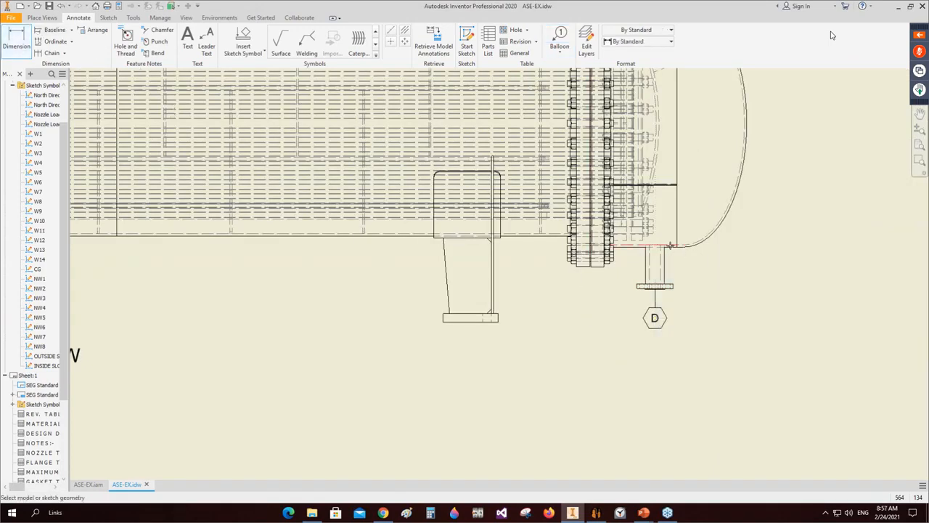
Step: Dimension the rear-end shell's diameter, placing the dimension outside the dished head in the elevation view
left_click(668, 246)
middle_click_drag(656, 149, 625, 280)
left_click(640, 136)
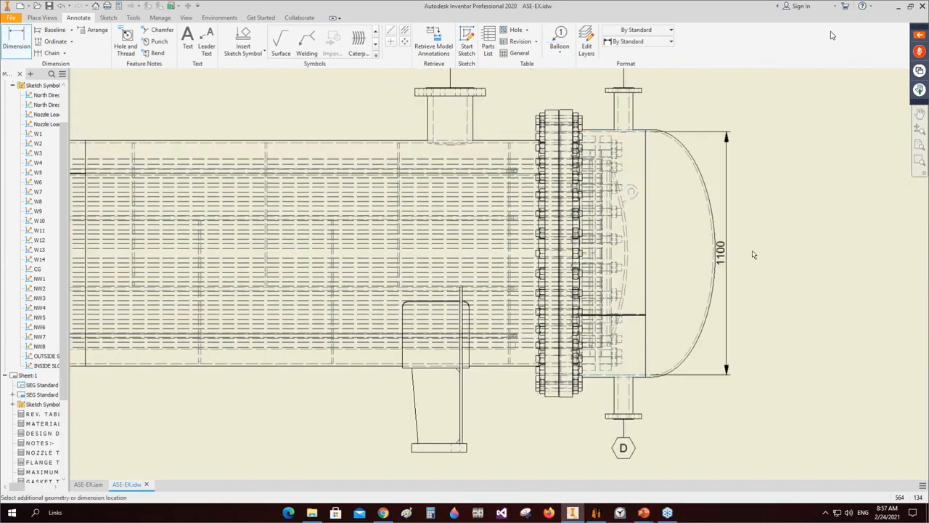
left_click(781, 250)
Step: Dimension the main shell's diameter inside the elevation view, near the seam between the shell courses
left_click(337, 143)
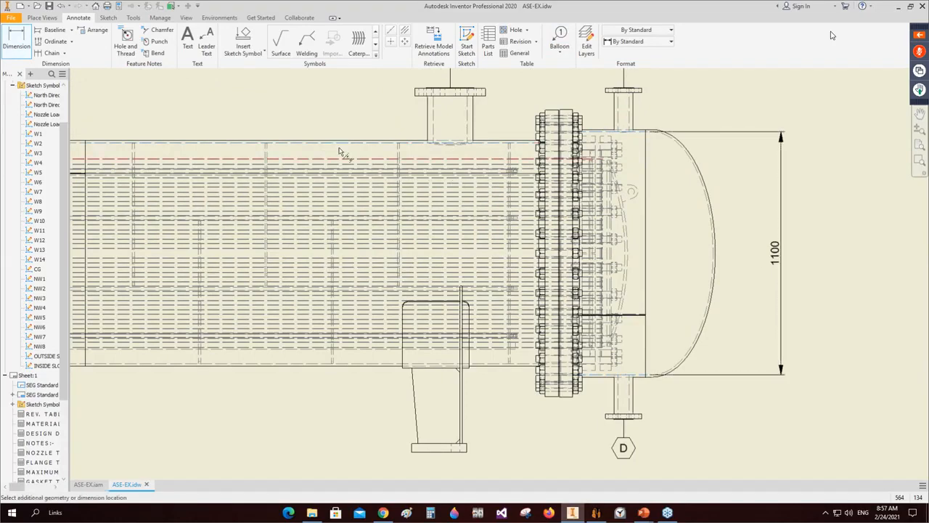
left_click(366, 364)
scroll(348, 268, "up", 1)
middle_click_drag(313, 268, 639, 266)
scroll(407, 263, "down", 3)
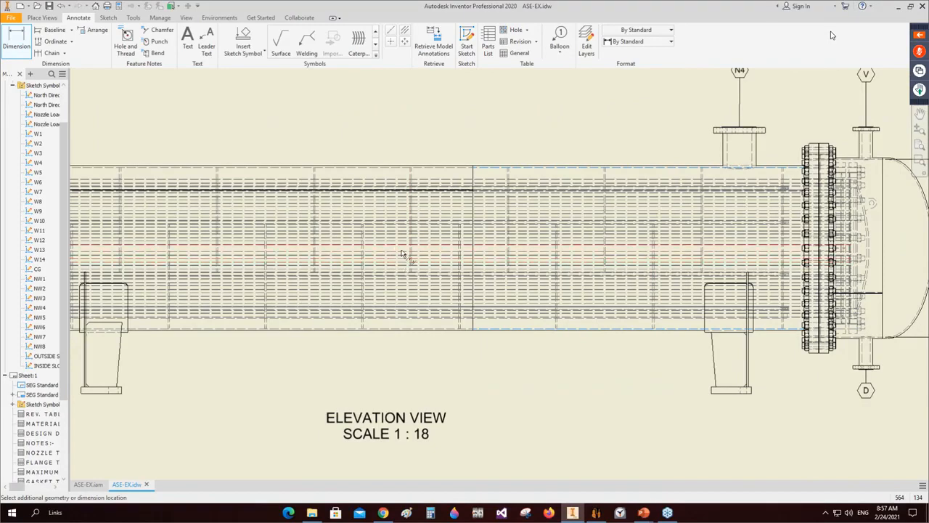
scroll(404, 254, "up", 3)
scroll(404, 232, "down", 2)
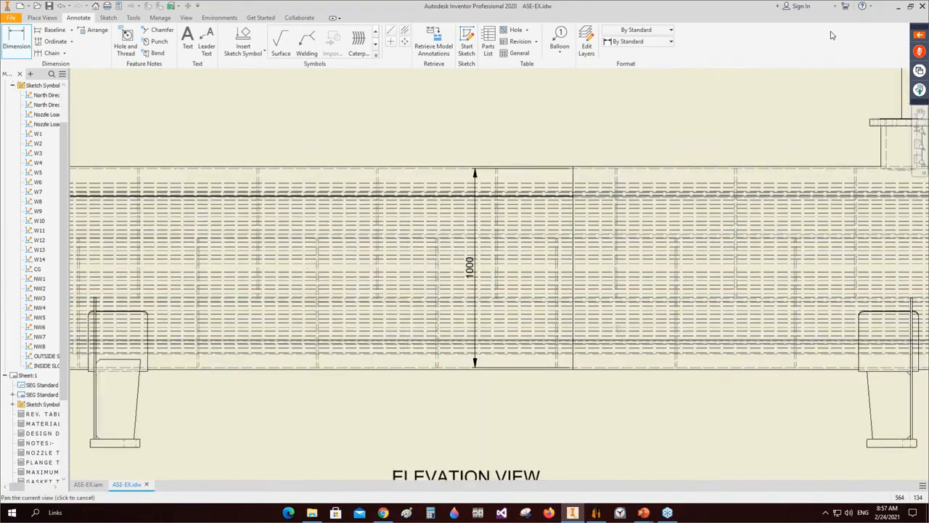
Step: Dimension the lengths of the two main shell courses above the elevation view
scroll(365, 293, "down", 4)
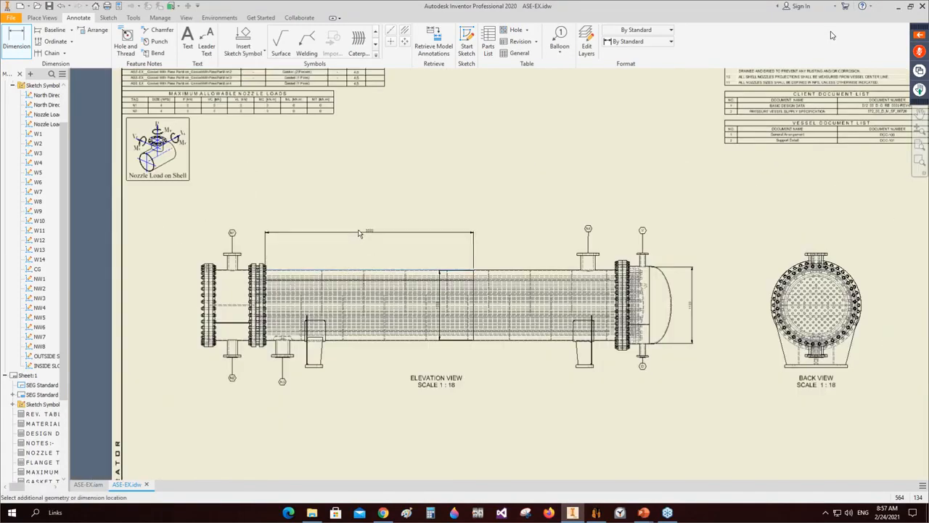
left_click(364, 212)
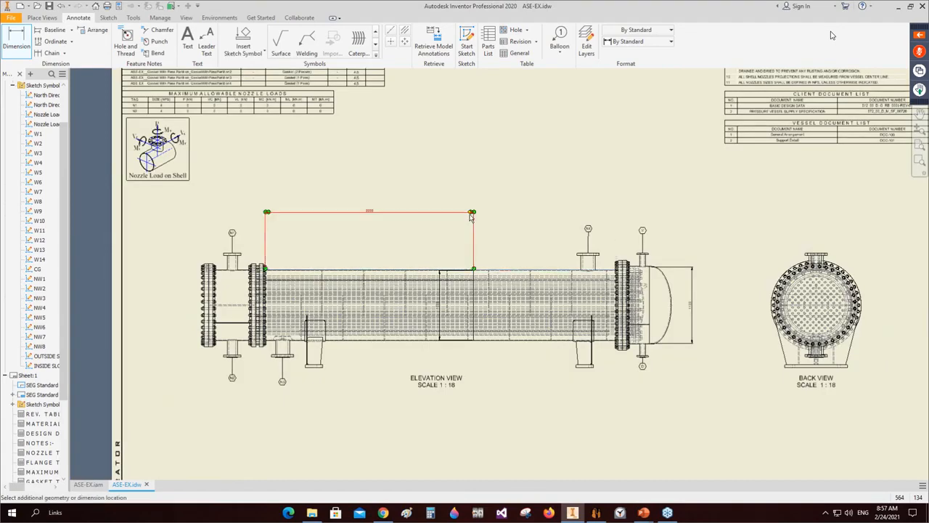
scroll(211, 277, "up", 3)
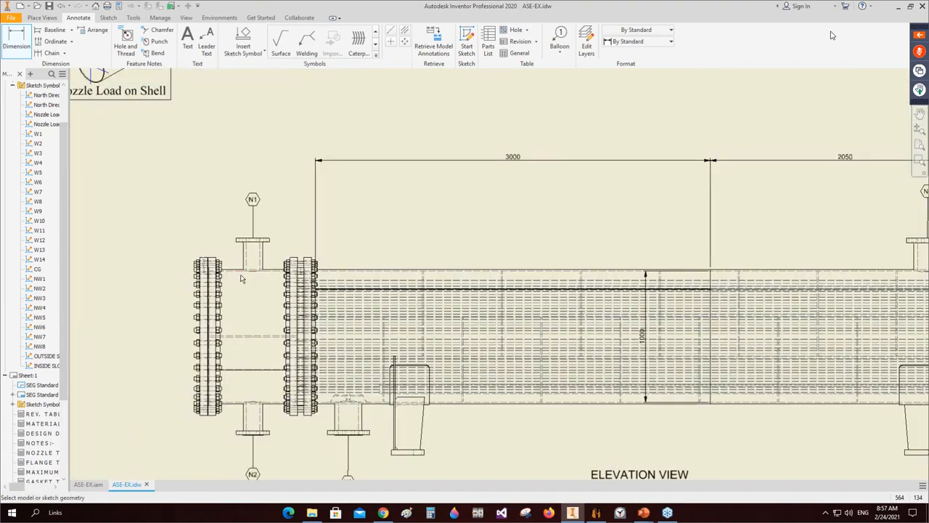
Step: Dimension the front-end shell's length above the elevation view and end dimensioning
scroll(242, 278, "up", 2)
left_click(224, 267)
scroll(265, 139, "down", 5)
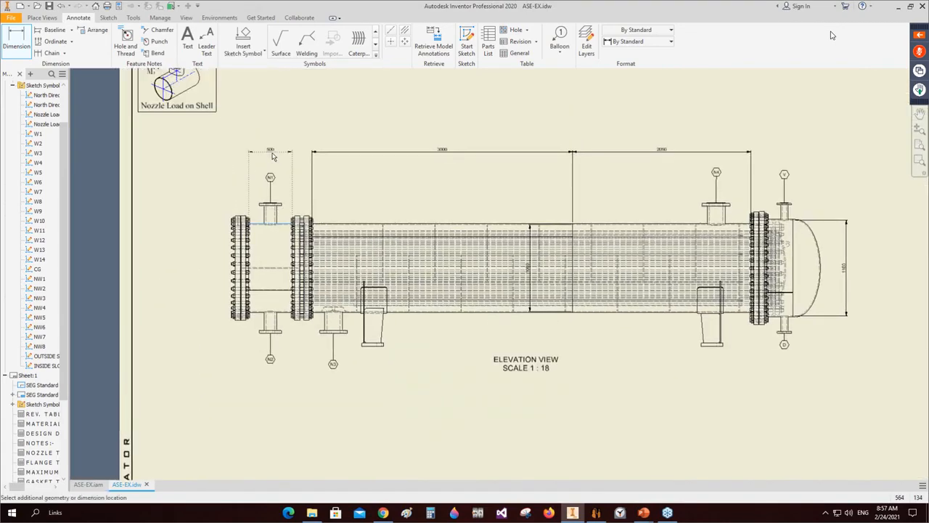
left_click(302, 166)
scroll(559, 222, "up", 1)
mouse_move(610, 247)
middle_mouse_down()
mouse_move(495, 241)
mouse_move(464, 214)
middle_mouse_up()
scroll(465, 235, "down", 3)
right_click(464, 214)
left_click(500, 200)
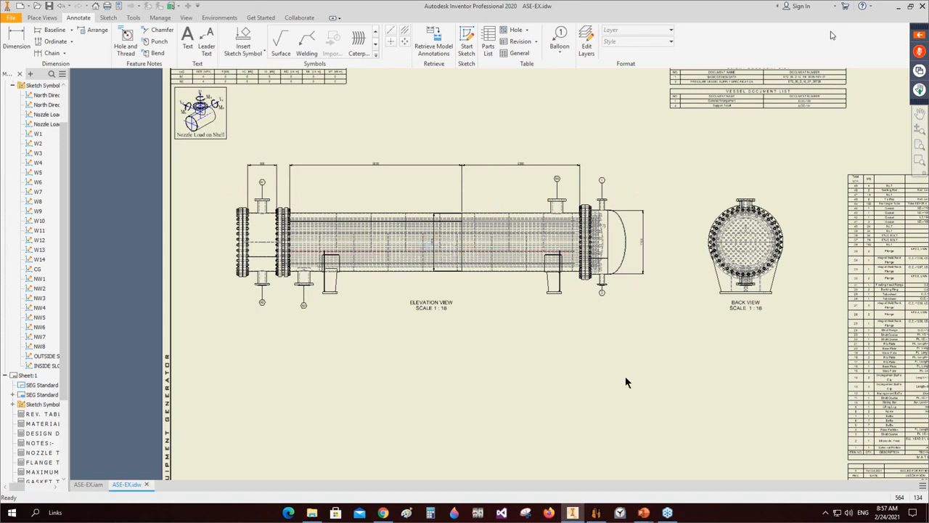
Step: Switch to Static Equipment Generator, expand the TubeBundle group and open its options
left_click(595, 513)
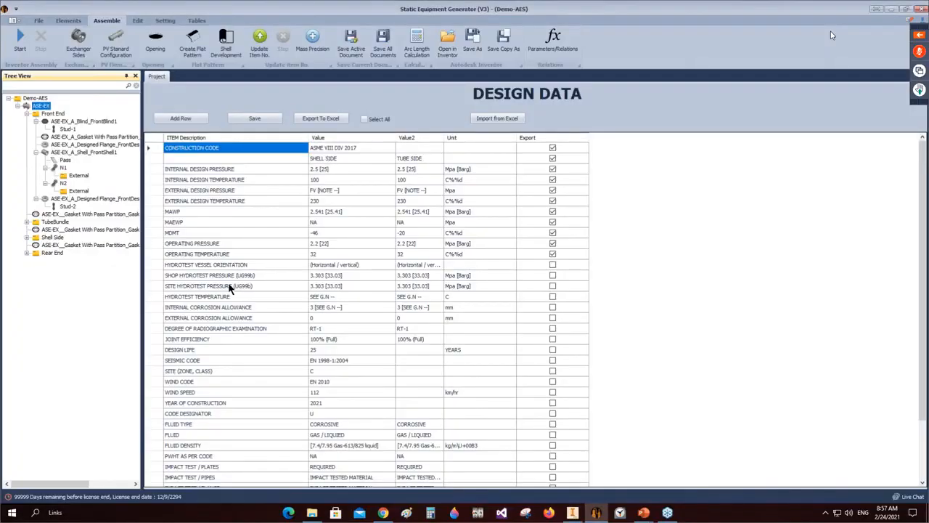
double_click(53, 222)
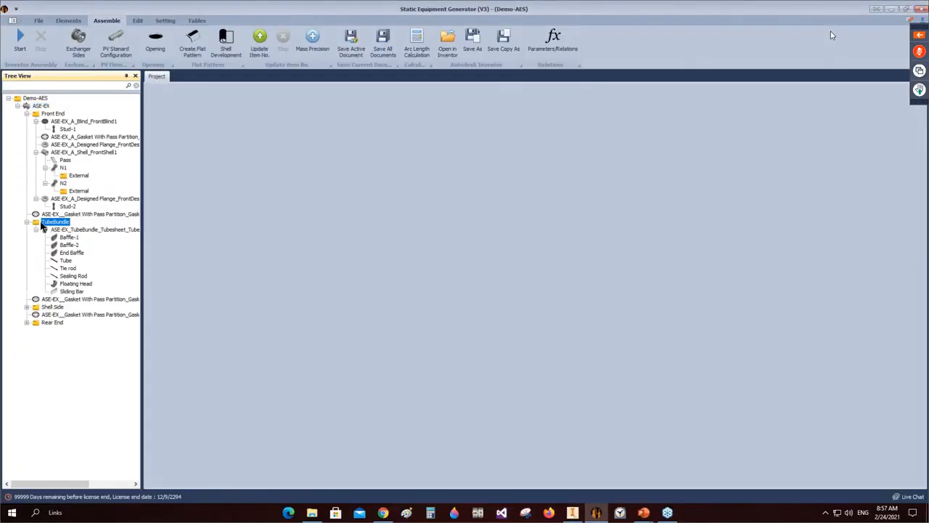
right_click(48, 229)
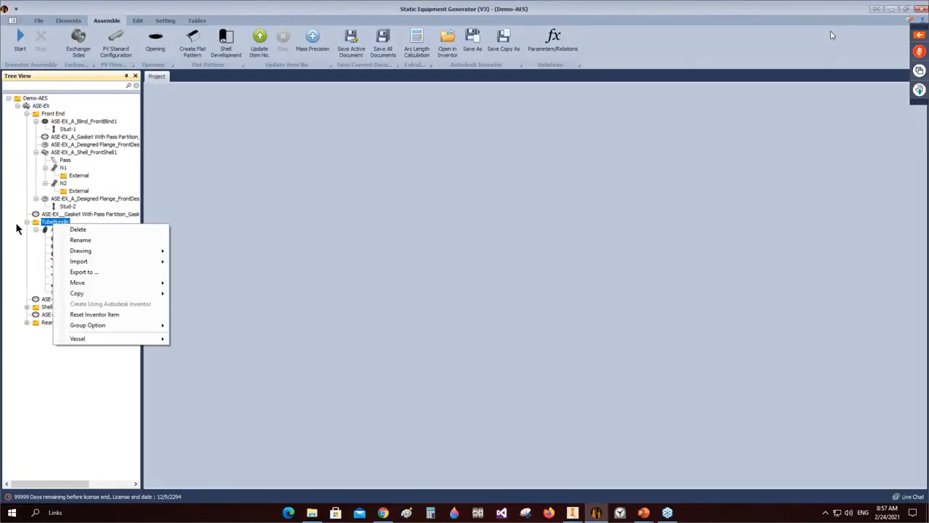
Step: Open the TubeBundle drawing settings for an A2 landscape sheet and label the elevation view ELEVATION VIEW
mouse_move(134, 251)
left_click(247, 251)
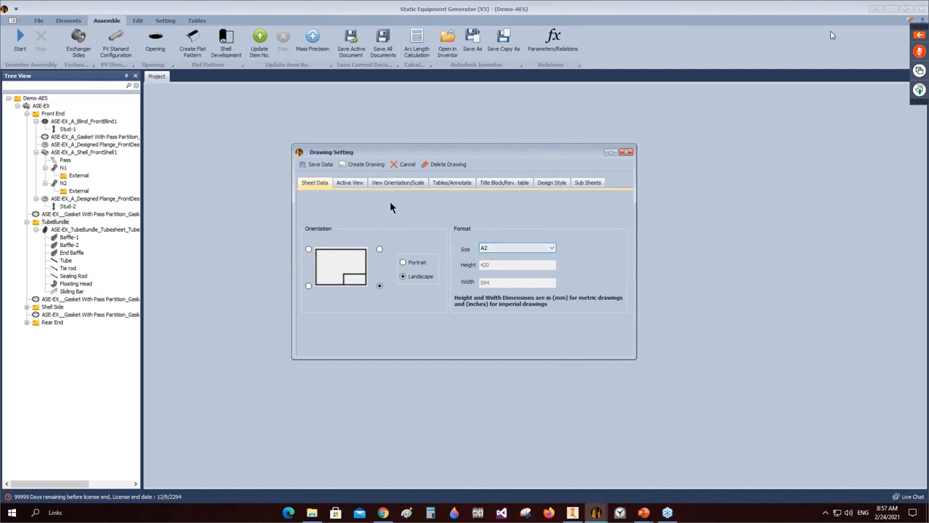
left_click(347, 182)
left_click_drag(463, 265, 385, 270)
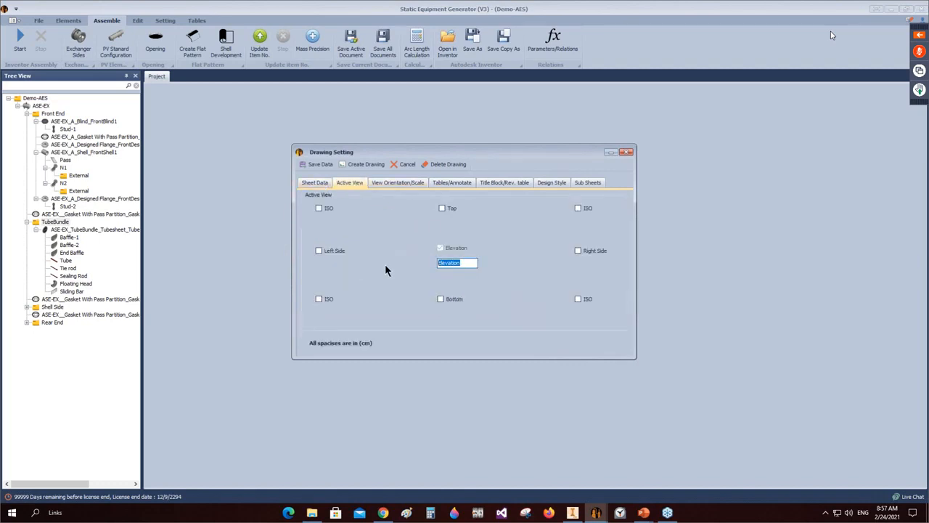
type("EVATION VIEW")
Step: Set the elevation view to Left orientation with a user-defined location and 1:14 scale, and include the Bill Of Material table
left_click(398, 182)
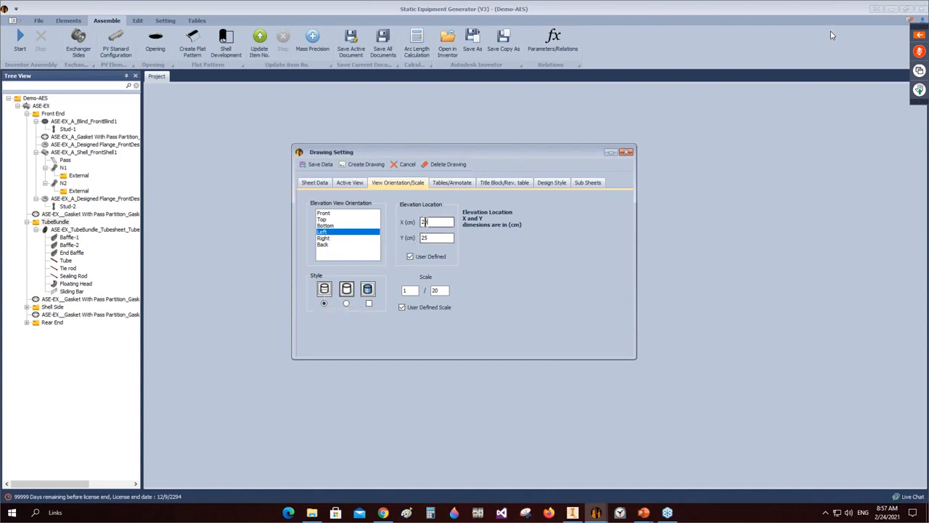
left_click_drag(431, 222, 417, 223)
left_click(451, 182)
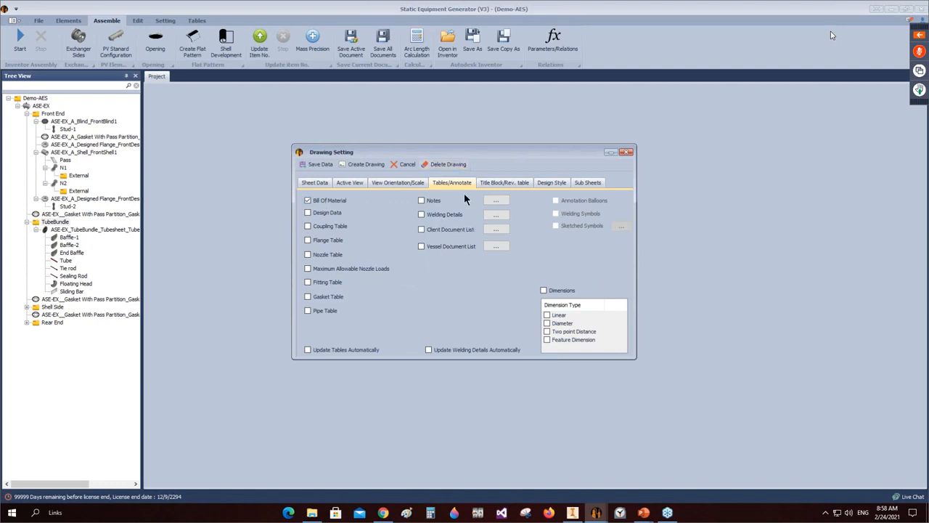
Step: Fill in the title block with the drawing name TUBE BUNDLE DETAIL and drawing number DWG-002
left_click(499, 183)
double_click(401, 210)
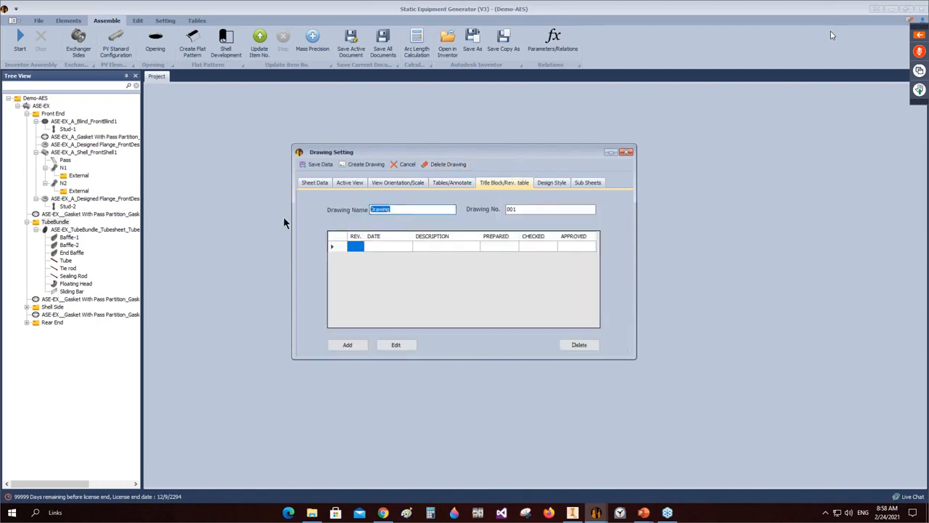
key("BackSpace")
type("TUBE BUNDLE DETAIL")
key("Tab")
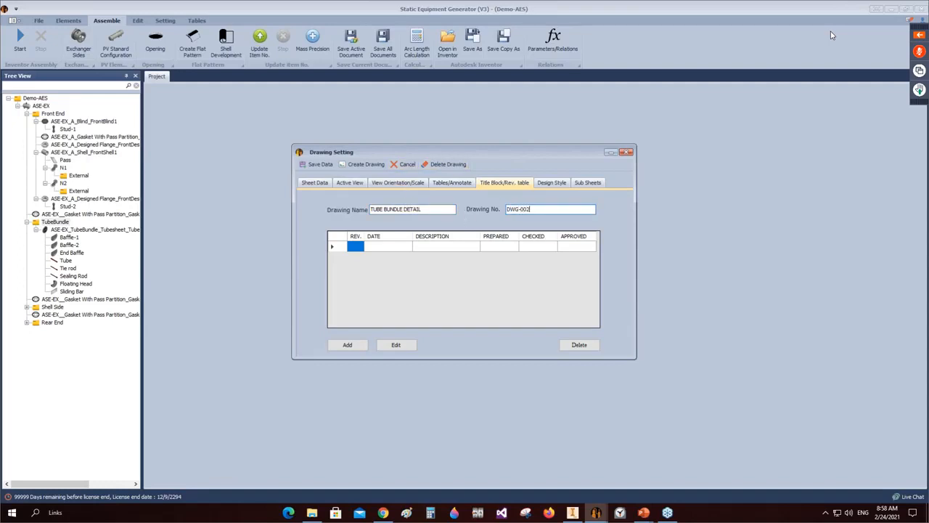
Step: Enter revision 0 dated 2/24/2021 in the revision table and create the tube bundle drawing with the Design1 style
left_click(338, 247)
left_click(398, 344)
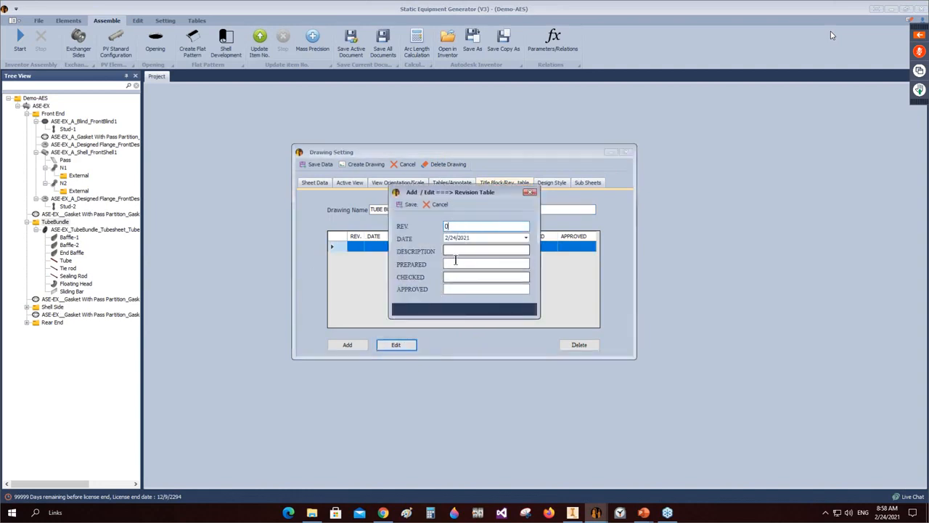
left_click(407, 203)
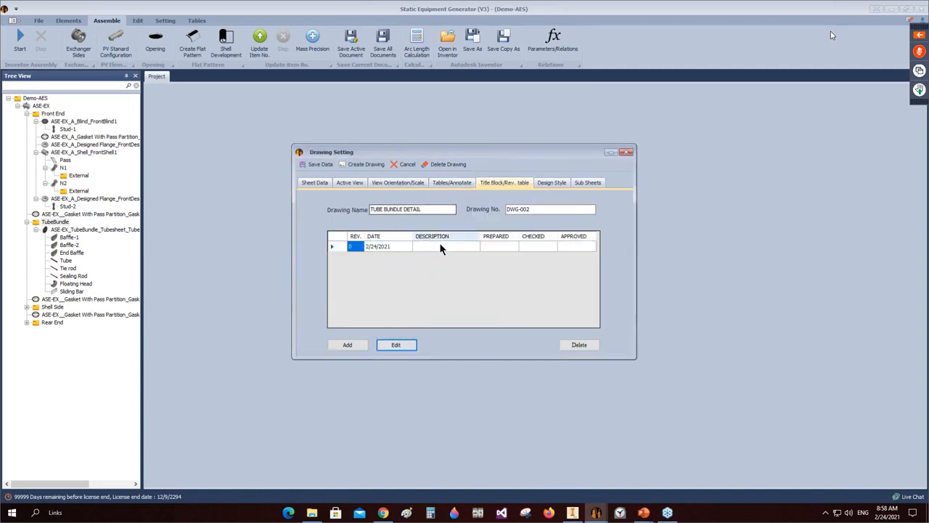
left_click(351, 345)
left_click(404, 203)
left_click(552, 182)
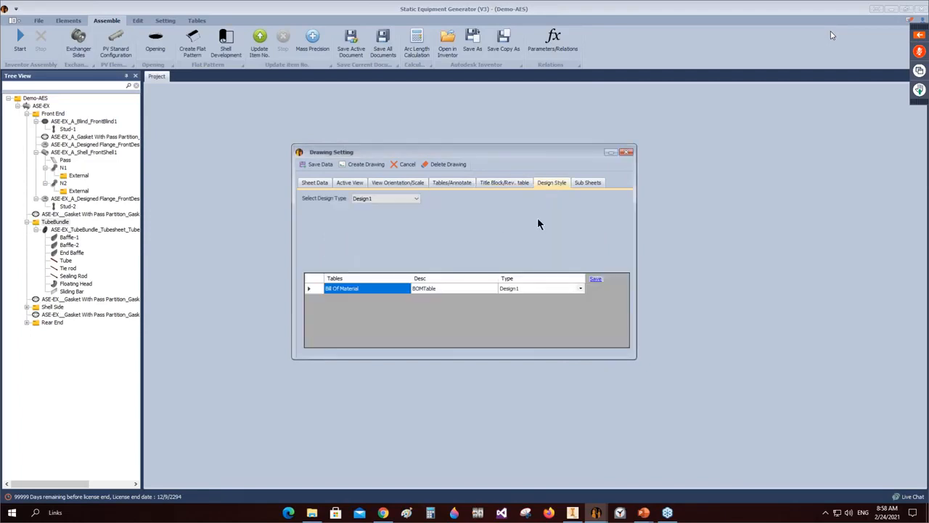
left_click(358, 165)
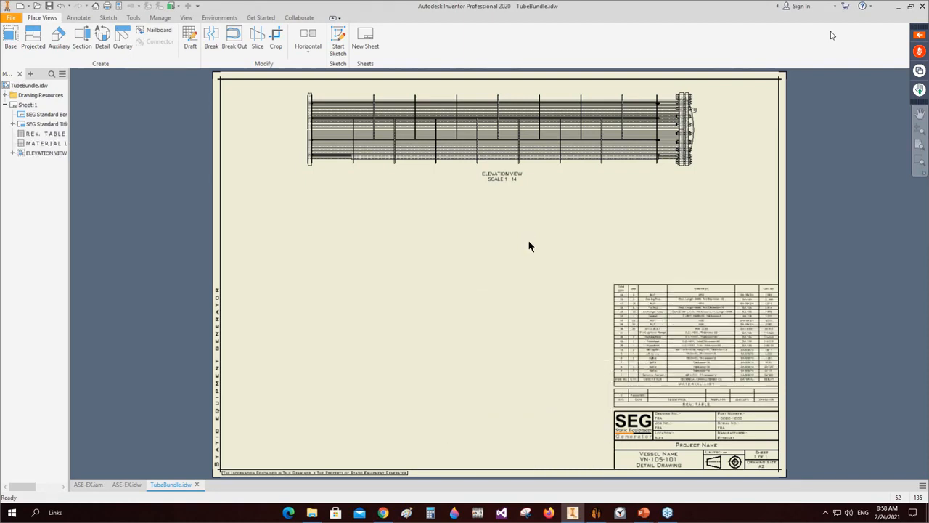
Step: Create section view A-A with a vertical cut just inside the plain tubesheet, placed left of the elevation view
left_click(82, 40)
scroll(345, 163, "up", 4)
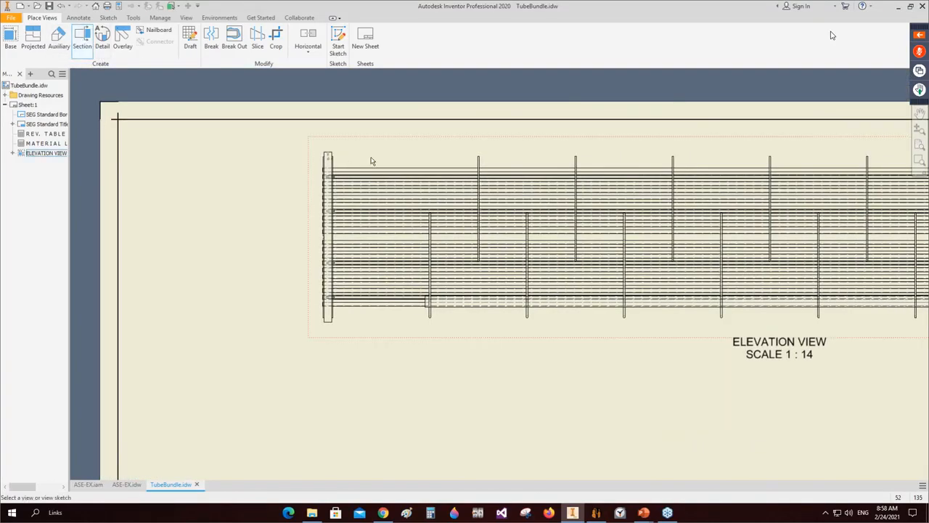
left_click(367, 158)
left_click(340, 142)
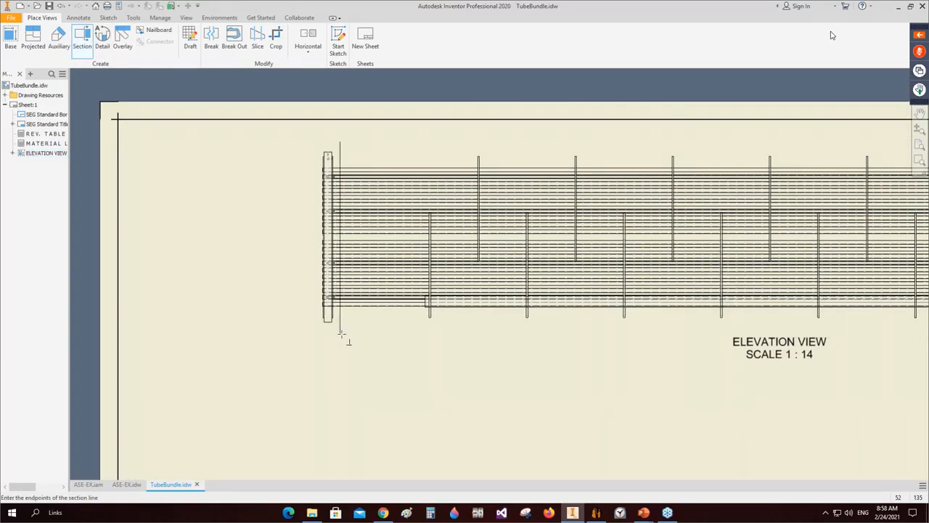
left_click(340, 334)
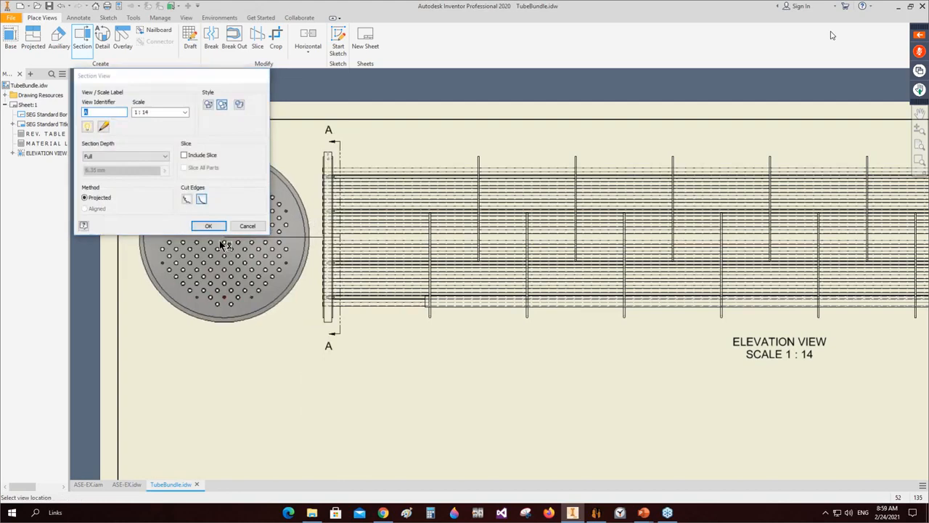
left_click(221, 244)
Step: Create section view B-B with a vertical cut just before the floating head flange, placed right of the elevation view
scroll(410, 249, "down", 5)
middle_click_drag(697, 245, 518, 242)
scroll(518, 242, "up", 3)
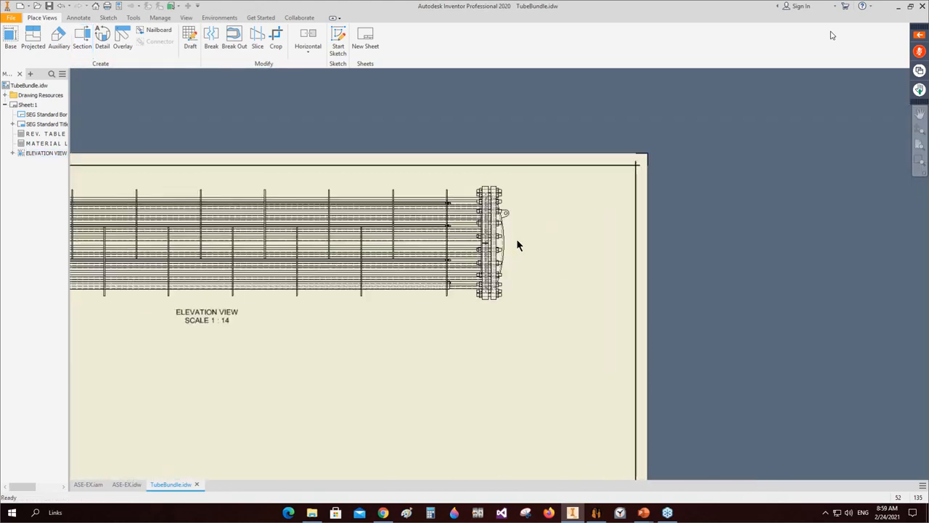
left_click(82, 36)
left_click(461, 191)
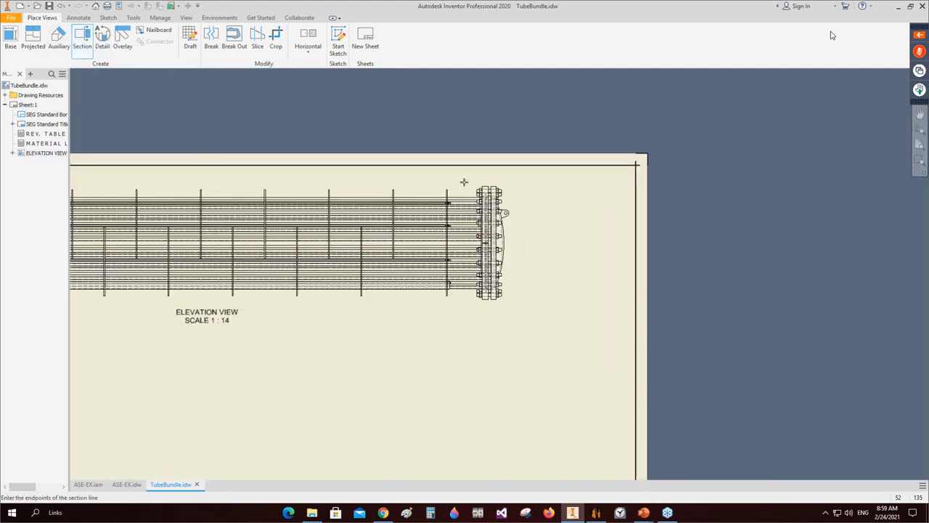
left_click(466, 181)
left_click(468, 306)
right_click(467, 308)
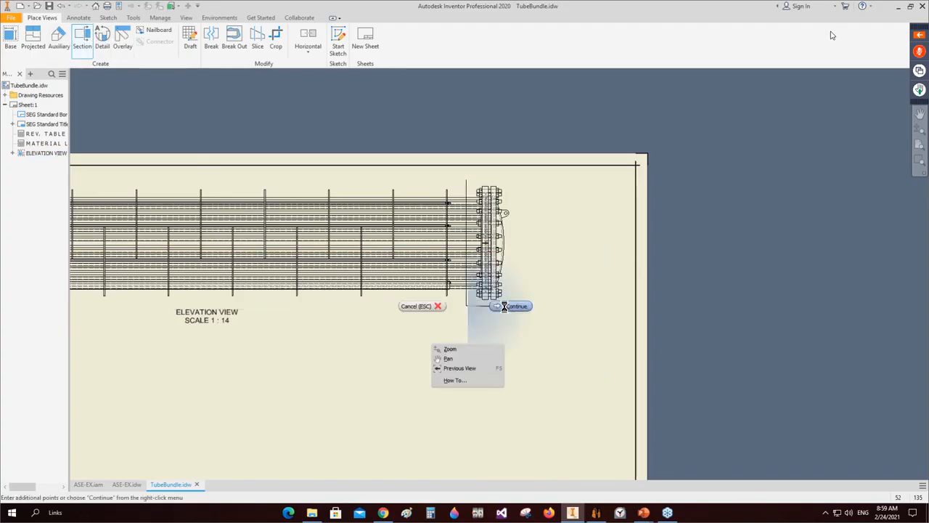
left_click(440, 348)
left_click(582, 243)
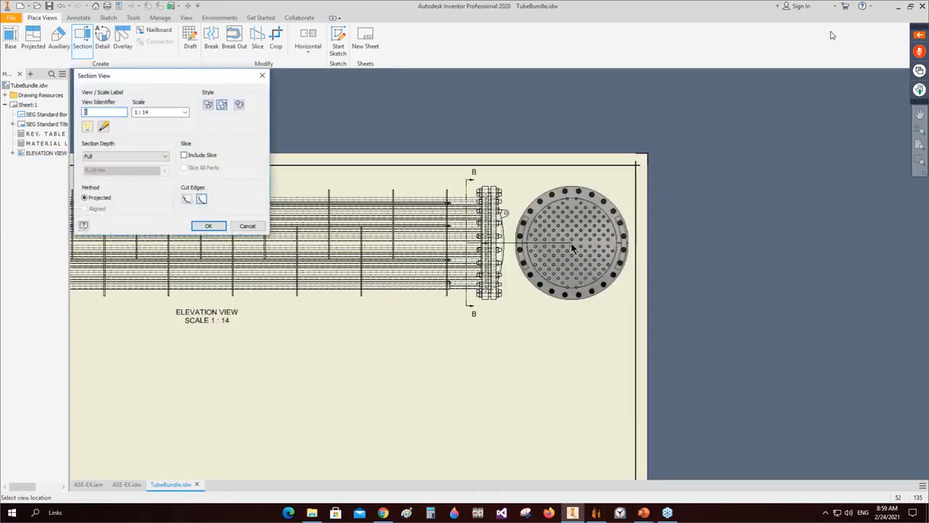
left_click(571, 243)
Step: Examine the tube layout and bolting in section B-B and the overall sheet arrangement
scroll(461, 216, "up", 5)
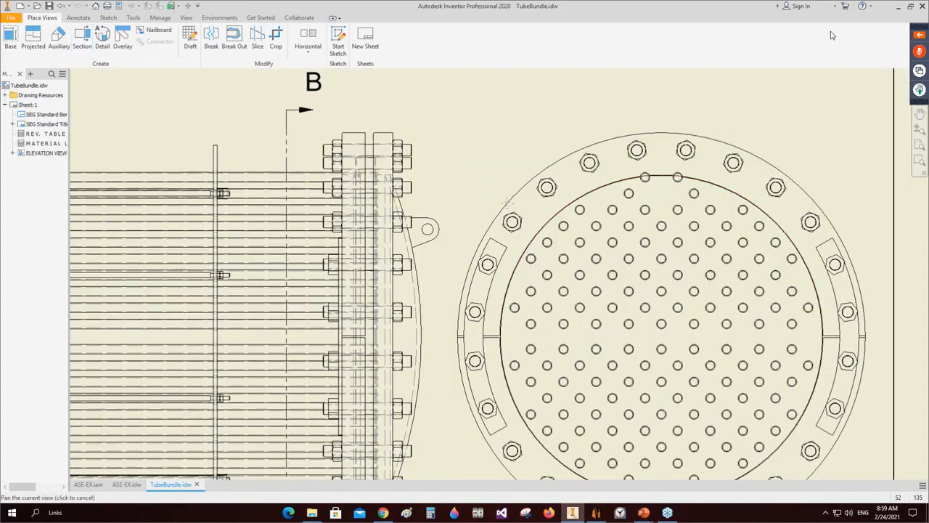
middle_click_drag(492, 269, 447, 198)
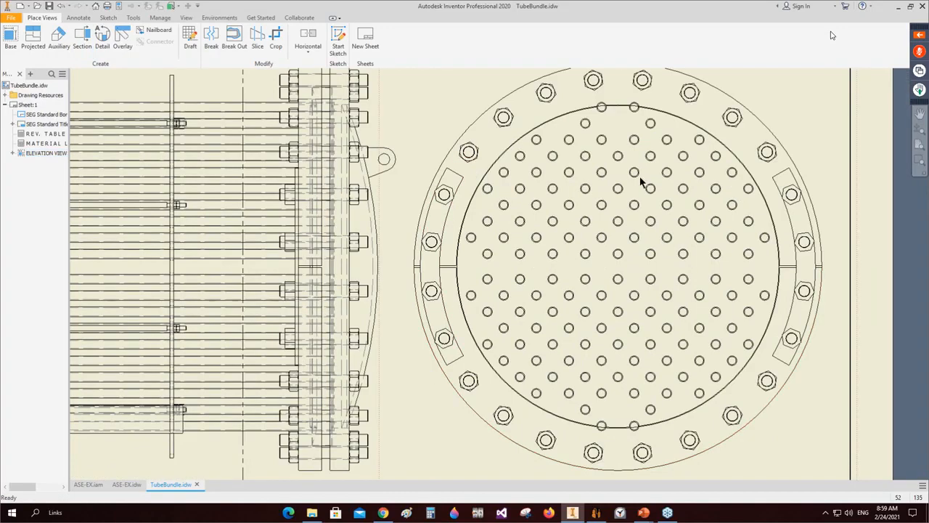
scroll(653, 218, "down", 3)
middle_click_drag(661, 217, 649, 194)
scroll(595, 319, "down", 5)
middle_click_drag(598, 360, 594, 326)
middle_click_drag(208, 475, 315, 283)
scroll(370, 290, "down", 2)
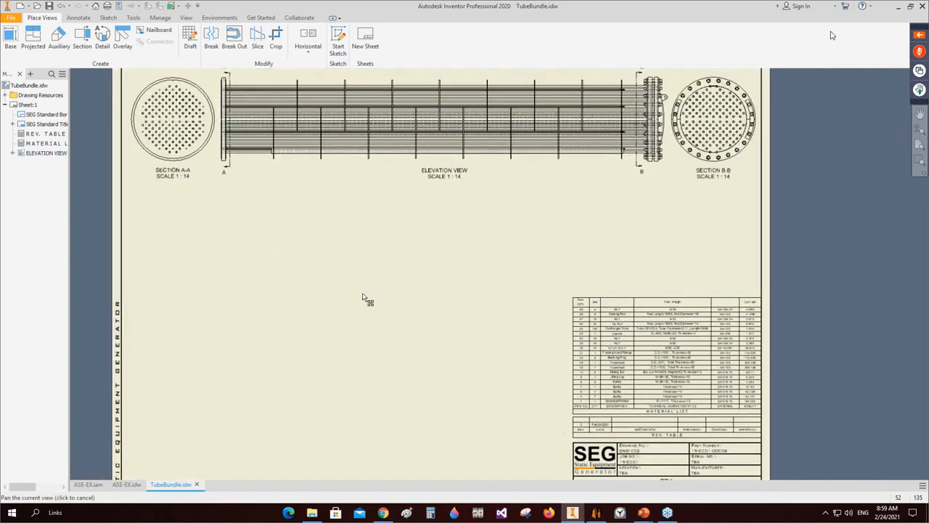
Step: Create section view C-C with a lengthwise cut through the elevation view's centre from tubesheet to floating head, placed below it
left_click(86, 38)
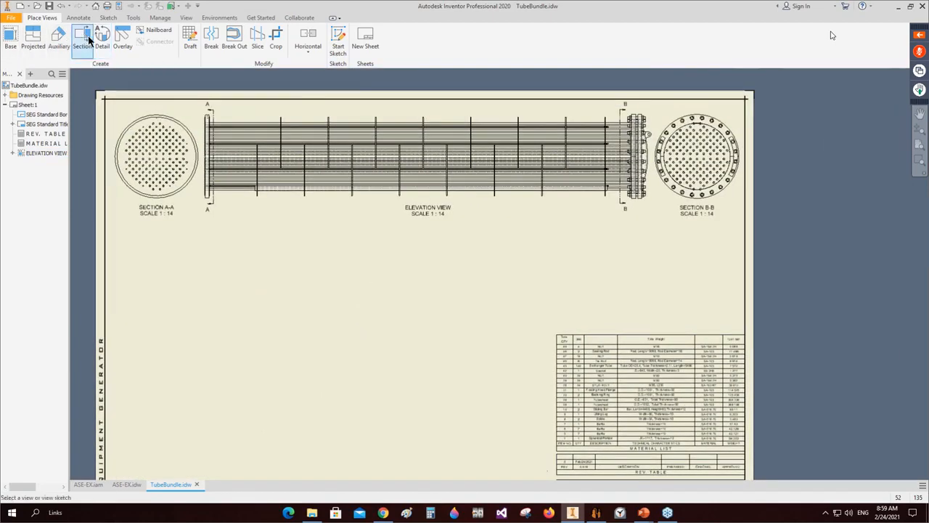
left_click(205, 165)
scroll(205, 168, "up", 5)
scroll(203, 144, "up", 4)
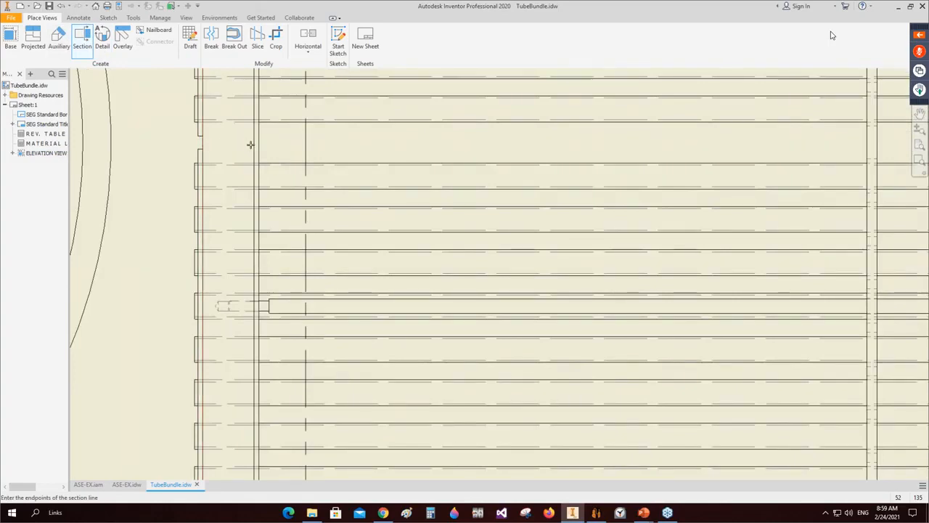
scroll(179, 142, "down", 6)
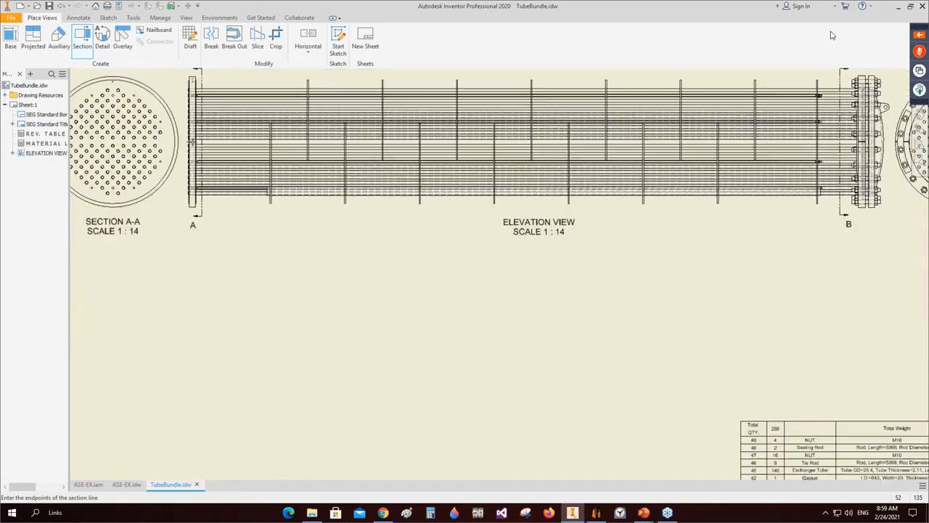
scroll(408, 166, "up", 4)
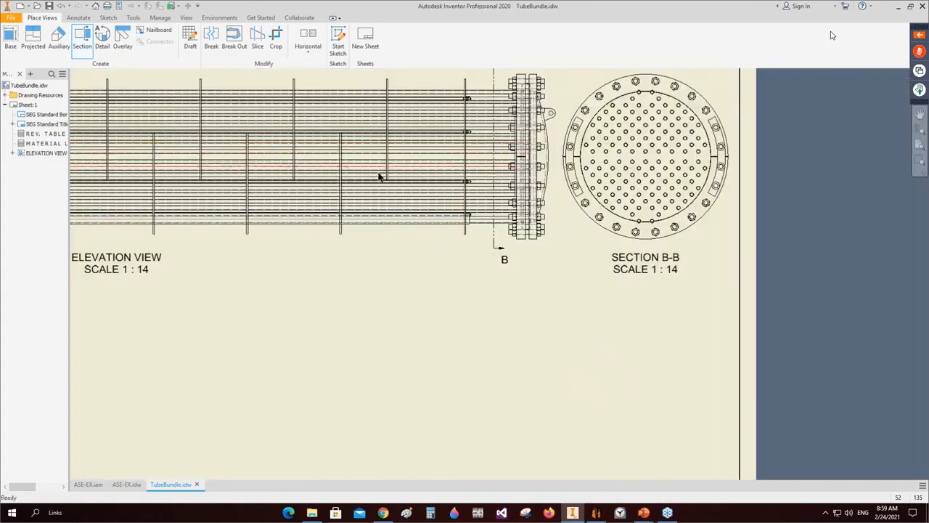
middle_click_drag(146, 159, 626, 182)
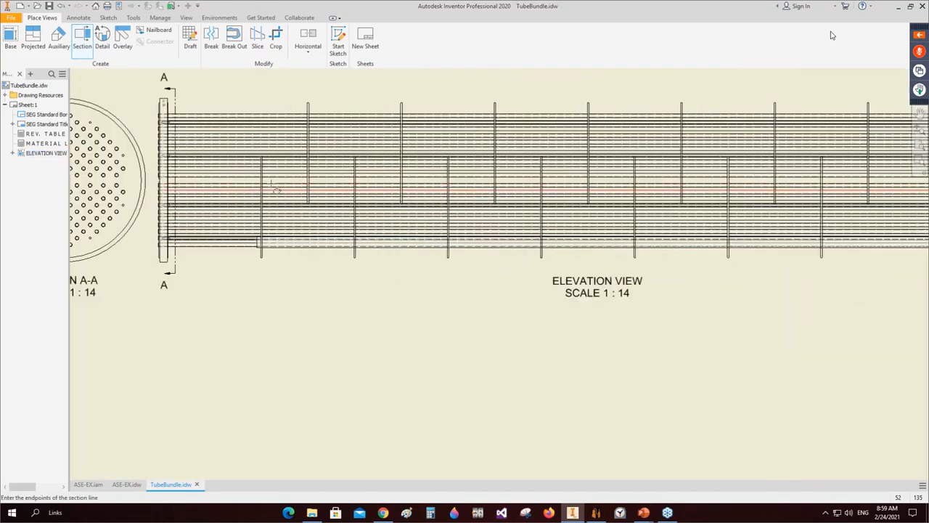
scroll(175, 172, "up", 5)
middle_click_drag(135, 192, 289, 208)
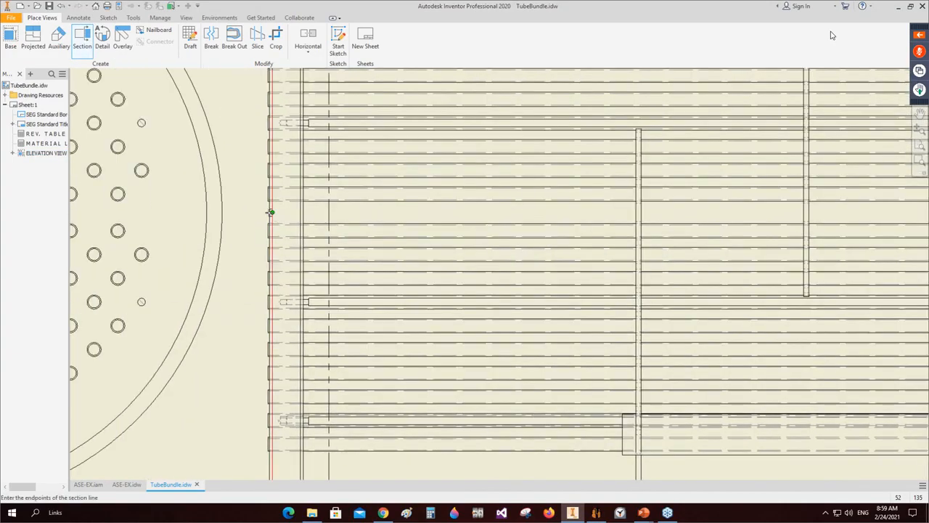
left_click(263, 211)
scroll(319, 211, "down", 5)
middle_click_drag(856, 224, 525, 244)
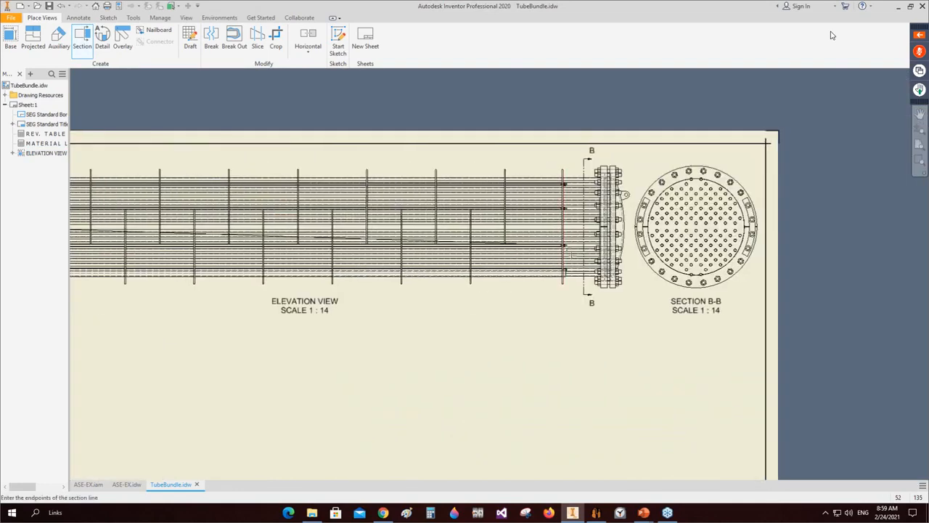
scroll(614, 227, "up", 2)
left_click(640, 220)
right_click(638, 220)
left_click(618, 253)
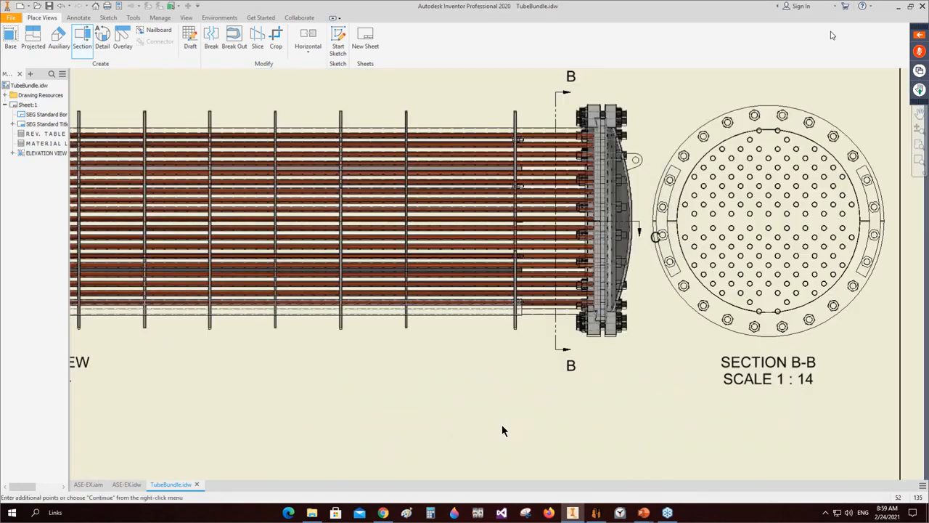
scroll(500, 416, "down", 3)
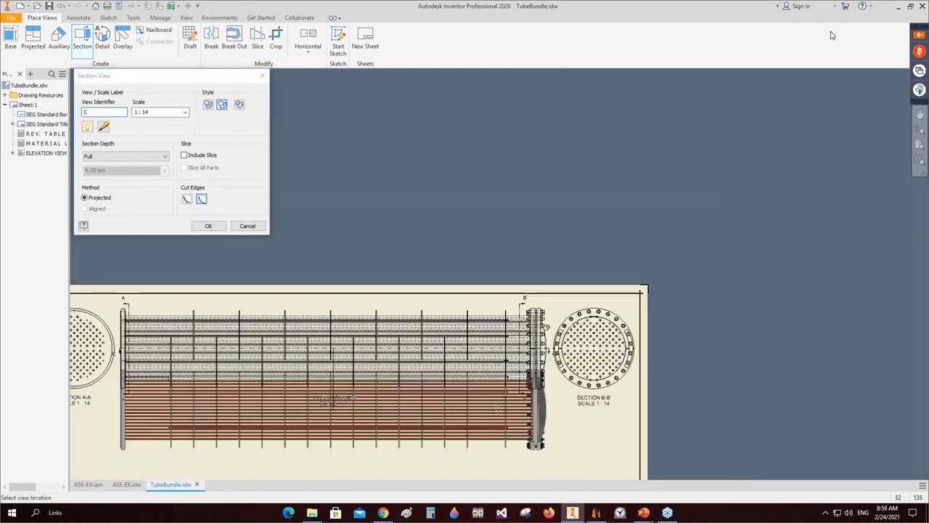
left_click(527, 352)
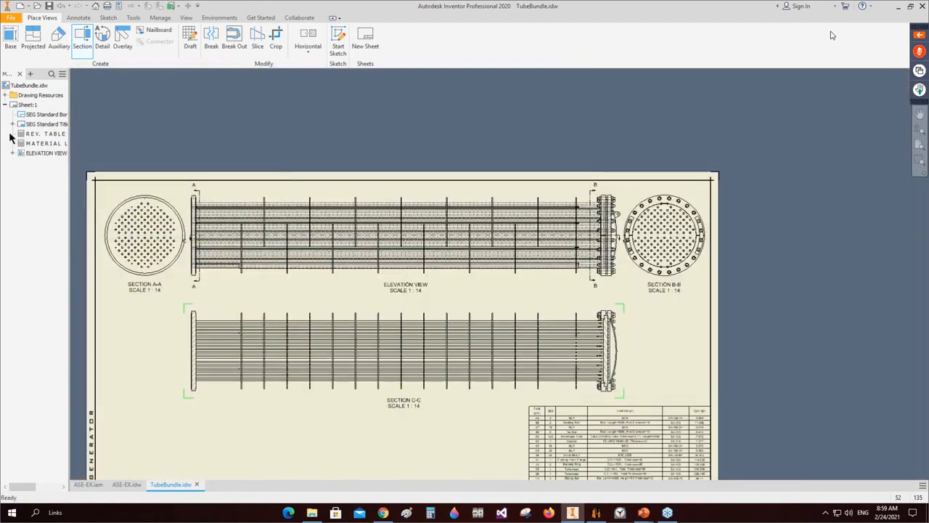
Step: Add a chain dimension along the upper edge of section C-C covering the spacing of all baffles, from the first baffle to the end baffle
left_click(79, 18)
left_click(50, 55)
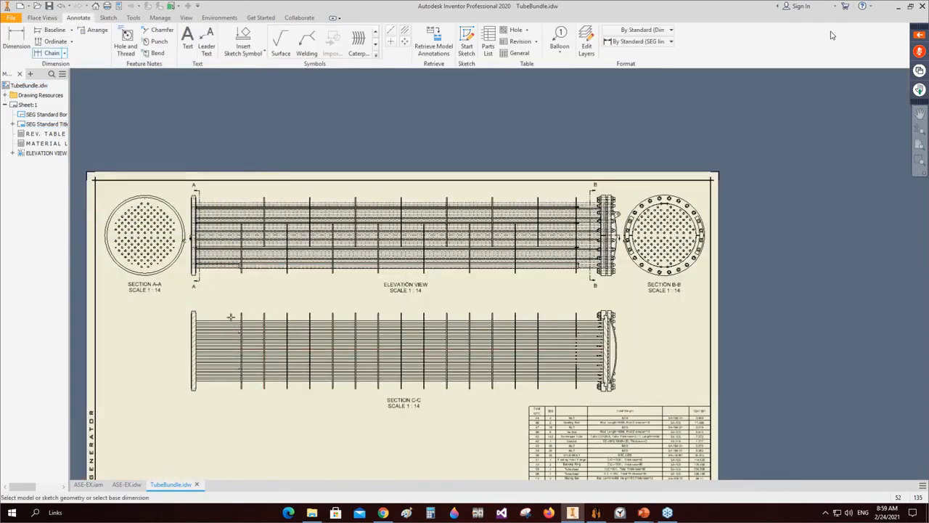
scroll(270, 311, "up", 6)
left_click(257, 308)
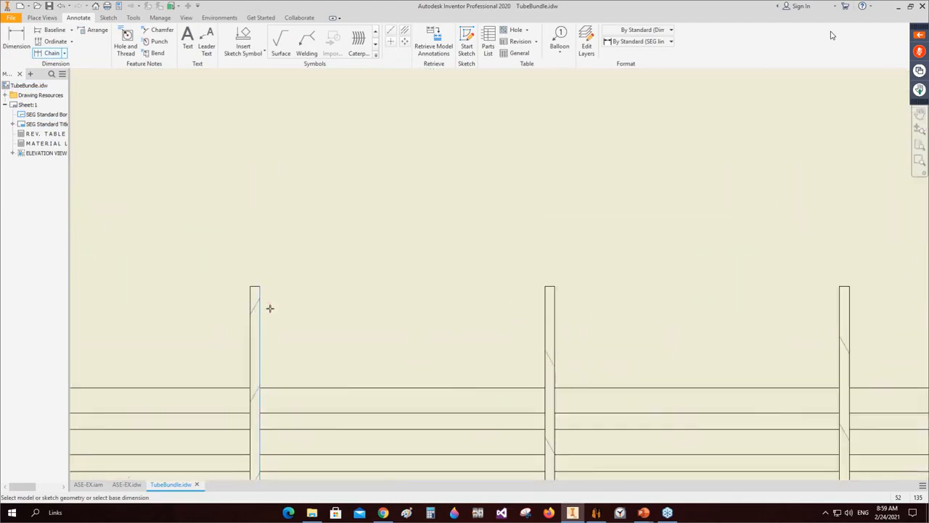
left_click(554, 297)
scroll(688, 269, "down", 5)
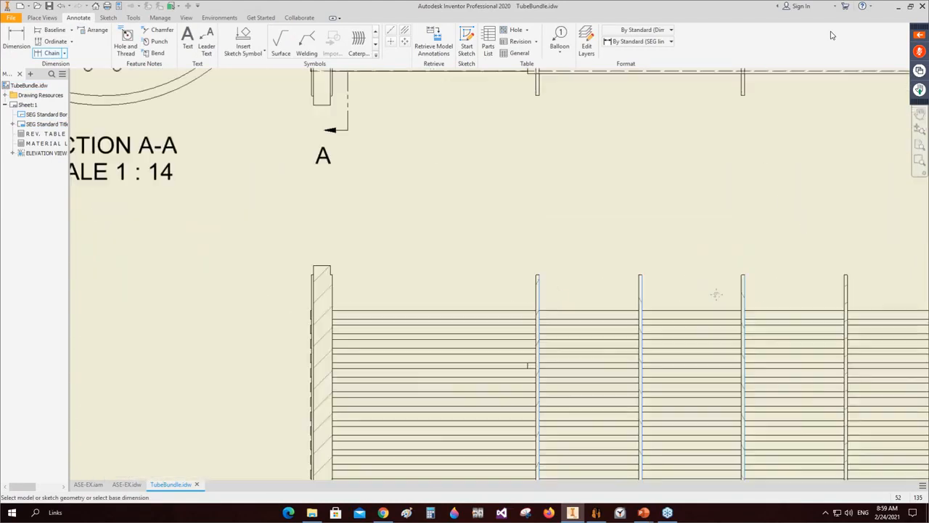
middle_click_drag(871, 284, 469, 278)
left_click(395, 282)
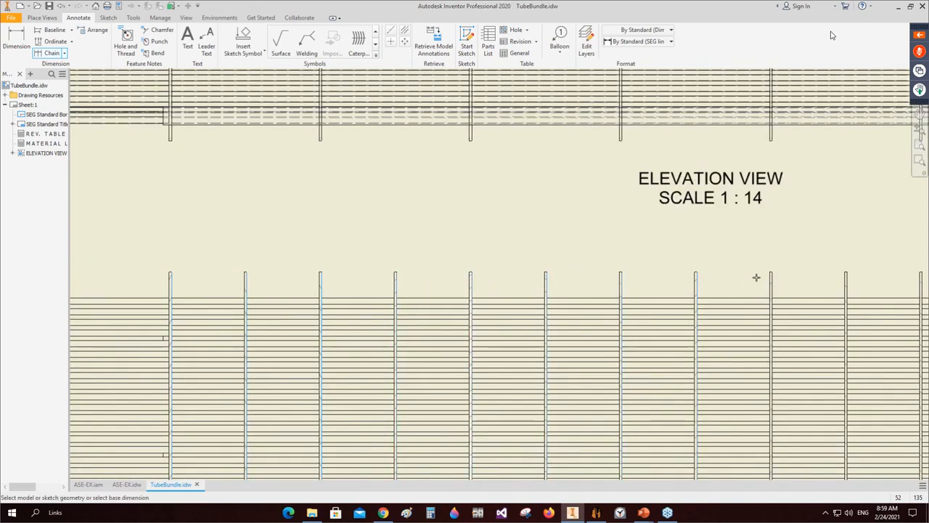
mouse_move(756, 277)
middle_mouse_down()
mouse_move(693, 273)
mouse_move(655, 297)
middle_mouse_up()
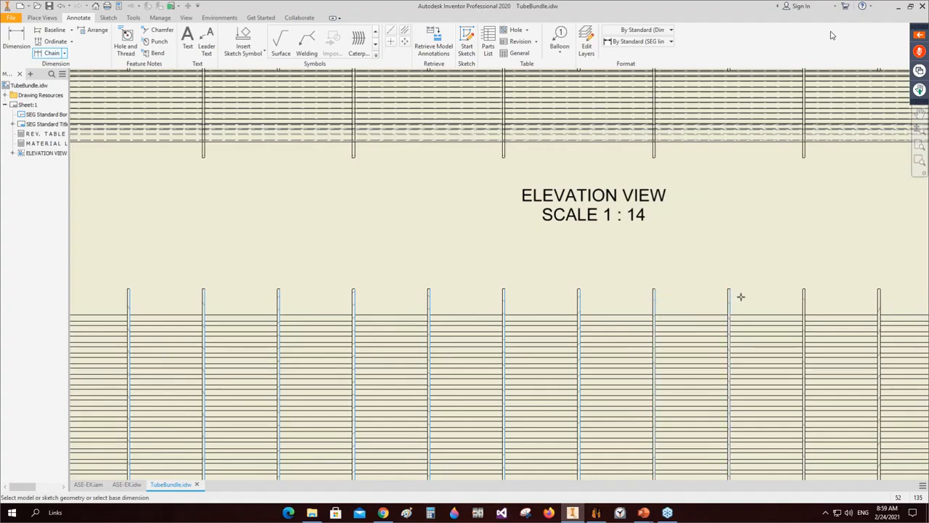
middle_click_drag(740, 296, 624, 313)
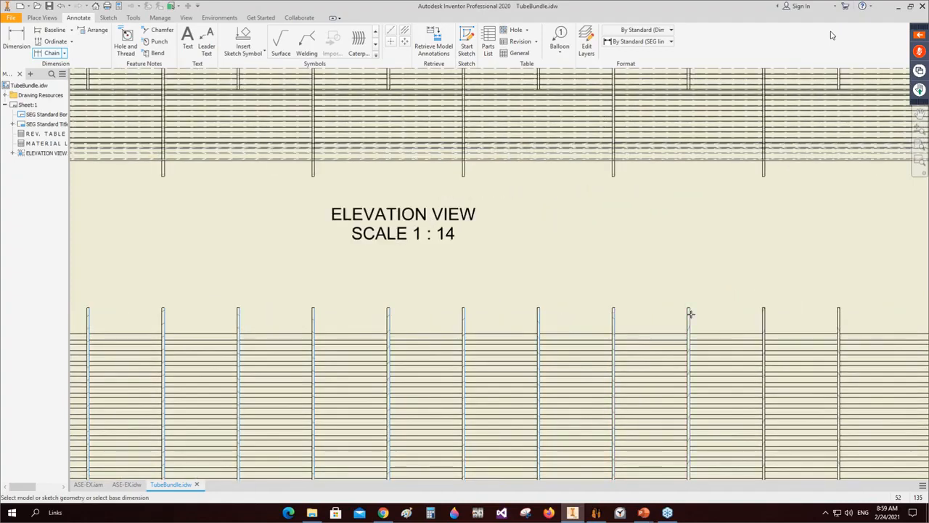
middle_click_drag(702, 320, 529, 323)
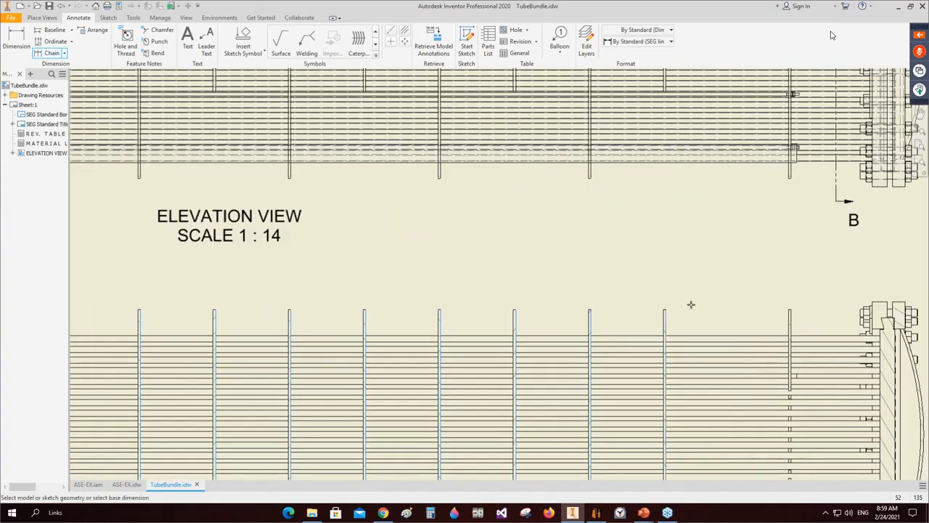
scroll(572, 305, "up", 2)
scroll(572, 305, "down", 3)
right_click(639, 287)
left_click(570, 274)
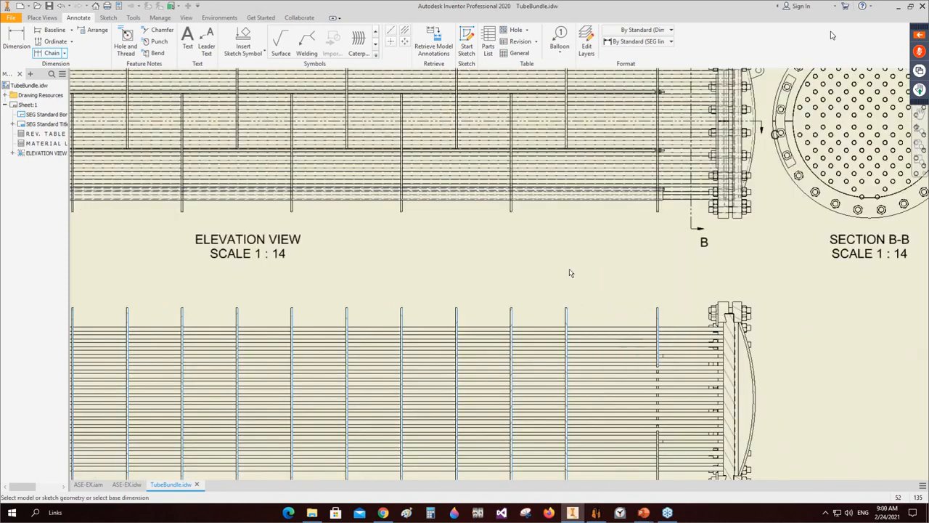
scroll(392, 291, "down", 2)
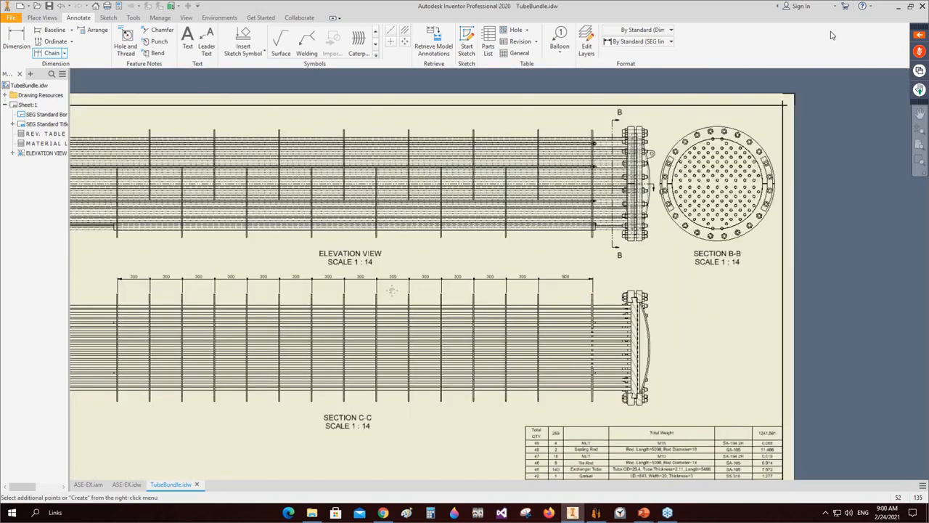
scroll(391, 290, "down", 2)
scroll(520, 245, "up", 2)
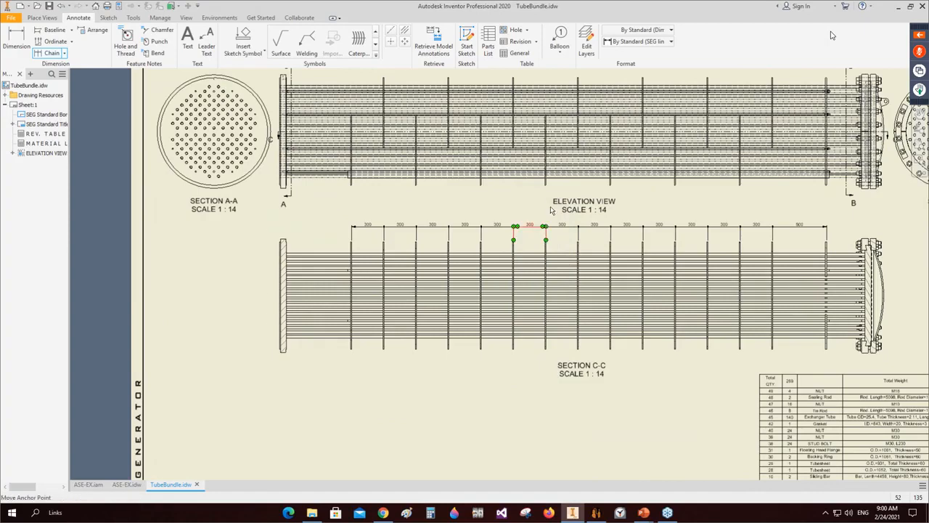
key("Escape")
middle_click_drag(550, 209, 546, 171)
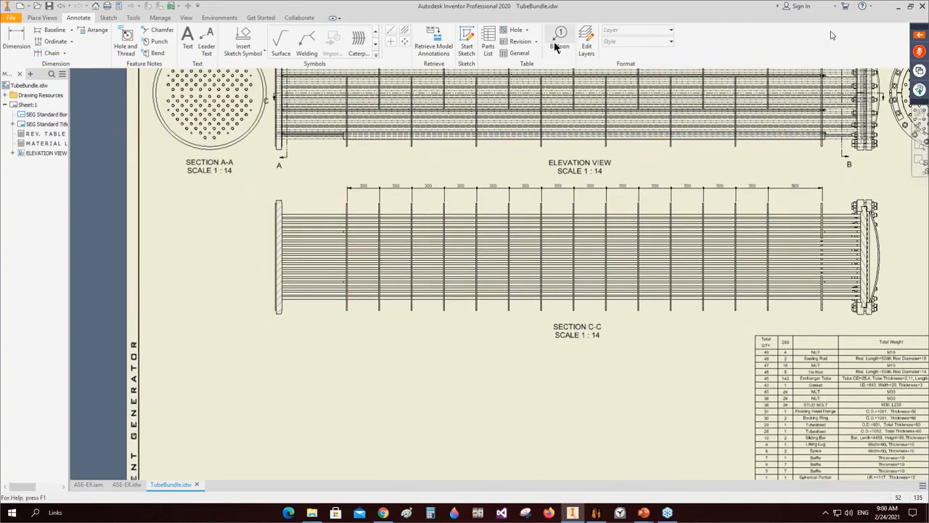
Step: Place a balloon in the Nozzle Tag No. style below the first baffle in section C-C, using the Parts Only (legacy) BOM view
left_click(556, 46)
left_click(618, 41)
left_click(624, 110)
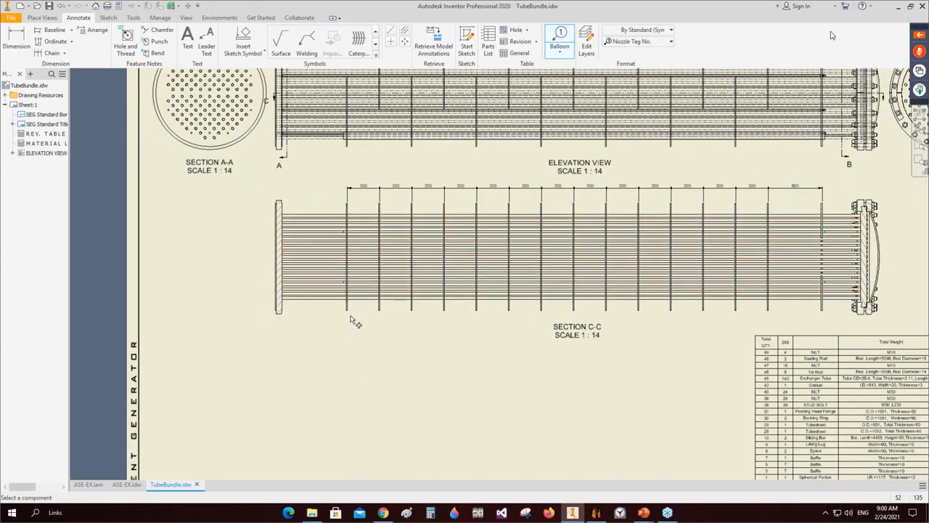
left_click(346, 316)
left_click(138, 150)
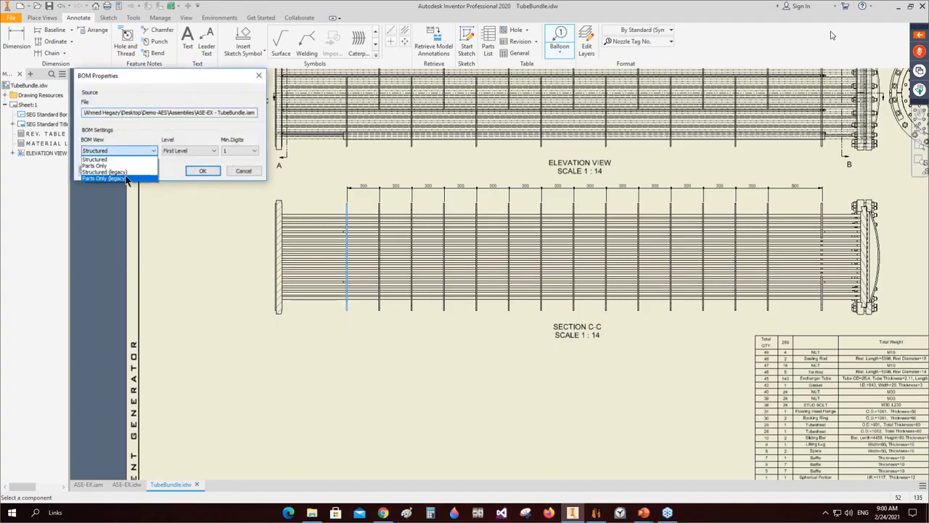
left_click(116, 179)
left_click(203, 173)
scroll(341, 326, "up", 3)
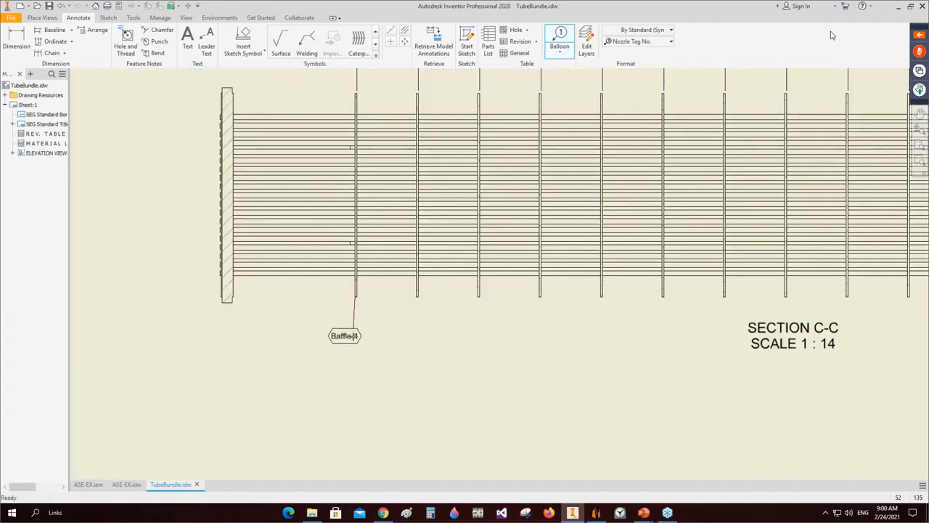
left_click(353, 337)
right_click(319, 376)
left_click(341, 383)
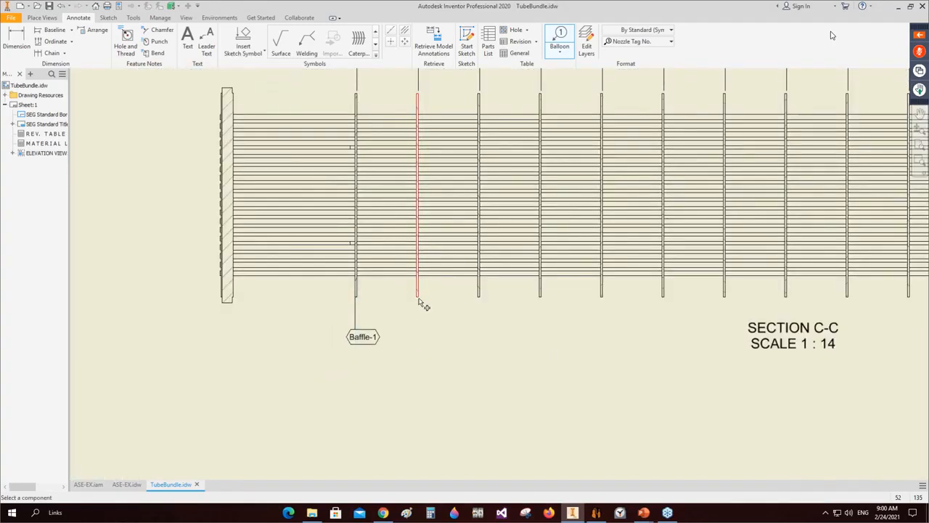
left_click(419, 300)
key("Escape")
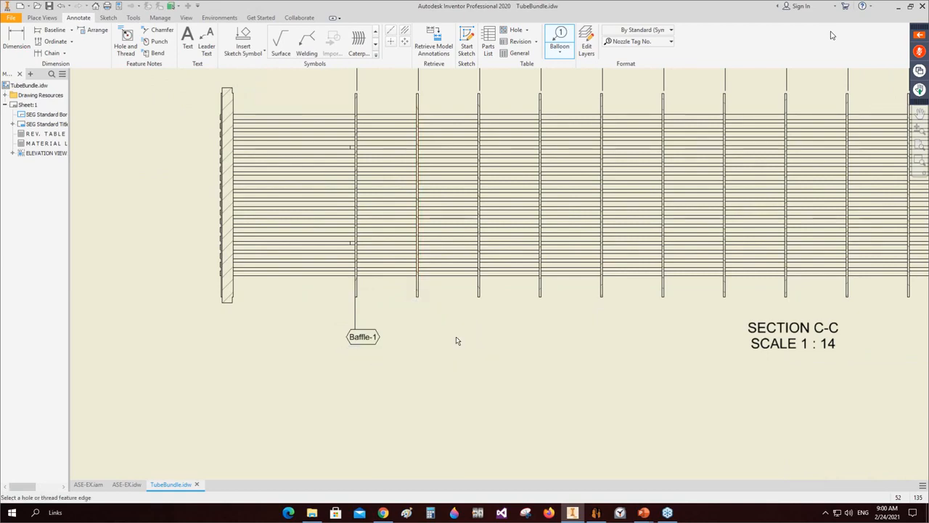
Step: Place a base view of the part ASE-EX - Baffle-1.ipt at scale 1/10 in the lower-left corner of the drawing sheet
scroll(118, 322, "down", 5)
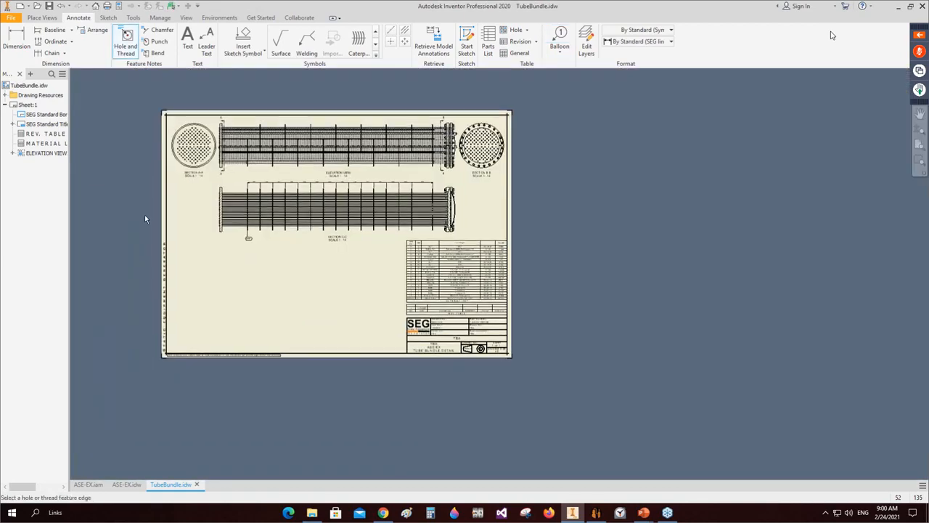
left_click(42, 17)
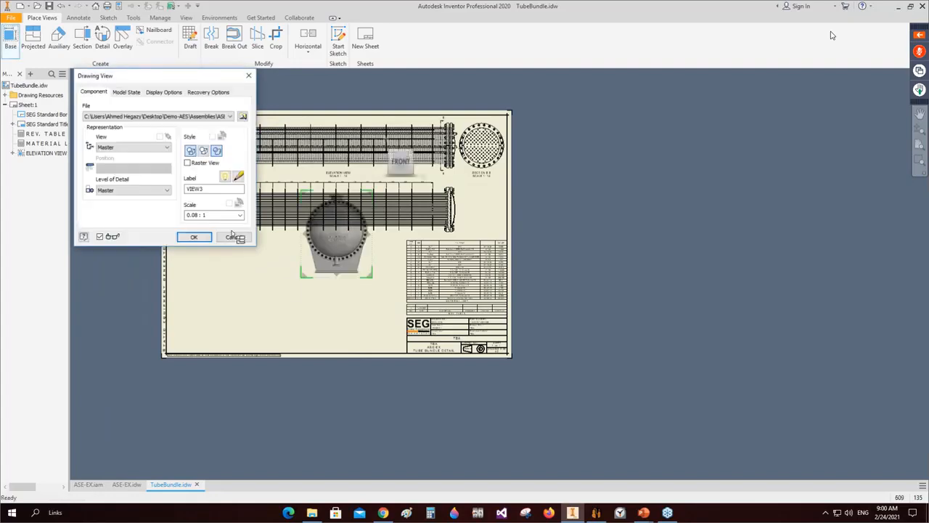
left_click(242, 116)
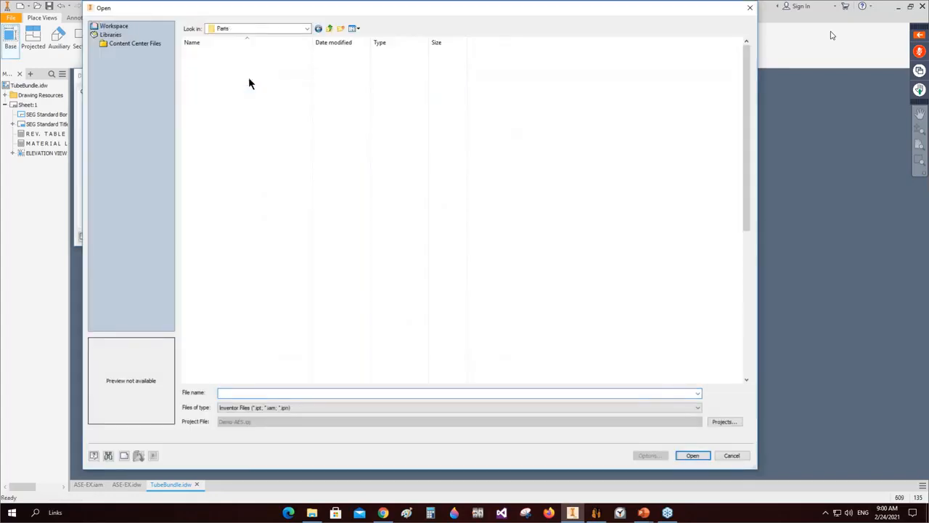
left_click(355, 28)
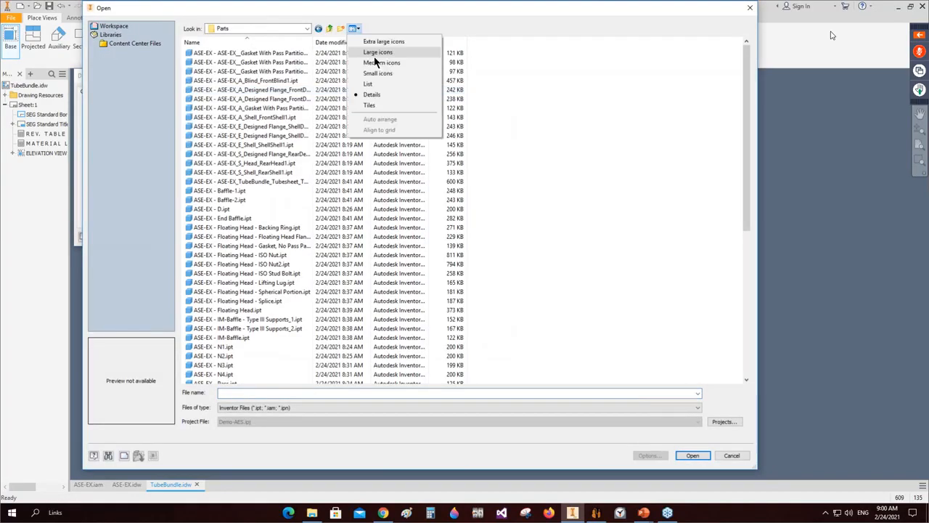
left_click(377, 51)
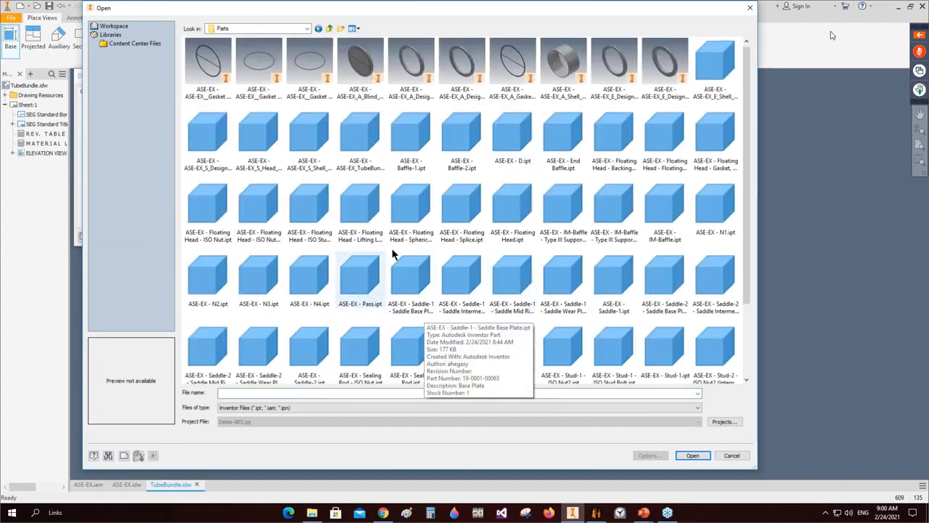
left_click(411, 141)
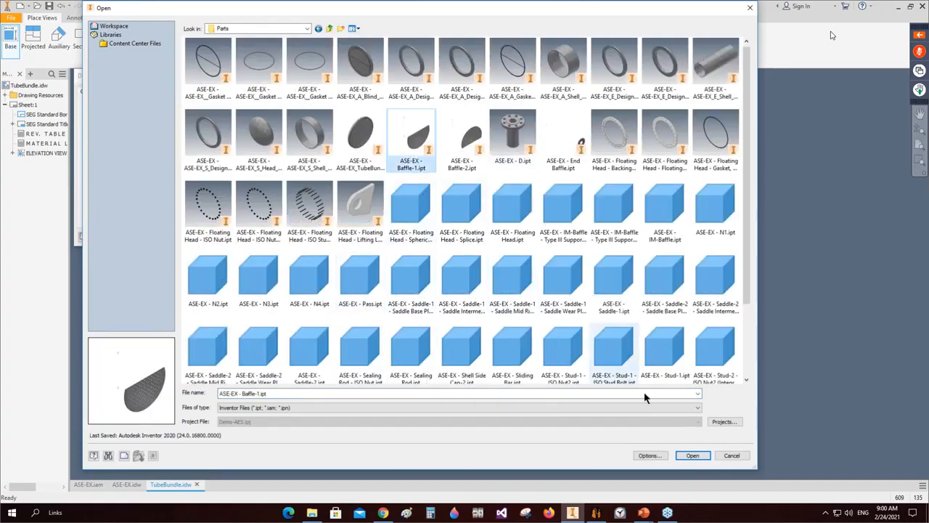
key("Return")
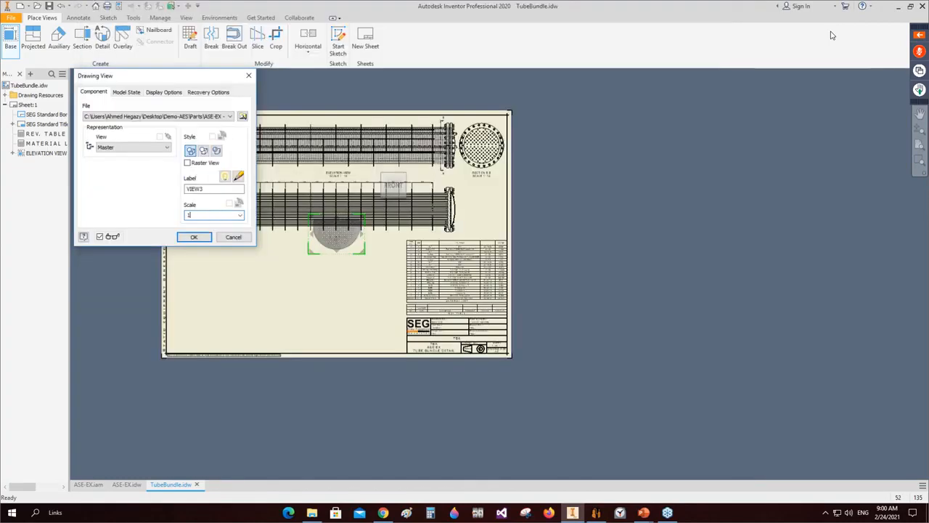
left_click(194, 236)
left_click_drag(238, 347, 238, 347)
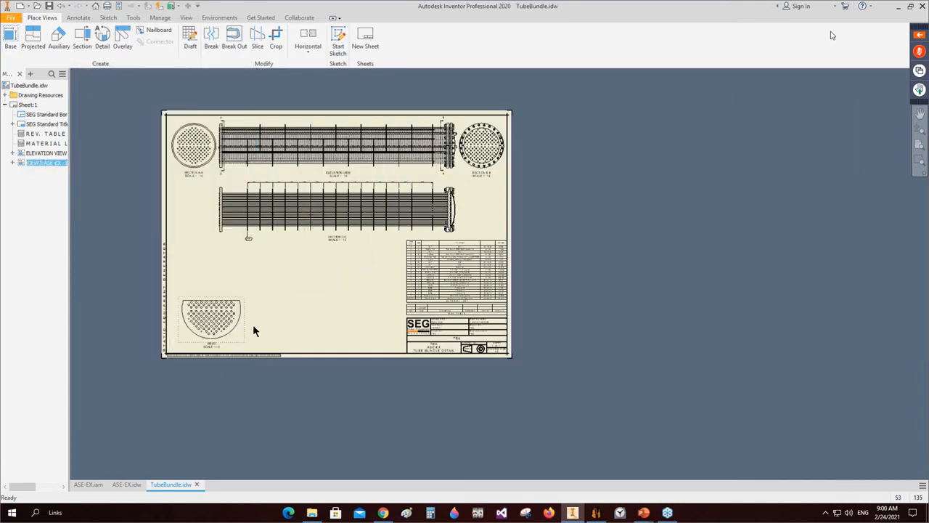
Step: Place a base view of ASE-EX - Baffle-2.ipt at scale 1/10 on the sheet, right of the Baffle-1 view
left_click(10, 36)
left_click(244, 119)
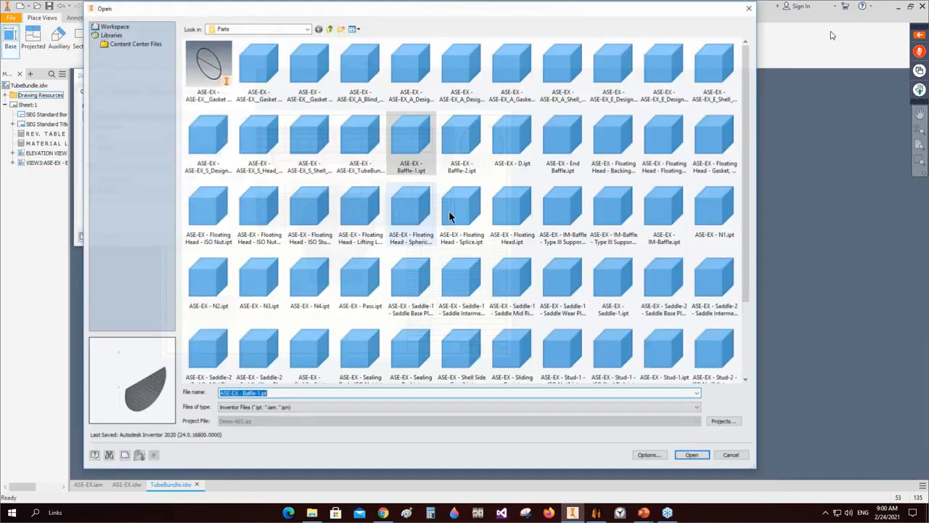
double_click(470, 137)
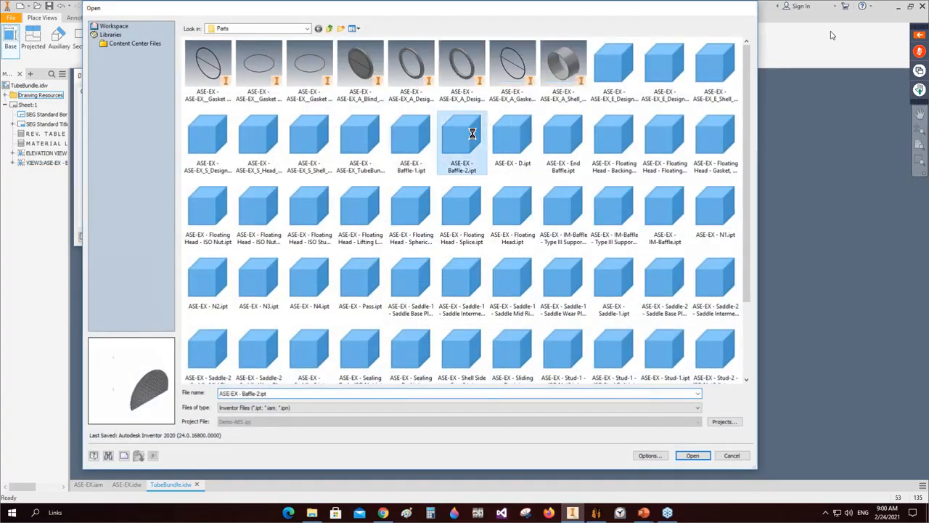
left_click(201, 237)
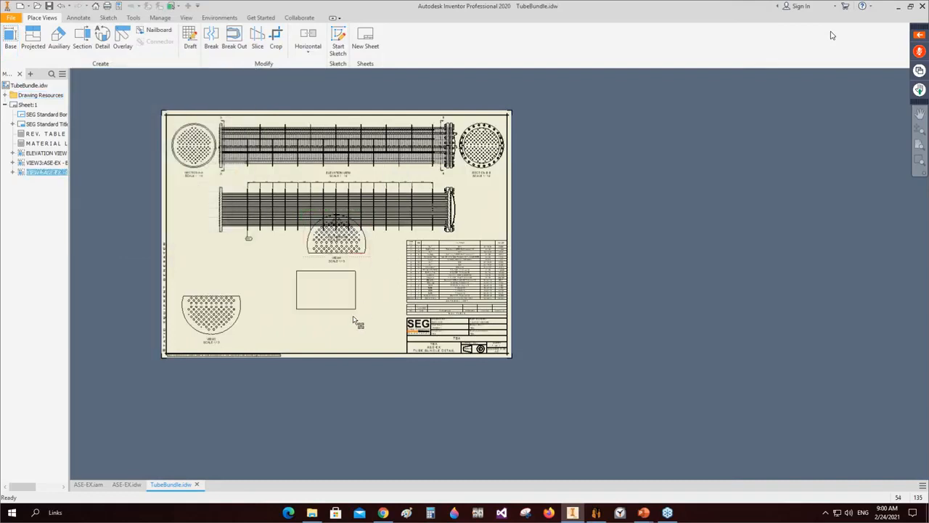
left_click(328, 345)
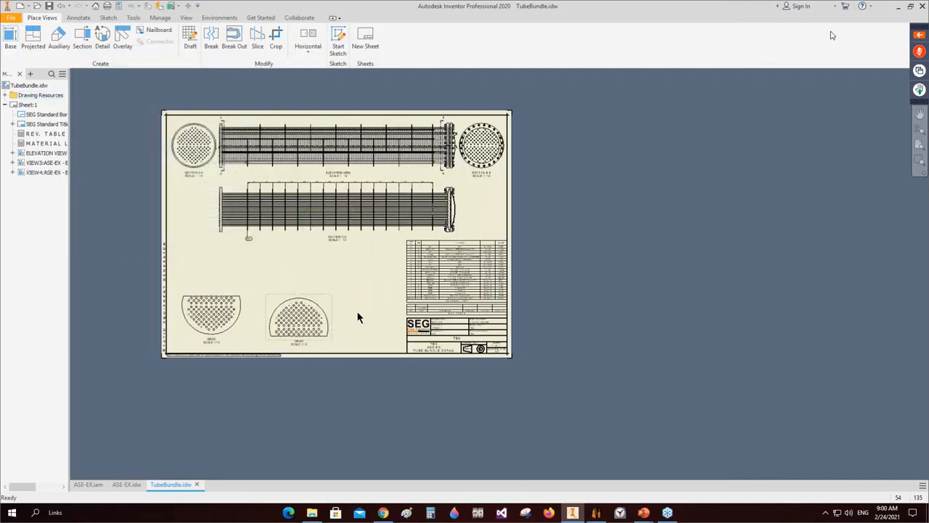
Step: Place a base view of ASE-EX - End Baffle.ipt at scale 1/10 between the Baffle-2 view and the title block
left_click(10, 37)
left_click(243, 117)
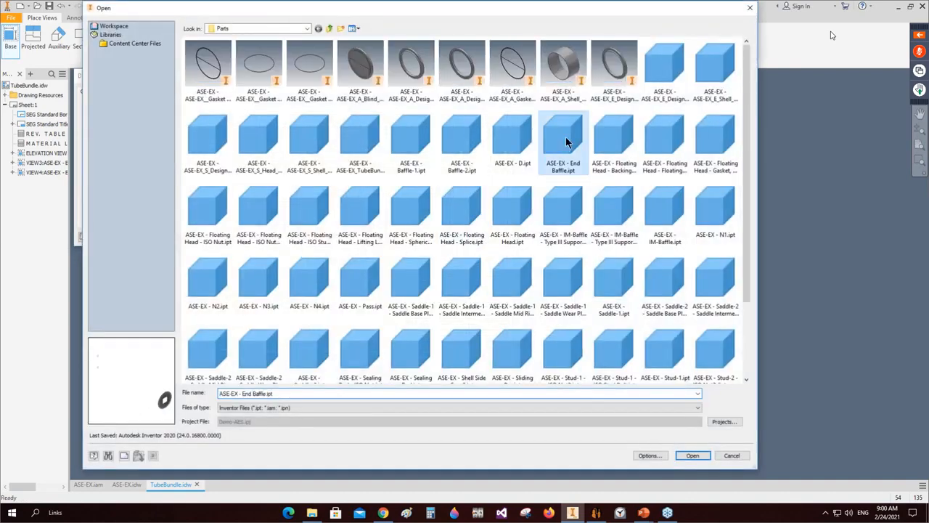
double_click(565, 140)
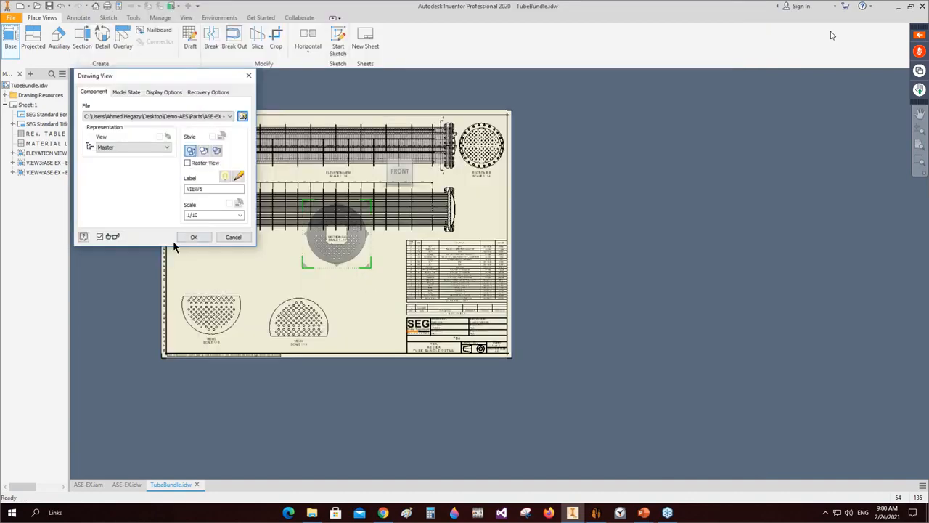
left_click(196, 238)
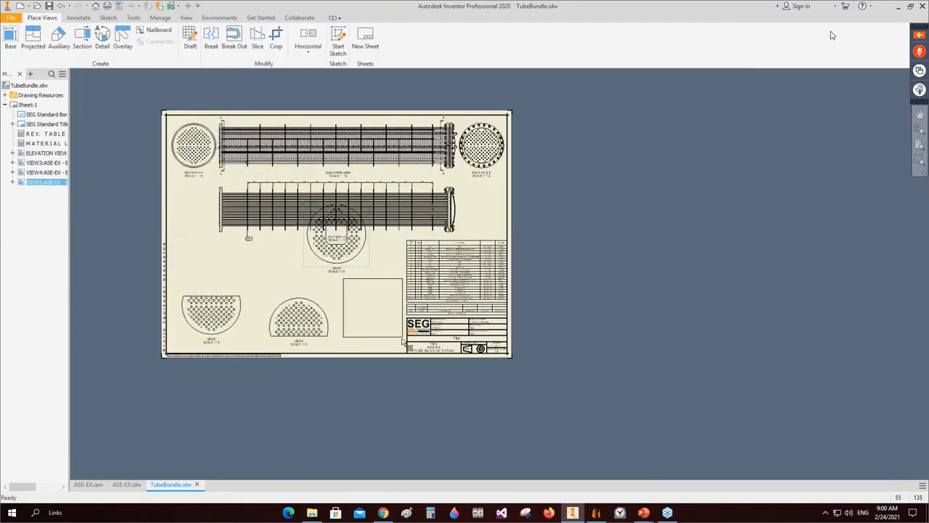
left_click_drag(402, 339, 403, 339)
scroll(213, 327, "down", 3)
middle_click_drag(293, 298, 307, 244)
scroll(390, 192, "up", 3)
middle_click_drag(391, 192, 395, 291)
middle_click(393, 265)
middle_click(393, 265)
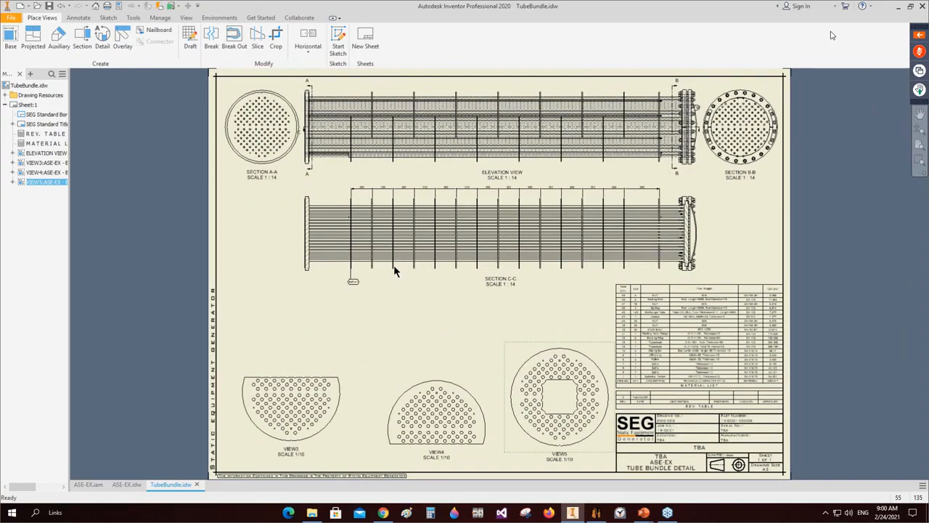
Step: Switch to the ASE-EX.iam assembly and open its tube bundle subassembly in a separate window to view the tubes and baffles
left_click(88, 484)
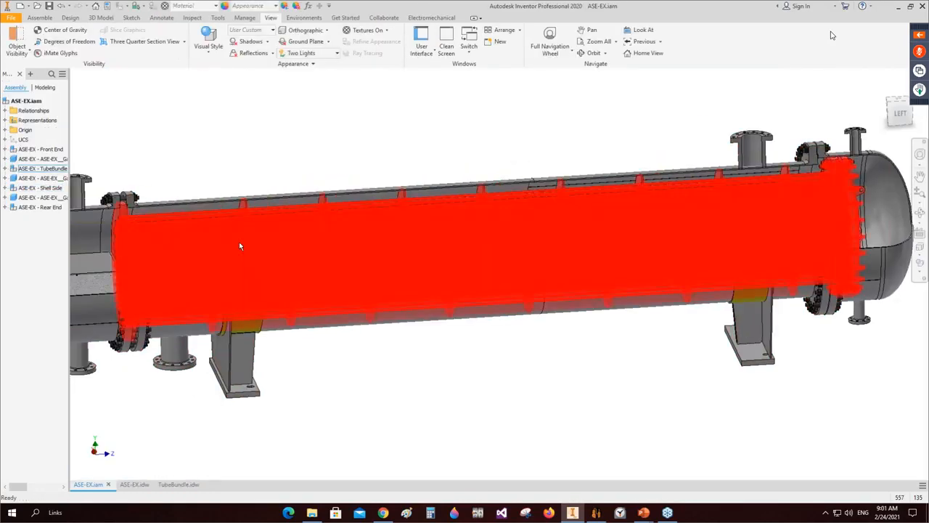
right_click(238, 241)
left_click(221, 312)
scroll(437, 267, "down", 10)
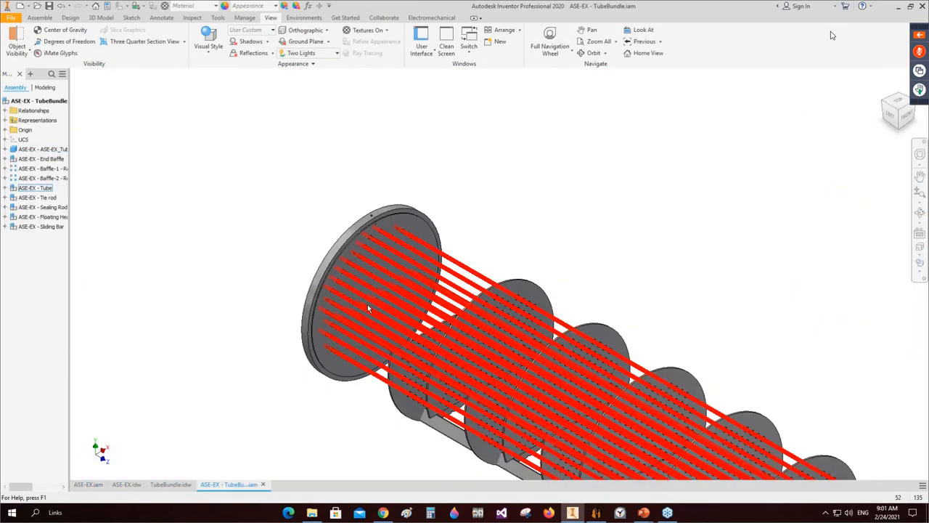
middle_click_drag(366, 304, 260, 242)
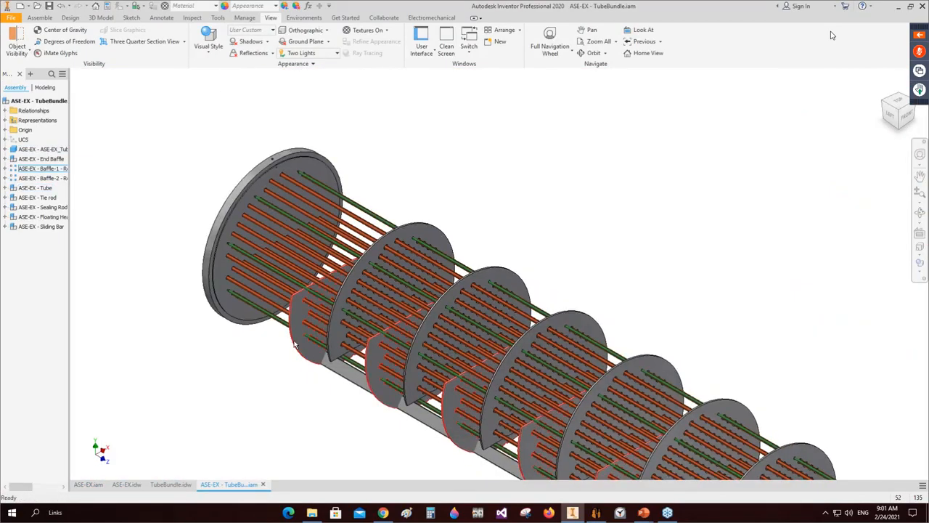
Step: Open the ASE-EX - Baffle-1 part from the first element of its component pattern for in-place editing
left_click(30, 169)
left_click(5, 168)
left_click(13, 178)
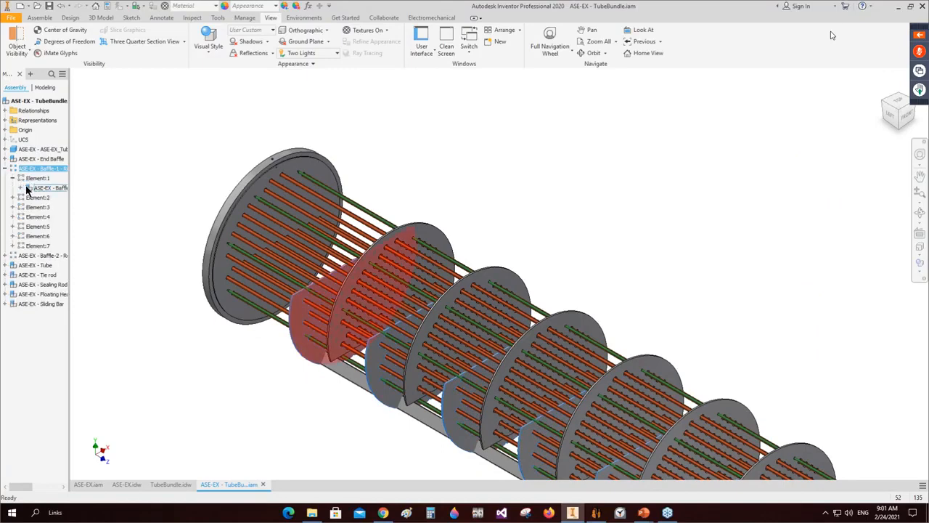
left_click(21, 188)
left_click(40, 237)
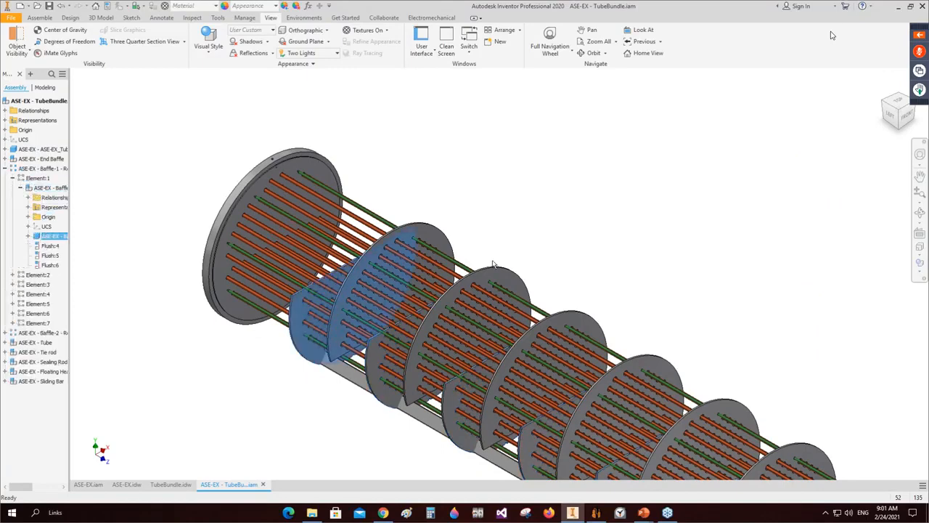
Step: Start a sketch on the Baffle-1 plate's flat face and project the end outlines of both sliding bars onto it
left_click(920, 212)
scroll(465, 291, "up", 5)
left_click_drag(446, 301, 506, 273)
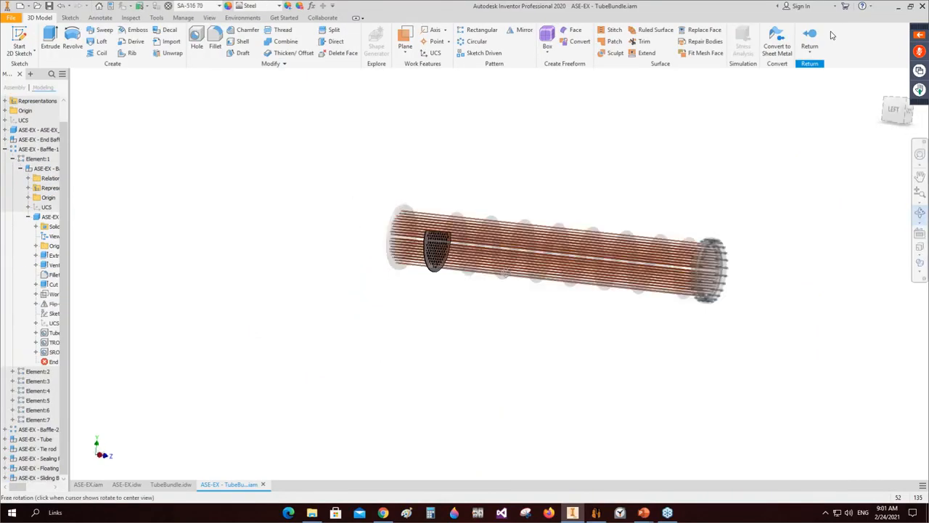
scroll(464, 284, "down", 5)
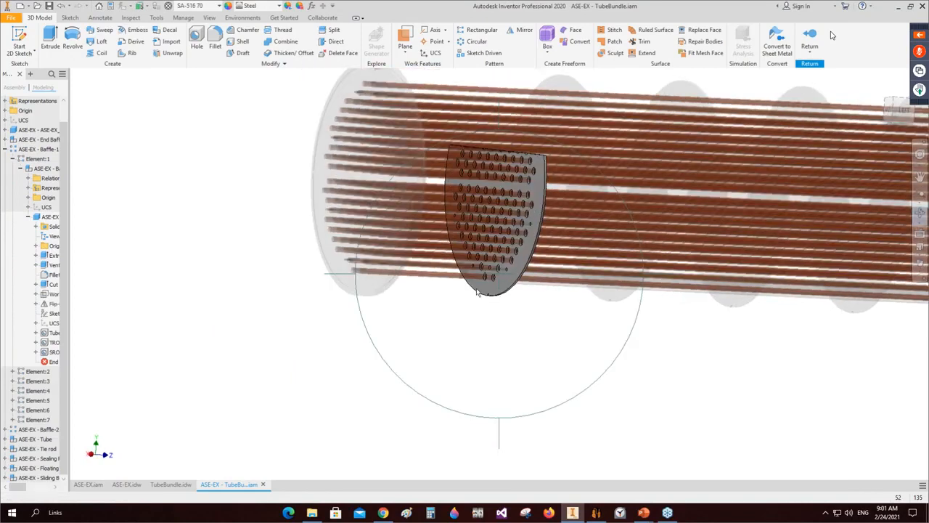
key("s")
left_click(512, 276)
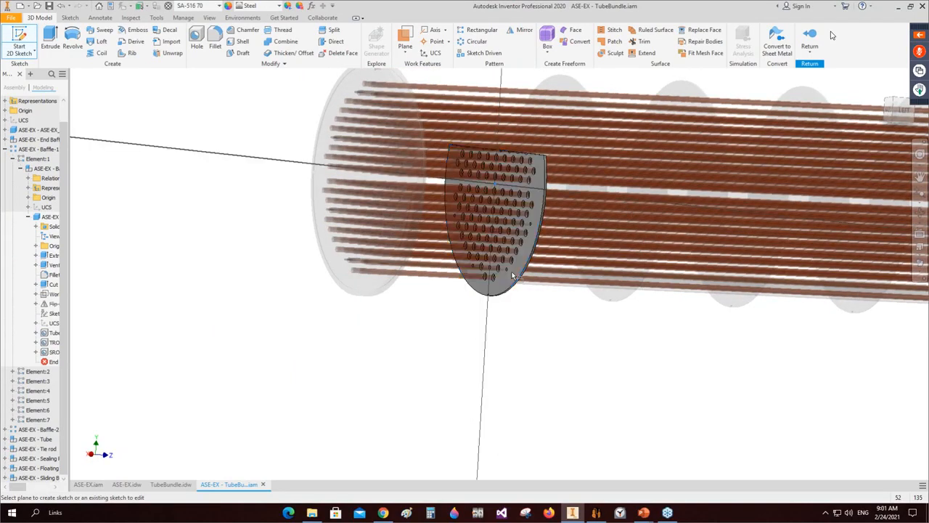
middle_click_drag(579, 400, 337, 290, "shift")
left_click(197, 41)
scroll(501, 296, "down", 5)
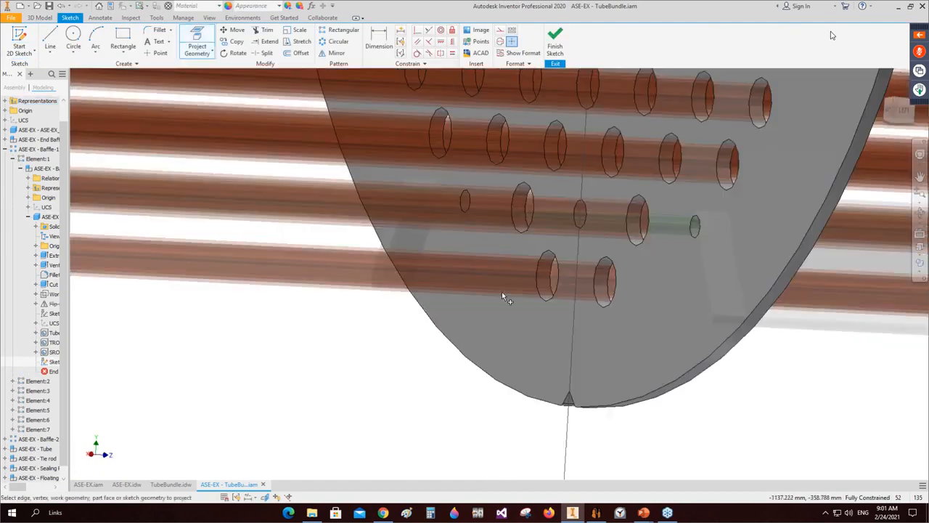
left_click(708, 310)
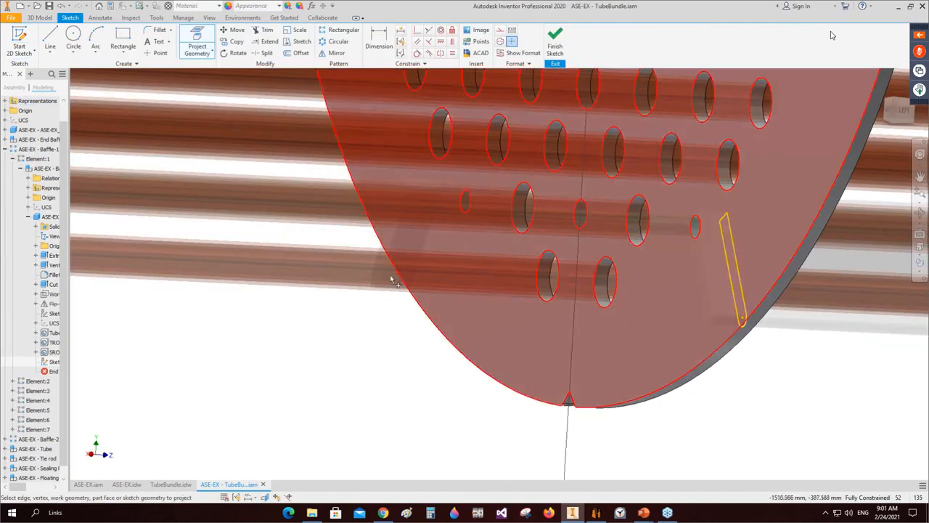
left_click(385, 265)
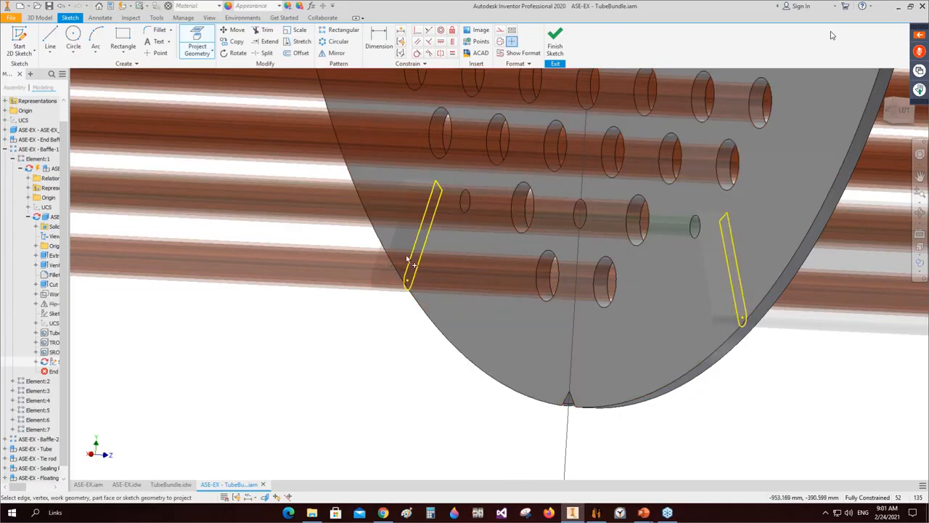
Step: Open Baffle-1 in its own window and edit the sketch containing the projected bar outlines
scroll(406, 258, "up", 6)
right_click_drag(389, 292, 310, 333)
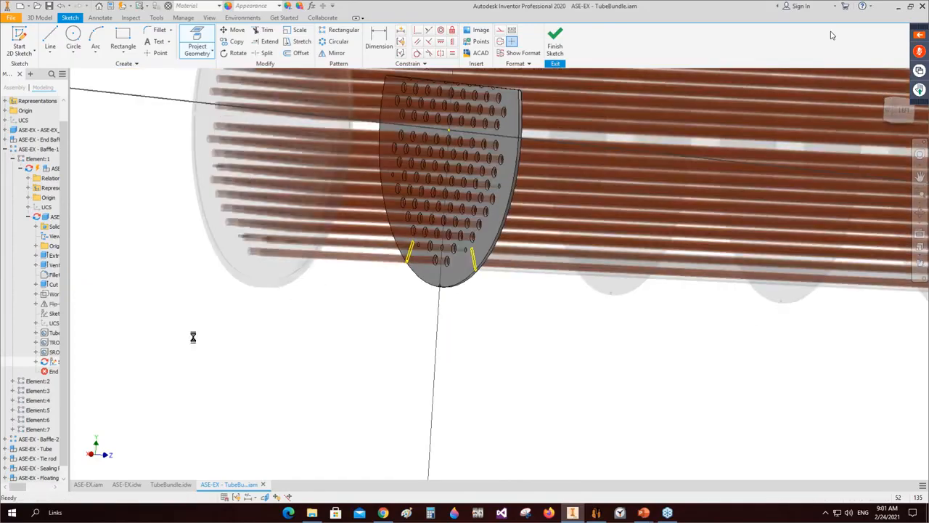
left_click(46, 218)
right_click_drag(523, 362, 468, 341)
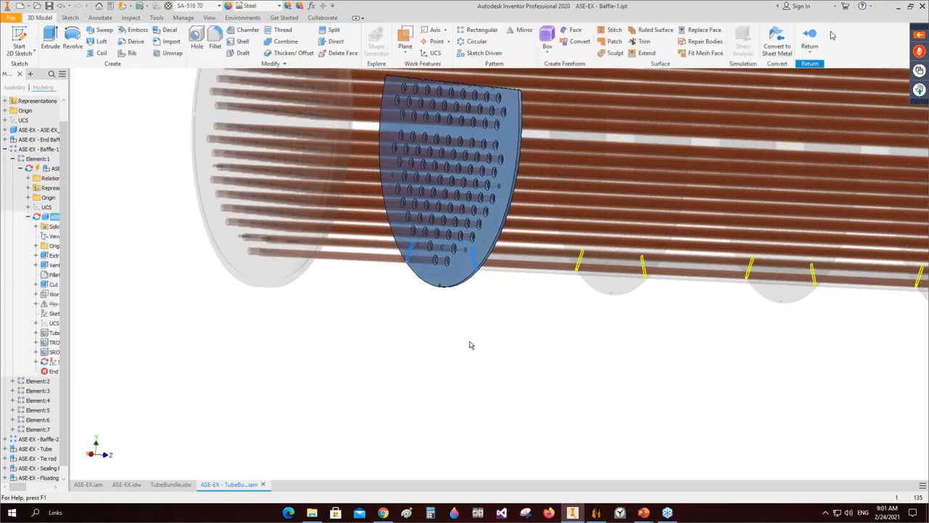
double_click(29, 229)
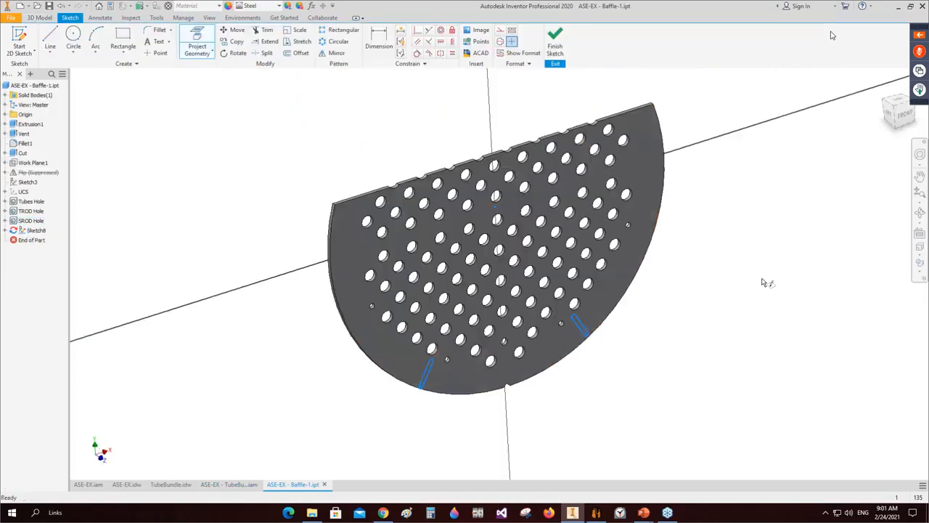
left_click(124, 55)
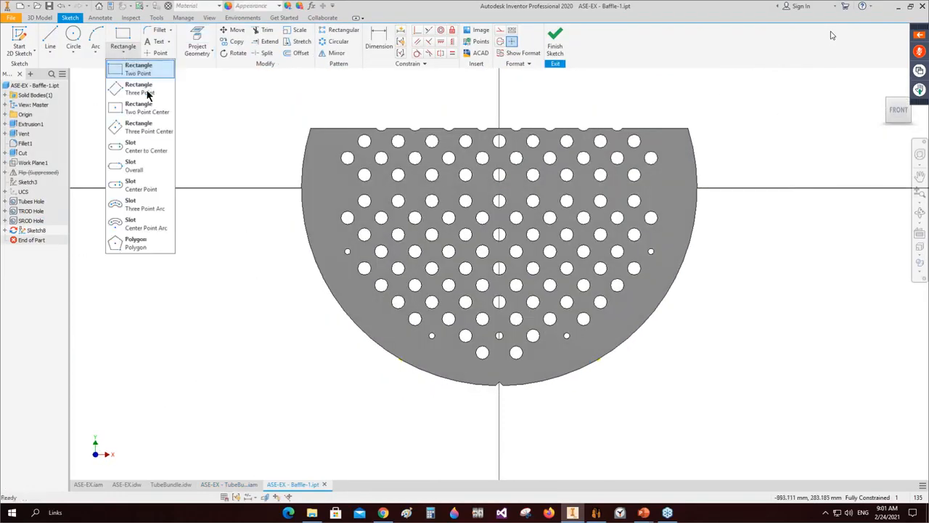
left_click(145, 129)
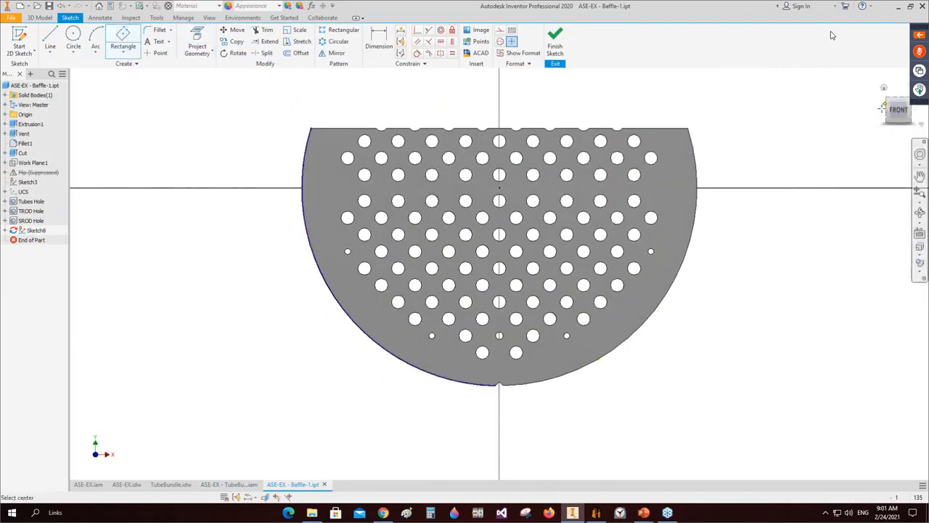
left_click(884, 115)
left_click(884, 115)
scroll(566, 379, "up", 5)
left_click(565, 374)
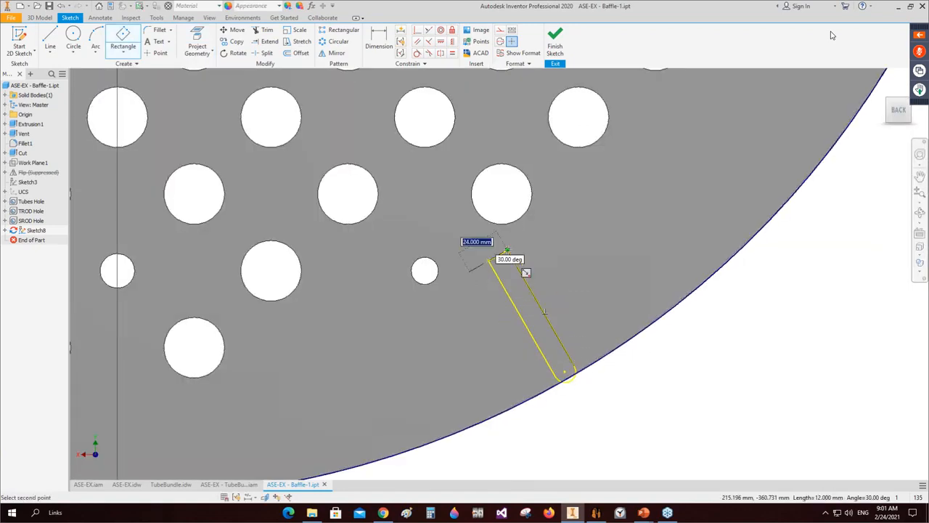
Step: Draw a three-point rectangle along the projected bar outline on the -X side, extending slightly beyond the baffle's rim
left_click(126, 56)
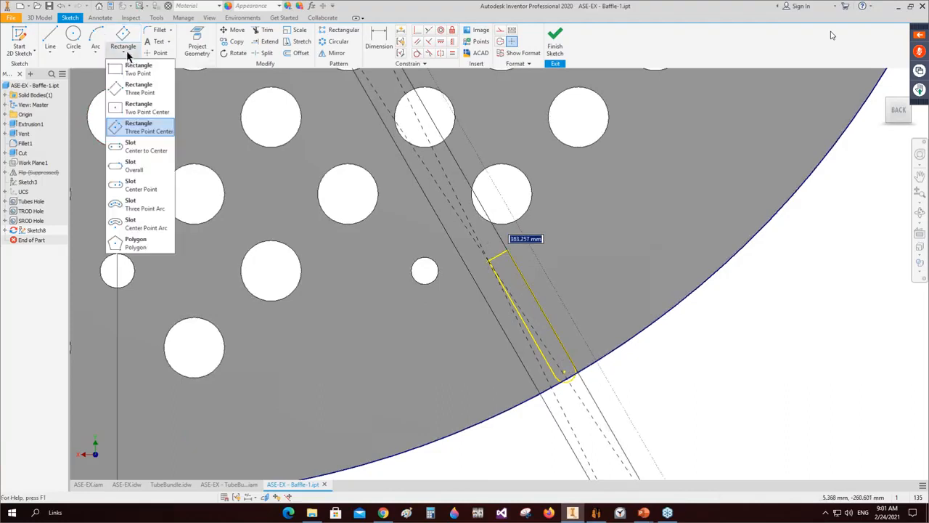
left_click(138, 87)
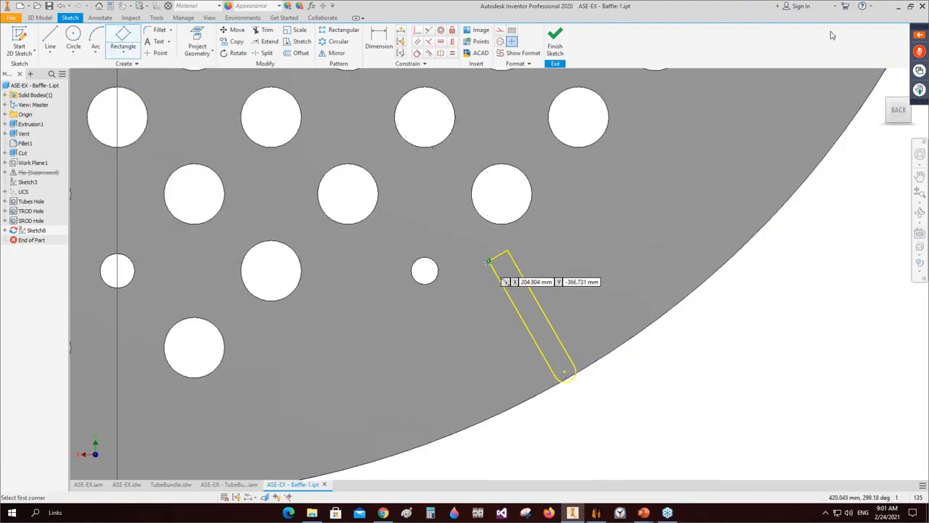
left_click(488, 260)
left_click(506, 250)
left_click(588, 391)
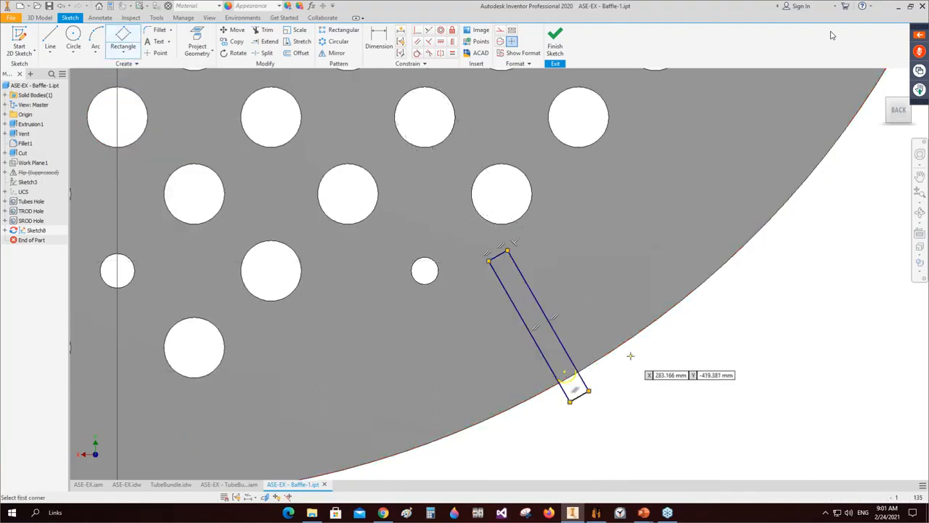
Step: Draw a matching three-point rectangle along the other projected bar outline, extending slightly beyond the baffle's rim
scroll(631, 356, "down", 5)
scroll(408, 341, "up", 6)
left_click(657, 275)
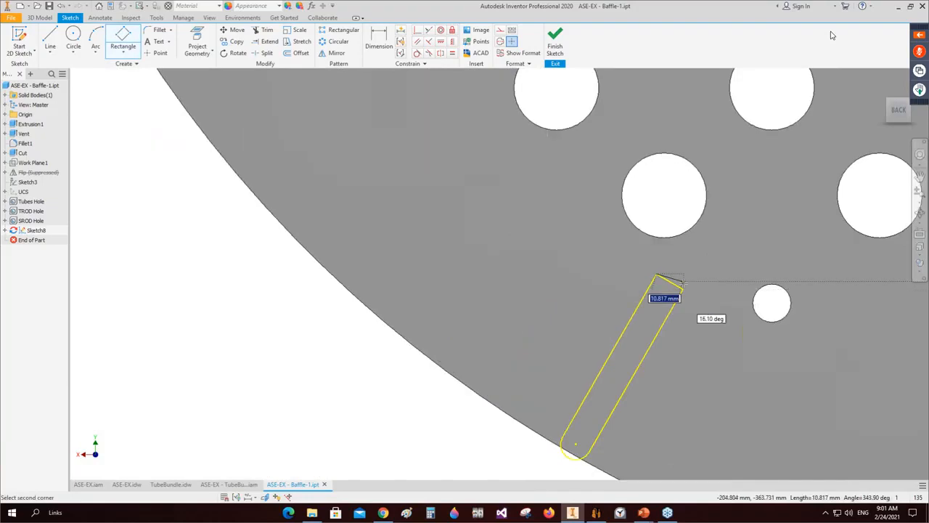
left_click(683, 288)
scroll(628, 328, "down", 2)
left_click(594, 422)
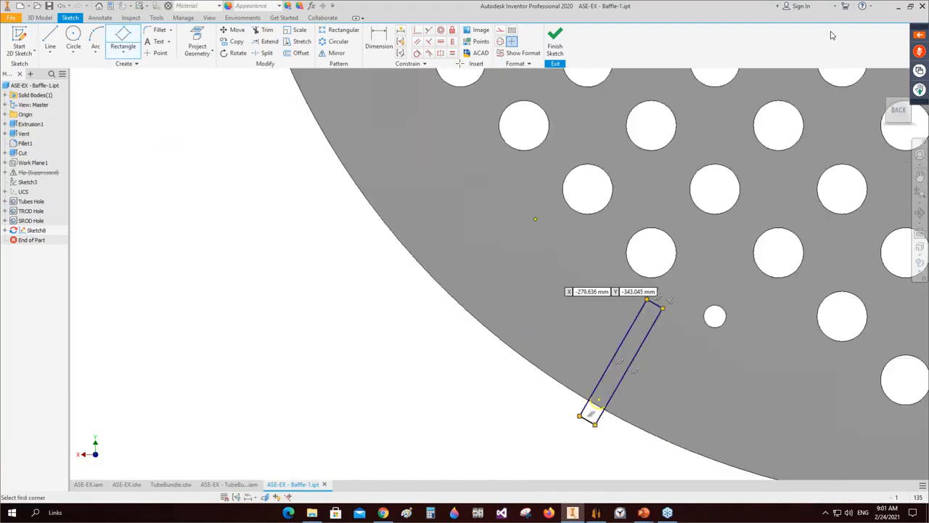
Step: Make the outer short edge of each rectangle tangent to the rounded end of its projected bar outline
left_click(419, 55)
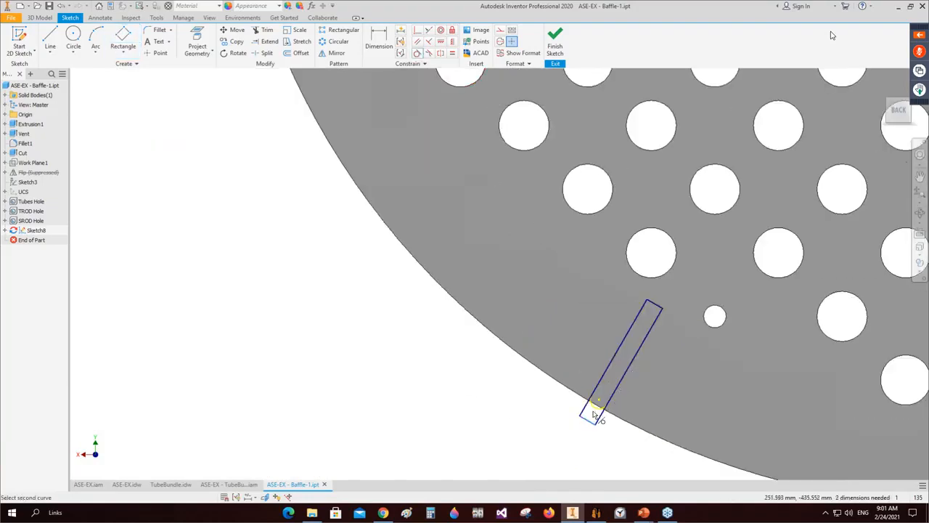
left_click(571, 392)
scroll(571, 392, "down", 4)
scroll(704, 307, "up", 4)
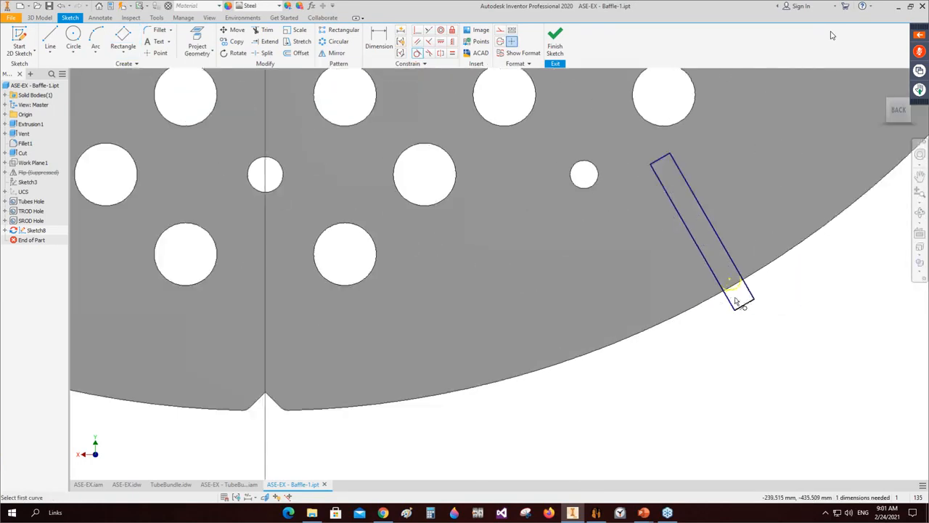
left_click(738, 292)
key("Escape")
Step: Convert the projected rounded bar ends inside both rectangles to construction geometry and finish the sketch
scroll(733, 293, "up", 3)
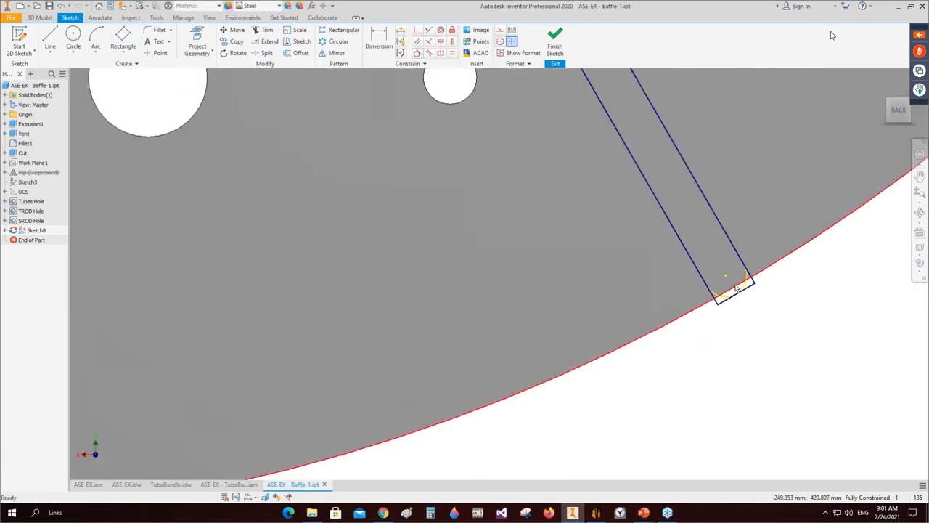
left_click(500, 29)
scroll(429, 307, "down", 4)
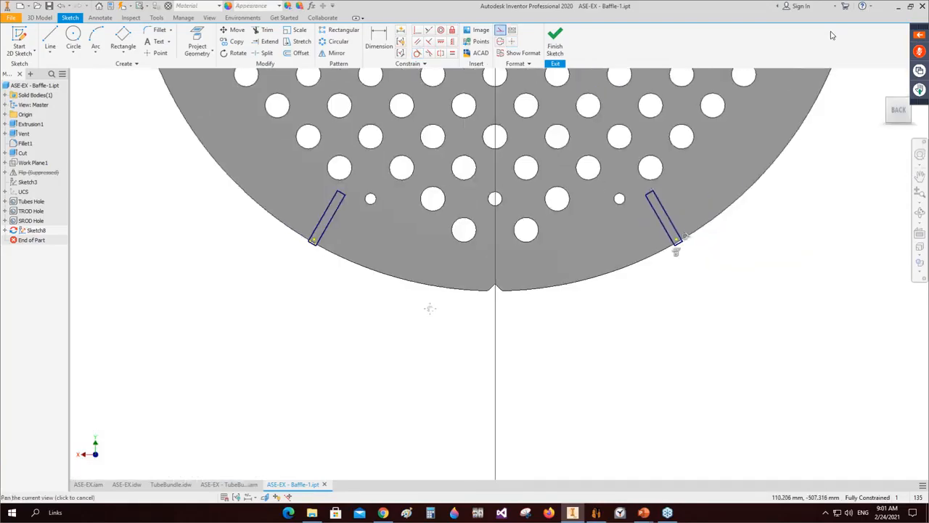
scroll(366, 247, "up", 4)
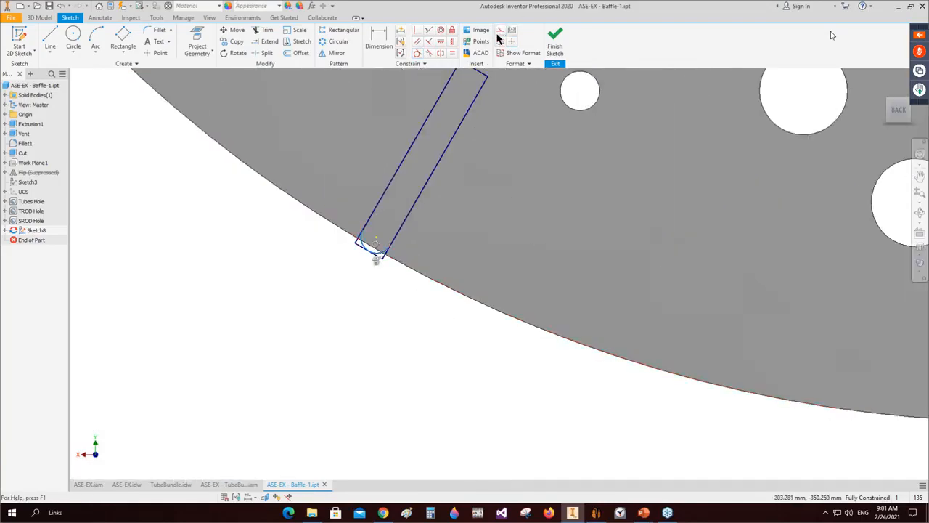
right_click(229, 259)
left_click(241, 283)
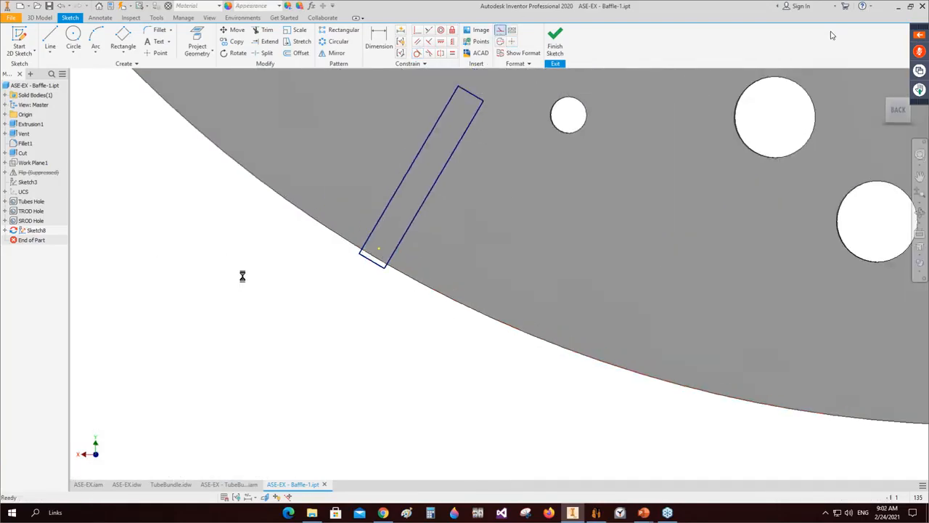
Step: Extrude both rectangle profiles as a Through All cut in the flipped direction to form the two sliding bar slots in Baffle-1
key("e")
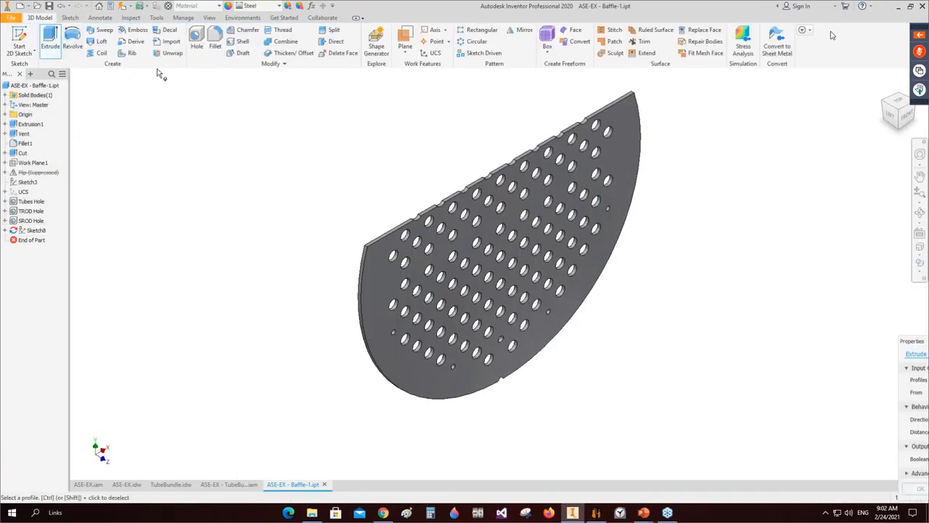
left_click(889, 97)
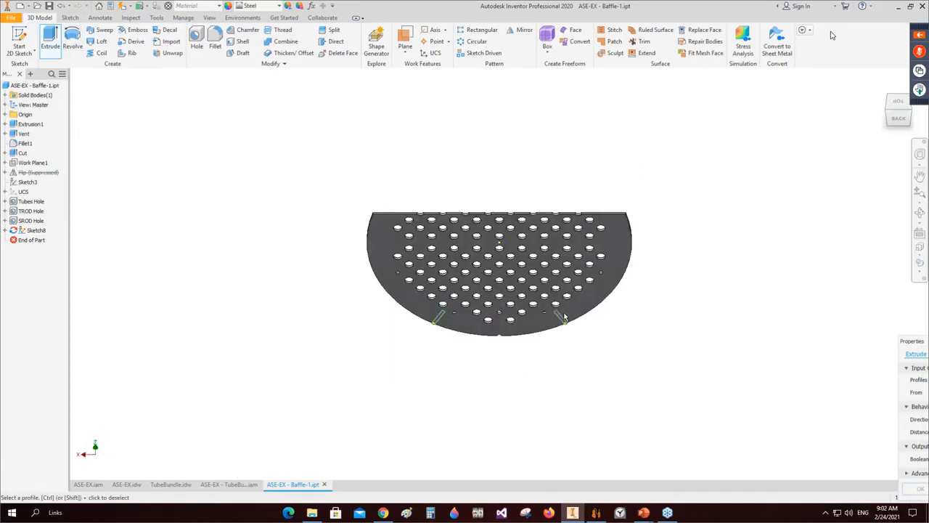
scroll(568, 331, "up", 5)
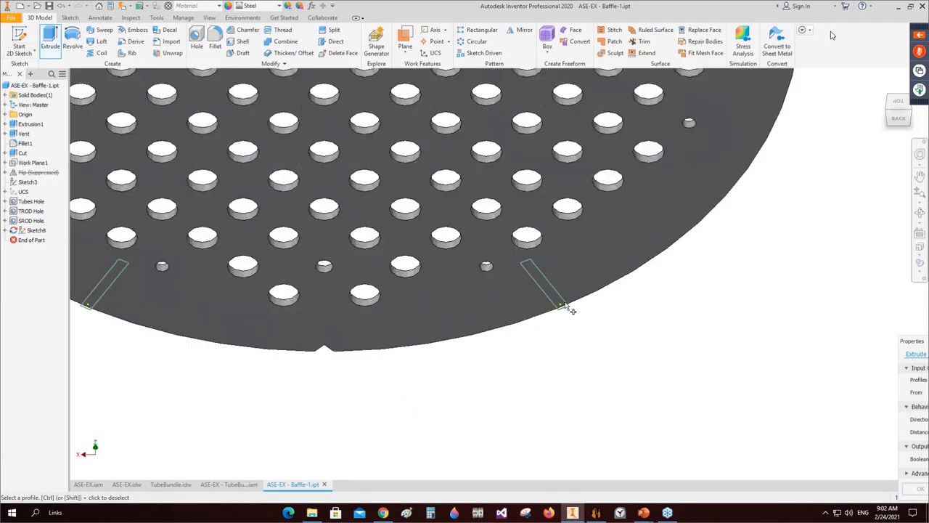
left_click(568, 326)
scroll(566, 323, "down", 5)
scroll(135, 290, "up", 5)
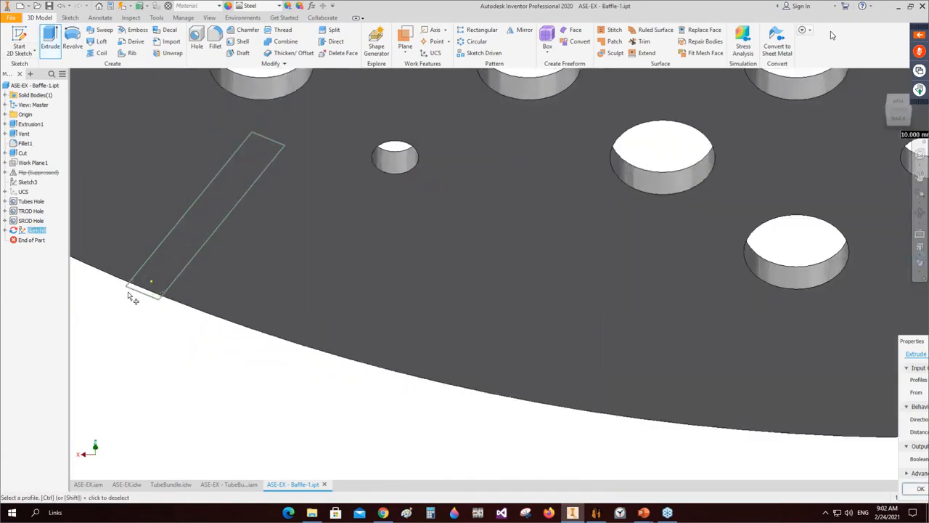
left_click(141, 288)
scroll(514, 278, "down", 5)
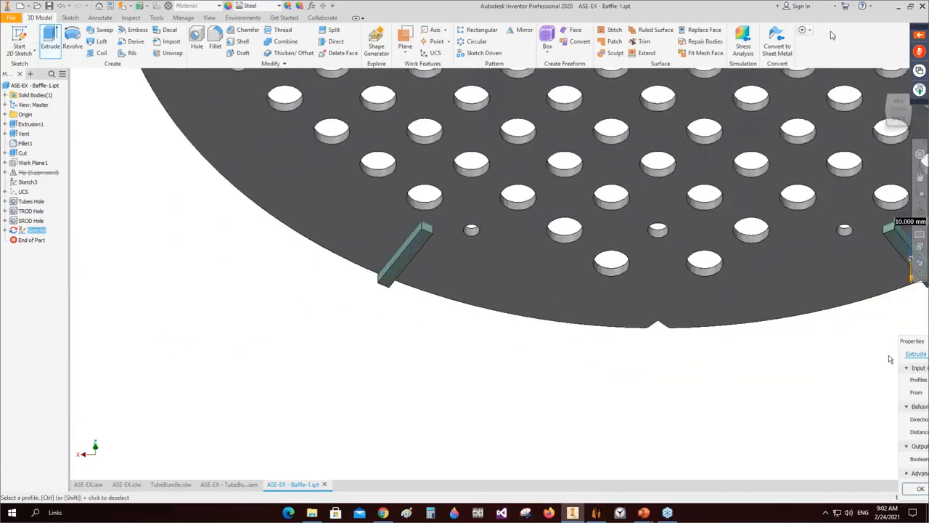
left_click_drag(884, 343, 112, 136)
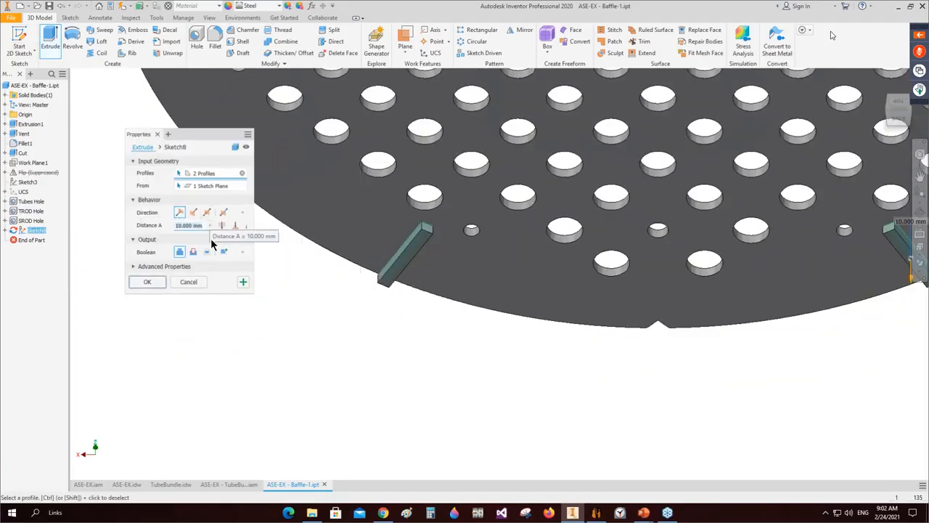
left_click(193, 252)
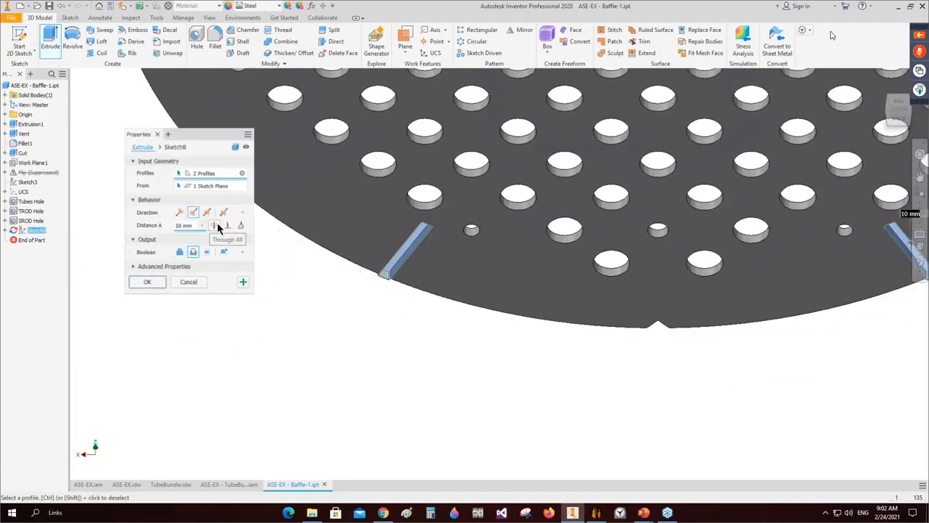
left_click(227, 228)
left_click(148, 282)
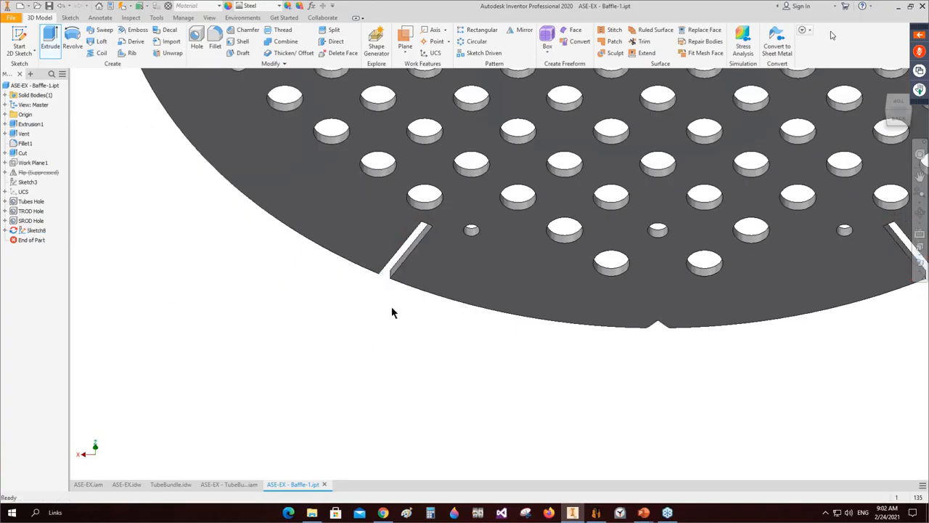
Step: Fillet the four outer corner edges where the two sliding bar slots meet Baffle-1's rim
key("Home")
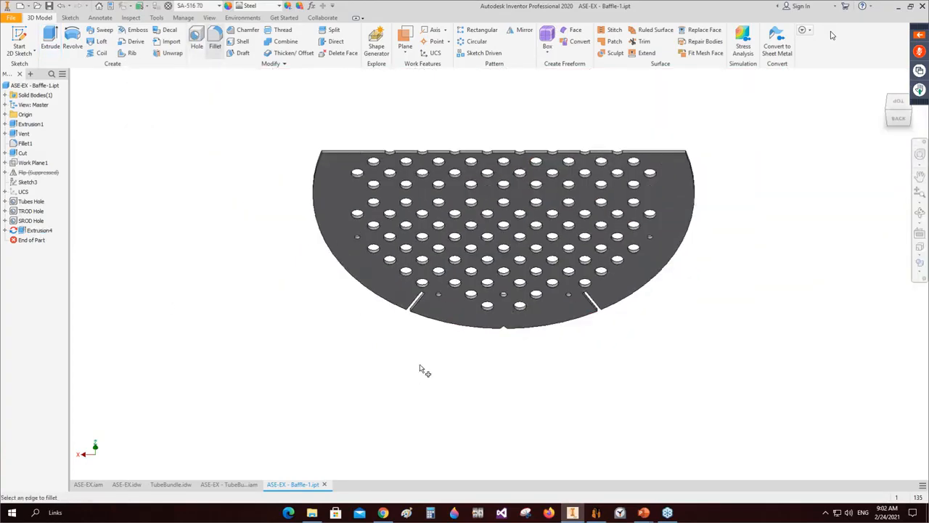
scroll(412, 308, "up", 5)
left_click(408, 314)
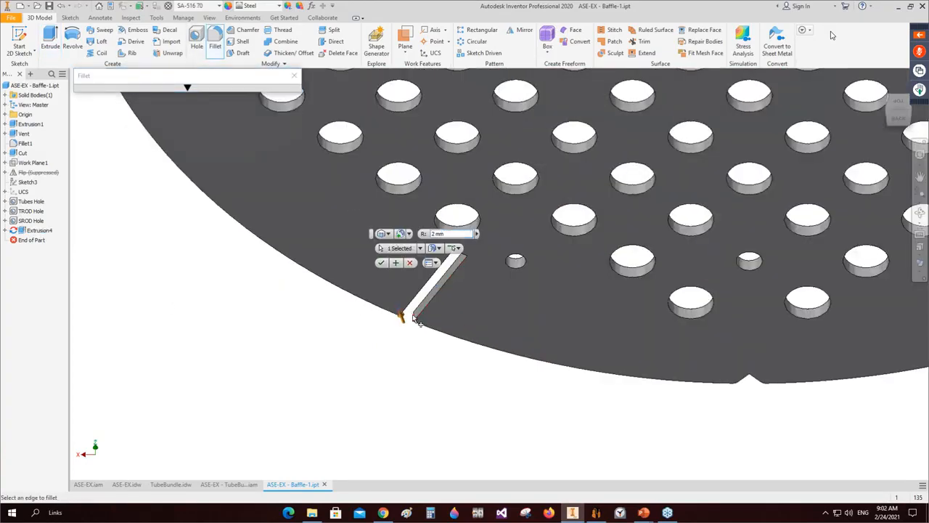
scroll(414, 319, "down", 5)
scroll(660, 317, "up", 5)
left_click(588, 319)
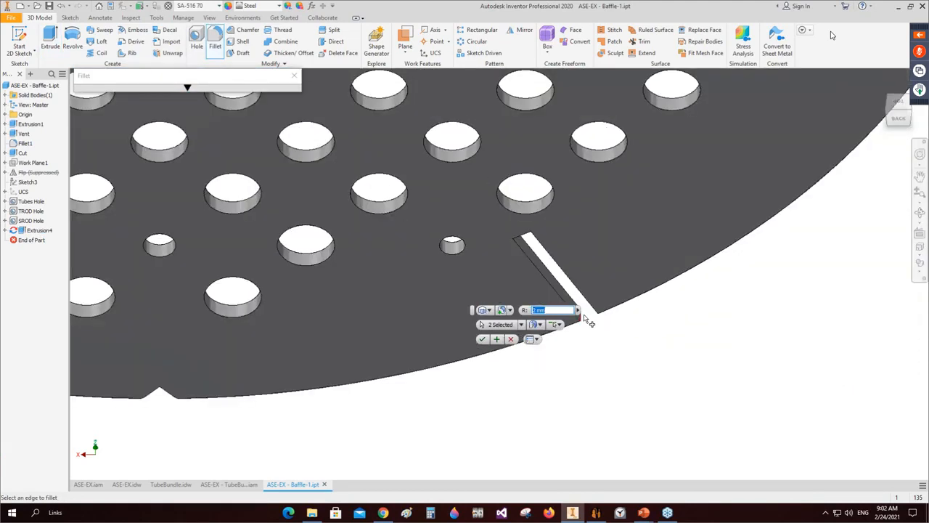
left_click(597, 313)
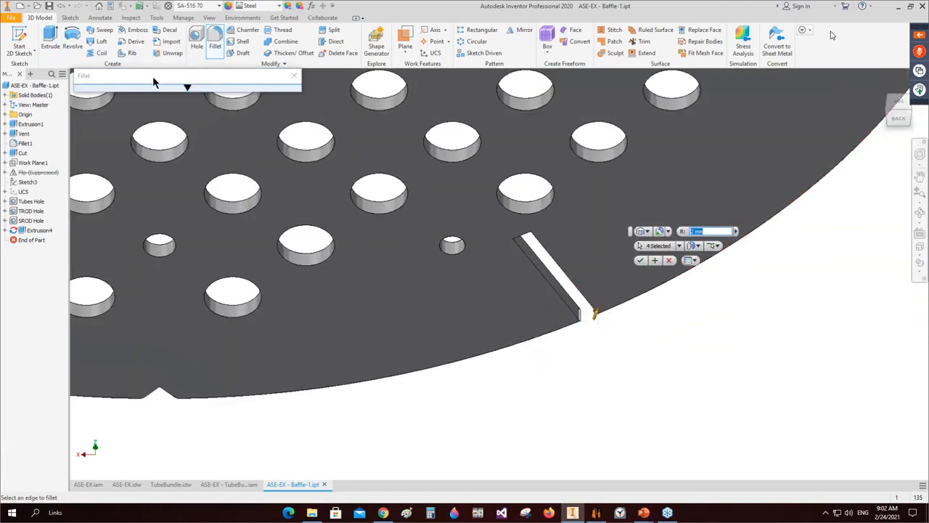
mouse_move(153, 82)
left_click(168, 119)
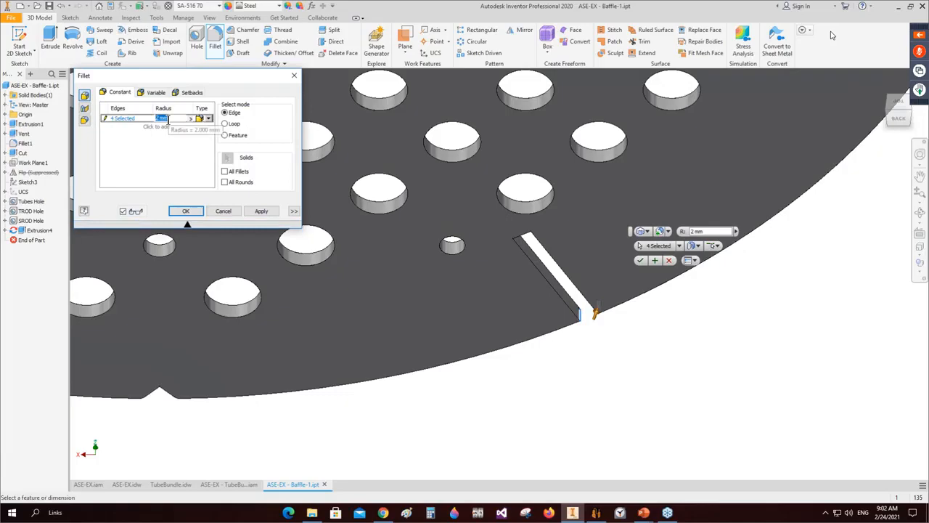
left_click(187, 210)
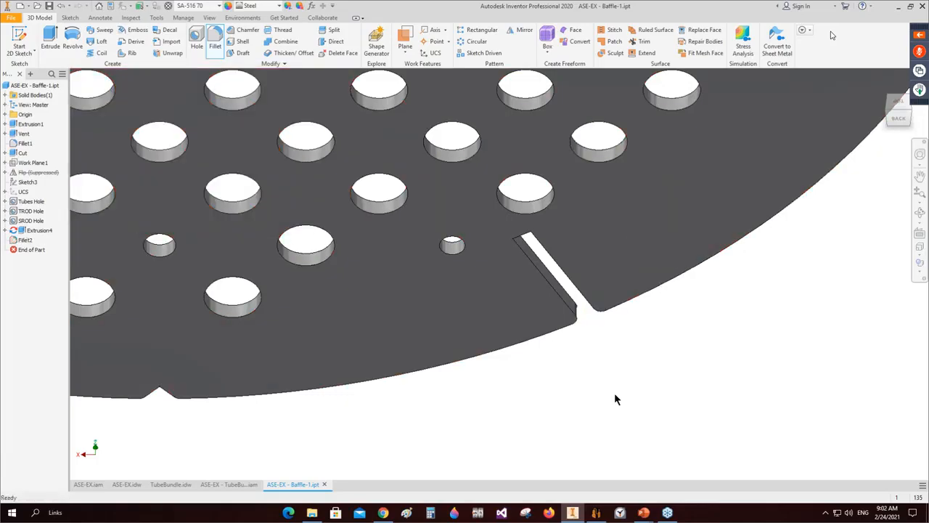
Step: Return to TubeBundle.idw and inspect the sliding bar slots in the Baffle-1 view
scroll(614, 393, "down", 5)
middle_click_drag(610, 375, 614, 397)
left_click(897, 120)
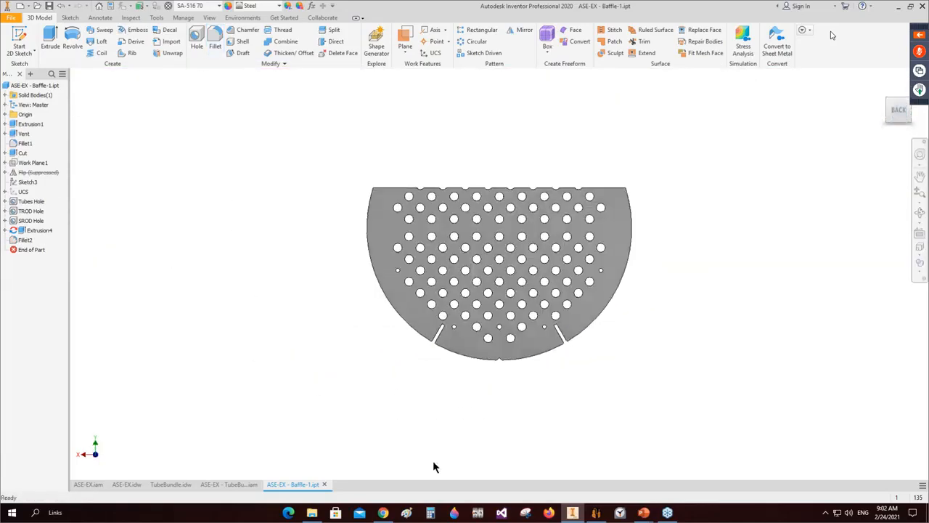
mouse_move(312, 512)
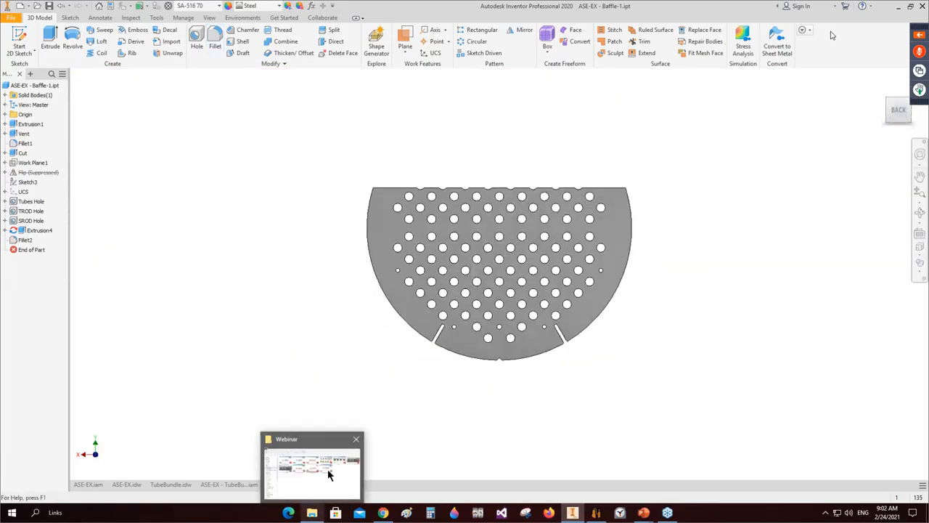
left_click(225, 485)
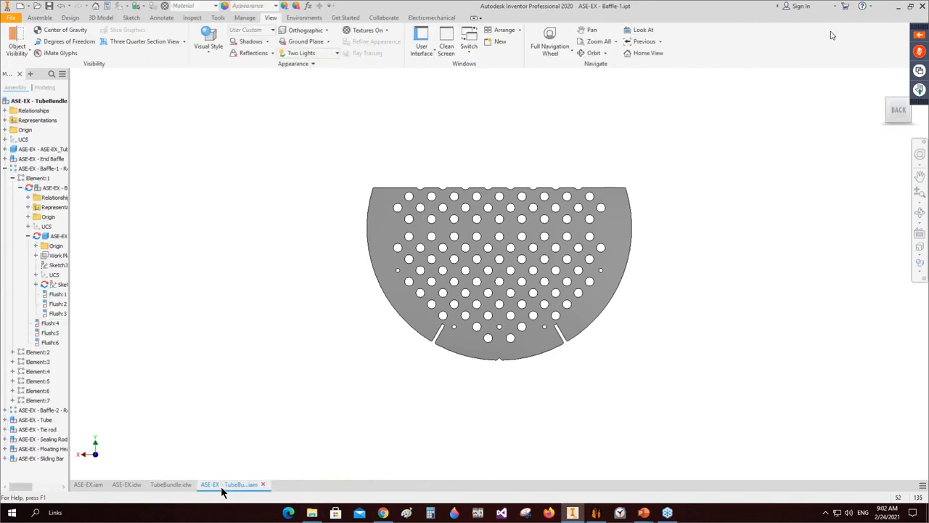
left_click(171, 485)
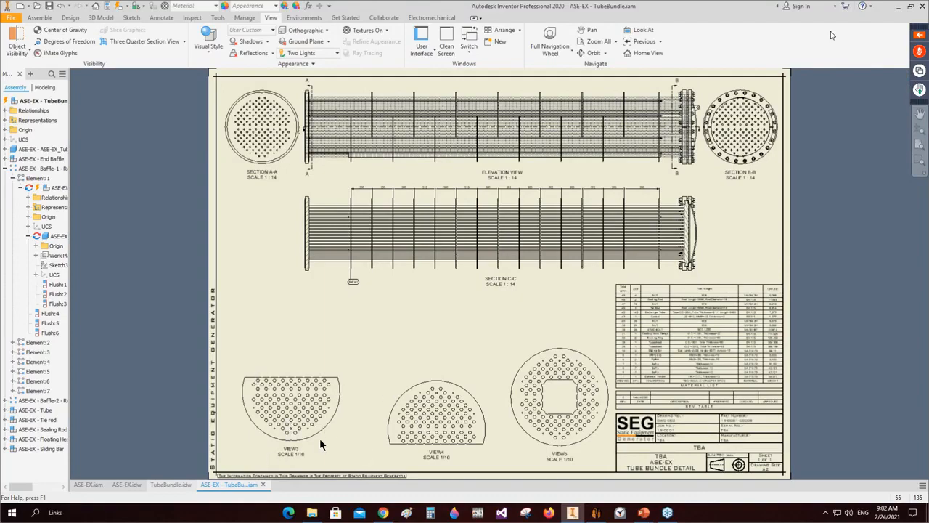
scroll(312, 438, "up", 5)
middle_click_drag(312, 438, 481, 282)
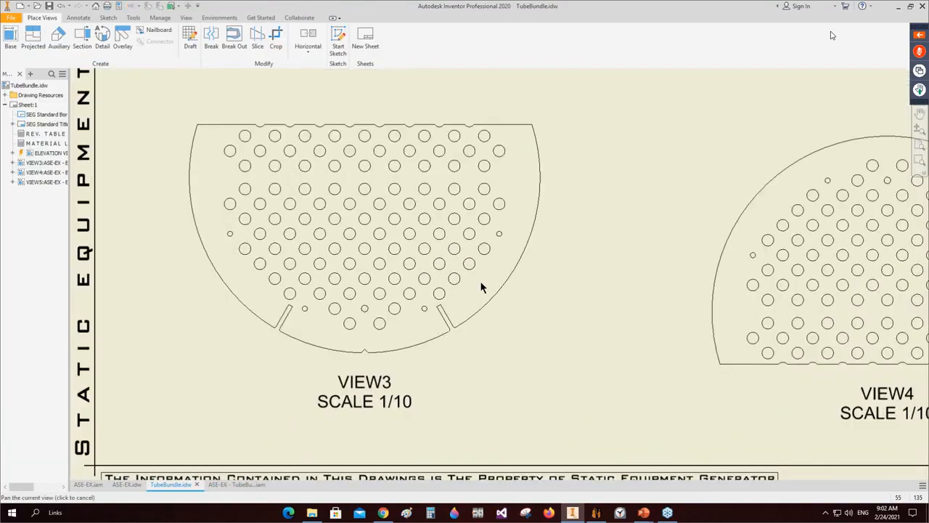
scroll(378, 341, "down", 4)
scroll(382, 341, "down", 1)
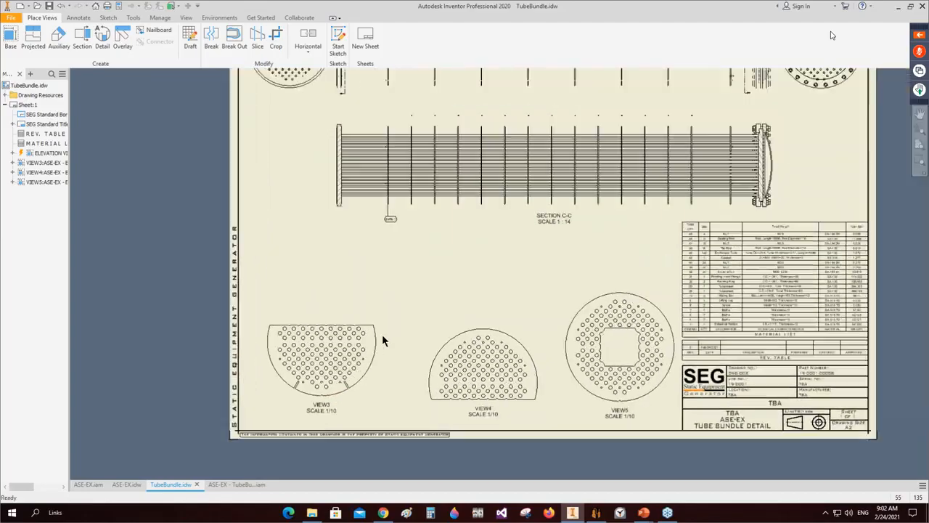
scroll(382, 334, "down", 2)
Step: Switch to Static Equipment Generator, start a drawing for the tube bundle's tubesheet and set the sheet size to A3
left_click(595, 512)
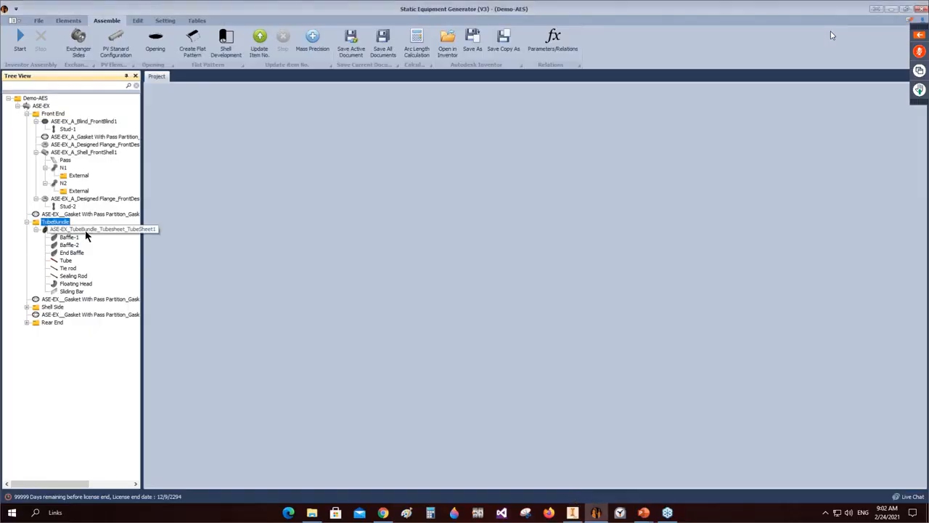
left_click(85, 230)
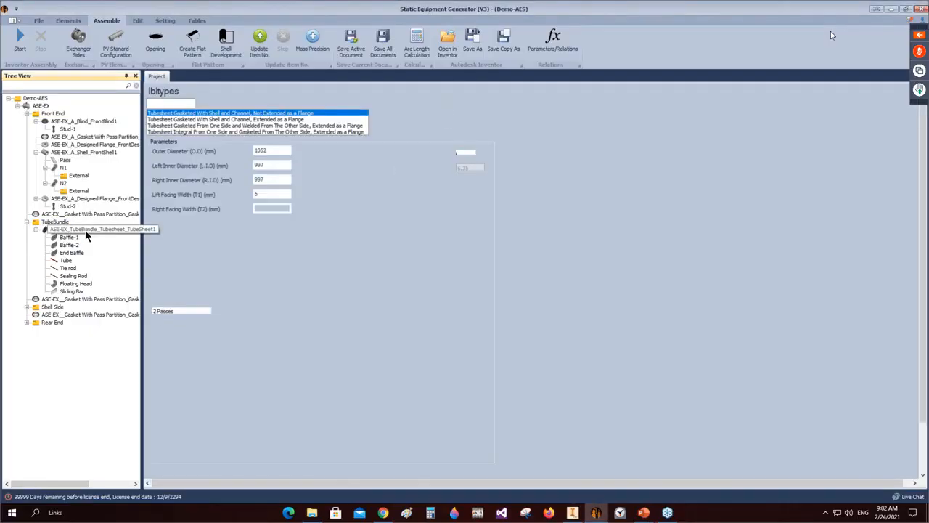
right_click(85, 229)
mouse_move(145, 257)
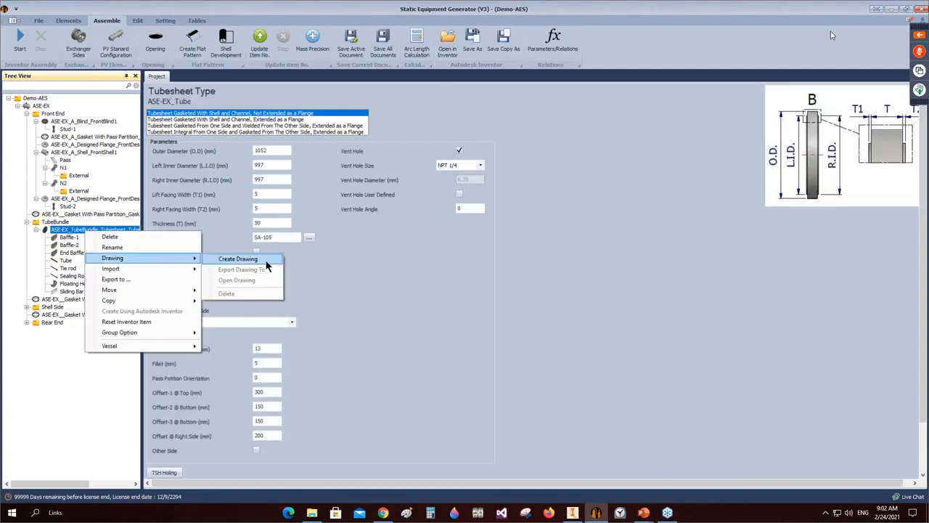
left_click(266, 262)
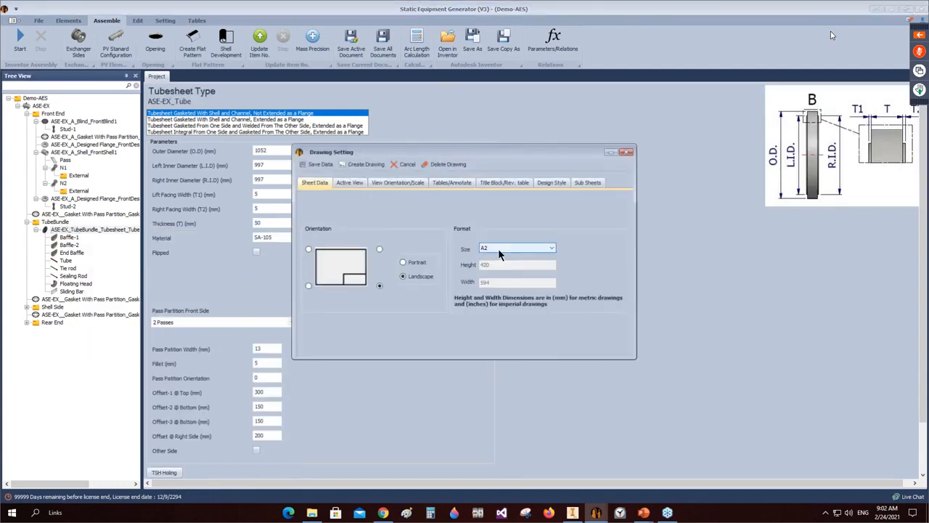
left_click(498, 249)
left_click(507, 265)
Step: Activate left and right side views with -10 cm spacing, and orient the elevation Left at X 20, Y 20 cm, scale 1/10
left_click(349, 183)
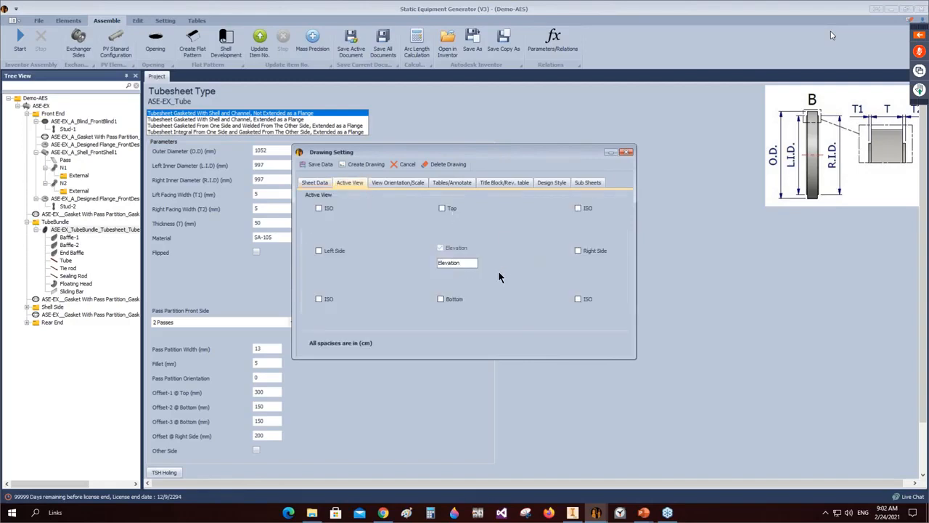
left_click(335, 252)
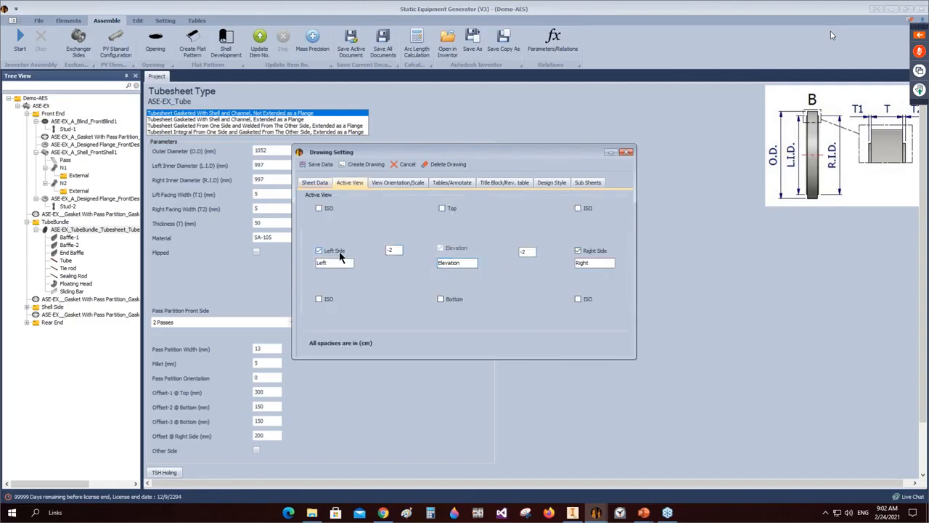
left_click(524, 251)
type("-10")
left_click(395, 182)
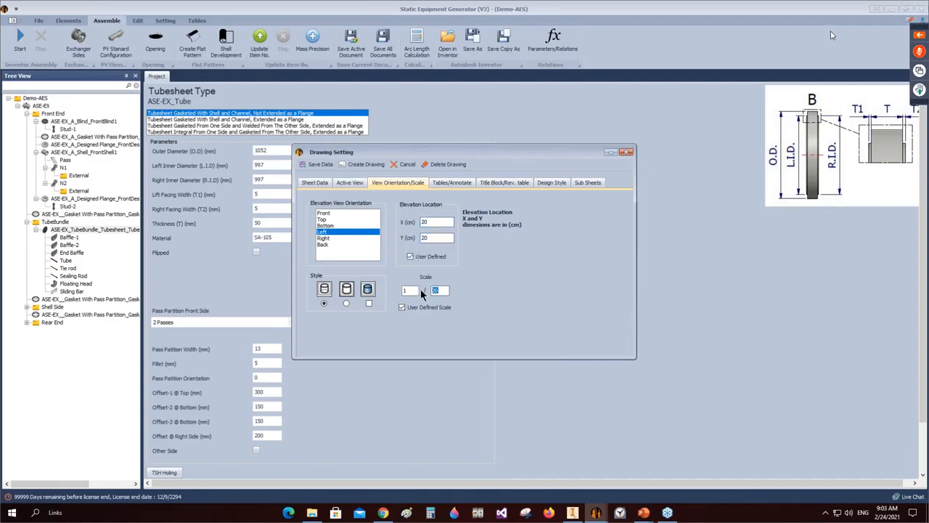
Step: Include welding details in the drawing, choosing the shell-side tube to tubesheet connection, and save the selection
left_click(450, 183)
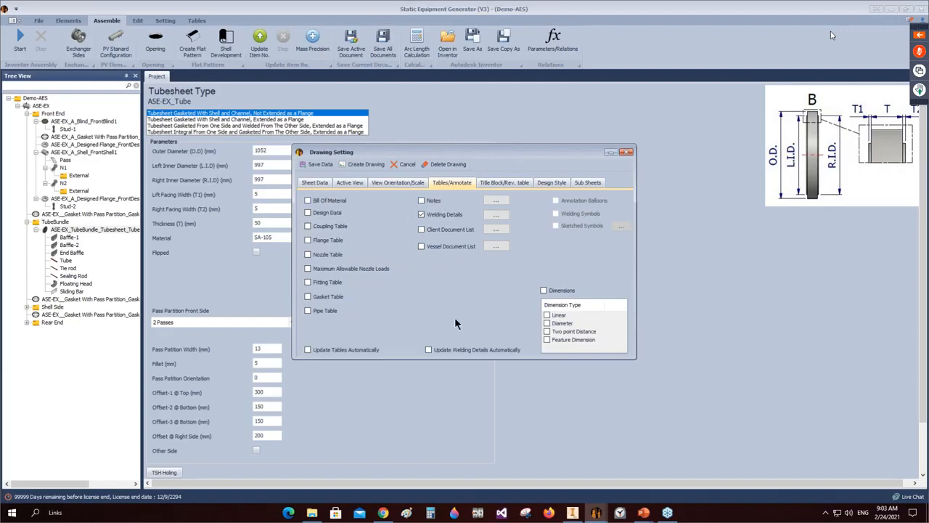
left_click(496, 214)
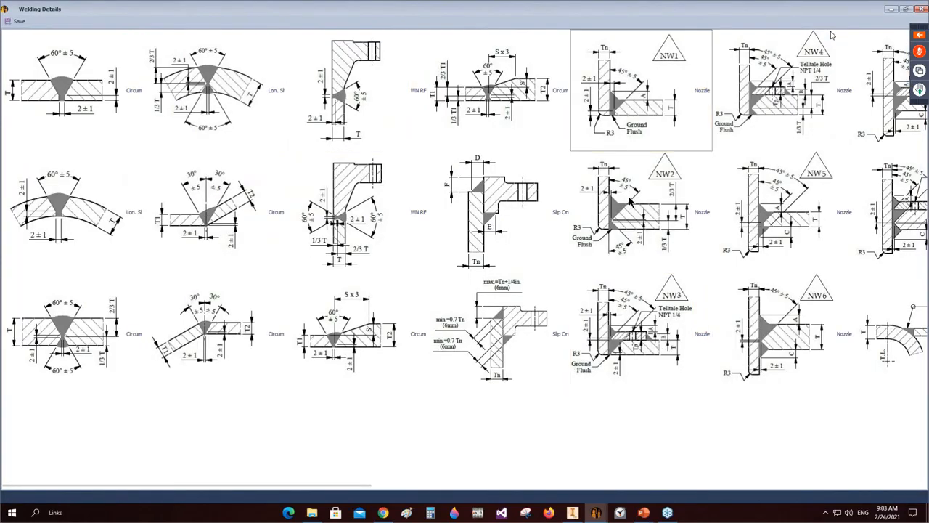
scroll(833, 35, "right", 3)
scroll(649, 202, "right", 15)
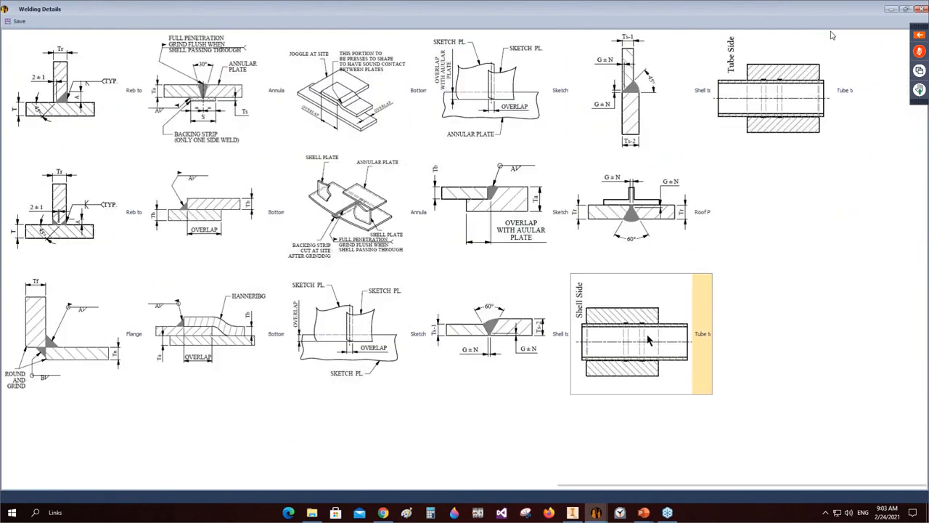
left_click(22, 25)
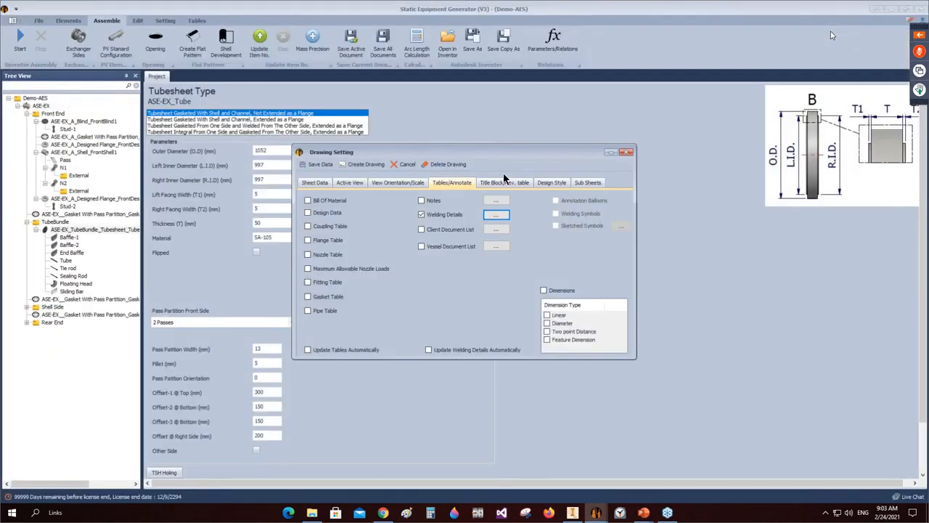
Step: Fill the drawing's revision table entry with revision 0 dated 2/24/2021
left_click(502, 181)
left_click(338, 246)
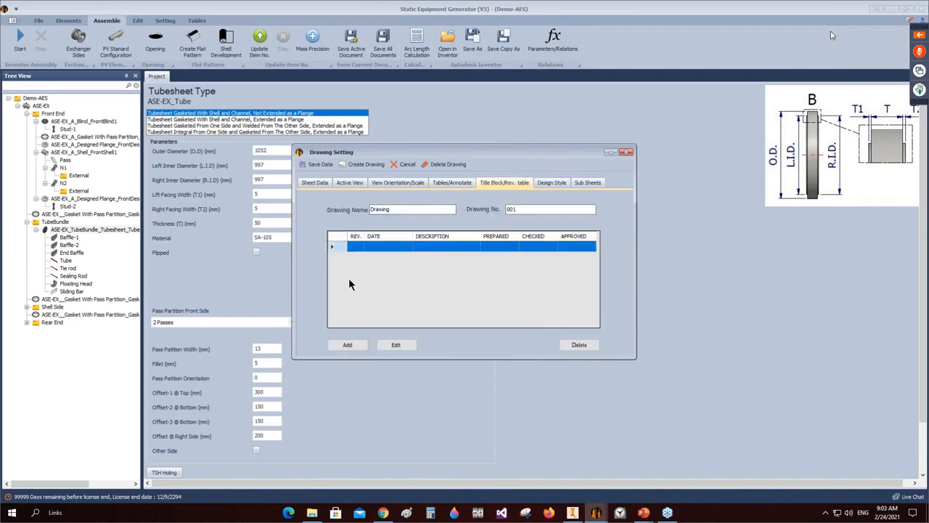
left_click(397, 344)
type("0")
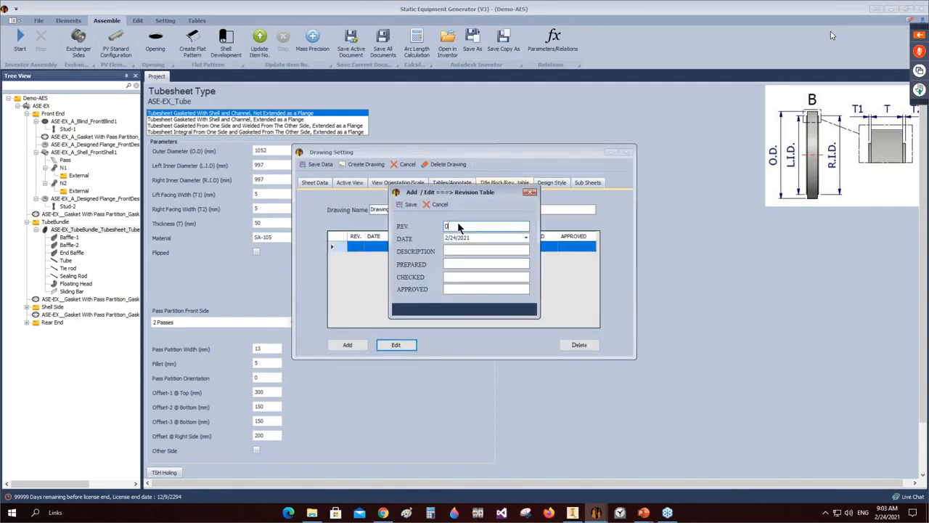
left_click(409, 205)
Step: Name the drawing TUBESHEET (TSH-1), number it DWG-003 and create it
double_click(412, 209)
type("TUBESHEET (TSH-1")
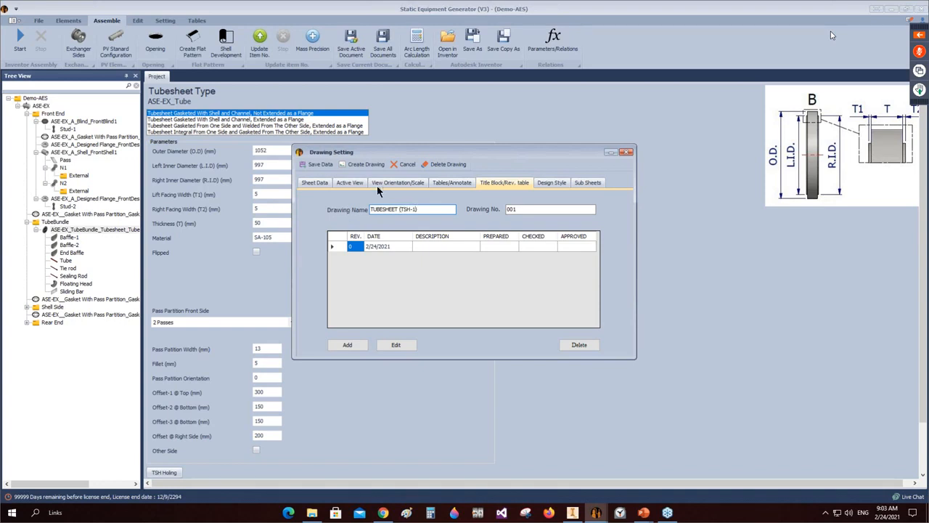
double_click(529, 209)
left_click(551, 183)
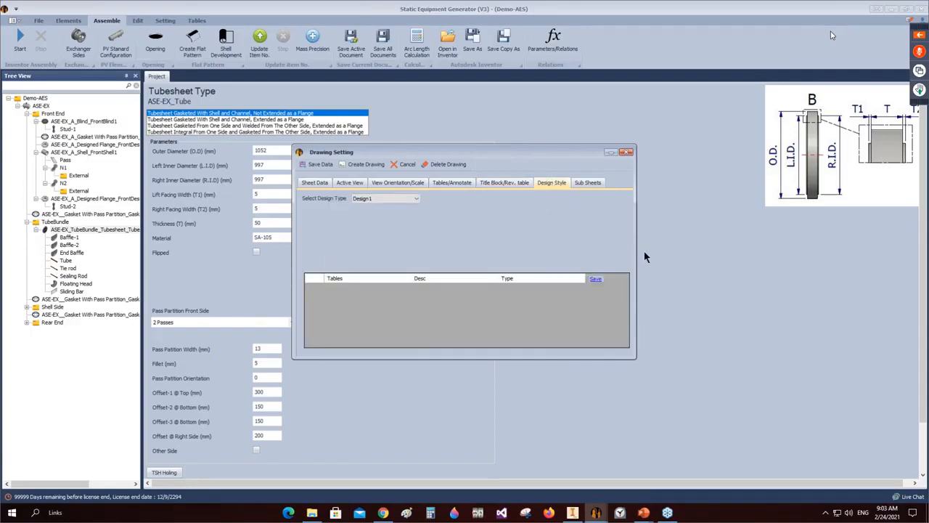
left_click(357, 165)
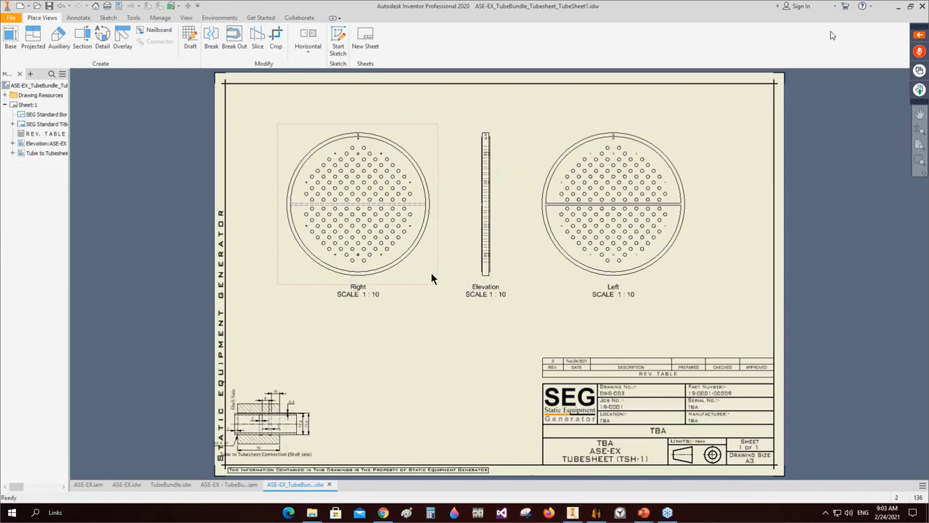
Step: Move the shell-side Tube to Tubesheet Connection detail inside the sheet border, below the Right view
left_click_drag(312, 405, 366, 391)
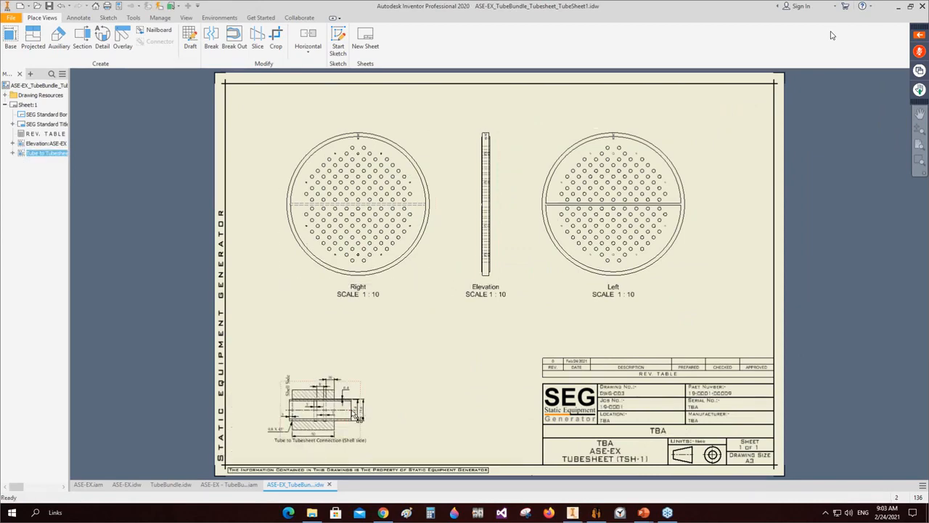
scroll(334, 412, "up", 3)
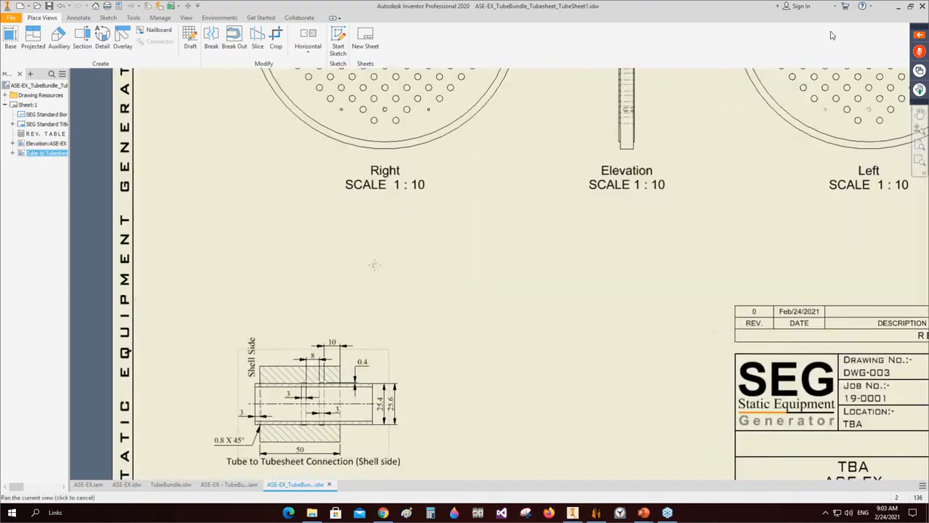
scroll(379, 366, "down", 2)
Step: Open the model behind the tube to tubesheet detail and bring up its iLogic form Tube To Tube Sheet Connection
right_click(380, 230)
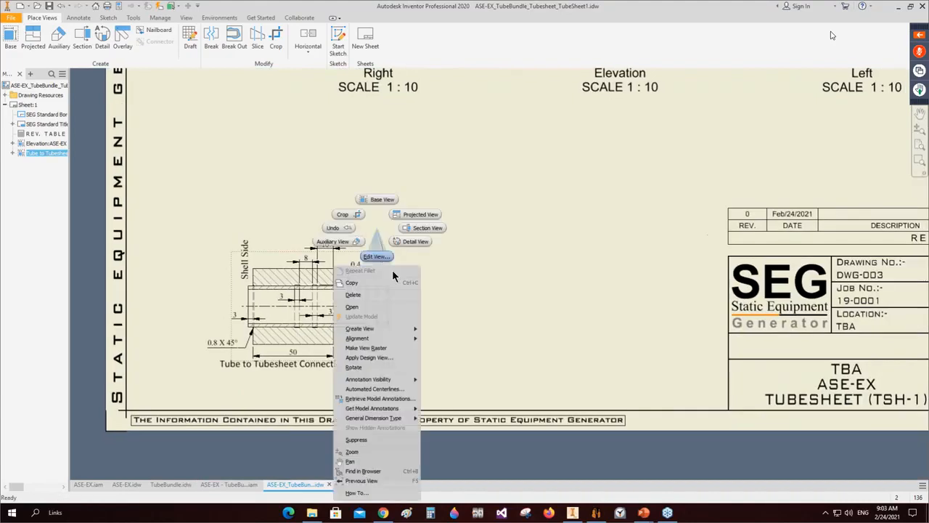
left_click(372, 307)
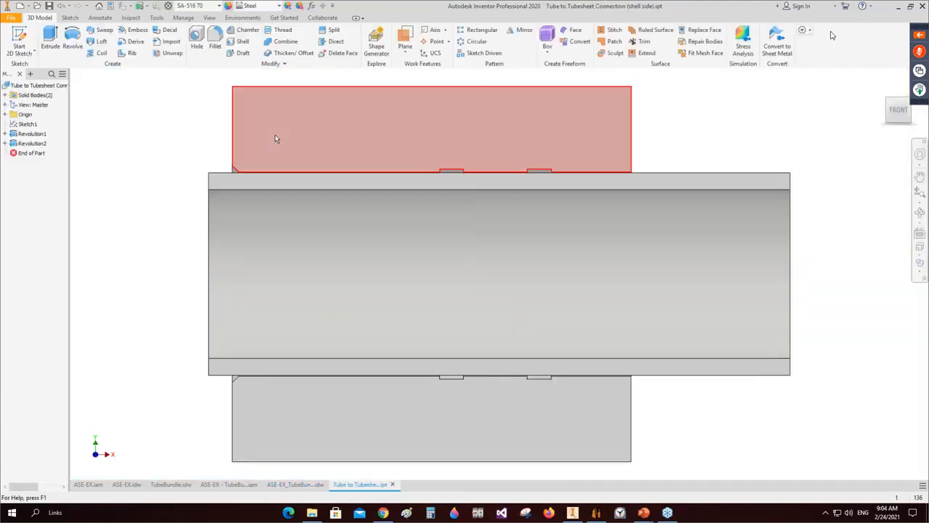
left_click(184, 18)
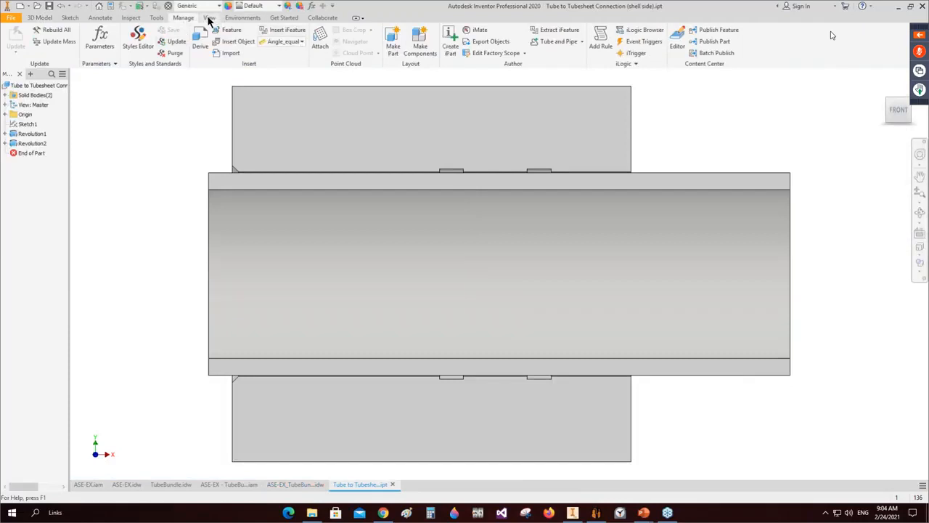
left_click(209, 17)
left_click(396, 57)
left_click(398, 155)
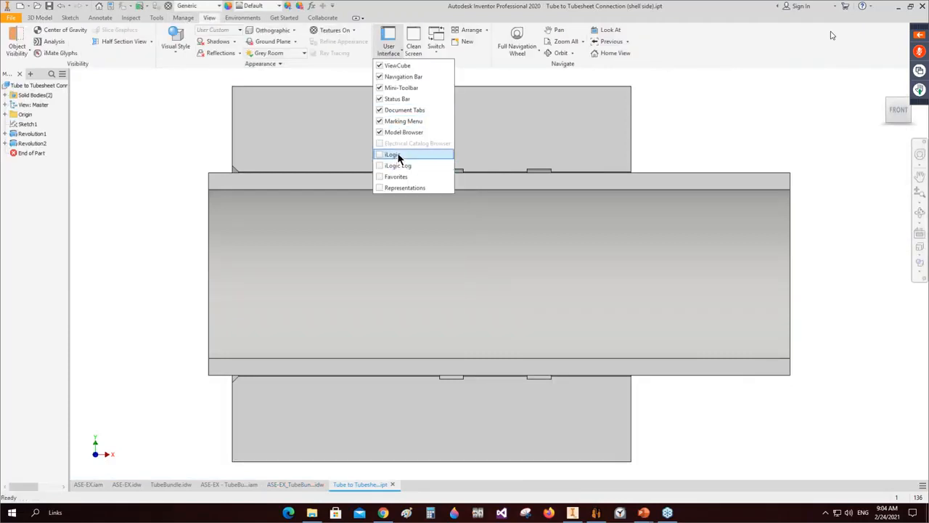
left_click(807, 105)
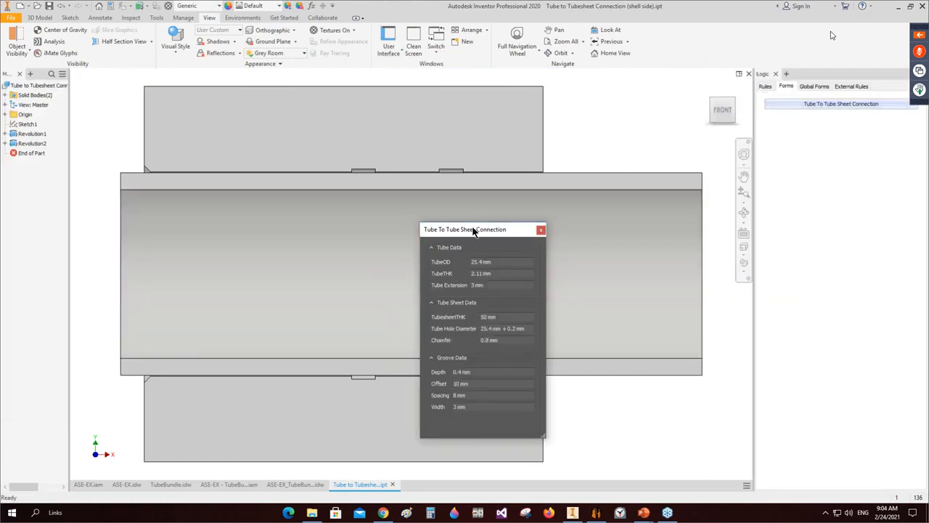
Step: Set the tubesheet thickness to 40 mm and the groove offset to 5 mm, and close the form and iLogic browser
left_click_drag(475, 229, 695, 128)
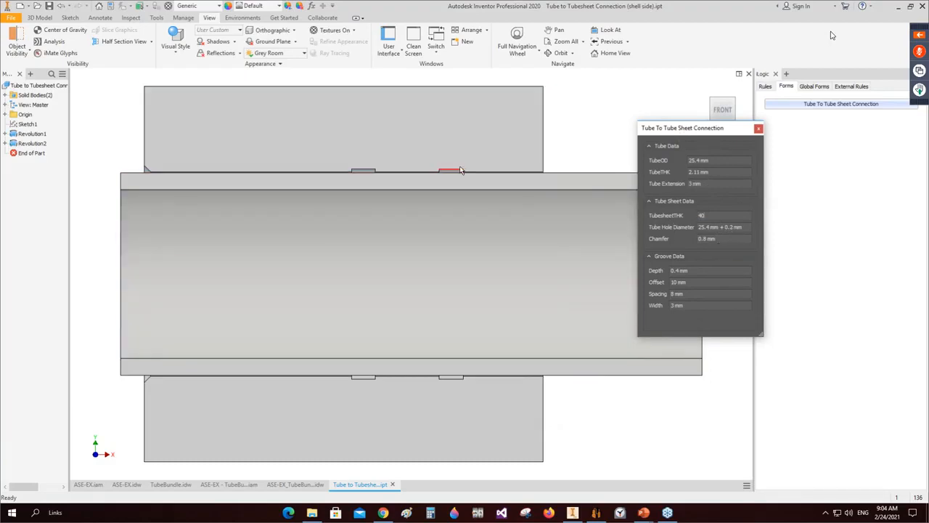
scroll(464, 172, "up", 3)
scroll(585, 263, "down", 3)
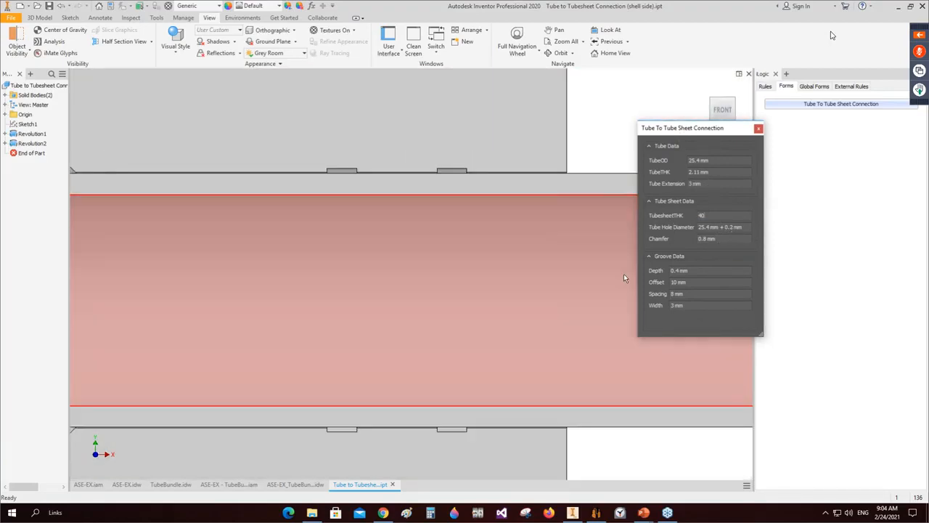
scroll(622, 275, "down", 3)
left_click_drag(691, 283, 650, 284)
type("5")
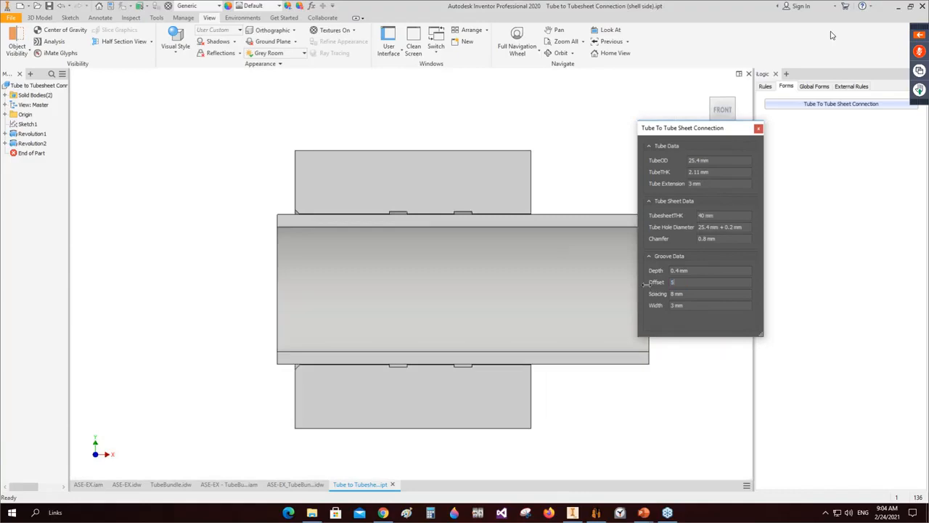
key("Return")
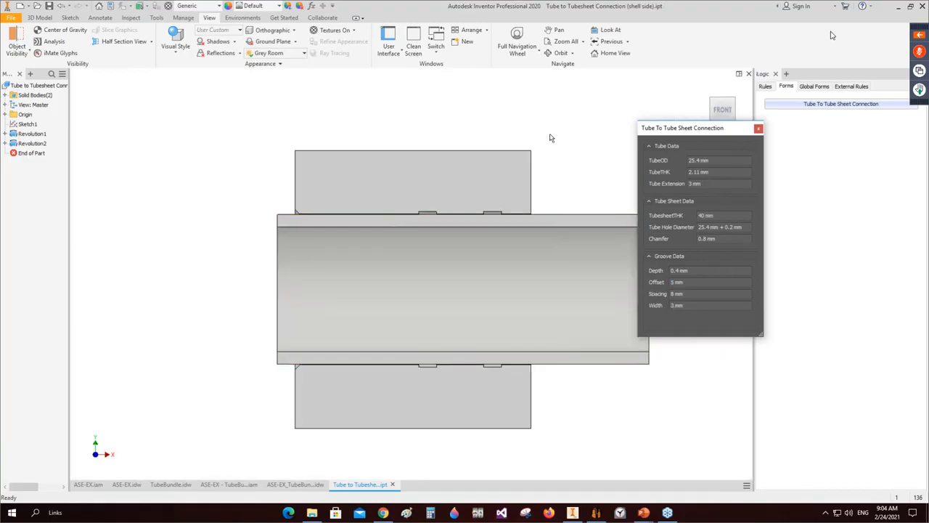
left_click(757, 130)
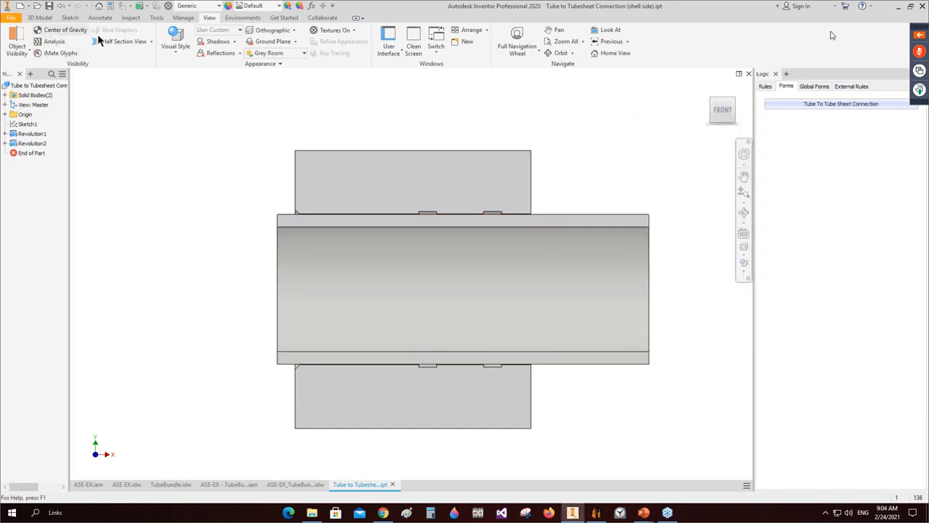
left_click(775, 74)
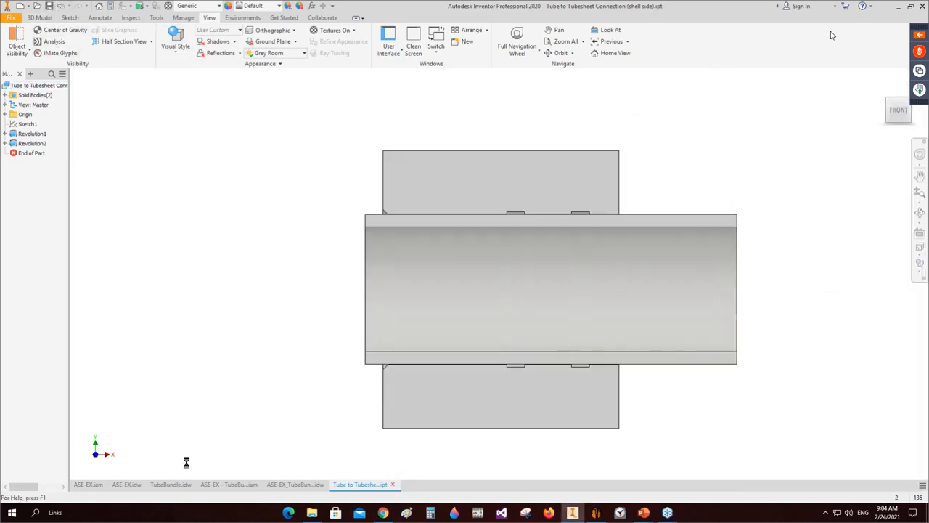
Step: Return to the tubesheet drawing and move the tubesheet thickness dimension slightly closer to the shell-side connection detail
left_click(276, 484)
scroll(305, 356, "up", 3)
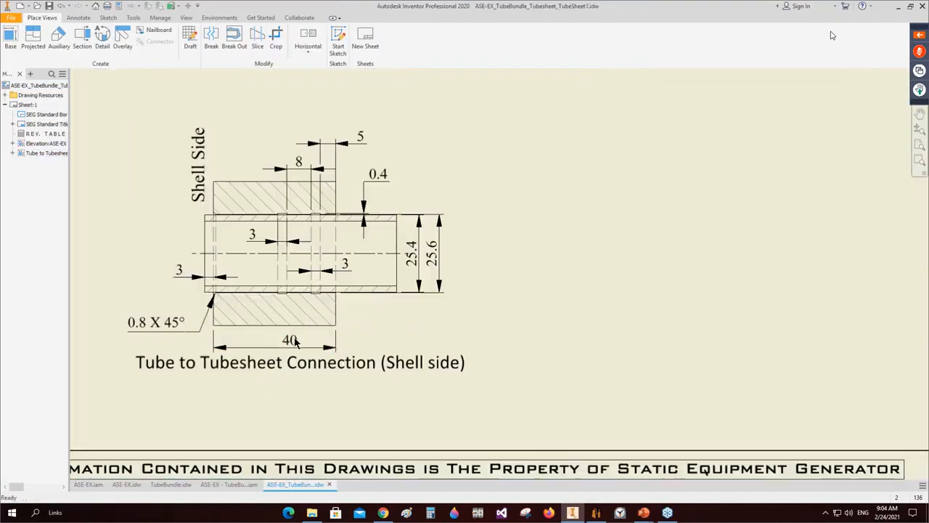
left_click(276, 346)
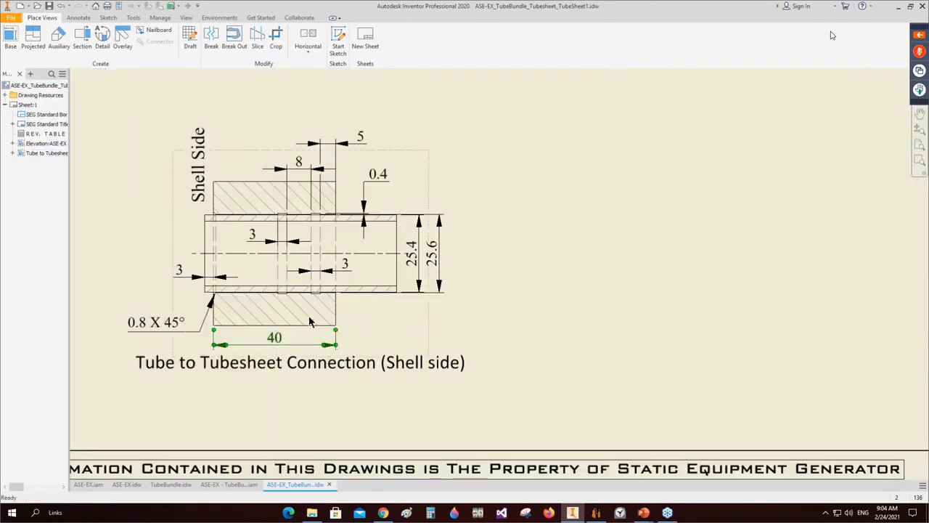
Step: Add automated centerlines to the holes in the Right view using the default settings
scroll(308, 315, "down", 3)
middle_click_drag(440, 279, 411, 422)
scroll(327, 123, "up", 2)
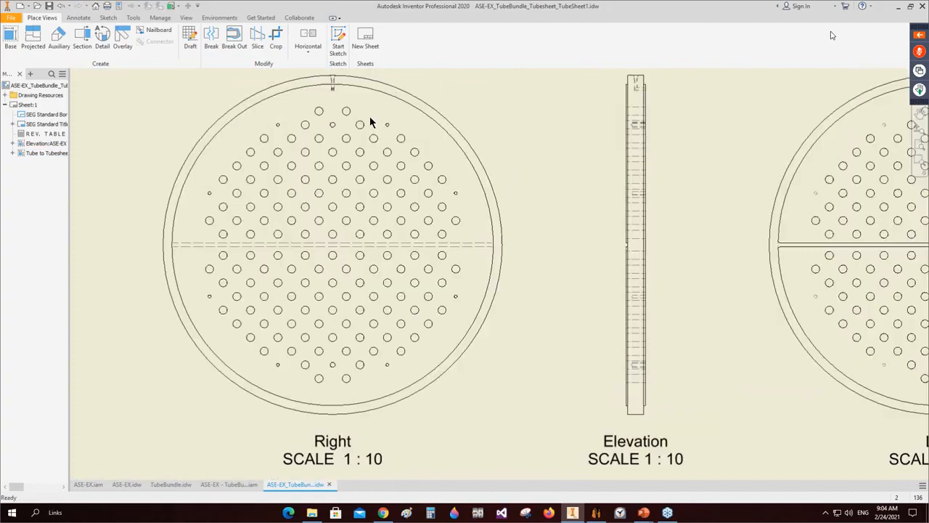
right_click(484, 96)
left_click(495, 259)
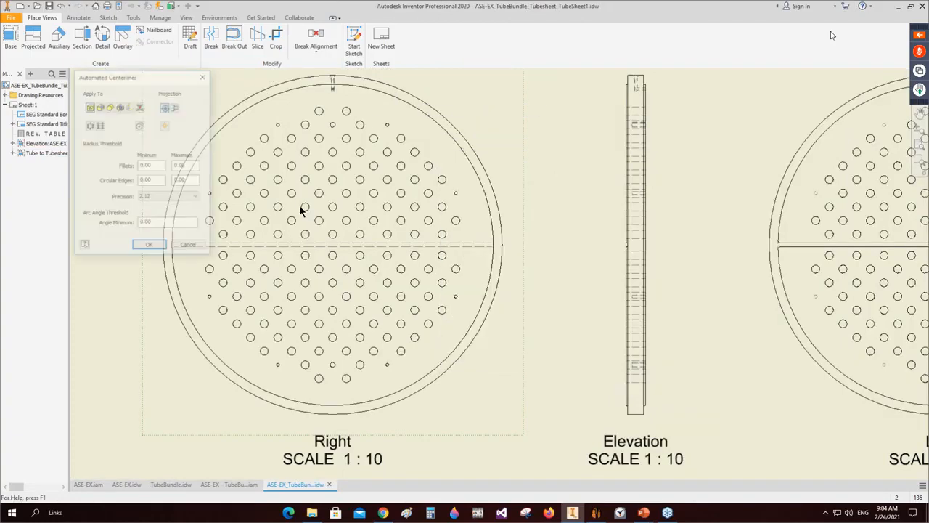
left_click(149, 246)
scroll(135, 84, "down", 2)
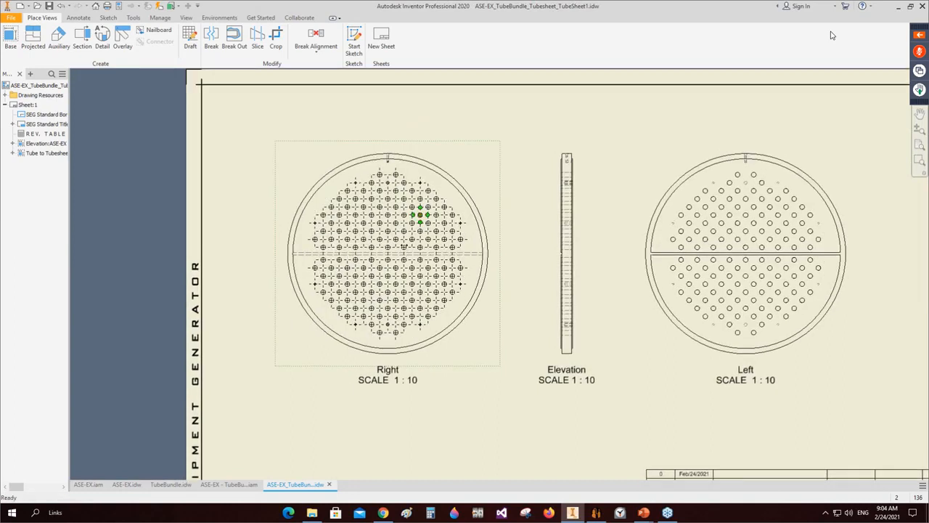
Step: Dimension the Right view's outer and inner circle diameters and the width of the horizontal partition groove
left_click(78, 17)
key("d")
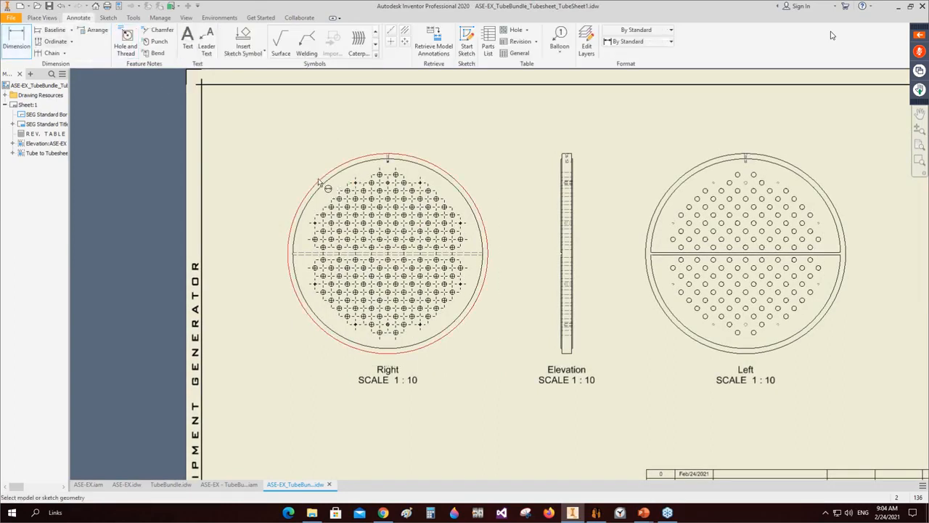
left_click(321, 183)
left_click(309, 206)
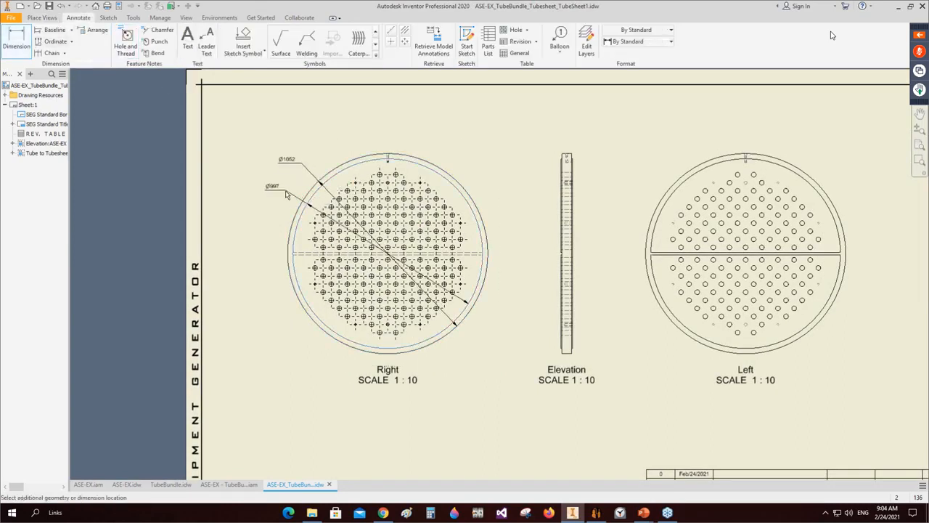
left_click(284, 192)
scroll(323, 246, "up", 3)
left_click(298, 262)
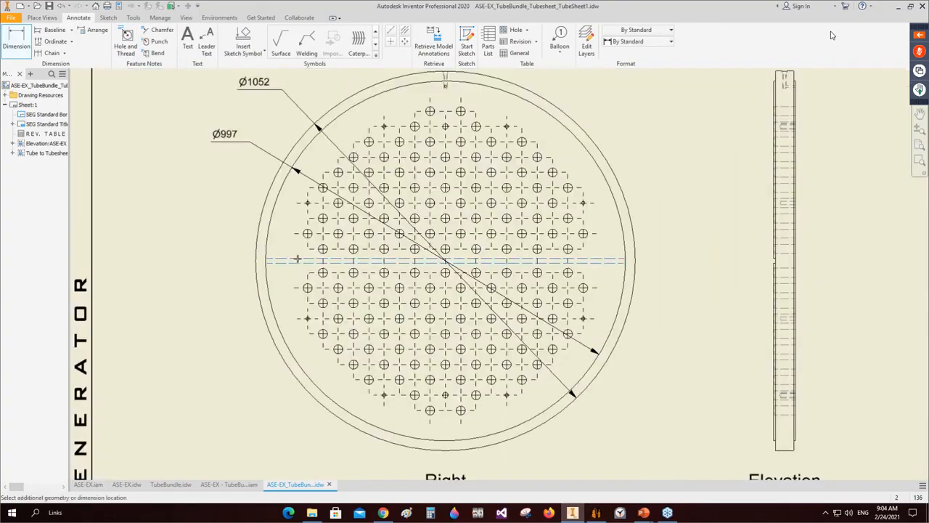
left_click(221, 259)
Step: Add a hole note to a top-row tube hole in the Right view, placing it outside the tubesheet outline
middle_click_drag(430, 111, 417, 212)
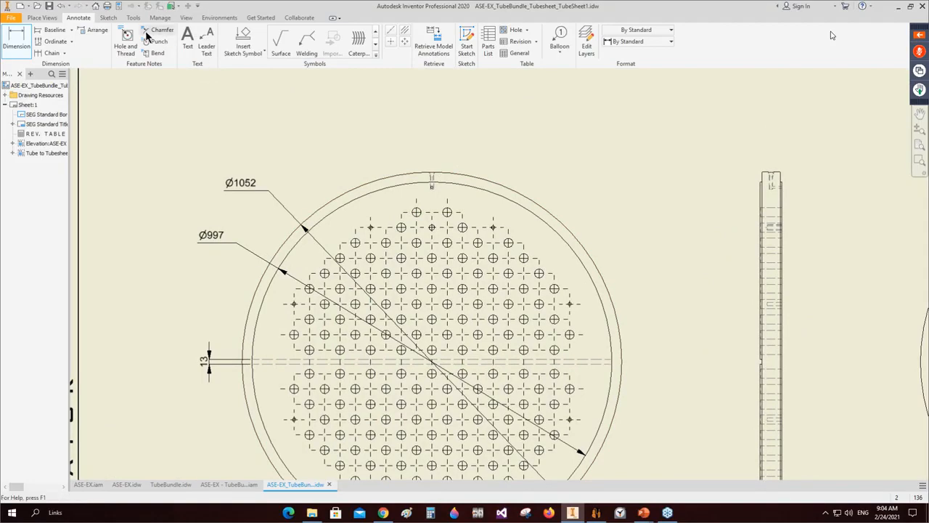
left_click(126, 46)
scroll(476, 196, "up", 3)
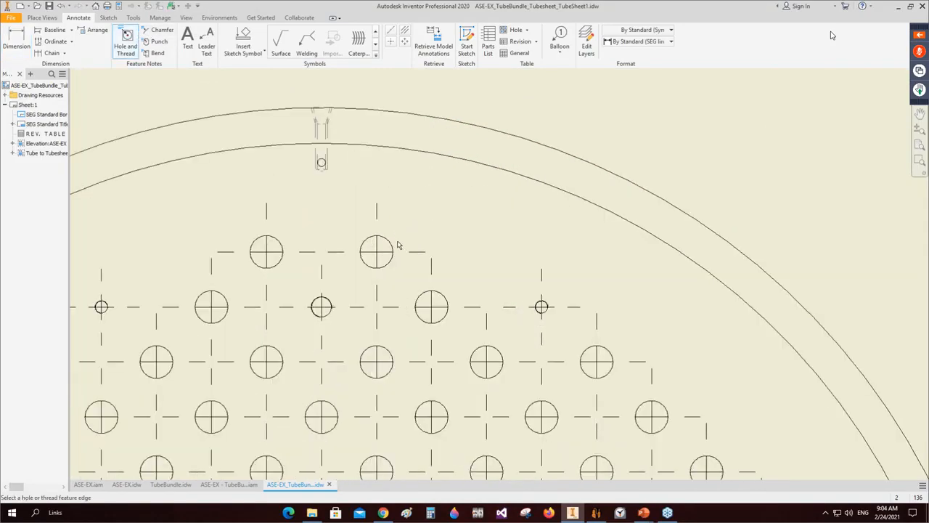
left_click(388, 245)
scroll(421, 283, "down", 4)
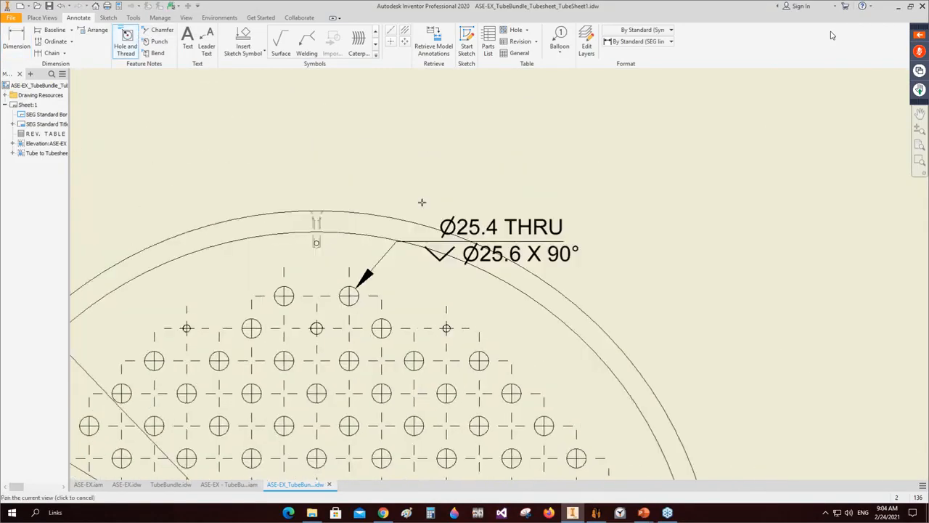
scroll(442, 132, "up", 2)
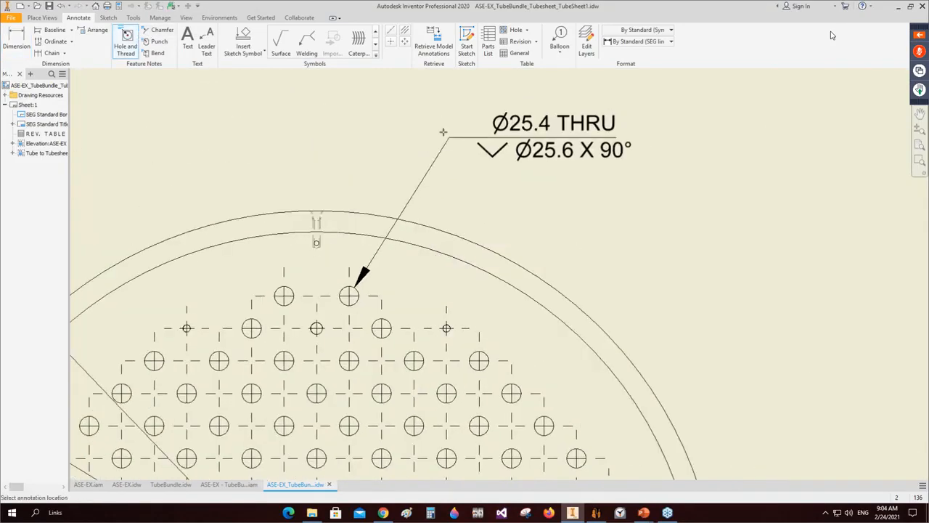
right_click(472, 104)
left_click(508, 100)
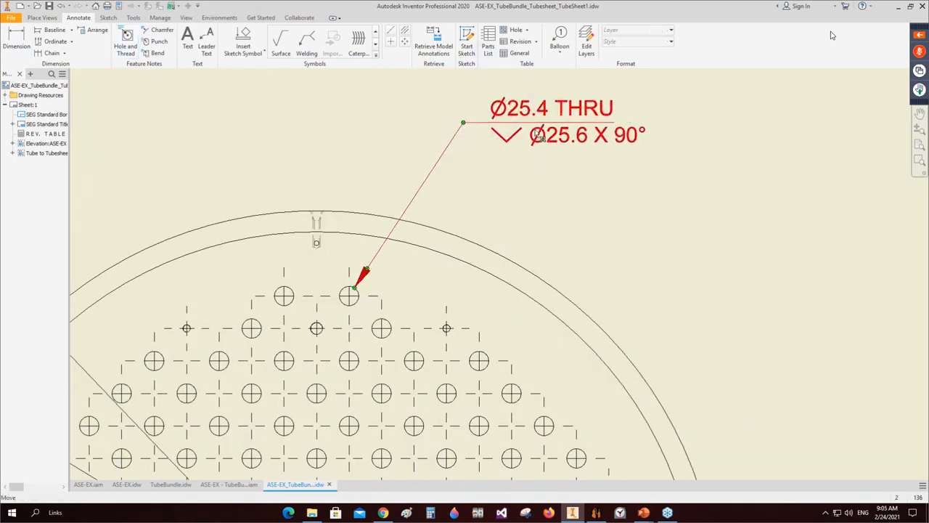
Step: Open the tube hole note for editing and delete its countersink diameter and angle line
double_click(536, 116)
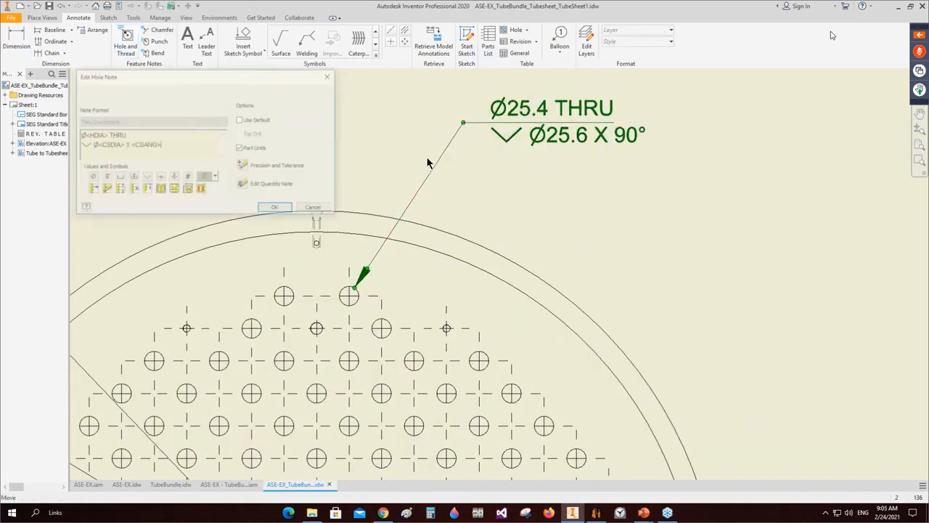
left_click_drag(161, 145, 45, 158)
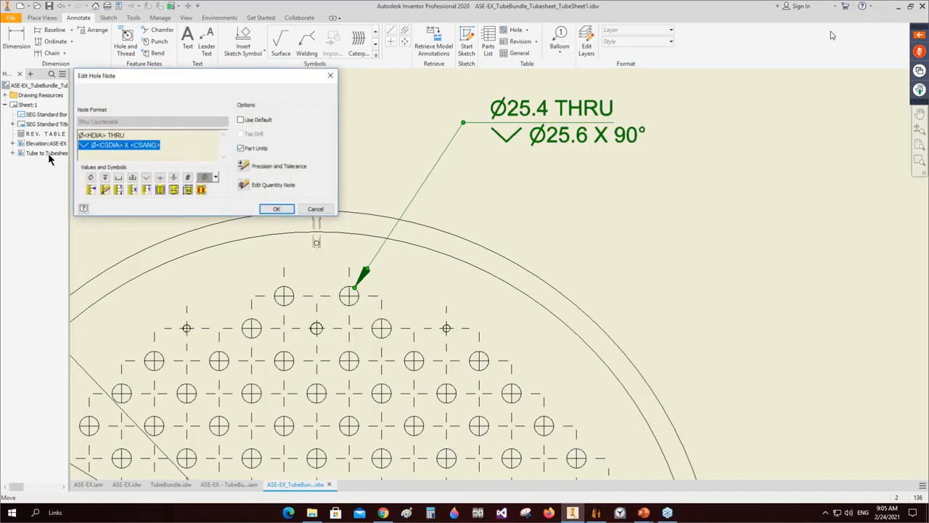
key("Delete")
left_click(242, 186)
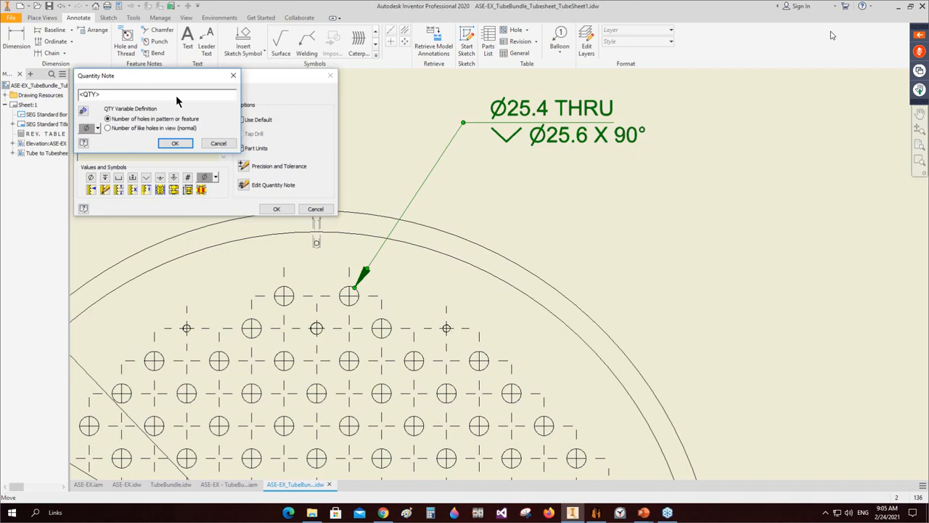
left_click(176, 144)
left_click(188, 190)
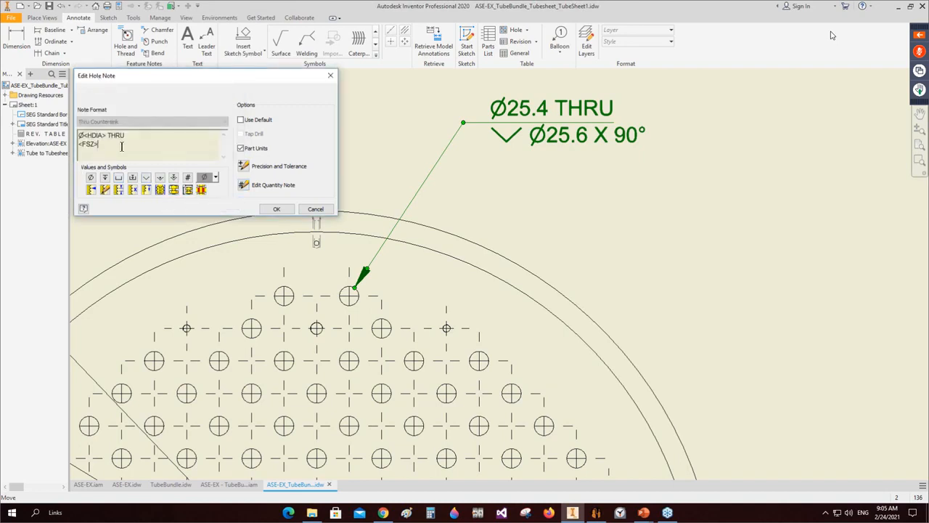
left_click_drag(97, 145, 18, 154)
key("BackSpace")
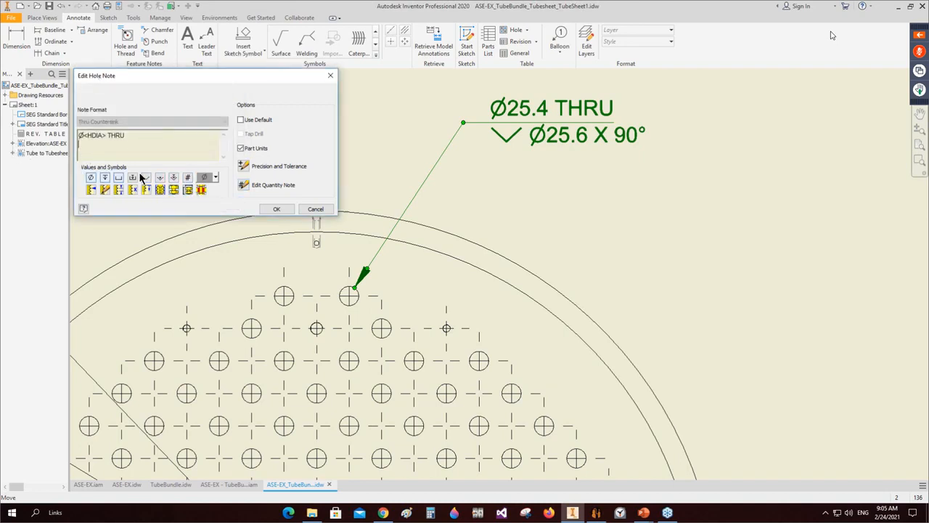
left_click(188, 191)
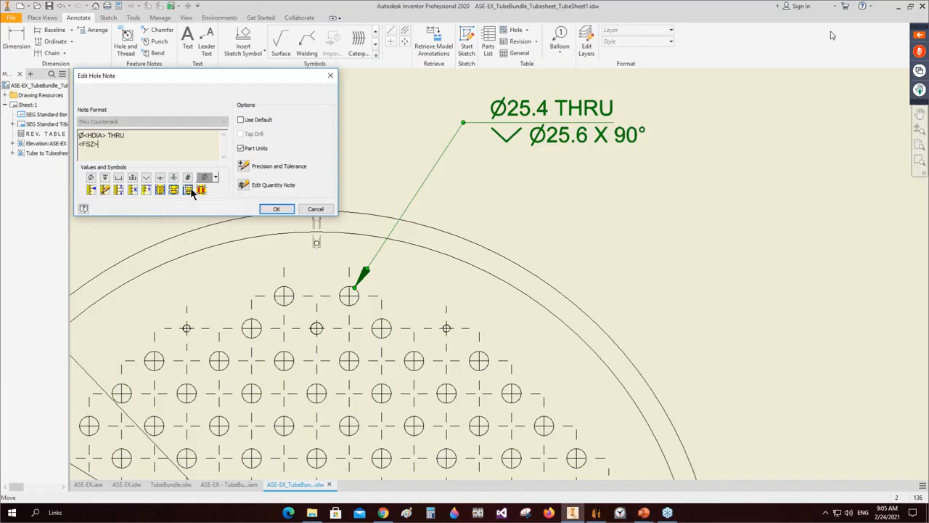
Step: Copy the <QTY> variable from the quantity note into the tube hole note's second line and apply the edit
left_click(247, 187)
key("ctrl+c")
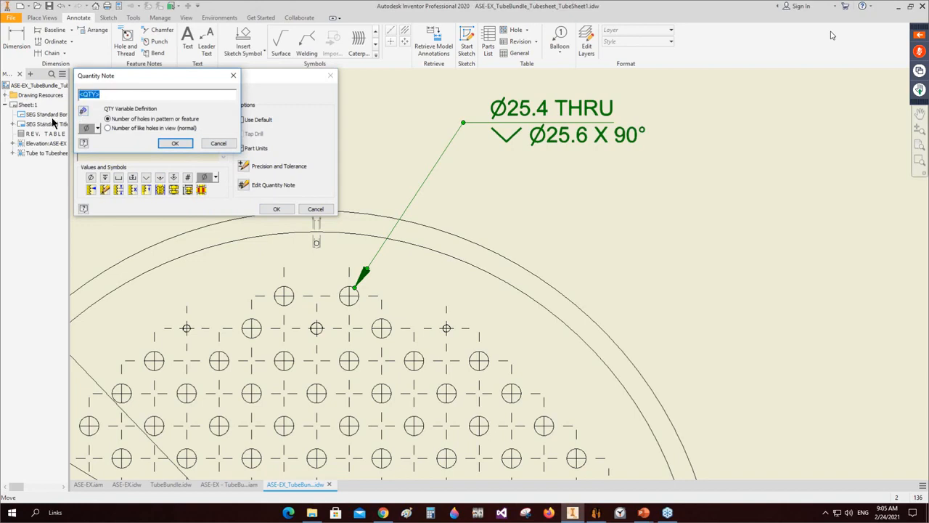
left_click(165, 145)
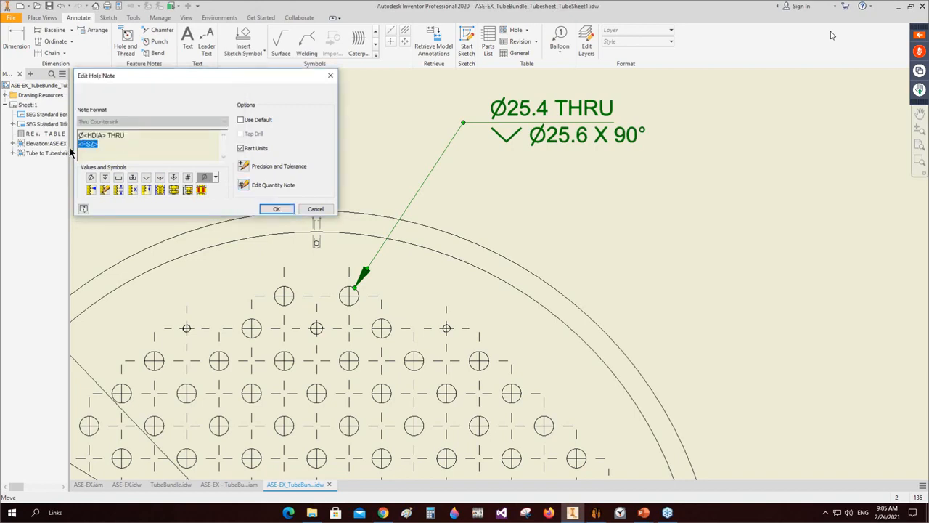
key("ctrl+v")
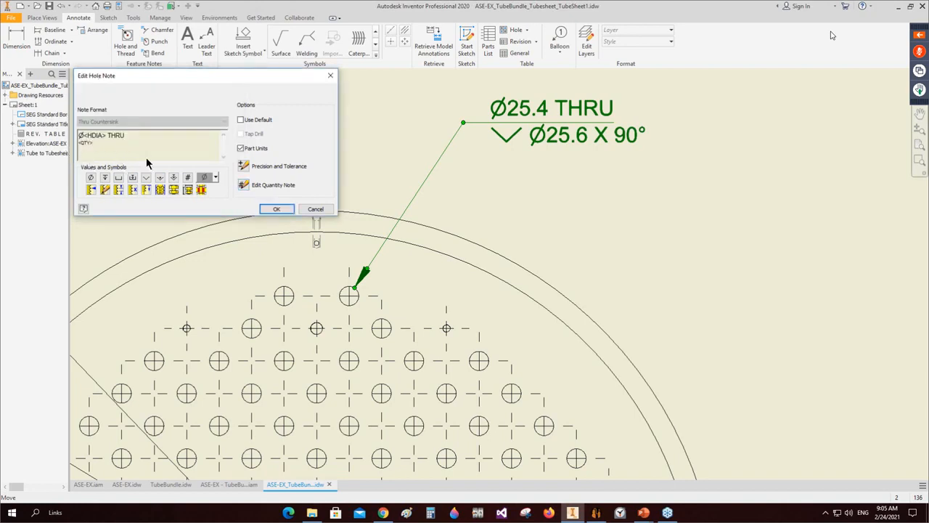
left_click(276, 209)
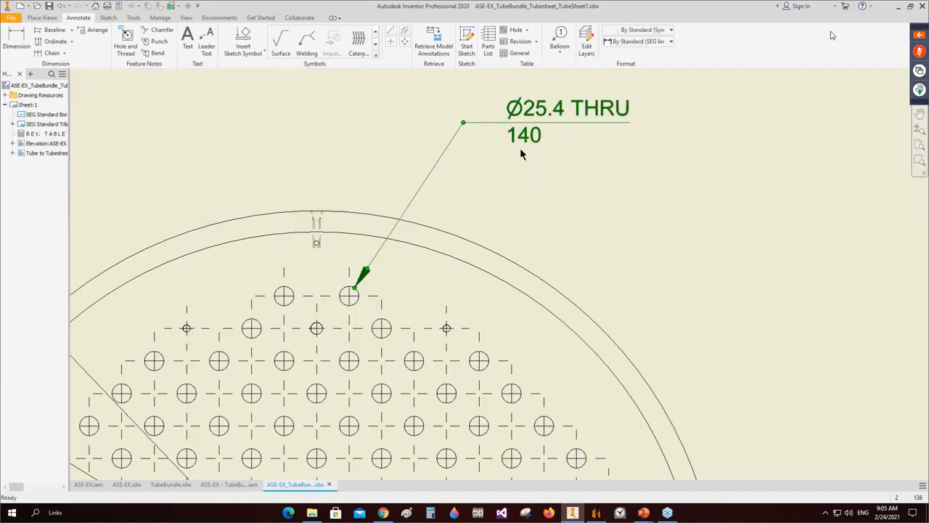
Step: Add a thread note to the small threaded hole at the upper right of the tube pattern, placed outside the outline
scroll(506, 150, "up", 2)
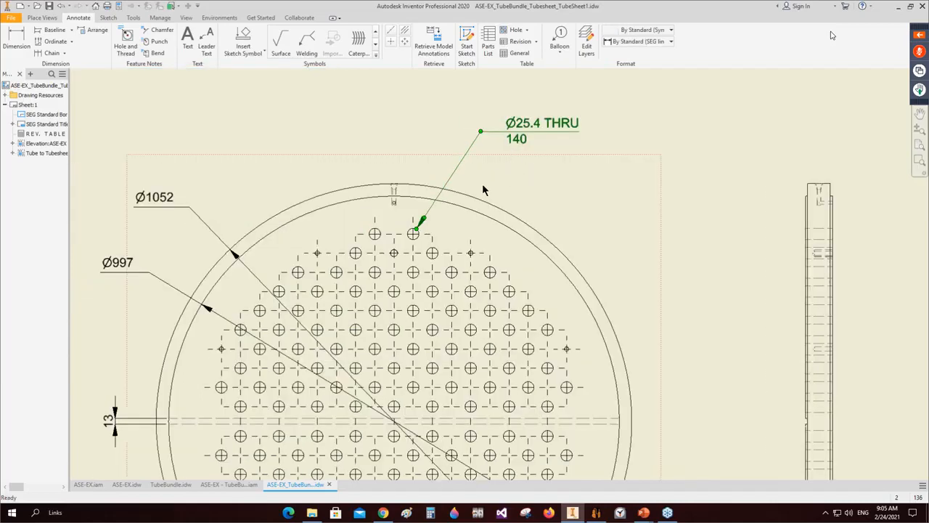
left_click(125, 45)
scroll(511, 274, "down", 5)
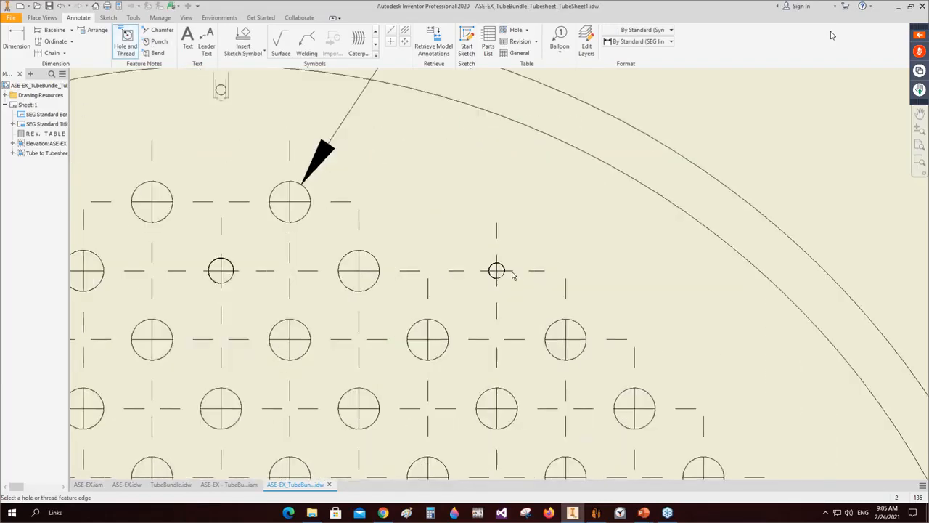
left_click(502, 269)
scroll(464, 218, "up", 5)
middle_click_drag(455, 218, 363, 242)
left_click(475, 185)
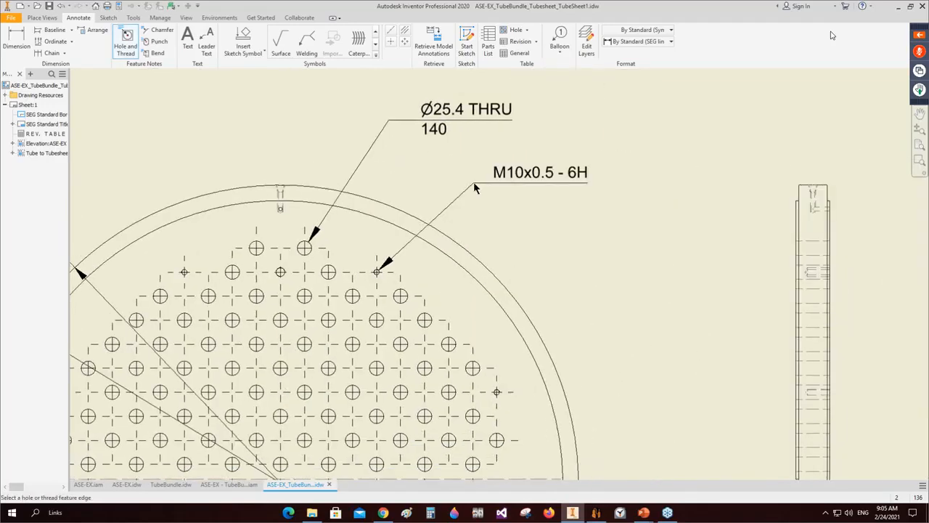
right_click(475, 186)
left_click(503, 201)
Step: Edit the M10 thread note at the upper right of the tube pattern, adding the hole quantity on a second line
left_click(505, 175)
right_click(505, 175)
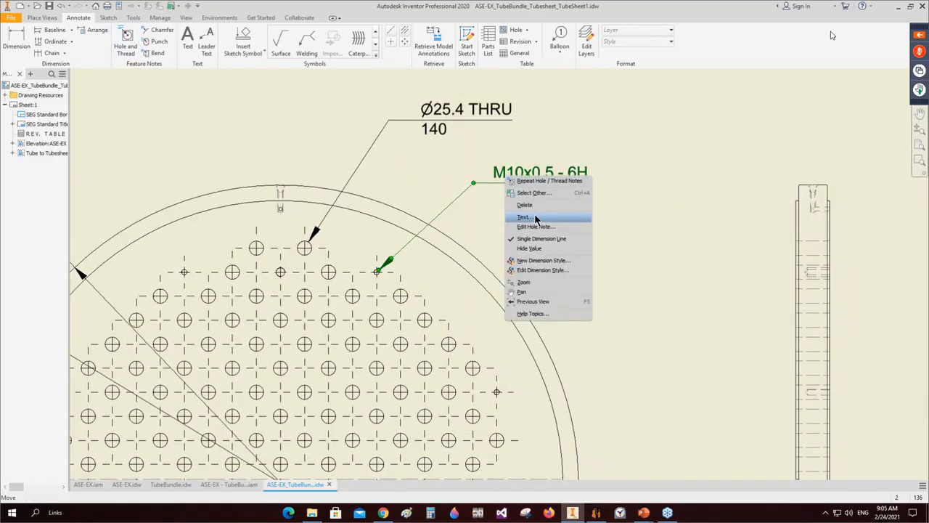
left_click(537, 226)
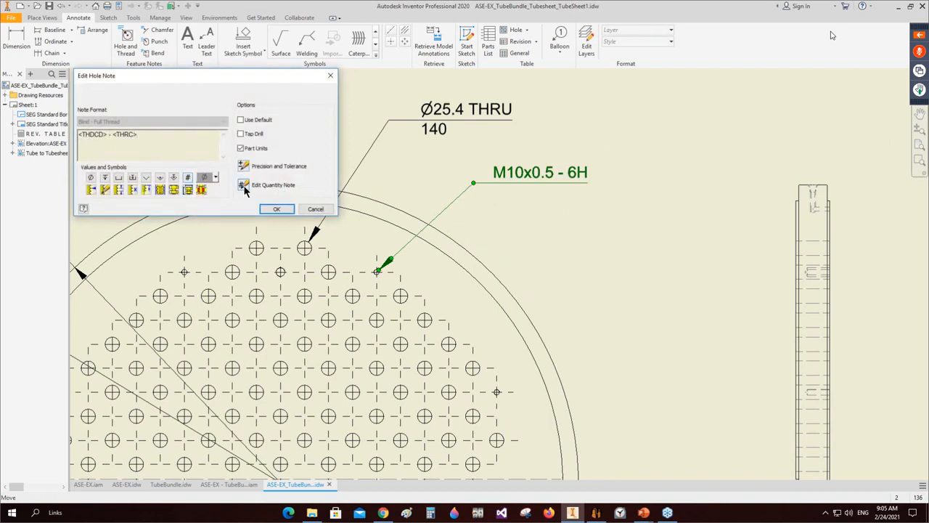
left_click(187, 189)
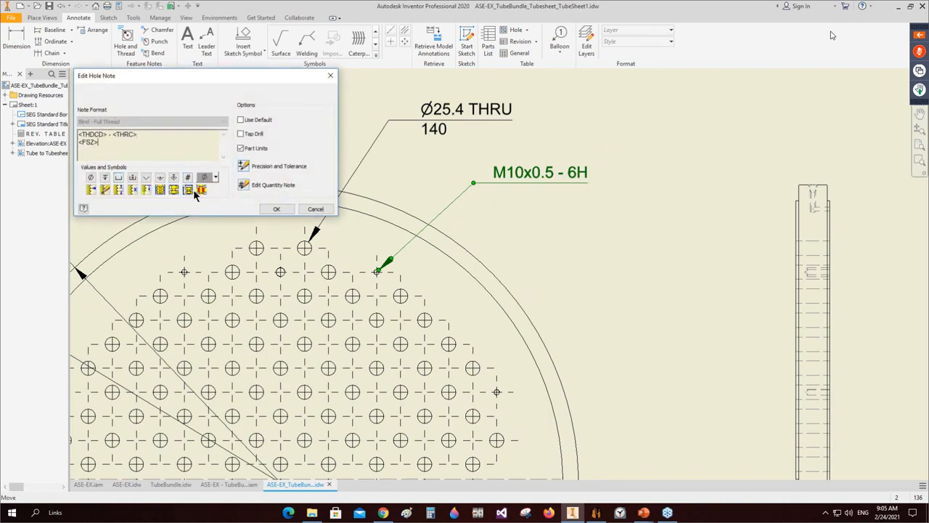
left_click_drag(98, 143, 65, 148)
left_click(106, 189)
left_click(277, 209)
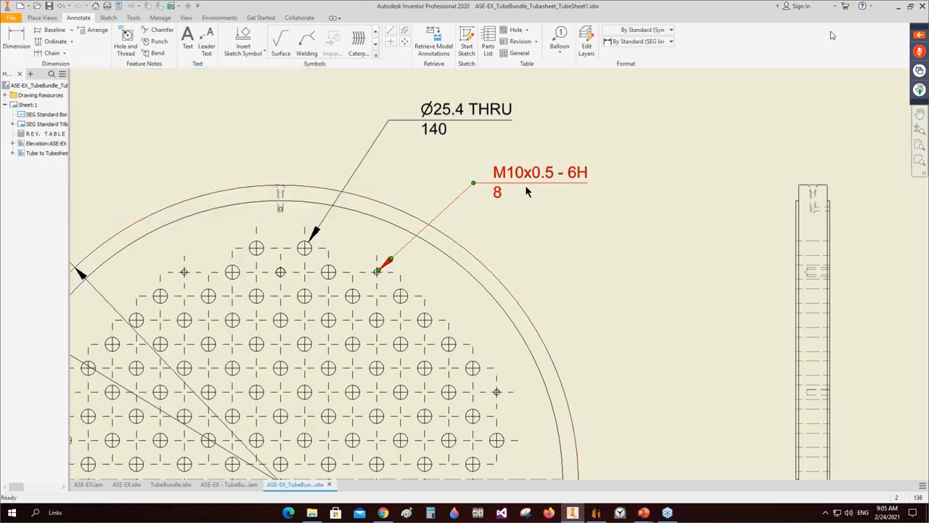
Step: Add a thread note to the top-centre threaded hole of the tube pattern, placed above the outline in the Right view
scroll(491, 218, "down", 3)
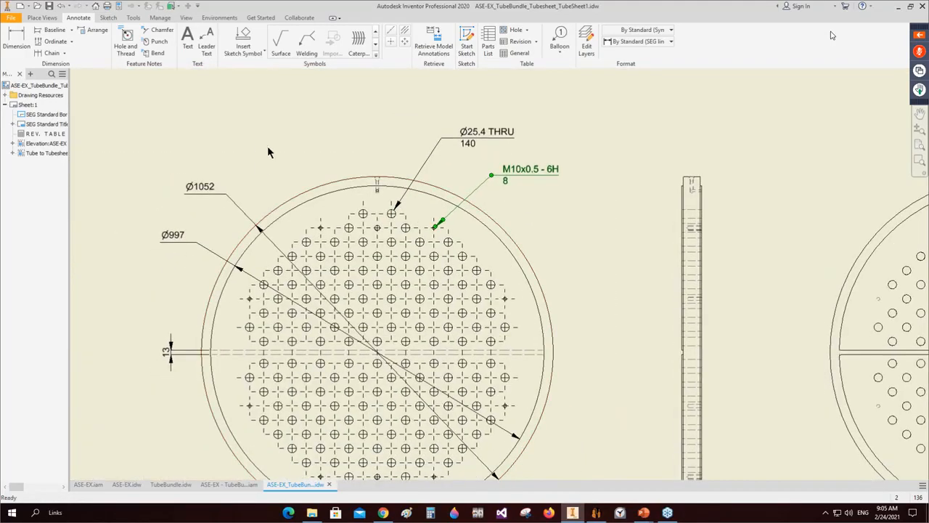
left_click(125, 45)
scroll(400, 162, "up", 3)
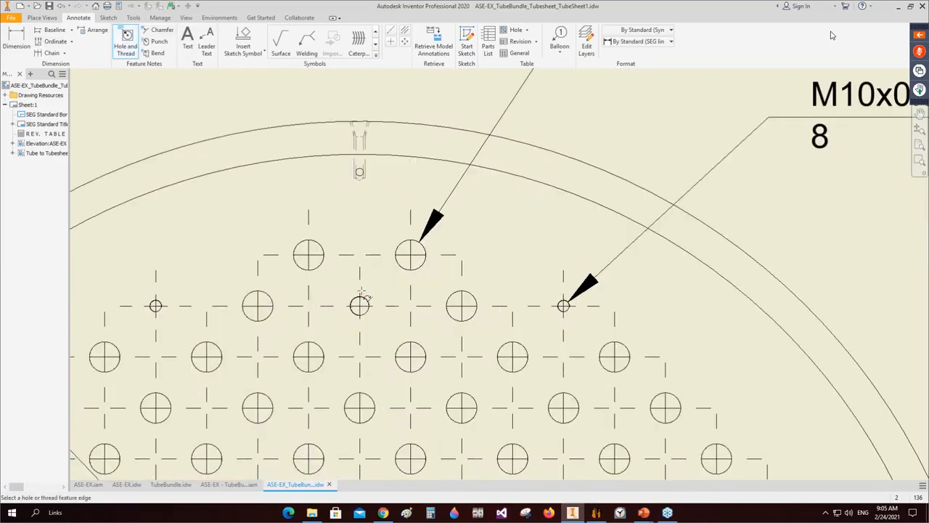
middle_click_drag(327, 241, 342, 278)
left_click(282, 126)
right_click(283, 126)
left_click(277, 87)
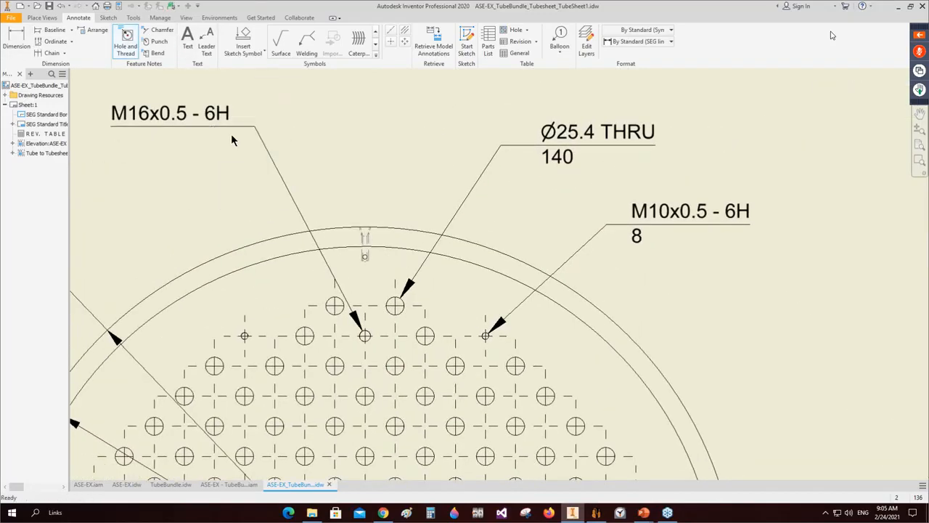
Step: Edit the top-centre hole's thread note and insert the quantity note on its second line
right_click(224, 114)
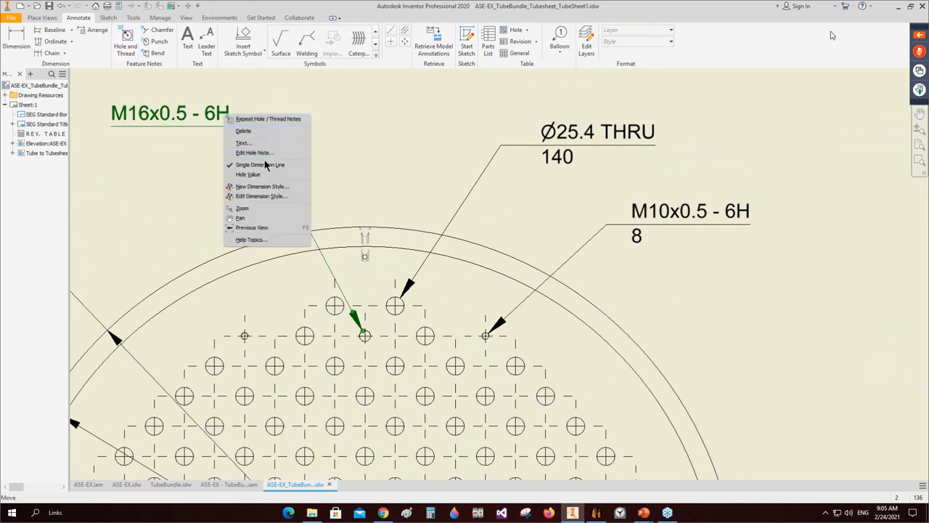
left_click(268, 153)
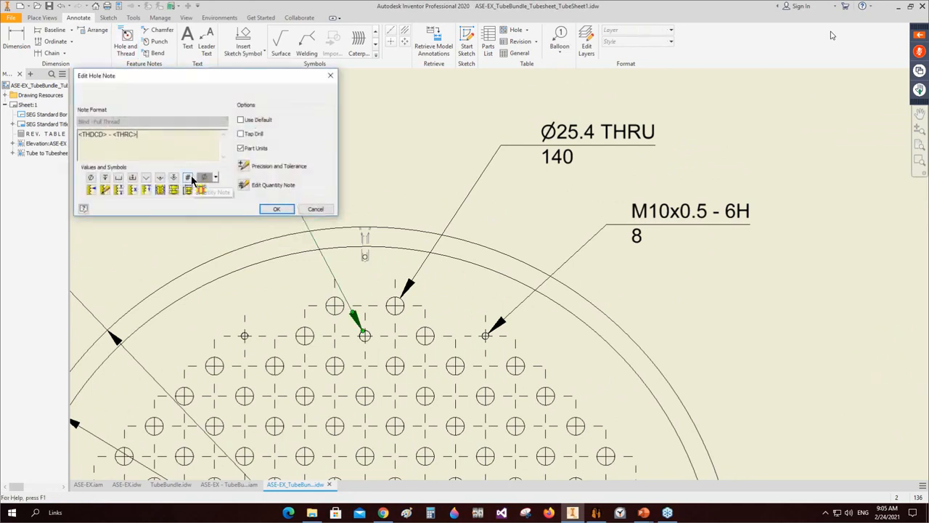
left_click(164, 144)
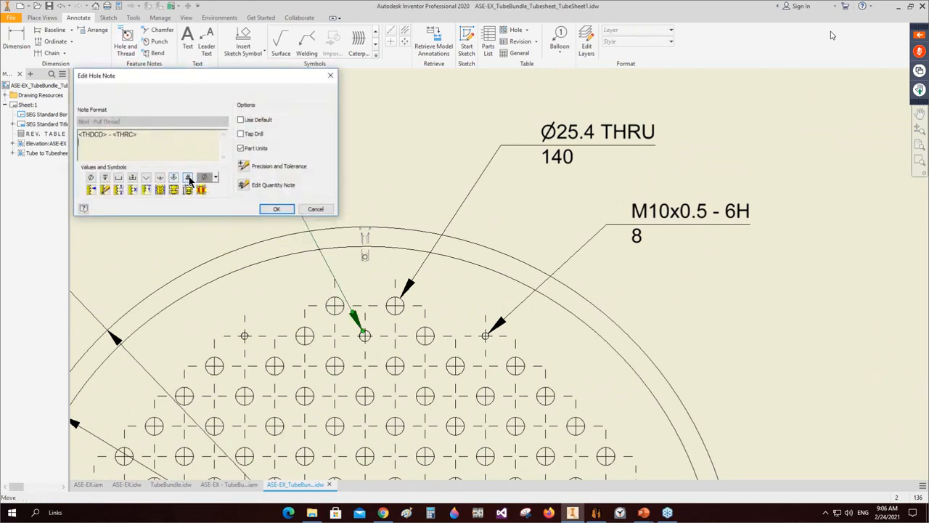
left_click(189, 180)
left_click(276, 208)
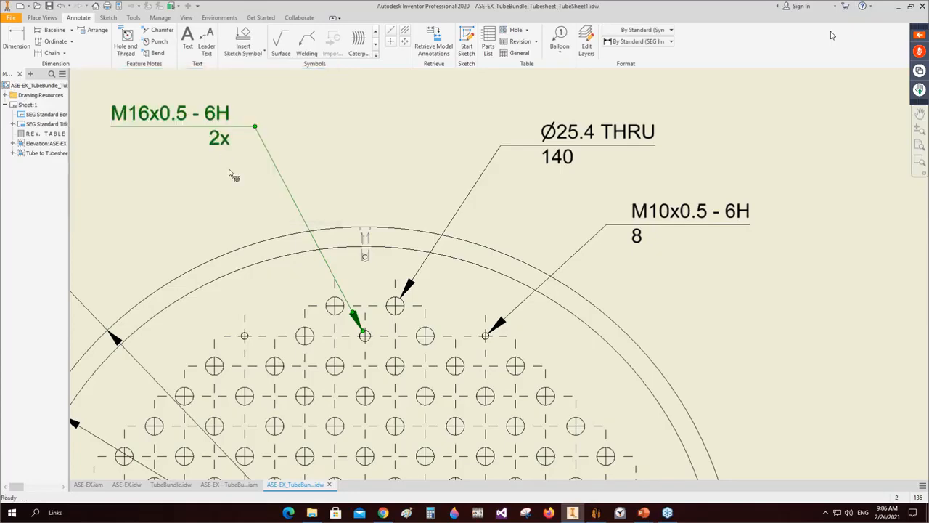
Step: Start a detail view of the Elevation view with a rectangular fence, smooth cutout, full detail boundary and connection line
scroll(229, 174, "down", 5)
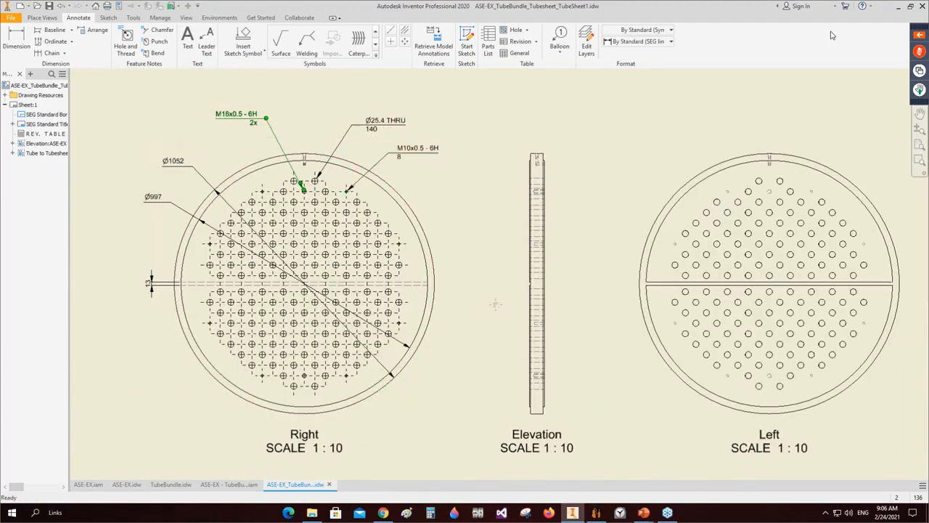
scroll(428, 161, "down", 4)
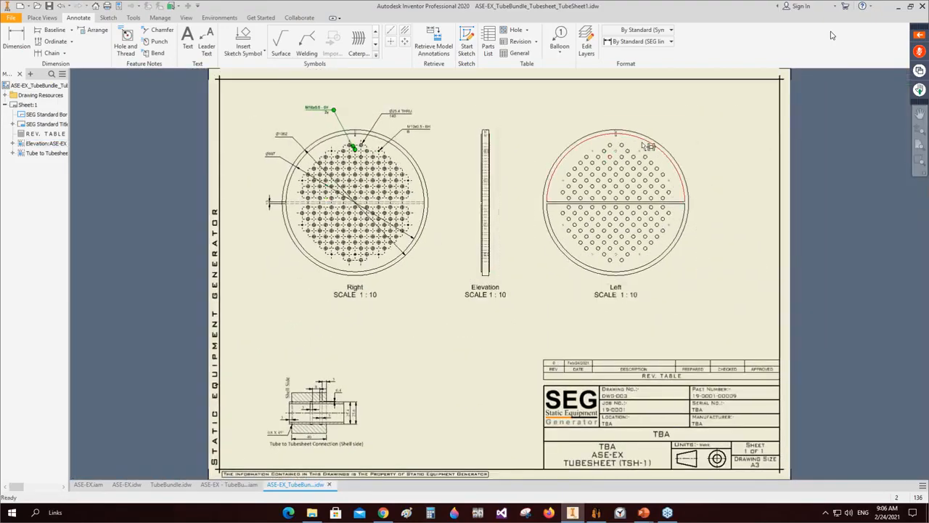
scroll(614, 138, "up", 5)
scroll(138, 156, "up", 4)
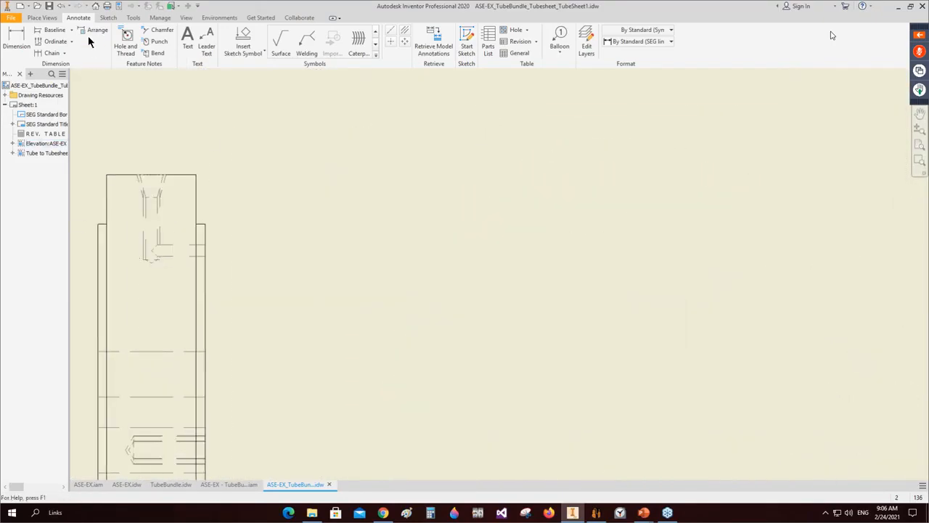
left_click(108, 17)
left_click(41, 17)
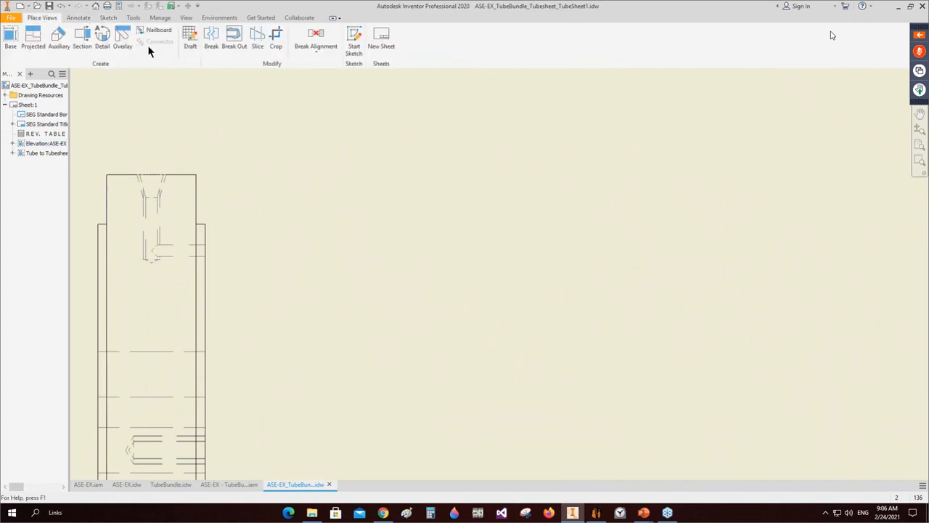
left_click(102, 37)
left_click(164, 230)
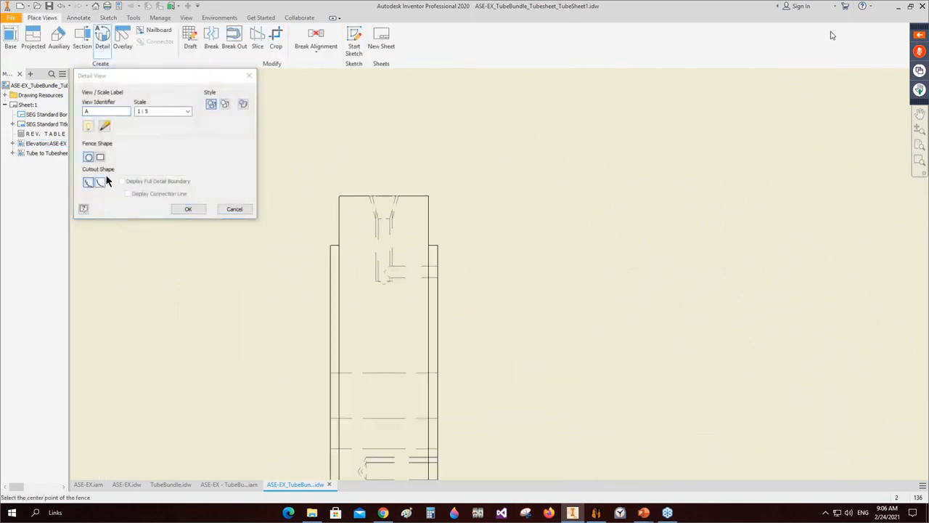
left_click(100, 157)
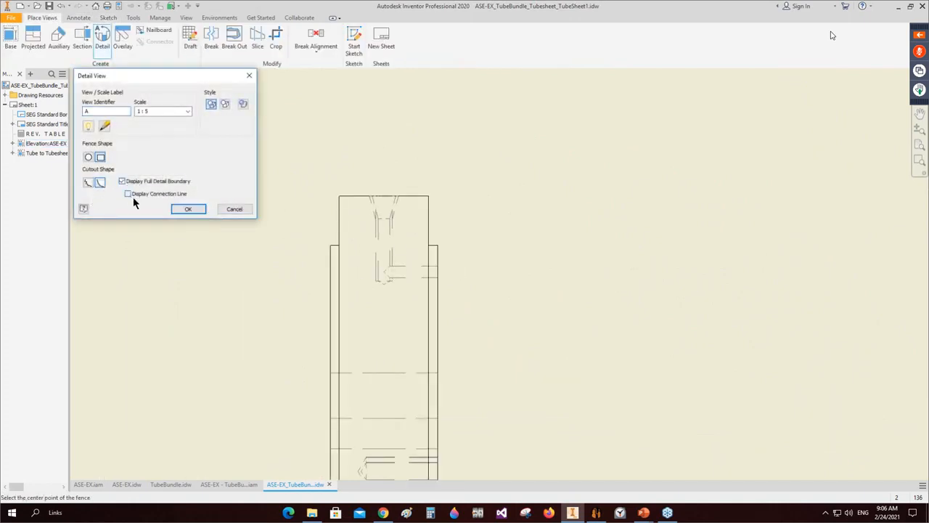
left_click(129, 194)
Step: Fence the tubesheet's top end around the drilled passages and place detail A at scale 1:4 between the Elevation and Left views
left_click(384, 235)
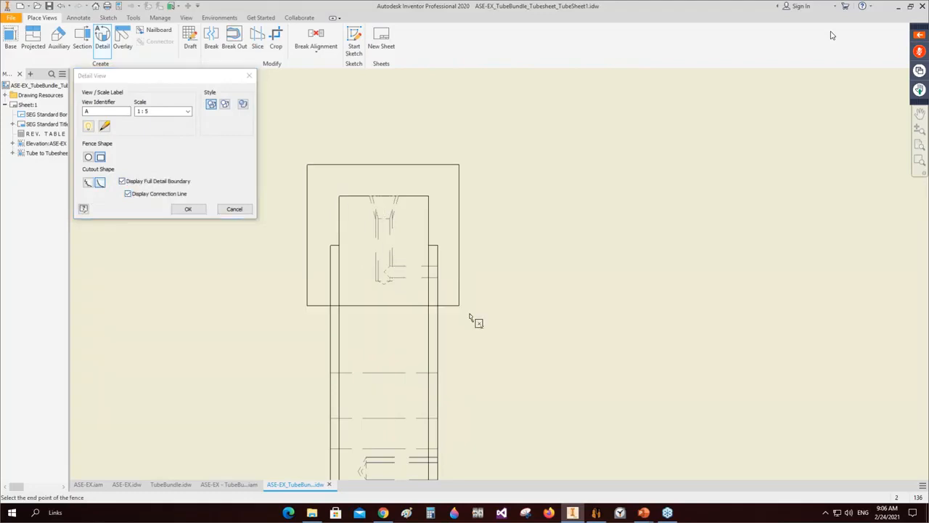
left_click(497, 349)
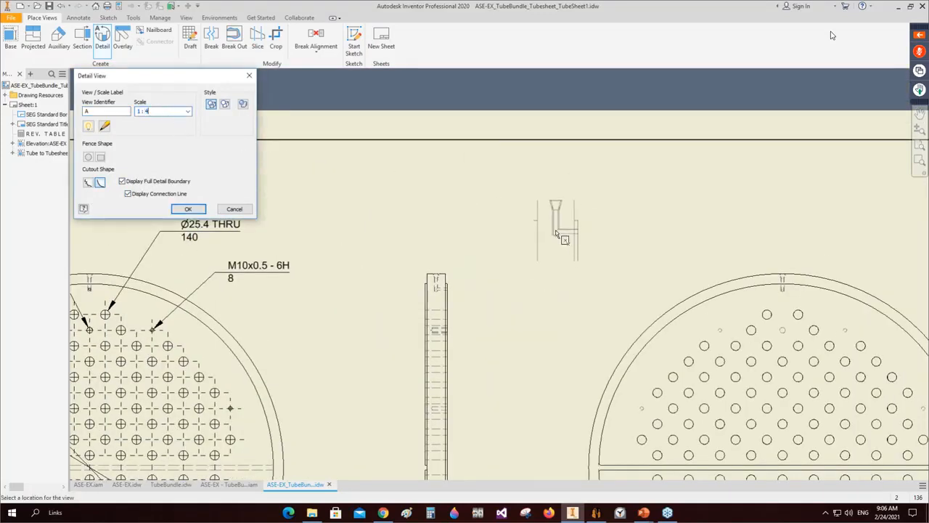
left_click(556, 237)
scroll(556, 237, "down", 3)
Step: Add a thread note to the vertical tapered hole in detail A, placed outside the detail boundary
left_click(78, 18)
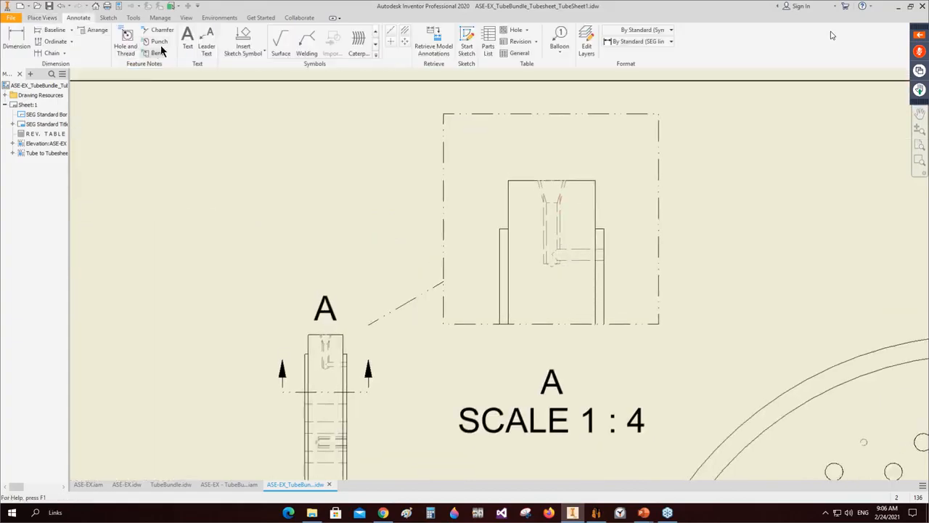
left_click(124, 41)
left_click(410, 166)
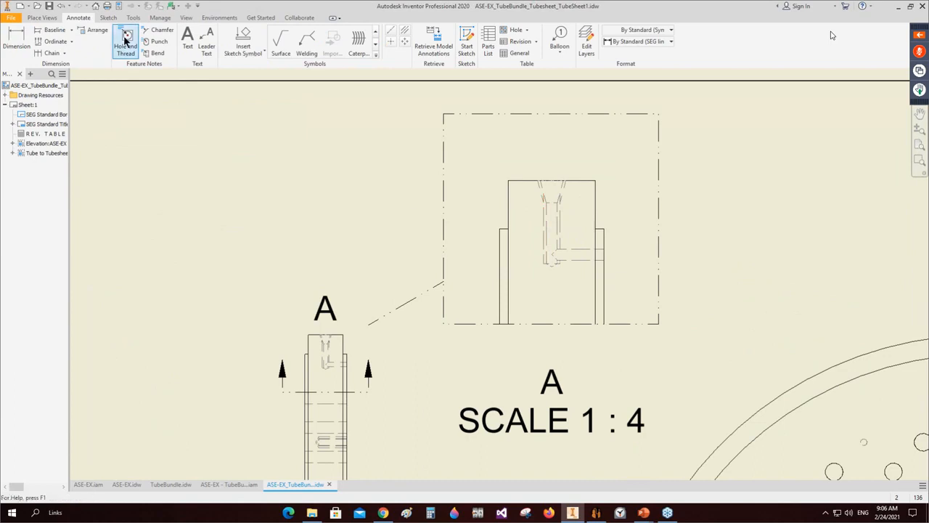
left_click(561, 222)
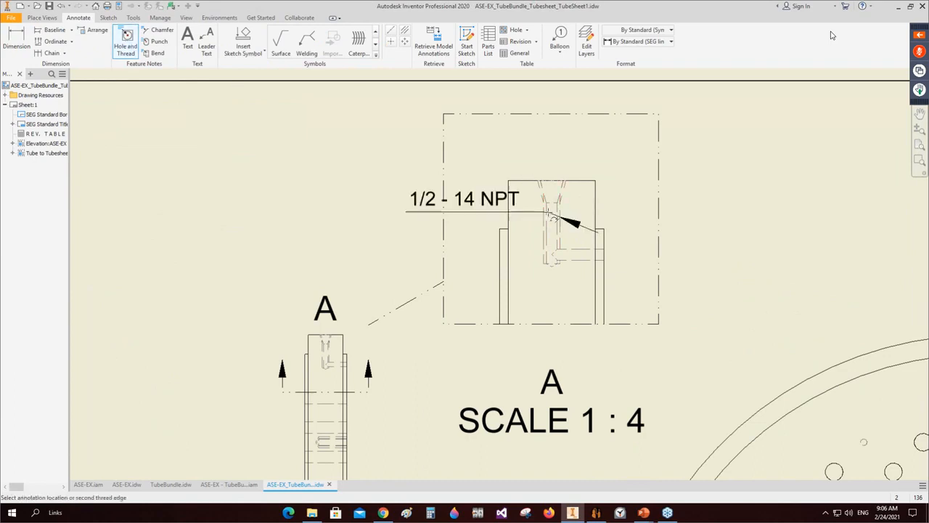
left_click(370, 153)
right_click(367, 155)
left_click(410, 155)
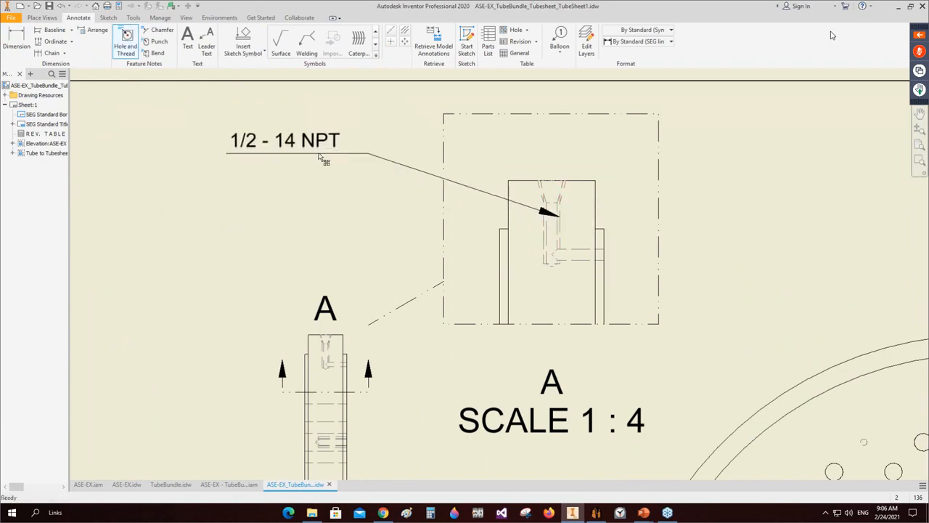
Step: Review the complete tubesheet sheet, and switch to ASE-EX.iam to examine the sectioned heat exchanger in rotated and left views
scroll(496, 200, "down", 4)
scroll(496, 200, "down", 2)
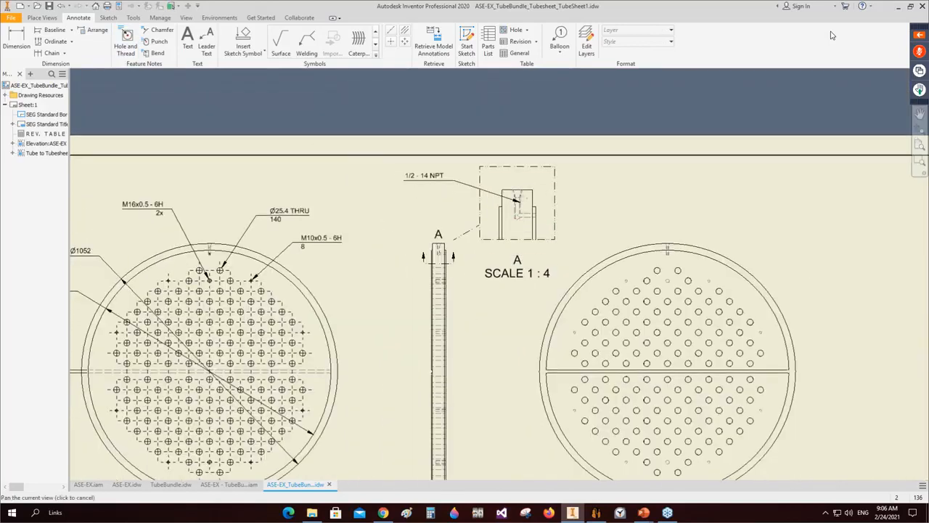
key("Home")
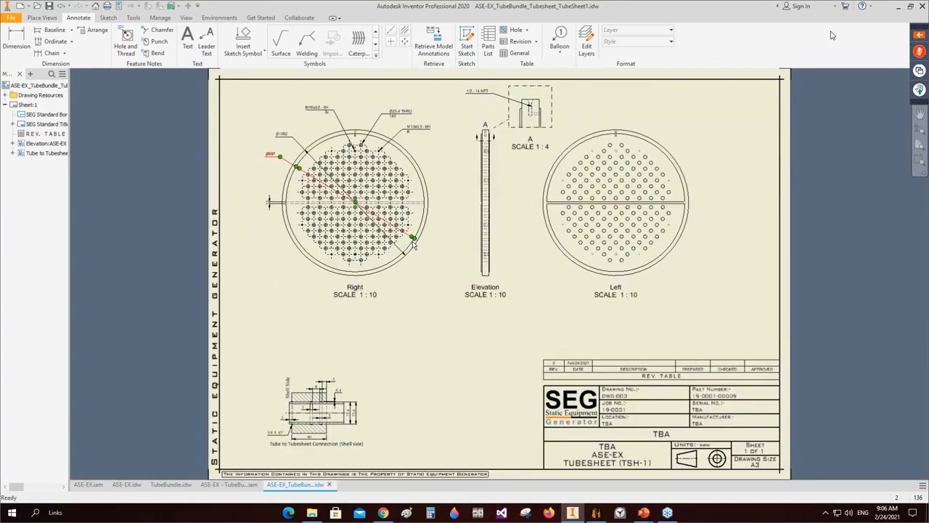
mouse_move(412, 243)
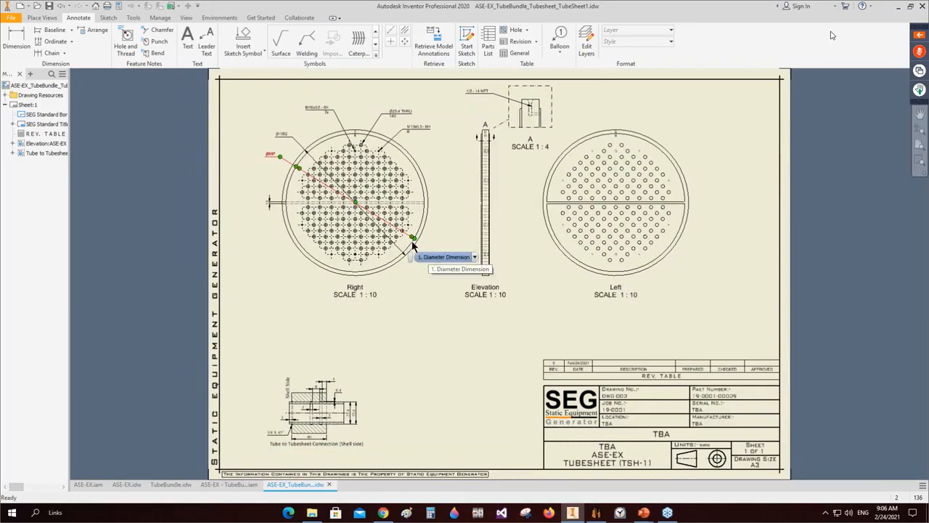
left_click(101, 481)
scroll(514, 298, "up", 3)
left_click(920, 214)
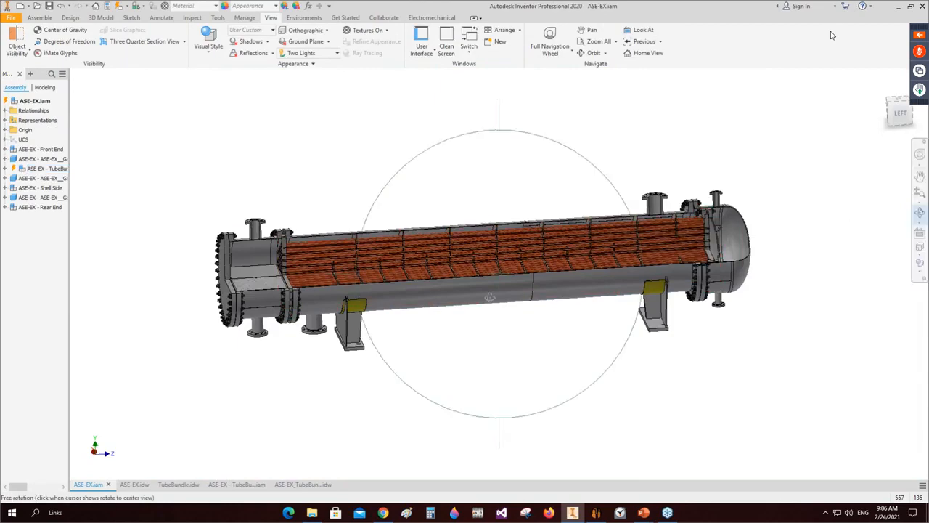
left_click_drag(488, 307, 580, 294)
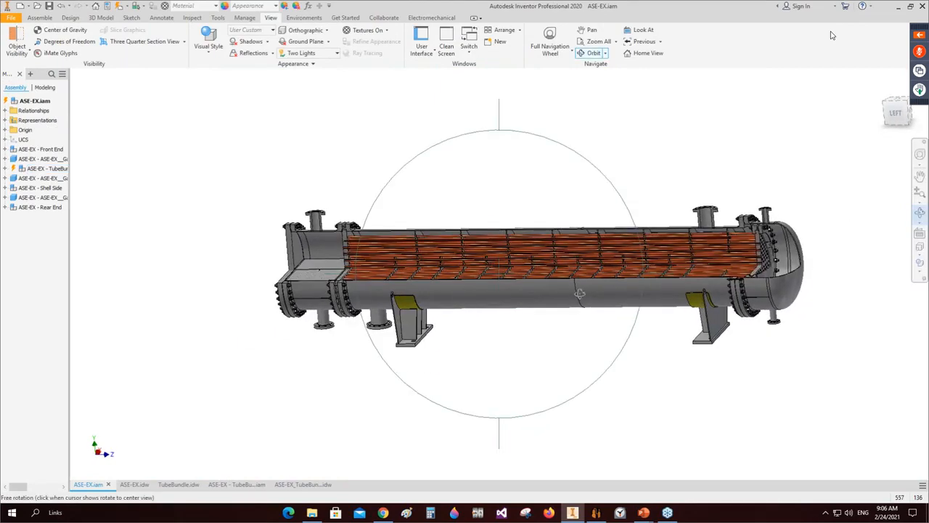
left_click(920, 213)
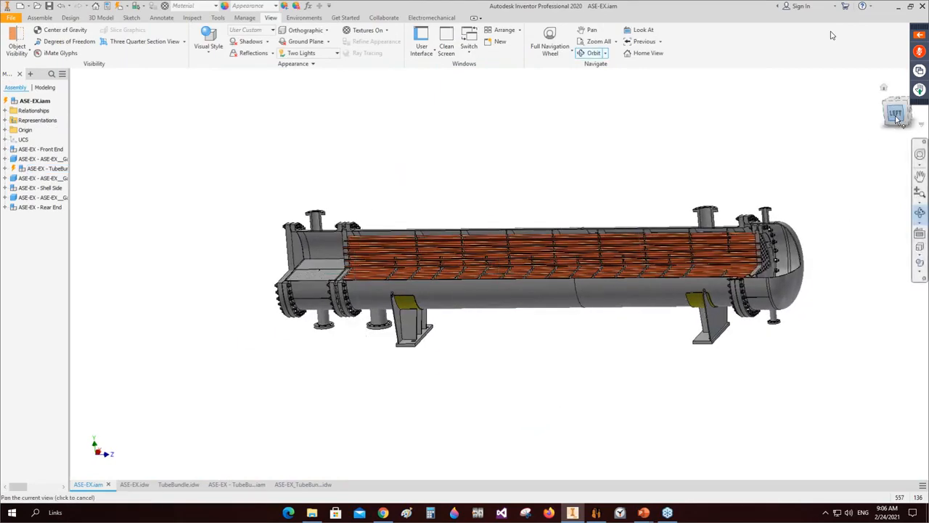
scroll(735, 270, "down", 2)
left_click(734, 267)
middle_click(432, 228)
middle_click(432, 229)
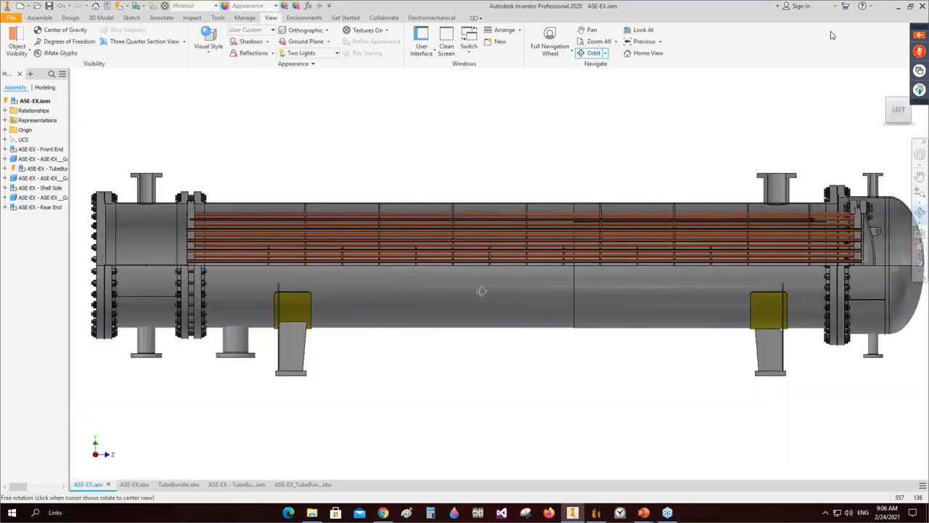
right_click(556, 149)
left_click(590, 152)
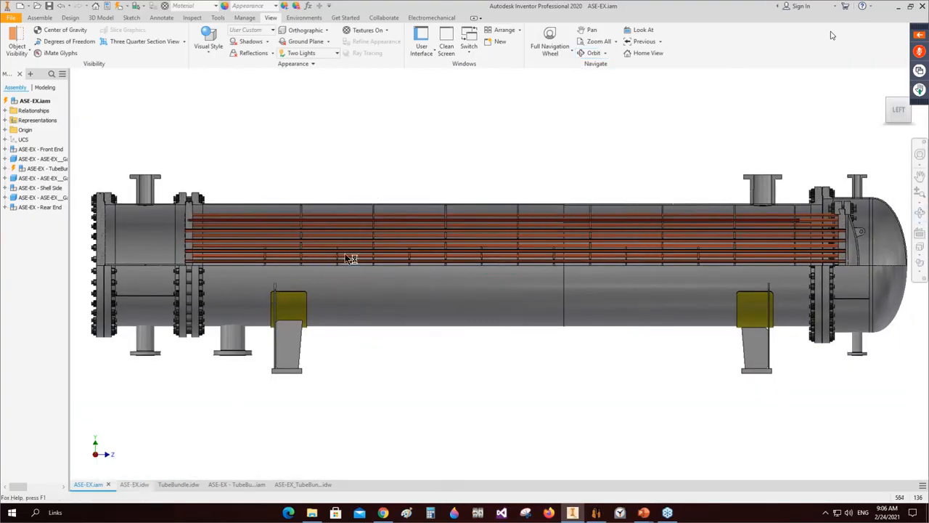
Step: Look over the ASE-EX.idw and TubeBundle.idw drawings and the tube bundle assembly model
key("ctrl+Tab")
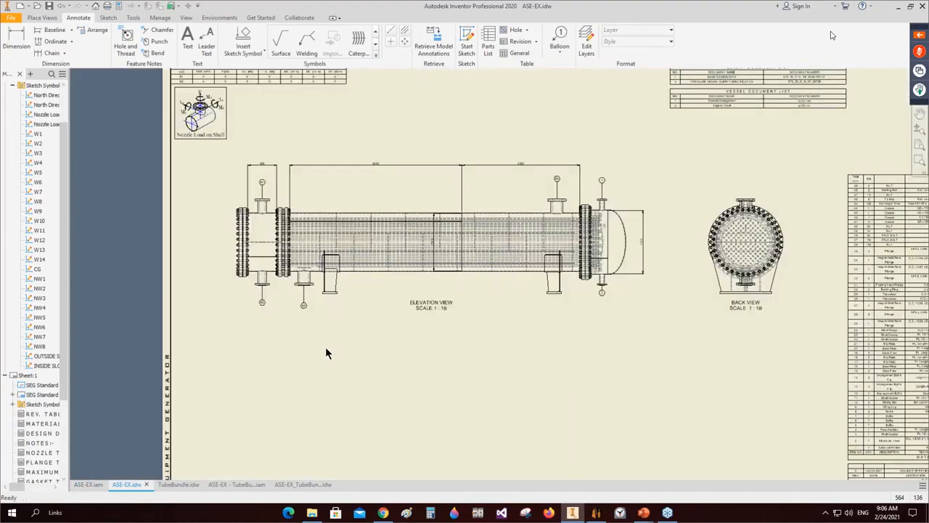
scroll(357, 339, "down", 3)
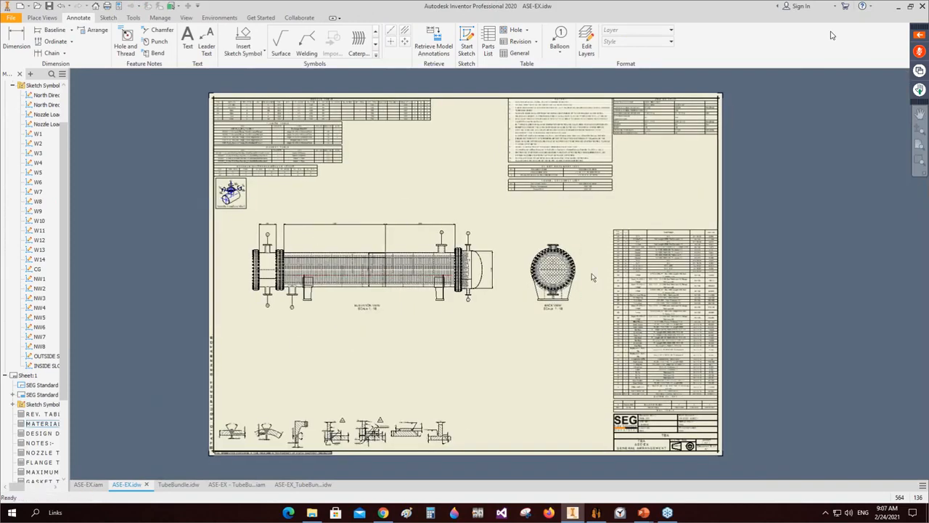
left_click(172, 484)
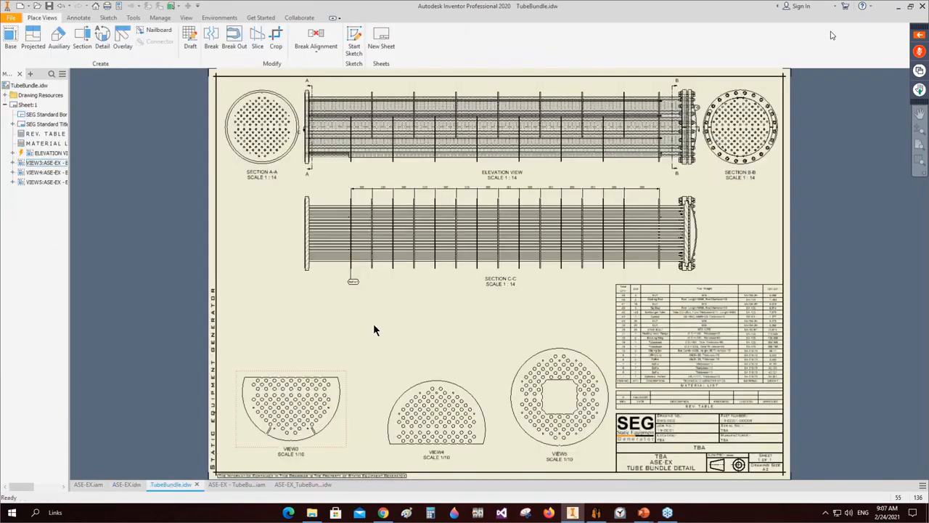
left_click(213, 487)
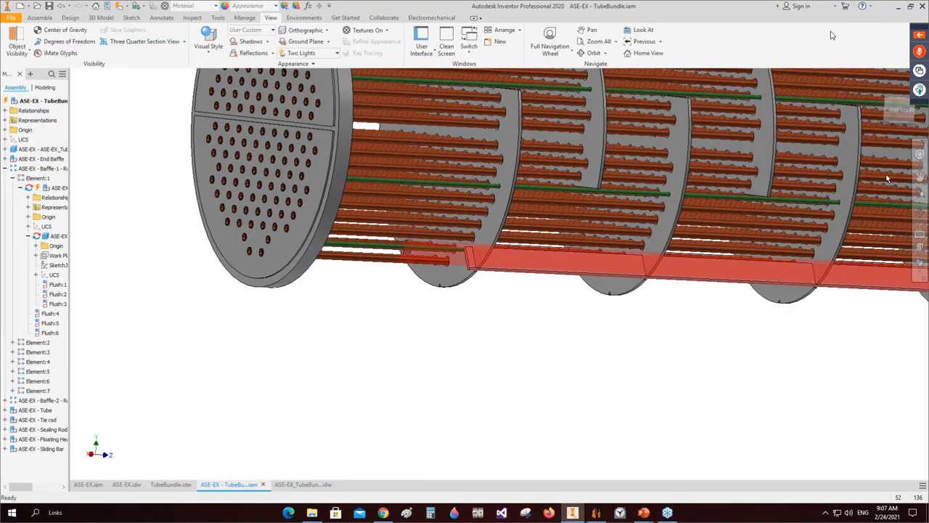
Step: Turn the tube bundle model to its left view, and close all the open heat exchanger models and drawings
left_click(902, 110)
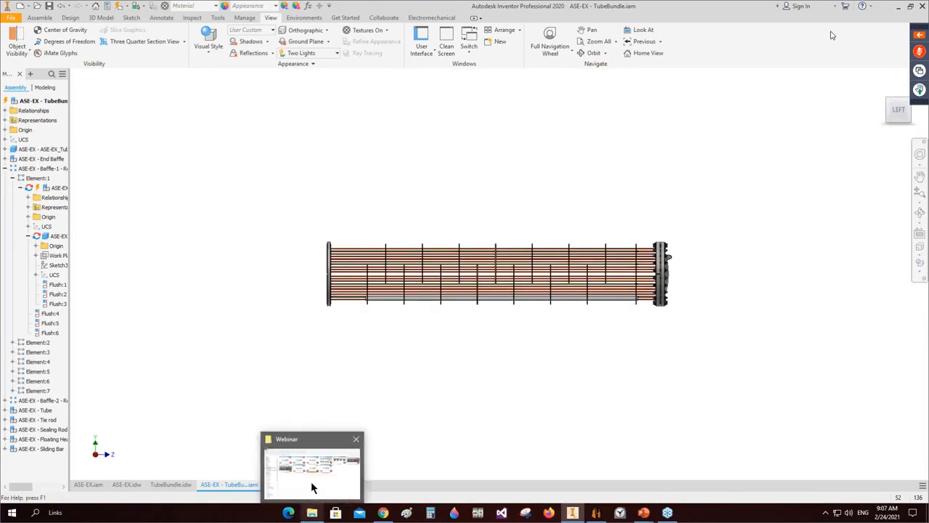
left_click(302, 484)
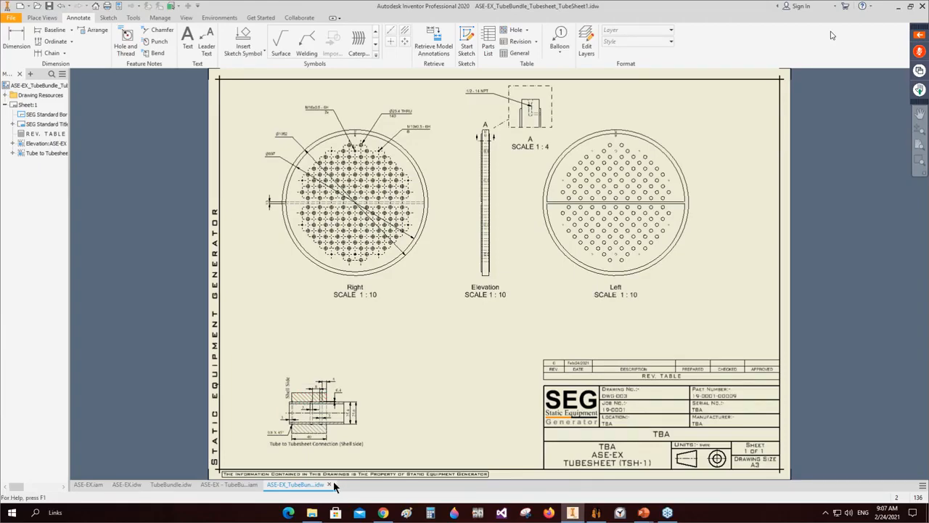
left_click(255, 486)
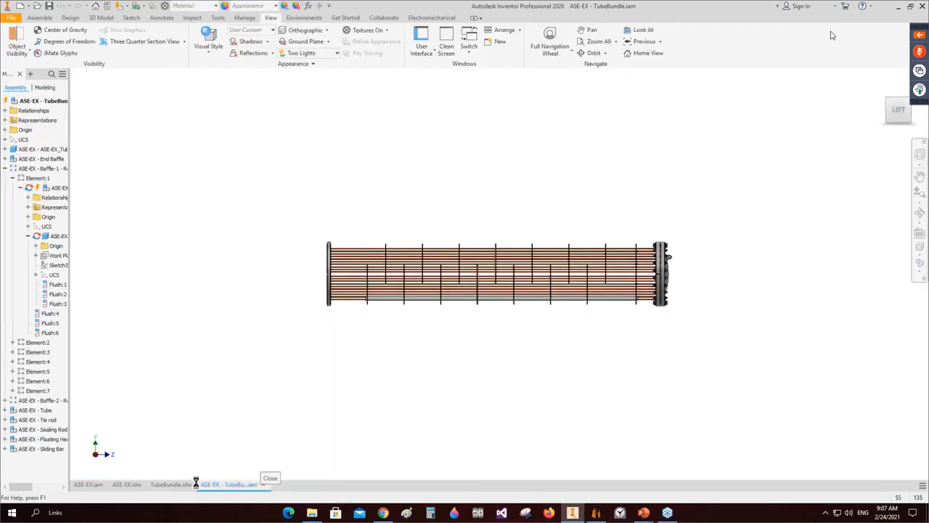
left_click(185, 484)
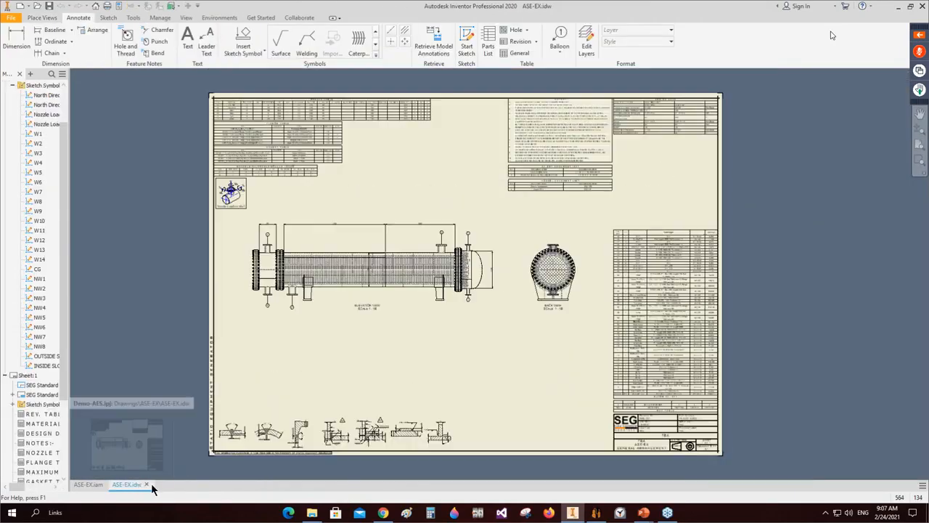
left_click(149, 485)
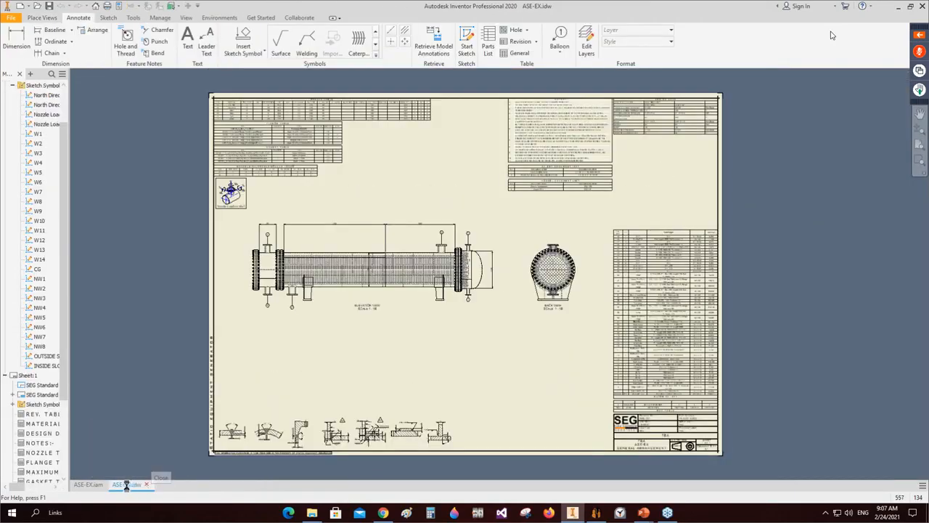
left_click(108, 484)
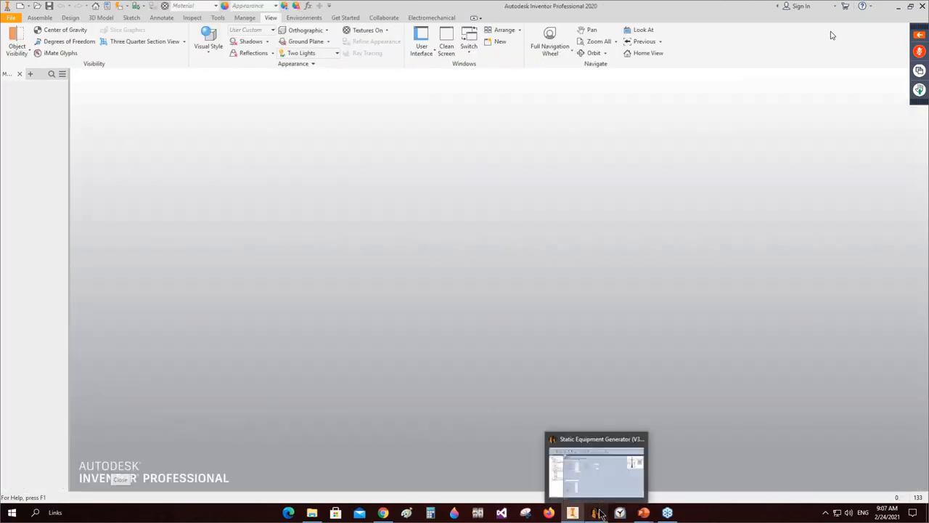
Step: Switch to Static Equipment Generator and create a new project named Demo-BKU with a chosen workspace folder
left_click(595, 511)
left_click(39, 21)
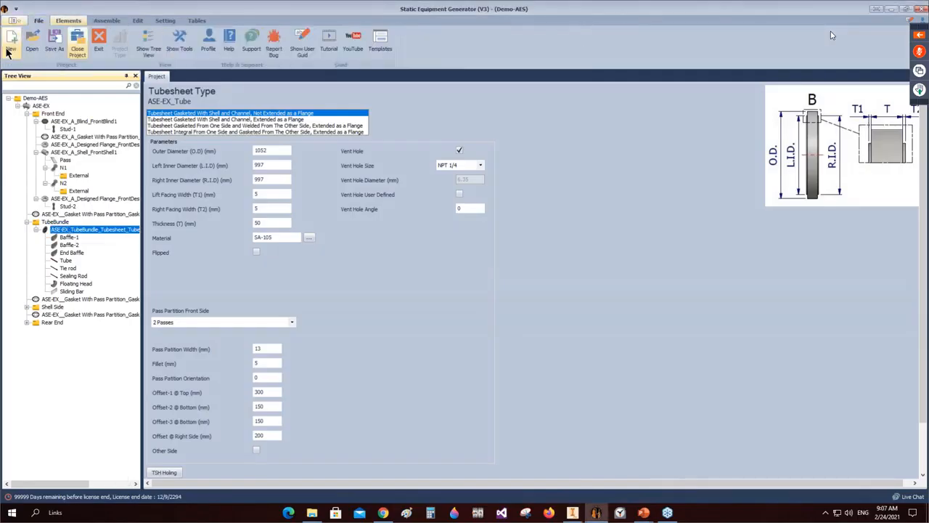
left_click(11, 42)
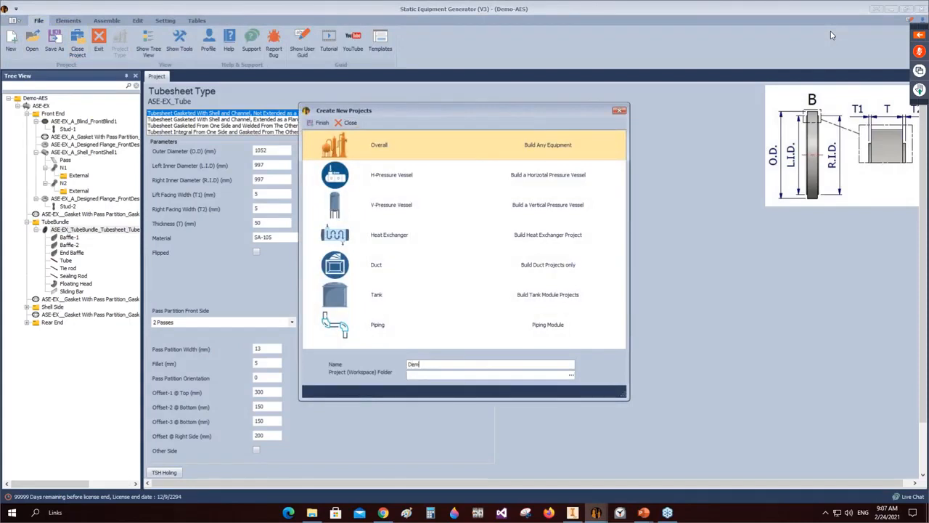
type("Demo-BKU")
left_click(571, 374)
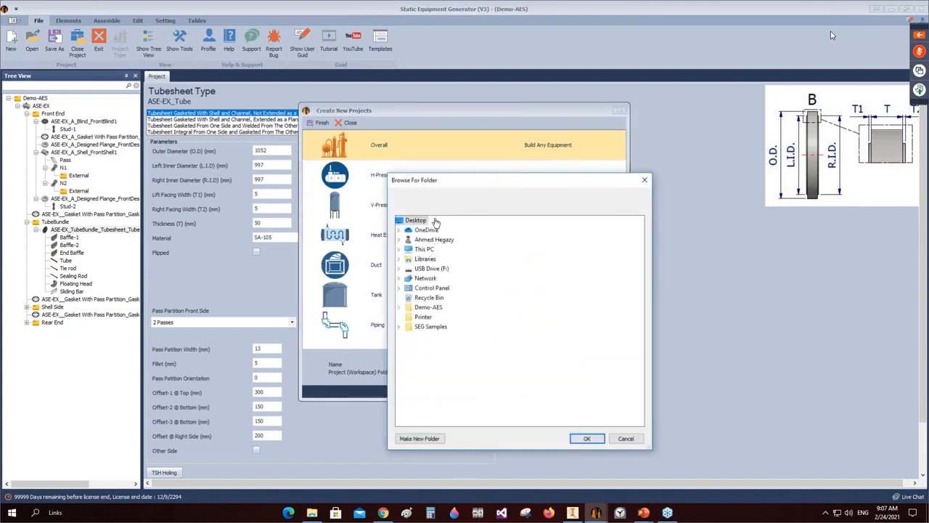
left_click(588, 438)
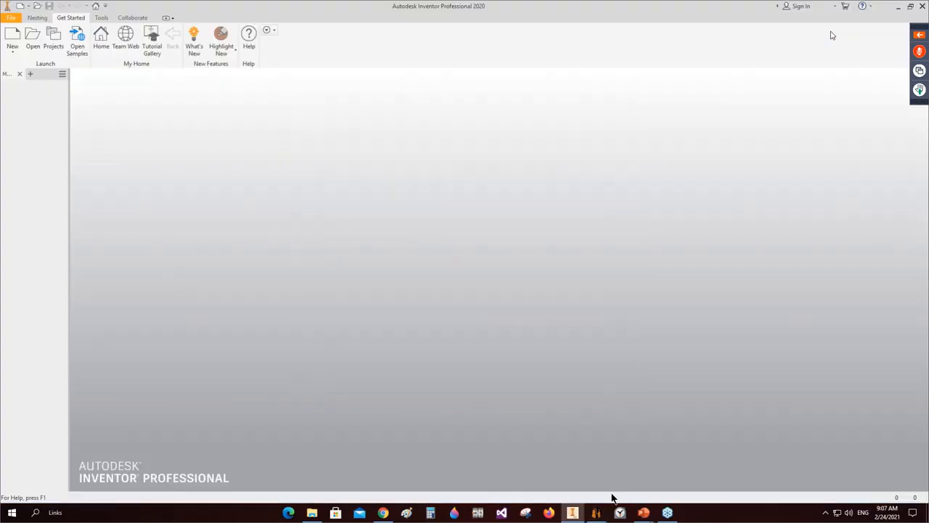
Step: Close the floating Tool Box and rename the new project's TBA vessel as BKU-EX
left_click(573, 512)
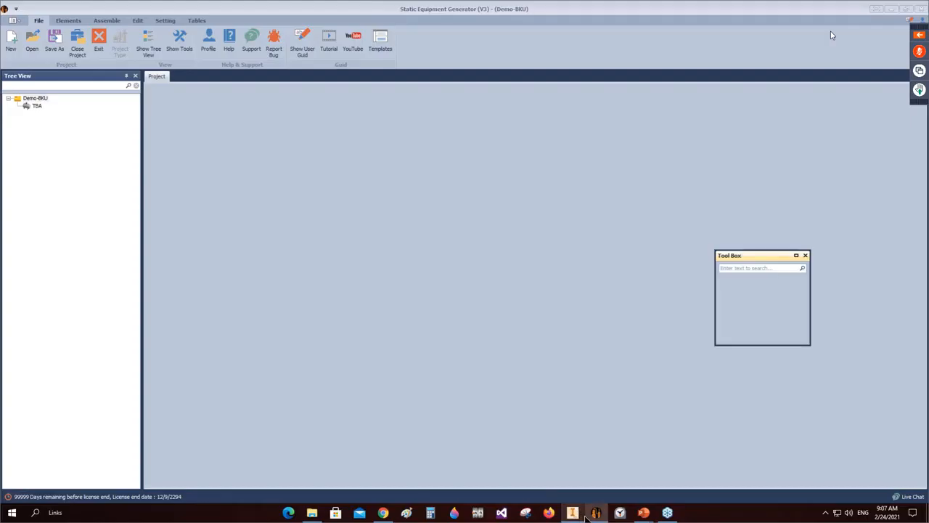
left_click(806, 256)
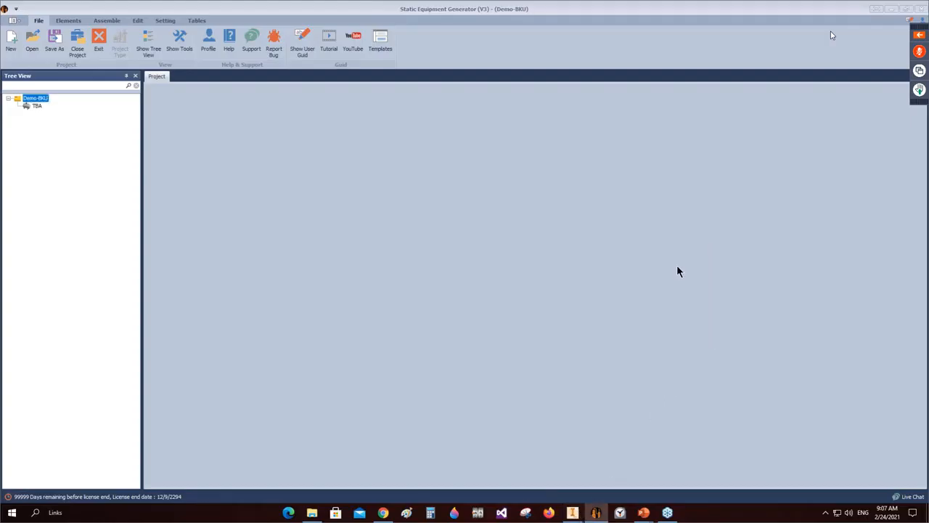
left_click(37, 106)
right_click(36, 106)
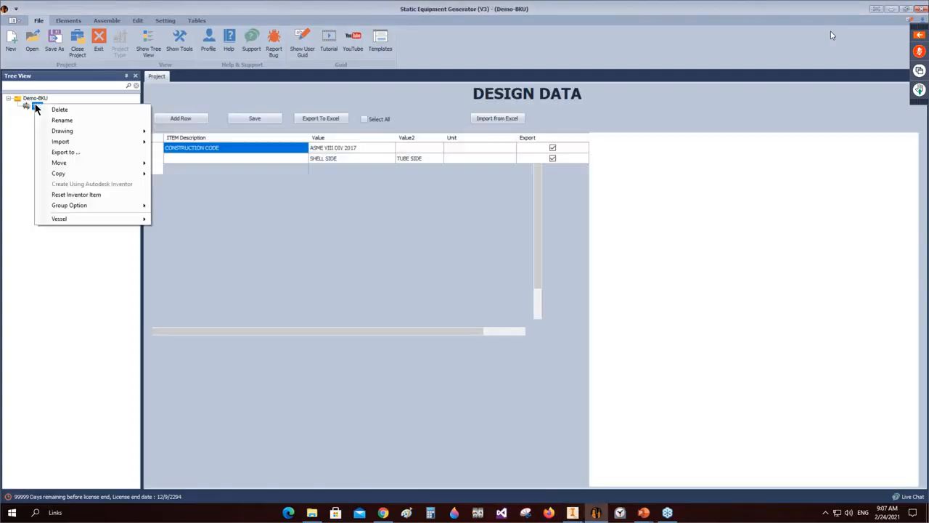
left_click(62, 121)
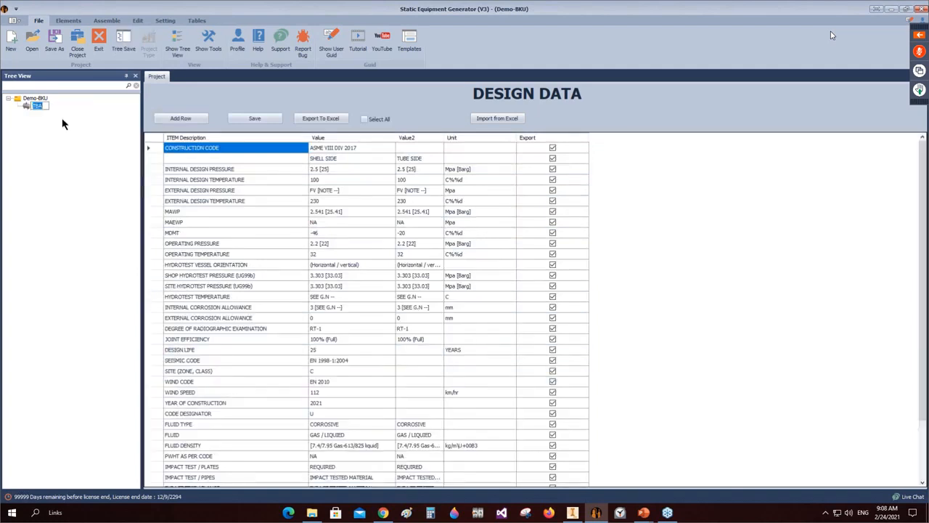
type("BKU-EX")
key("Return")
left_click(33, 111)
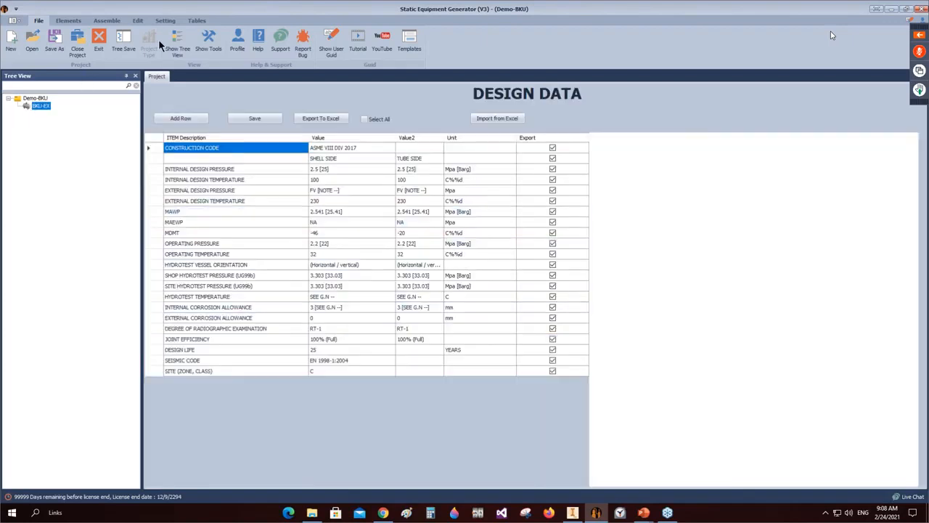
Step: Check the equipment settings, and choose the BOM numbering method in the application settings and save them
left_click(165, 20)
left_click(15, 43)
left_click(573, 178)
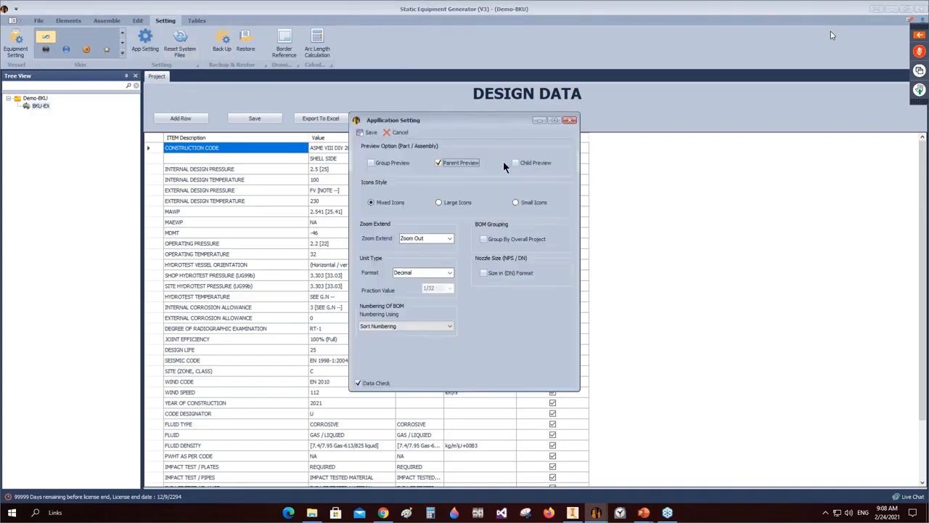
left_click(440, 326)
left_click(400, 340)
left_click(359, 133)
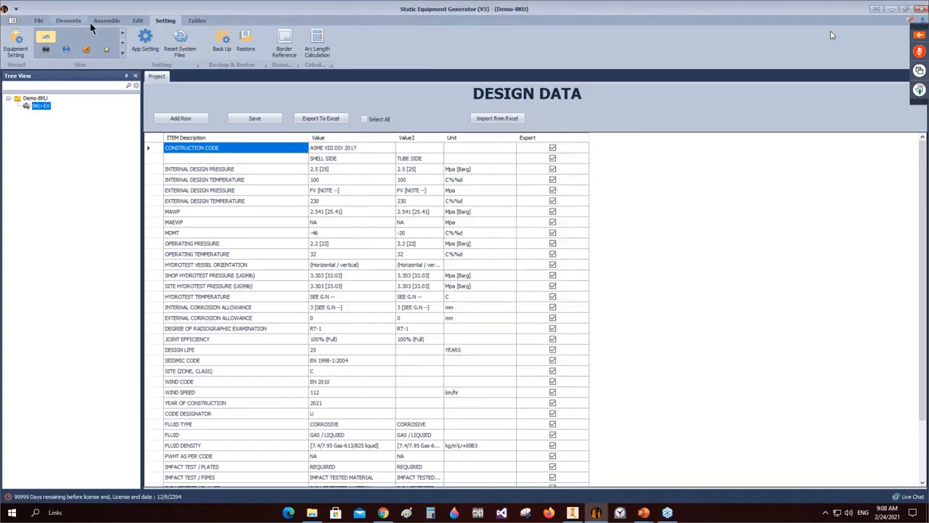
Step: Start a new heat exchanger for vessel BKU-EX with a clearance of 3 mm
left_click(101, 21)
left_click(75, 41)
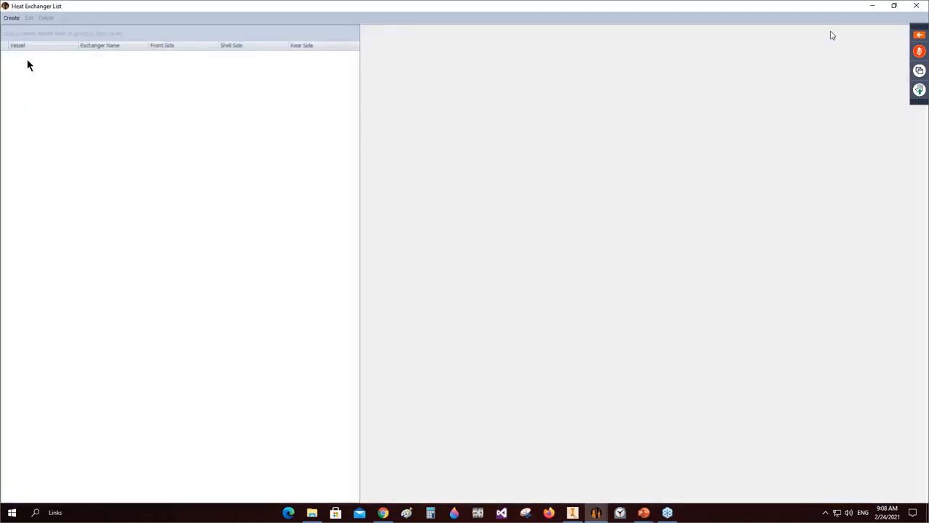
left_click(14, 20)
left_click_drag(93, 54, 1, 76)
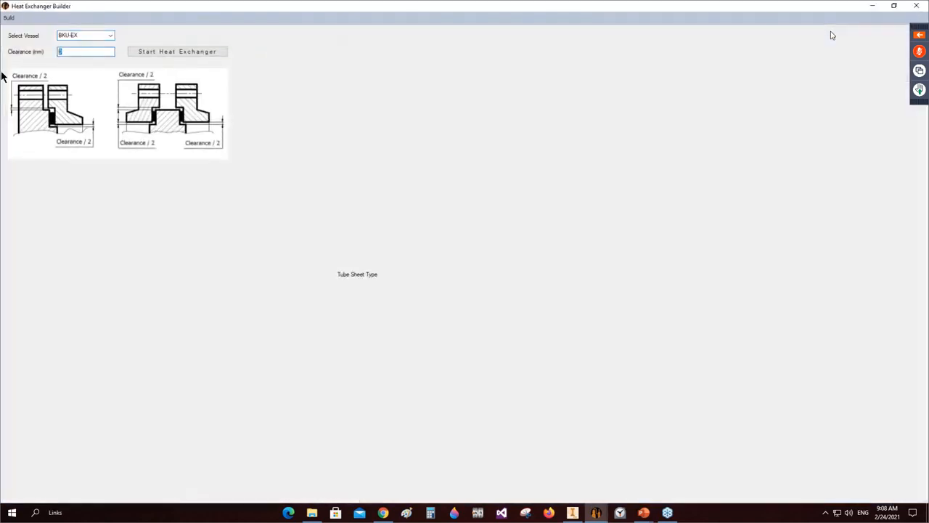
left_click(148, 52)
Step: Choose front side type B and inspect the parameter relations of its head and designed flange
left_click(53, 198)
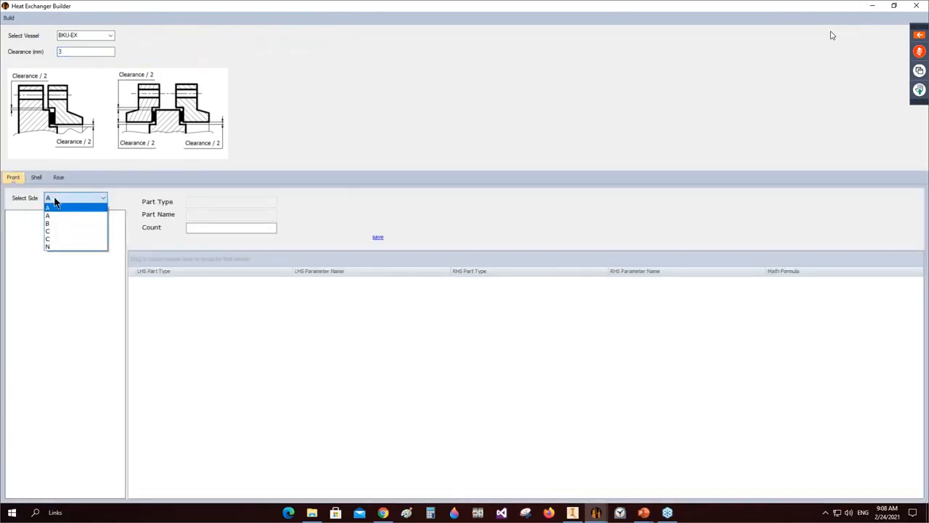
left_click(56, 225)
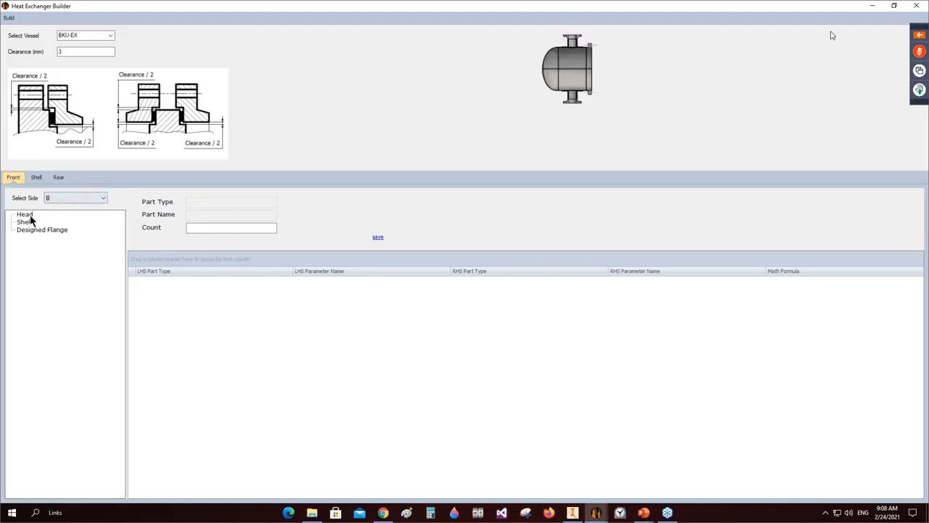
left_click(24, 215)
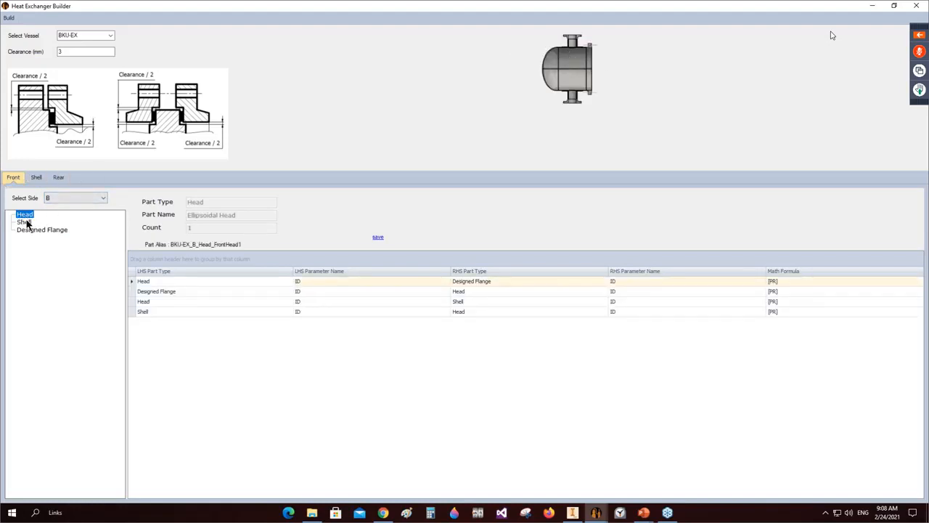
left_click(26, 229)
Step: Choose shell side type K and inspect the relations of its designed flange, cone and head
left_click(36, 177)
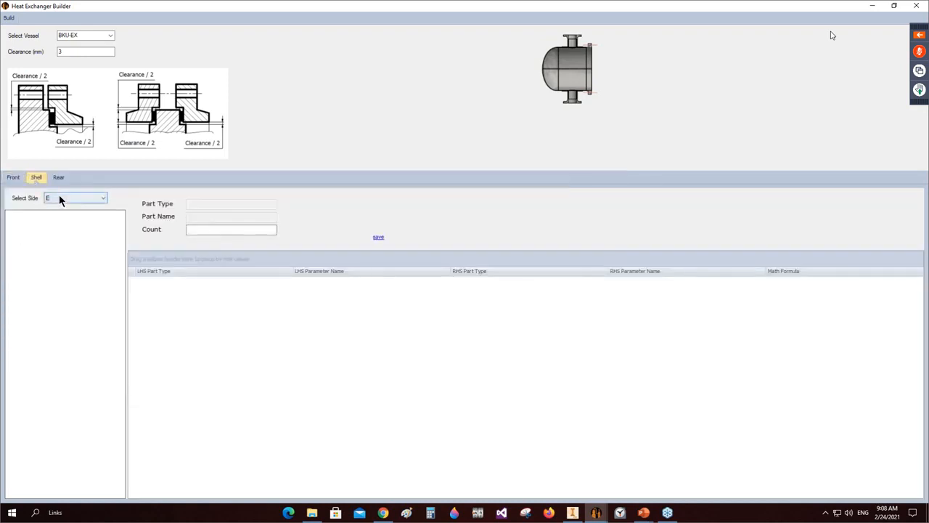
left_click(60, 199)
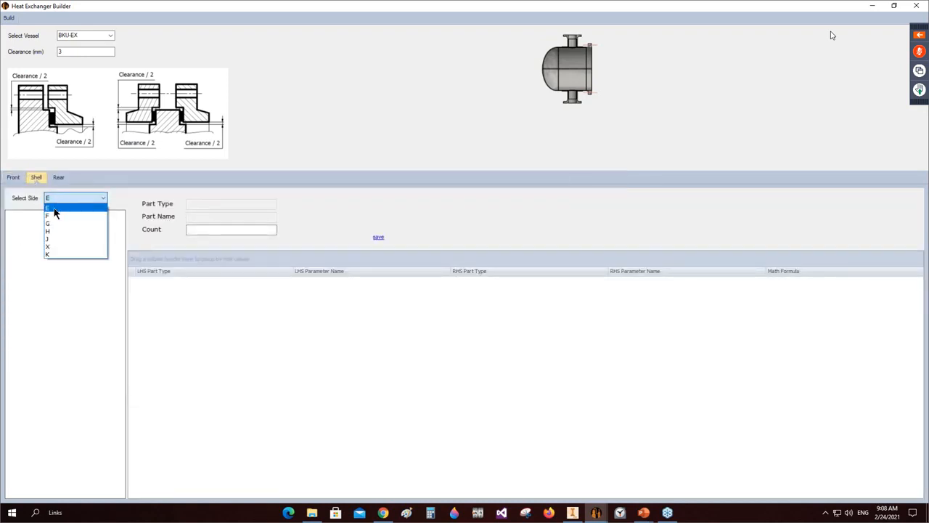
left_click(49, 253)
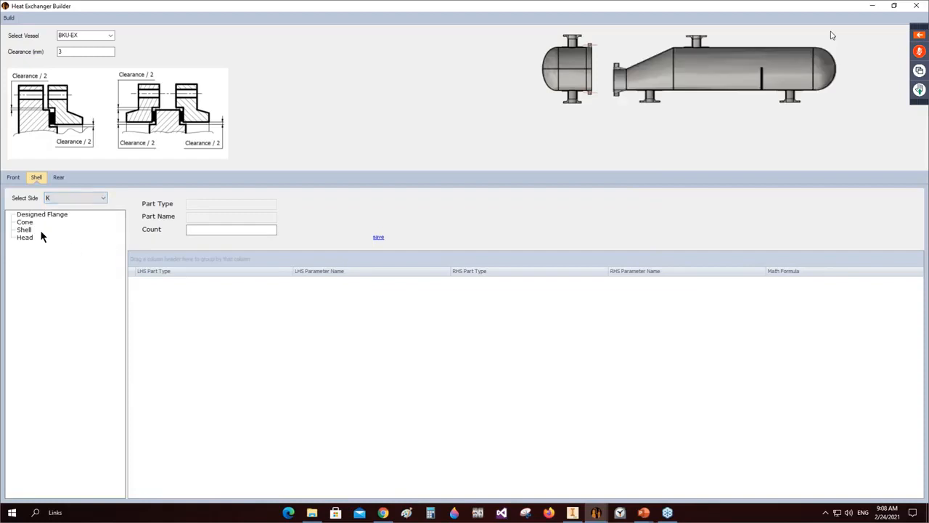
left_click(33, 215)
left_click(26, 222)
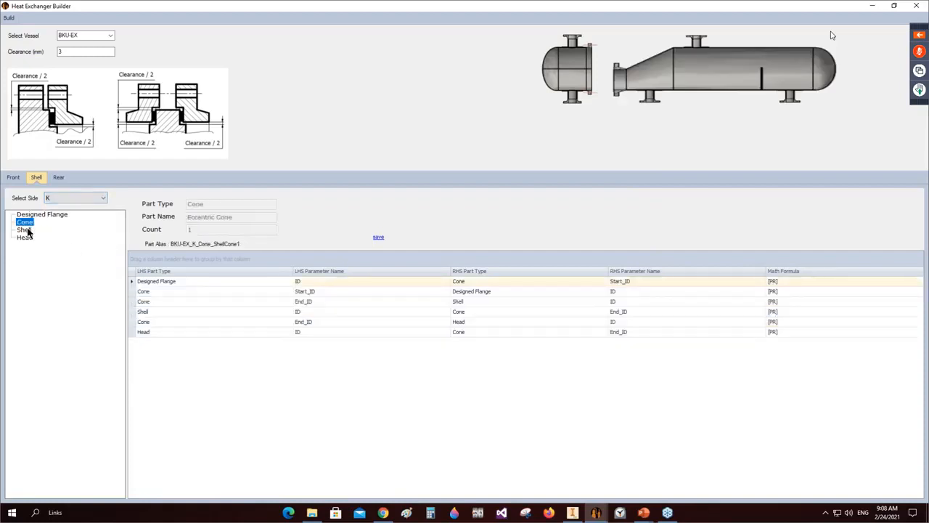
left_click(27, 237)
Step: Choose rear side type U and build the BKU heat exchanger's parts into the project tree
left_click(58, 177)
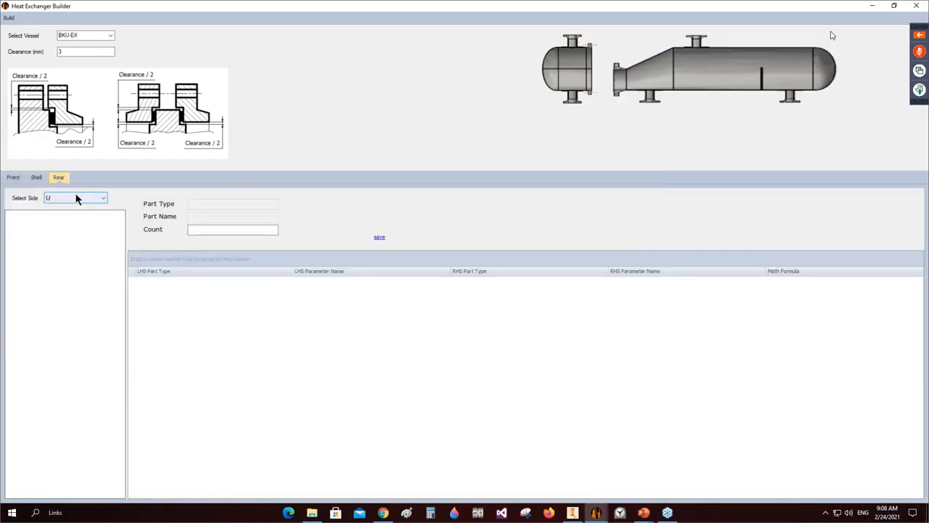
left_click(75, 199)
left_click(58, 209)
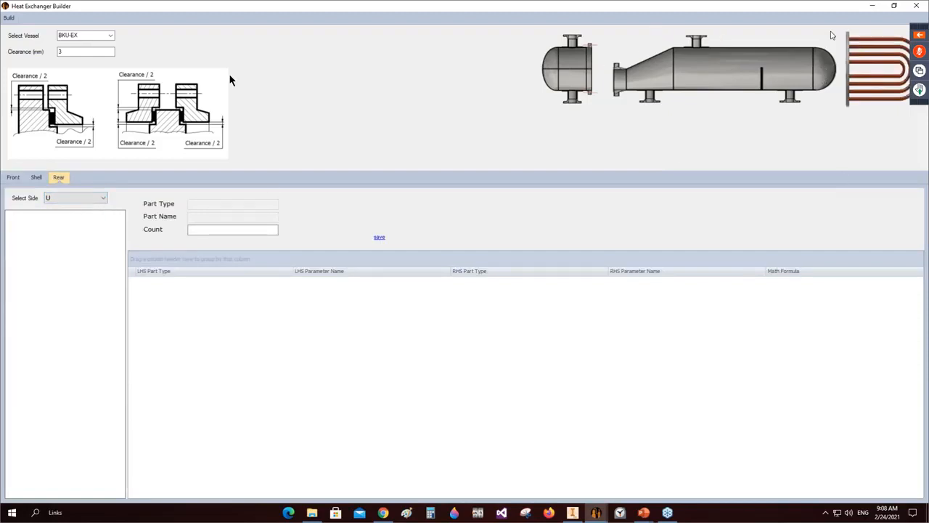
left_click(10, 19)
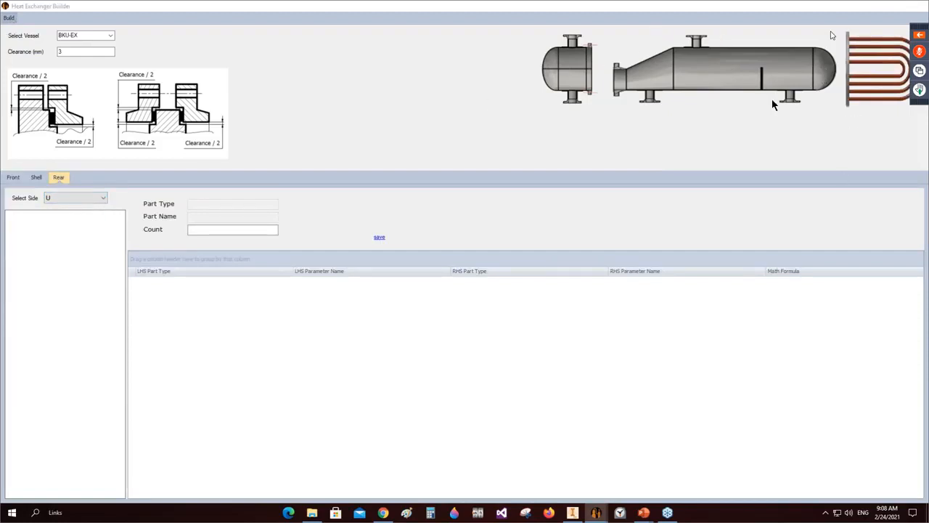
left_click(6, 57)
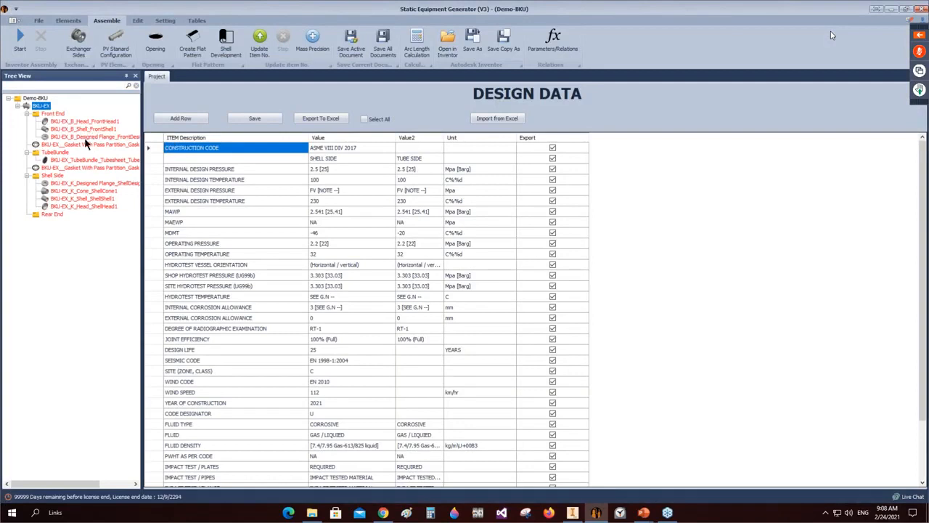
Step: Set the front shell's inner diameter to 1000 mm, L.W.L. orientation to 120 and length to 300 mm, save it and close the parameters list
left_click(48, 130)
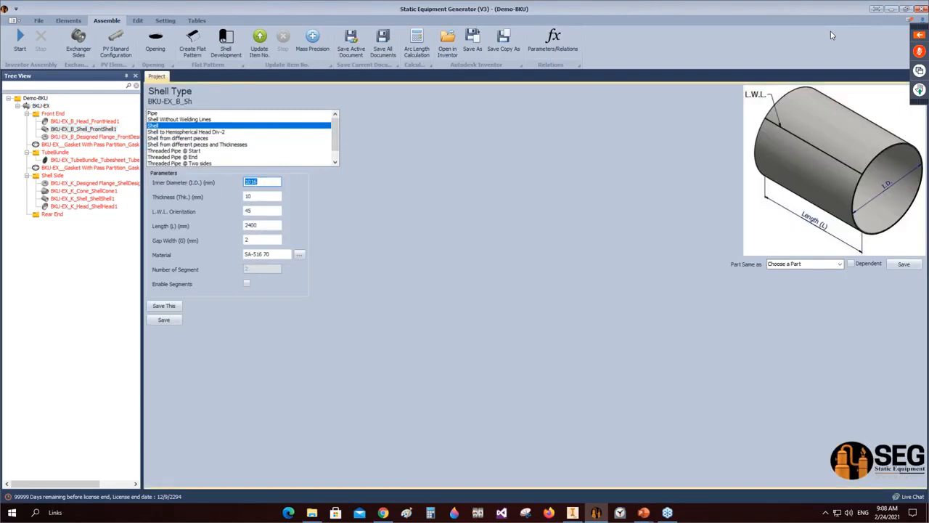
type("100")
key("Tab")
key("Tab")
type("12")
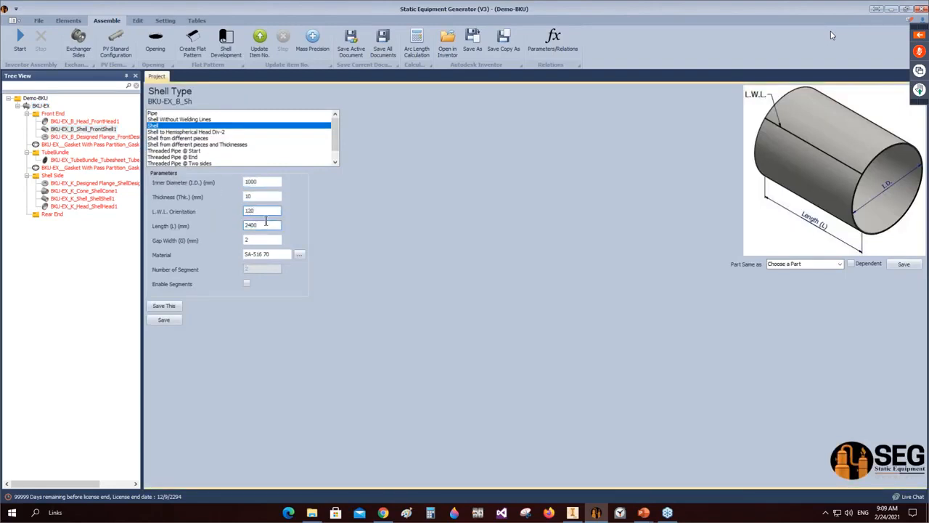
key("Tab")
type("300")
left_click(171, 322)
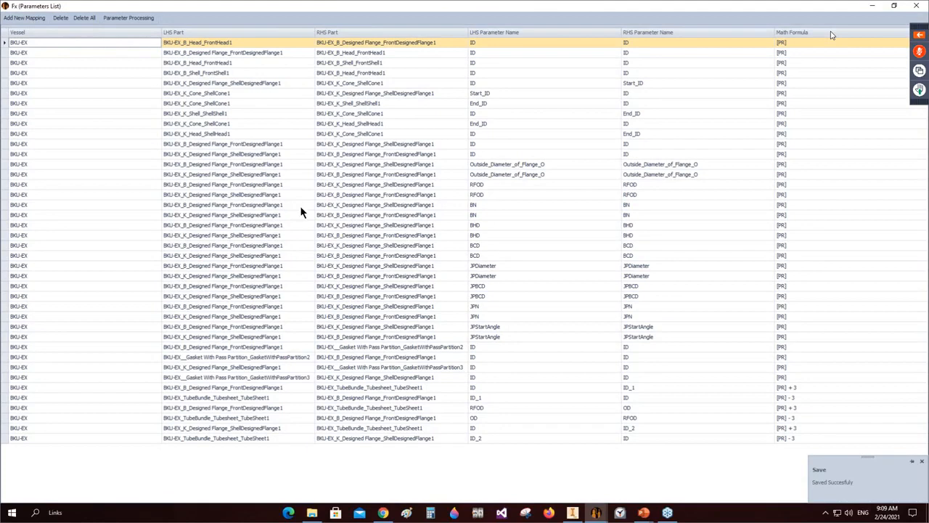
left_click(917, 7)
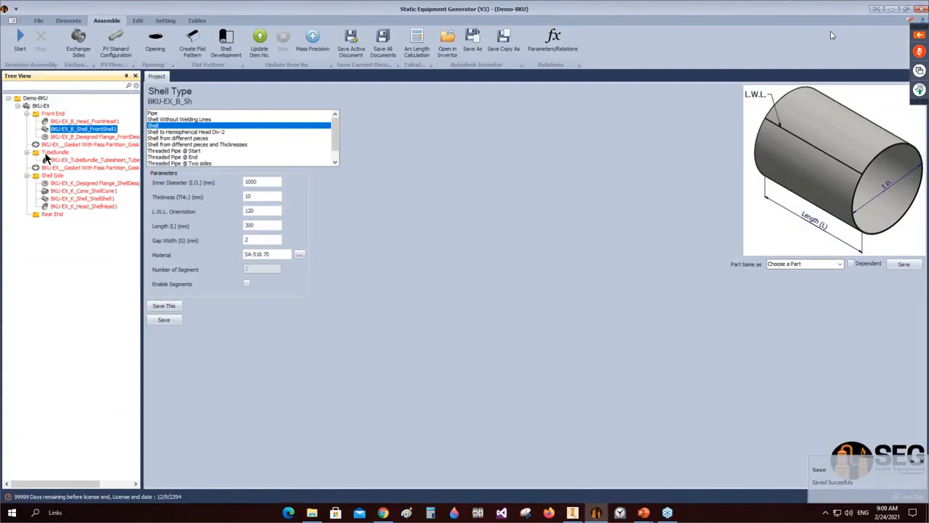
Step: Set the front end designed flange's bolt hole diameter to 33 mm and bolt number to 36, and save it
left_click(51, 137)
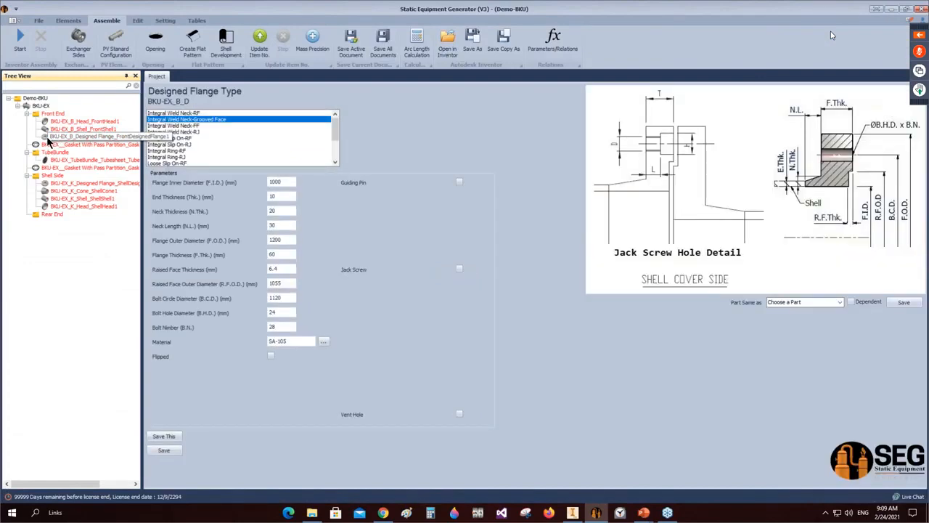
double_click(284, 312)
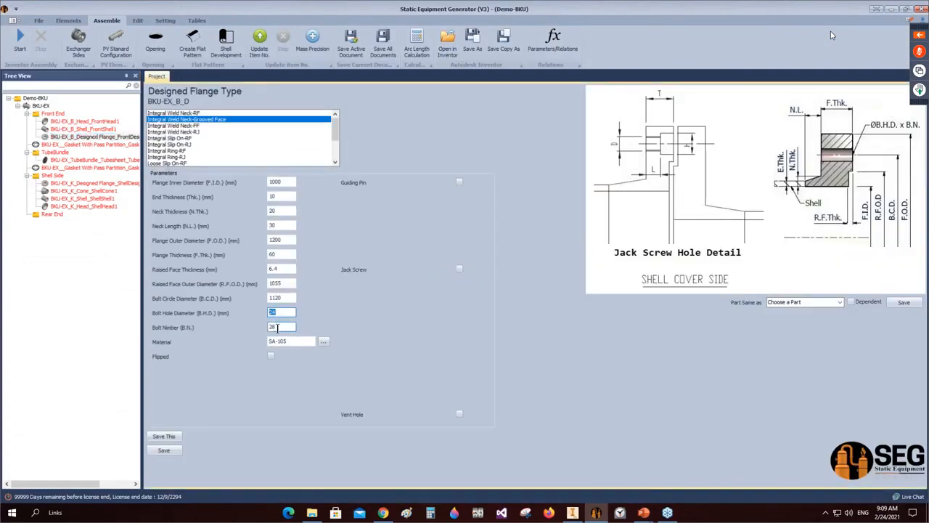
type("33")
double_click(280, 328)
type("36")
left_click(163, 451)
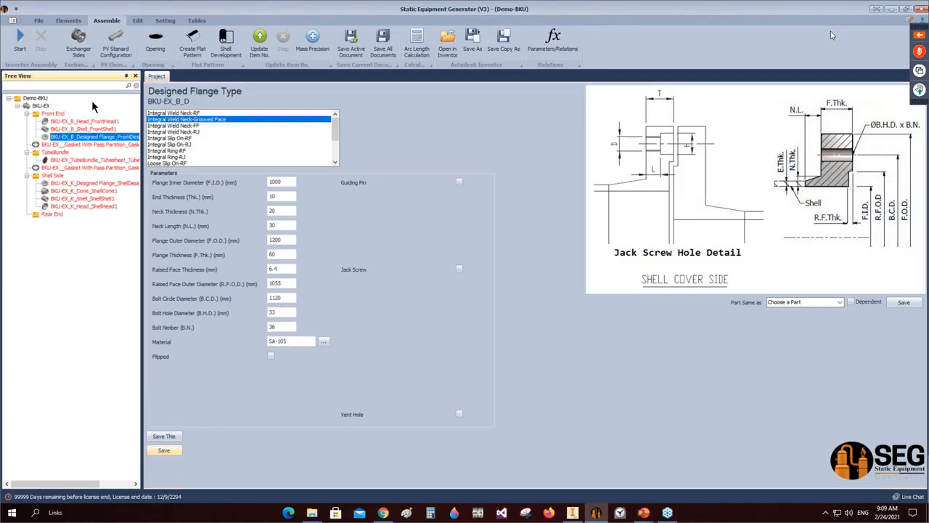
Step: Set the shell-side eccentric cone's end inner diameter to 1500 mm and length to 600 mm, and save it
left_click(48, 191)
left_click(258, 144)
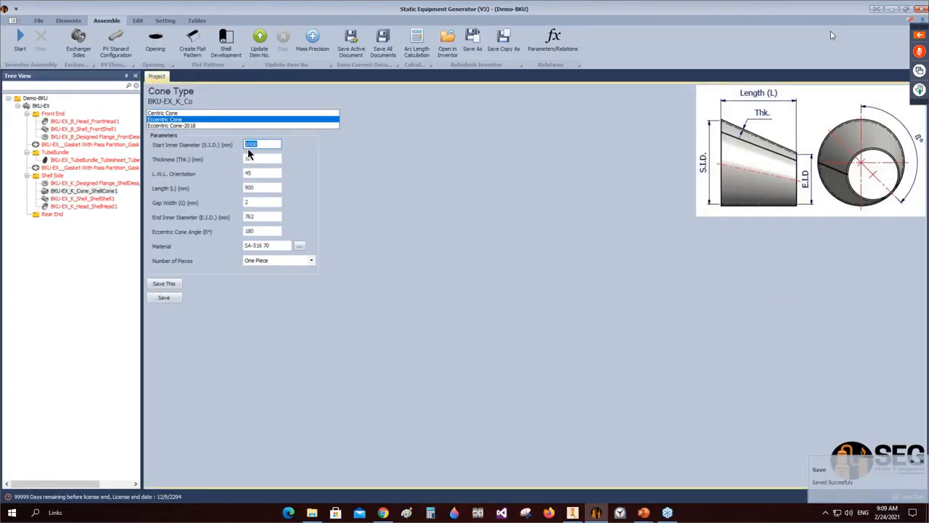
left_click(260, 217)
type("1500")
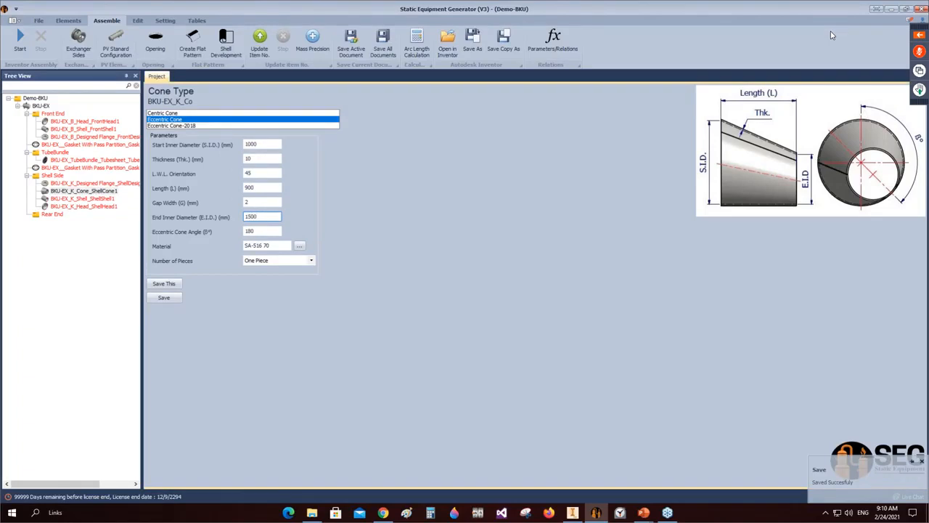
key("shift+Tab")
key("shift+Tab")
type("600")
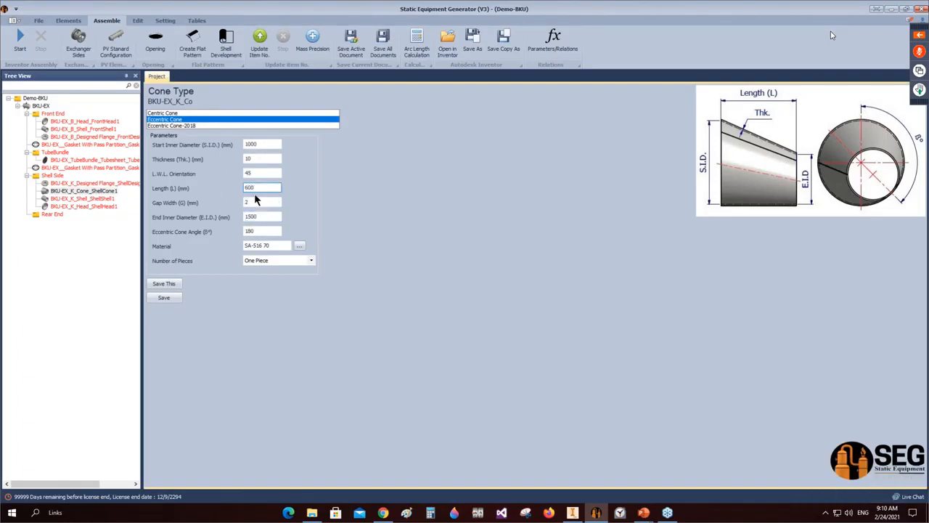
left_click(173, 300)
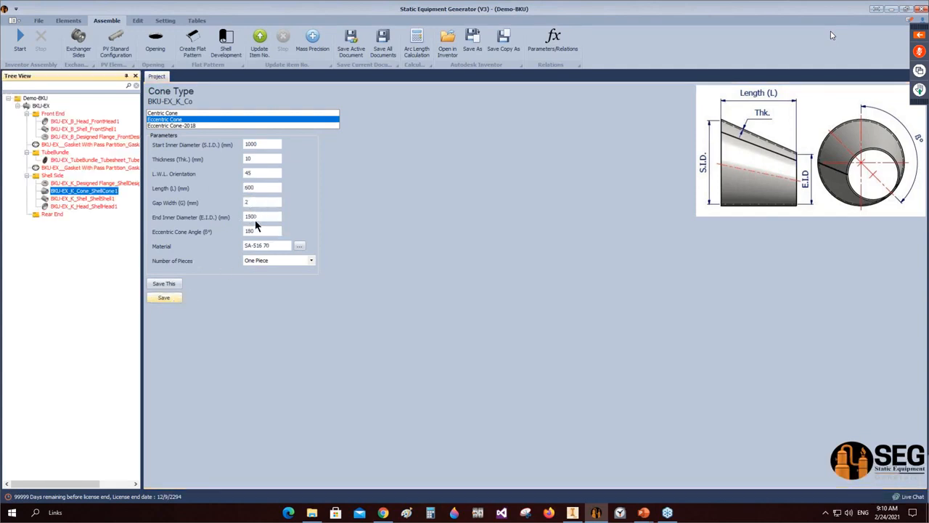
Step: Set the K shell's L.W.L. orientation to 315 and length to 3000 mm, and save it
left_click(65, 199)
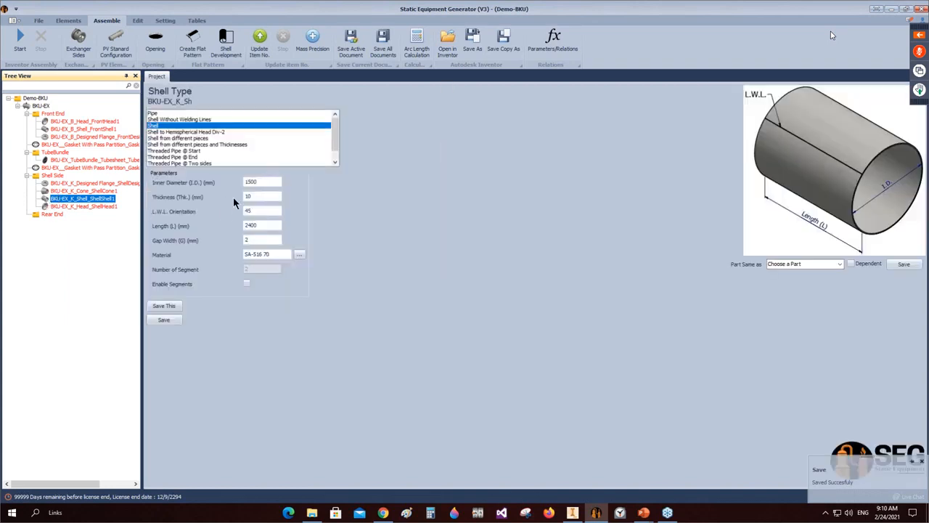
left_click(267, 182)
double_click(266, 183)
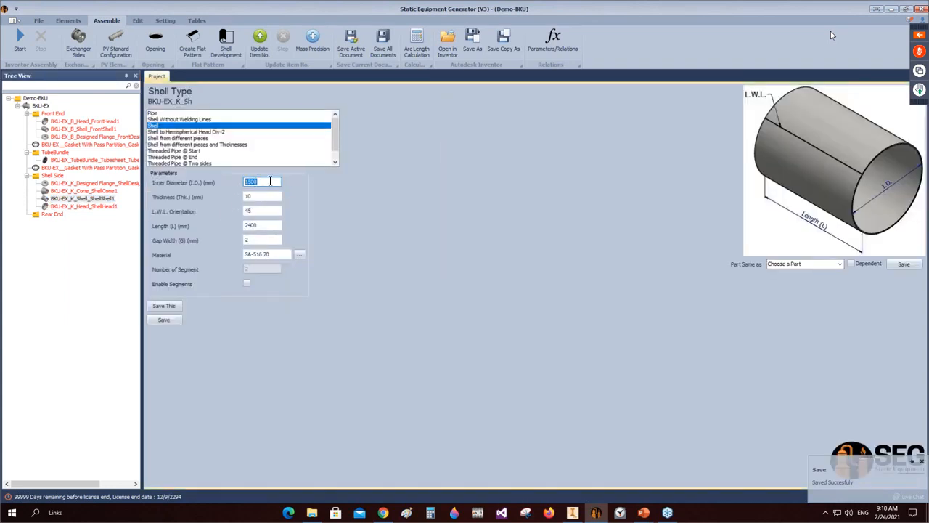
double_click(253, 211)
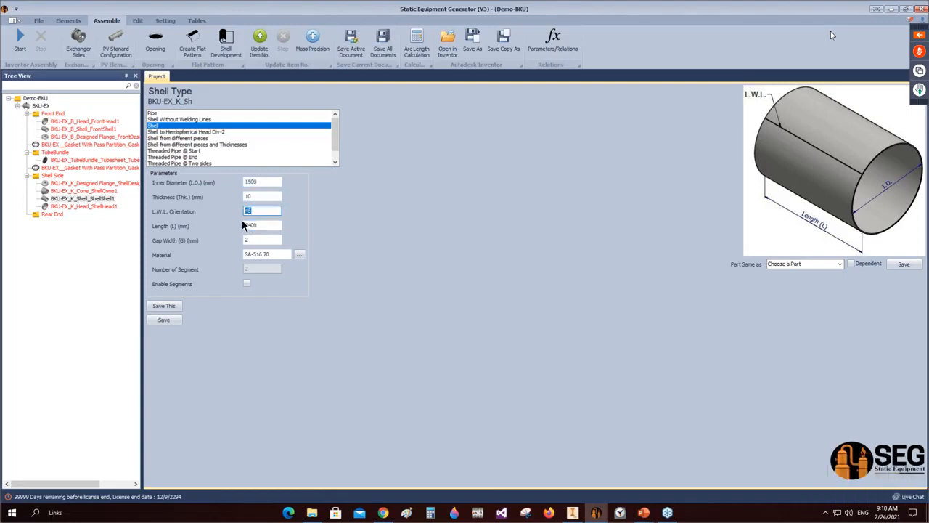
type("315")
double_click(277, 229)
type("3000")
left_click(166, 306)
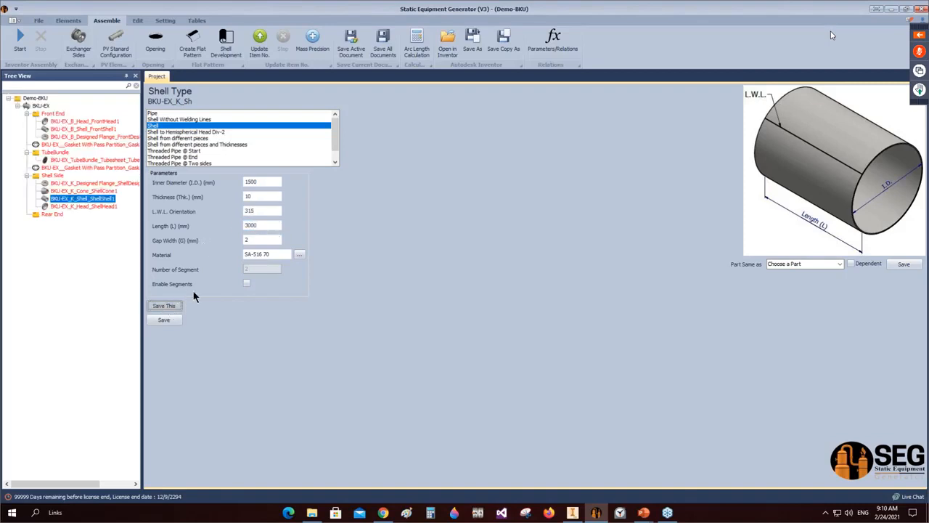
left_click(152, 306)
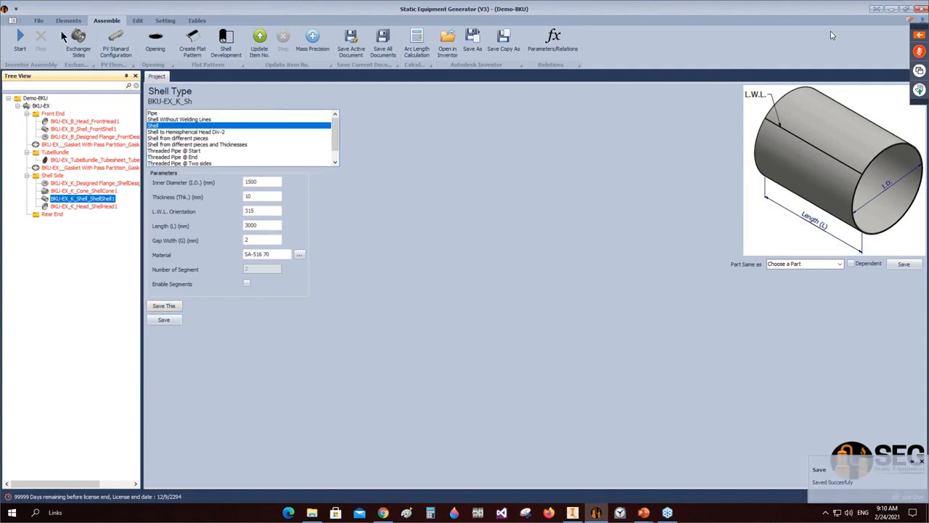
Step: Start generating the BKU-EX assembly in Inventor and bring up the tube bundle's tubesheet parameters in Static Equipment Generator
left_click(20, 40)
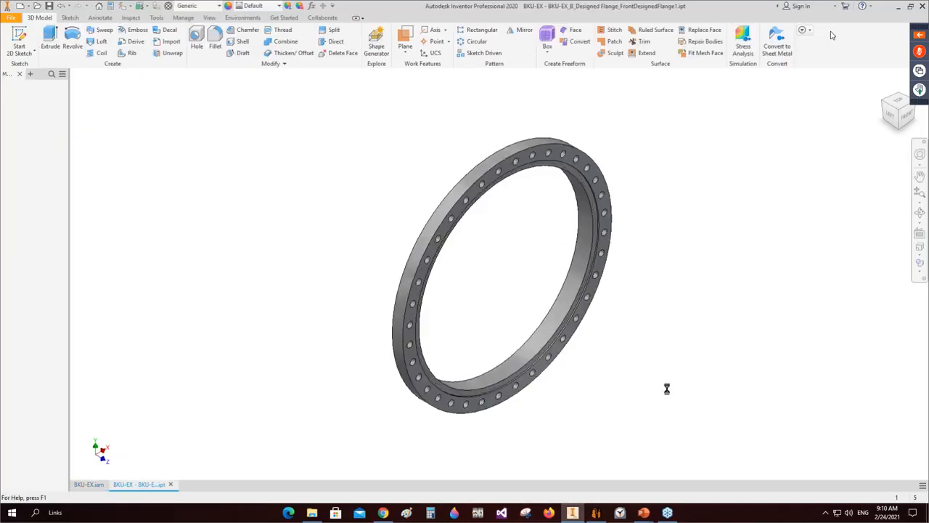
left_click(595, 513)
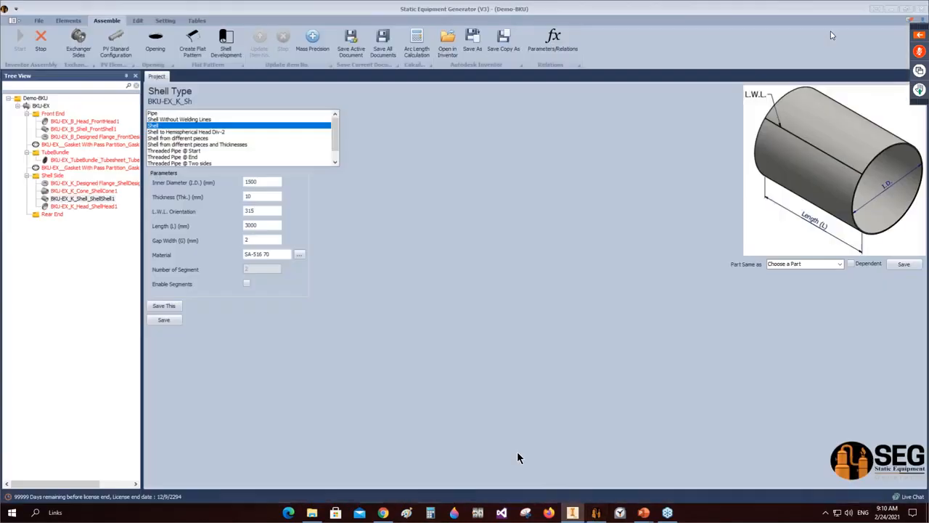
left_click(64, 160)
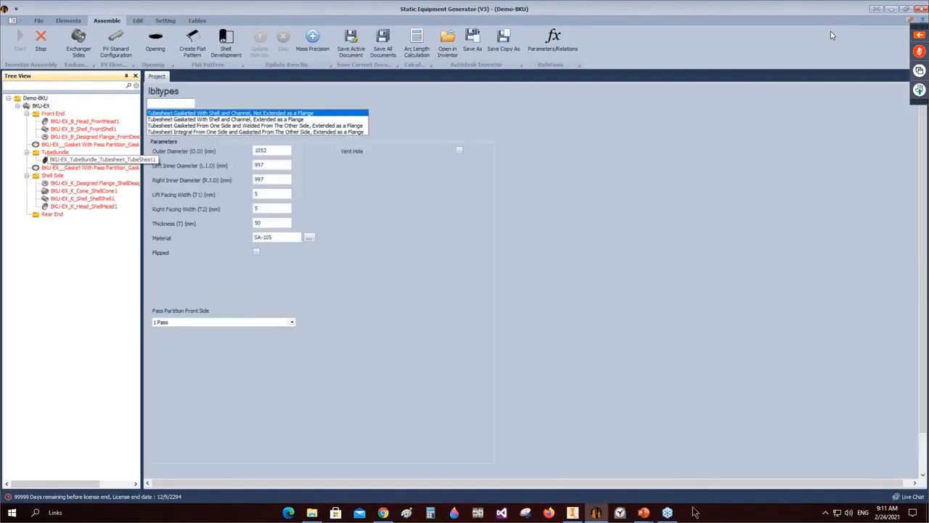
left_click(572, 512)
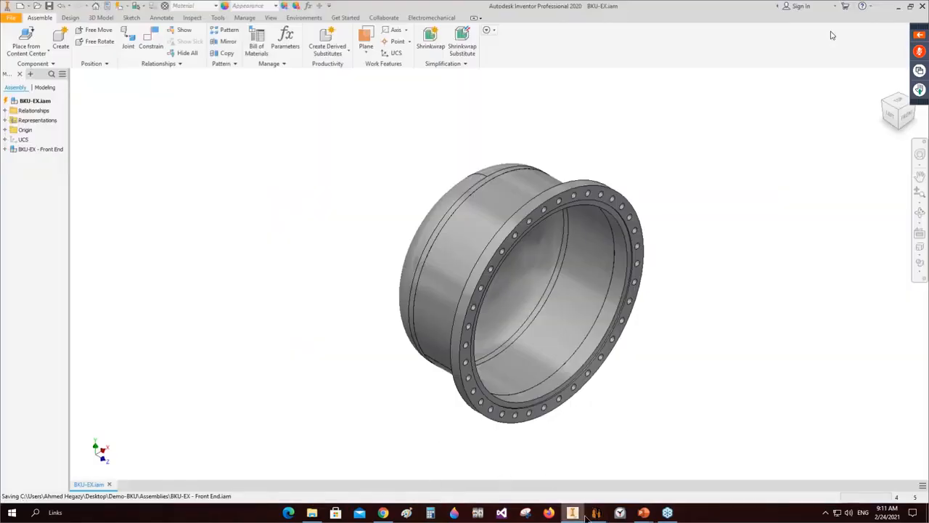
left_click(577, 494)
Step: In the tubesheet's tube pattern, set shell inner diameter to 1000 mm, shell-to-tube clearance to 100 mm, tube OD to 50 mm and pitch to 100 mm
scroll(290, 436, "down", 1)
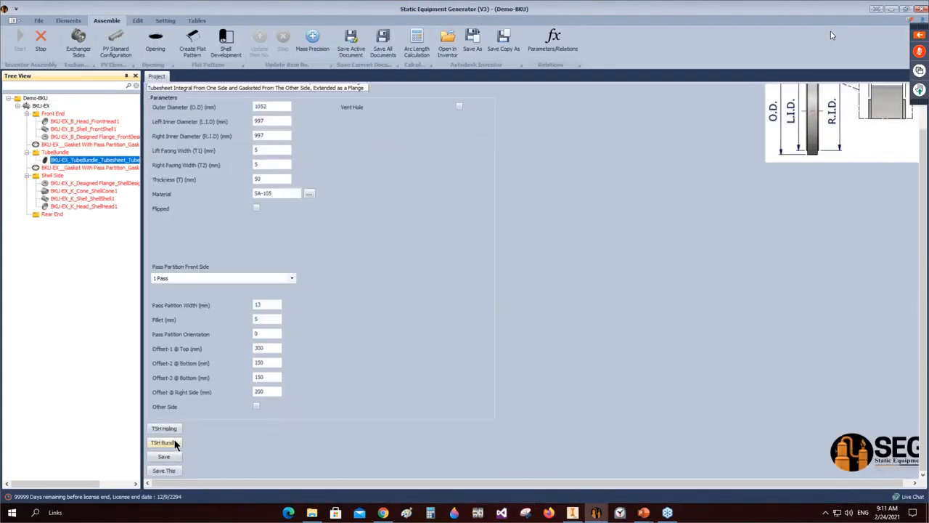
left_click(177, 429)
left_click(867, 495)
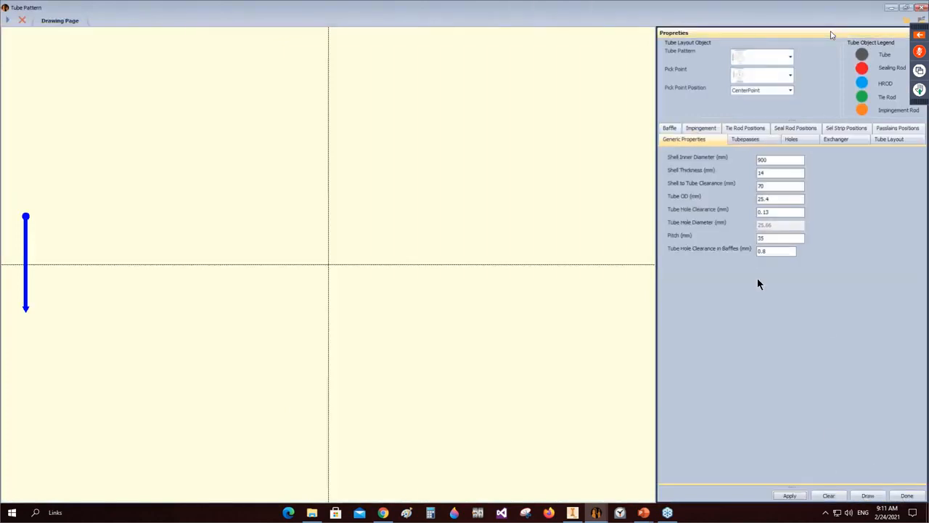
type("1000")
left_click_drag(776, 187, 710, 191)
type("12")
left_click_drag(776, 201, 695, 205)
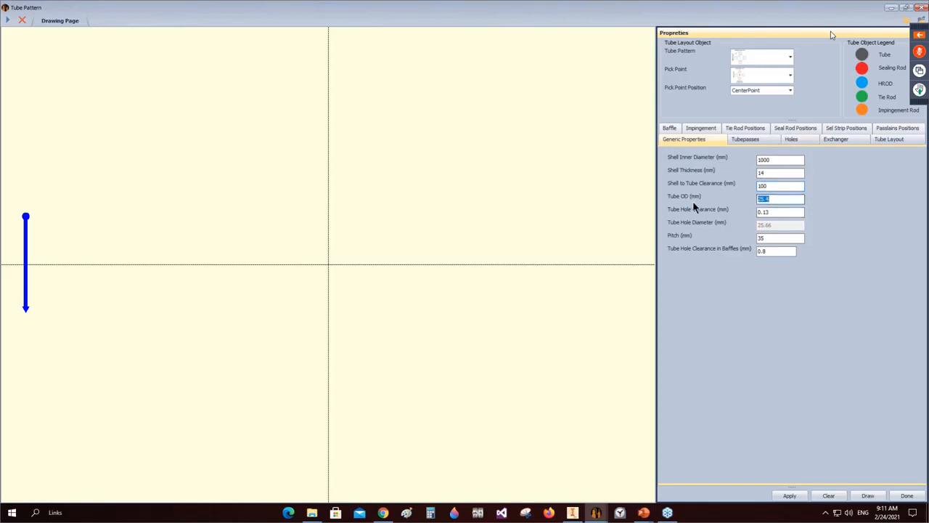
type("50")
left_click_drag(775, 238, 716, 244)
type("100")
Step: Choose the pass partition type with one horizontal divider and a 150 mm perpendicular passlane, draw the tube layout and leave the tube pattern
left_click(744, 139)
left_click(769, 163)
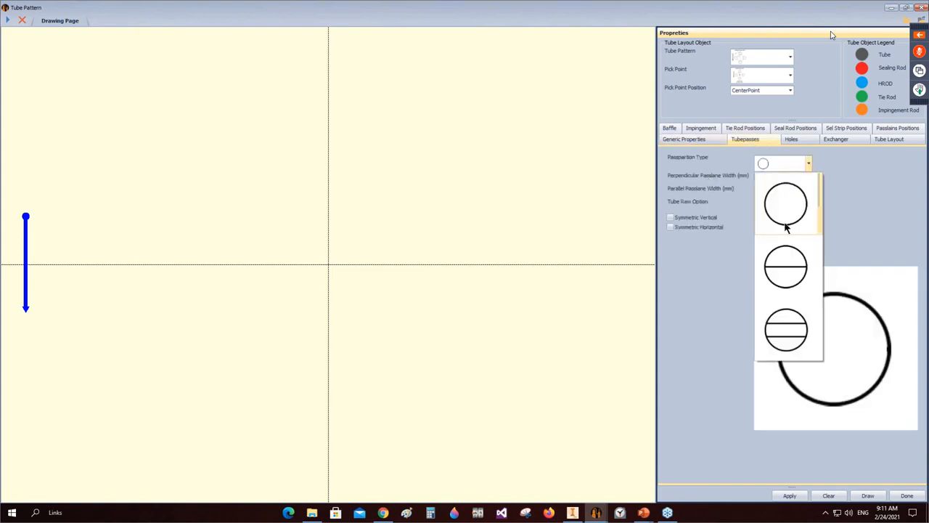
left_click(785, 266)
left_click_drag(769, 179, 730, 182)
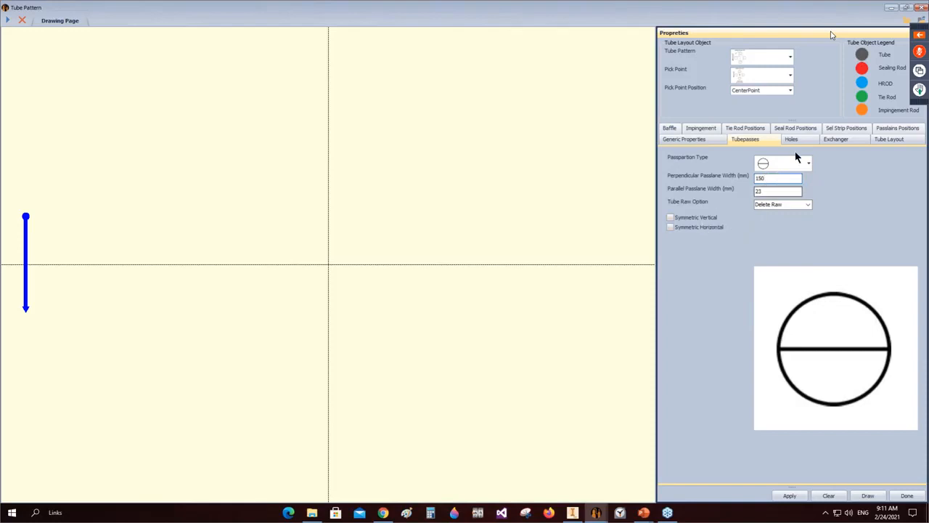
left_click(872, 497)
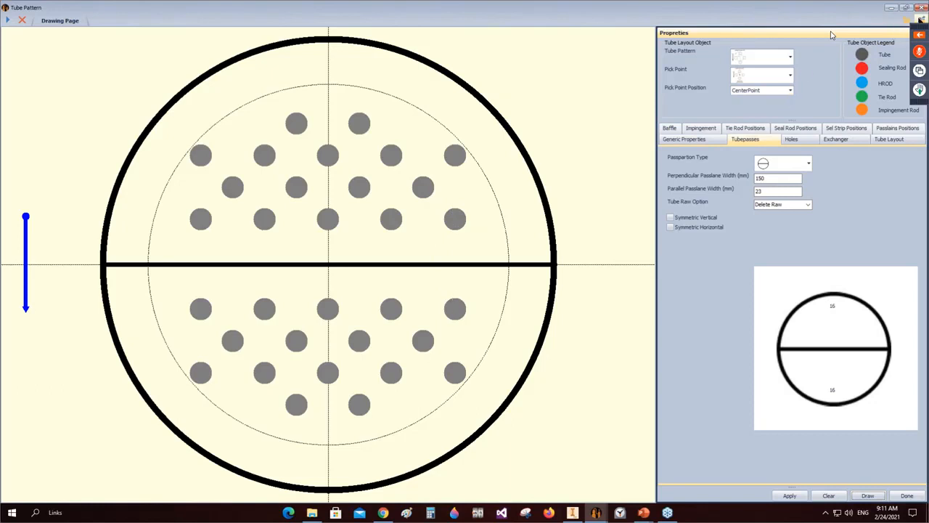
left_click(919, 19)
left_click(482, 287)
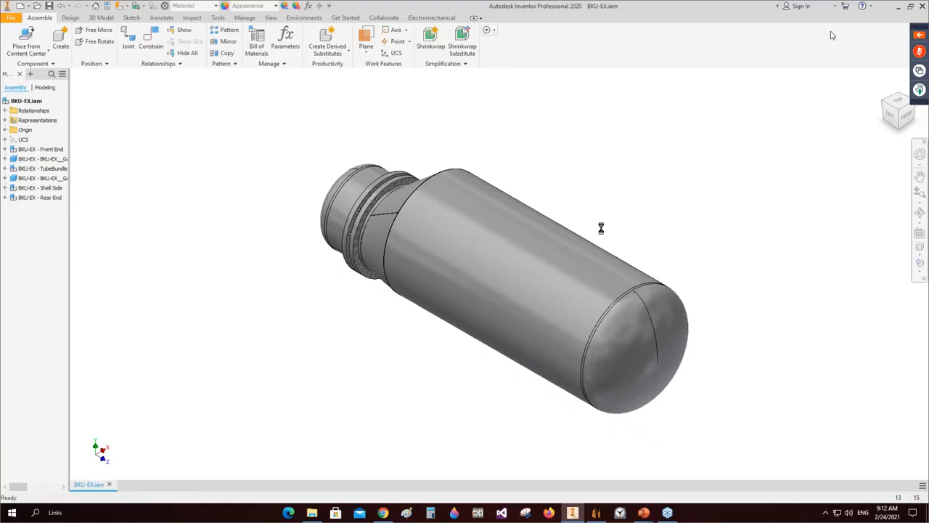
Step: Examine the generated BKU exchanger in Inventor from the left side, checking the shell side and its eccentric cone
left_click(889, 116)
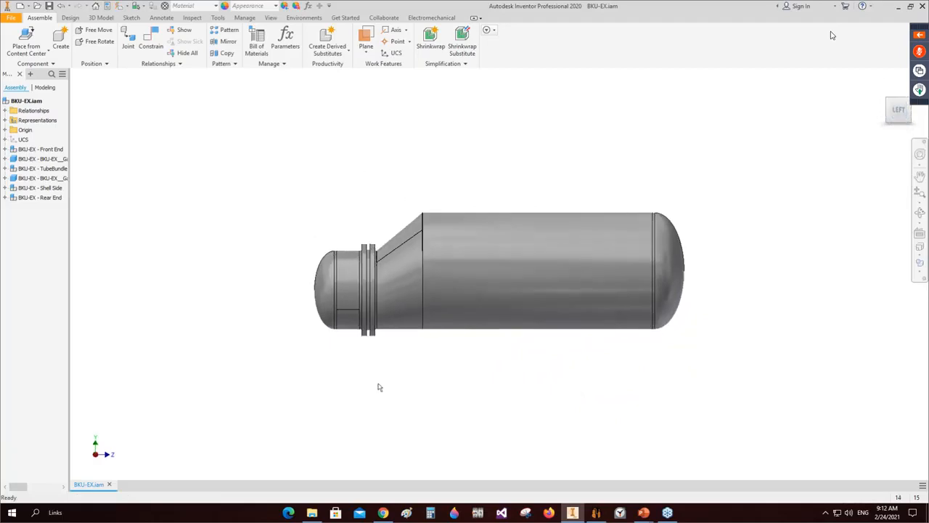
left_click(413, 301)
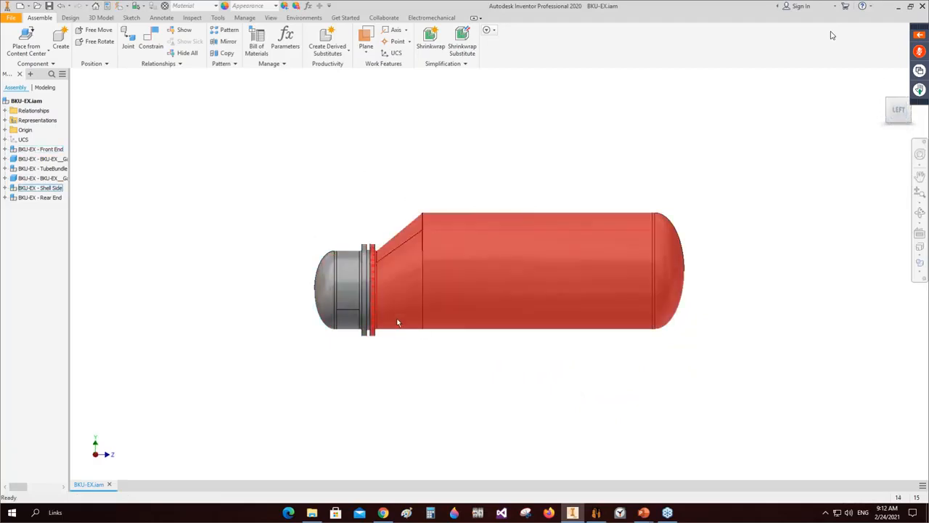
left_click(529, 387)
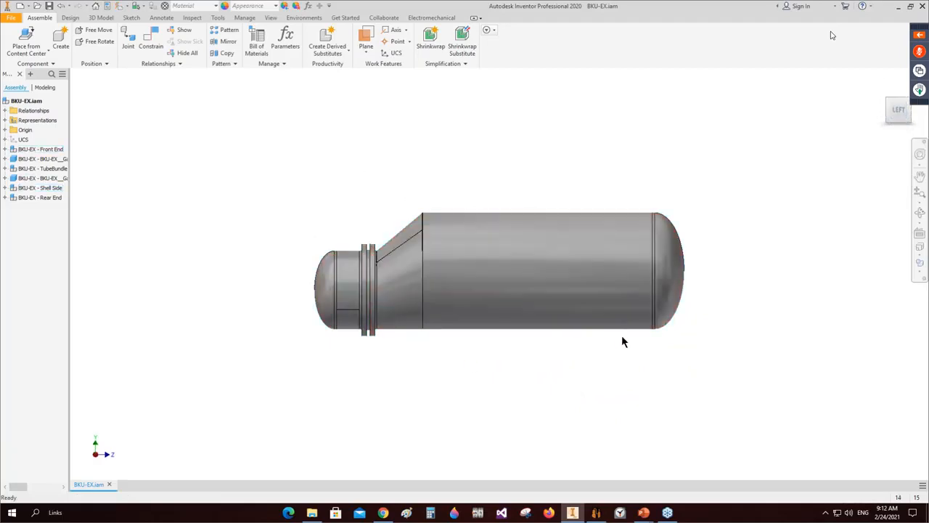
left_click(386, 316)
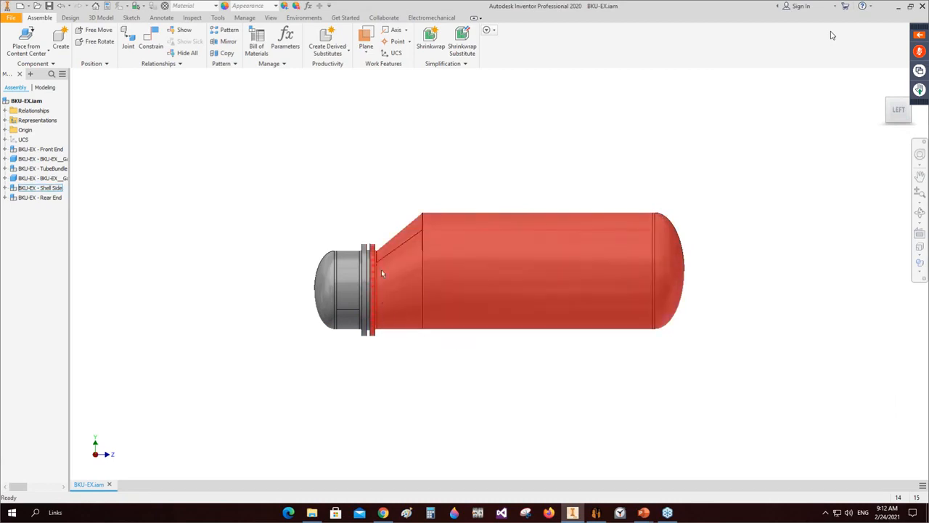
Step: Back in Static Equipment Generator, add a saddle named Saddle-1 to the shell-side cone
left_click(595, 512)
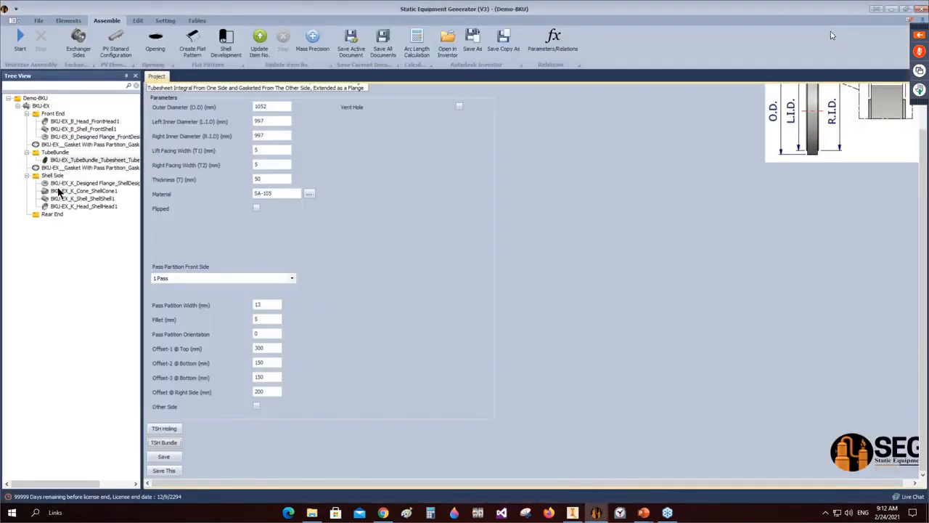
left_click(59, 191)
left_click(76, 21)
left_click(21, 43)
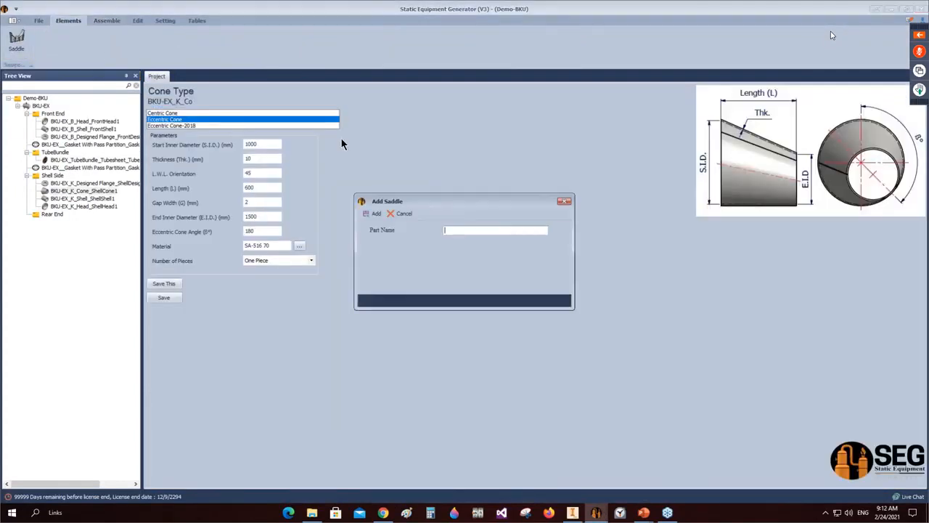
type("Saddle-1")
left_click(374, 213)
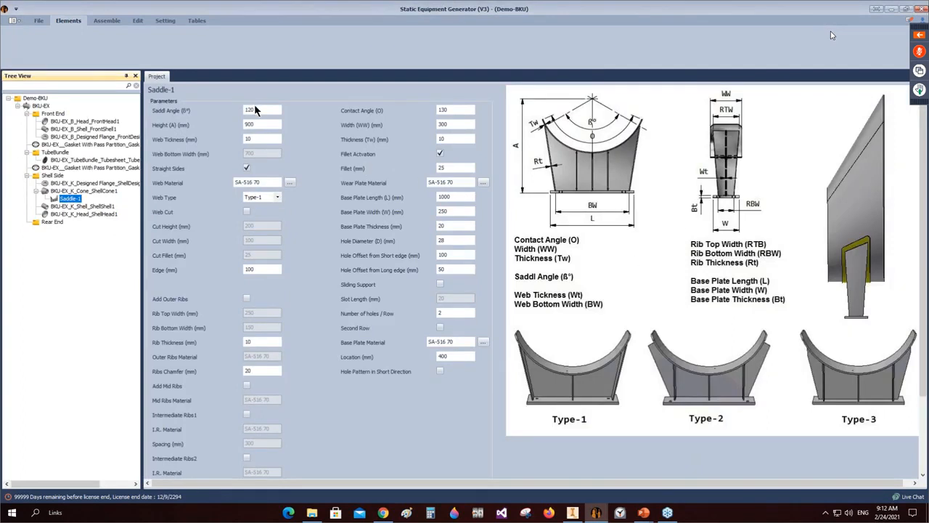
left_click(254, 109)
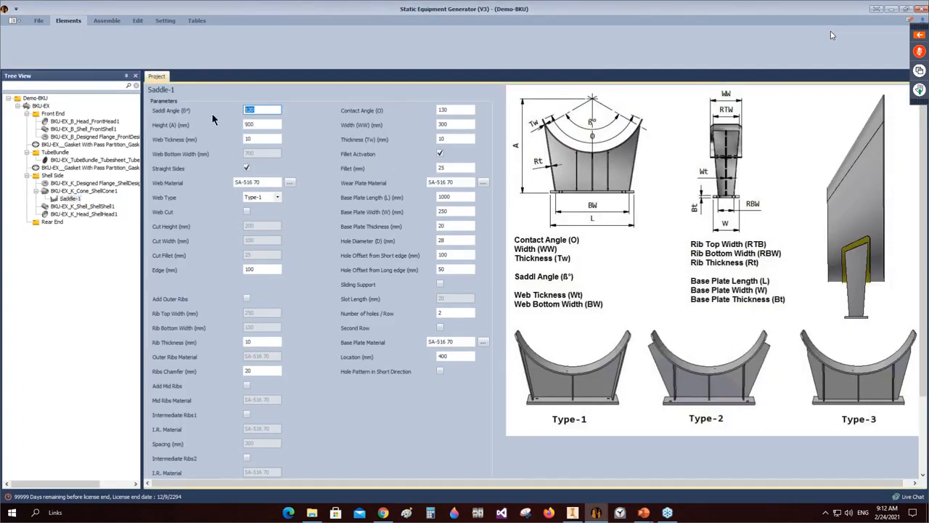
left_click(273, 200)
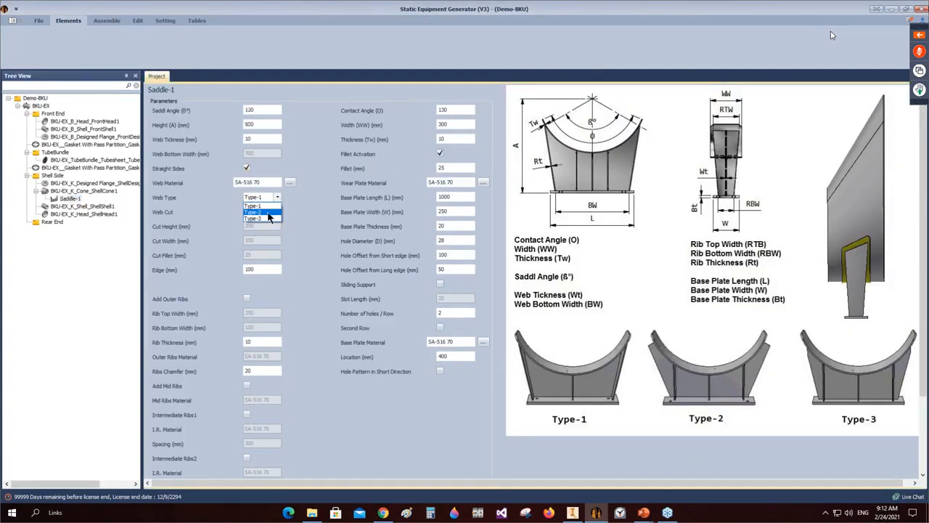
left_click(670, 392)
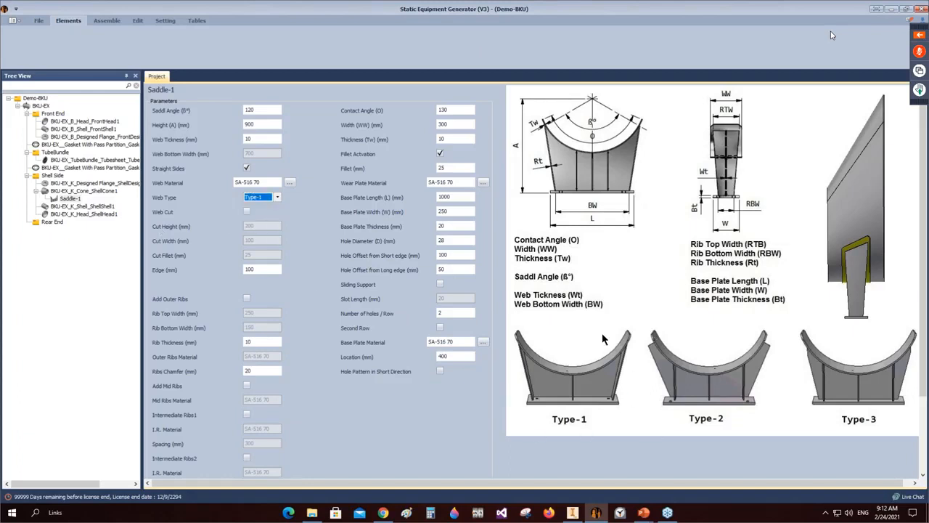
left_click(258, 270)
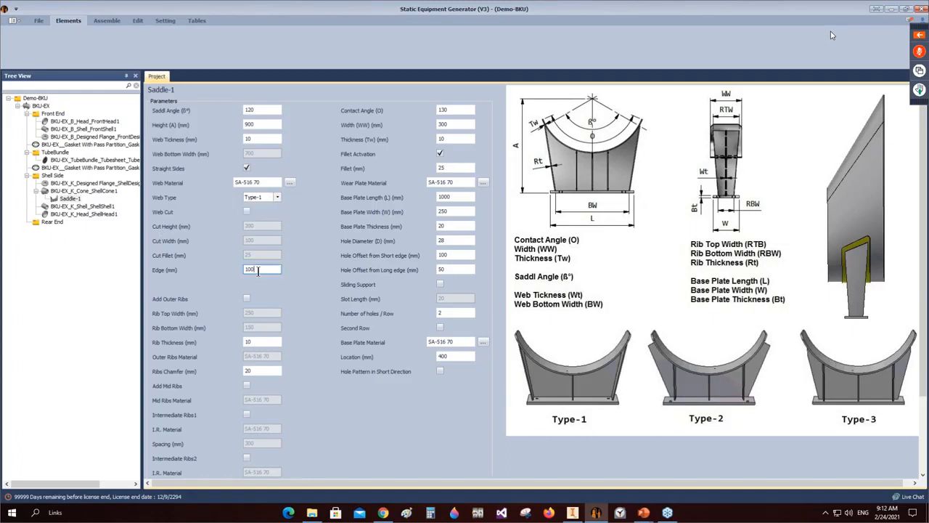
double_click(257, 270)
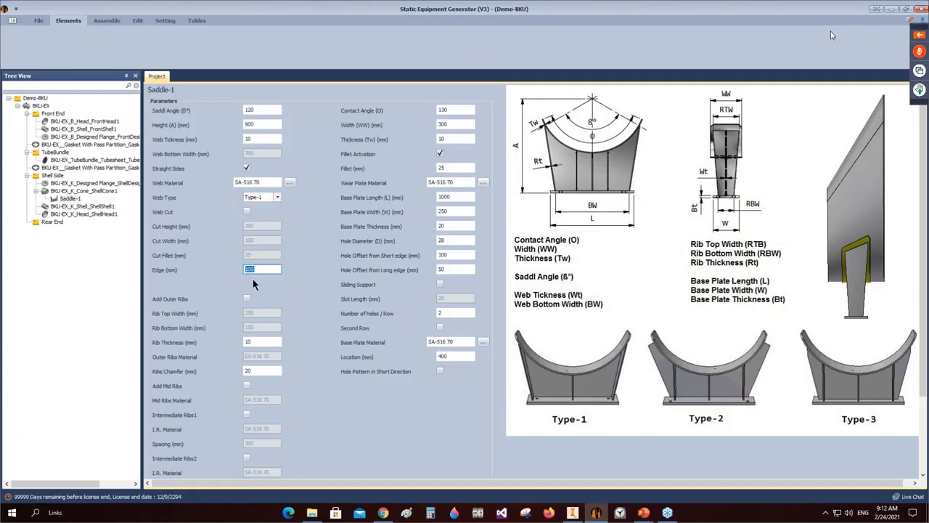
Step: Turn off the saddle's straight sides and set the web bottom width to 950 mm
left_click(247, 168)
left_click(258, 153)
type("850")
left_click_drag(277, 153, 195, 155)
type("98")
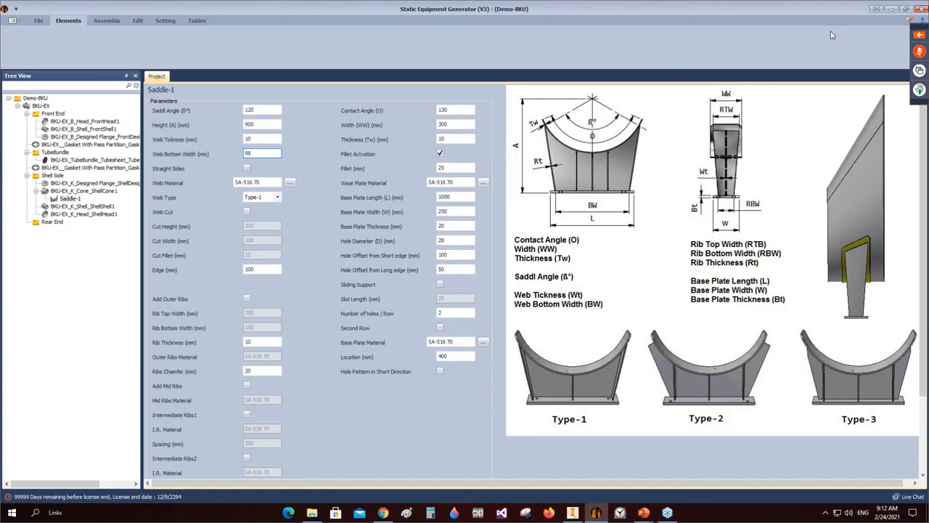
left_click_drag(455, 196, 415, 196)
Step: Add outer ribs and mid ribs to Saddle-1
left_click(246, 298)
left_click(249, 355)
scroll(265, 355, "down", 2)
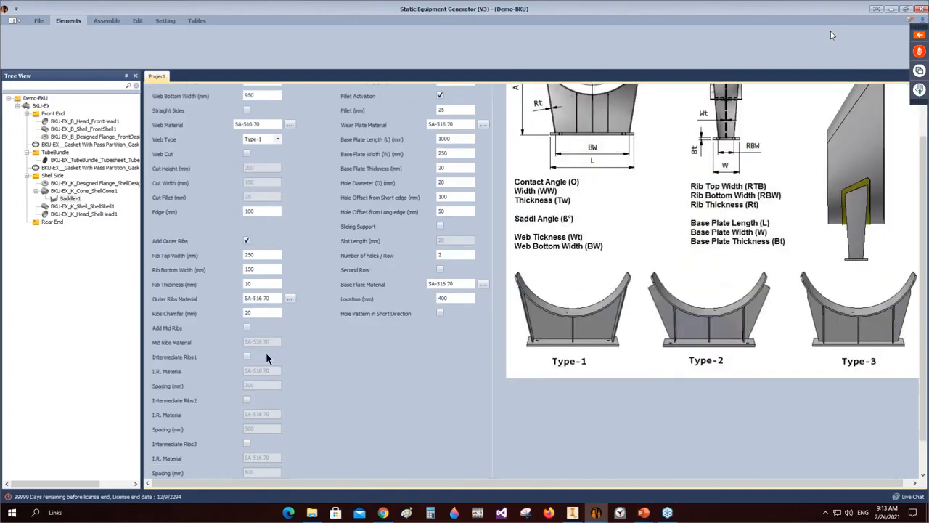
left_click(247, 328)
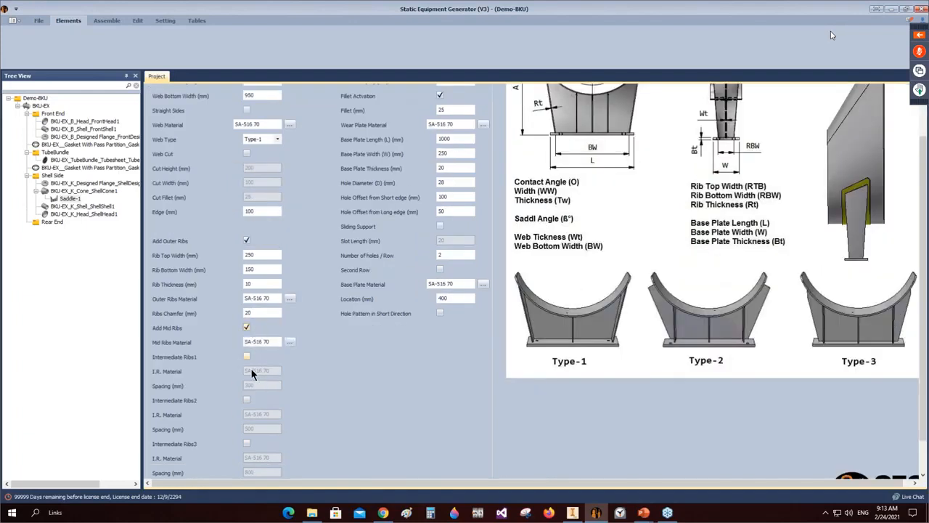
scroll(250, 356, "down", 1)
left_click(259, 305)
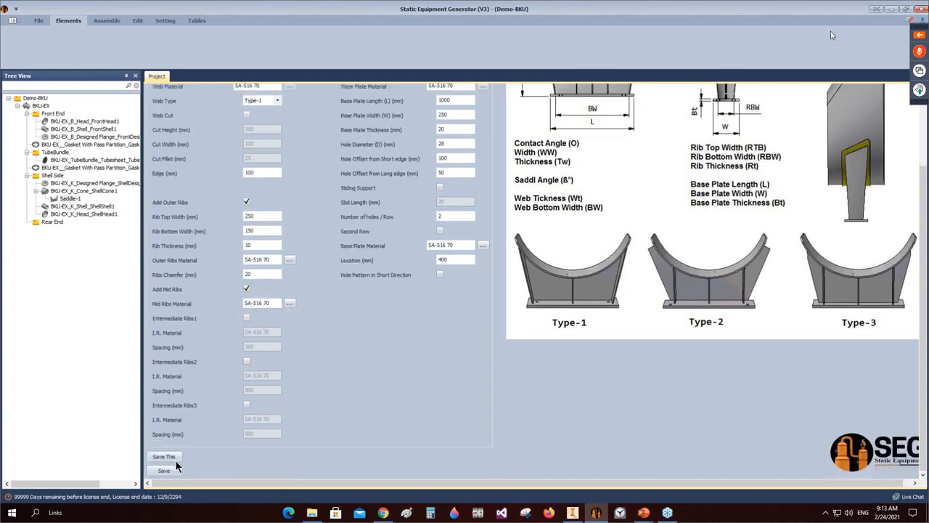
Step: Set the saddle's location to 300 mm, and both its hole diameter and base plate thickness to 40 mm
left_click_drag(451, 260, 431, 266)
type("3000")
scroll(508, 292, "up", 5)
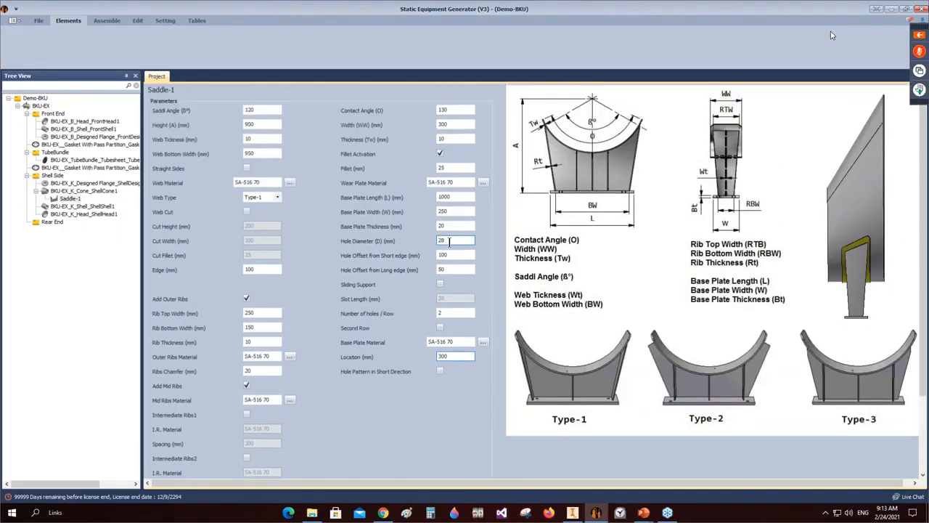
double_click(449, 240)
type("40")
double_click(448, 226)
type("40")
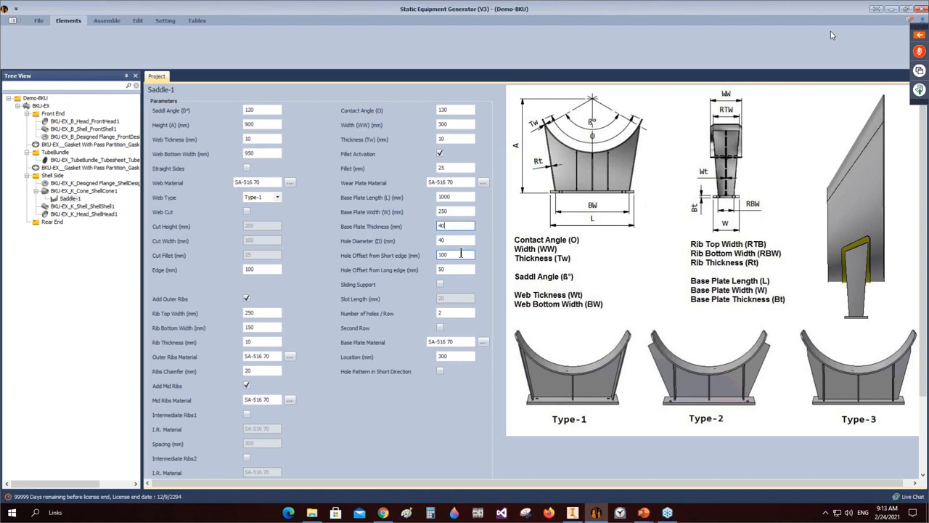
Step: Set the base plate's hole offsets from the short edge and the long edge to 60 mm each
double_click(444, 254)
left_click_drag(451, 269, 412, 274)
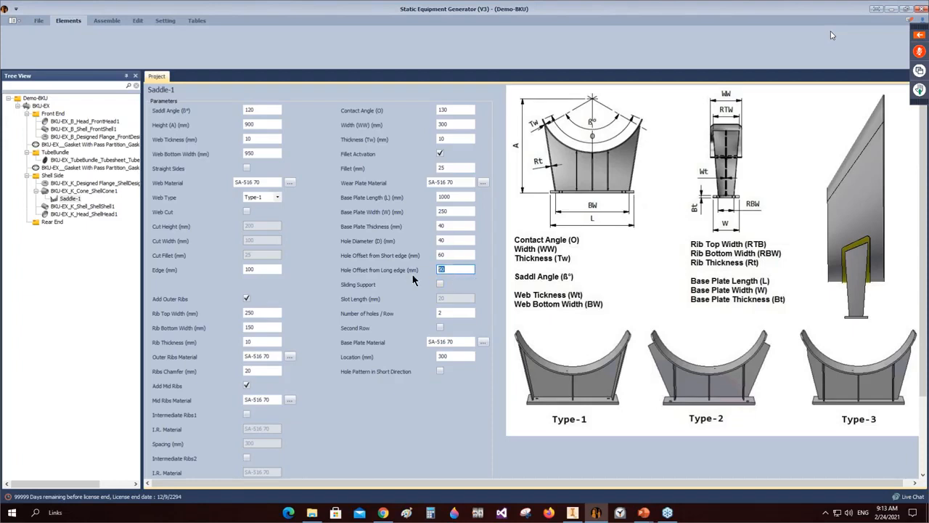
type("60")
Step: Make Saddle-1 a sliding support with a 20 mm slot length and a second row of holes, and save it
left_click(440, 284)
left_click(446, 298)
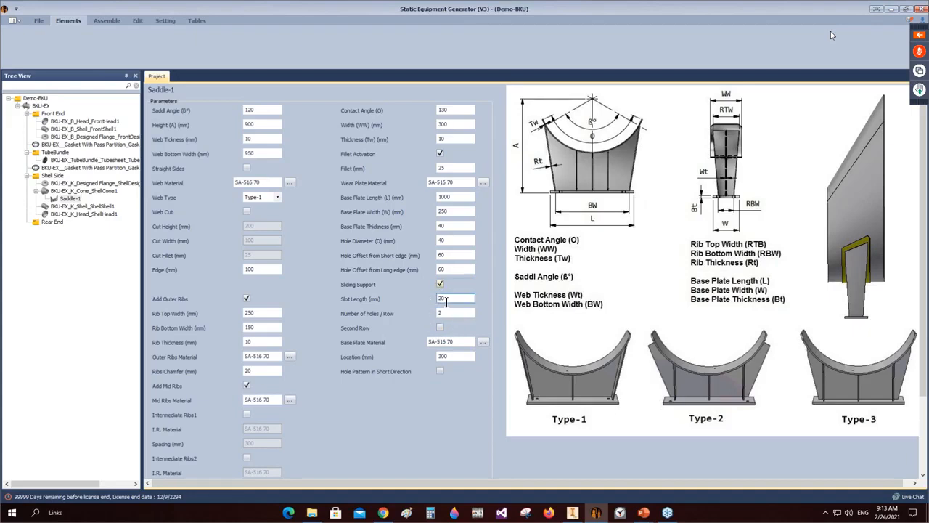
left_click_drag(446, 298, 420, 306)
left_click(439, 328)
scroll(184, 474, "down", 3)
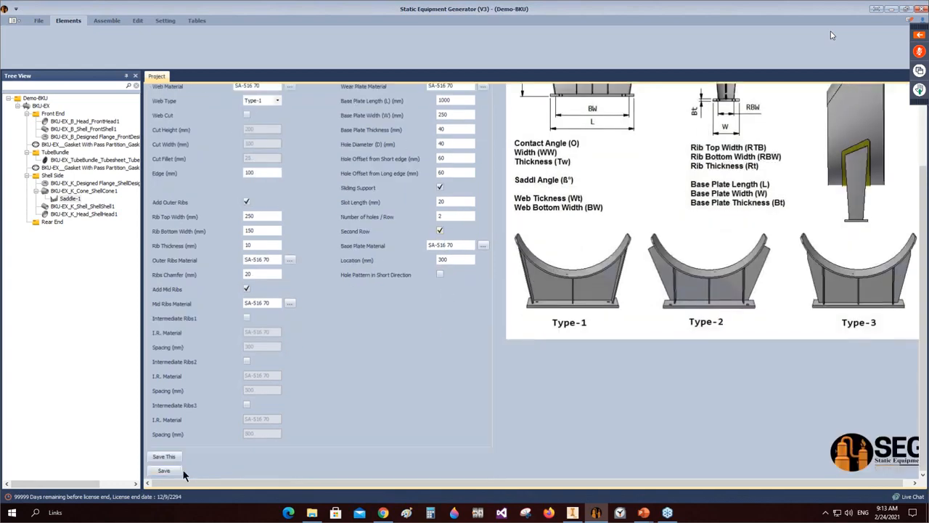
left_click(168, 469)
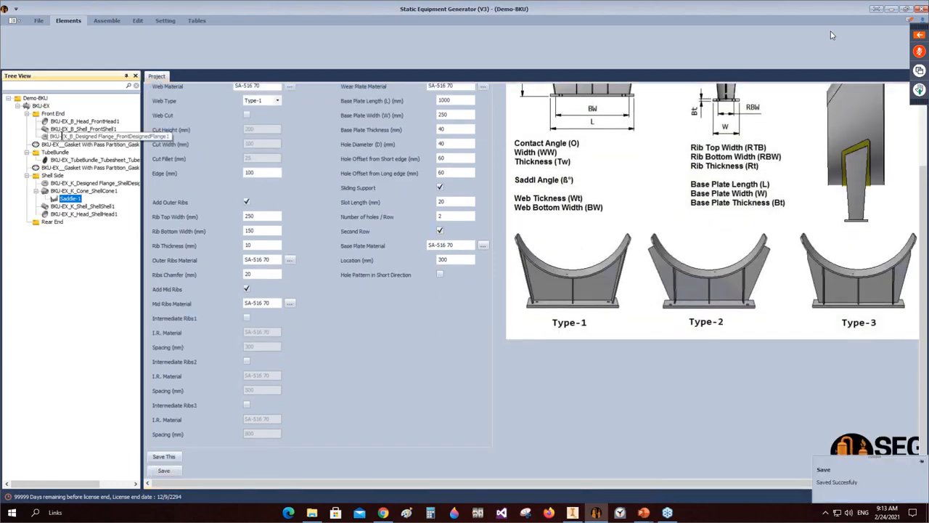